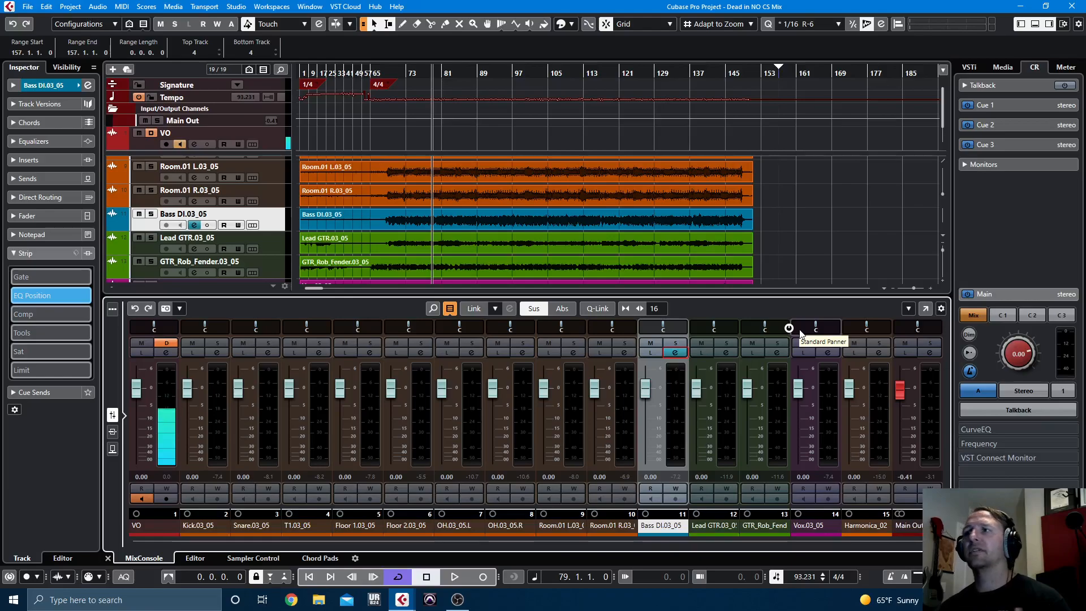
Step: Review the insert effect categories available for the Bass DI channel in its channel settings, without loading any effect
click(672, 355)
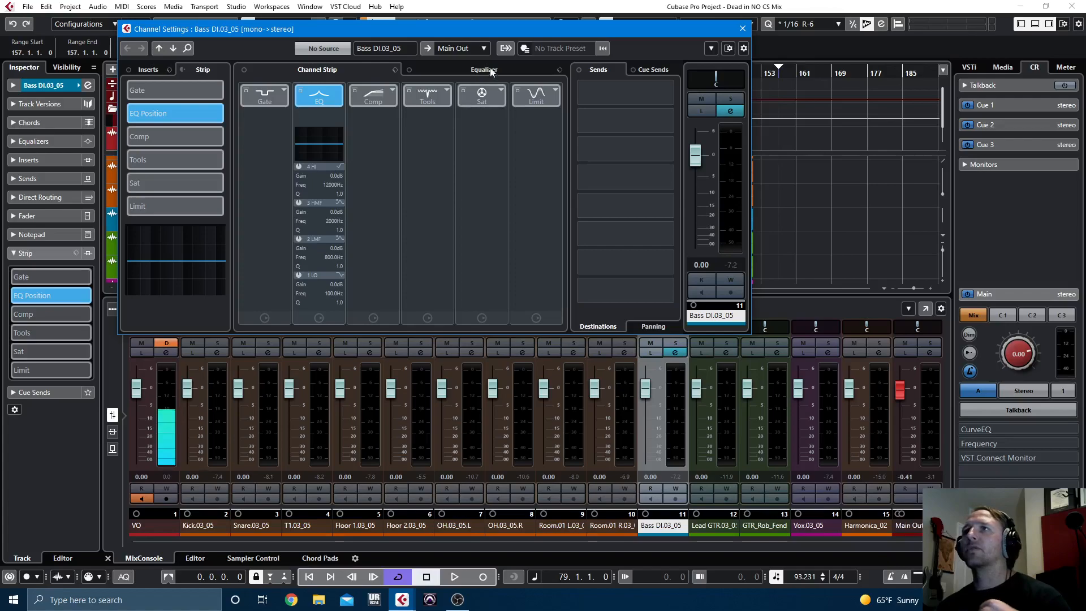
click(145, 69)
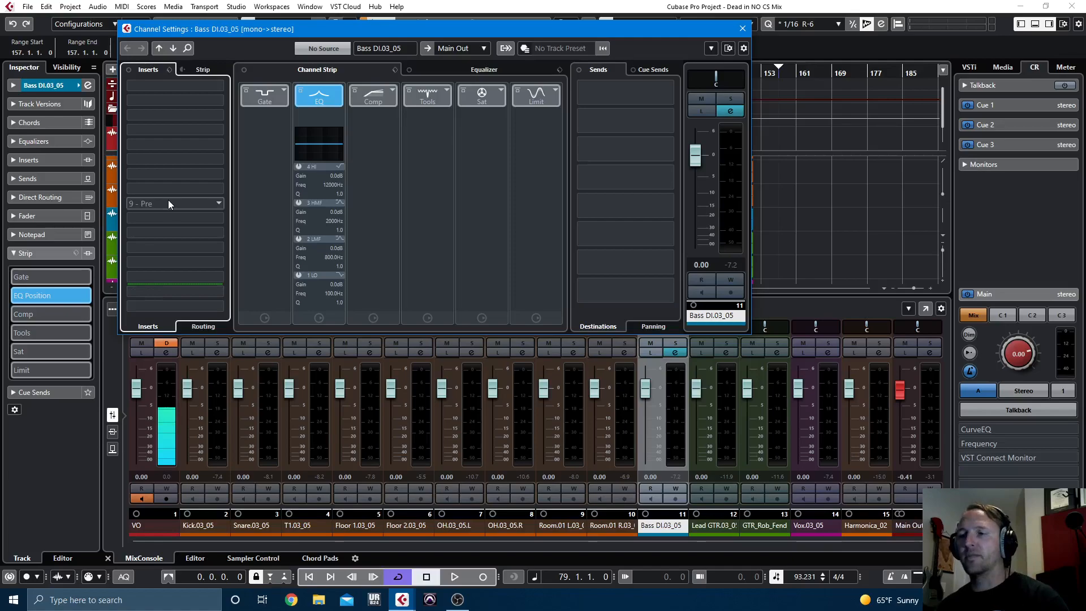
click(169, 85)
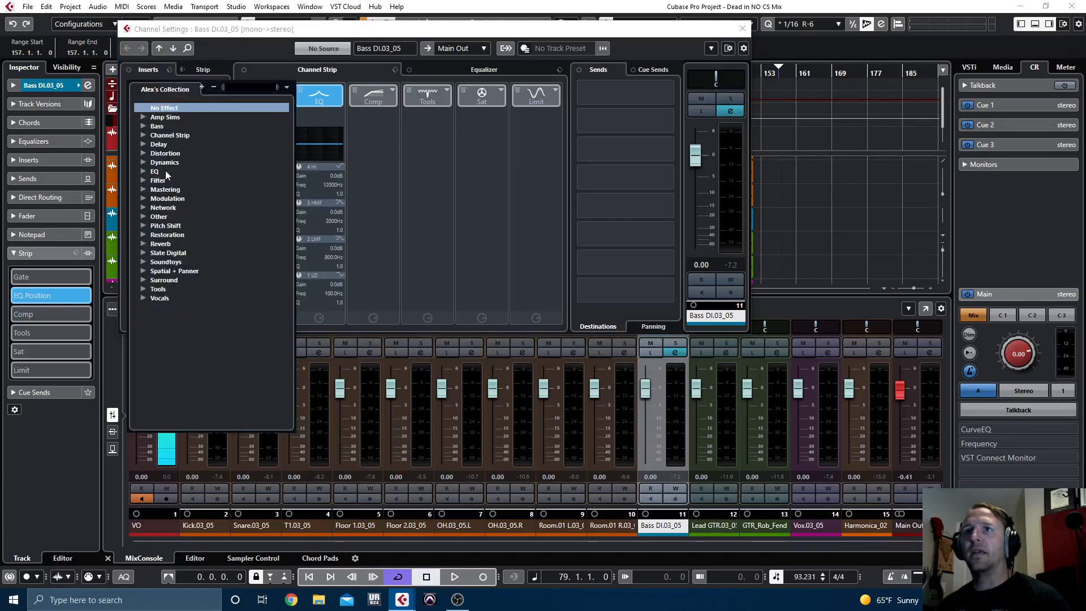
click(273, 53)
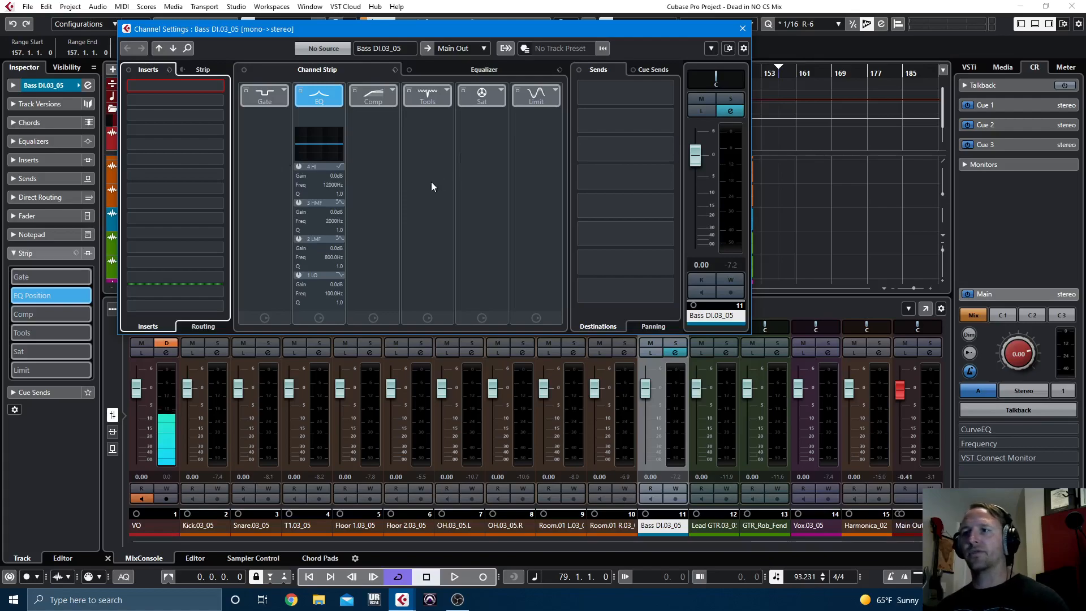
click(742, 28)
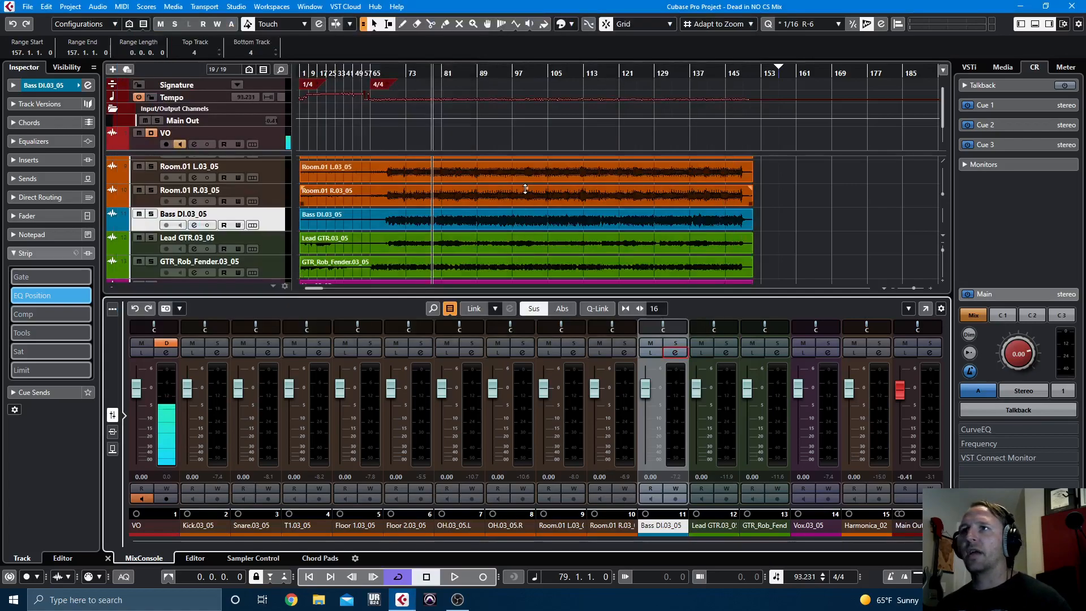
Step: Place the project cursor at bar 76 and enlarge the timeline around it
scroll(415, 194, up, 6)
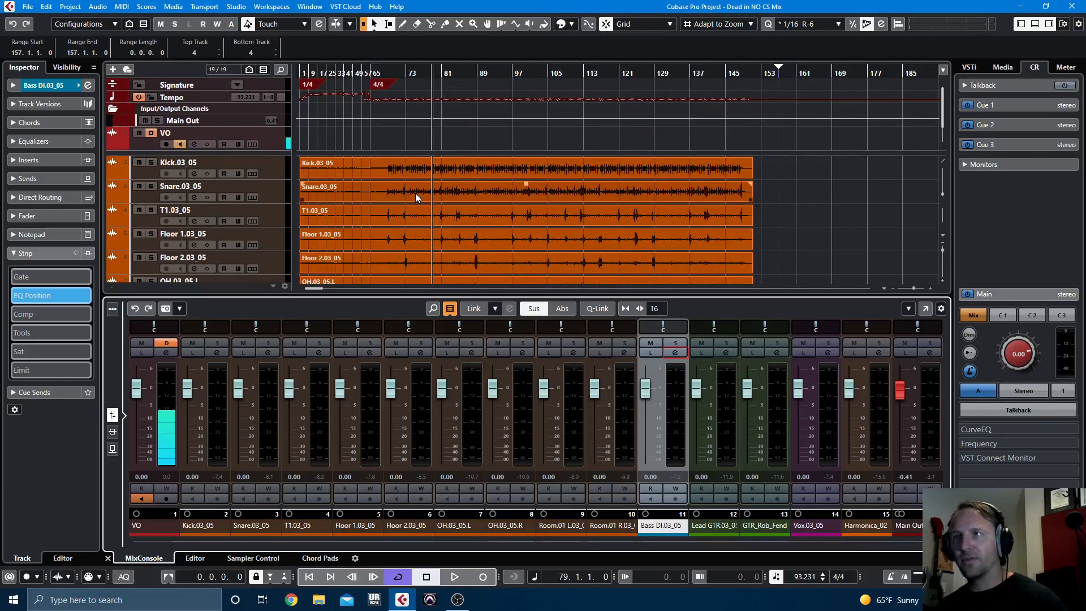
click(417, 73)
key(h)
key(h)
key(h)
key(h)
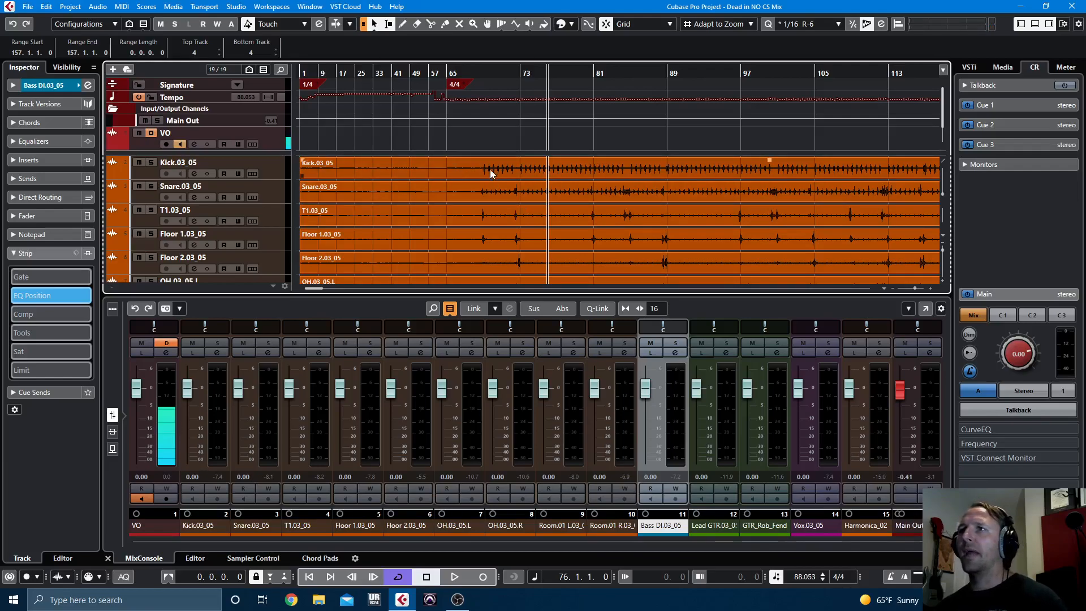
Step: Look over the recorded tracks in the arrangement and the mixer channels from Kick through Vox, finishing on the Kick channel
scroll(507, 195, down, 5)
scroll(511, 192, down, 4)
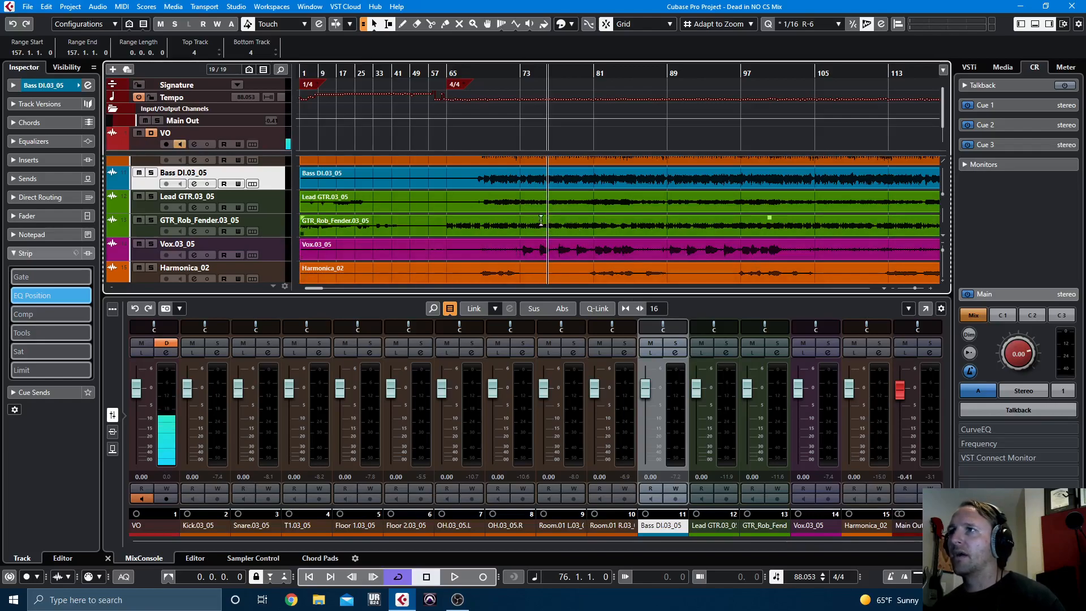
scroll(549, 227, up, 2)
scroll(553, 159, down, 2)
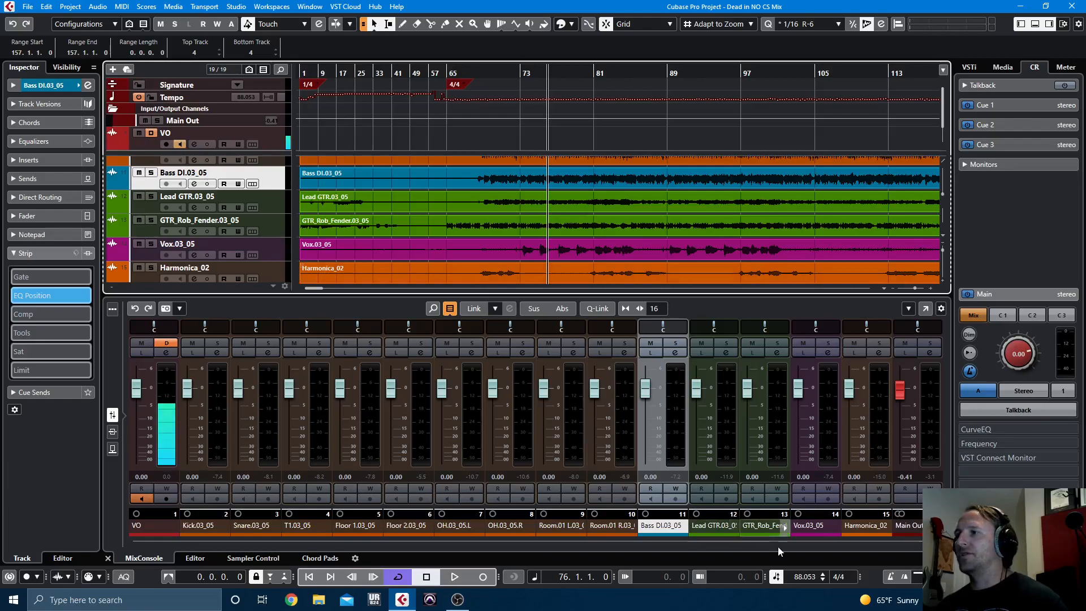
click(813, 527)
click(204, 525)
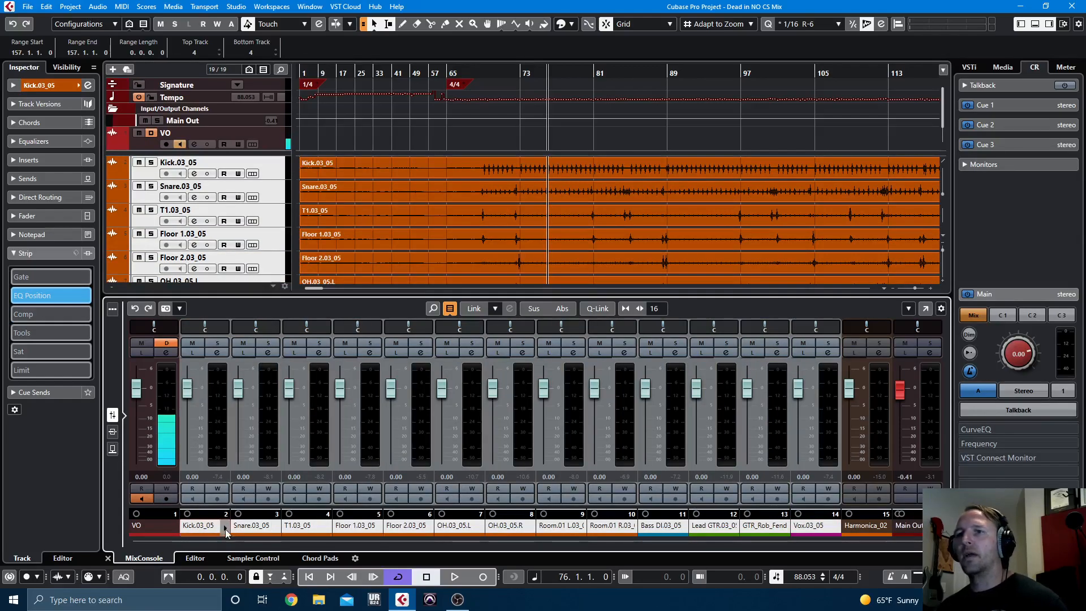
click(202, 526)
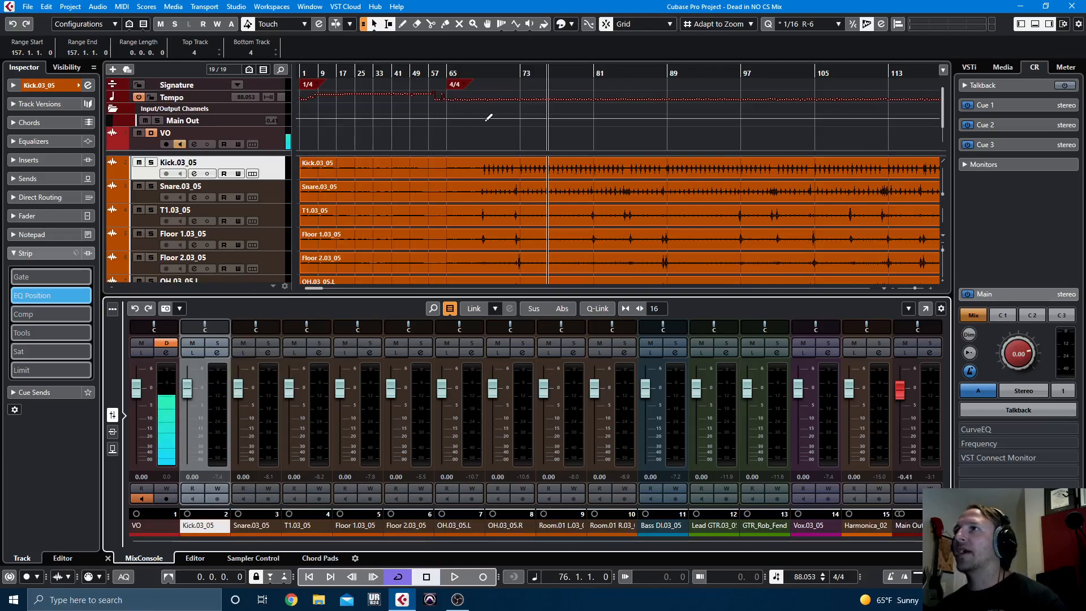
Step: Inspect the tempo curve on the enlarged tempo track and find the Tempo Detection command with the left overhead event selected
click(280, 99)
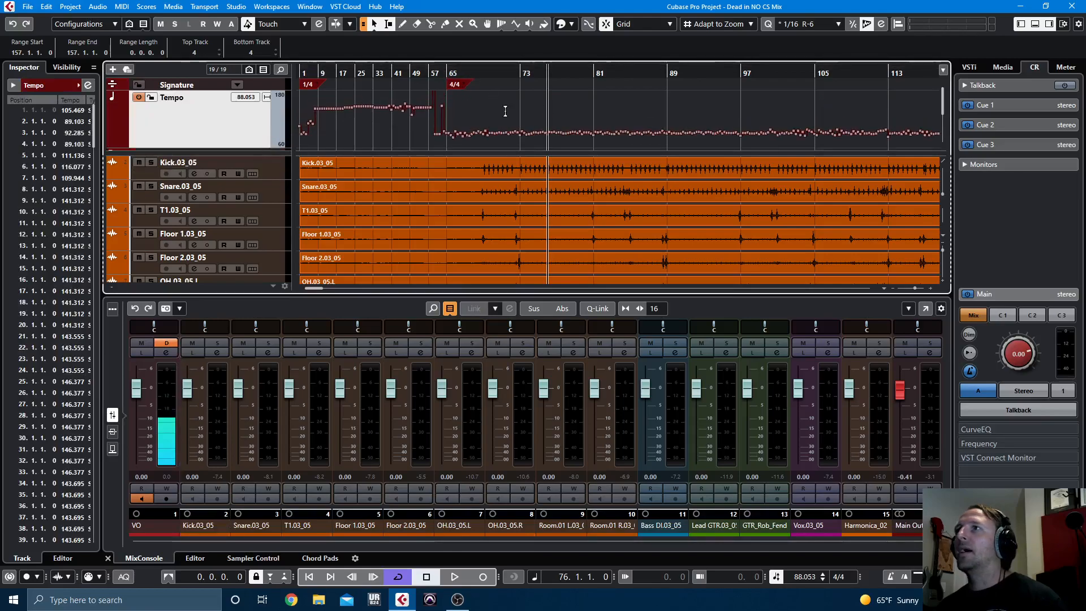
scroll(679, 187, down, 2)
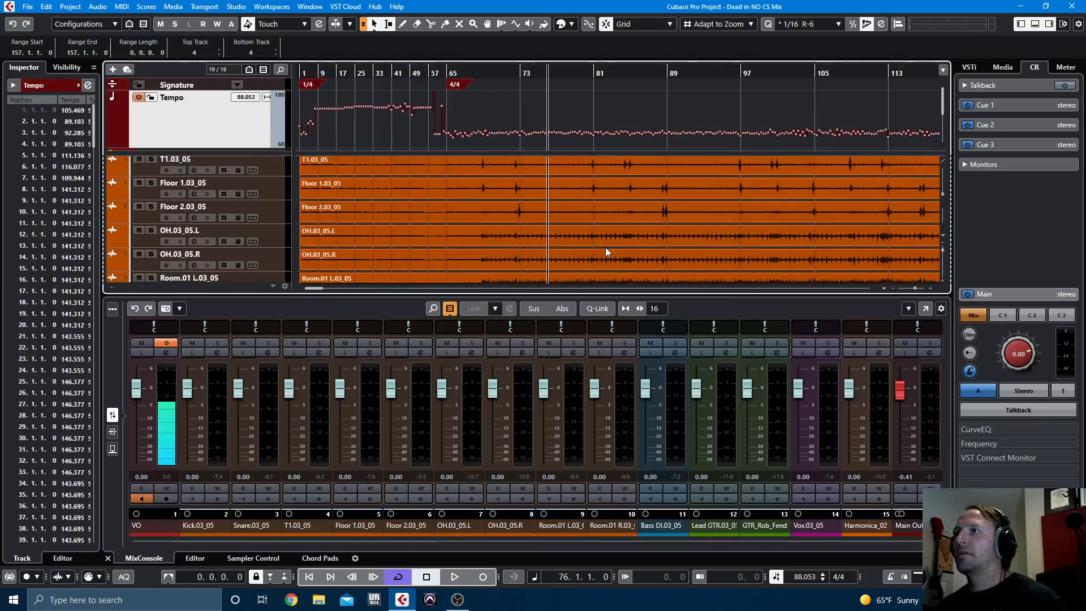
click(606, 244)
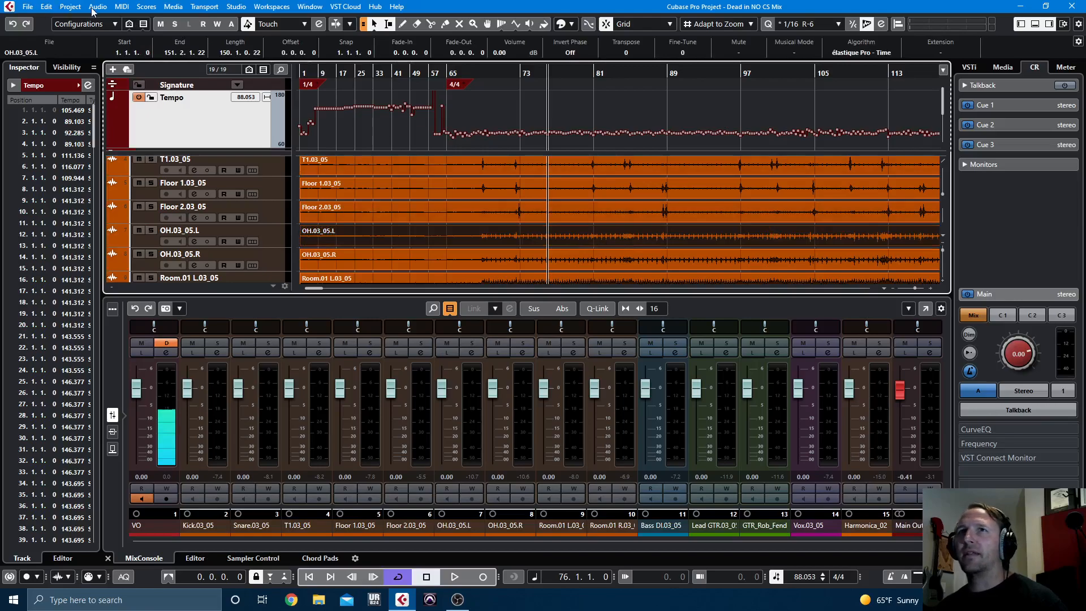
click(71, 7)
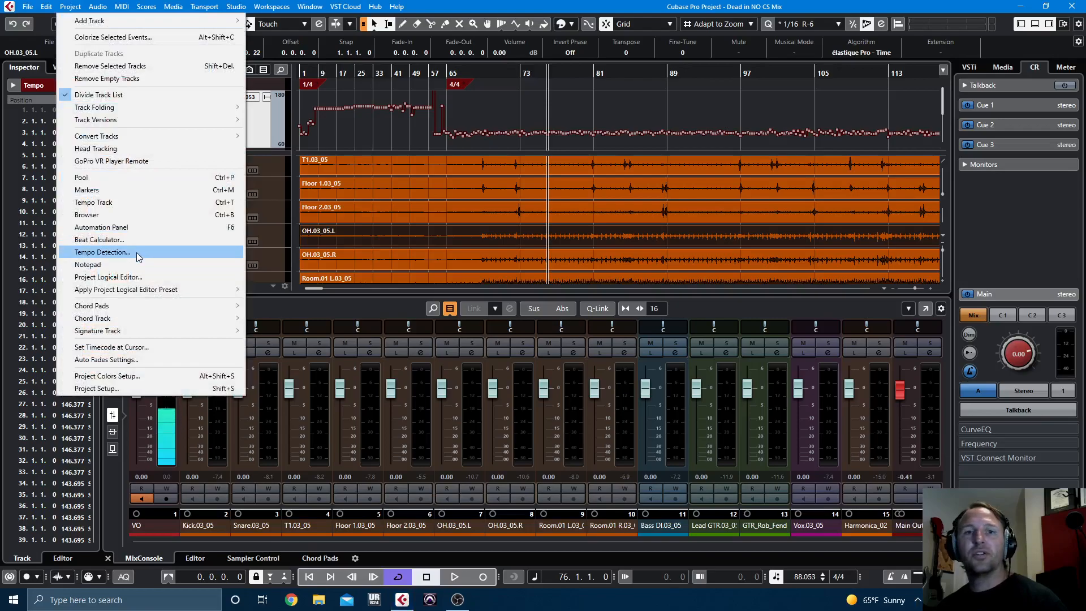
mouse_move(98, 7)
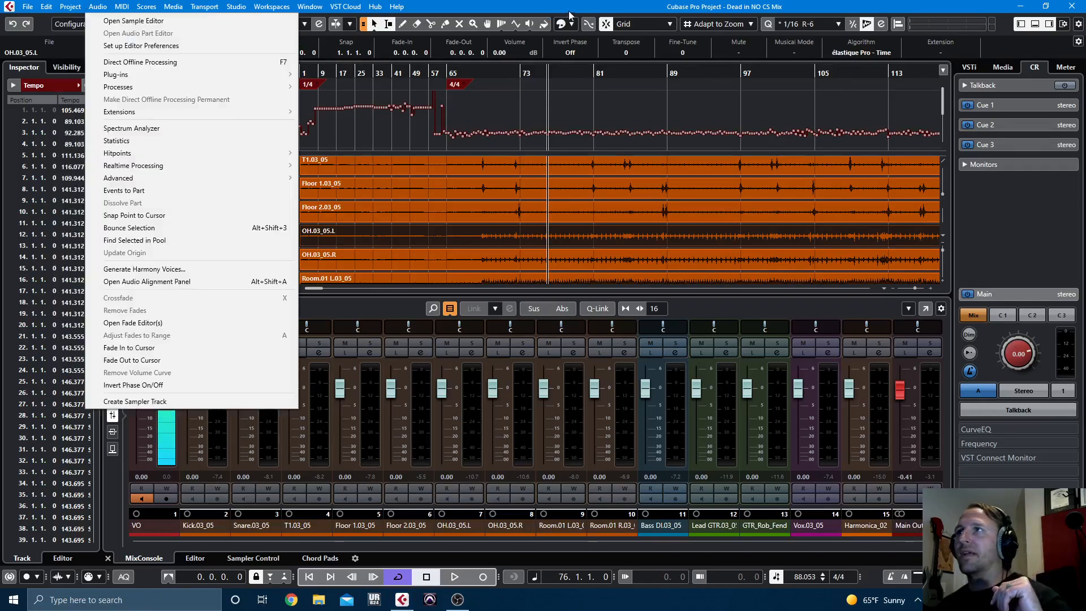
click(649, 129)
mouse_move(677, 137)
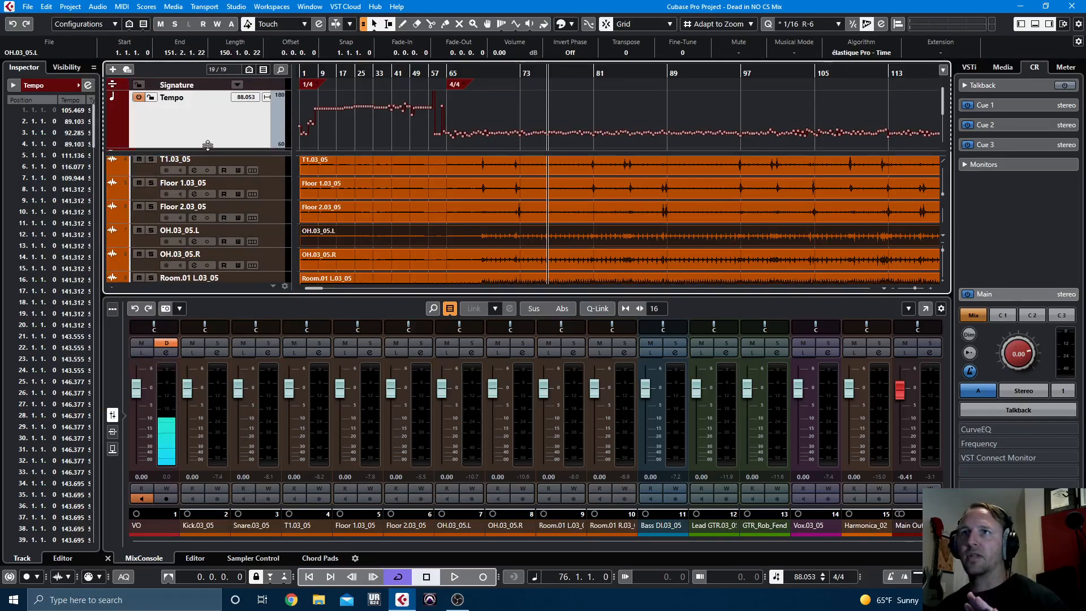
drag(210, 136, 210, 103)
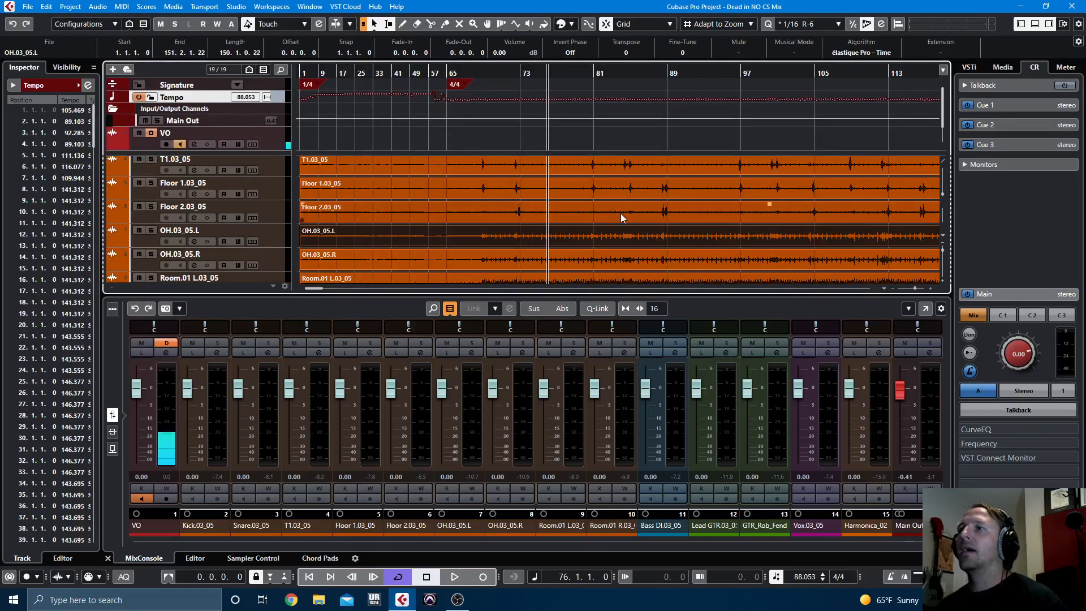
Step: Audition the Kick channel in solo from bar 76 and turn its solo off again
scroll(622, 218, down, 1)
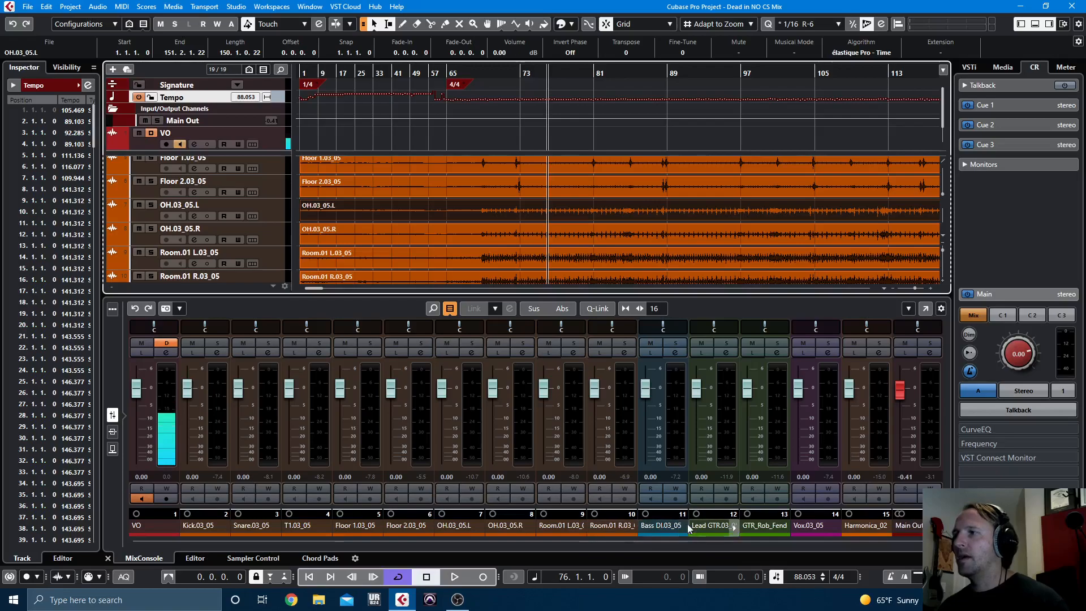
scroll(599, 215, up, 3)
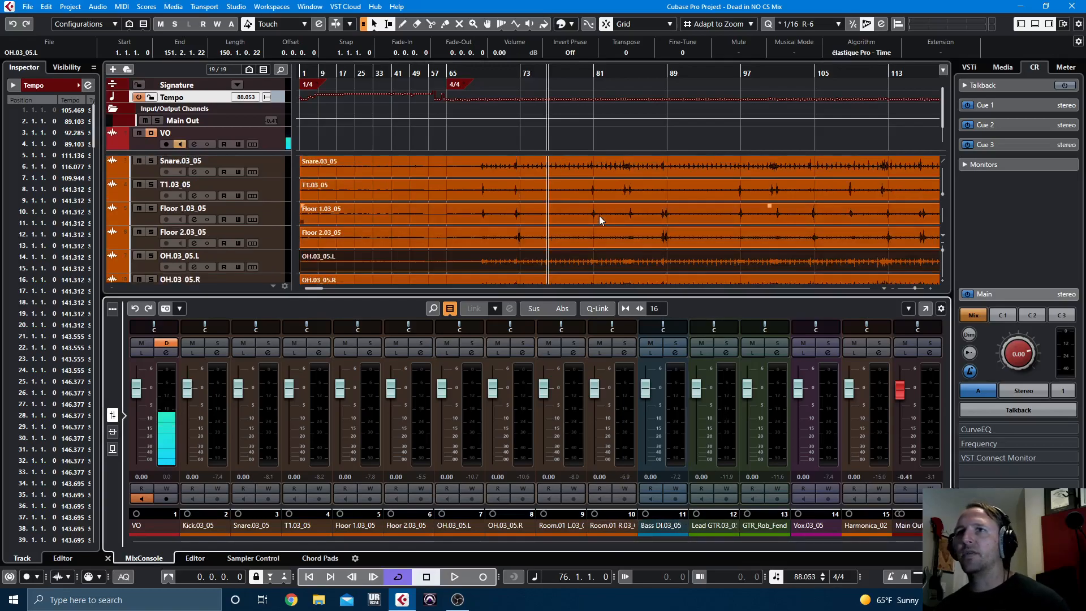
click(215, 344)
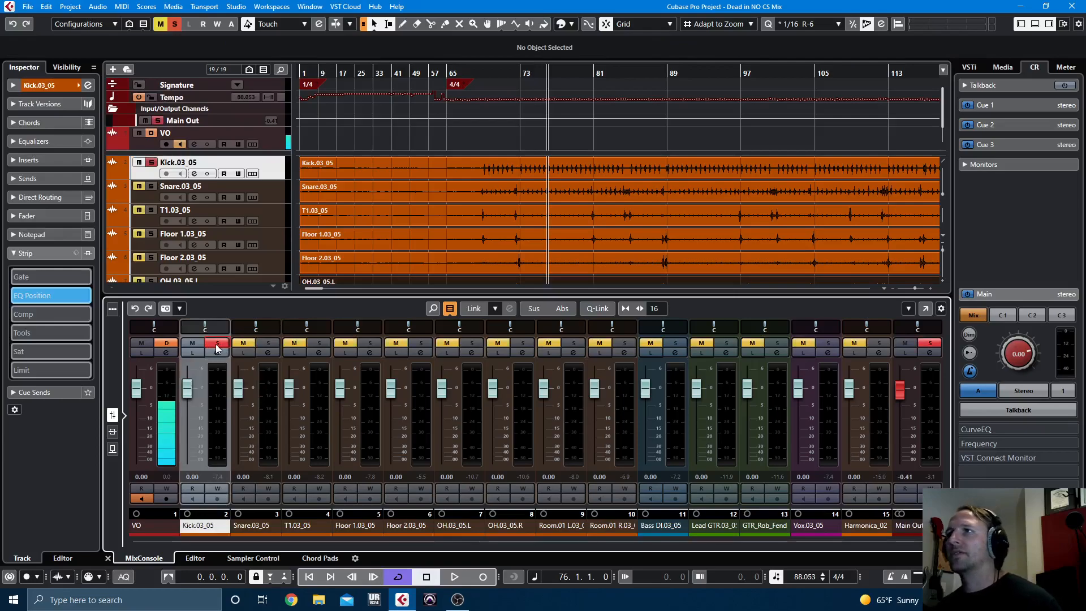
key(space)
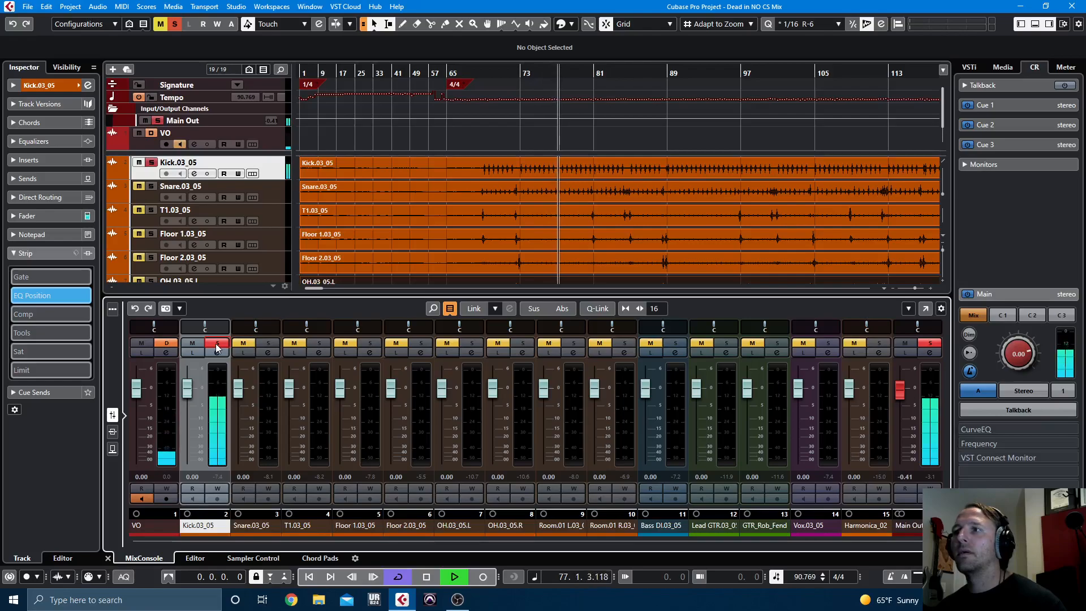
key(space)
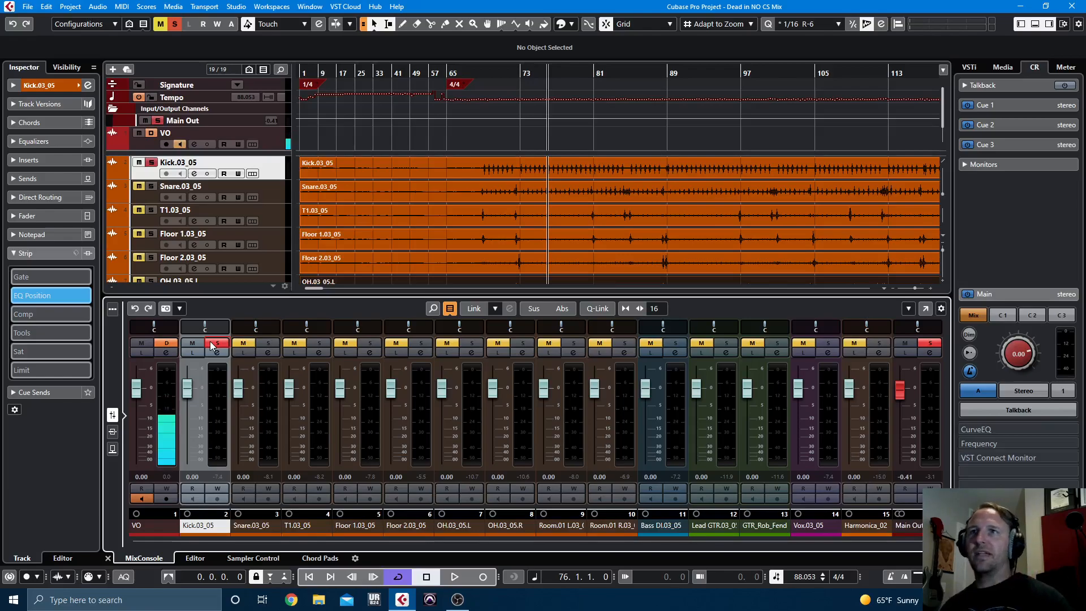
click(209, 341)
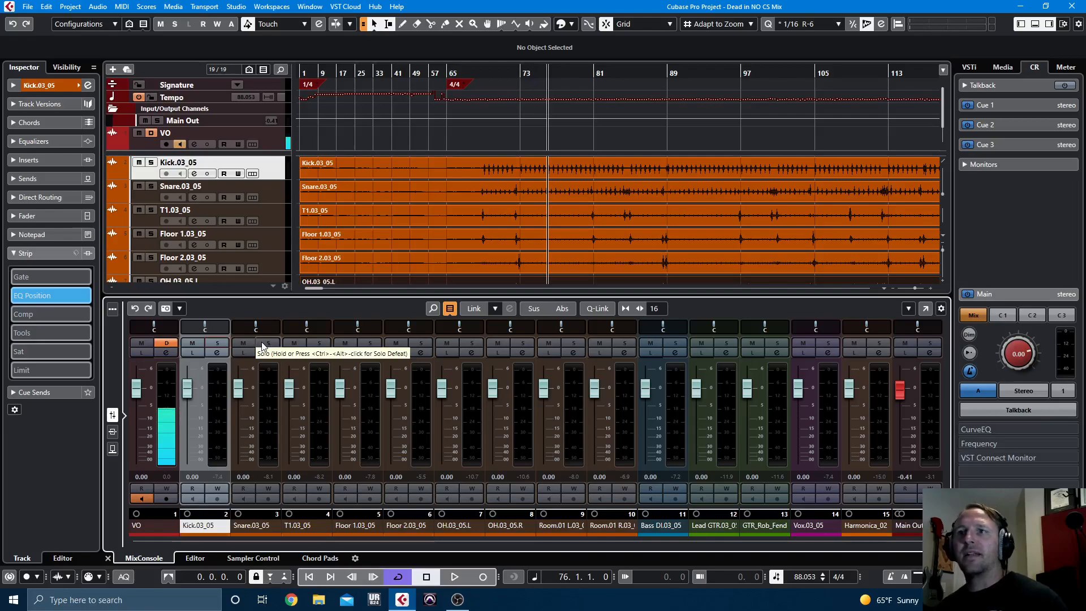
Step: Audition the Snare channel in solo from bar 76 and release the solo
click(263, 345)
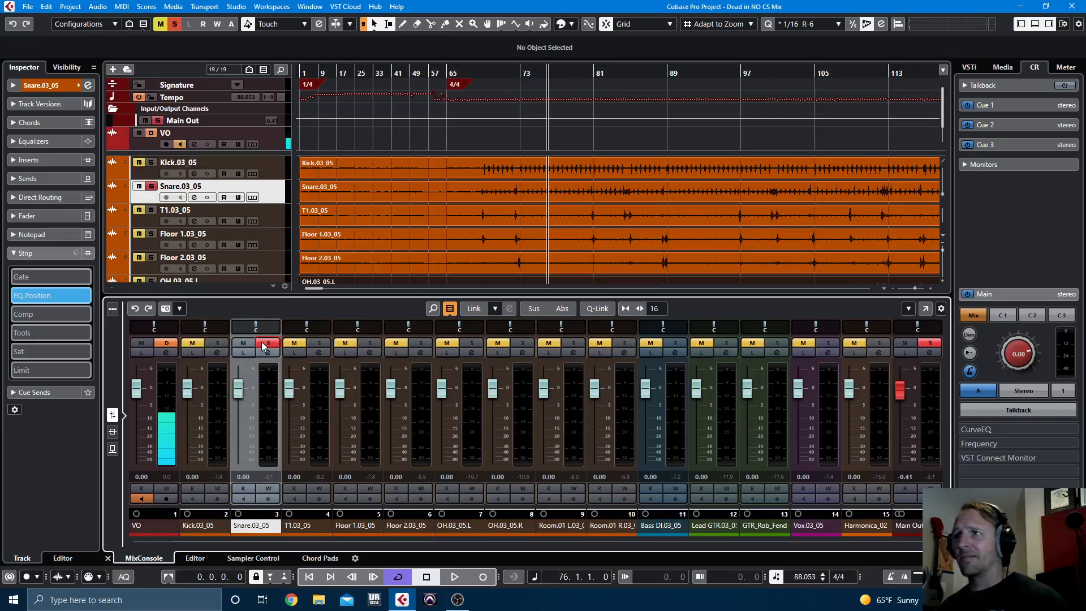
key(space)
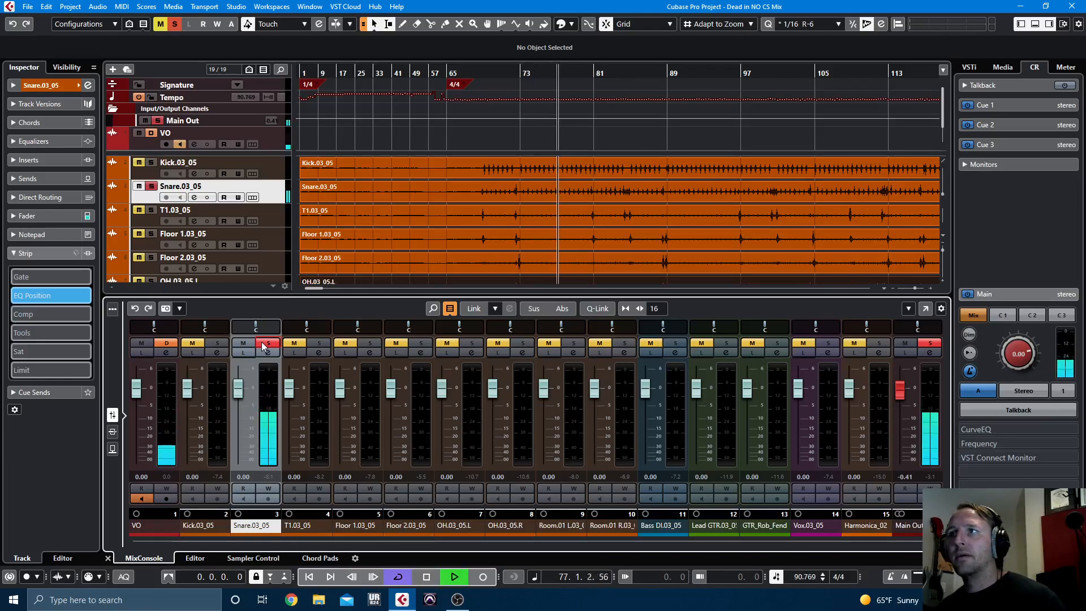
key(space)
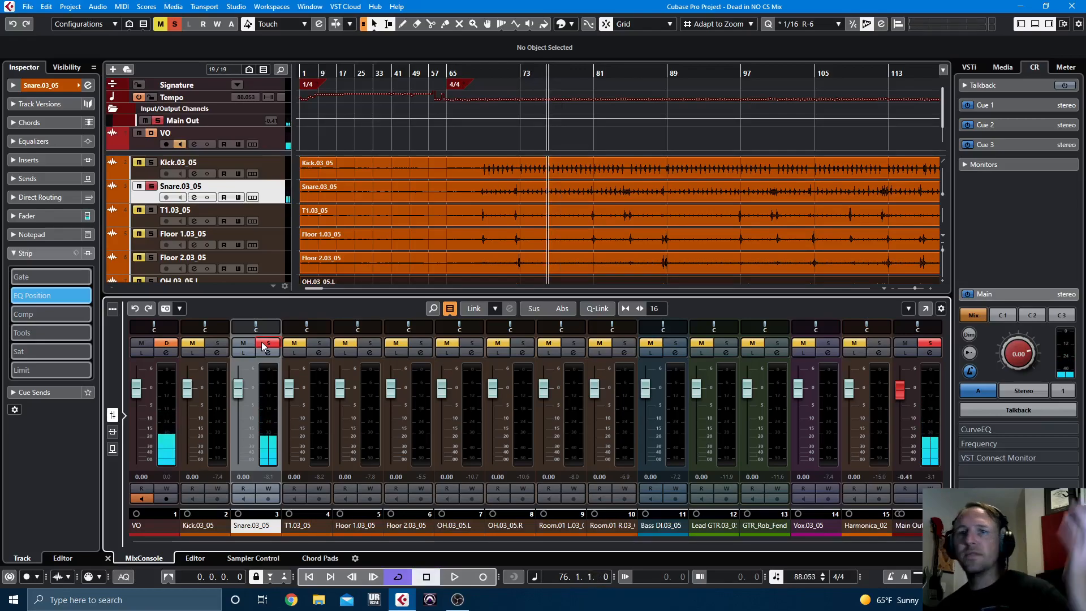
click(262, 342)
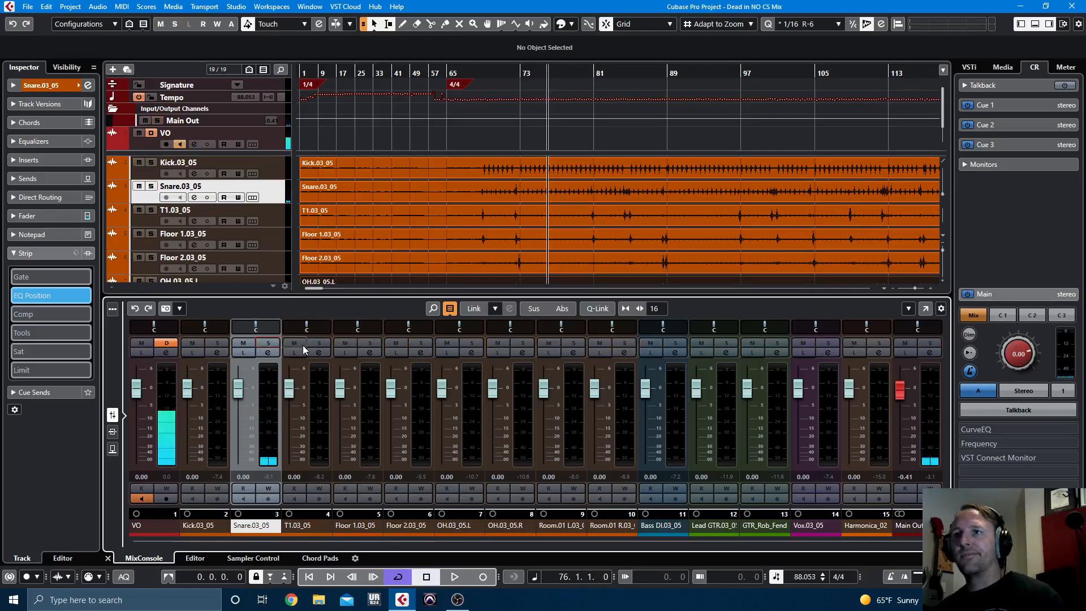
Step: Solo the two overhead channels, panning OH.03_05.L hard left and OH.03_05.R hard right
click(474, 344)
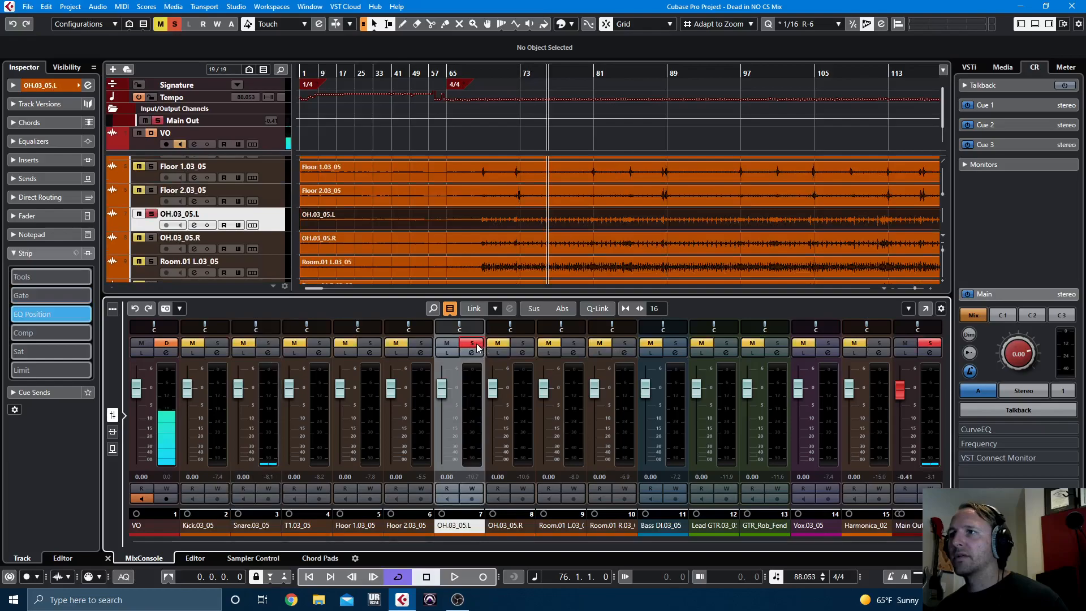
click(523, 343)
drag(459, 325, 416, 322)
drag(512, 325, 585, 325)
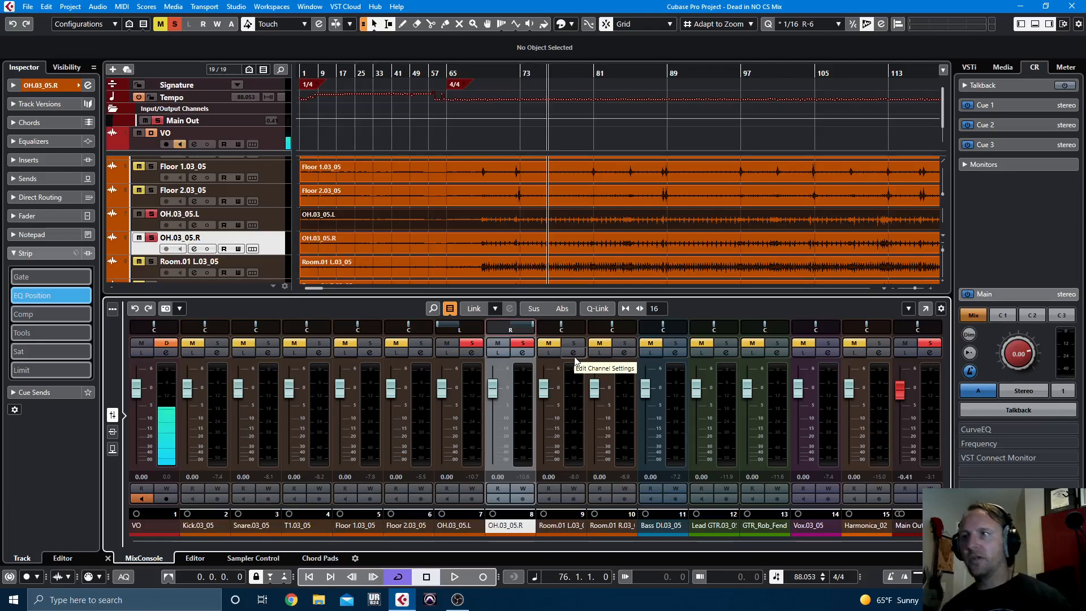
Step: Listen to the soloed, panned overhead pair twice from bar 76
key(space)
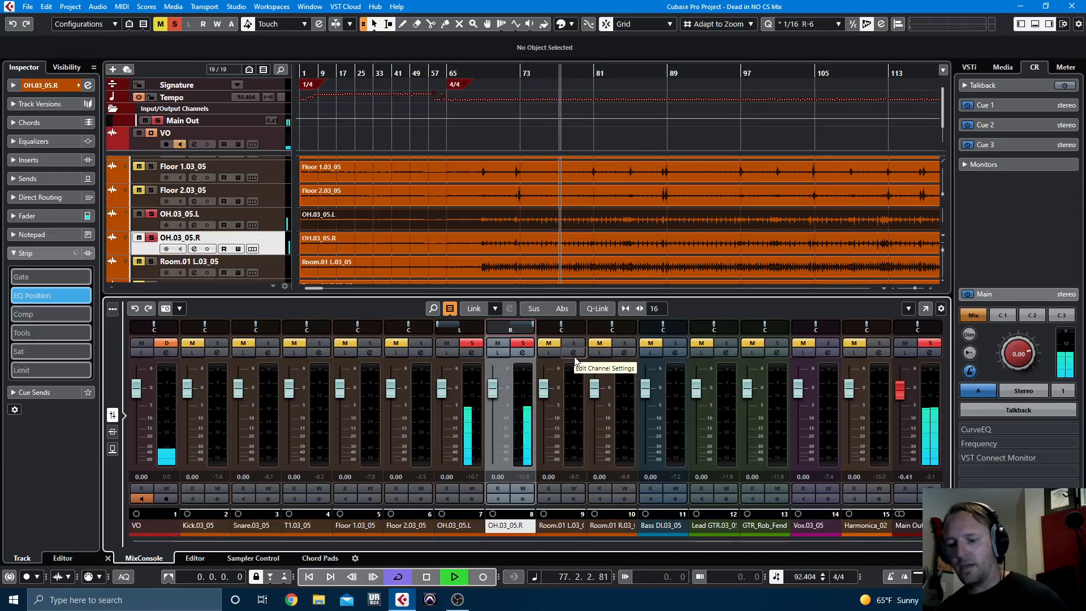
key(space)
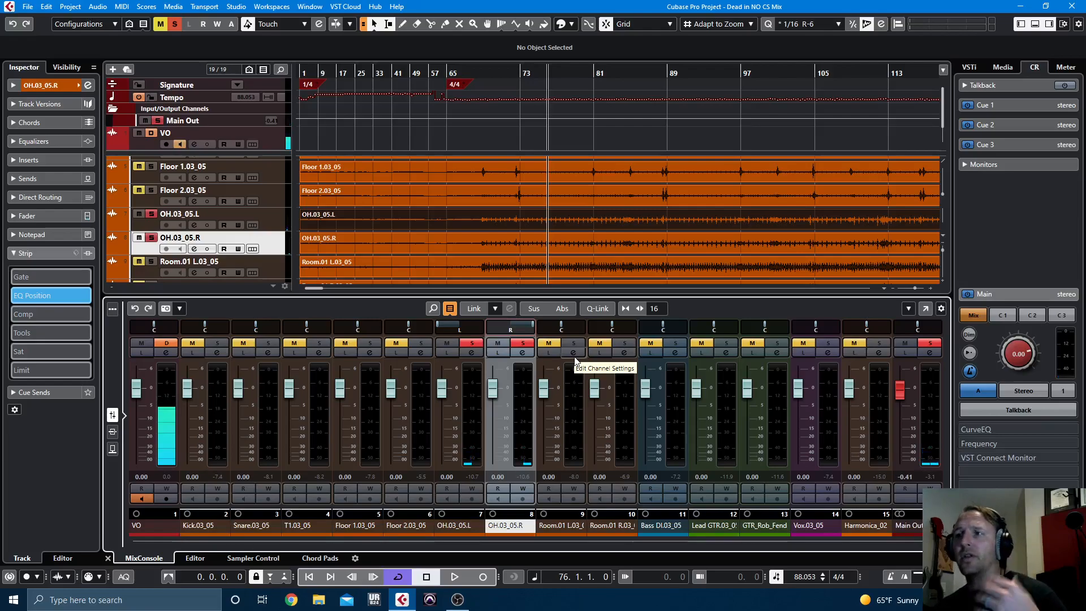
key(space)
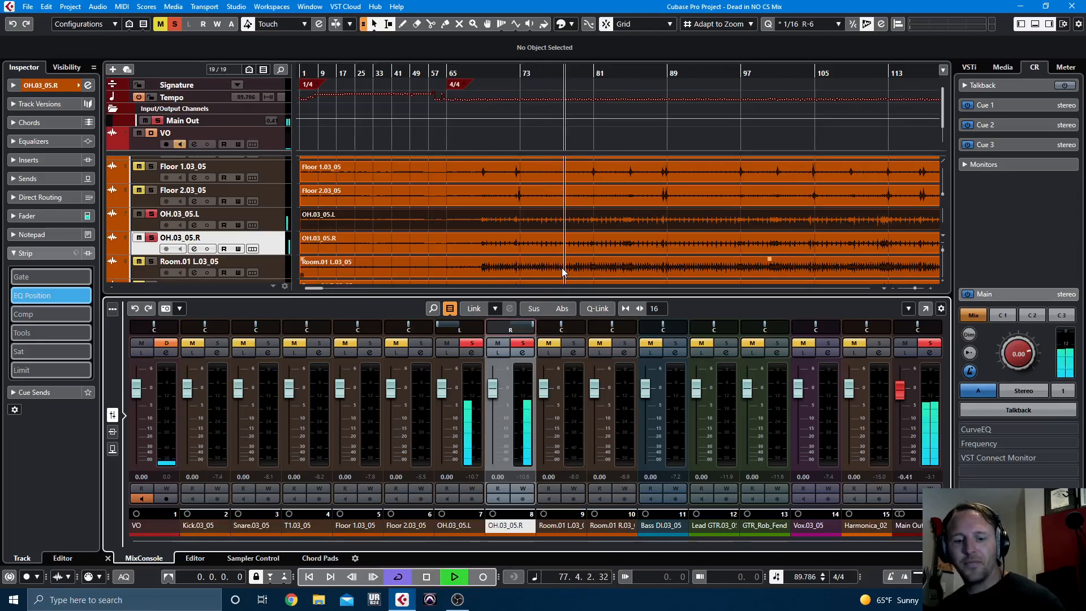
key(space)
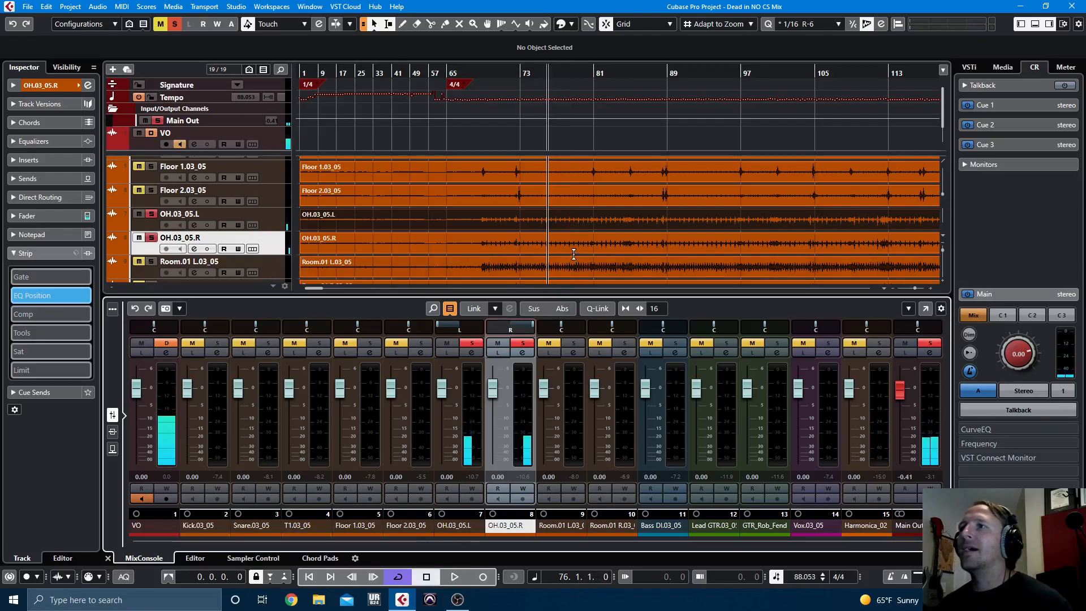
scroll(577, 250, down, 1)
scroll(577, 250, down, 2)
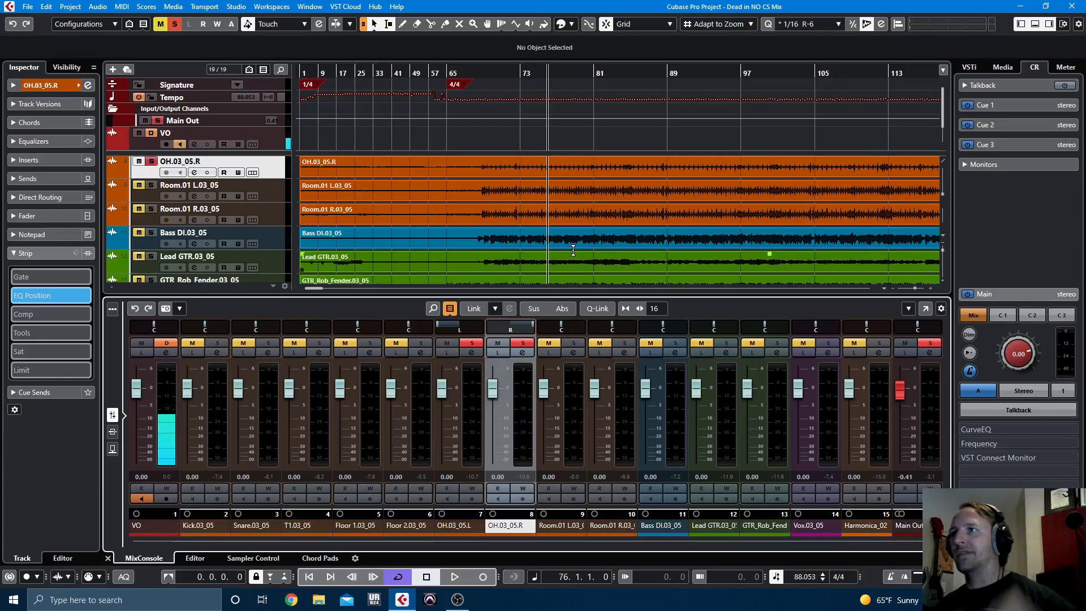
Step: Release the solo on both overhead channels and solo the T1, Floor 1 and Floor 2 tom channels together
click(520, 344)
click(469, 344)
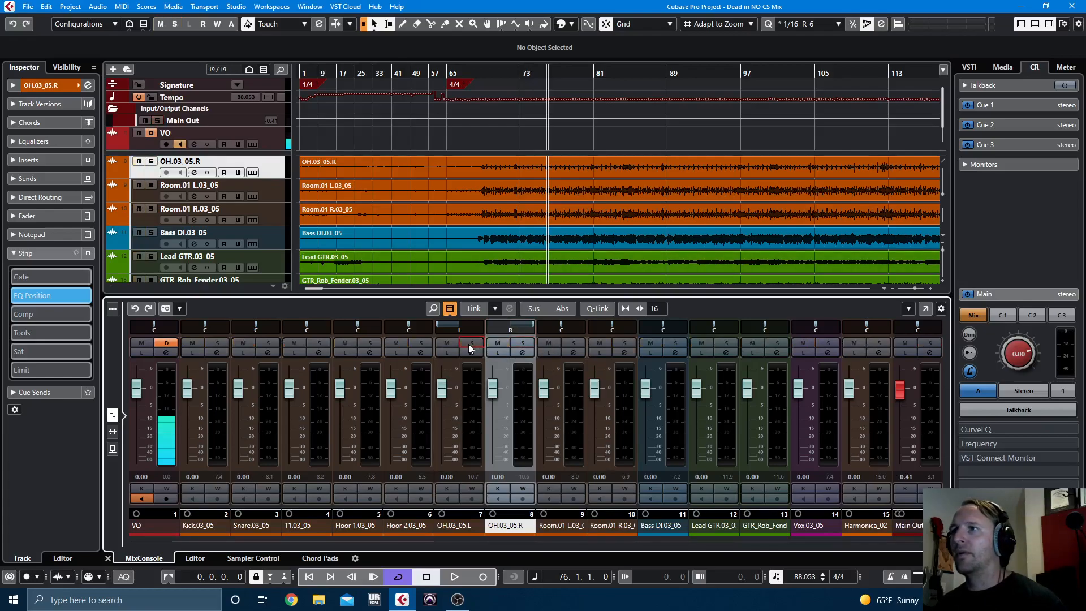
click(320, 493)
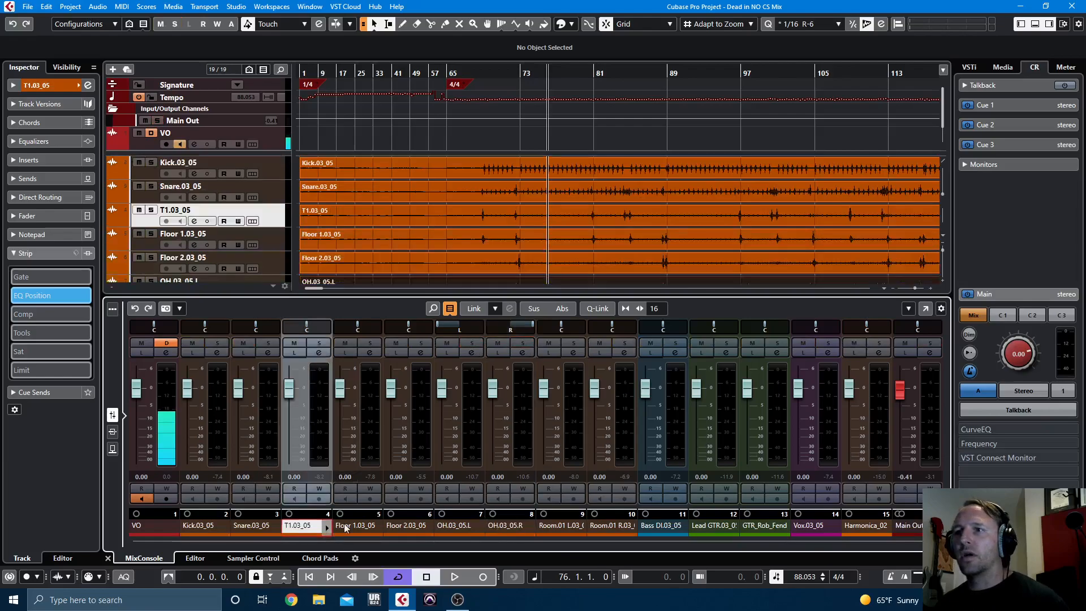
shift+click(411, 503)
click(422, 344)
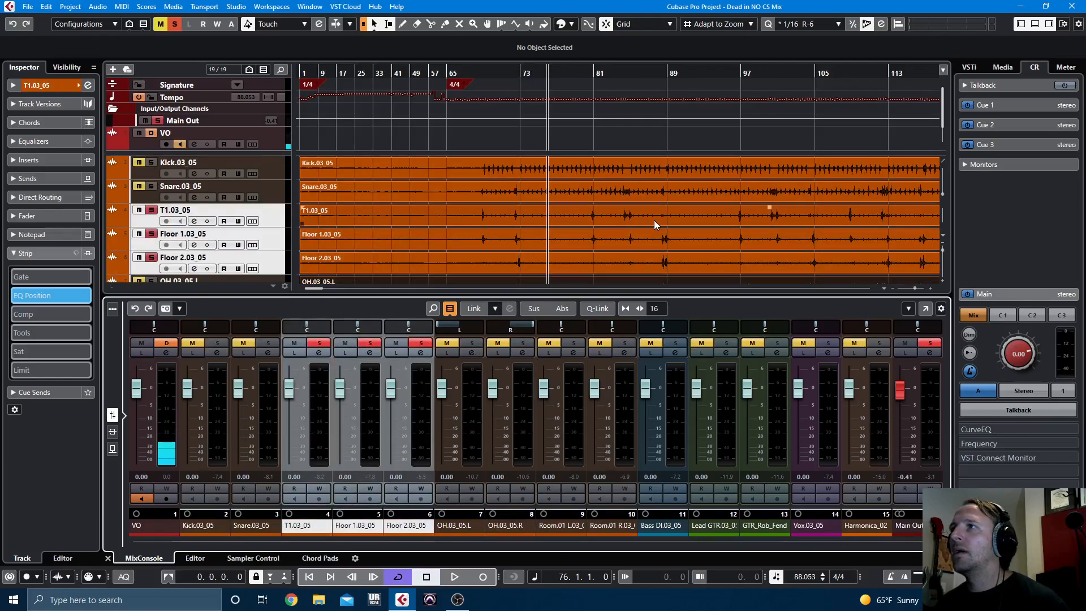
Step: Audition the three soloed tom channels from bar 83 and release their solo
click(631, 72)
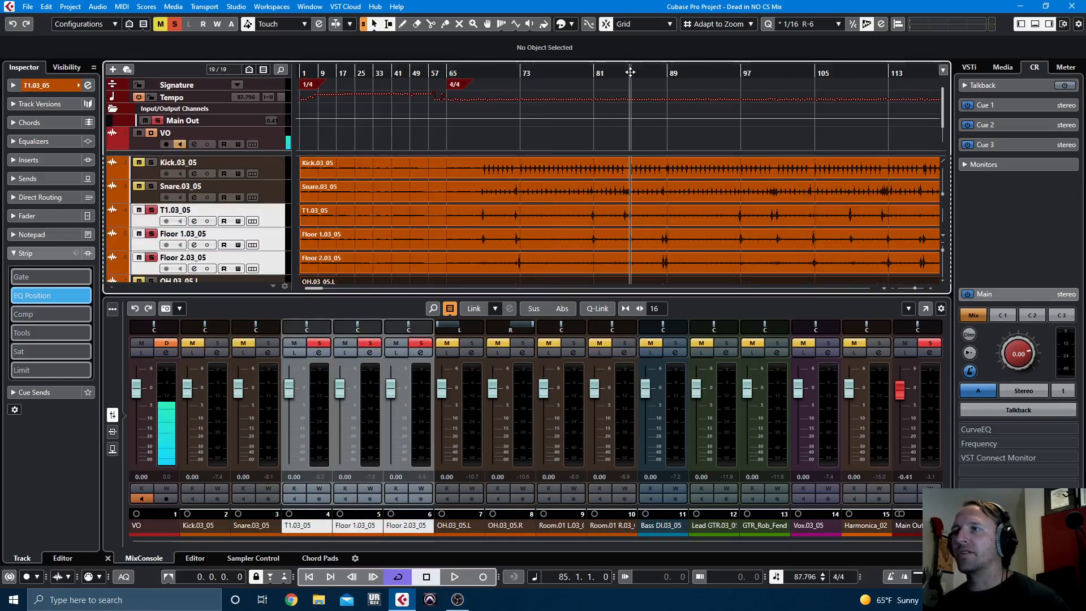
key(KP_Subtract)
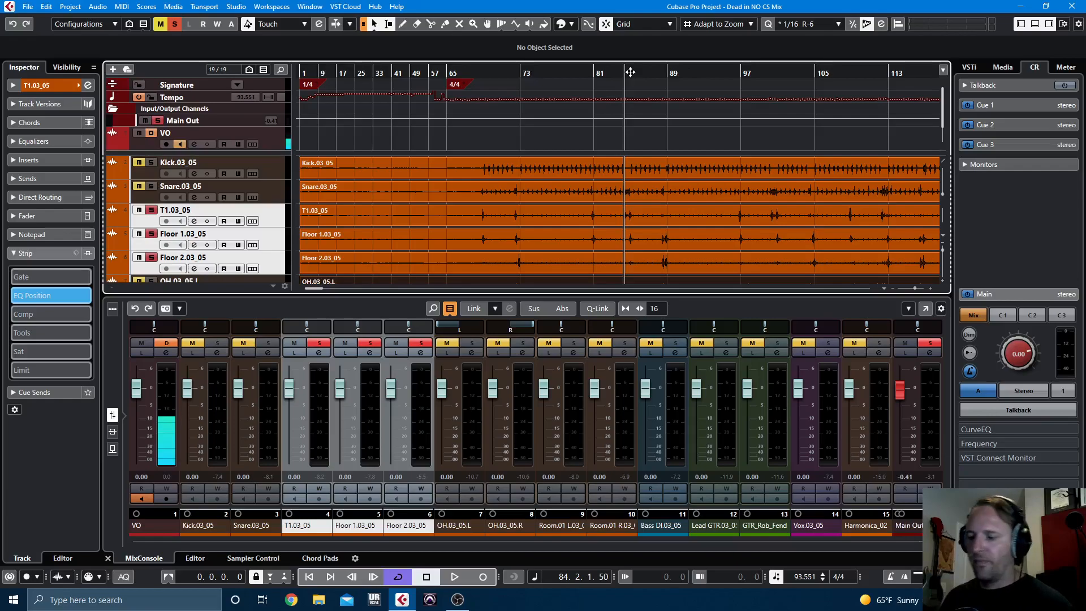
key(space)
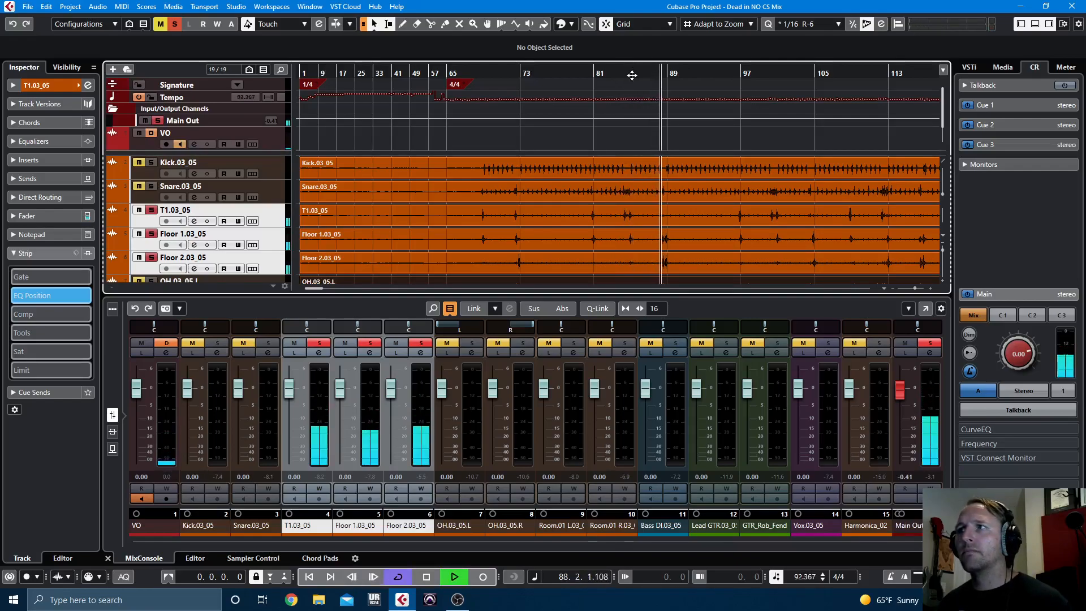
key(space)
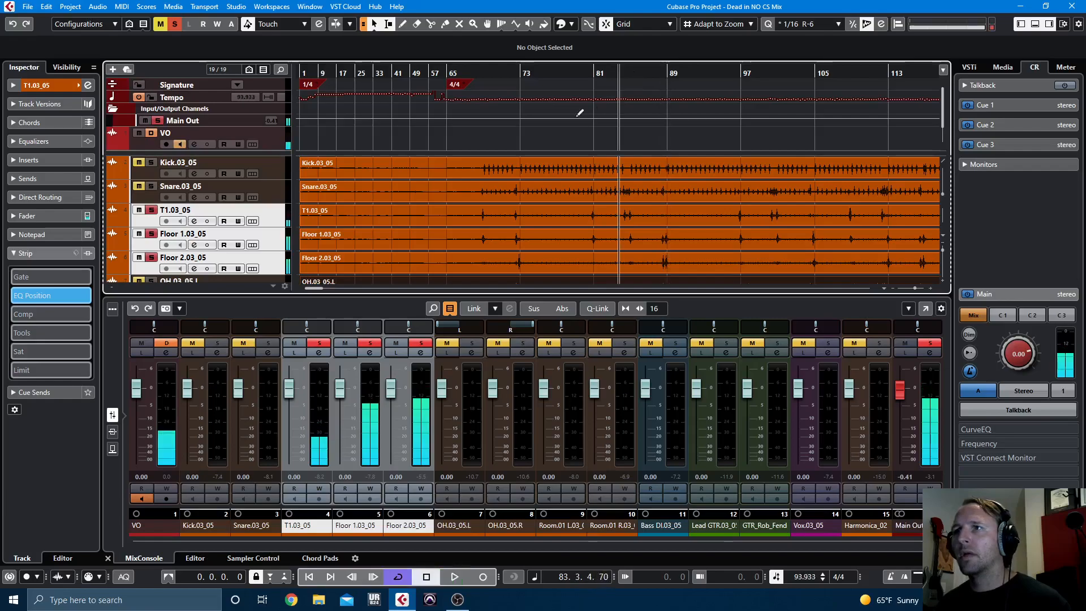
alt+shift+click(421, 343)
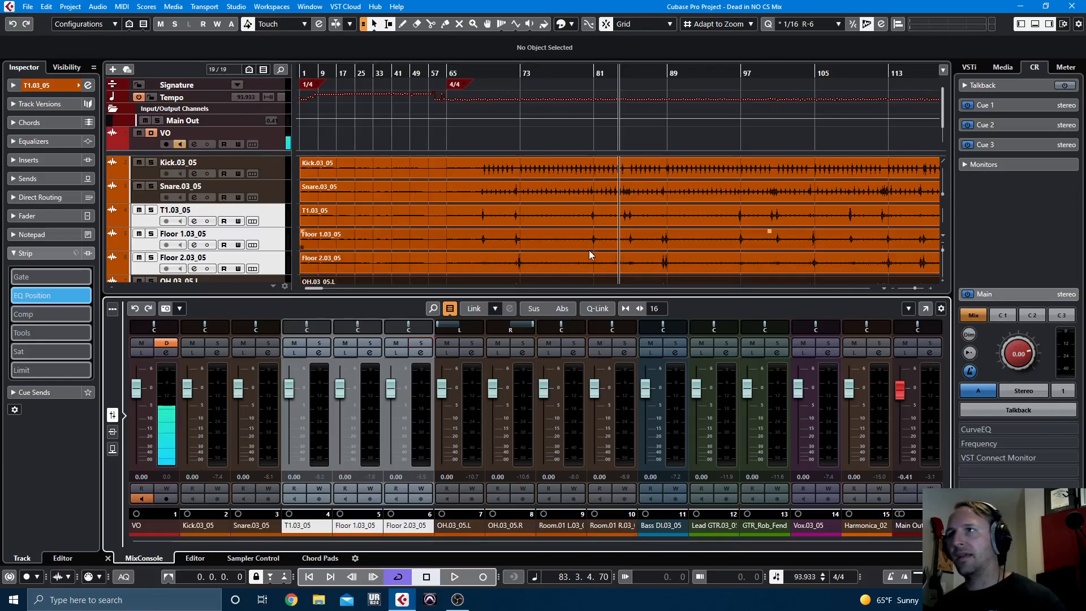
Step: Solo the two room channels, panning Room.01 L.03_05 hard left and Room.01 R.03_05 hard right
click(572, 343)
click(625, 343)
drag(561, 327, 525, 329)
drag(620, 328, 639, 328)
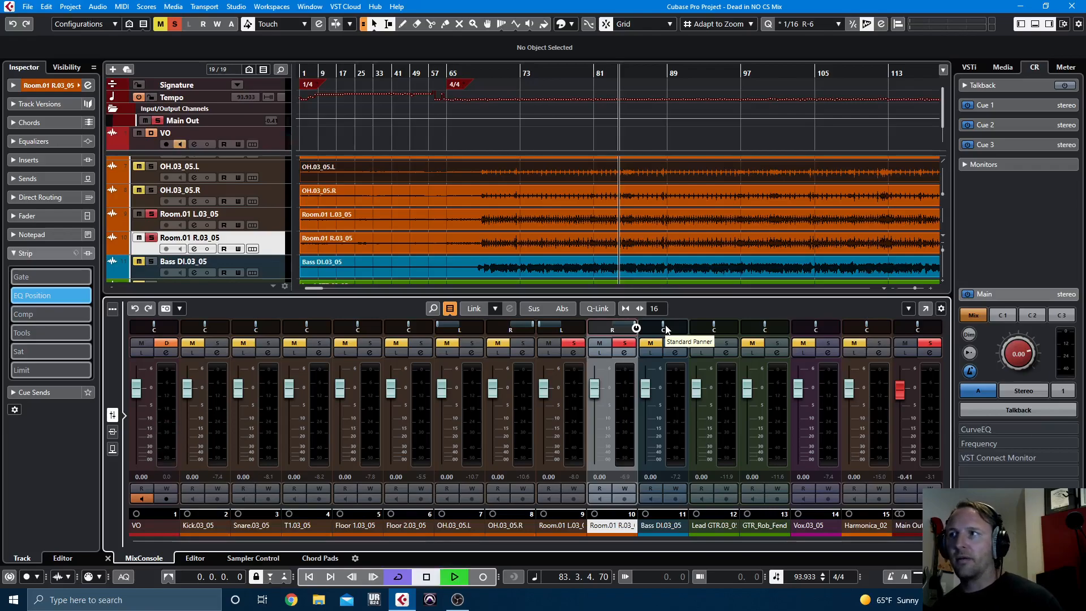
Step: Listen to the soloed, panned room pair from bar 83 and release the solo on both channels
key(space)
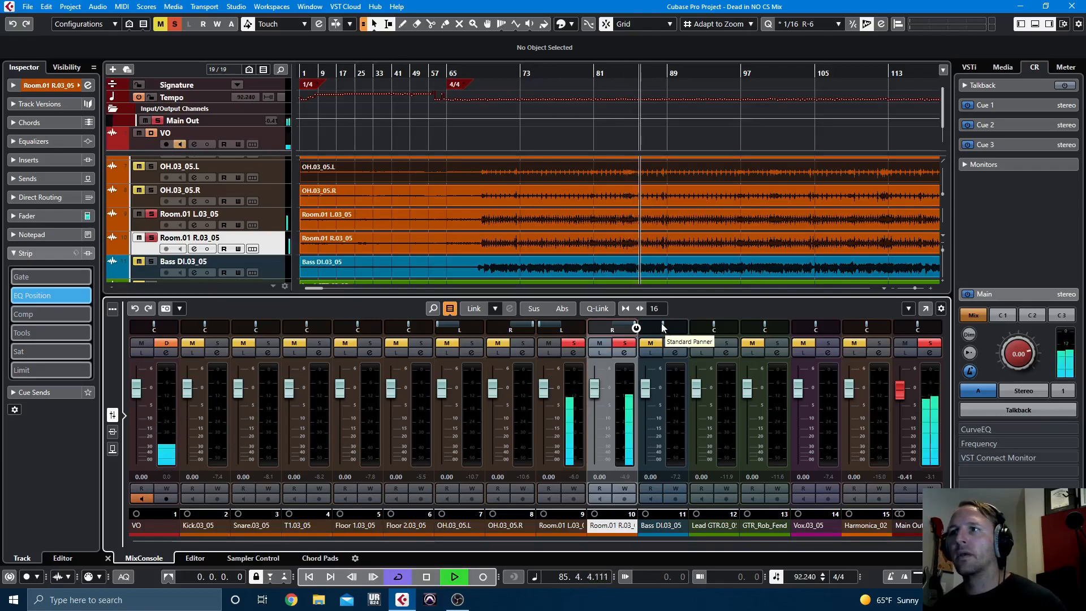
key(space)
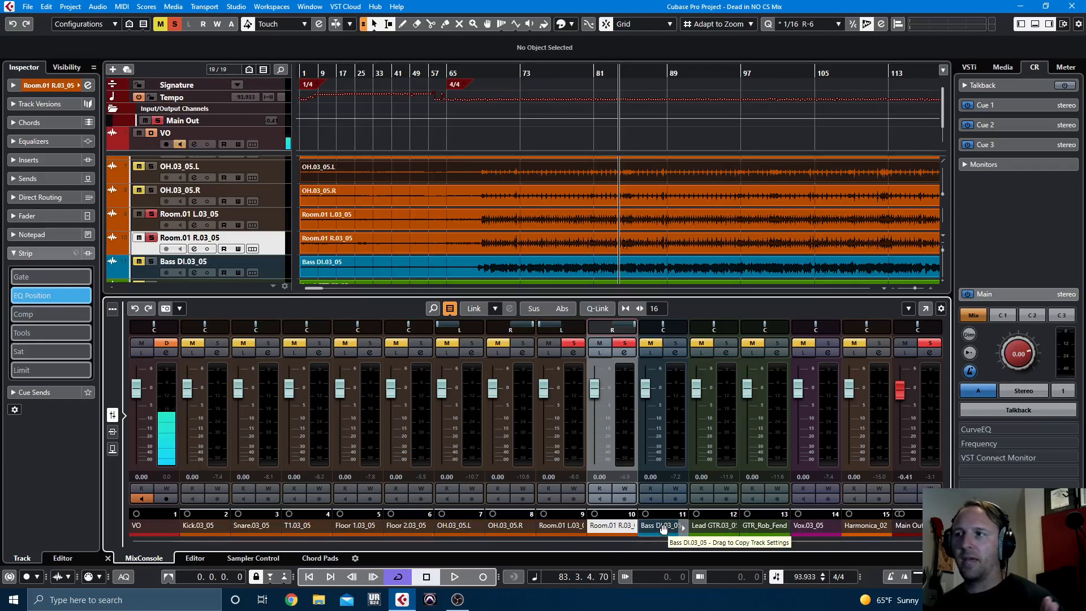
click(625, 344)
click(573, 344)
Step: Audition the Bass DI channel in solo from bar 83 and turn its solo off again
click(676, 343)
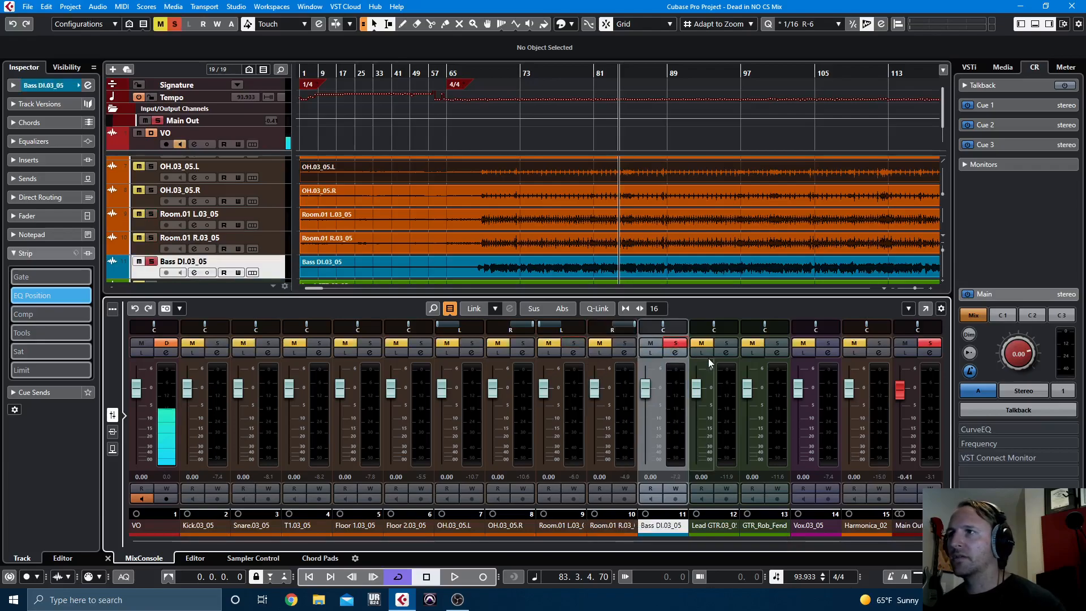
key(space)
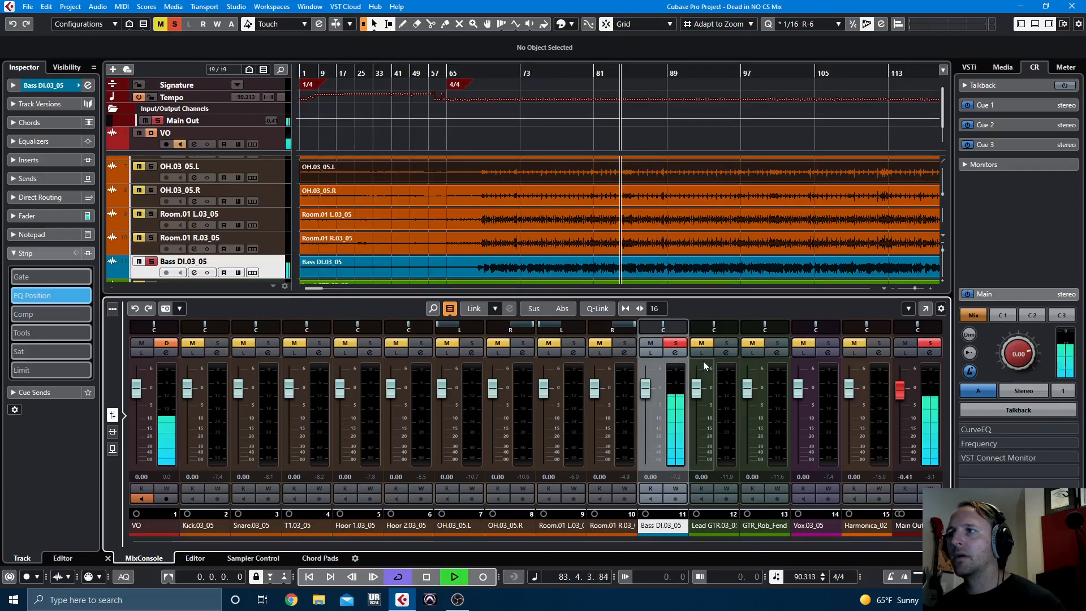
key(space)
click(677, 344)
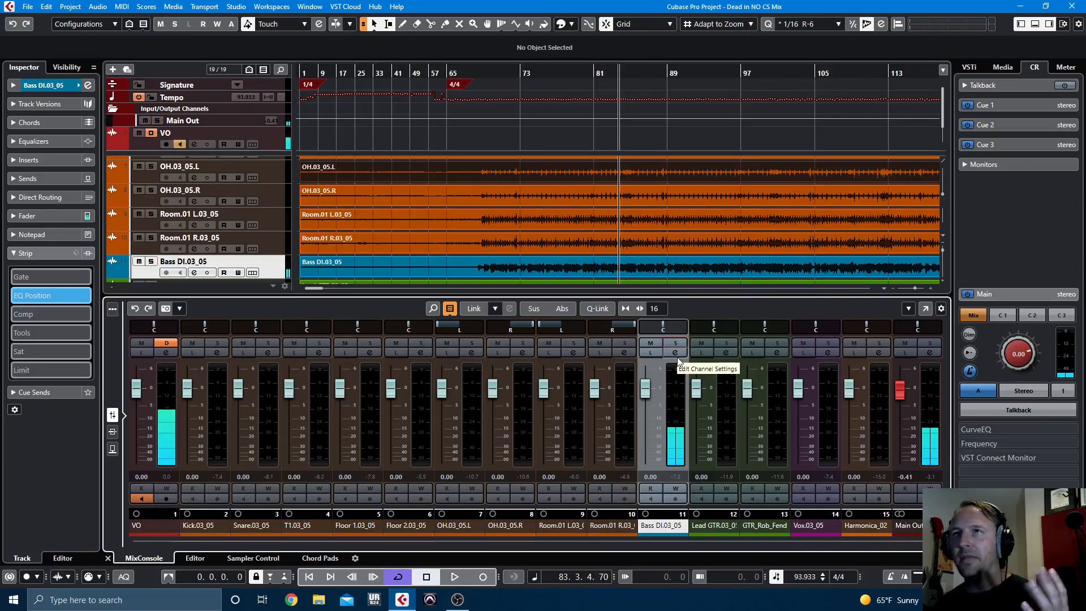
Step: Audition the Lead GTR channel in solo from bar 83 and release the solo
click(728, 344)
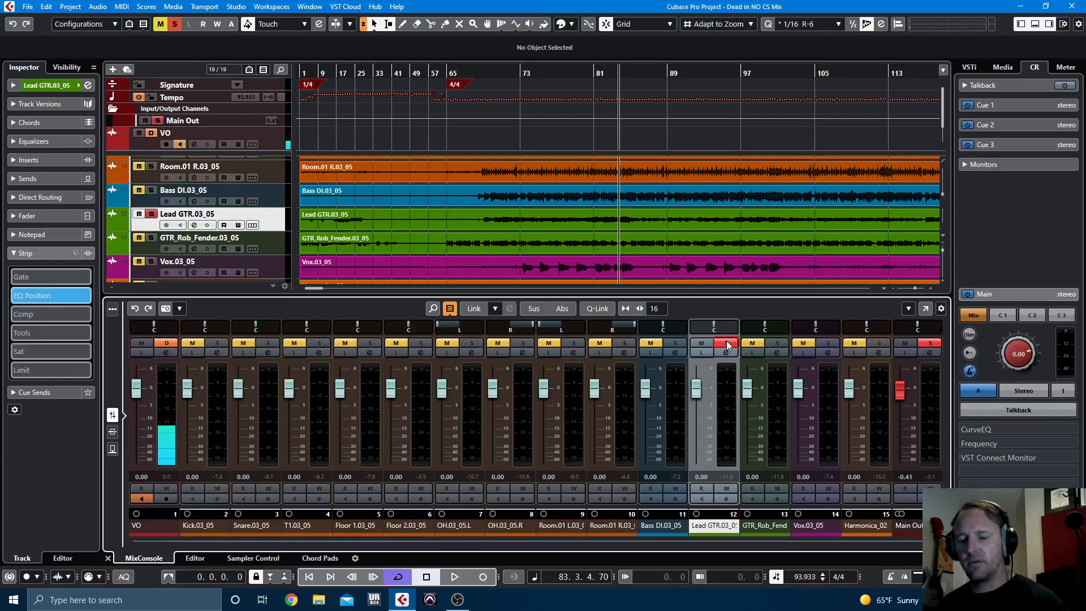
key(space)
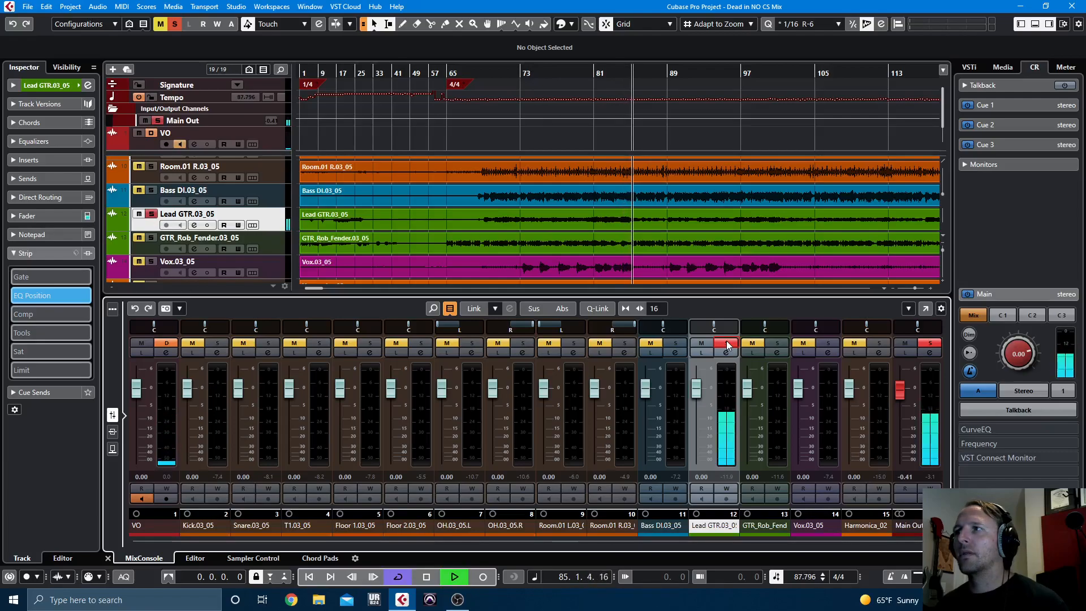
key(space)
click(724, 342)
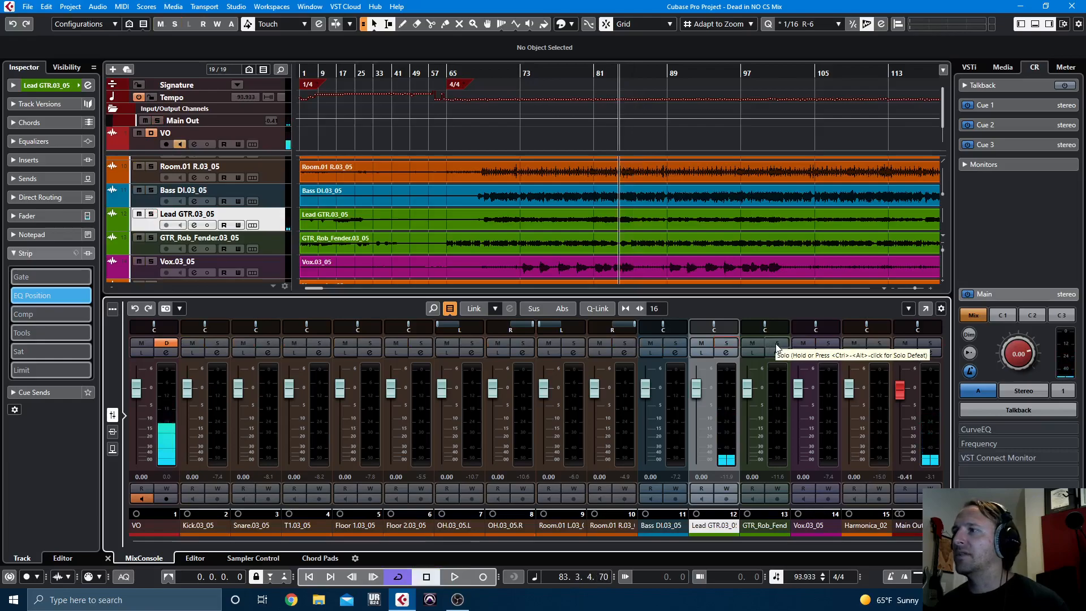
Step: Audition the Fender guitar channel in solo from bar 83 and release the solo
click(777, 344)
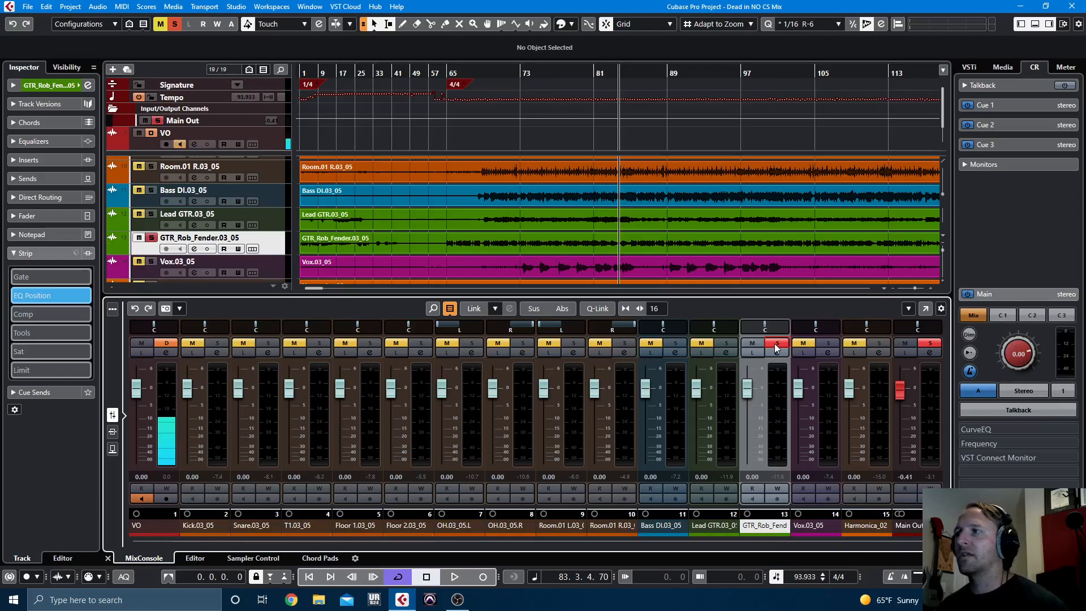
key(space)
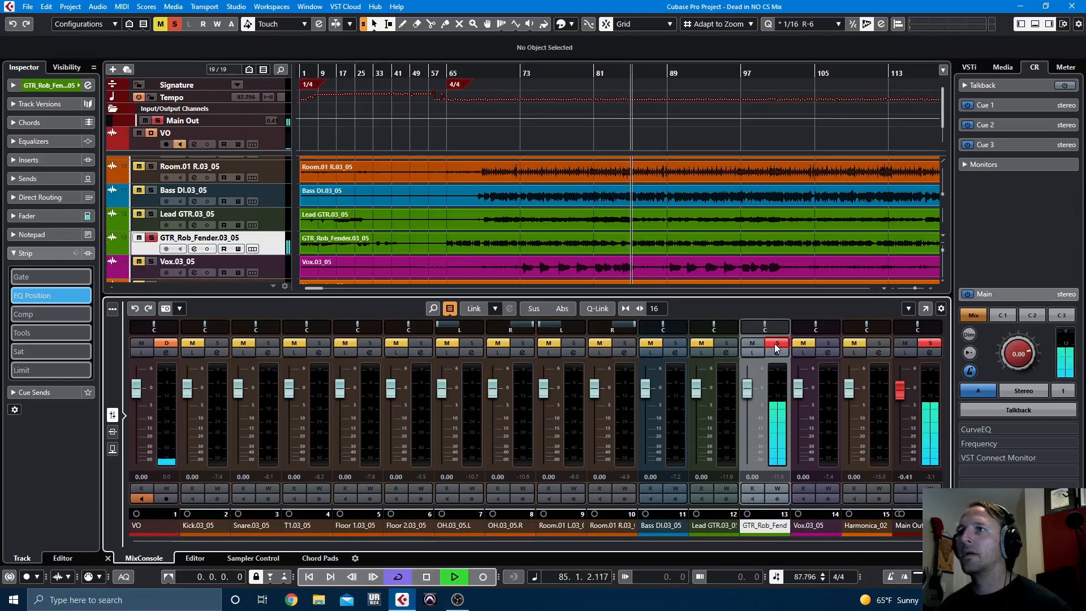
key(space)
click(776, 345)
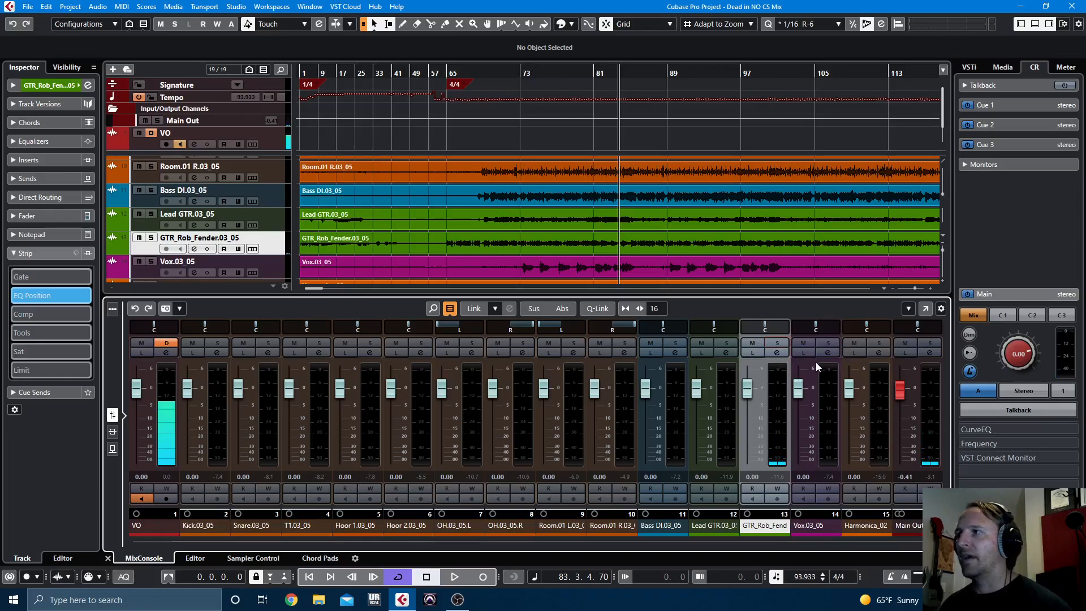
Step: Audition the Vox channel in solo from bar 80 and turn its solo off again
click(829, 343)
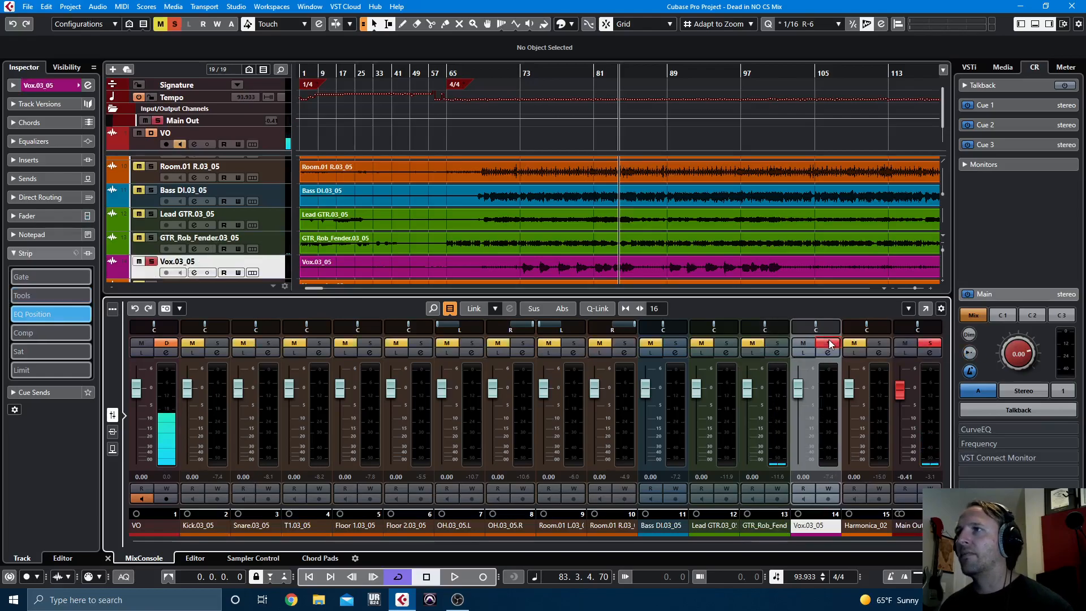
key(space)
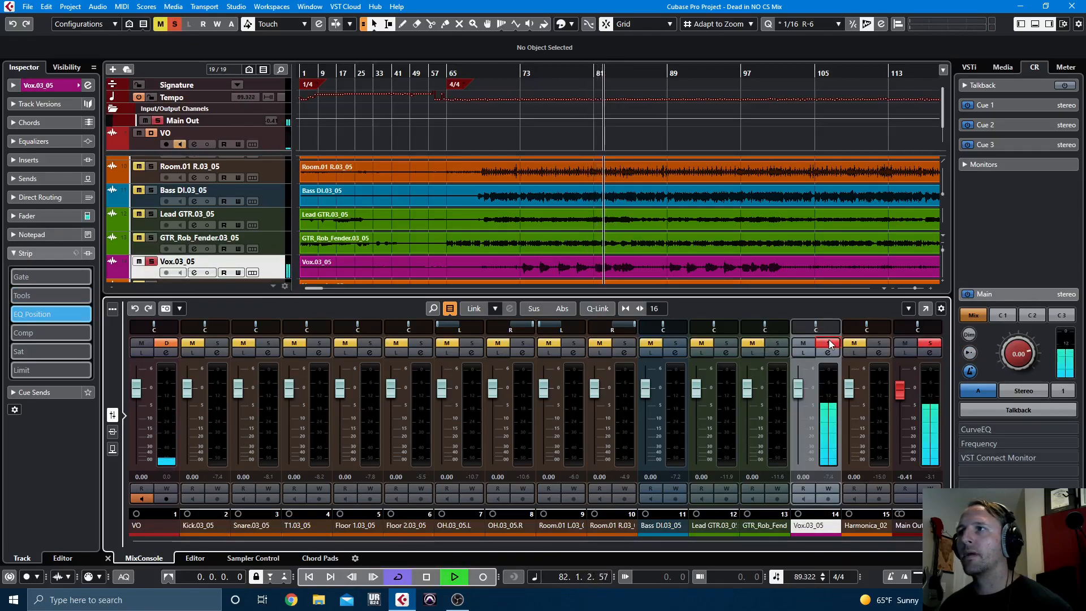
key(space)
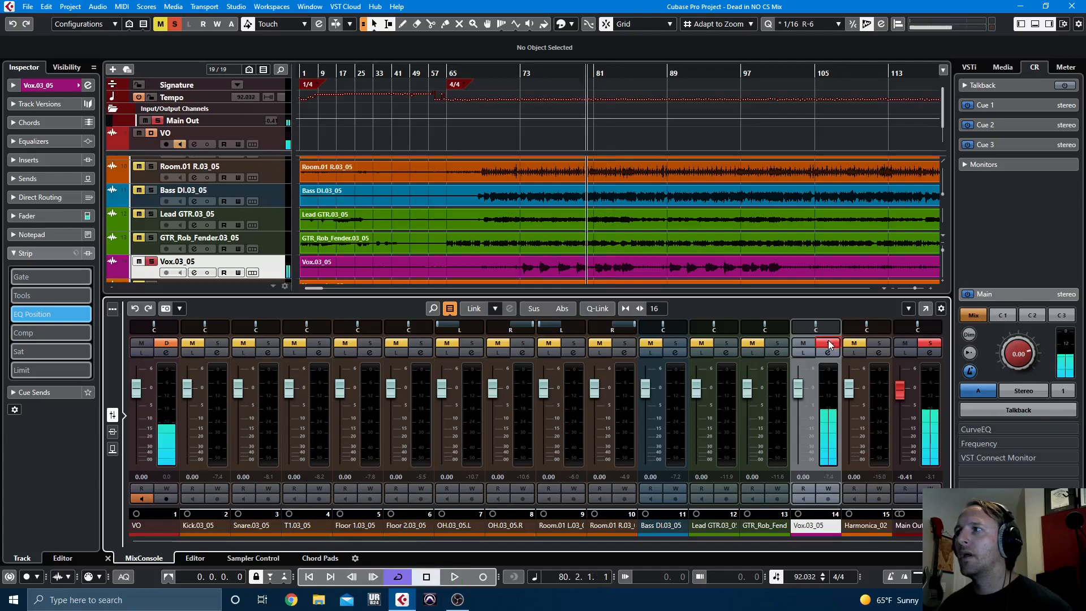
click(829, 340)
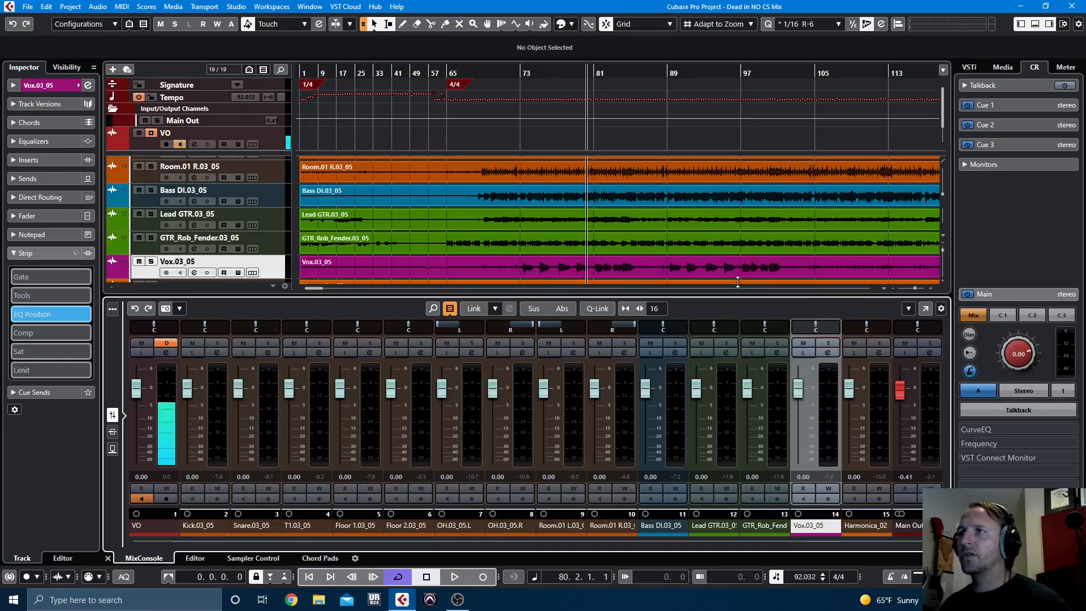
Step: Audition the Harmonica_02 track in solo from bar 80 and release the solo
scroll(727, 266, down, 1)
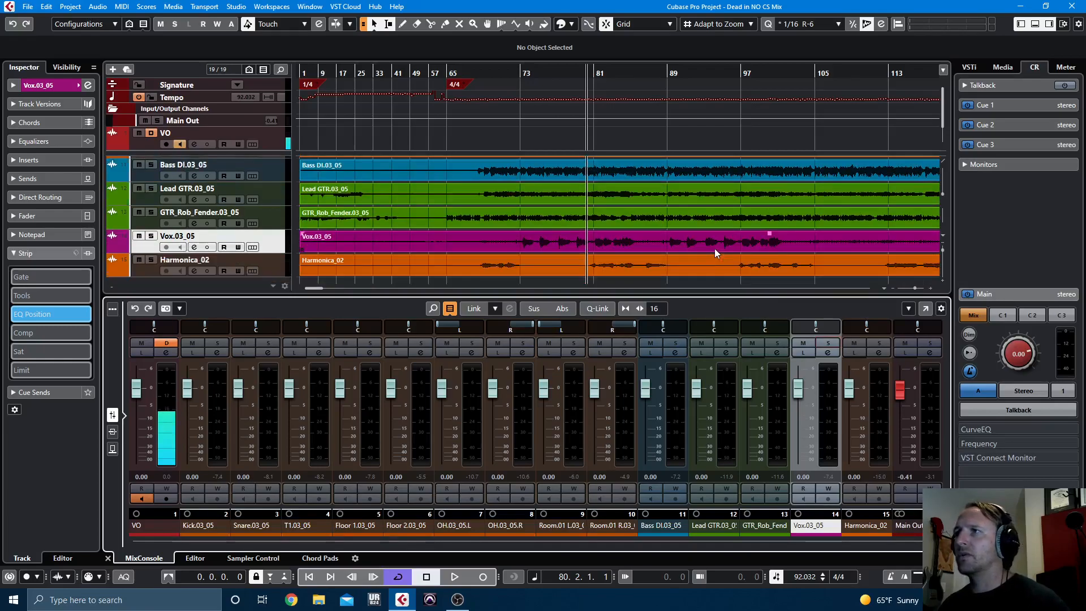
click(150, 260)
click(163, 260)
key(space)
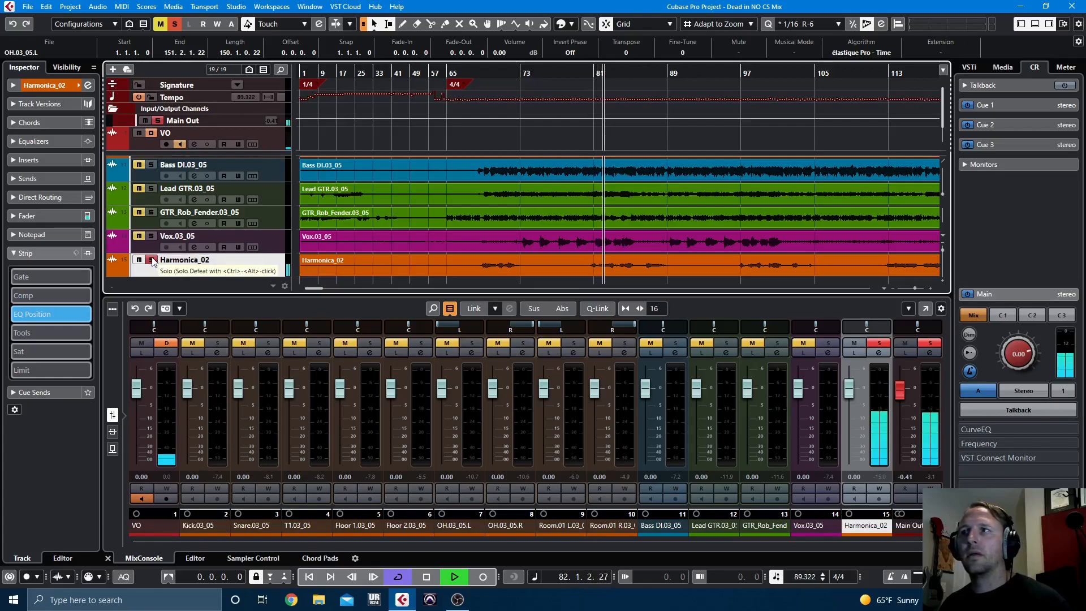
key(space)
click(151, 259)
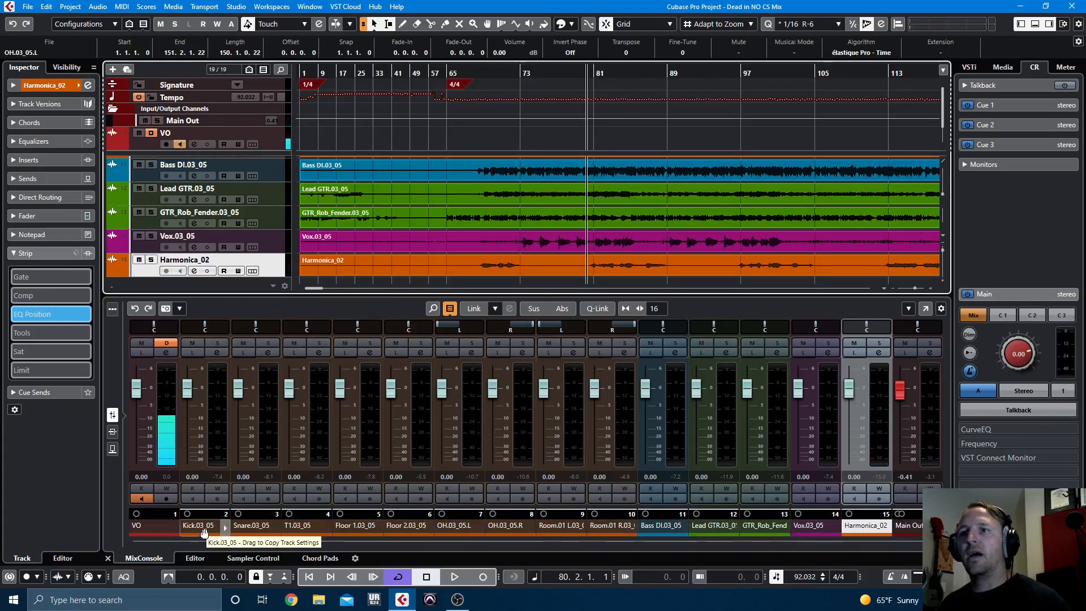
Step: Select all drum channels from Kick to Room.01 R and route them to a new stereo group named ALL DRUMS, output to Main Out
click(204, 529)
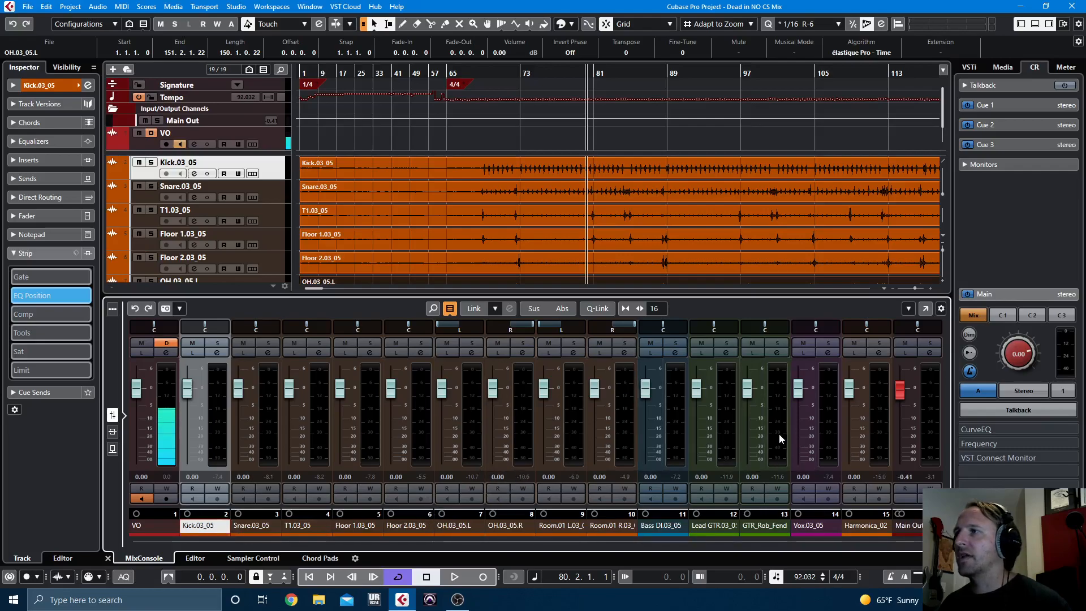
click(872, 528)
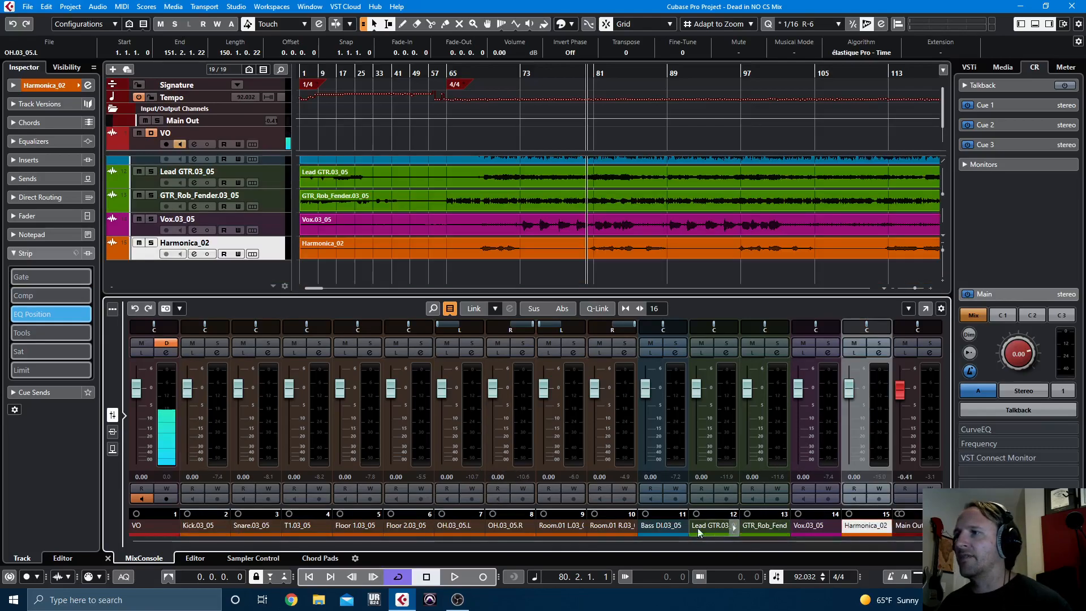
click(599, 526)
click(193, 526)
right_click(197, 527)
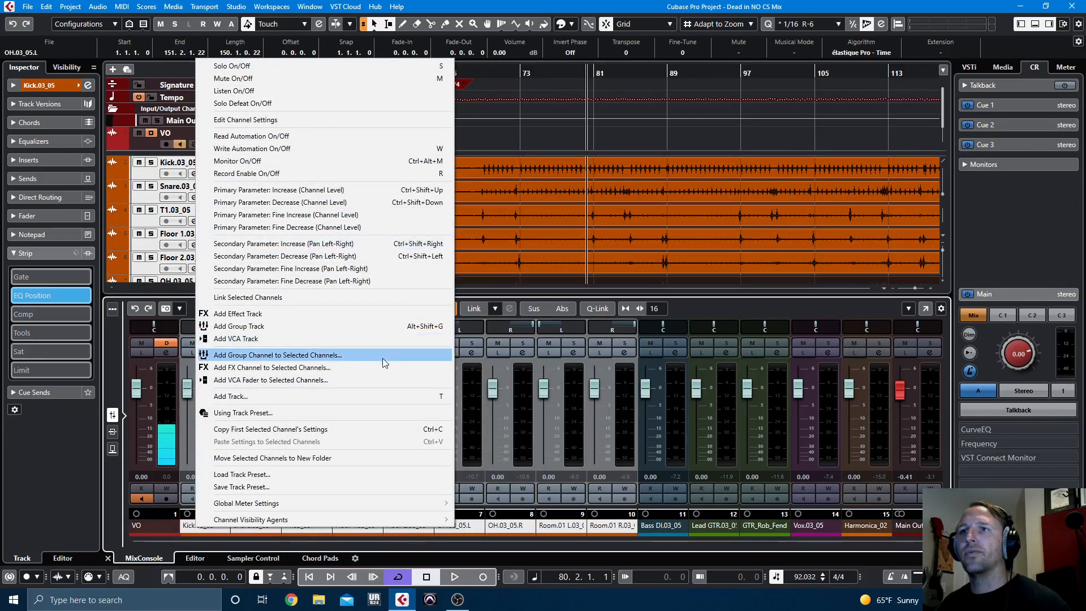
click(367, 356)
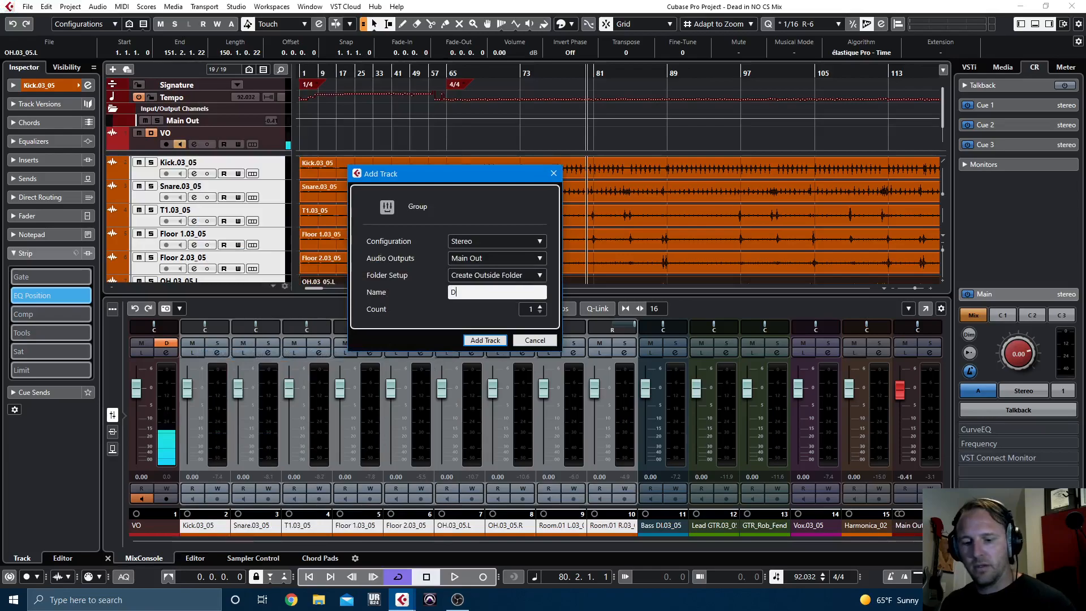
text(ALL DRU)
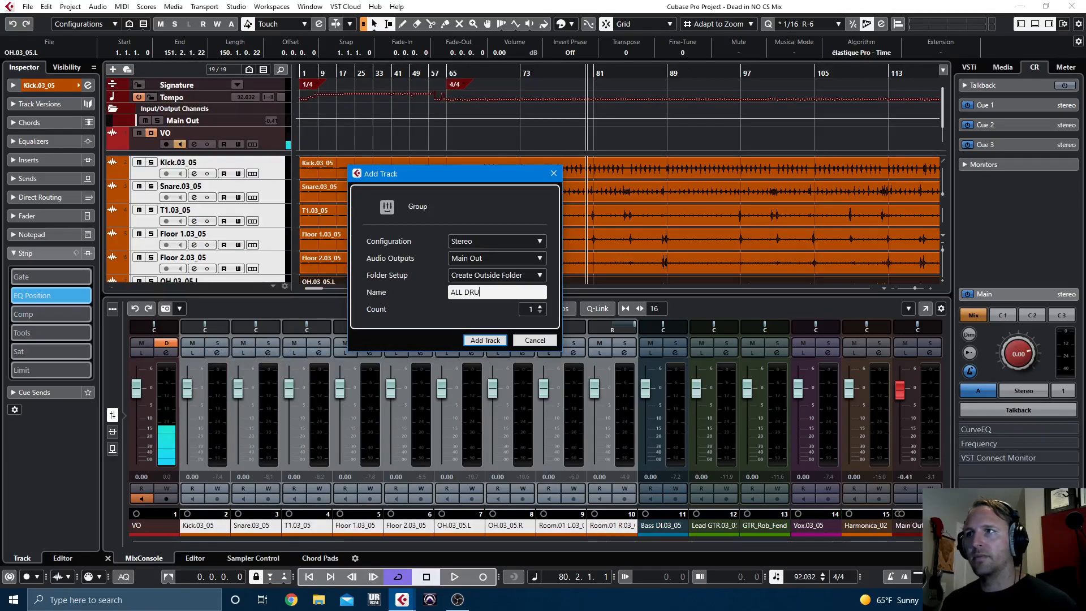
text(MS)
key(Return)
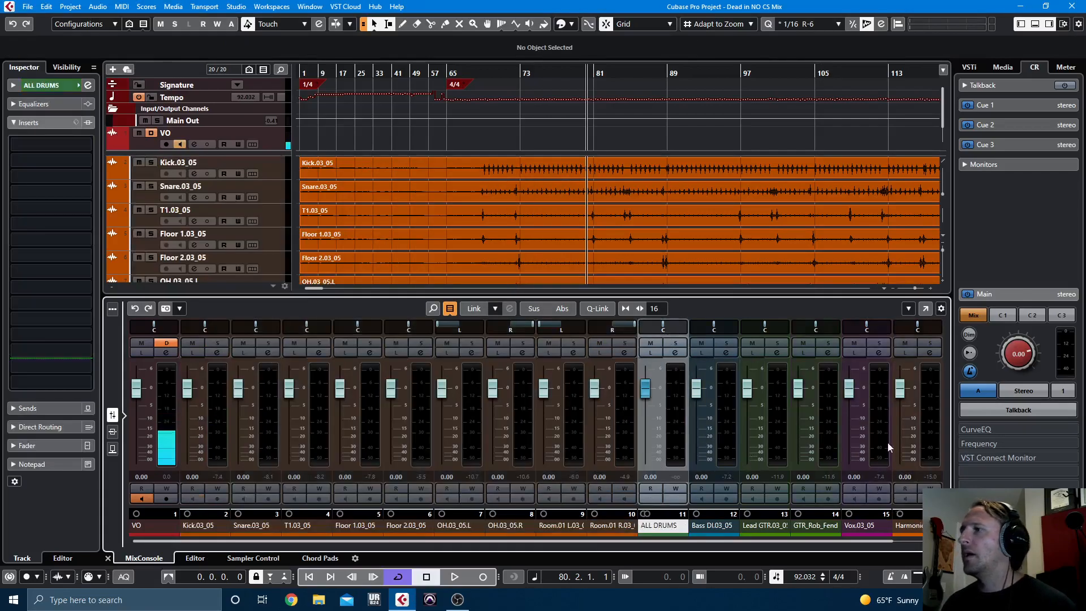
drag(899, 387, 900, 459)
drag(848, 387, 848, 459)
ctrl+click(797, 393)
ctrl+click(798, 459)
ctrl+click(850, 460)
ctrl+click(900, 460)
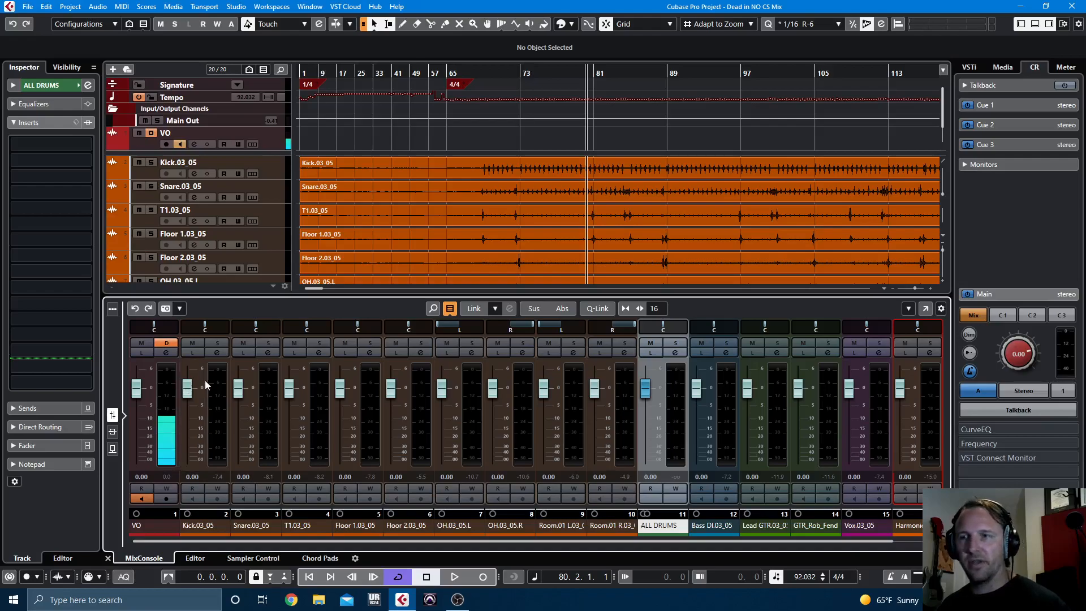
Step: Open the full MixConsole window to work with the channel racks and faders
key(F3)
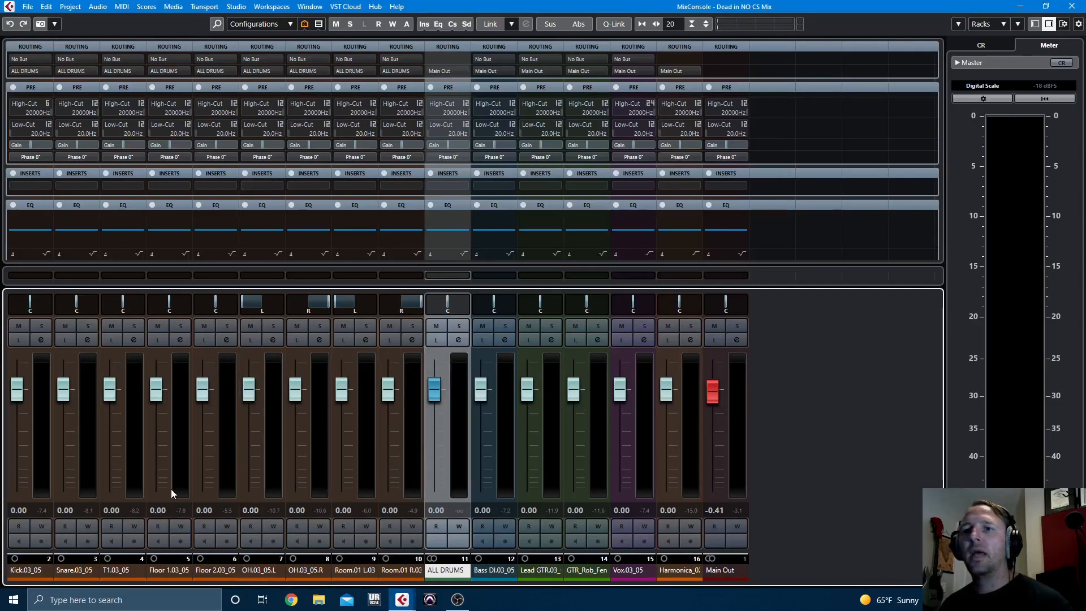
Step: Reset the panning of both overhead channels and both room channels to center
ctrl+click(310, 307)
ctrl+click(253, 307)
ctrl+click(362, 305)
ctrl+click(412, 305)
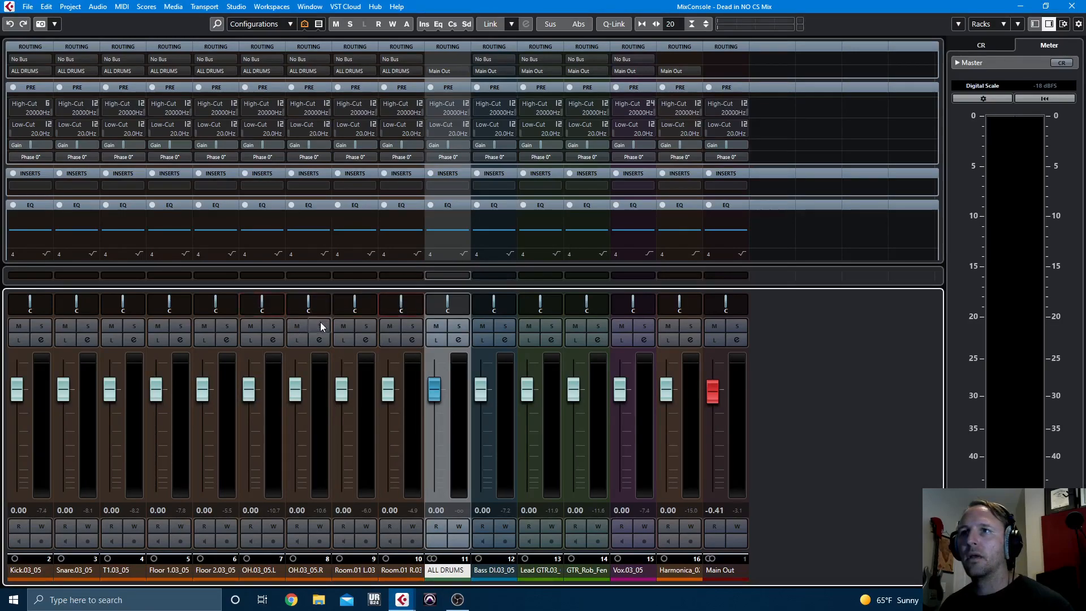
Step: Solo OH L and OH R together and audition them in mono, checking OH L's phase
click(319, 326)
click(273, 326)
key(space)
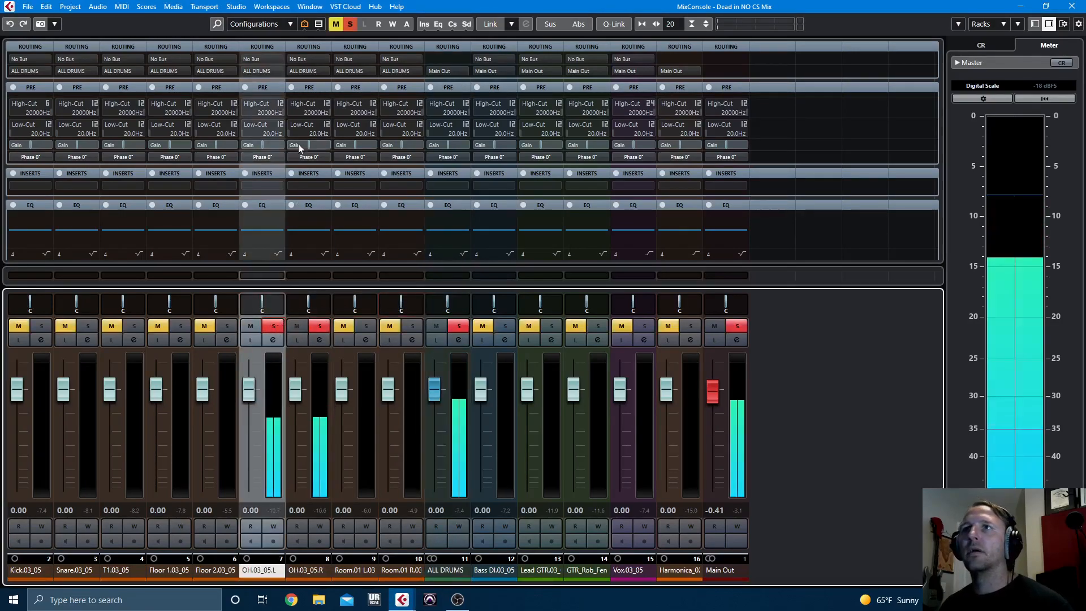
click(266, 158)
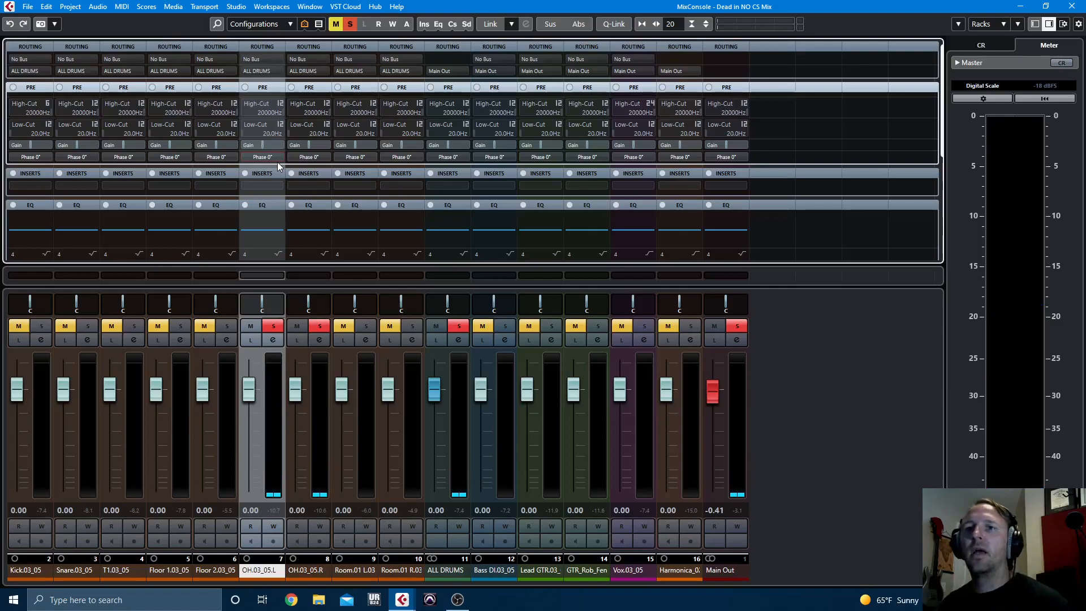
Step: Add the Snare to the soloed overheads and compare its phase at 0° and 180°, leaving it at 0°
click(88, 326)
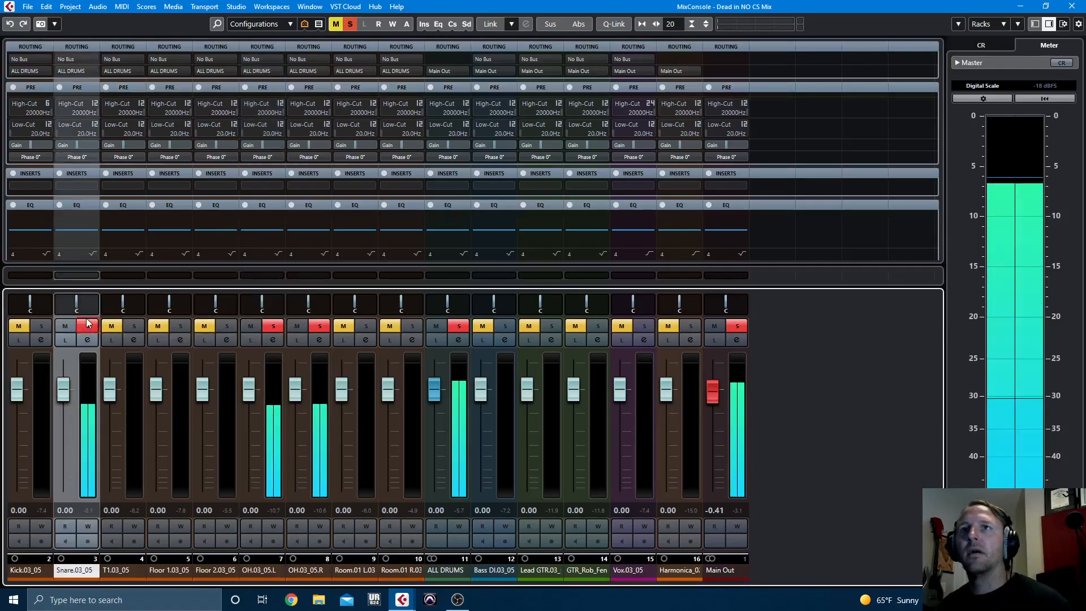
click(83, 159)
click(83, 159)
click(83, 159)
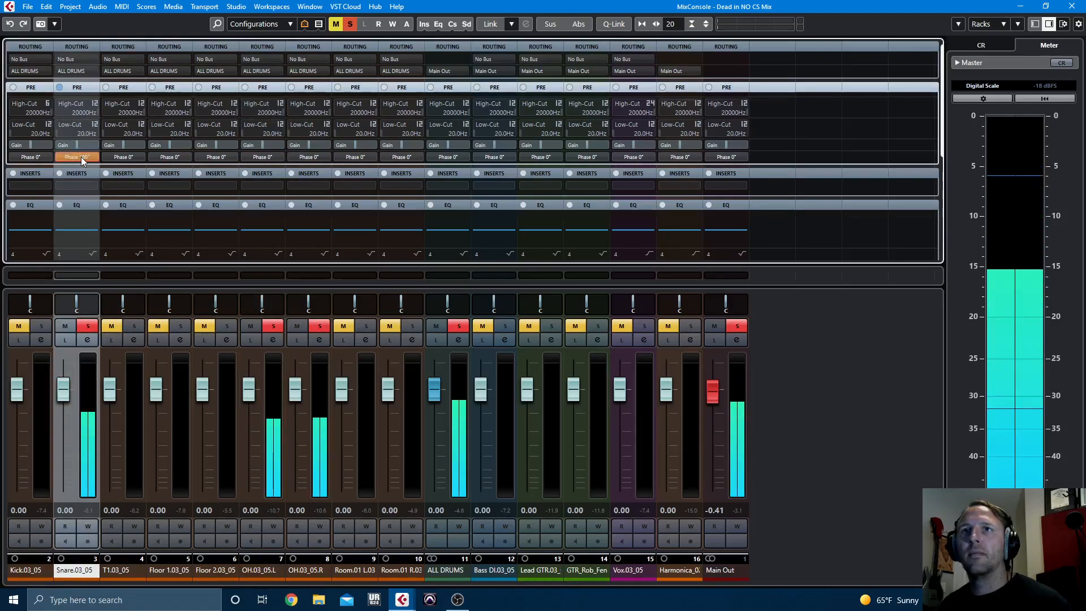
click(83, 158)
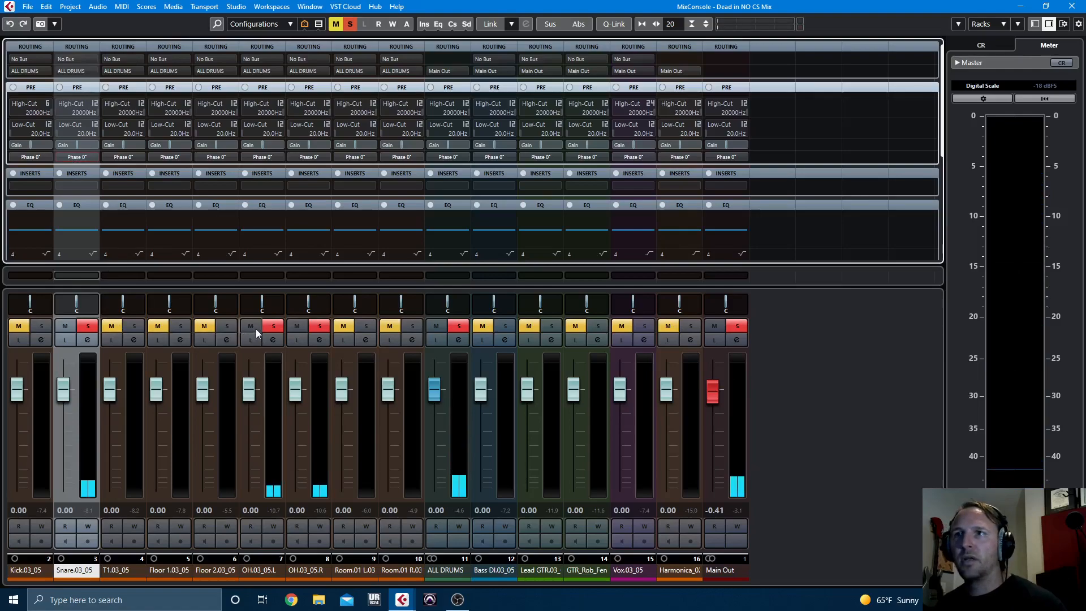
Step: Solo the Kick instead of the Snare with the overheads, compare its phase settings and set it to 180°
click(87, 325)
click(44, 326)
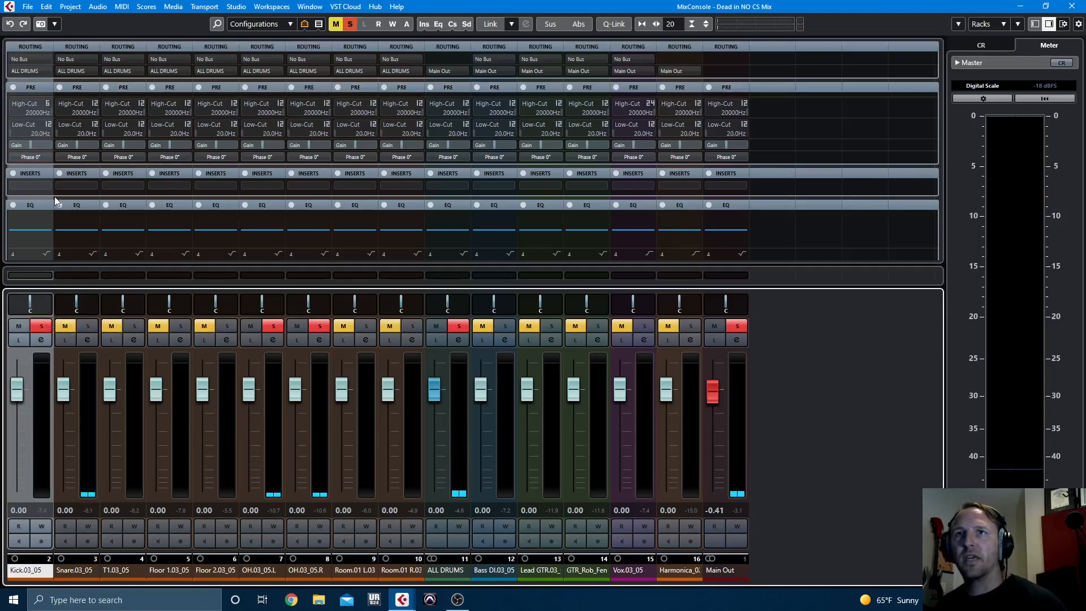
click(32, 158)
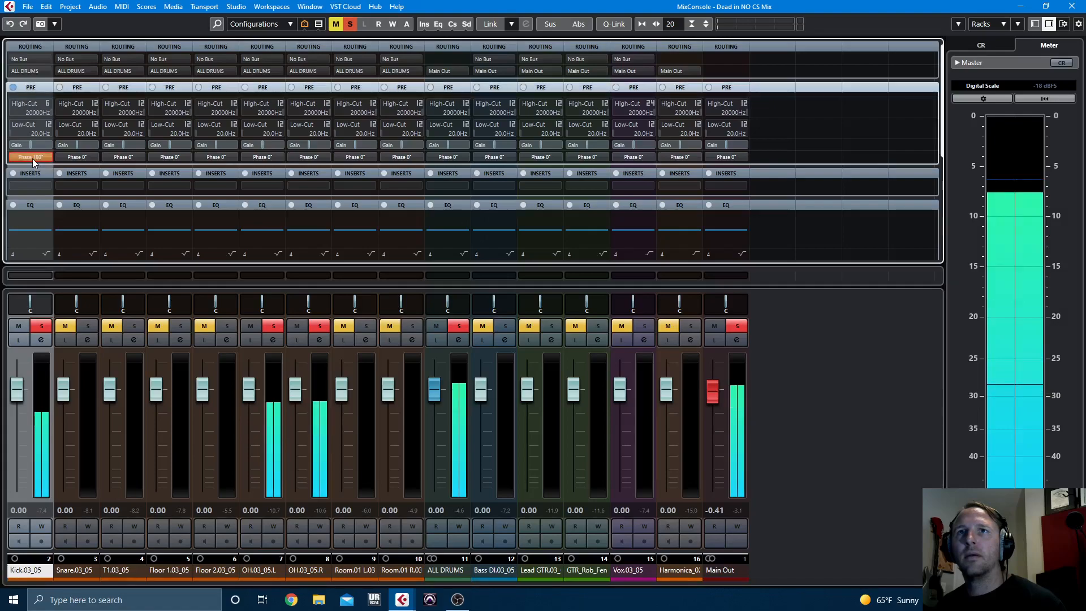
click(32, 157)
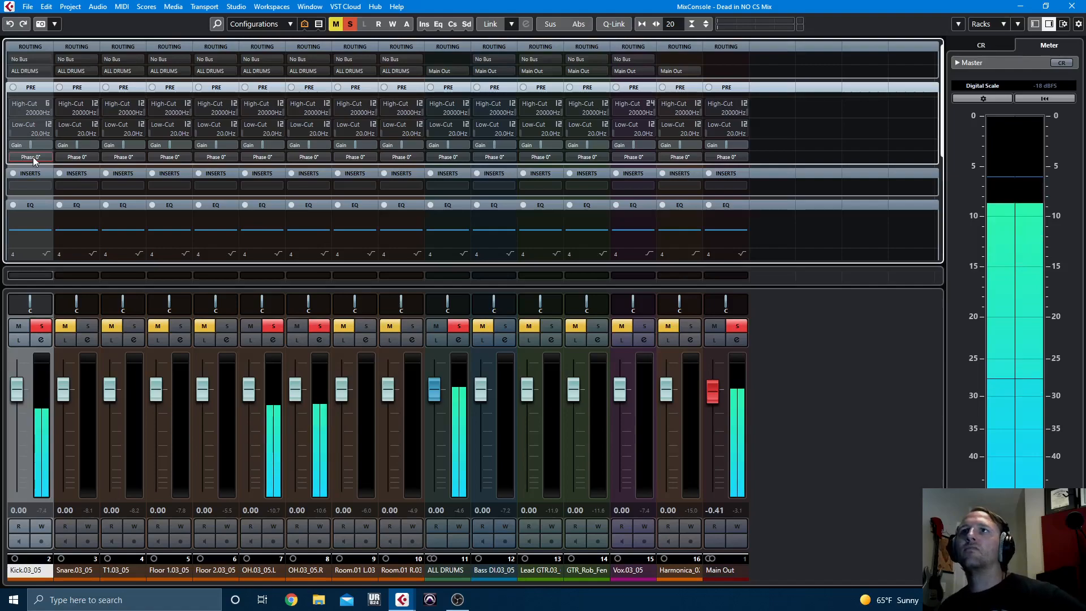
click(33, 157)
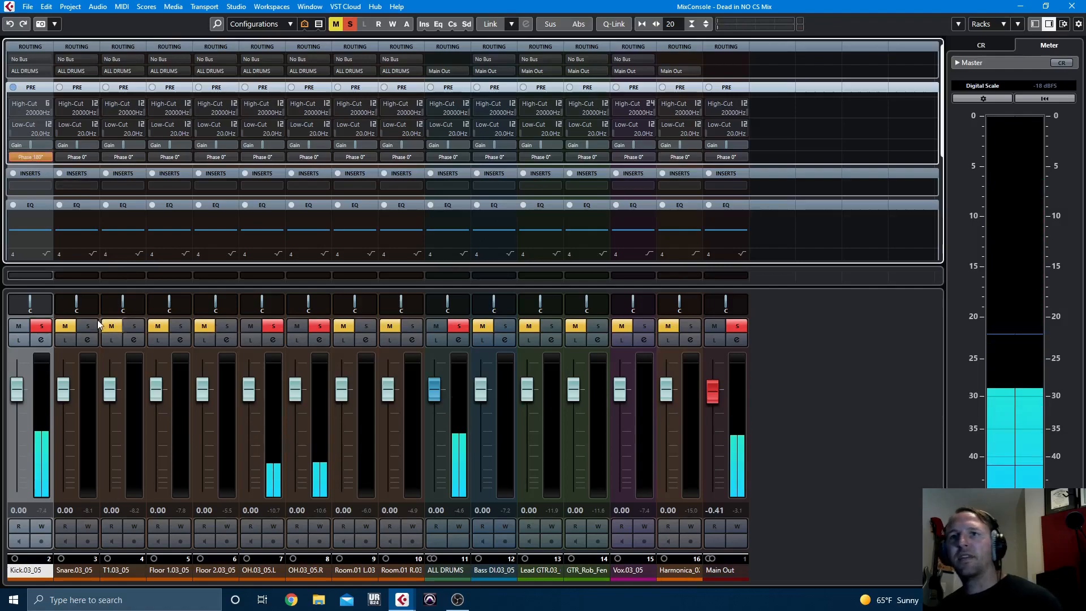
Step: Solo only the Snare and T1, and compare T1's phase at 0° and 180°, leaving it at 0°
click(273, 327)
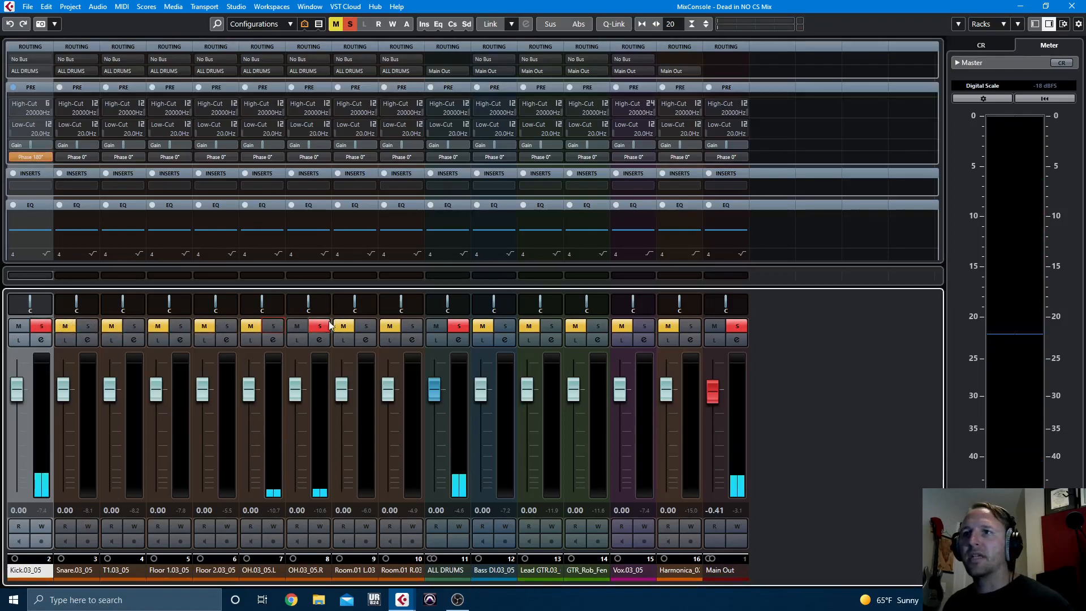
click(88, 326)
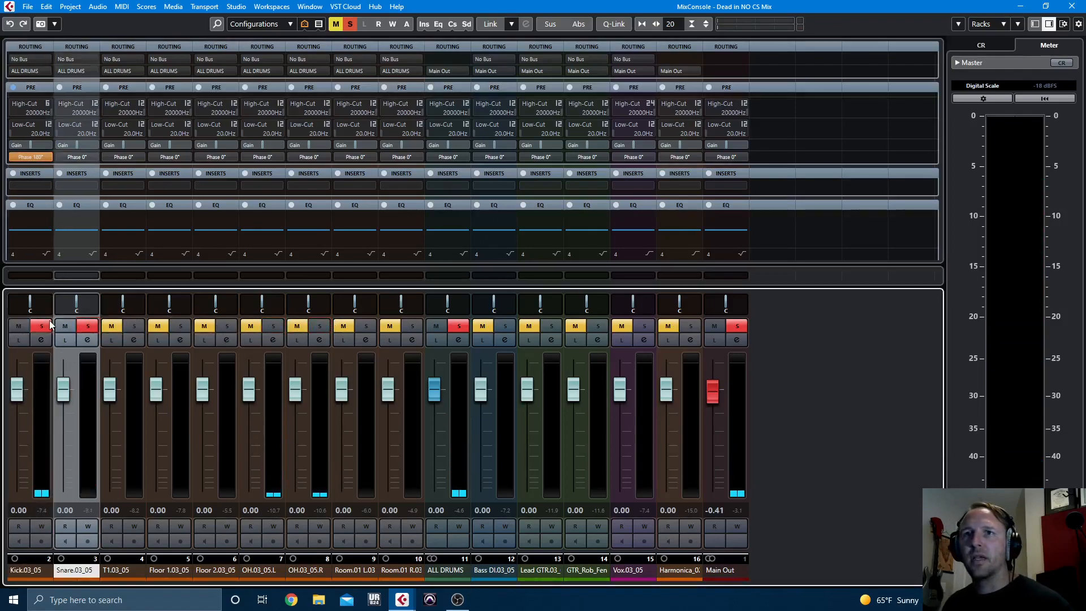
click(133, 326)
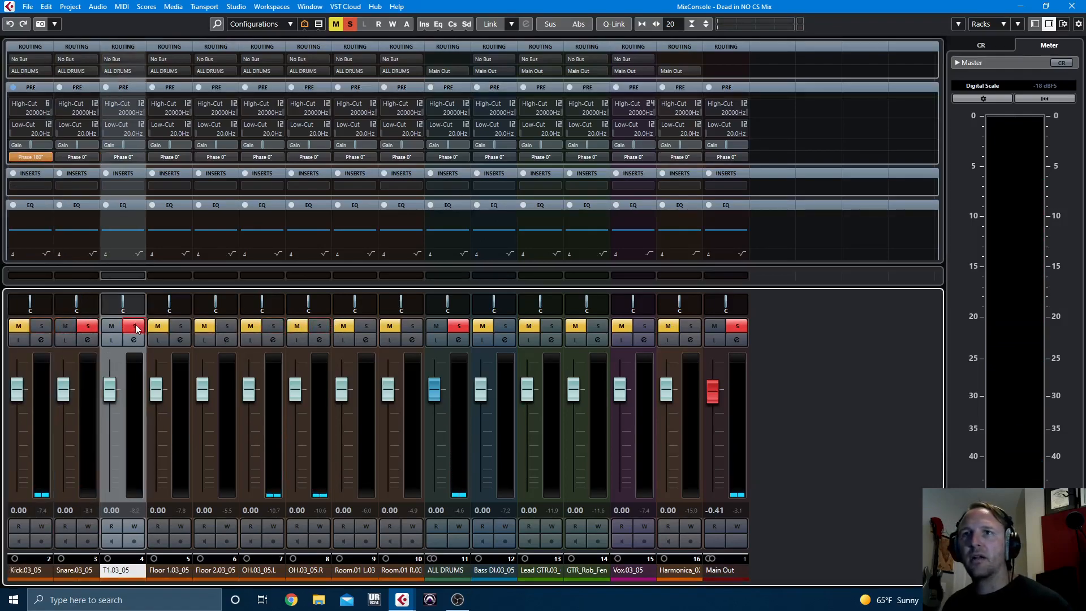
click(125, 158)
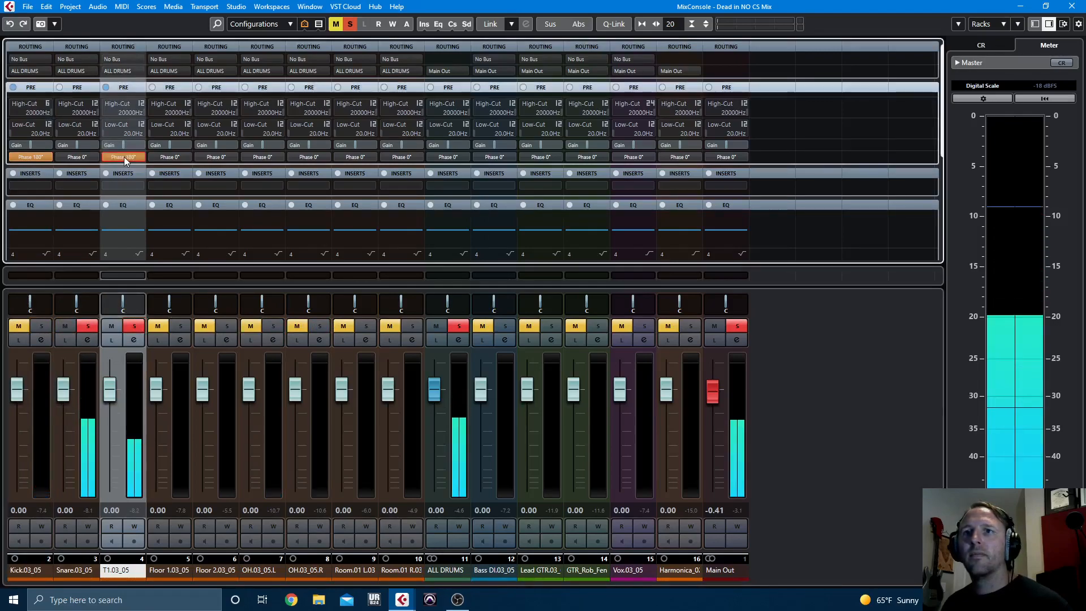
click(124, 158)
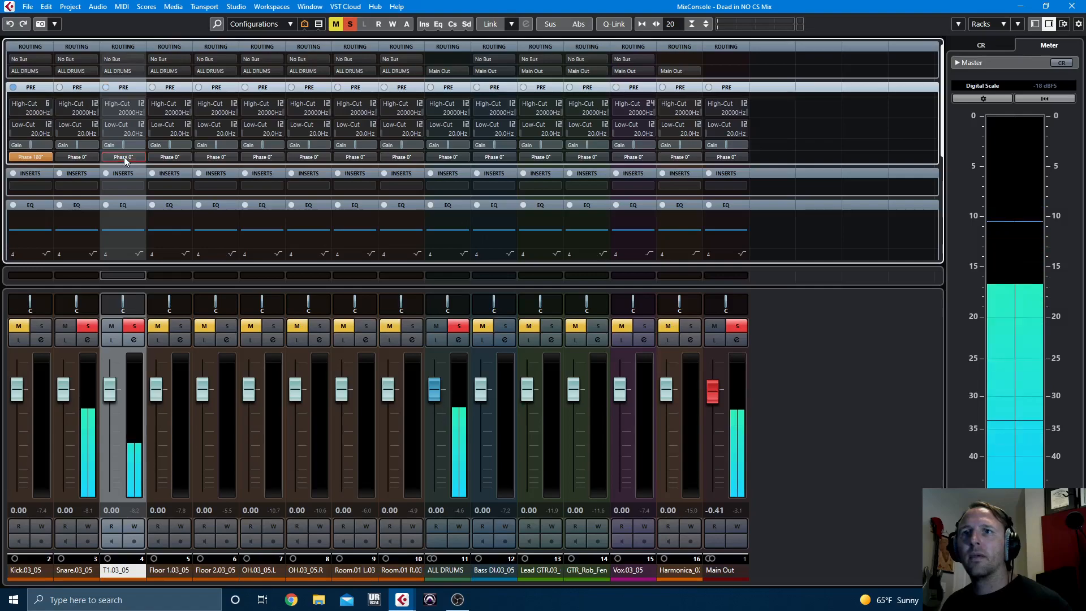
click(124, 157)
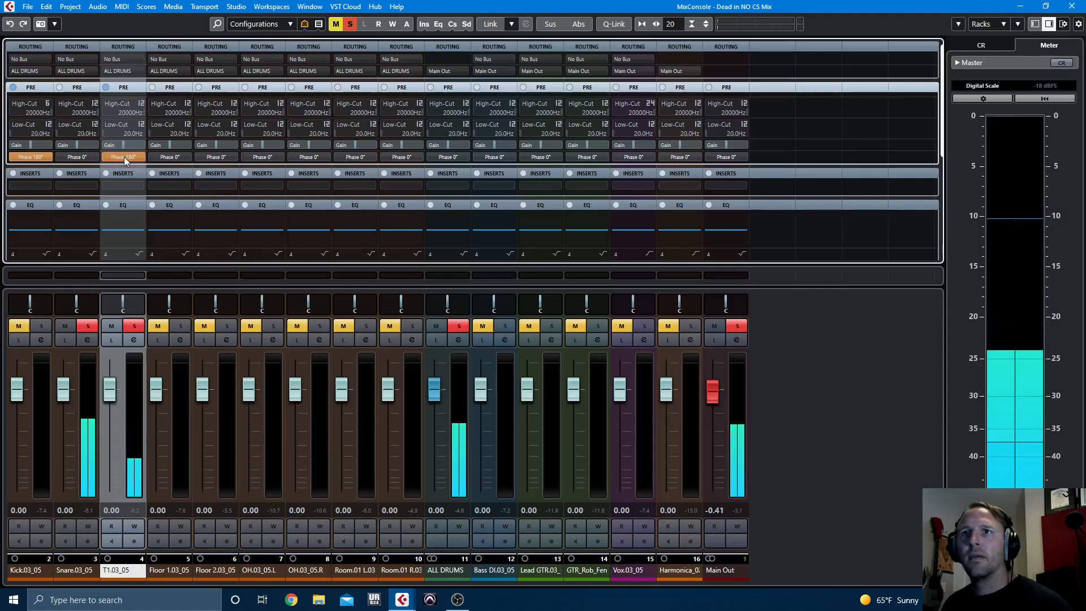
click(124, 158)
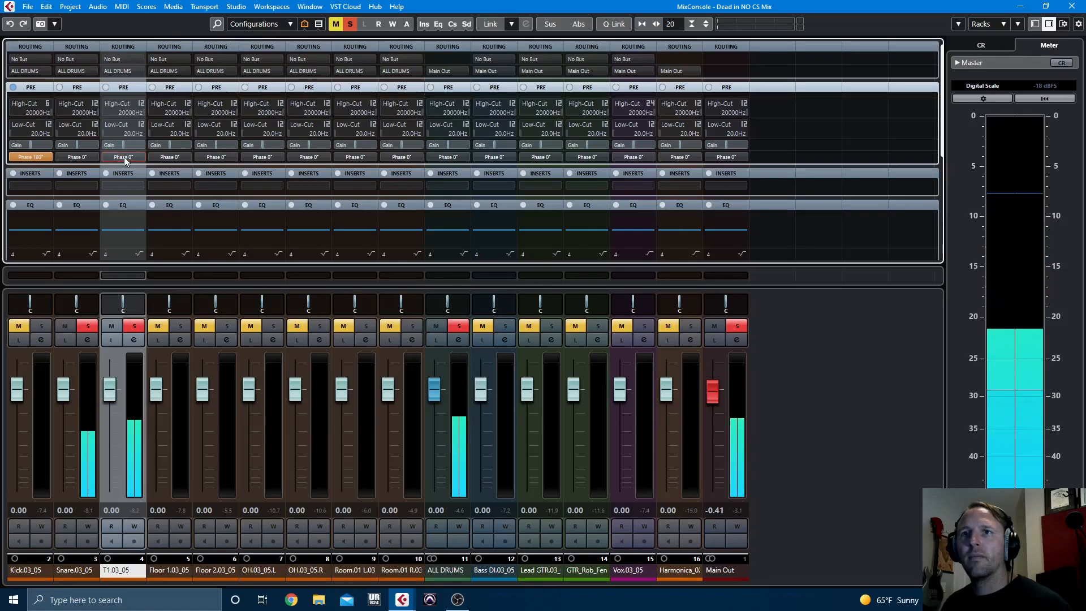
click(124, 158)
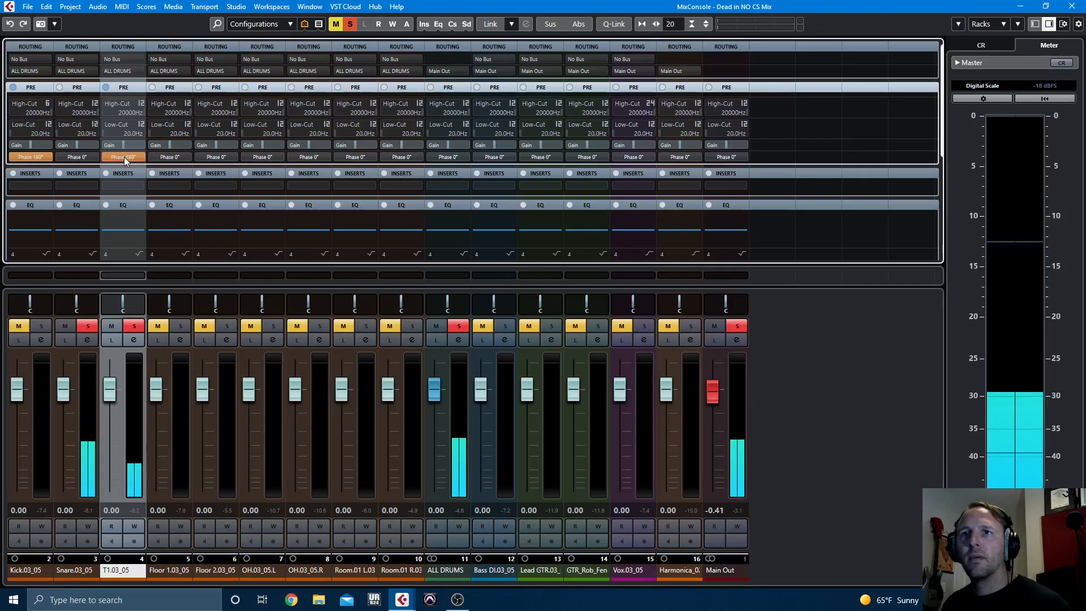
click(125, 158)
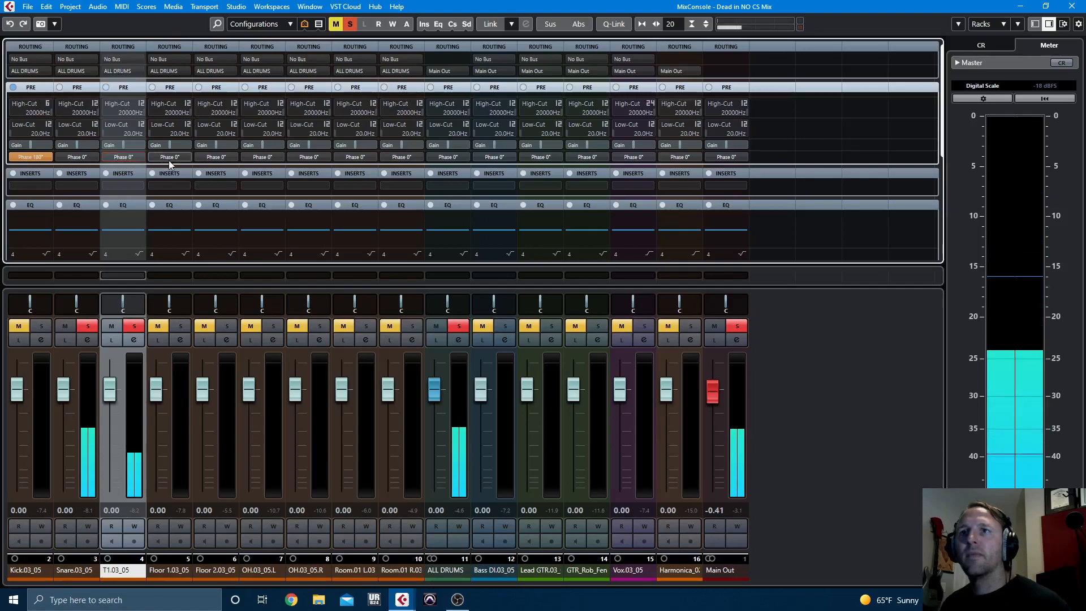
Step: Solo Floor 1 in place of T1 with the Snare and compare its phase at 180° and 0°, leaving it at 0°
click(168, 157)
click(181, 326)
click(134, 325)
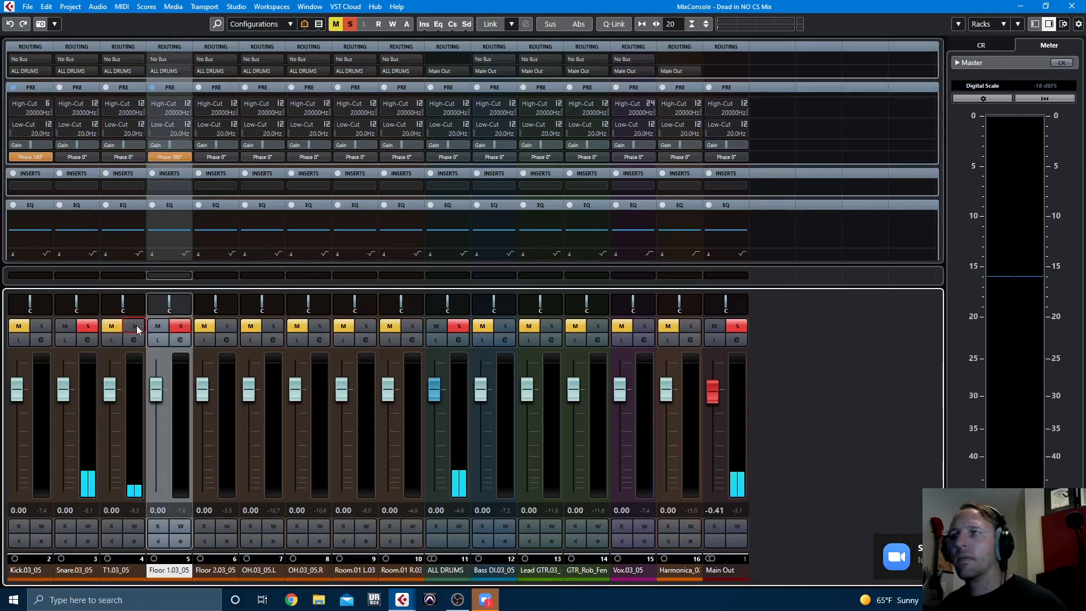
click(171, 158)
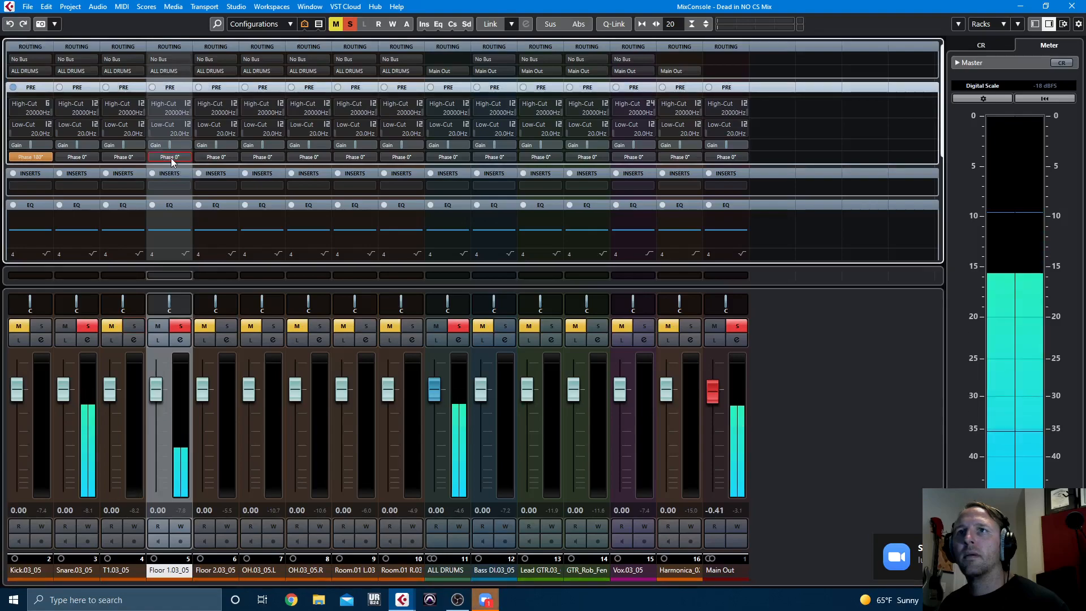
Step: Compare Floor 2's phase at 0° and 180° against the soloed Snare, leave it at 0° and clear the solos
click(226, 326)
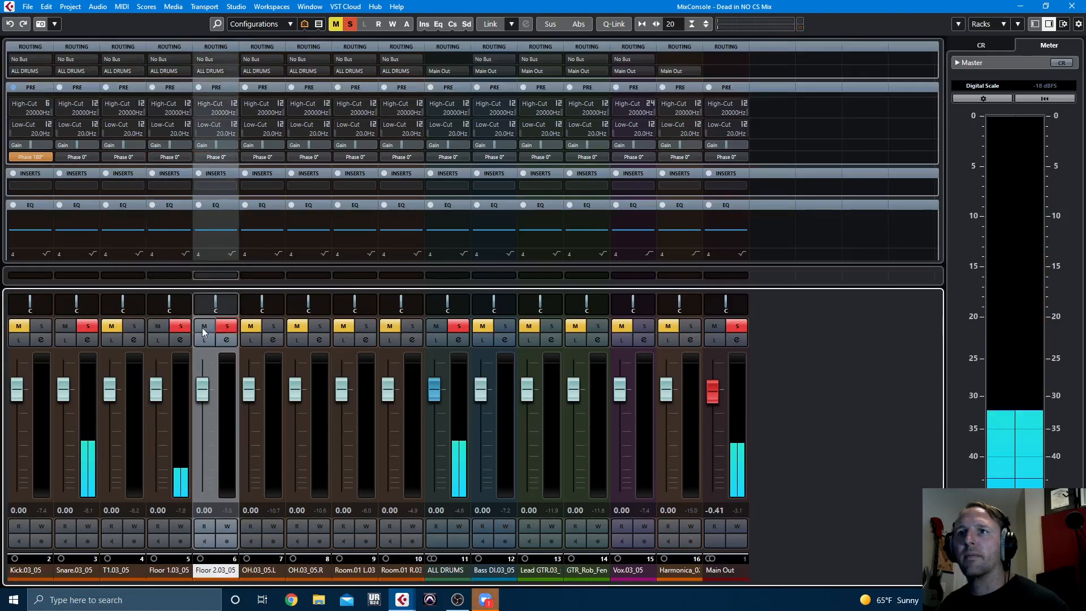
click(215, 158)
click(215, 157)
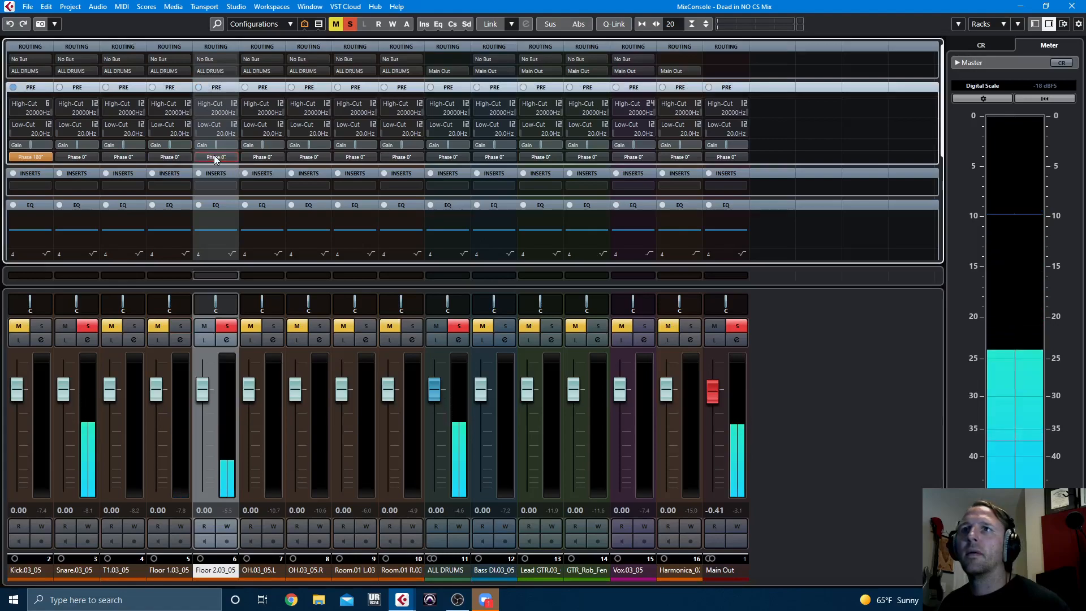
click(215, 157)
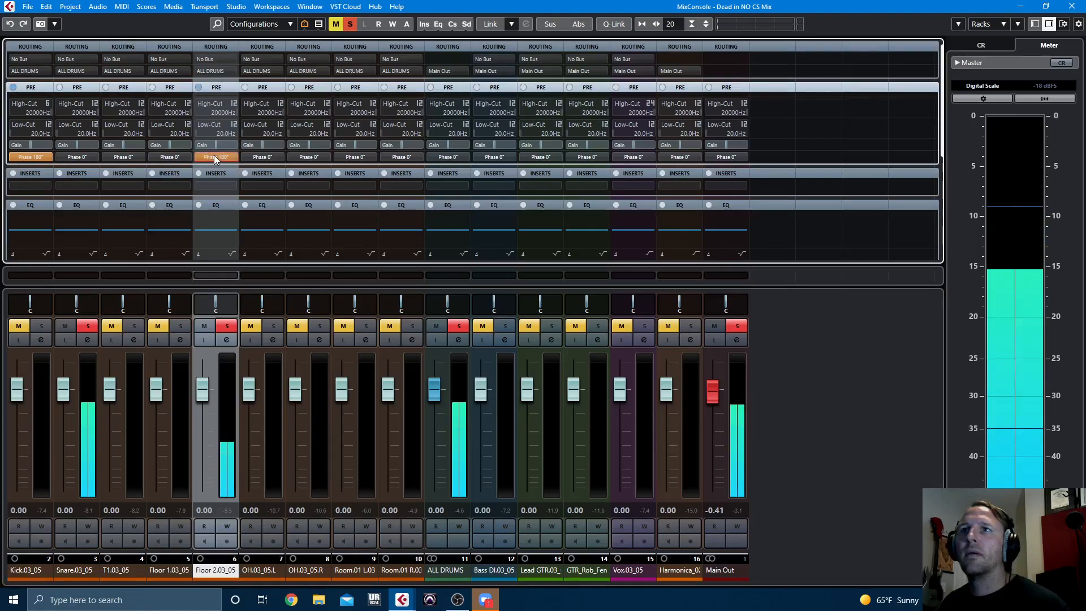
click(215, 158)
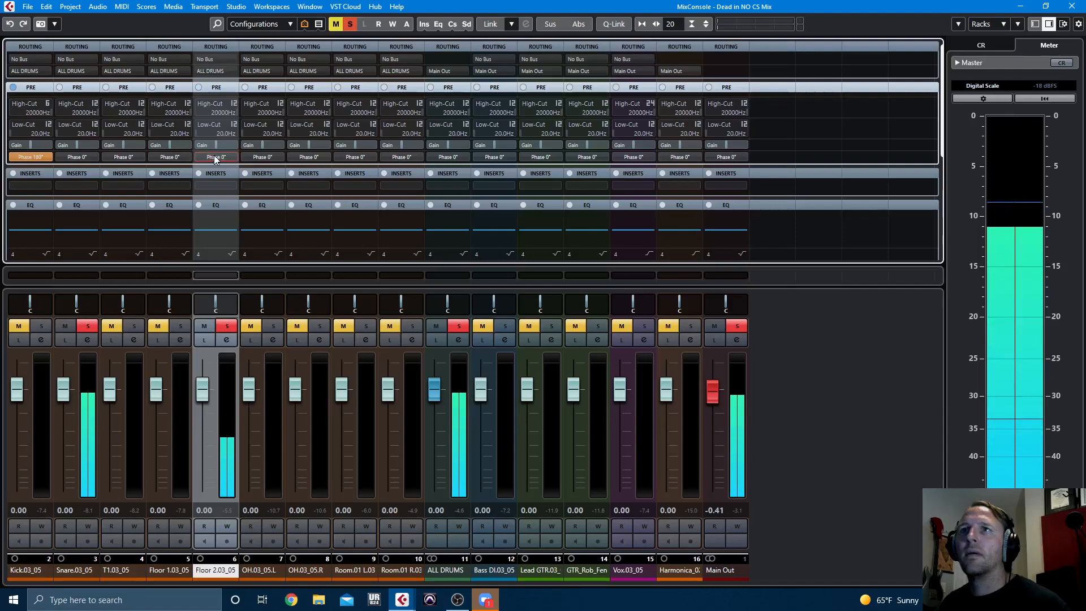
click(227, 326)
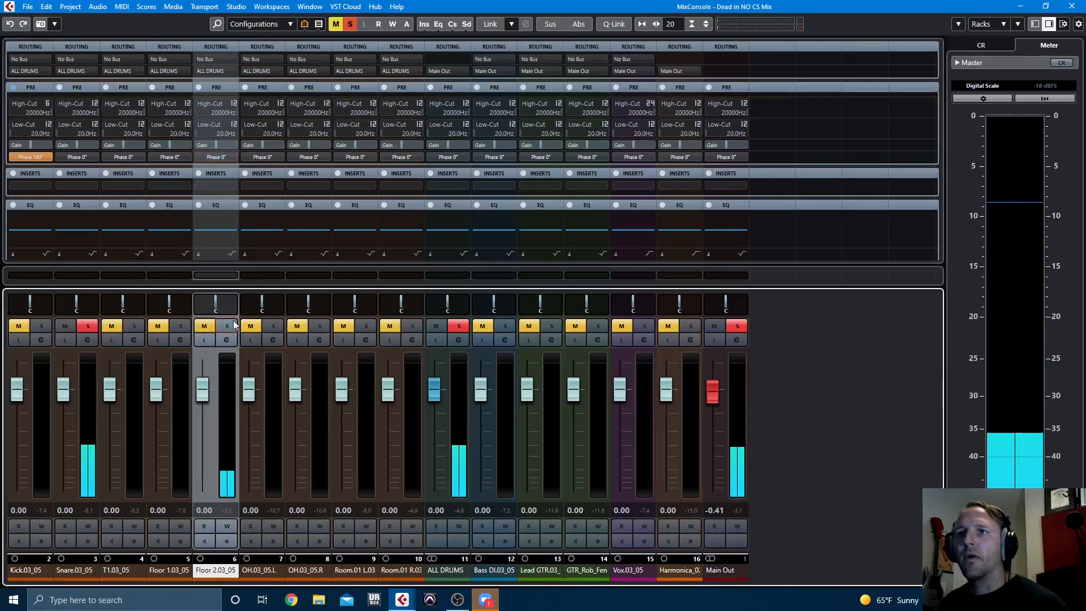
click(83, 327)
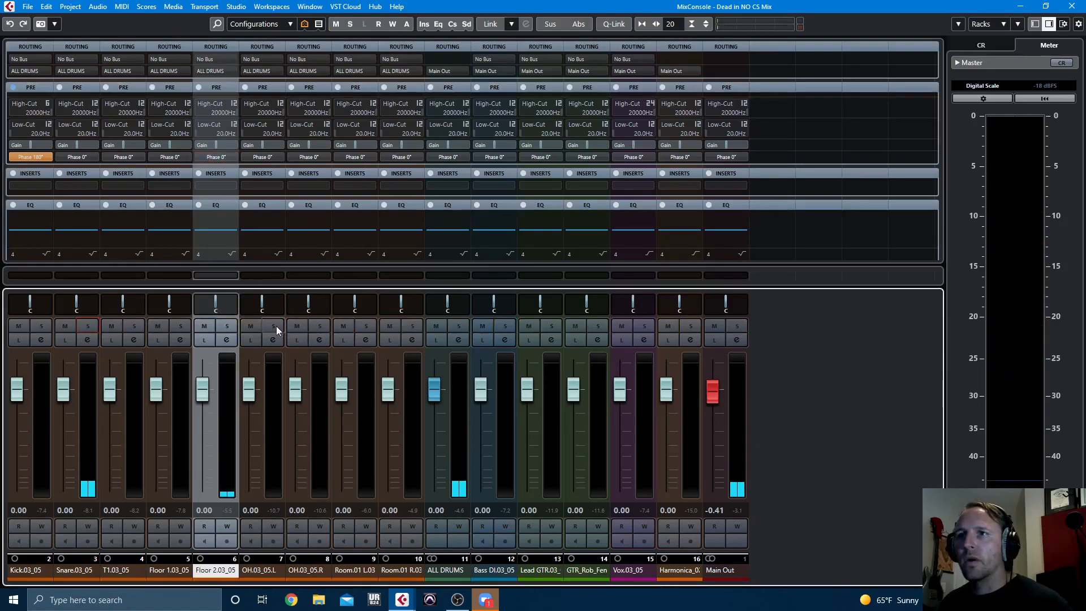
Step: Solo the Snare with both room channels during playback and lower the two room faders together to -5.85 dB
click(87, 327)
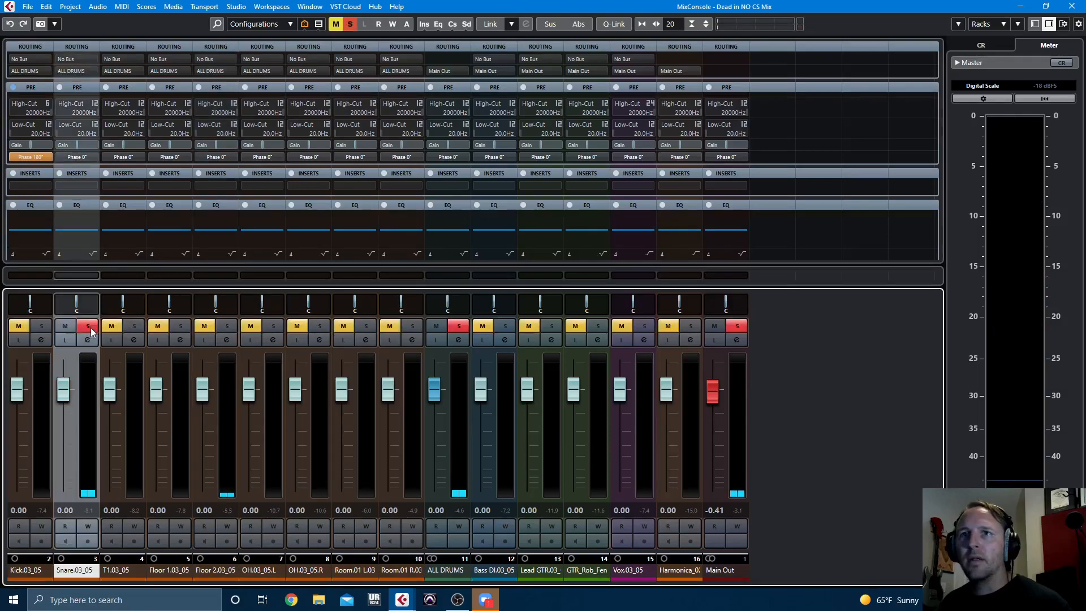
click(369, 327)
click(417, 330)
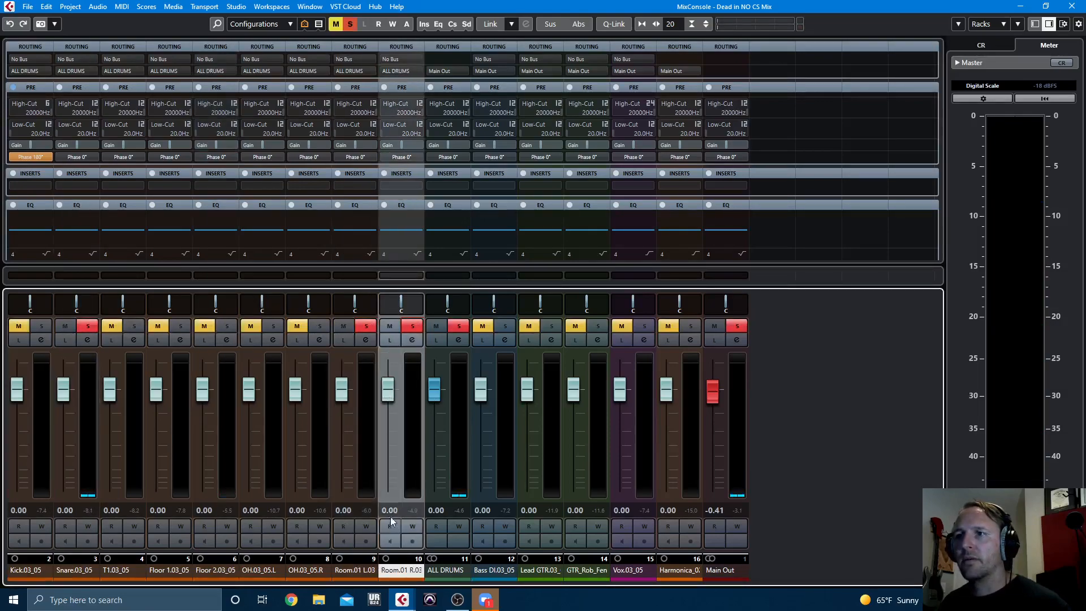
key(space)
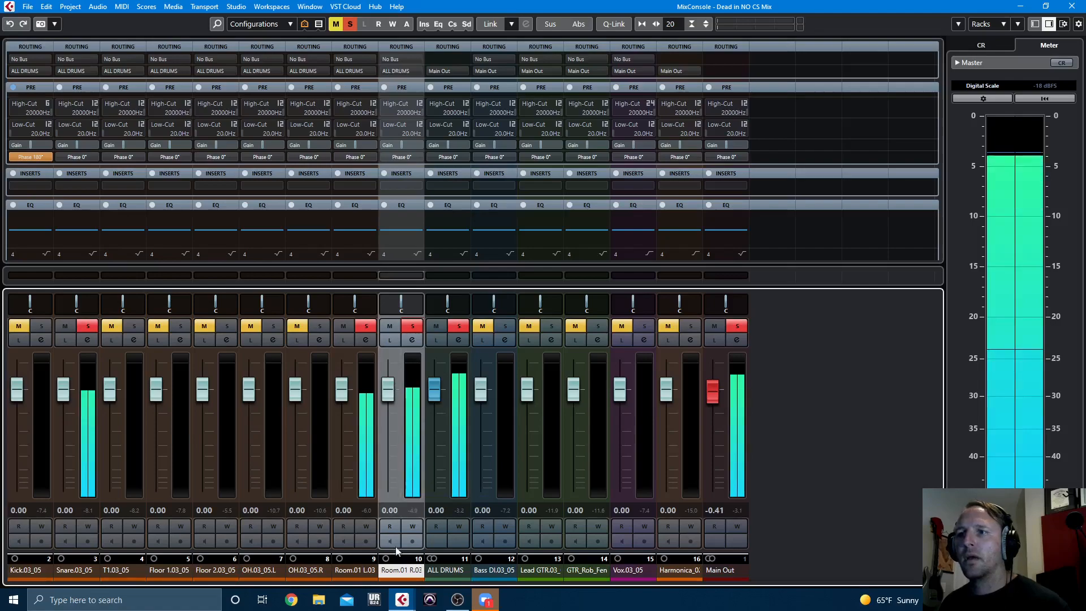
ctrl+click(353, 570)
drag(386, 404, 382, 421)
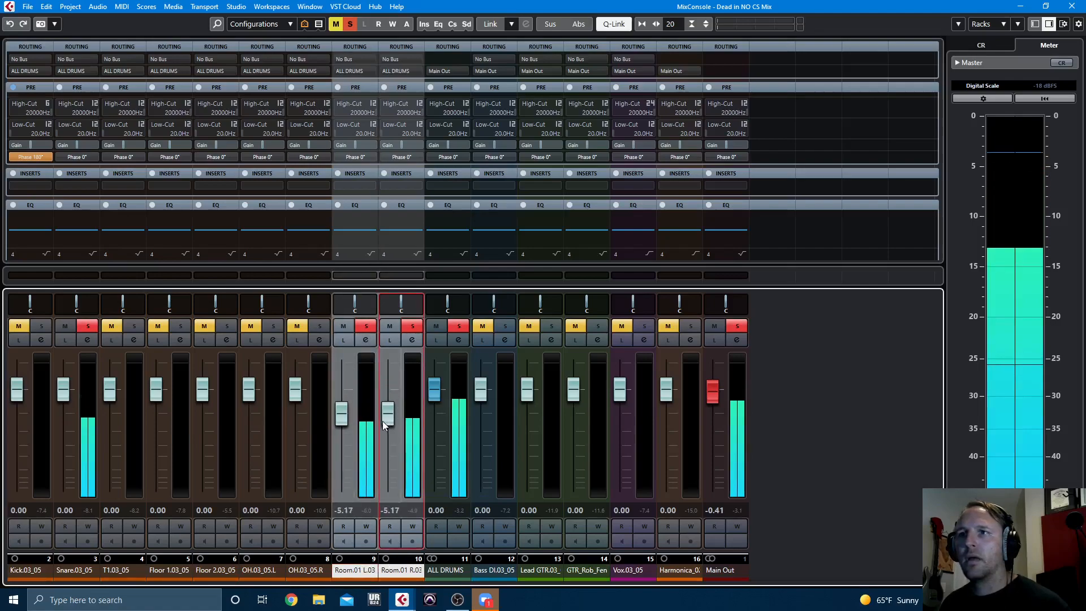
Step: Compare the Snare's phase at 180° and 0° against the soloed room channels, leaving it at 0°
click(76, 157)
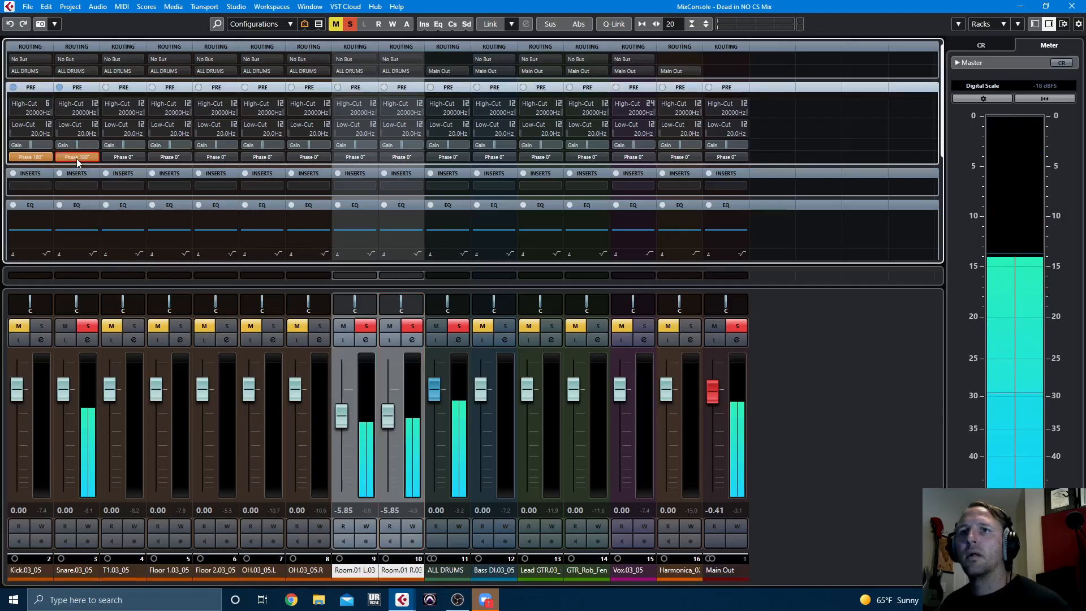
click(77, 157)
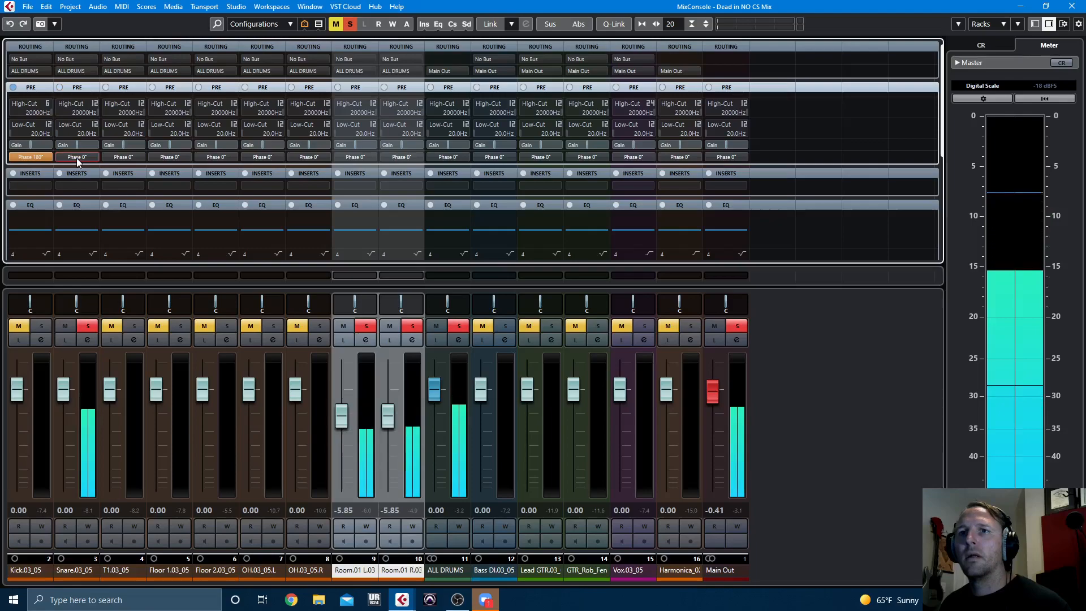
click(77, 158)
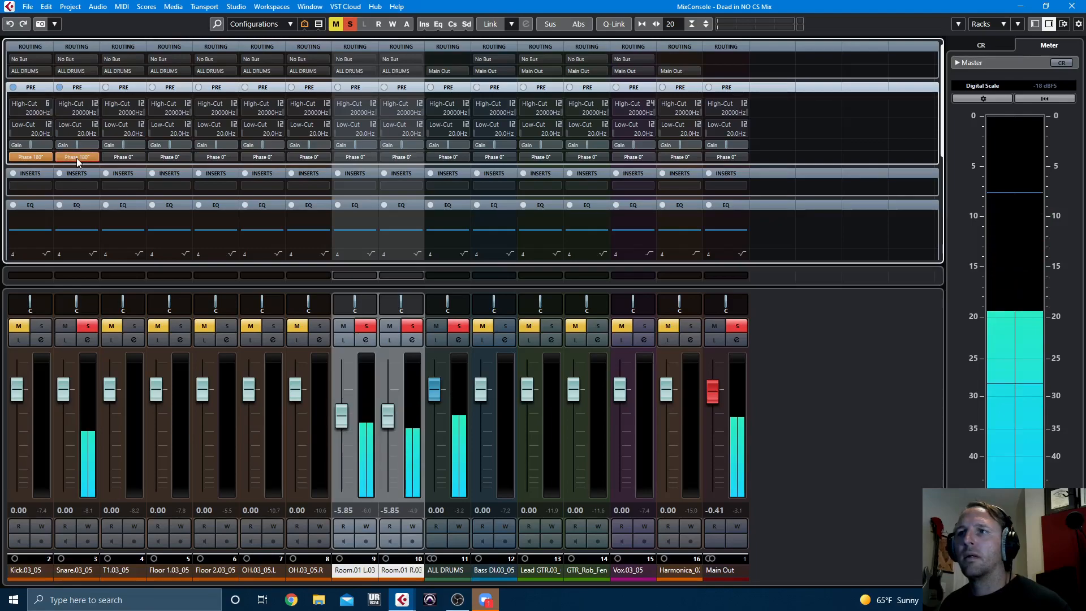
click(76, 157)
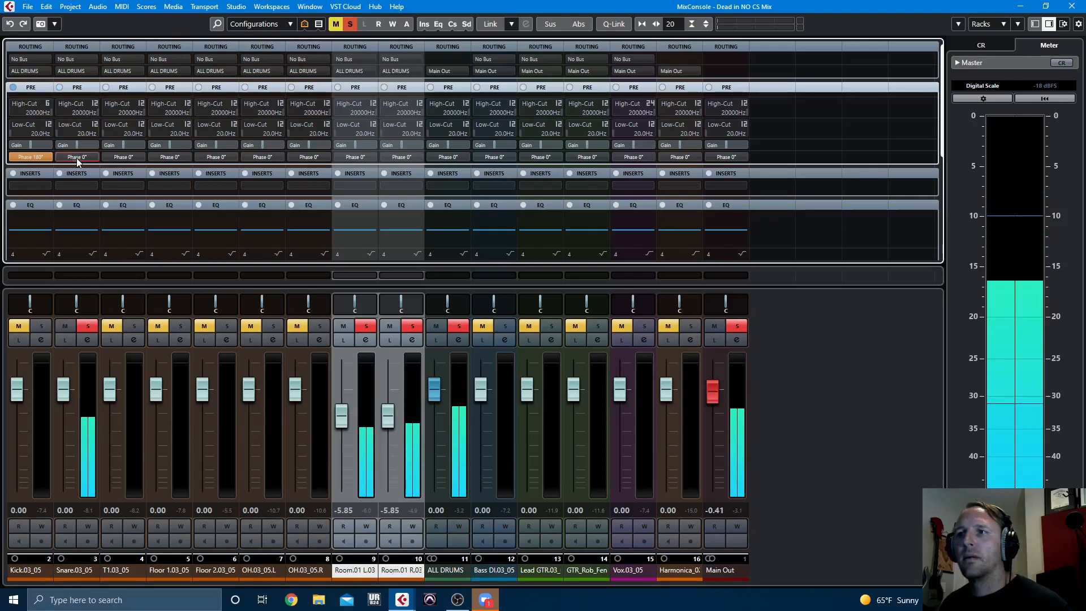
Step: Compare the Snare's phase at 180° and 0° against the soloed rooms once more, returning it to 0°
click(77, 157)
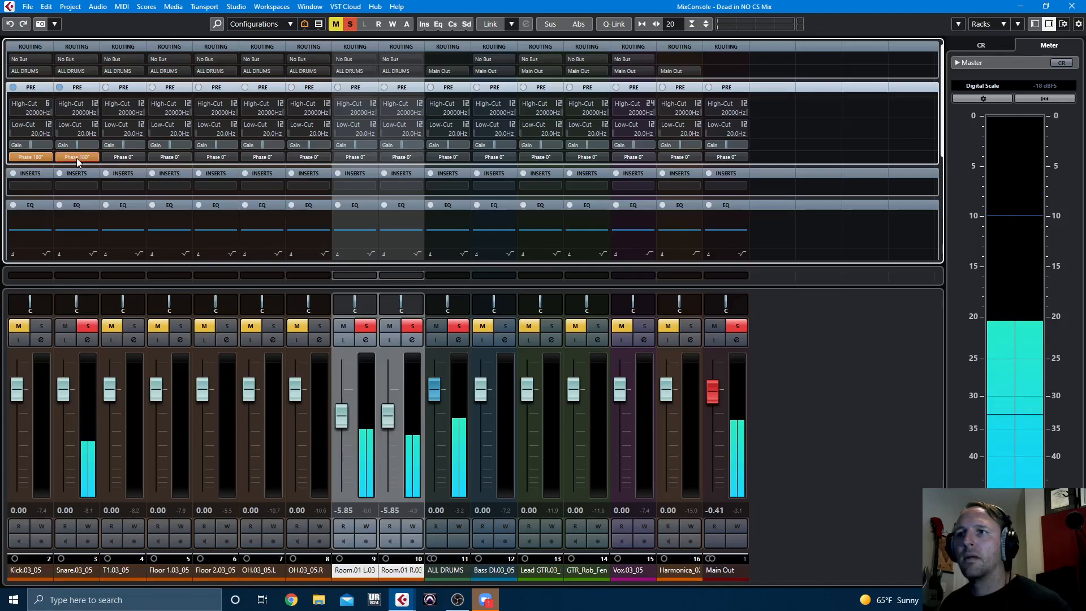
click(76, 157)
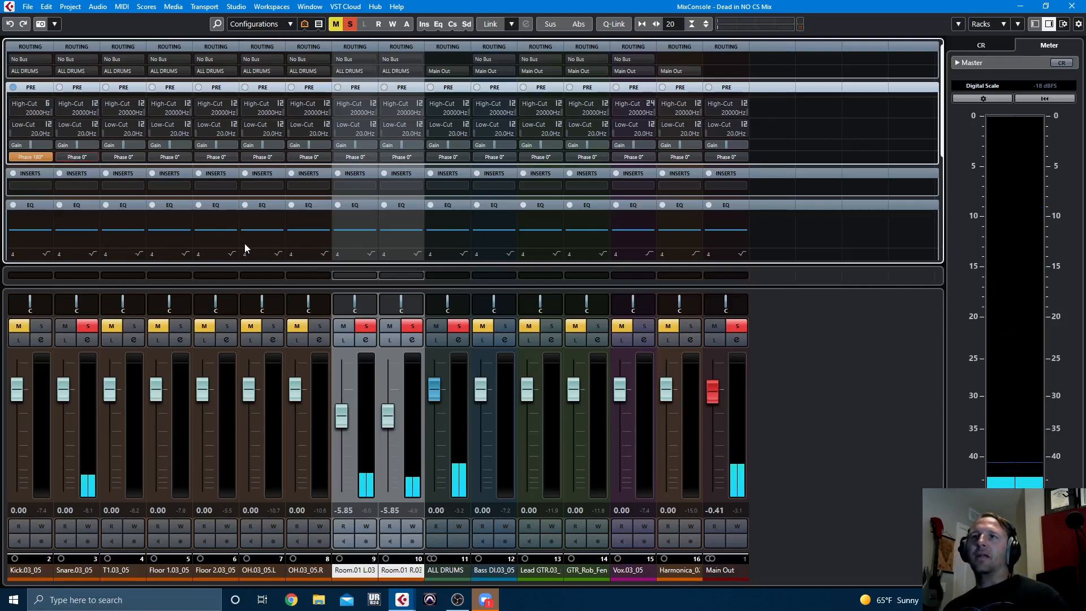
click(82, 158)
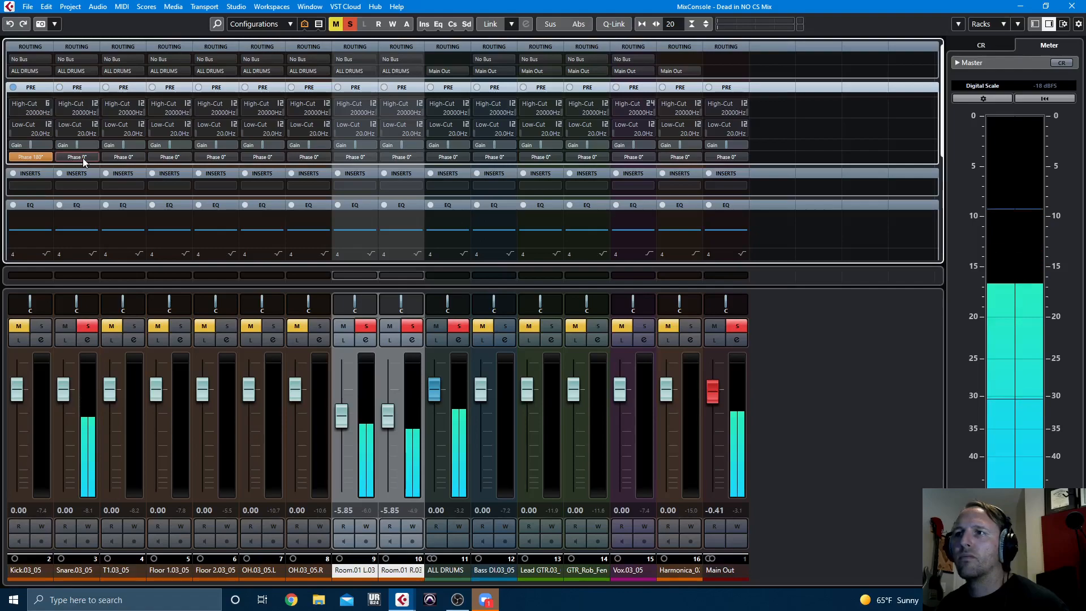
click(83, 157)
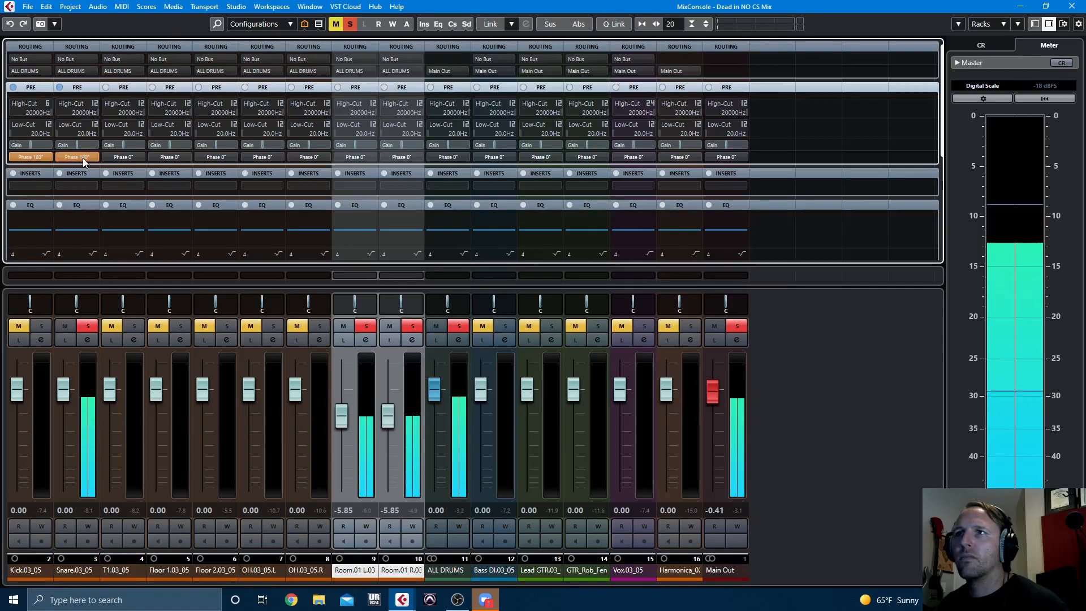
click(82, 158)
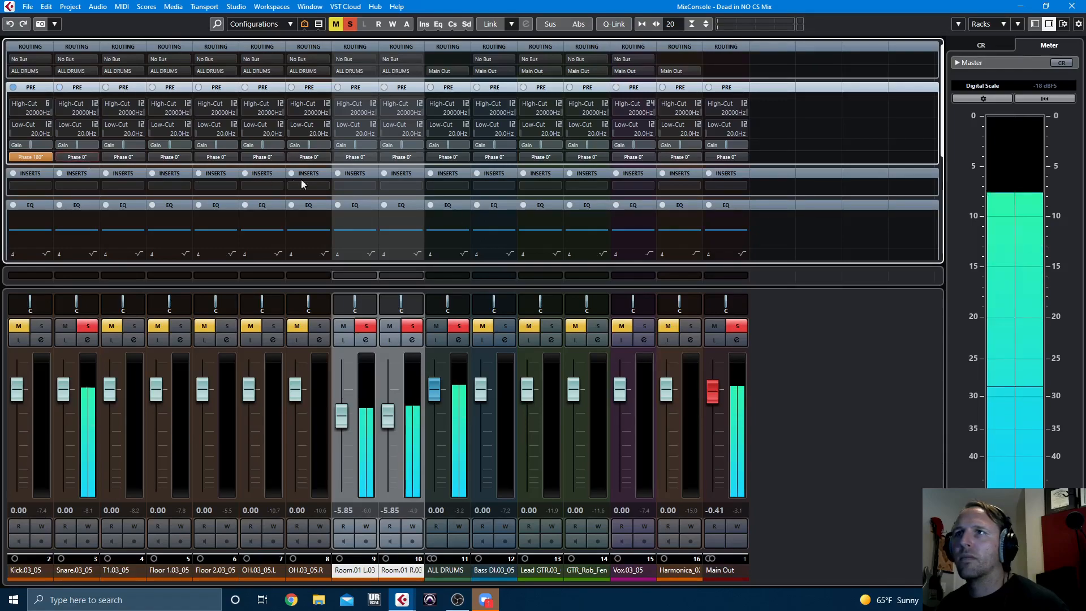
Step: Set the phase of both room channels to 180° and clear the solos
click(355, 157)
click(401, 158)
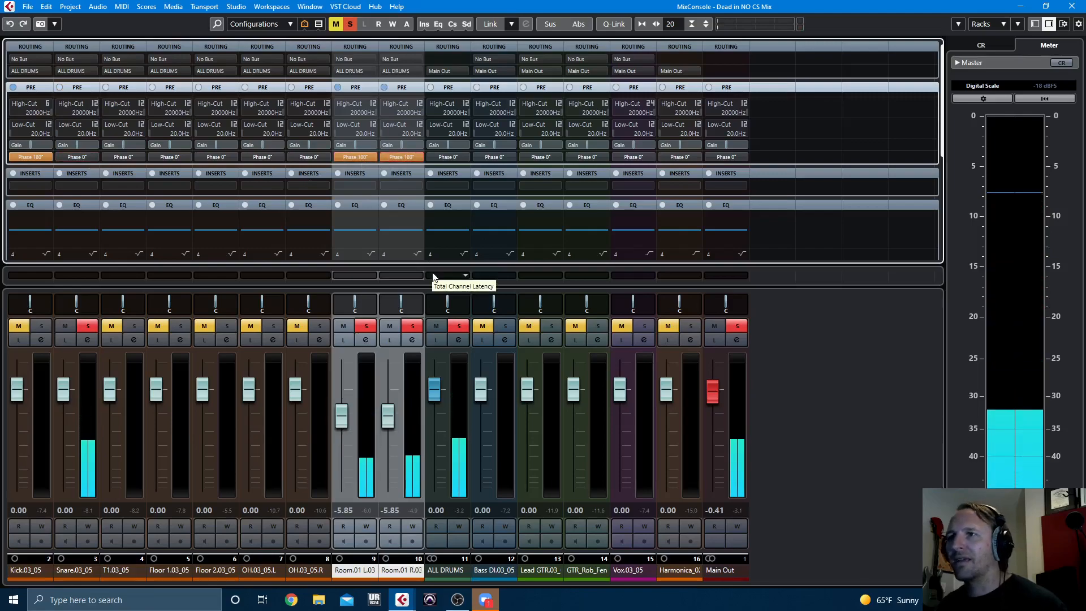
click(88, 327)
ctrl+click(412, 326)
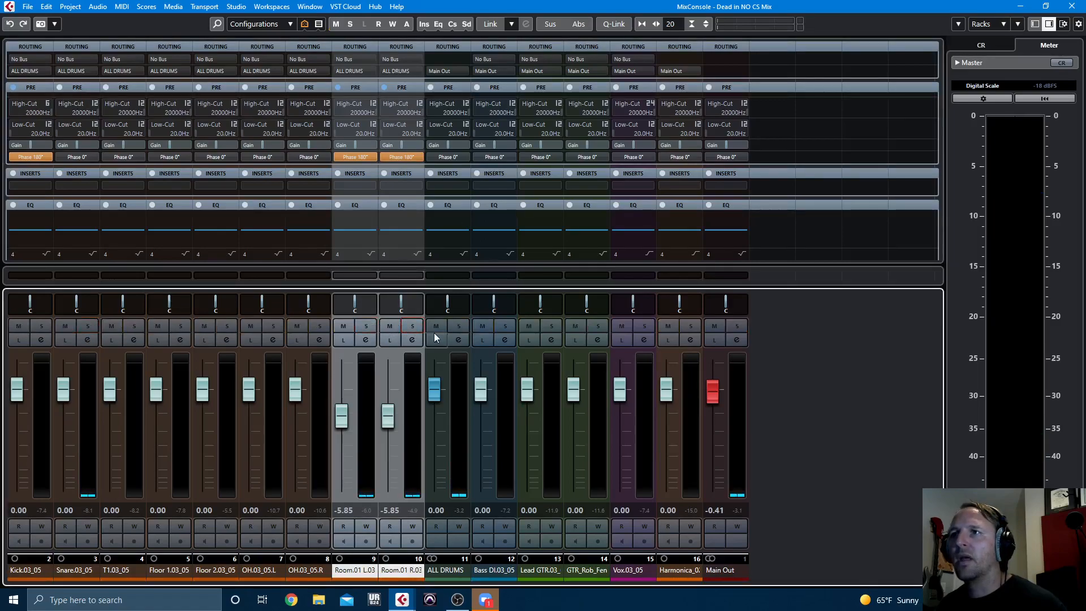
Step: With ALL DRUMS soloed during playback, pan OH R hard right and OH L hard left, clearing the solo when done
click(458, 326)
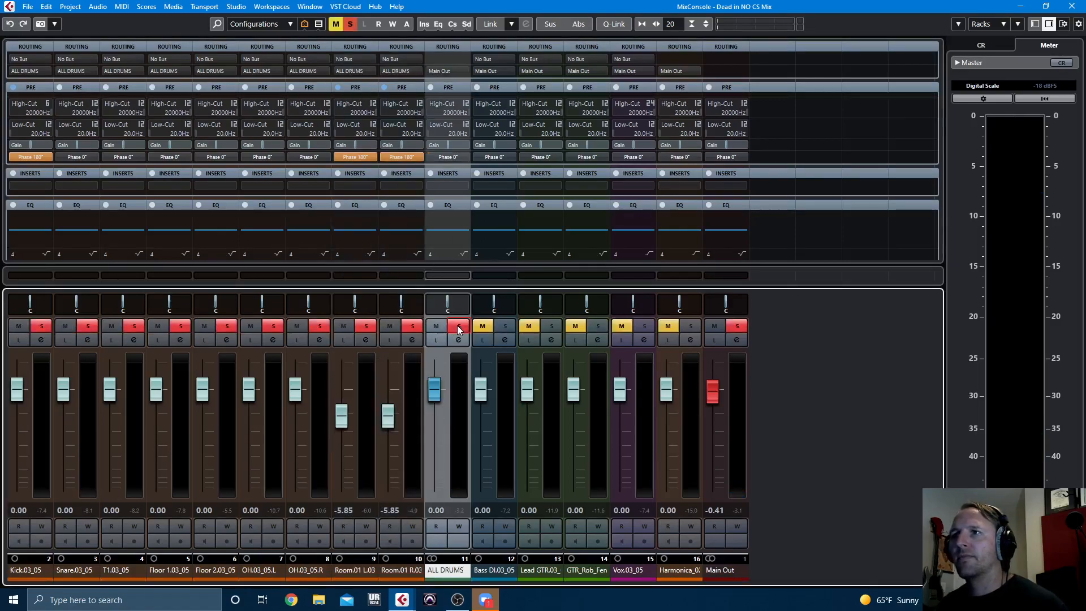
key(space)
drag(316, 306, 339, 306)
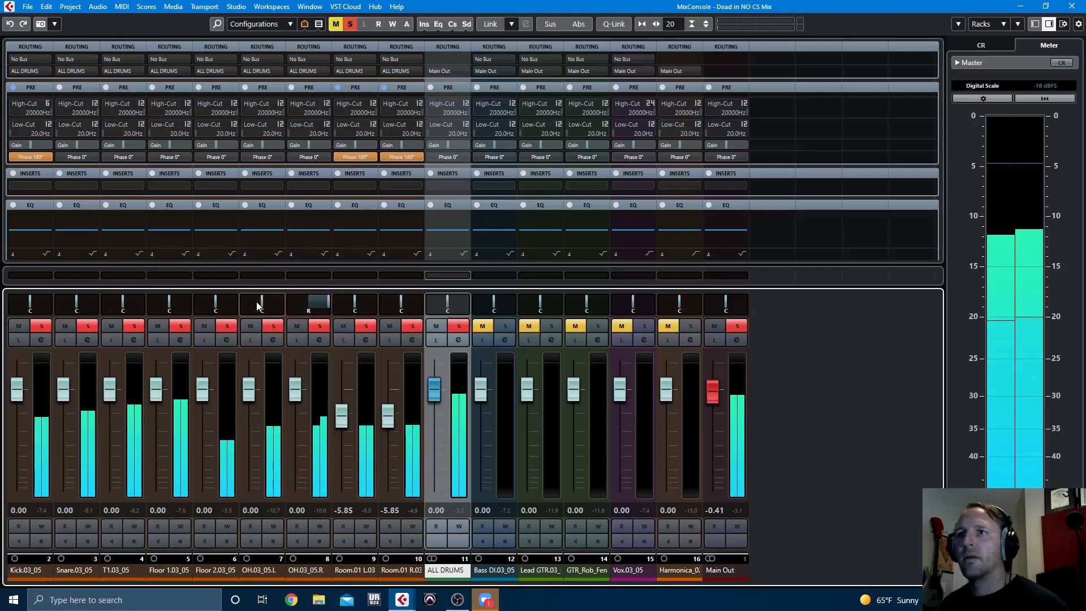
drag(255, 306, 233, 306)
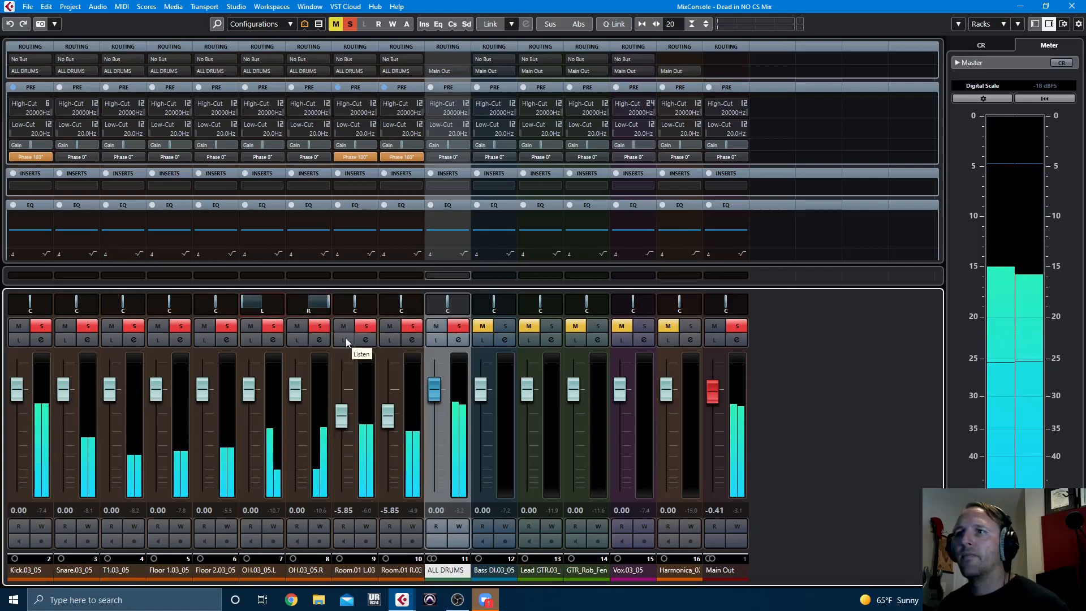
click(456, 326)
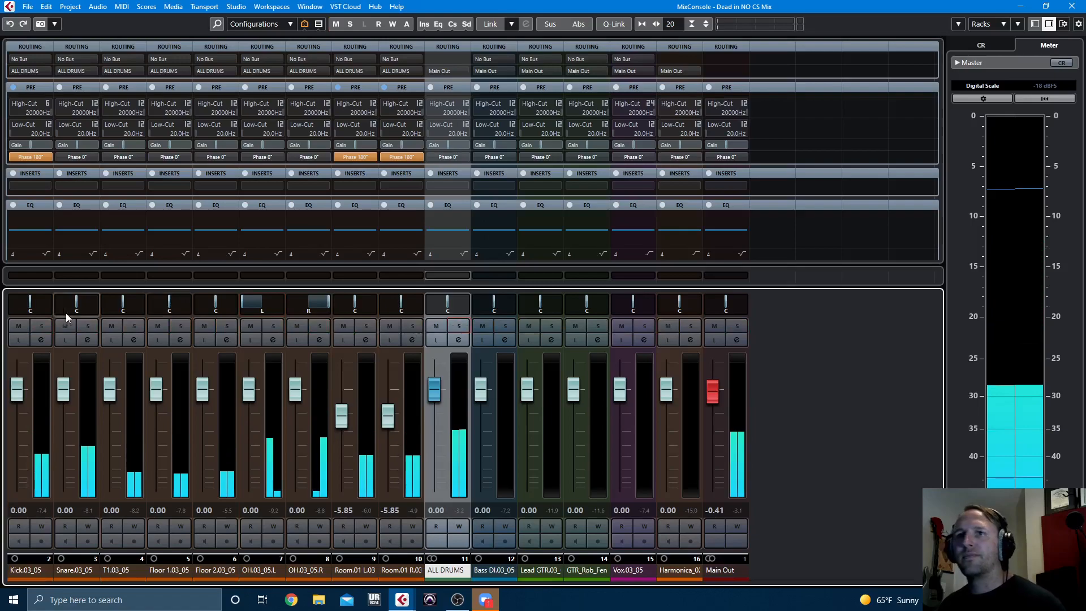
Step: Solo the Snare with the Fender guitar channel during playback, invert the guitar's phase to 180° and lower its fader to -6.59 dB
click(88, 327)
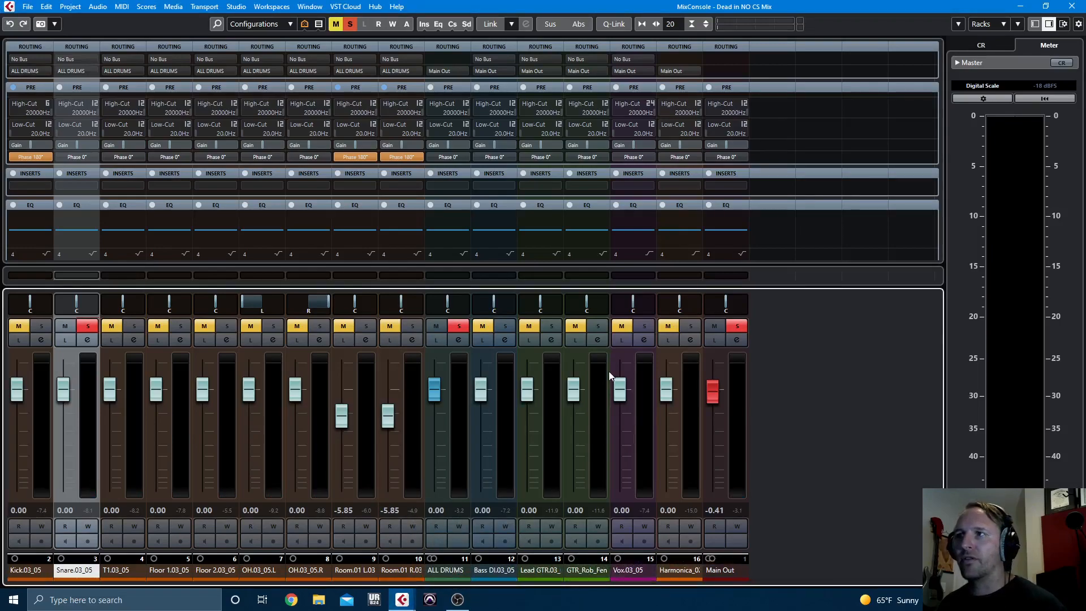
click(599, 326)
key(space)
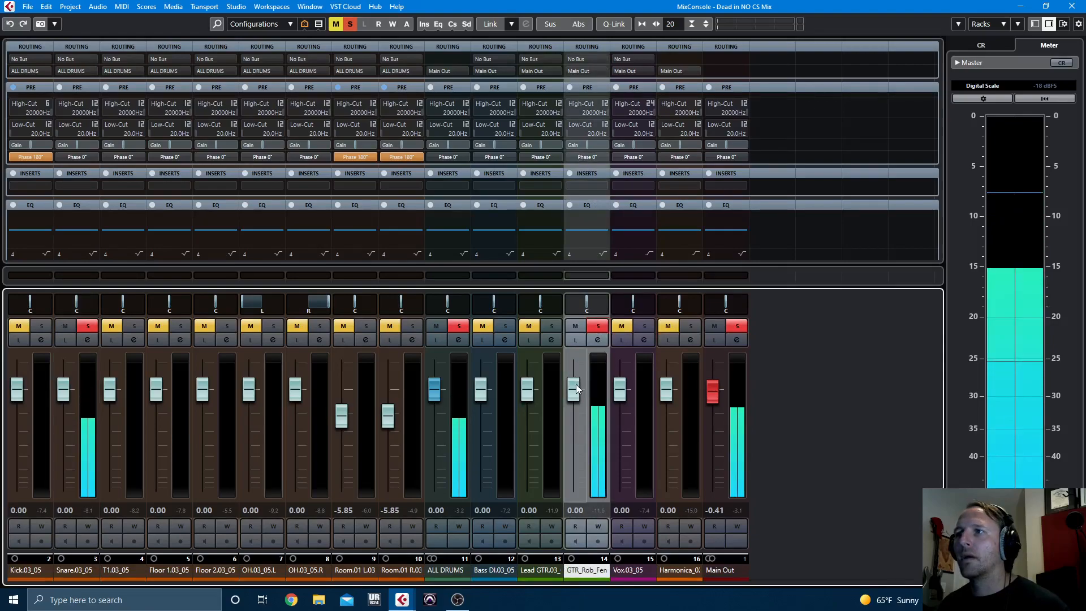
click(585, 158)
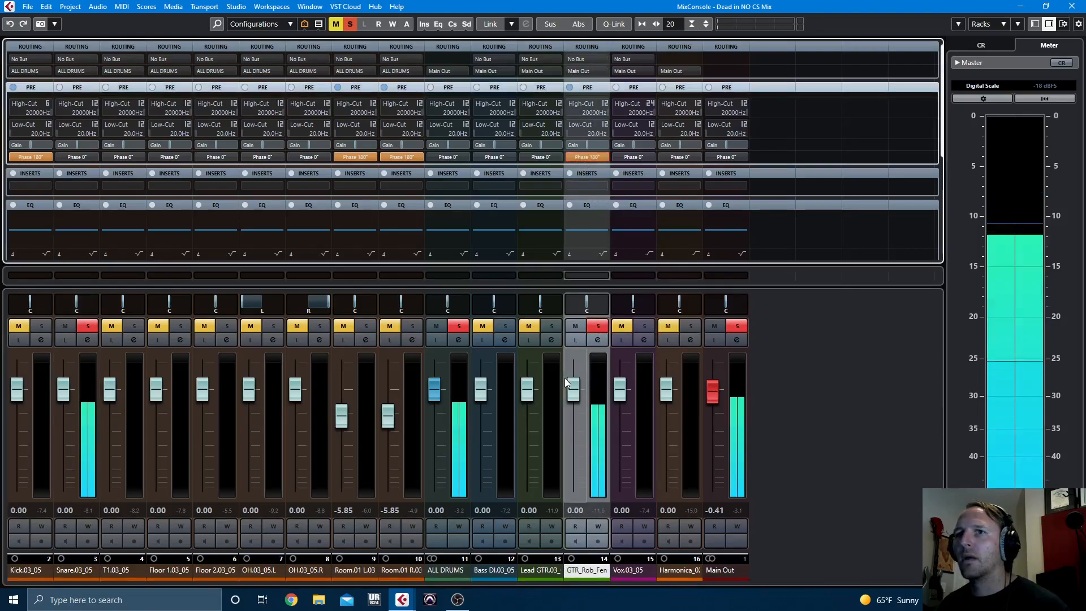
drag(573, 395, 575, 425)
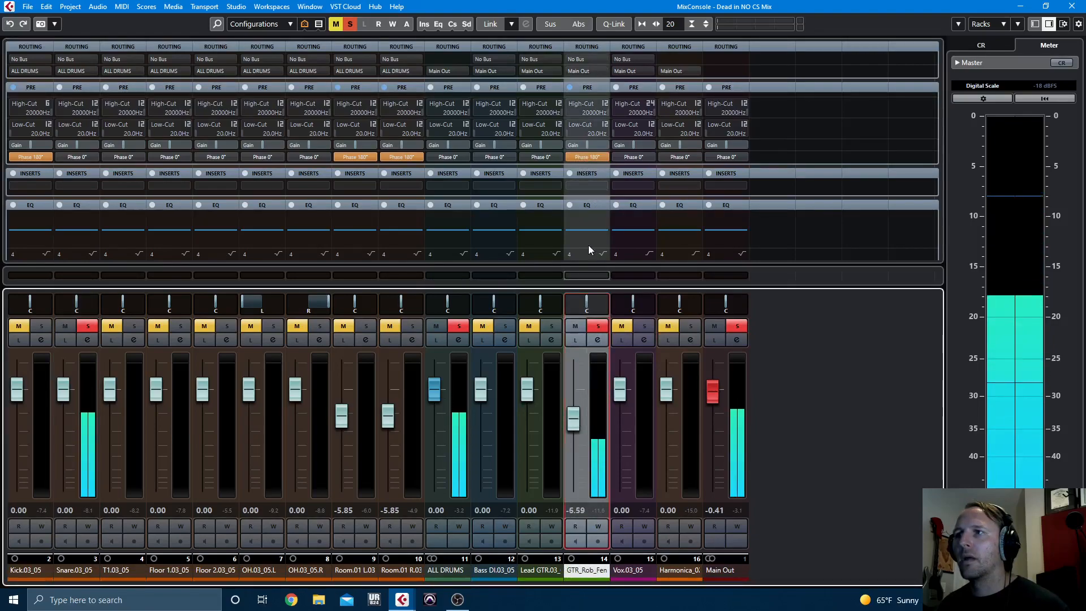
Step: Compare the Fender guitar's phase at 0° and 180° against the soloed Snare, leaving it at 0°
click(586, 159)
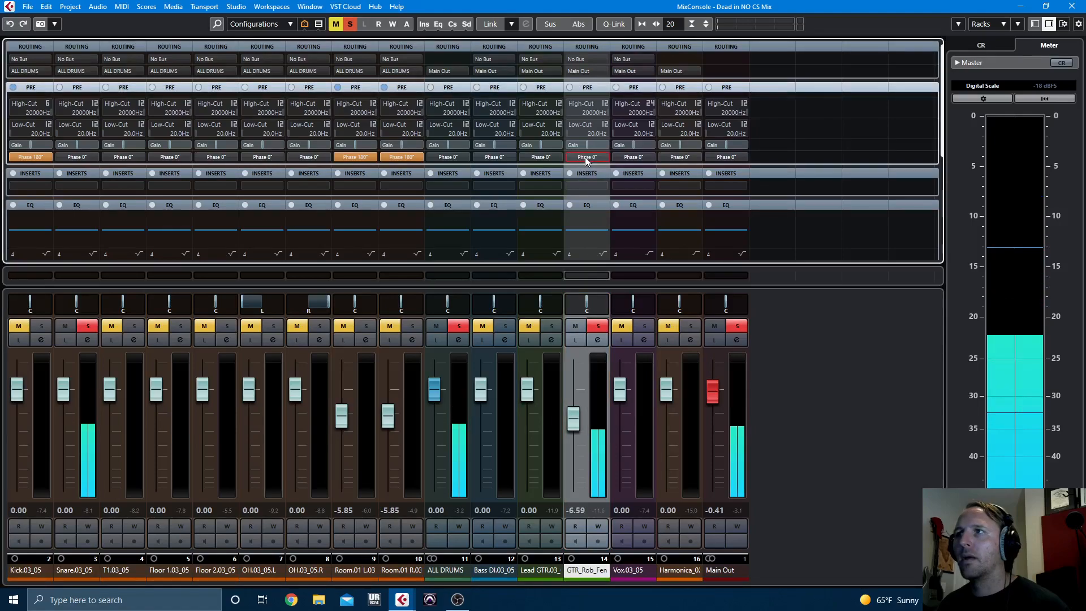
click(585, 157)
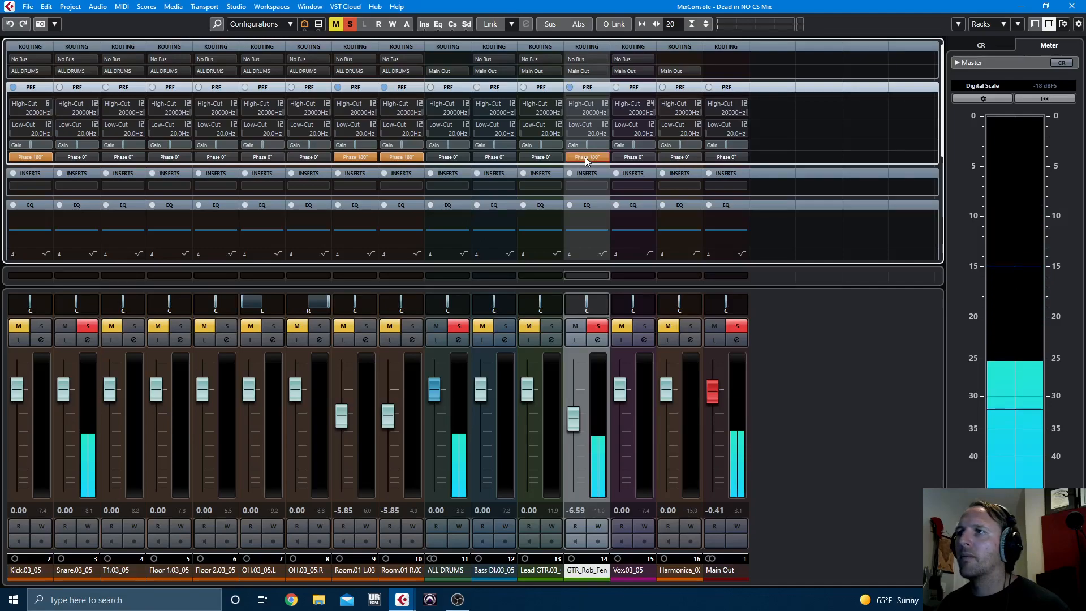
click(585, 157)
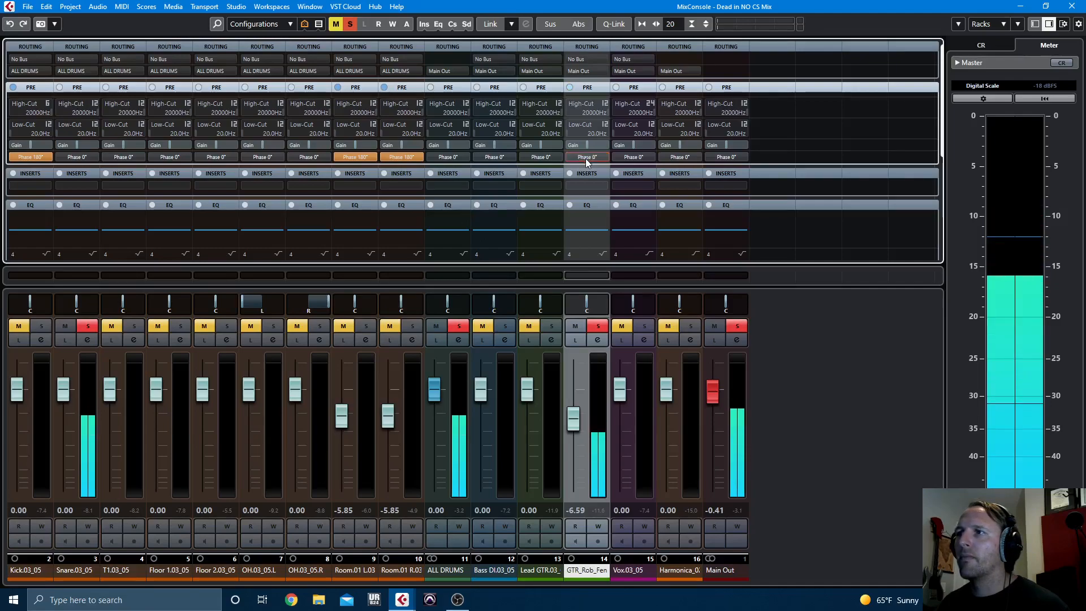
click(586, 157)
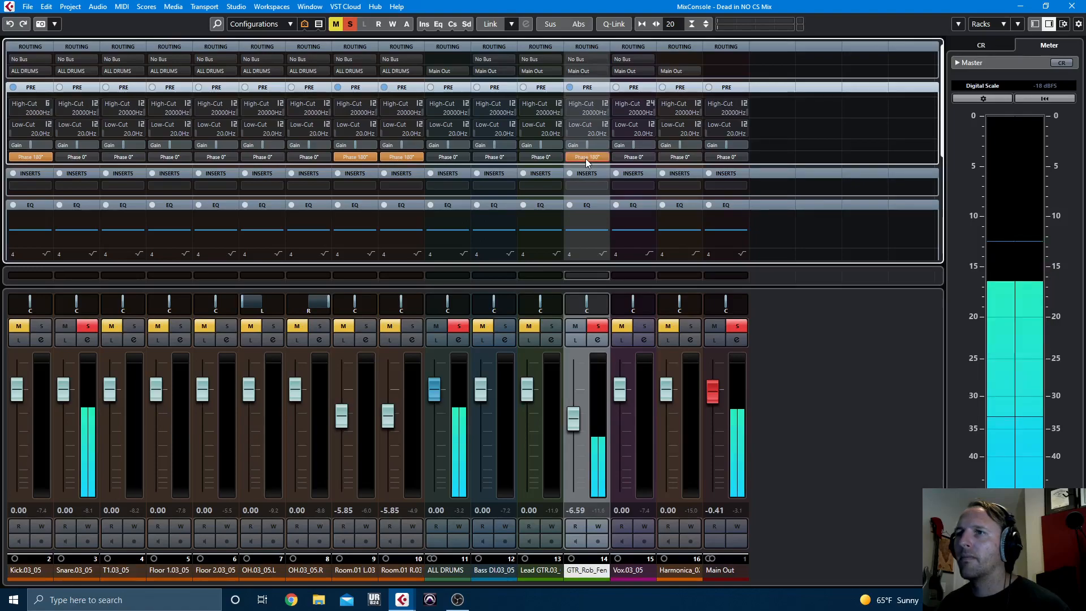
click(586, 158)
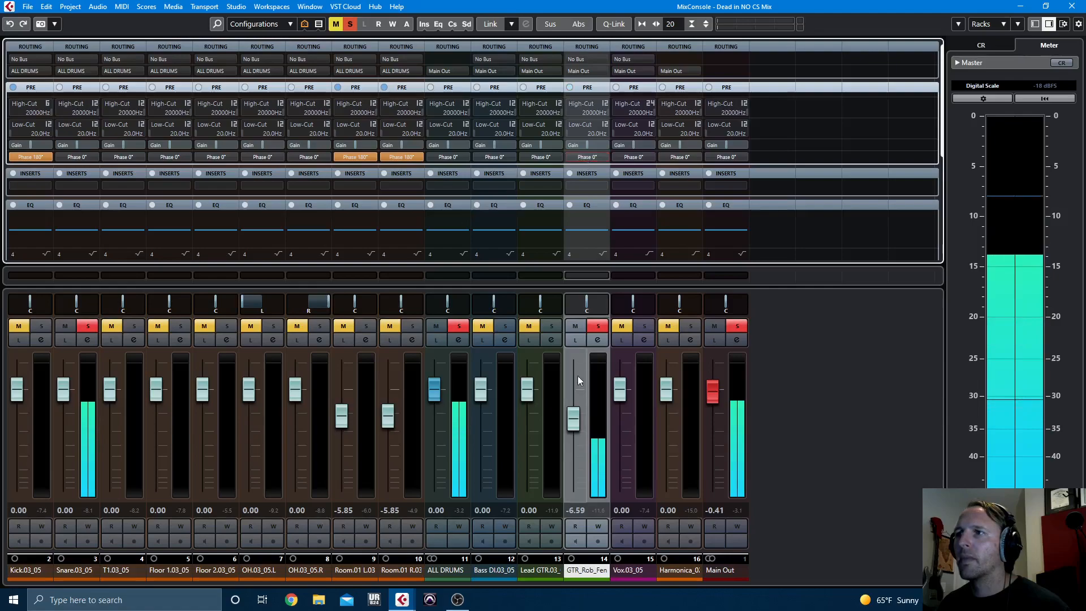
Step: Solo the Vox in place of the Fender guitar with the Snare and set its phase to 180°
click(598, 326)
click(637, 325)
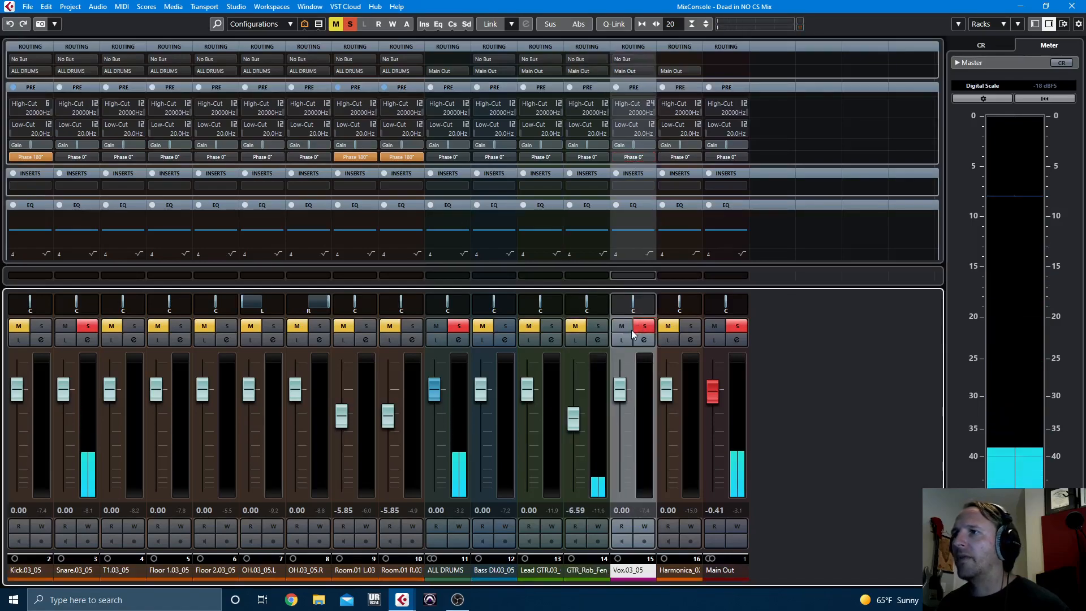
click(636, 157)
Step: Select bars 102 to 116 of the Vox track as the playback loop range and return to the full mixer
key(F3)
scroll(807, 211, down, 1)
drag(785, 221, 912, 225)
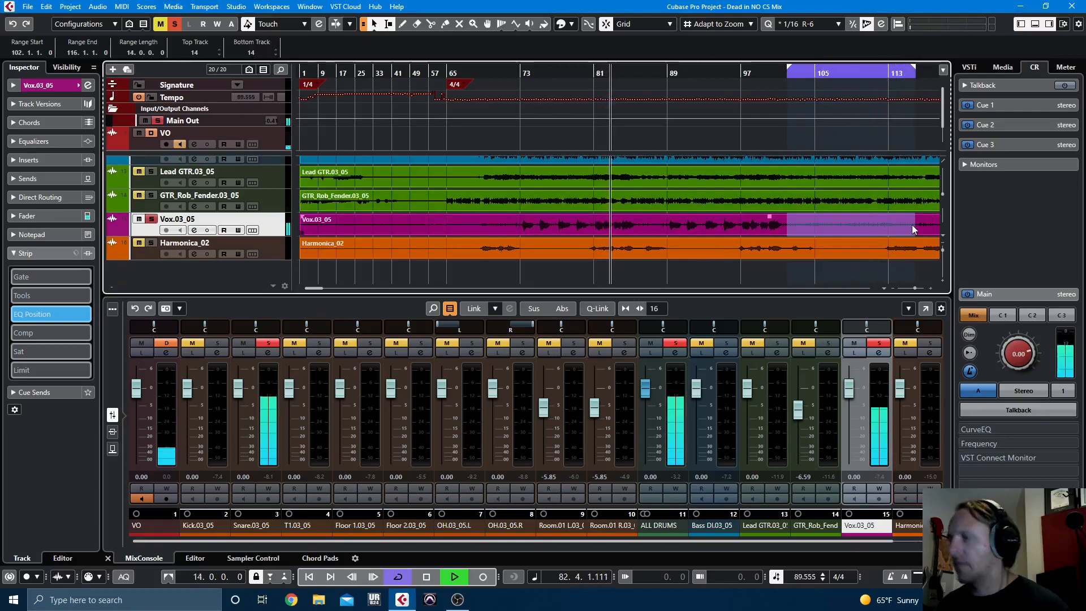
key(alt+Tab)
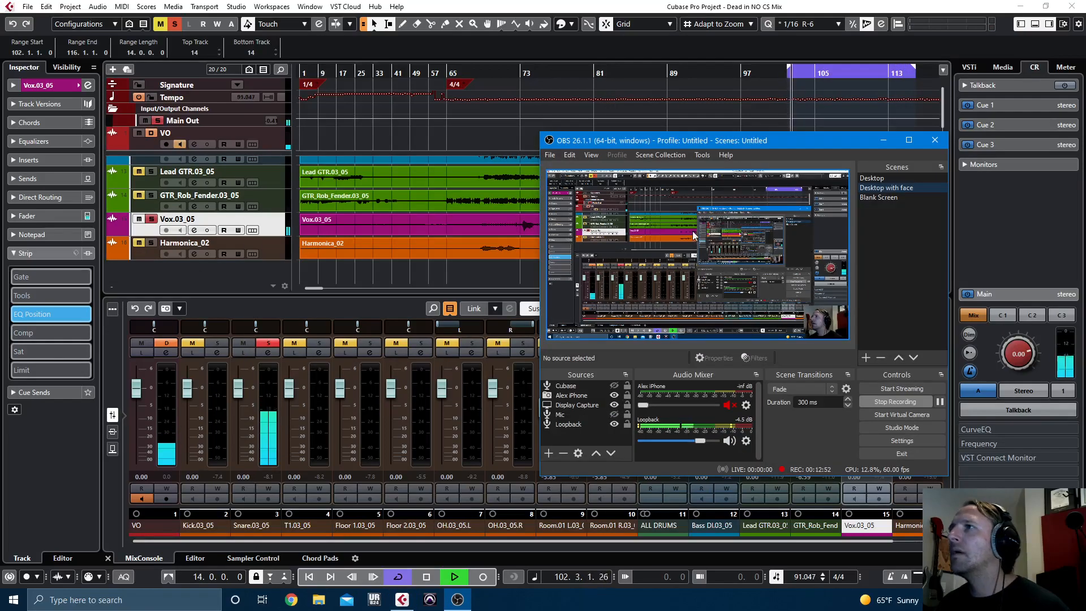
click(592, 499)
key(F3)
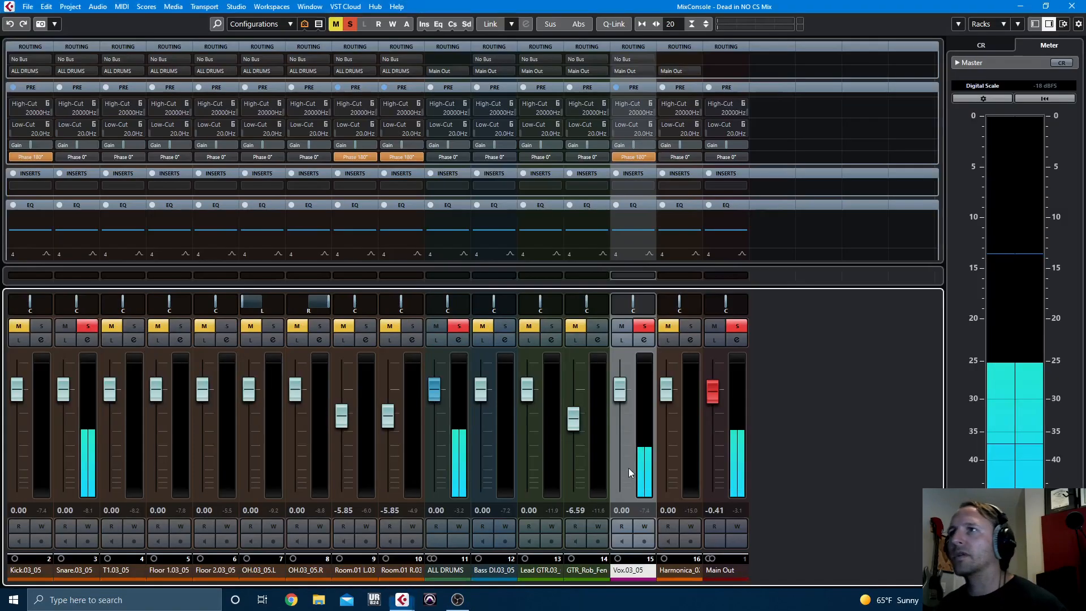
Step: Compare the Vox's phase at 0° and 180° against the soloed Snare, leave it at 180° and clear the solos
click(637, 157)
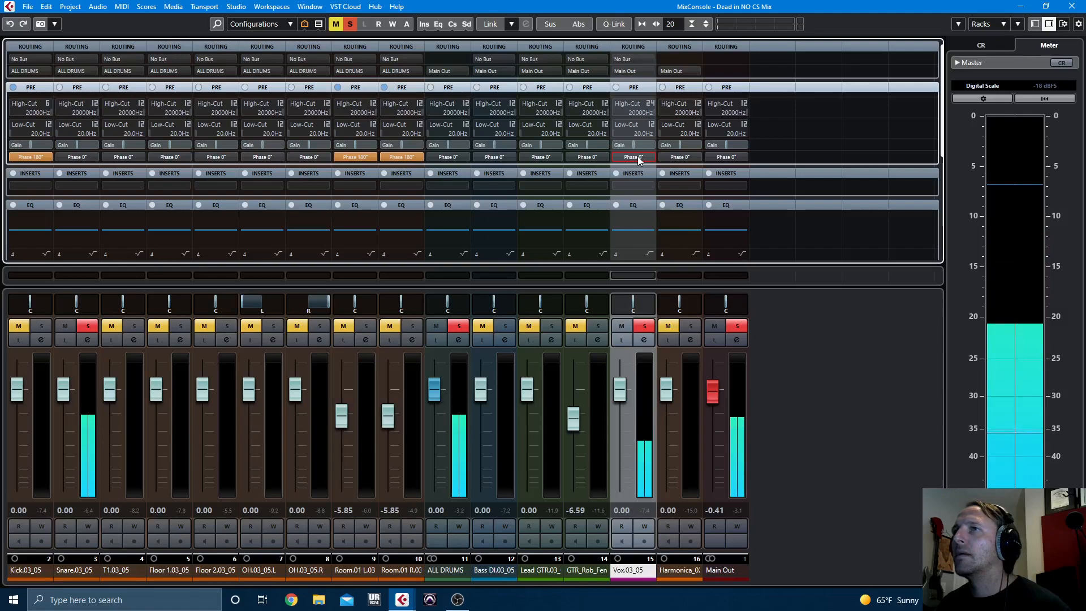
click(637, 156)
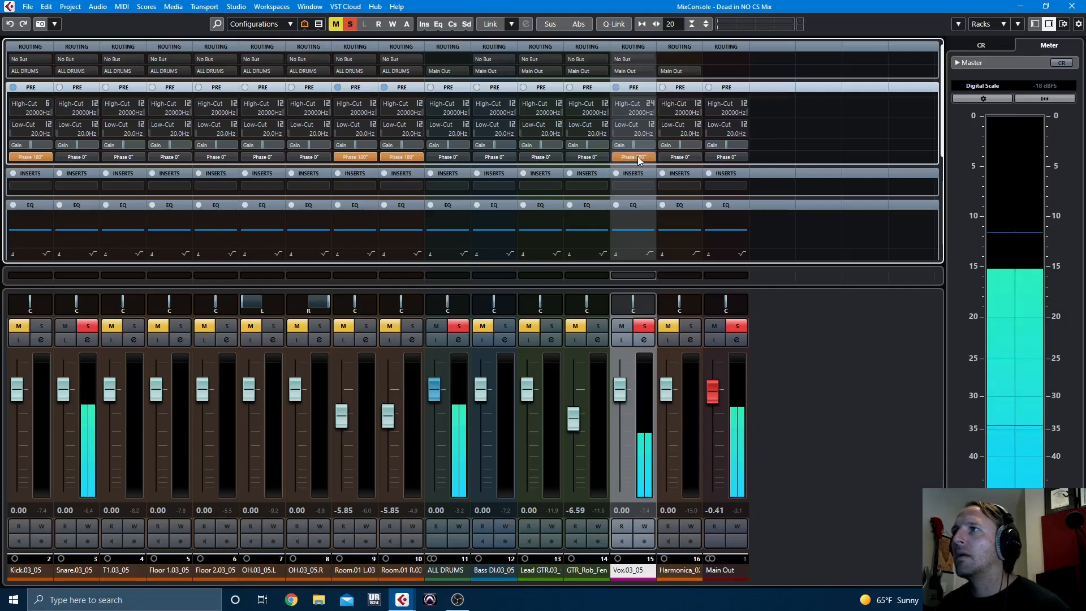
click(643, 326)
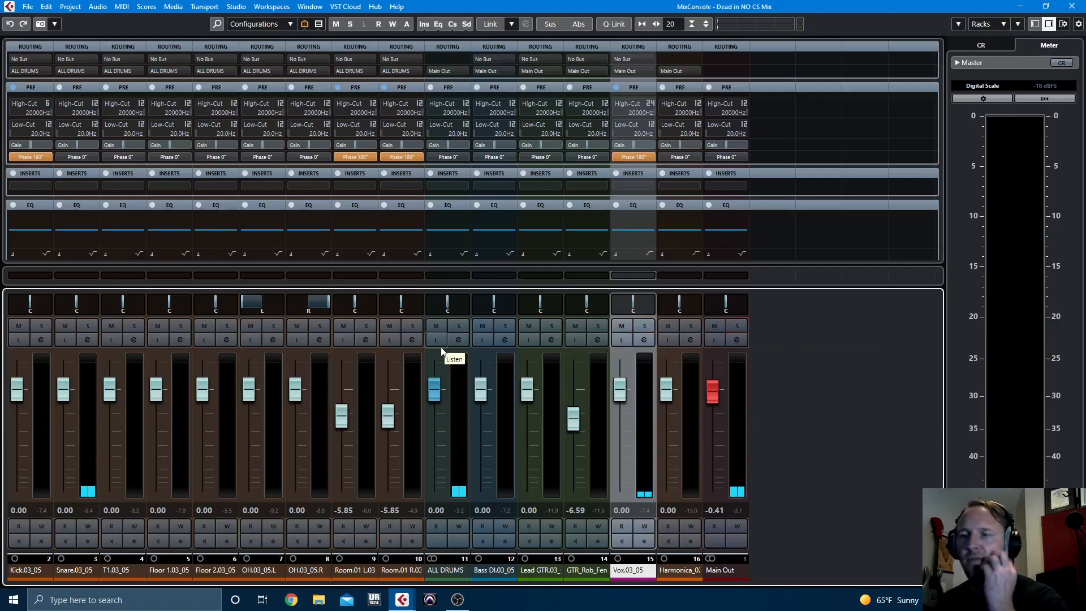
Step: Solo both overhead channels during playback to check their stereo image, and clear the solos
click(276, 329)
click(319, 328)
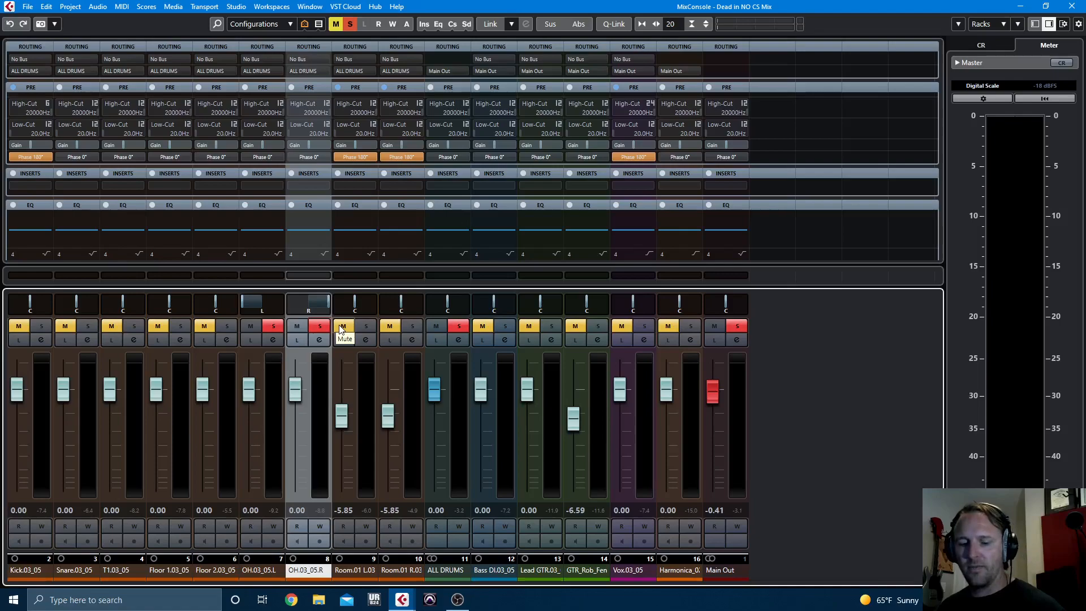
key(space)
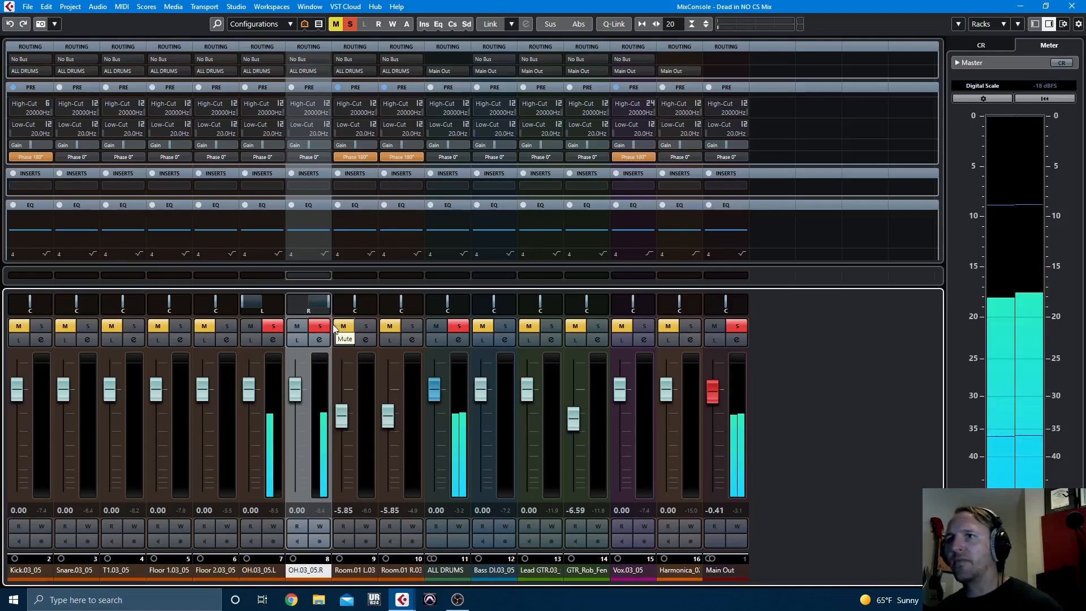
click(318, 327)
click(280, 327)
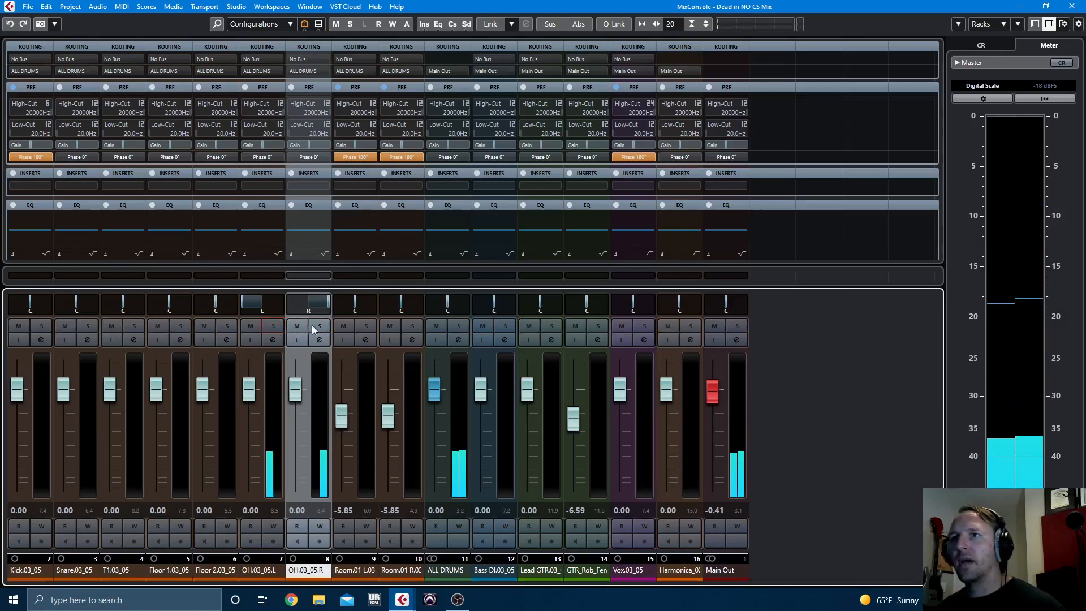
Step: With both room channels soloed during playback, pan Room L hard right and Room R hard left, clearing the solos when done
click(366, 327)
click(412, 326)
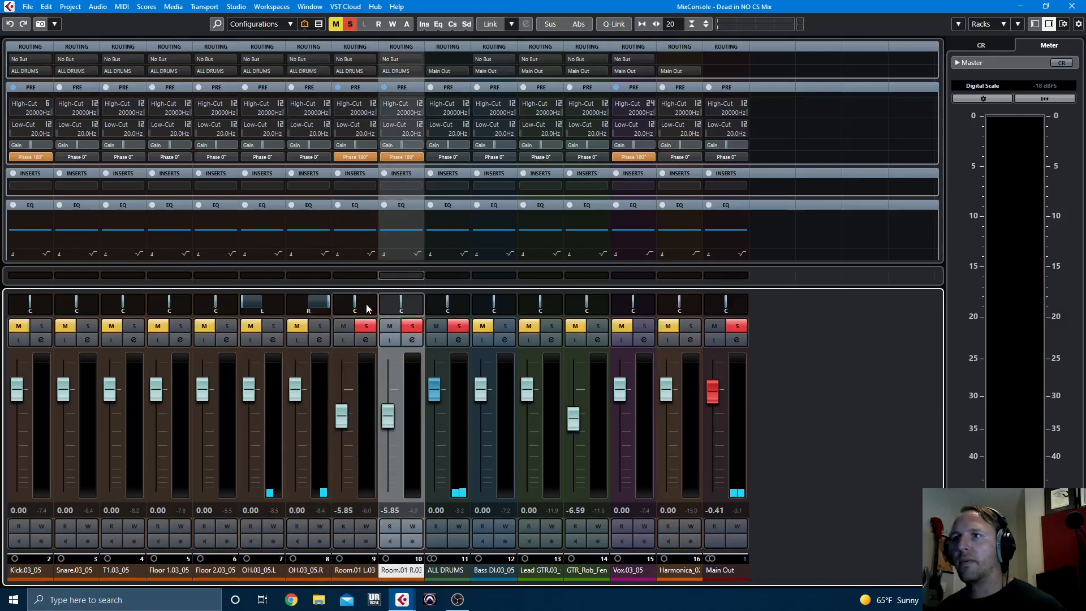
key(space)
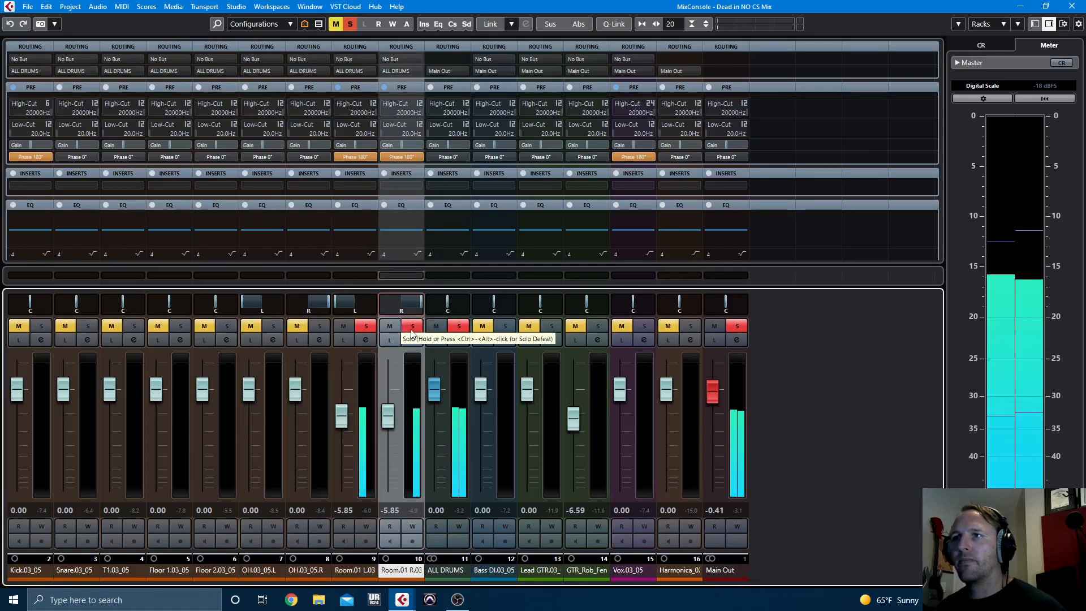
click(403, 328)
click(373, 330)
drag(373, 304, 396, 304)
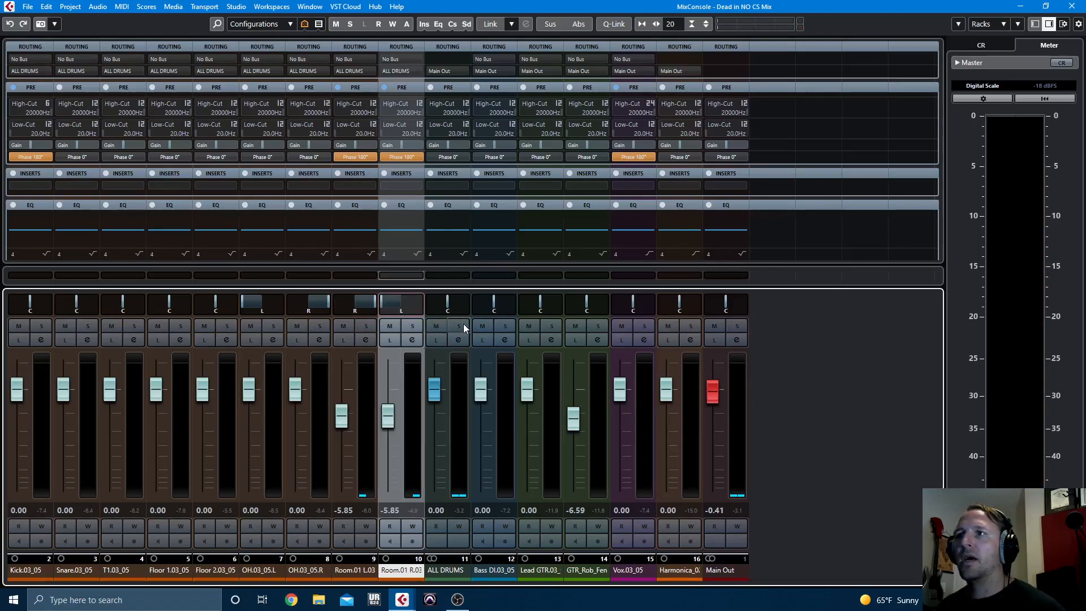
Step: Set bars 84 to 86 across the T1 and Floor 1 tracks as the loop range and return to the full mixer
key(F3)
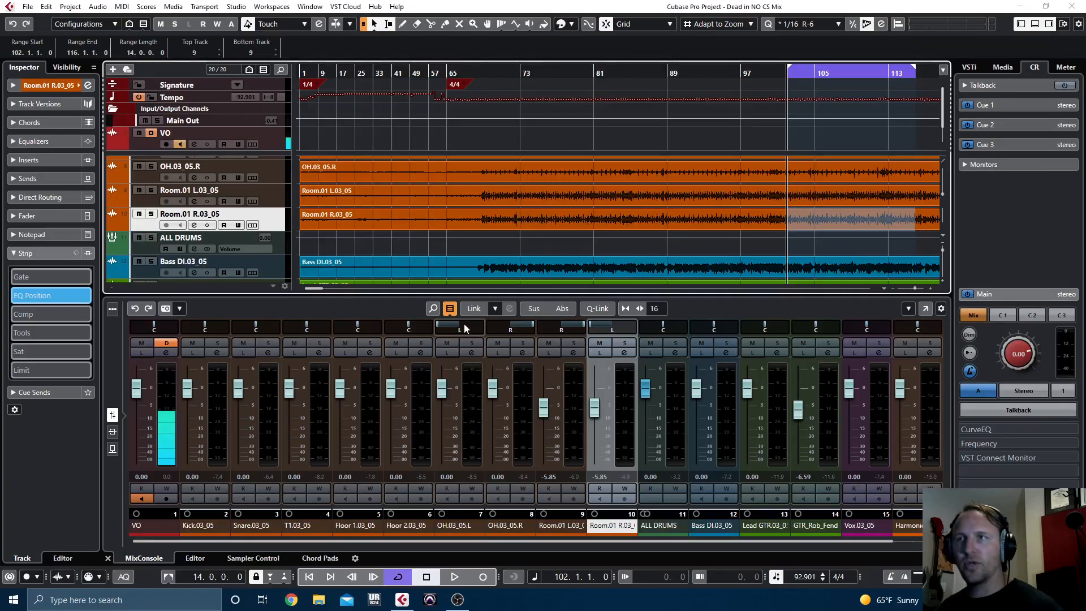
scroll(766, 226, up, 2)
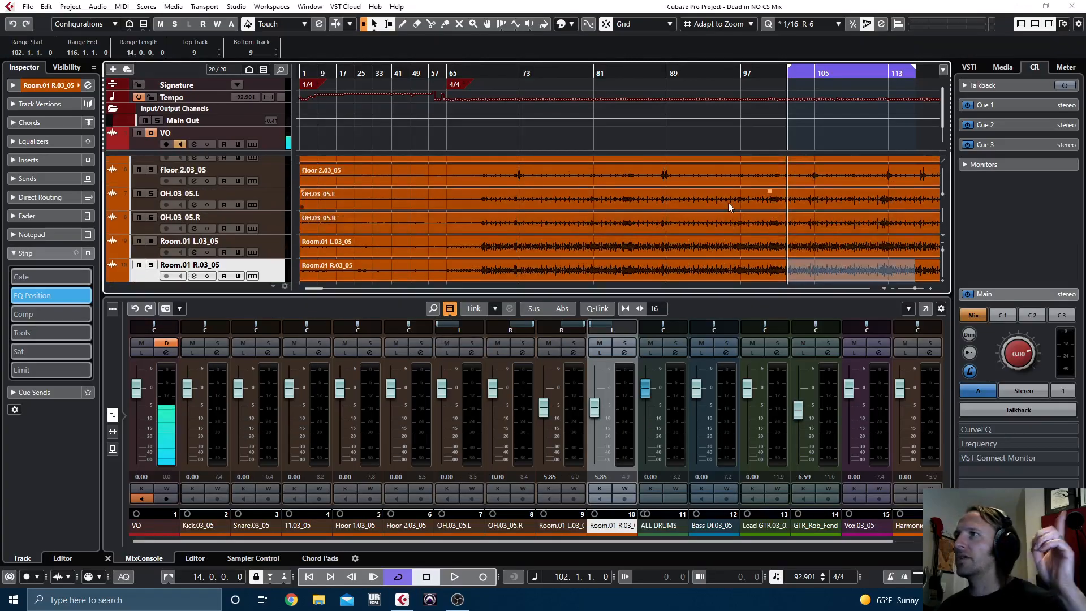
scroll(728, 202, up, 3)
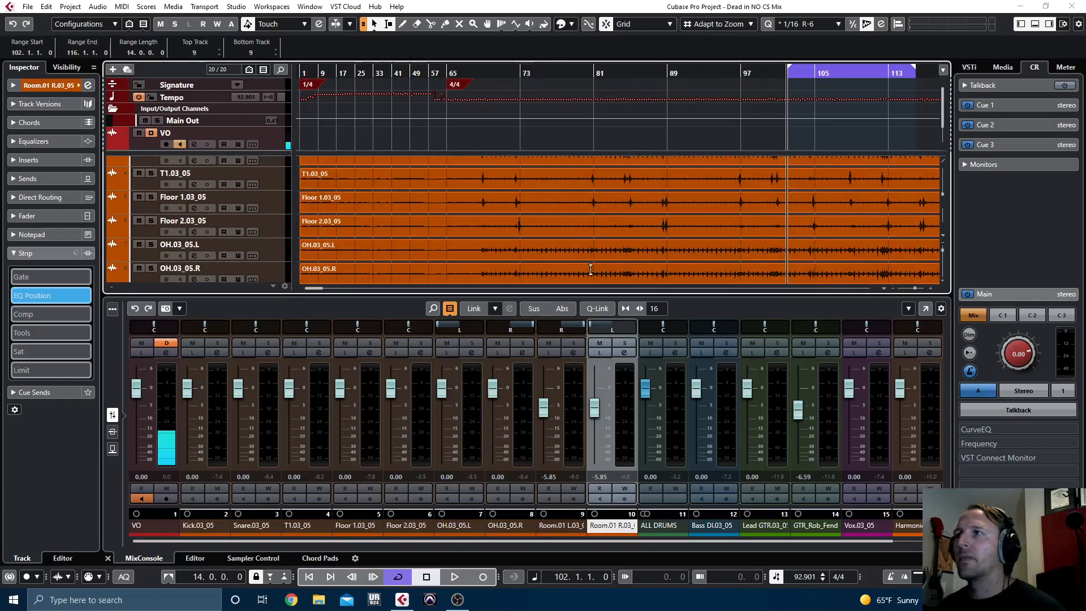
drag(623, 177, 635, 184)
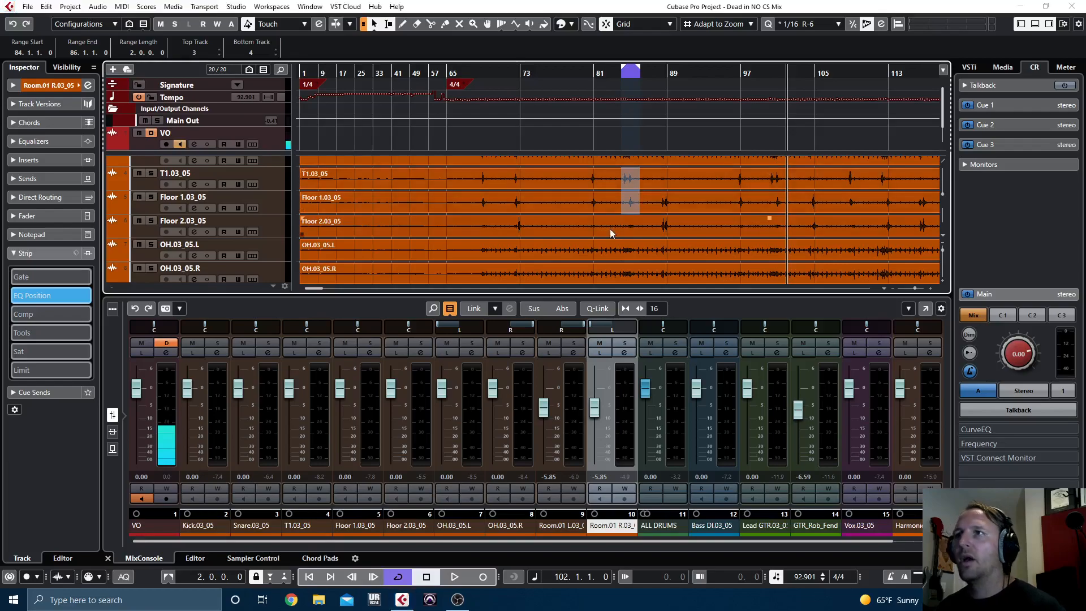
key(F3)
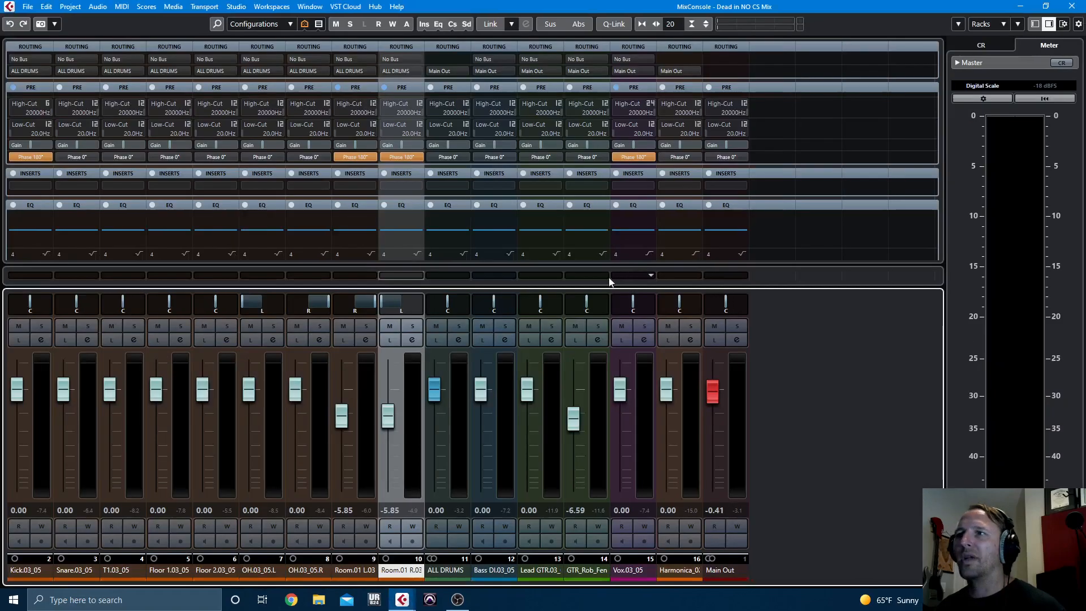
Step: Solo both overhead channels and play the tom hits from bar 84 to hear where they sit in the stereo image
click(321, 327)
click(274, 327)
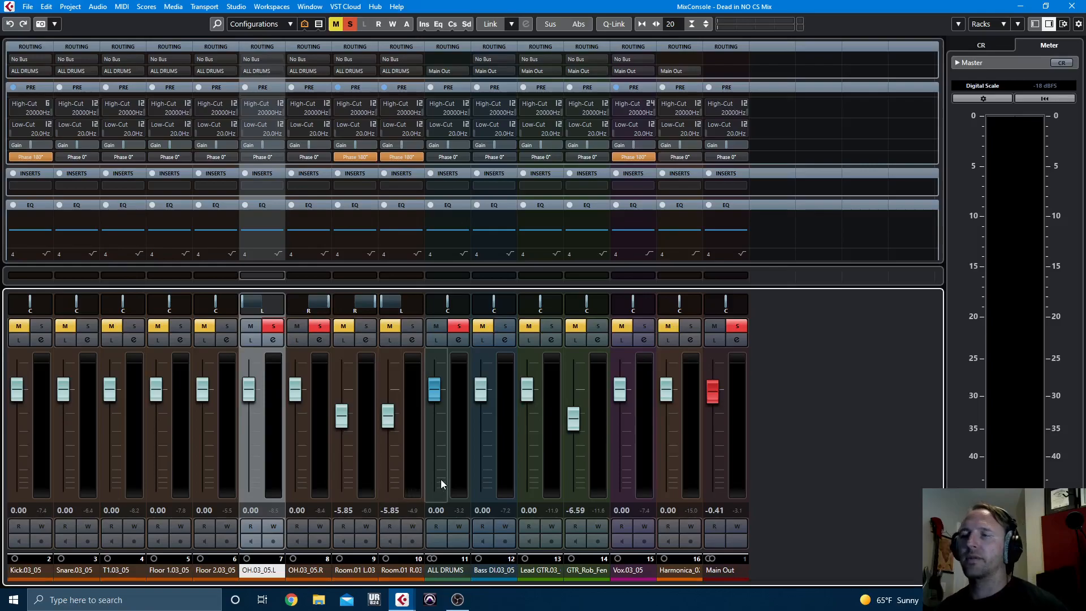
key(space)
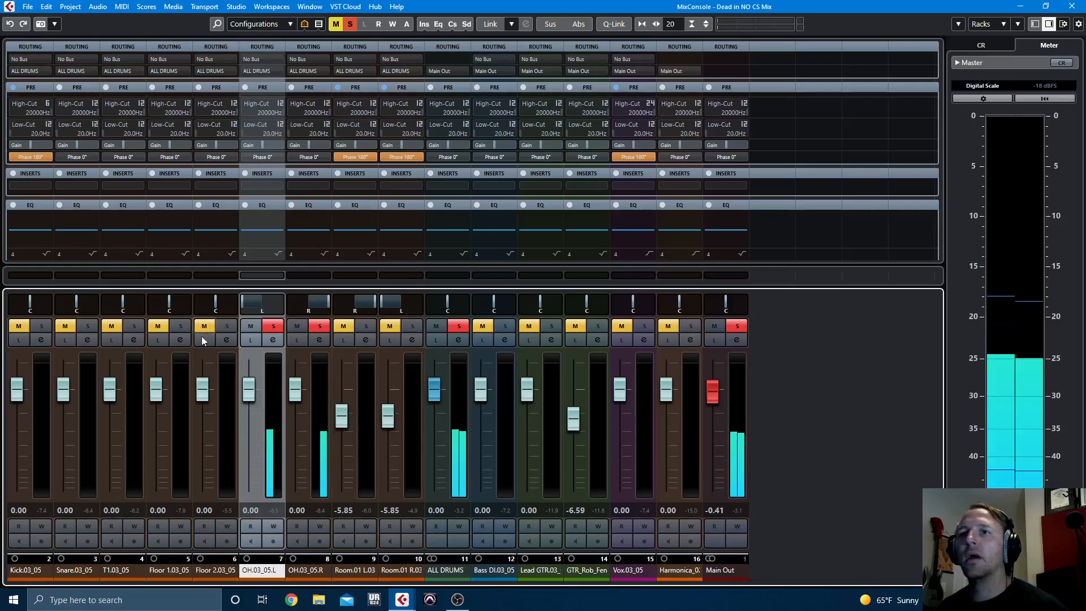
key(F3)
key(space)
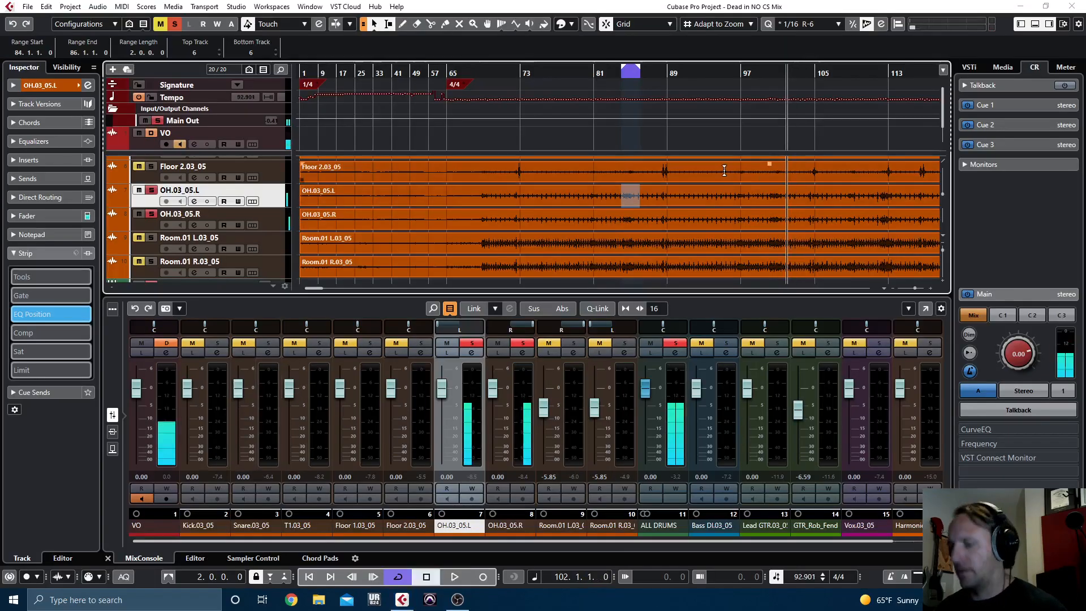
key(1)
scroll(688, 184, up, 3)
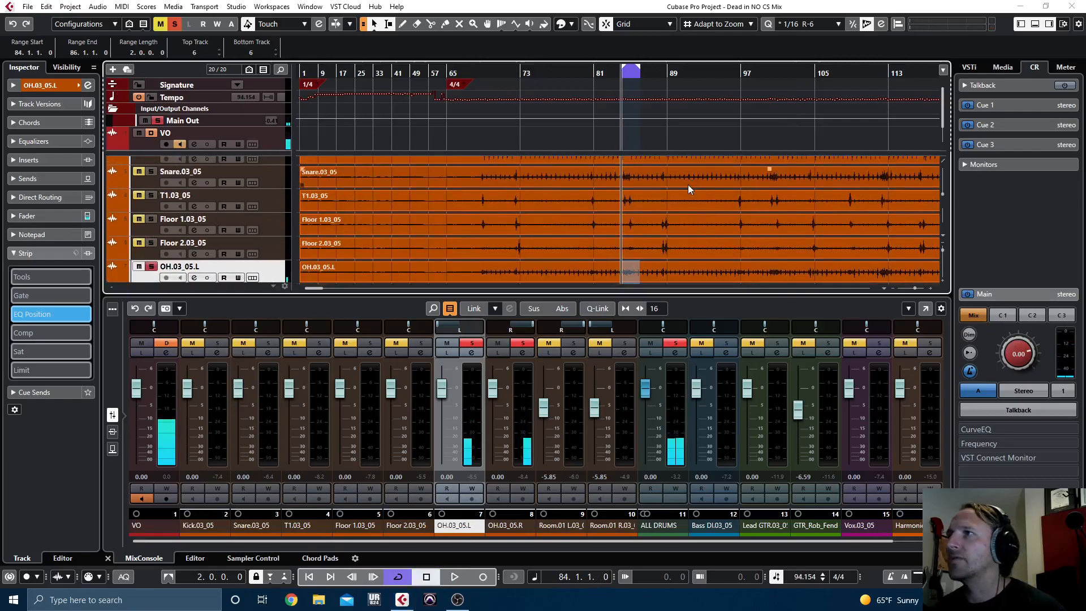
key(space)
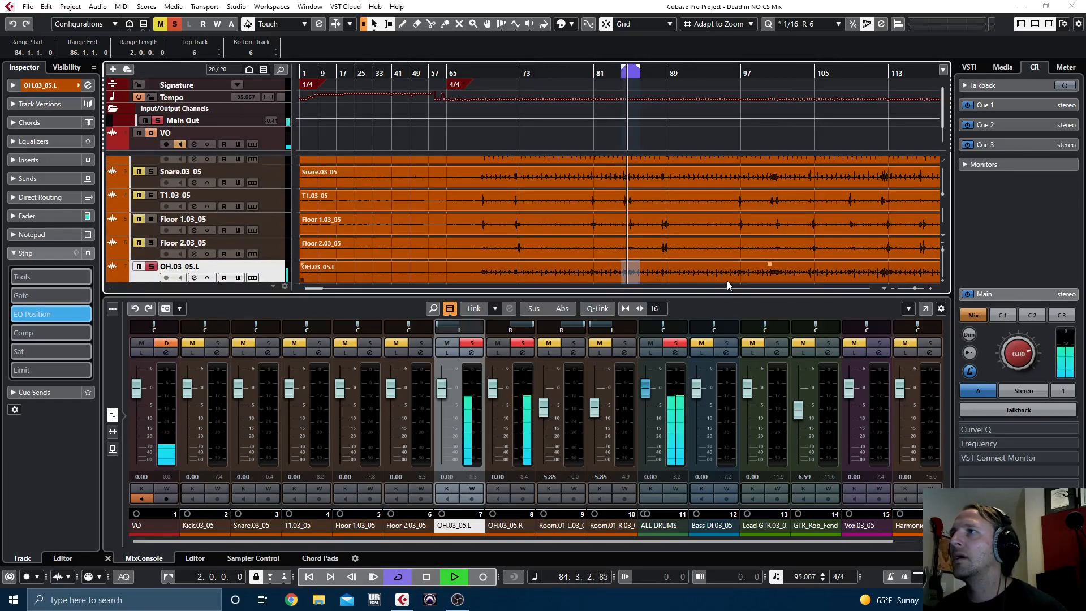
key(space)
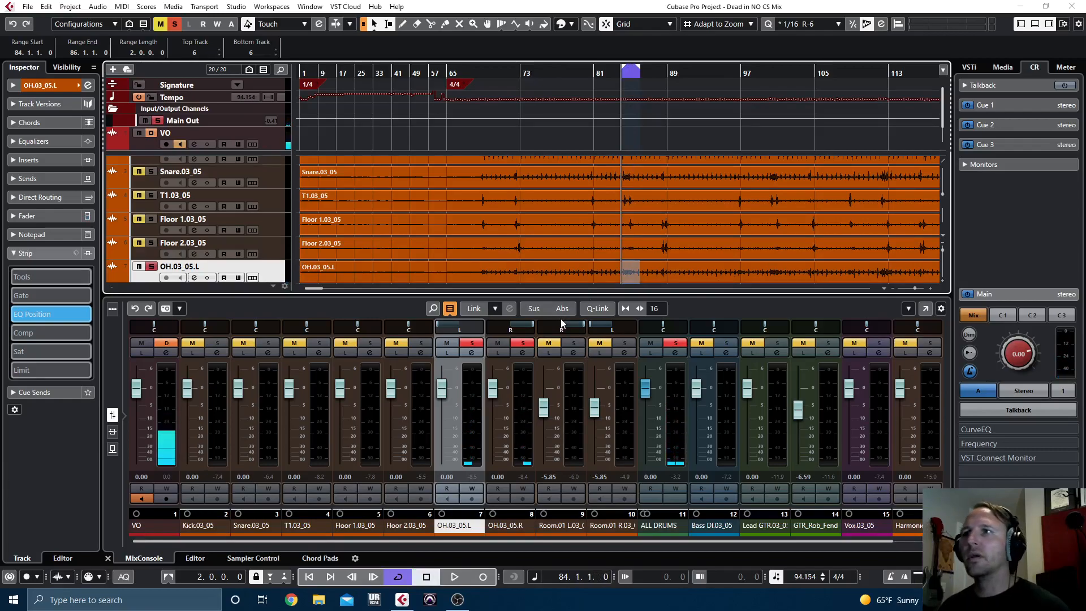
Step: Pan T1 to L49, Floor 1 to R18 and Floor 2 to R49, auditioning the overheads around bar 72 for their placement
drag(305, 334, 284, 333)
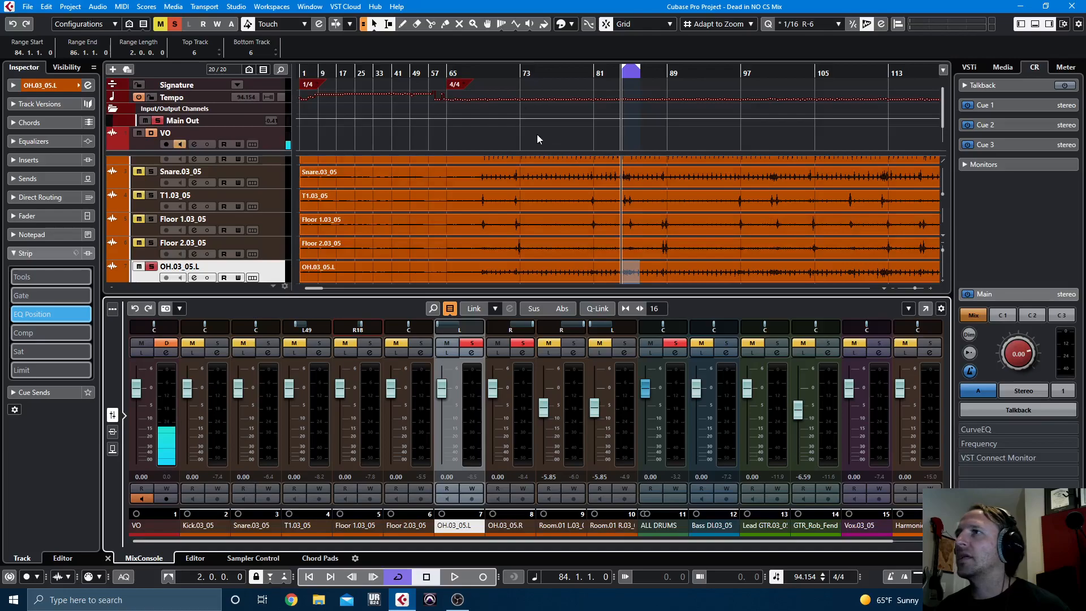
drag(508, 73, 545, 101)
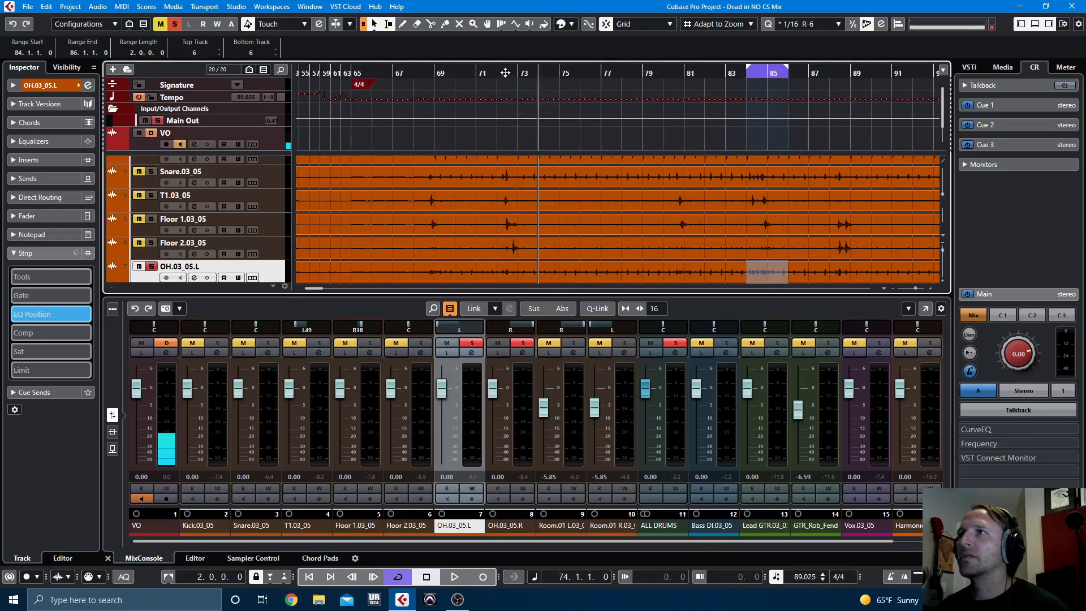
key(space)
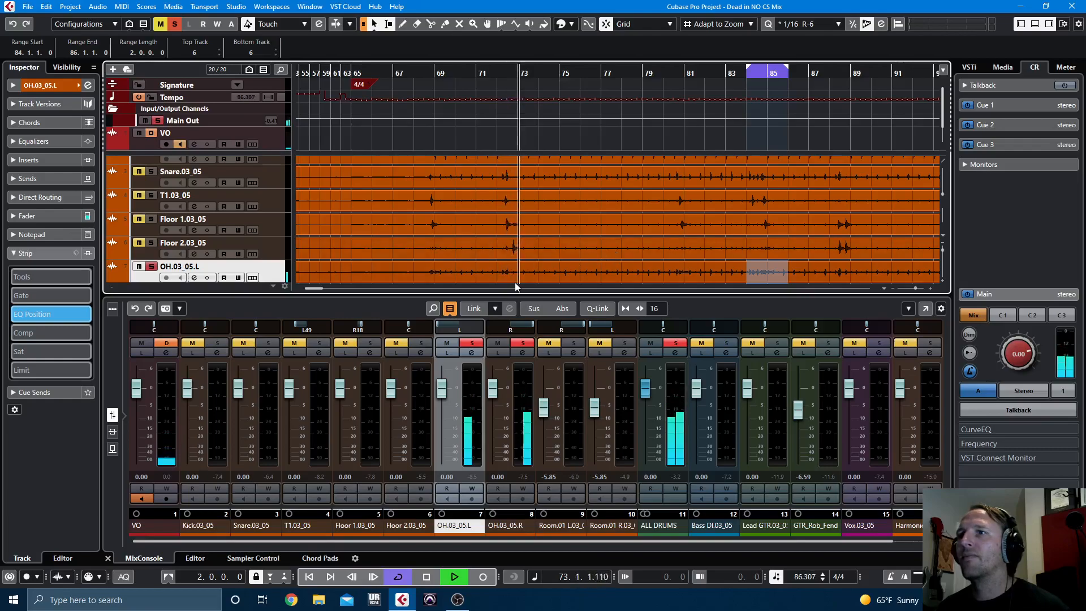
key(space)
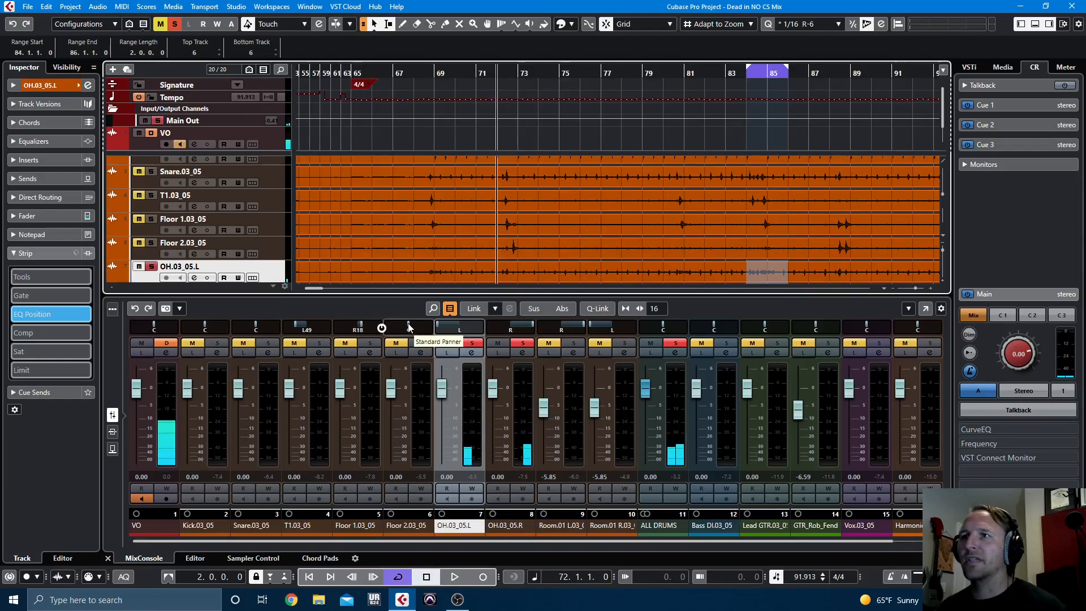
drag(409, 324, 438, 323)
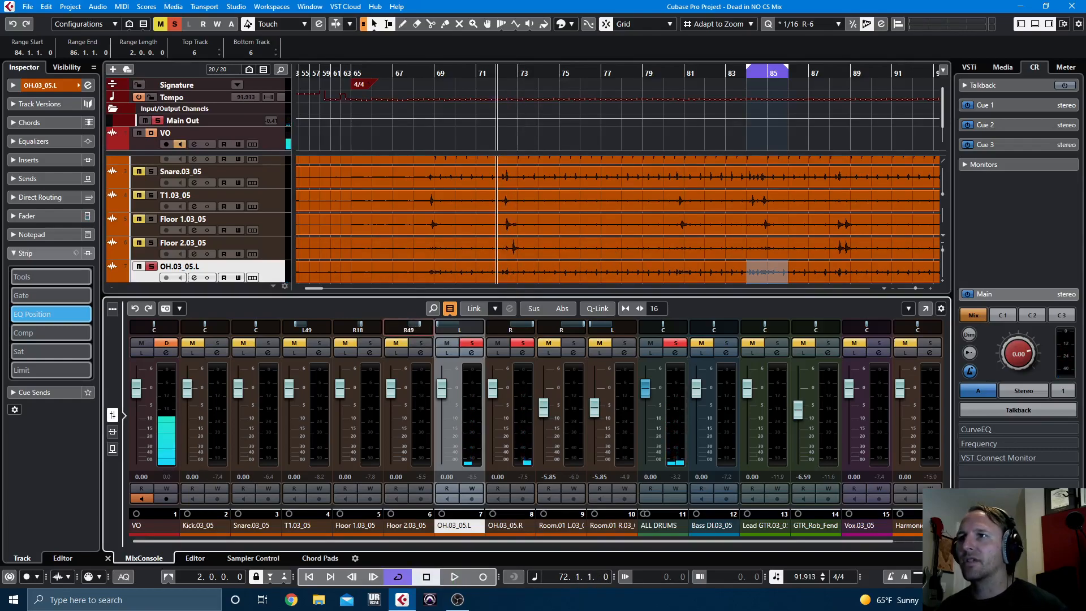
Step: Reset the solos, then solo both overheads together with Floor 2, Floor 1 and T1
click(519, 341)
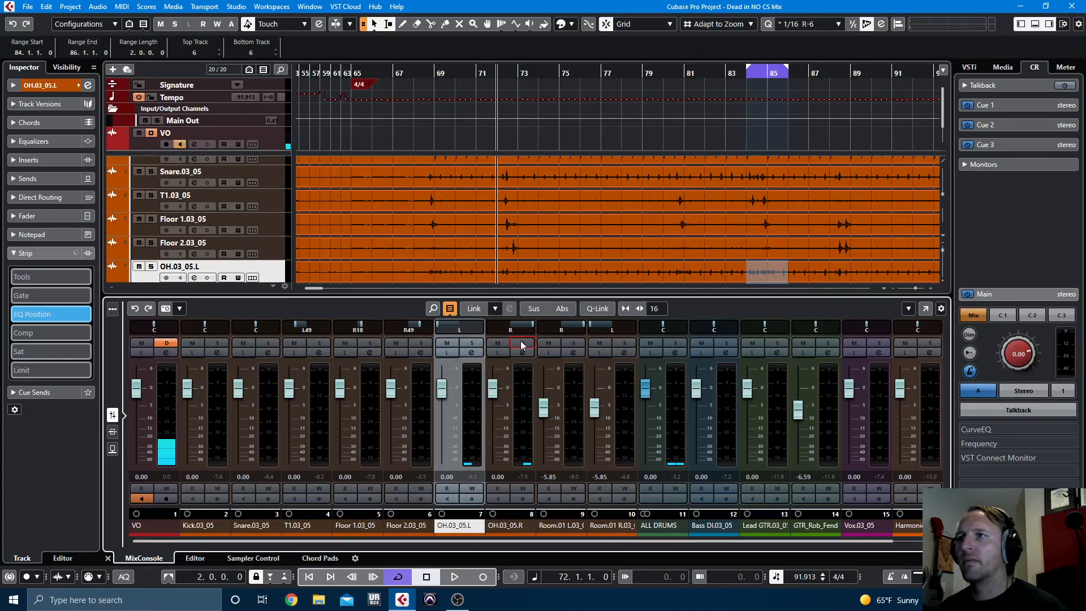
click(520, 340)
click(468, 342)
click(423, 344)
click(372, 342)
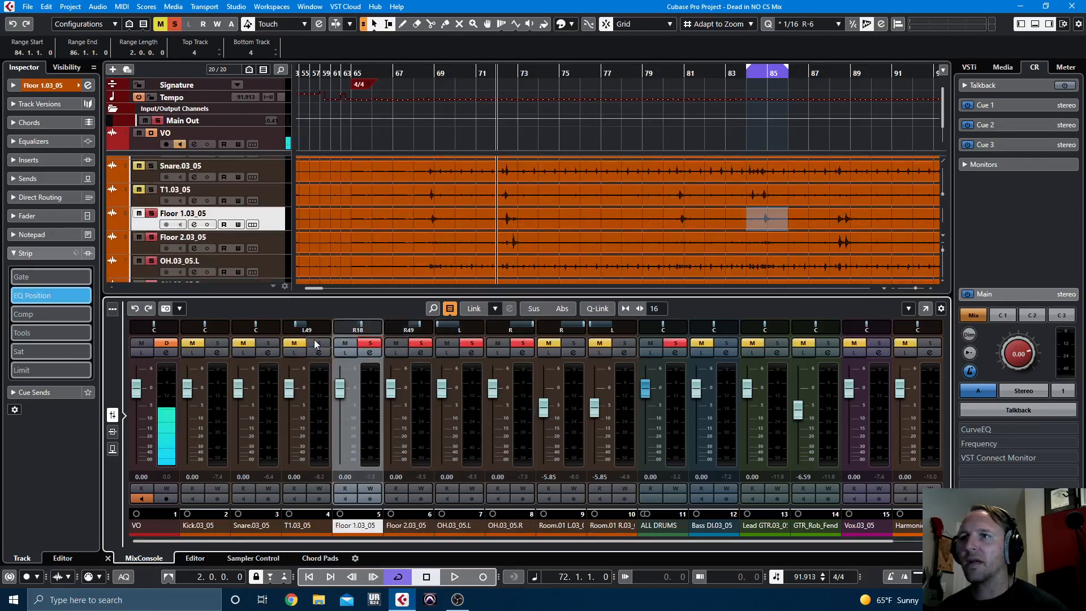
click(317, 342)
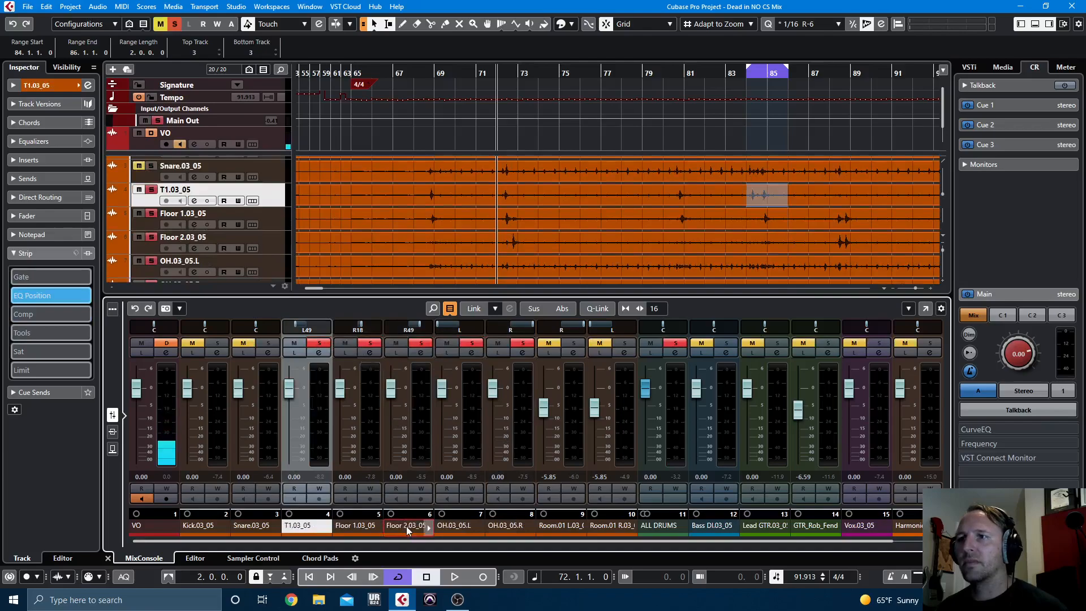
Step: Lower the three tom faders together to -7.59 dB for T1 and Floor 1 and -8.97 dB for Floor 2, checking the blend in playback
shift+click(393, 399)
drag(391, 392, 393, 411)
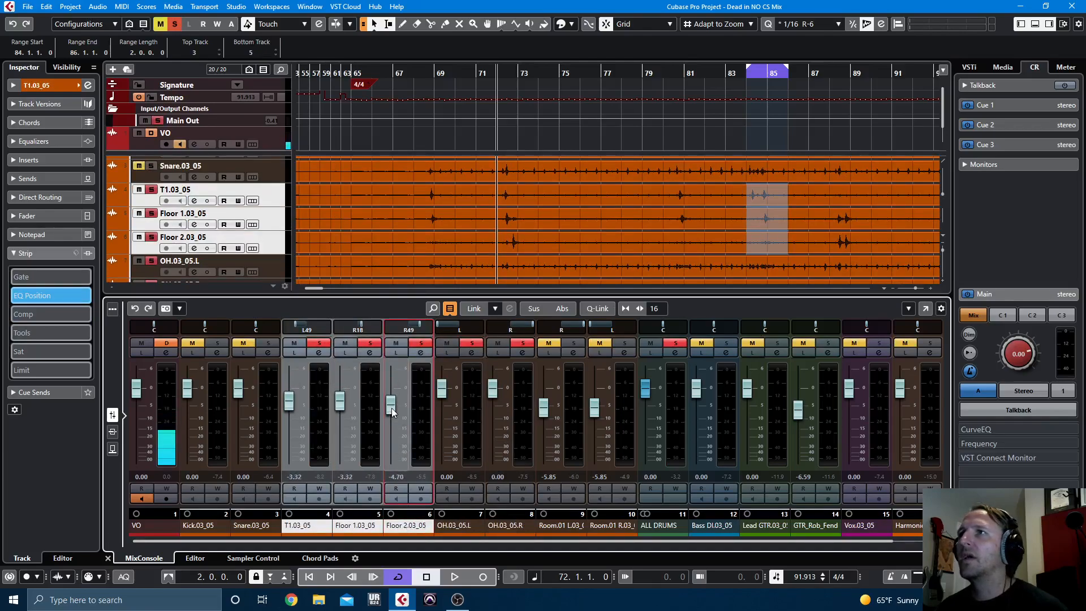
key(space)
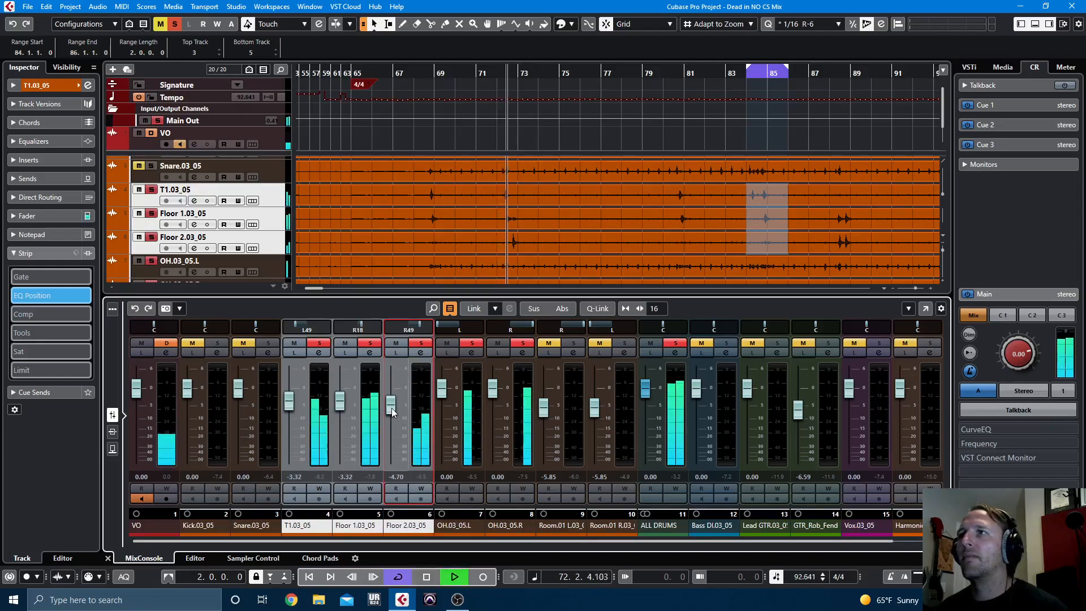
key(space)
drag(392, 409, 394, 419)
key(space)
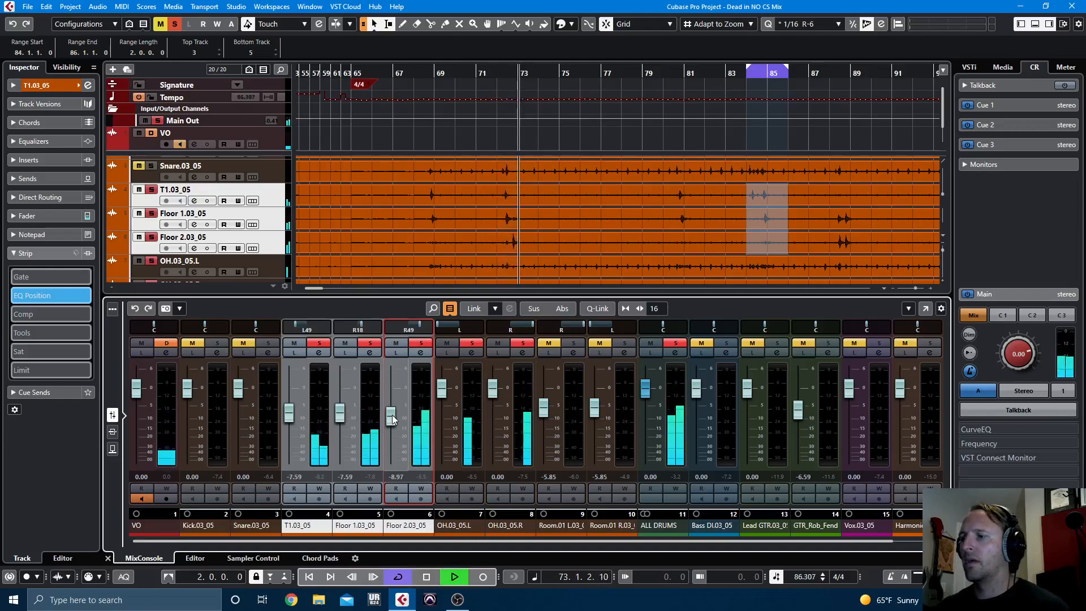
key(space)
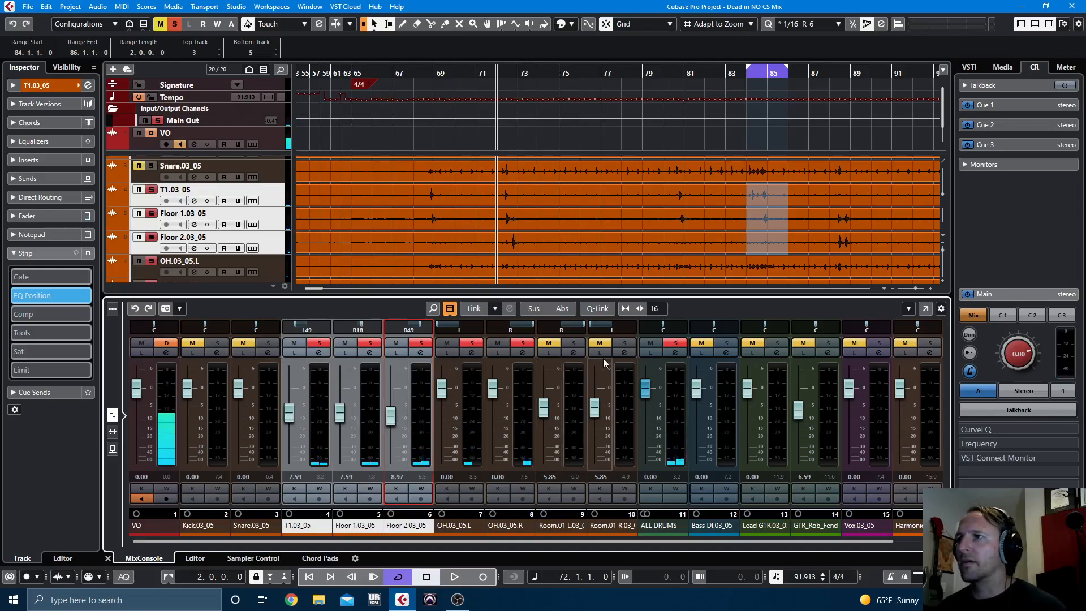
Step: Solo the whole ALL DRUMS group and pull both room channel faders fully down together
click(675, 344)
click(673, 343)
click(603, 528)
shift+click(573, 526)
drag(595, 411, 599, 442)
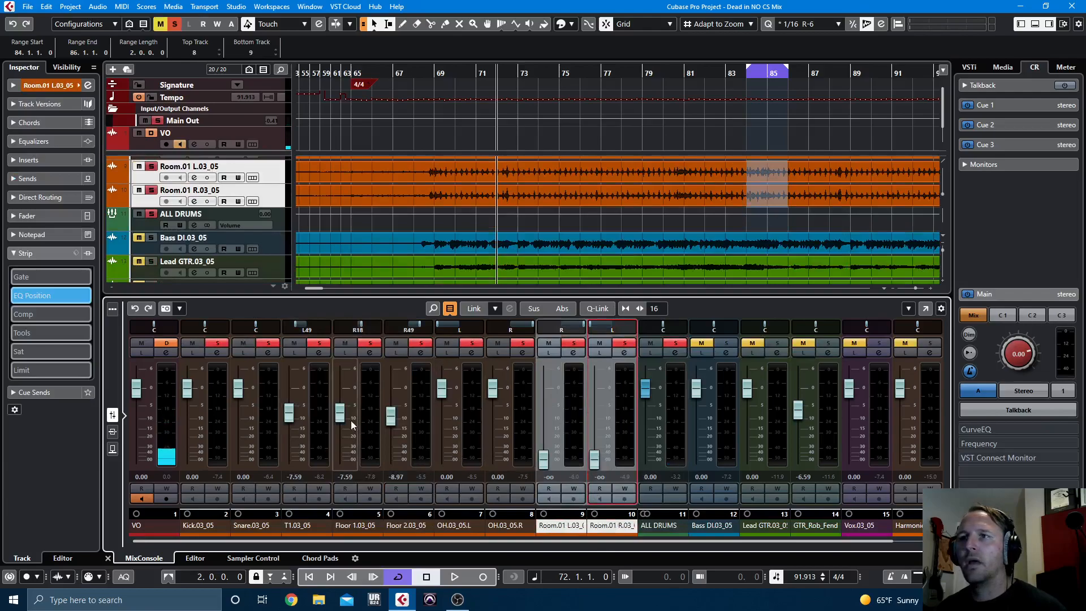
Step: During playback, balance the Kick at -4.08 dB, the Snare at -1.23 dB and both overheads at -1.82 dB
key(space)
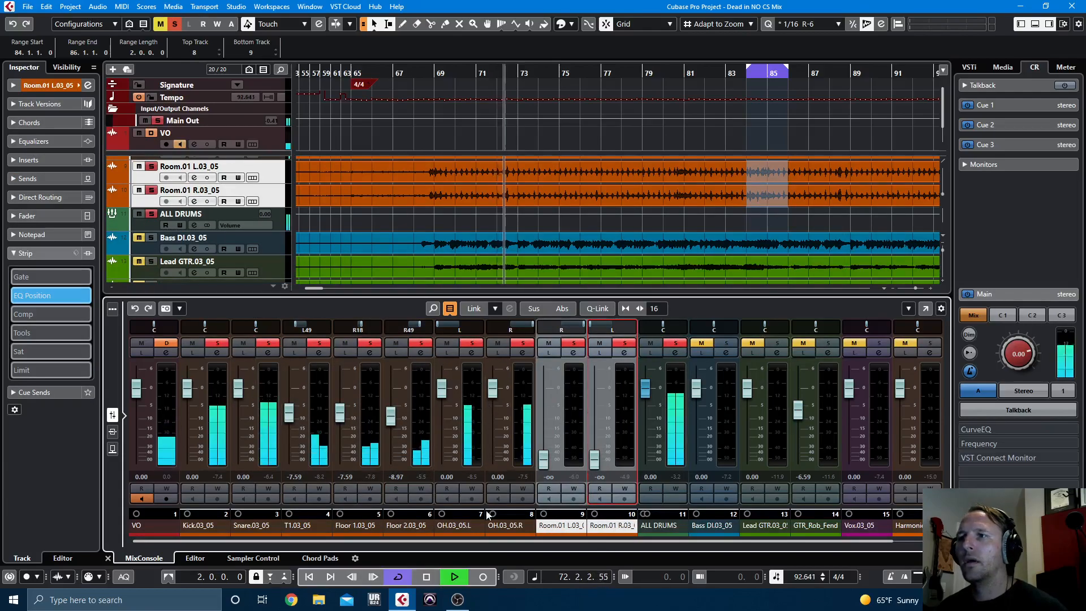
click(506, 528)
shift+click(456, 526)
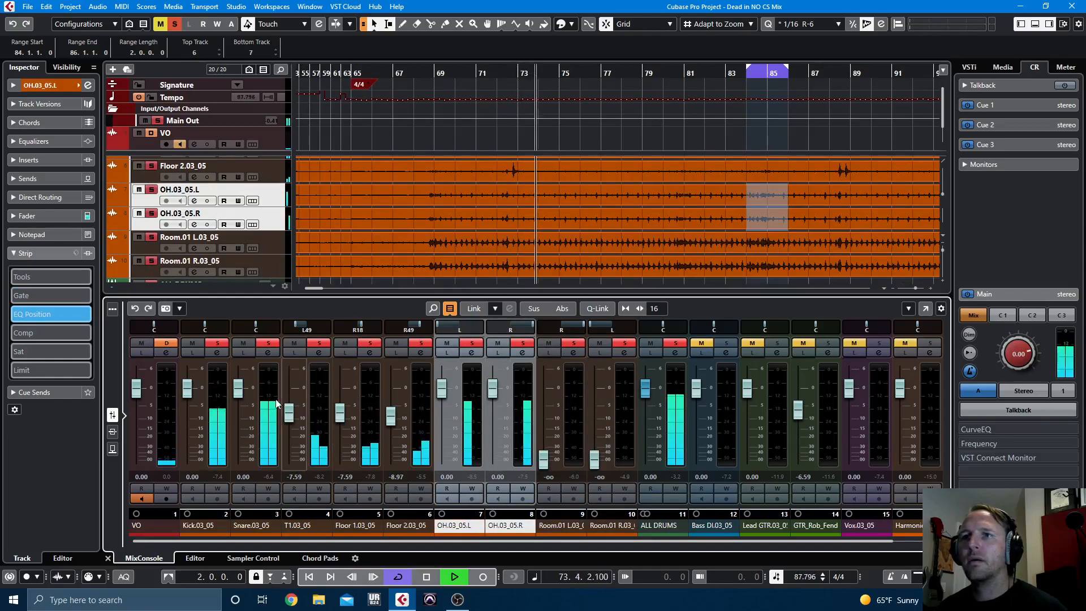
drag(238, 391, 244, 501)
mouse_move(188, 390)
mouse_down()
mouse_move(191, 487)
mouse_move(190, 403)
mouse_up()
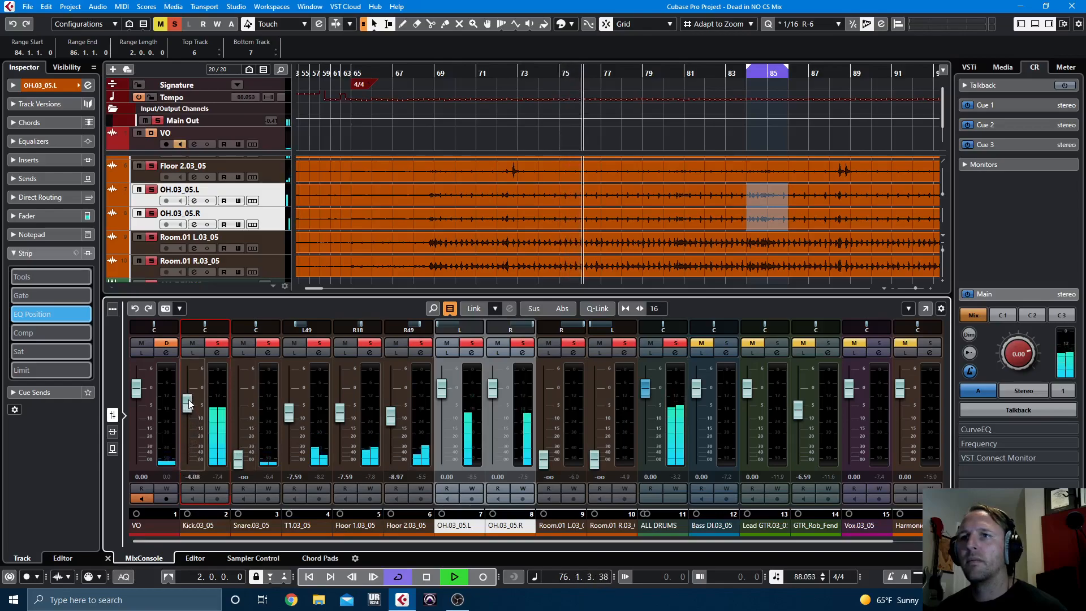
drag(238, 458, 242, 390)
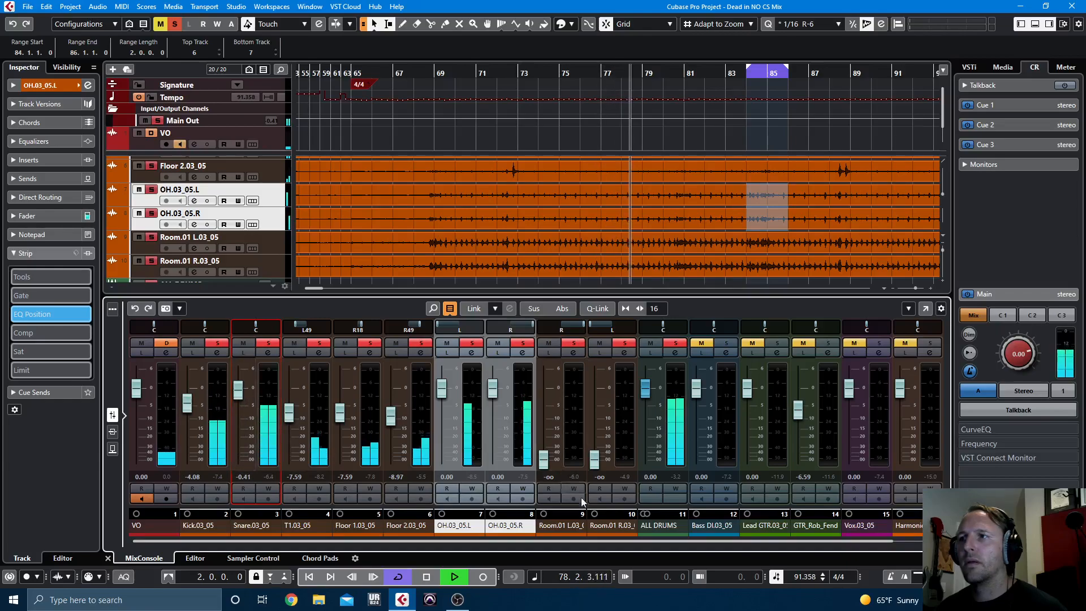
drag(238, 389, 238, 394)
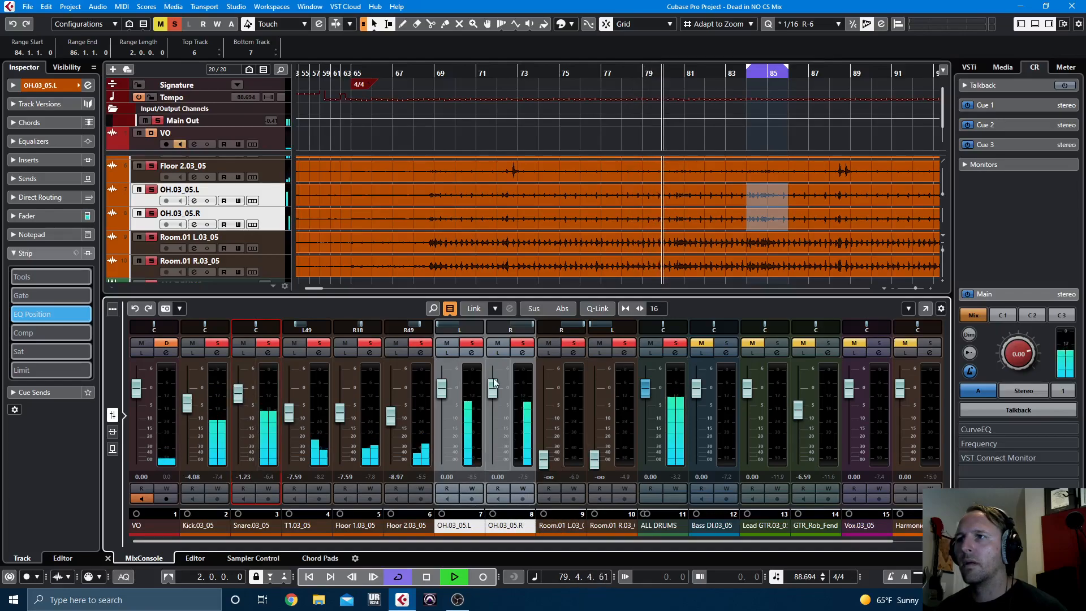
drag(494, 387, 494, 396)
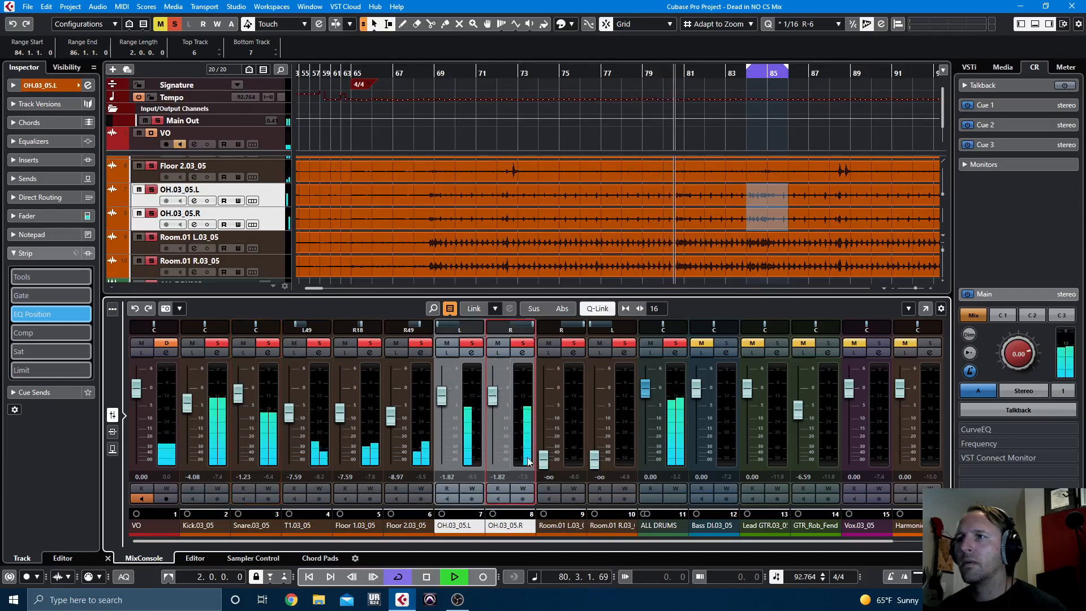
Step: Raise both room faders together to -16.5 dB, and bring the soloed Bass DI in at -11.1 dB
click(563, 526)
ctrl+click(603, 527)
drag(594, 459, 598, 426)
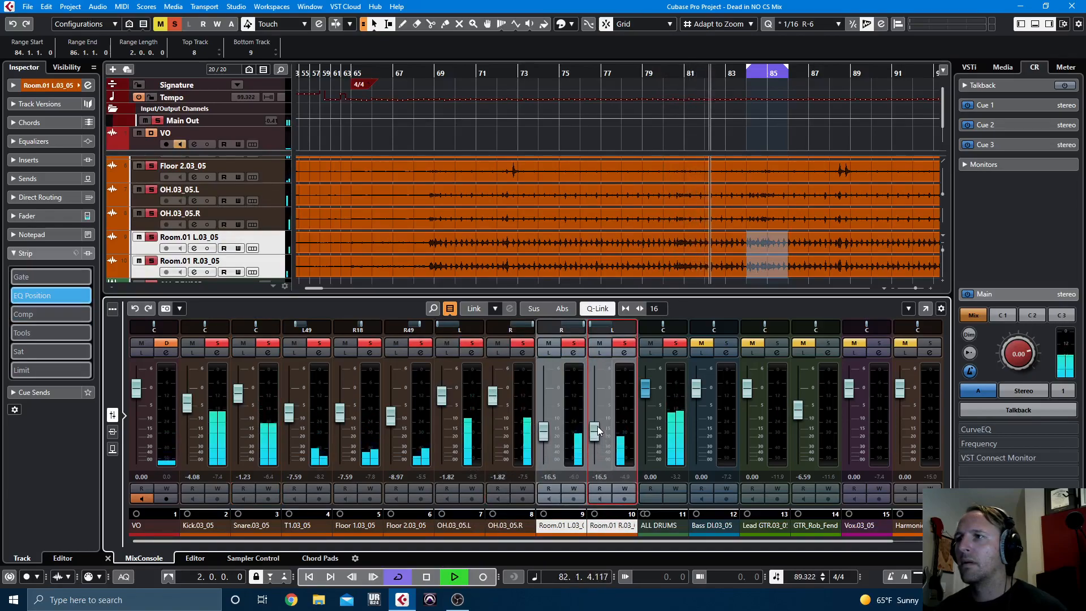
drag(701, 395, 702, 427)
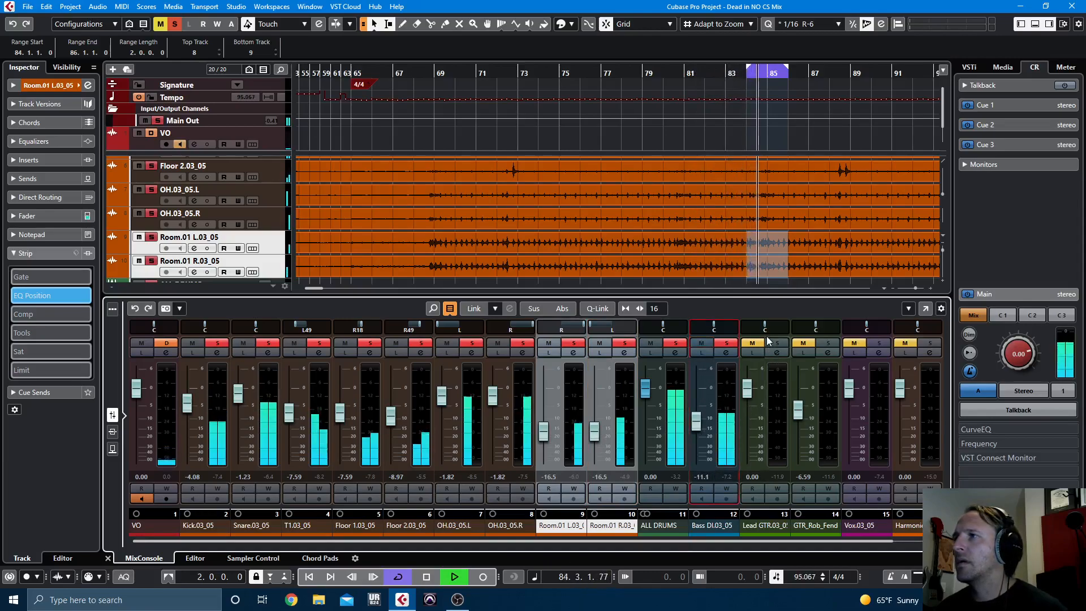
Step: Pan Lead GTR to R69, and solo the Fender guitar panned to L61 at -7.88 dB with loop playback turned off
drag(766, 328, 801, 328)
click(803, 342)
drag(798, 408, 798, 412)
key(KP_Divide)
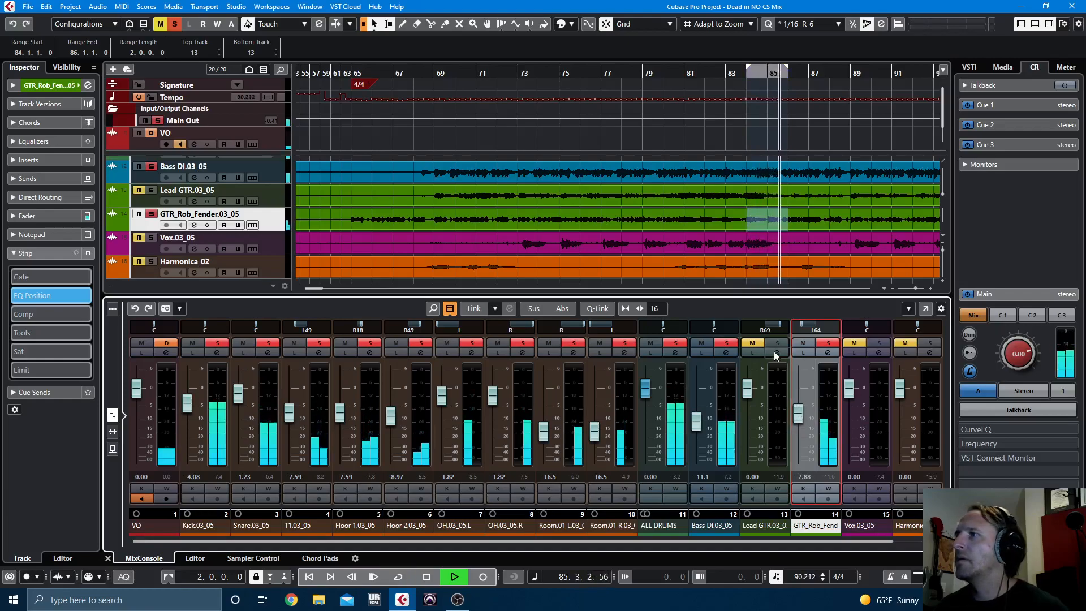
drag(806, 328, 807, 328)
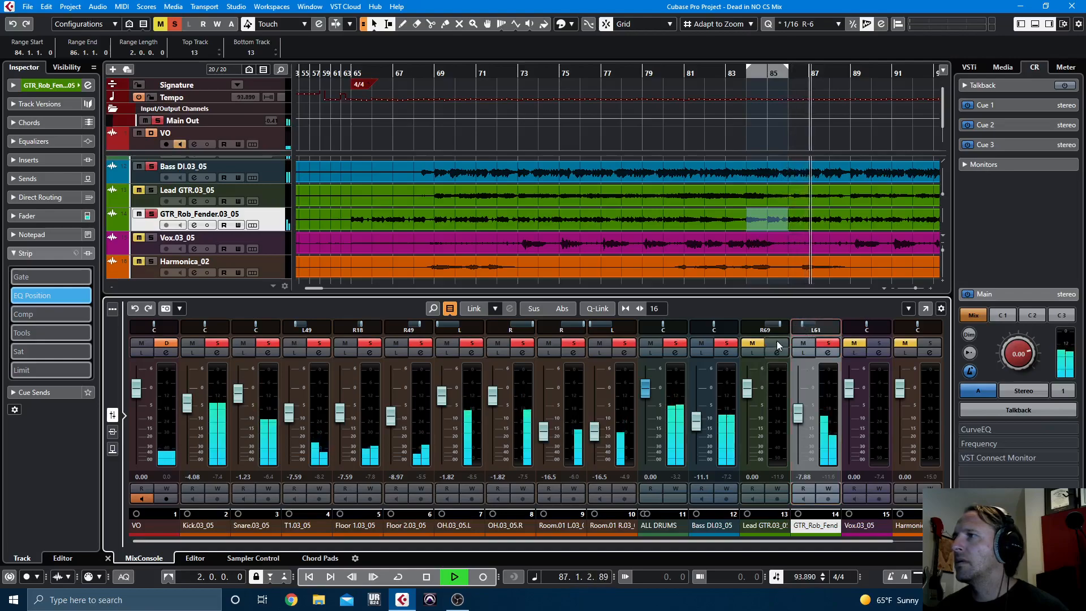
Step: Solo Lead GTR, set it to R54 and -0.68 dB against the band, and clear all mutes and solos
click(776, 343)
drag(747, 389, 747, 395)
drag(781, 329, 775, 331)
drag(748, 395, 747, 391)
click(160, 24)
click(175, 24)
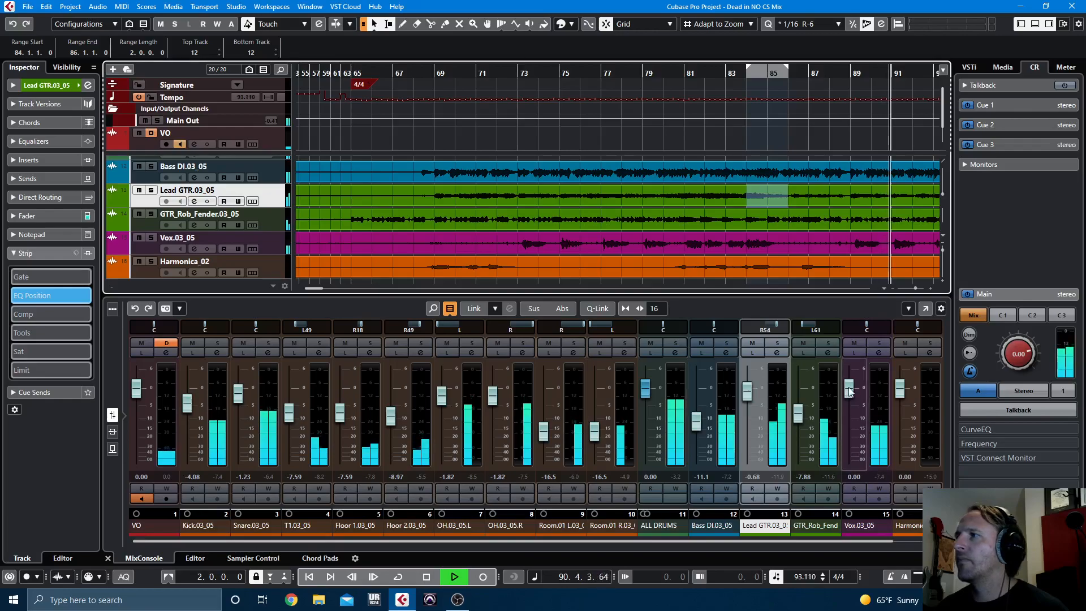
Step: During playback, pull Harmonica fully down, and balance Vox at -2.97 dB, Bass DI at -10.1 dB and the Fender guitar at -7.46 dB
drag(851, 390, 851, 397)
drag(900, 389, 900, 469)
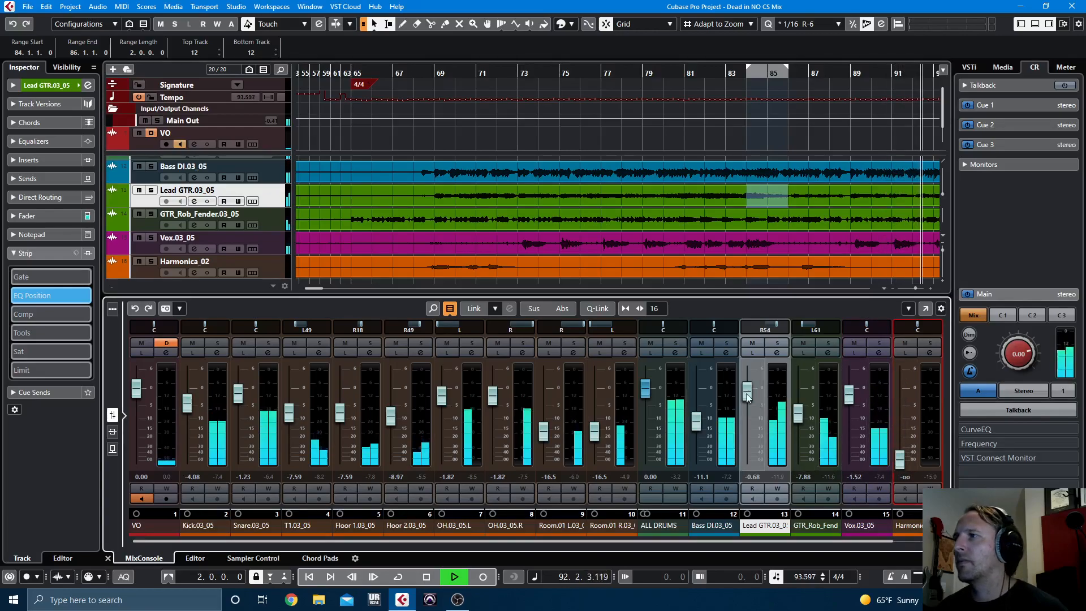
click(697, 424)
drag(698, 426, 697, 423)
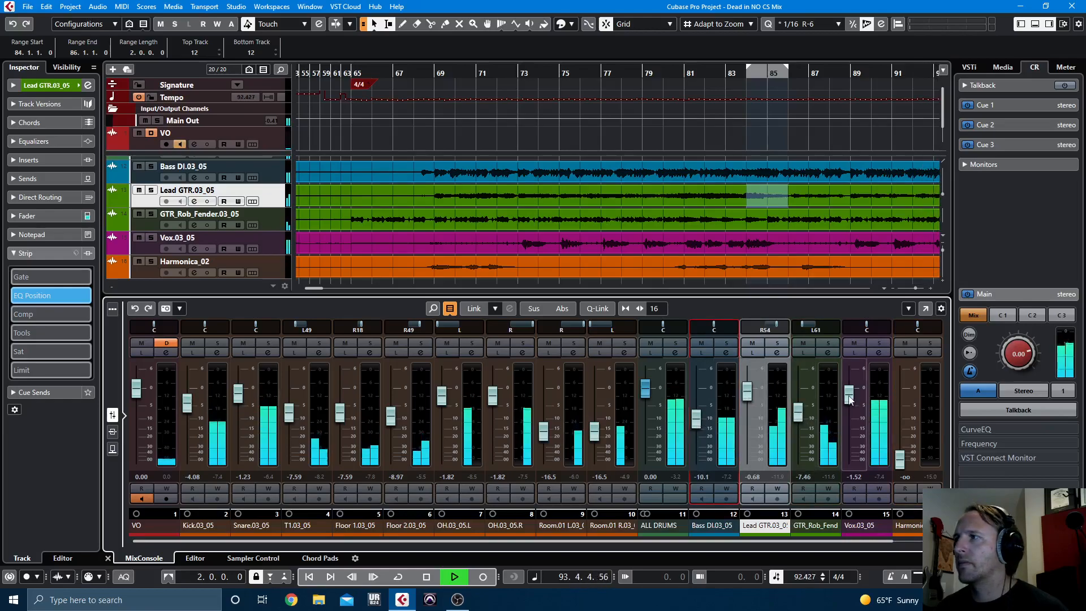
key(g)
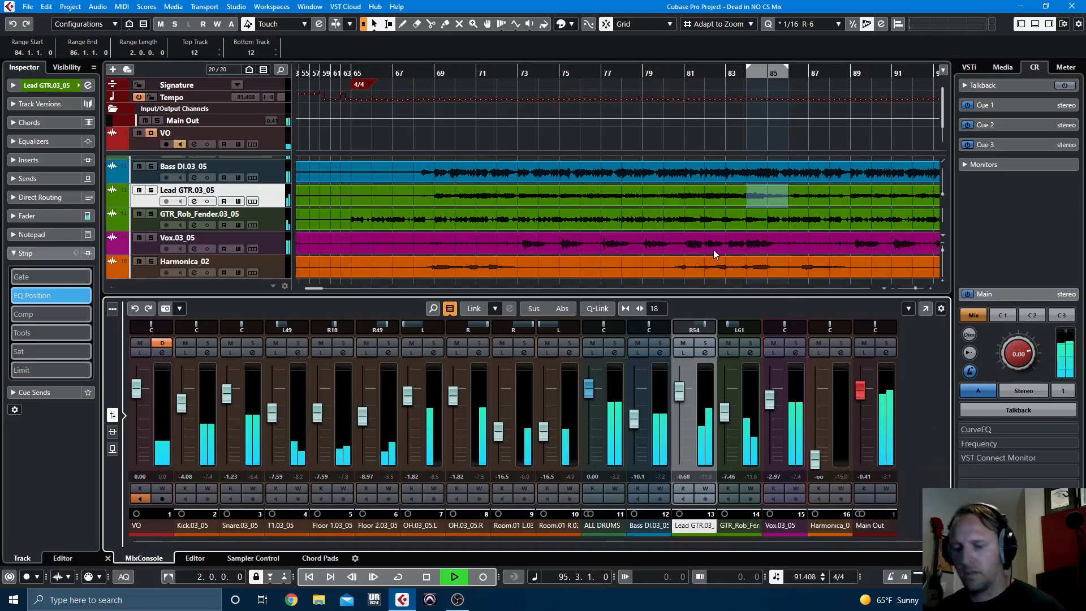
key(g)
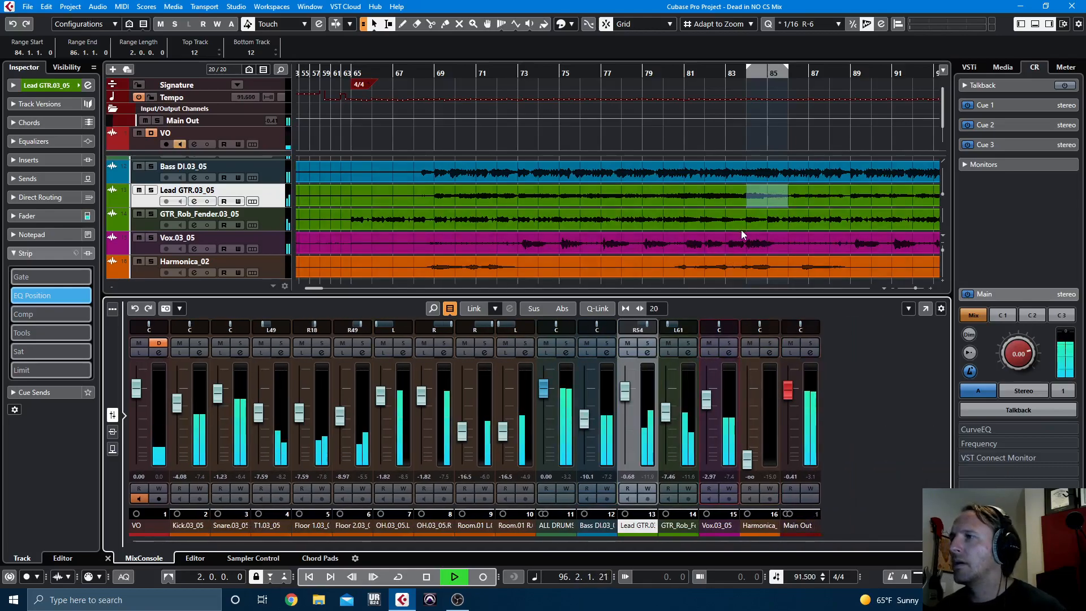
Step: Bring Harmonica into the mix at -2.79 dB and pan it to R14
key(h)
key(h)
click(838, 142)
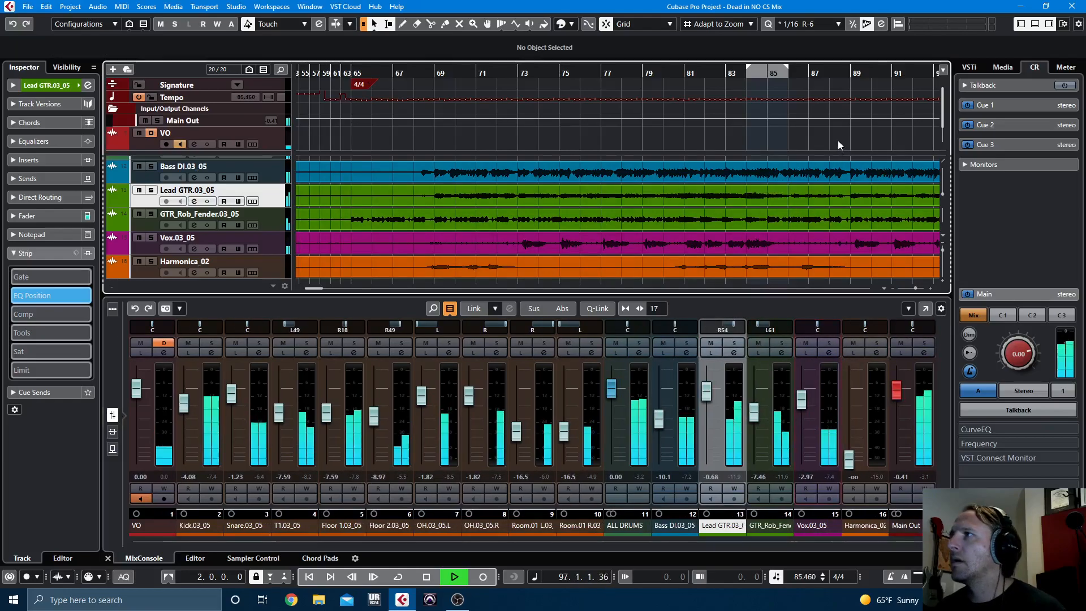
key(g)
key(g)
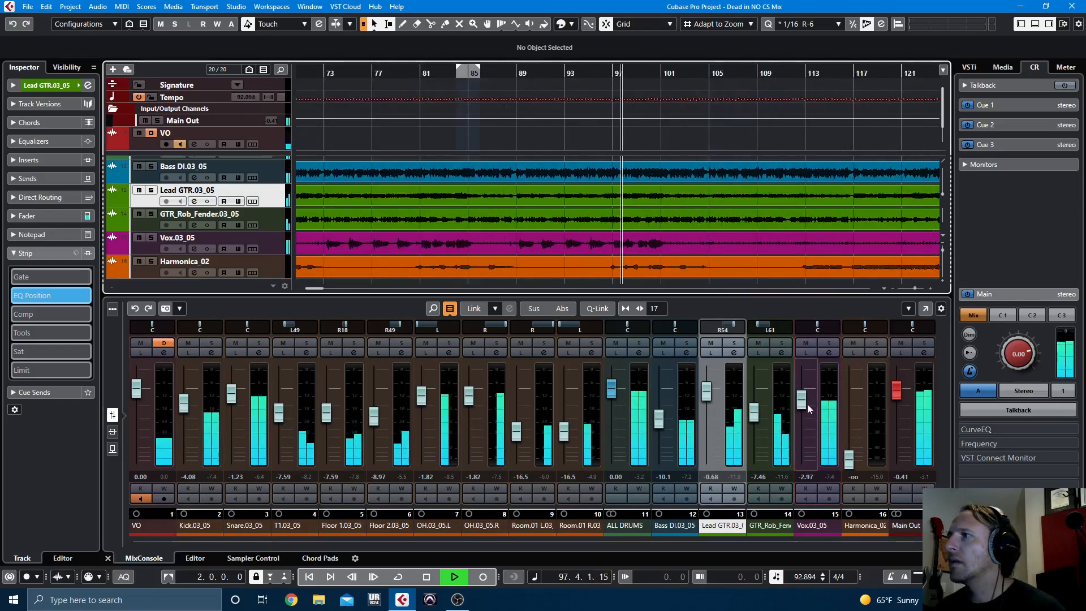
drag(850, 460, 854, 414)
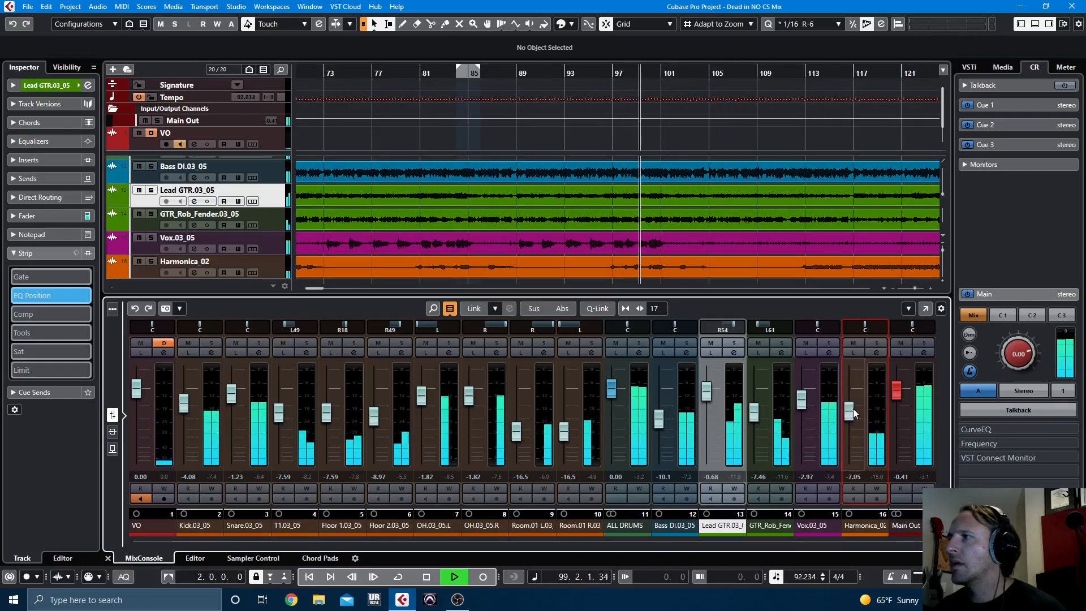
drag(854, 415, 855, 401)
drag(865, 326, 869, 326)
drag(850, 399, 851, 393)
Step: Set Lead GTR to 0.00 dB, pan it to R38, and stop playback
drag(707, 391, 707, 390)
drag(733, 325, 730, 326)
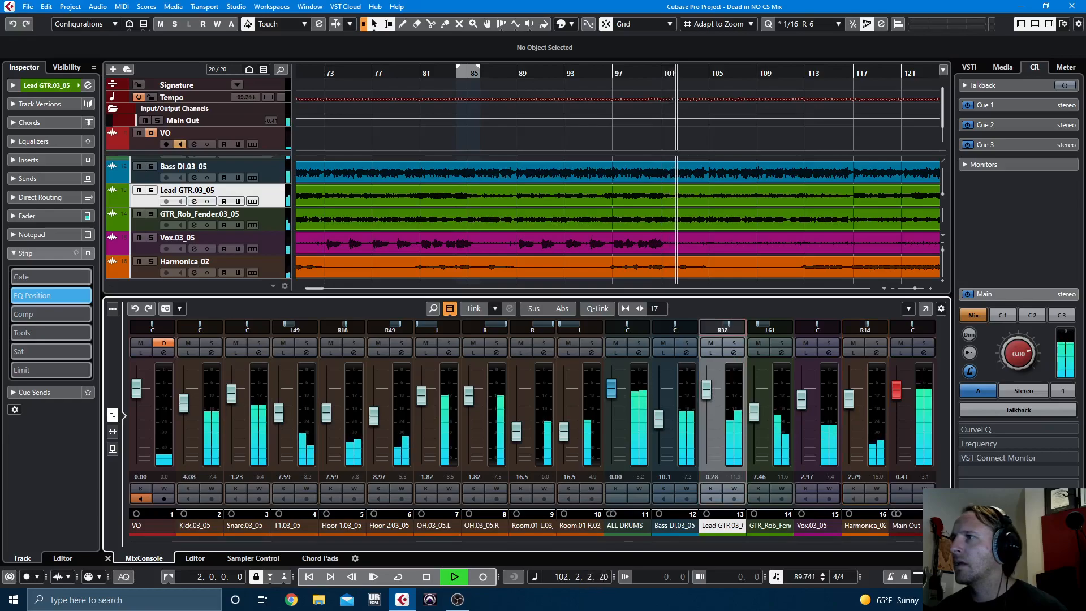
drag(708, 390, 707, 390)
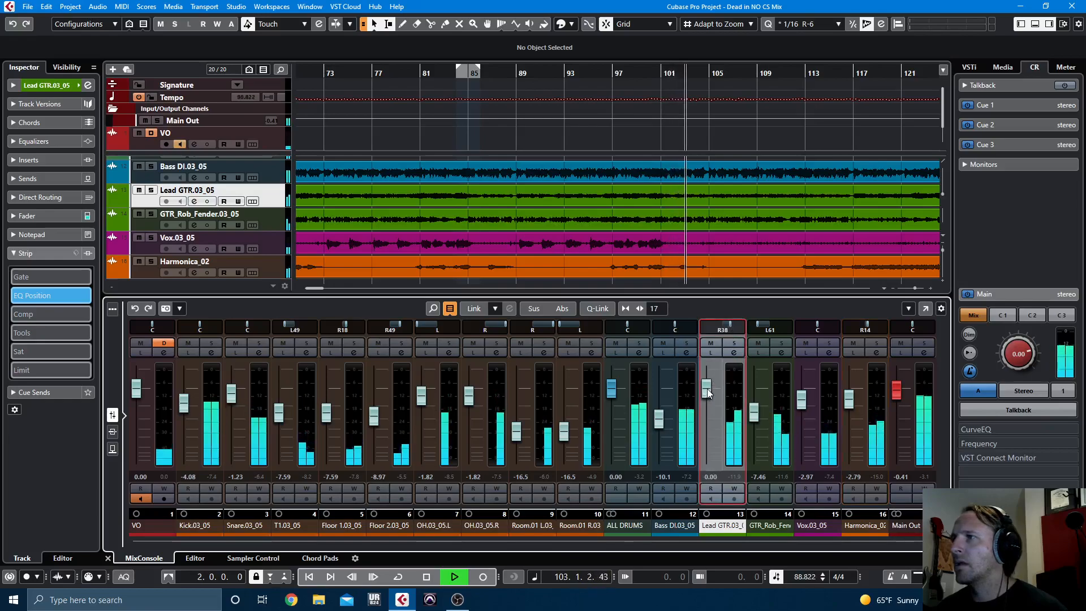
key(space)
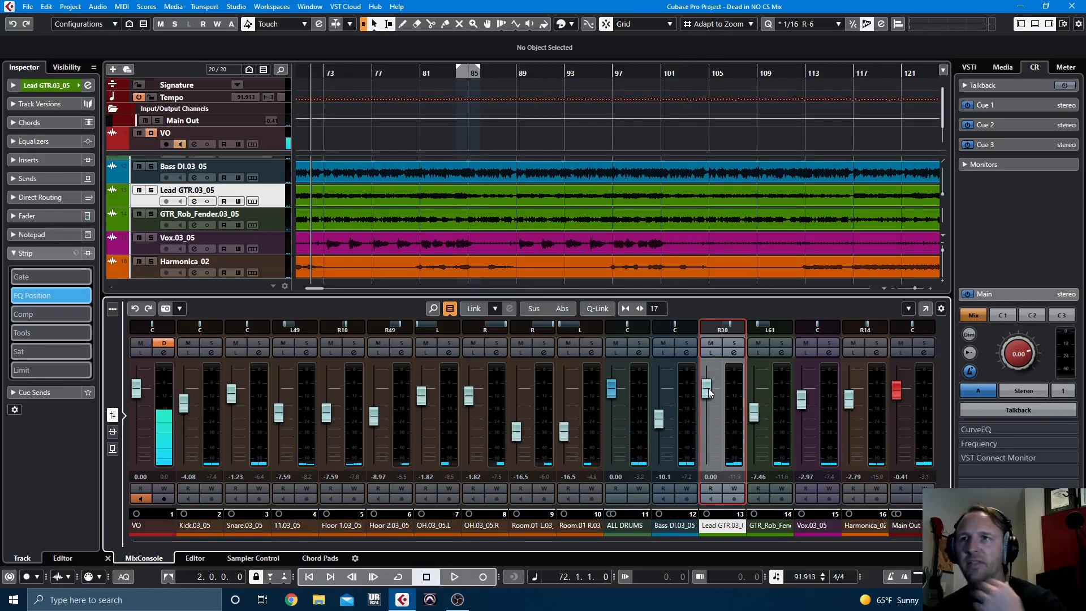
click(213, 353)
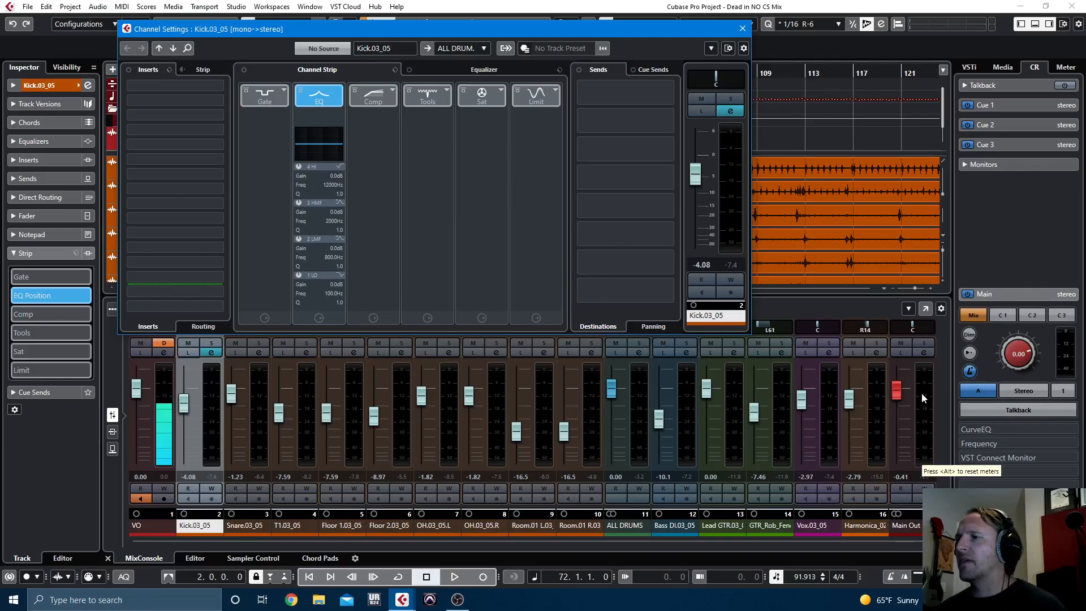
key(alt+Tab)
key(alt+Tab)
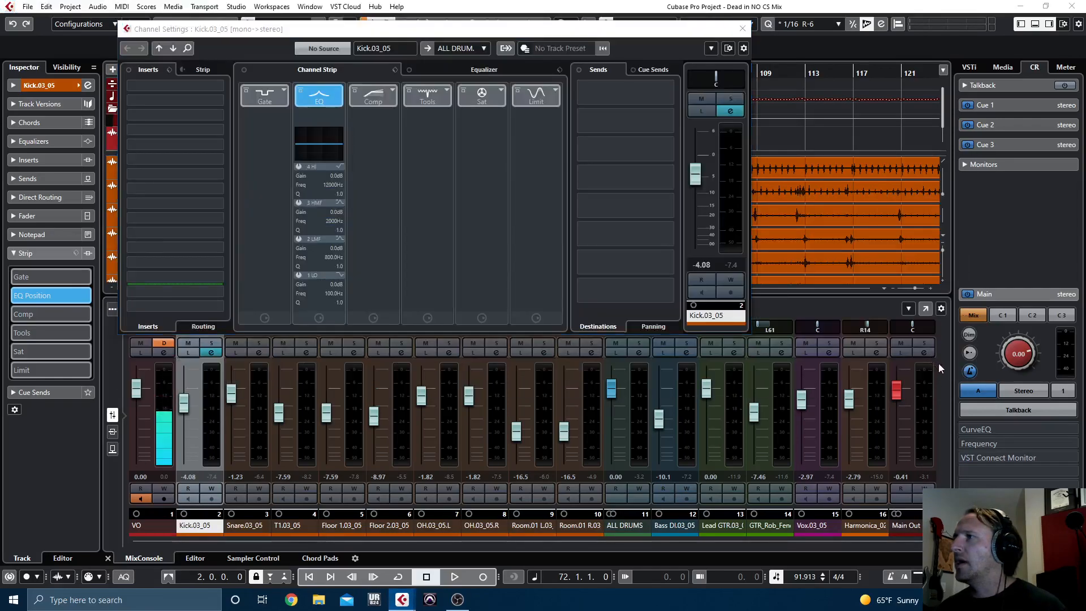
key(alt+Tab)
key(alt+Tab)
click(946, 361)
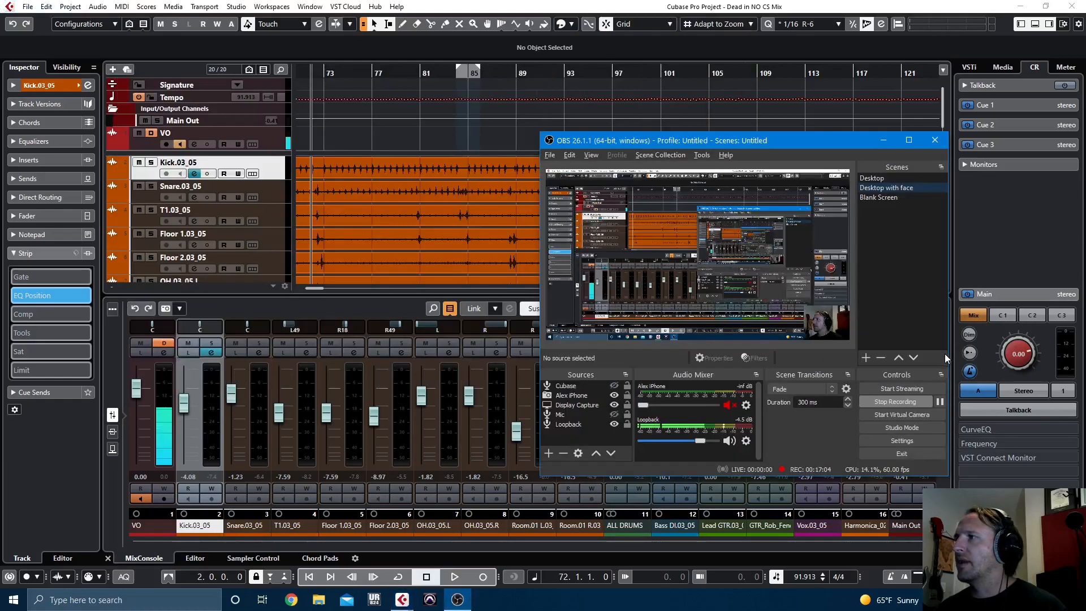
key(alt+Tab)
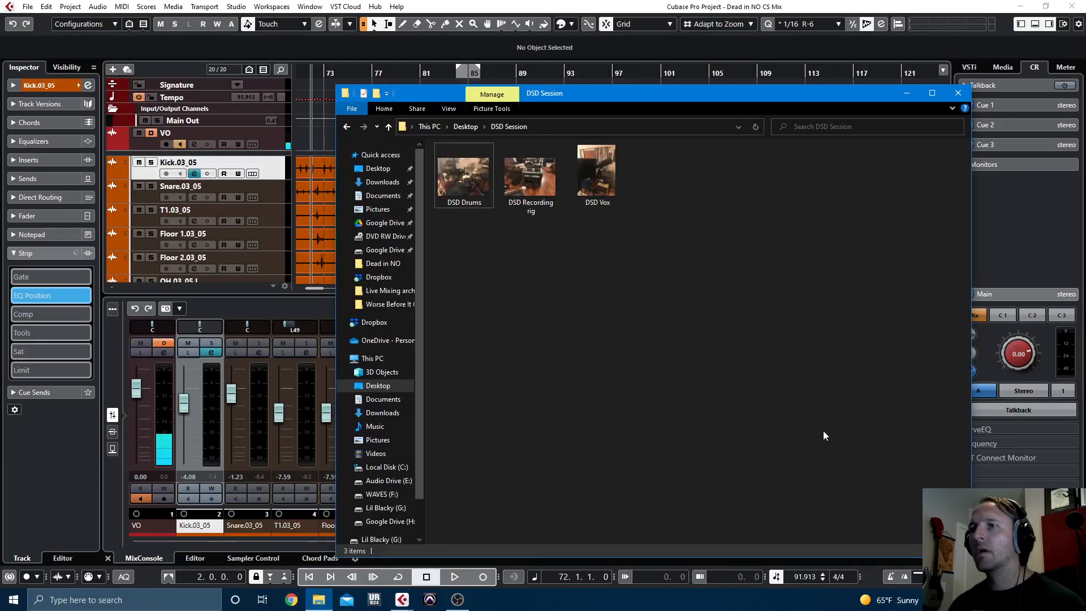
key(alt+Tab)
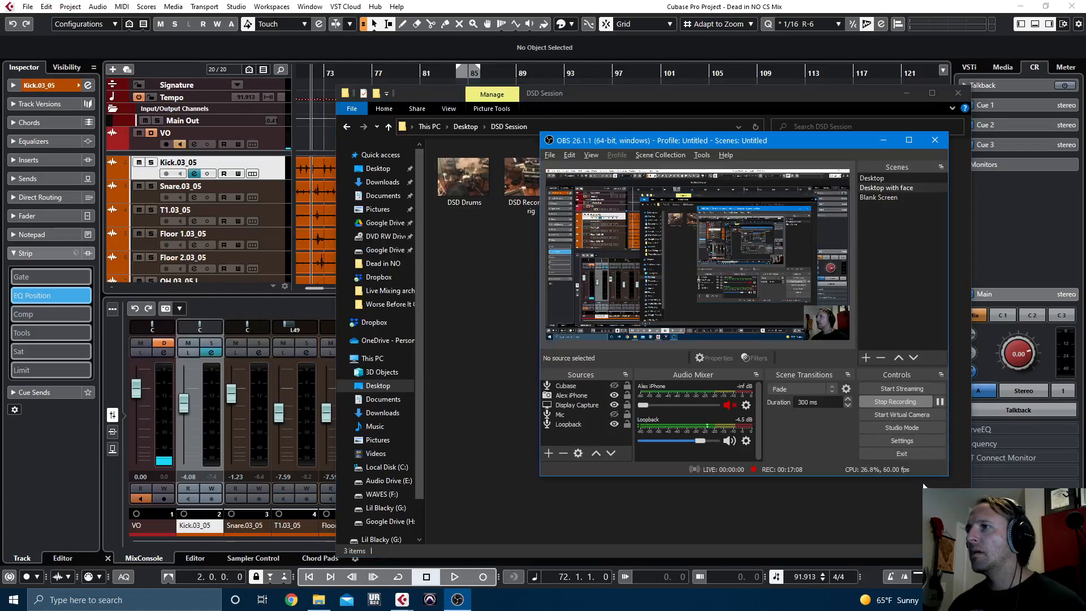
click(766, 514)
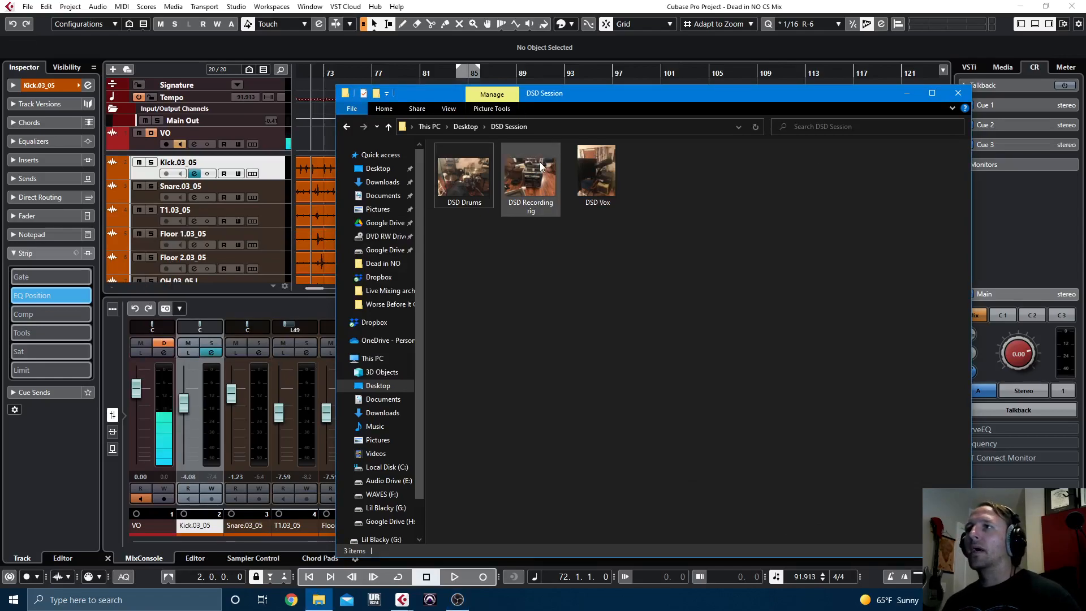
Step: View the DSD Recording rig and DSD Vox photos in turn, closing each one
click(534, 192)
double_click(535, 189)
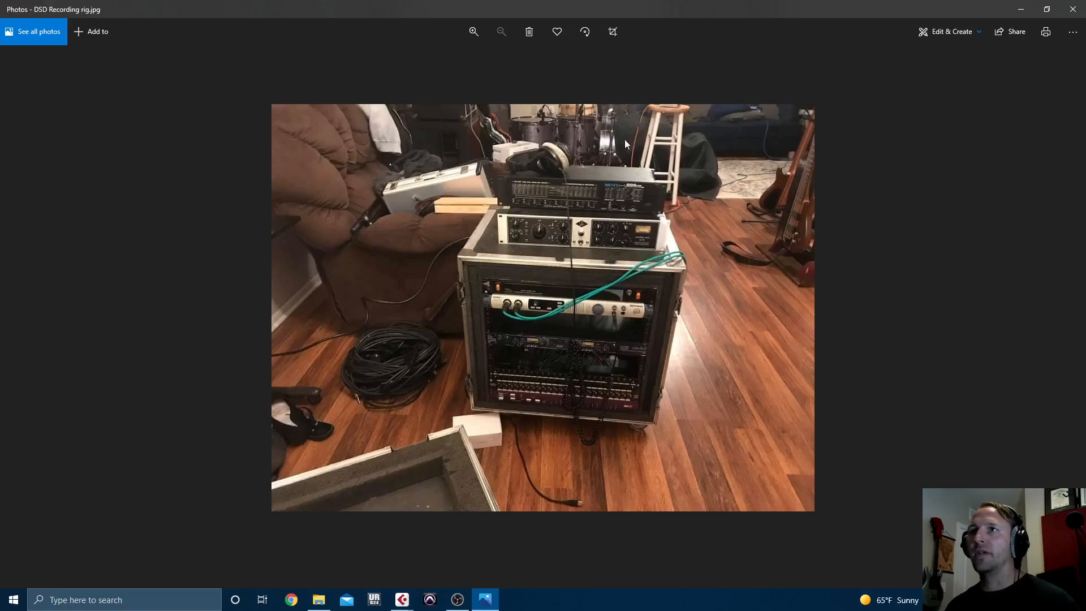
click(1073, 9)
double_click(602, 184)
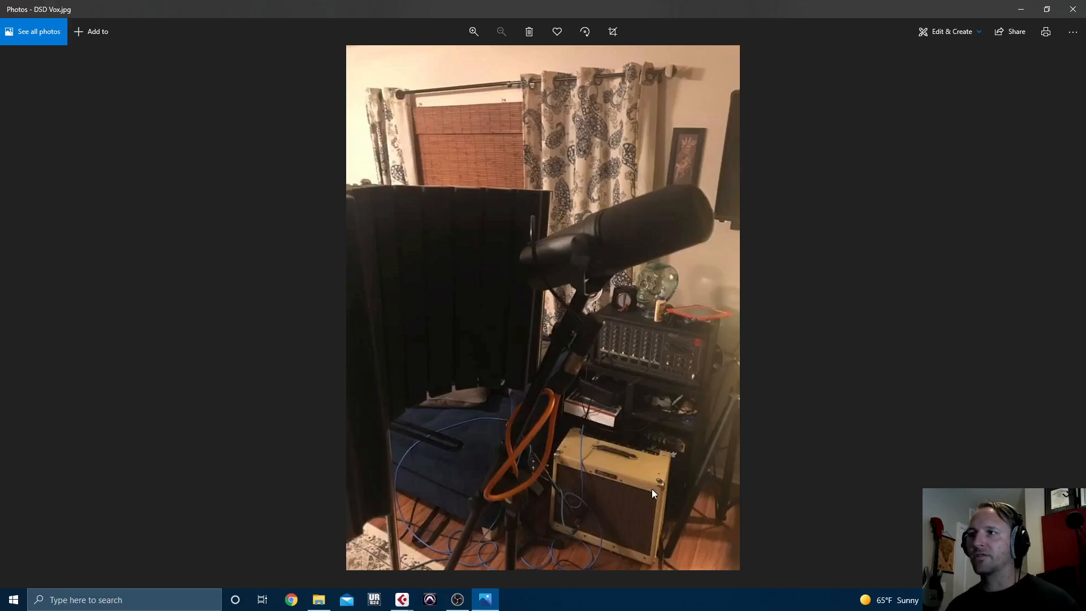
click(1073, 9)
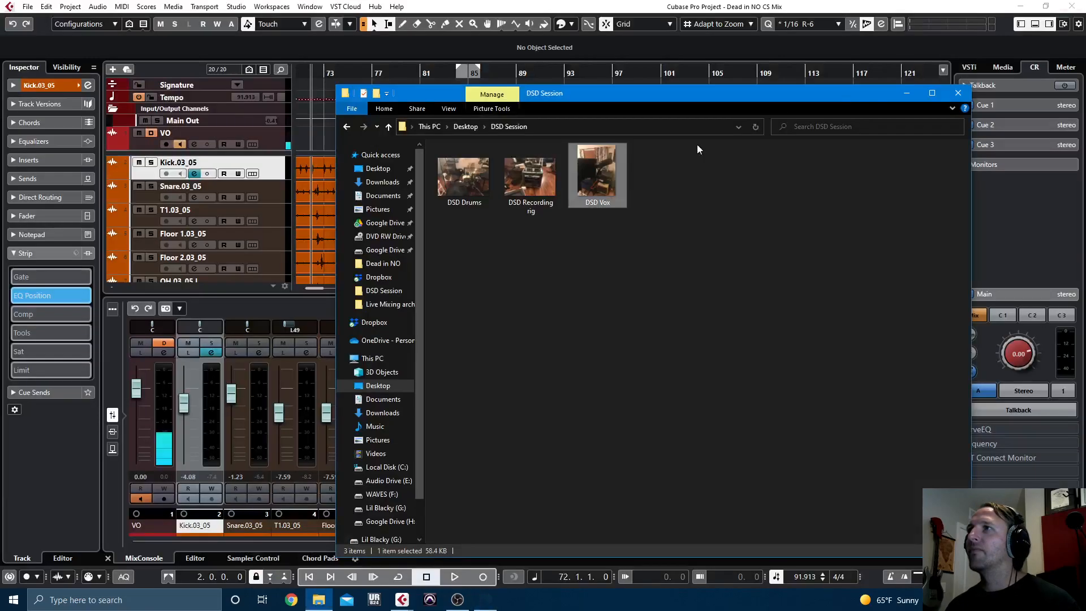
Step: View the DSD Drums photo, close it along with the folder and OBS windows, and return to the Cubase project
click(464, 169)
double_click(464, 169)
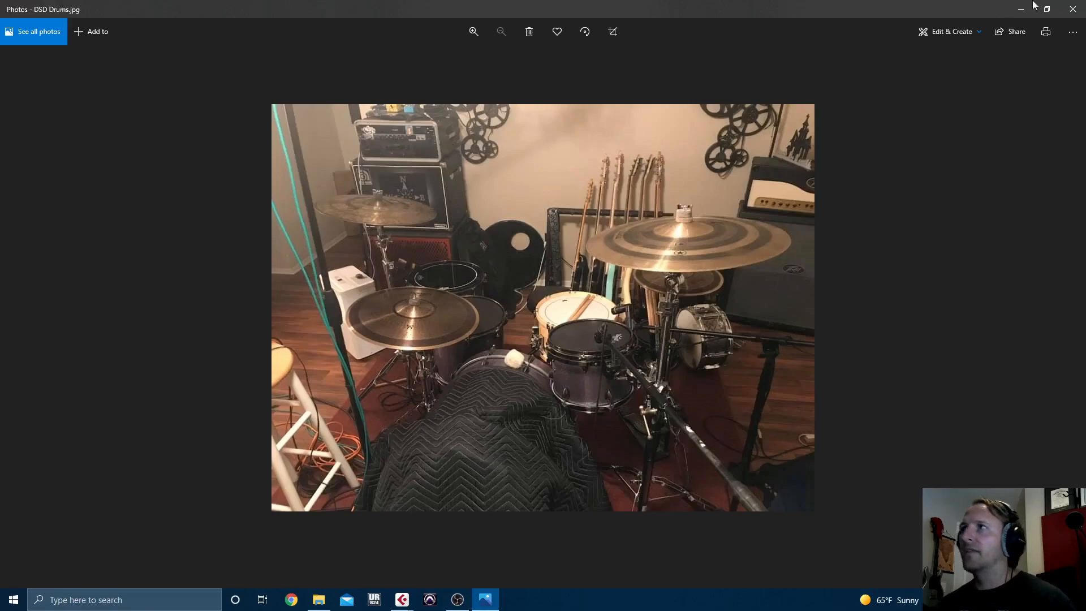
click(1073, 10)
click(960, 95)
click(936, 140)
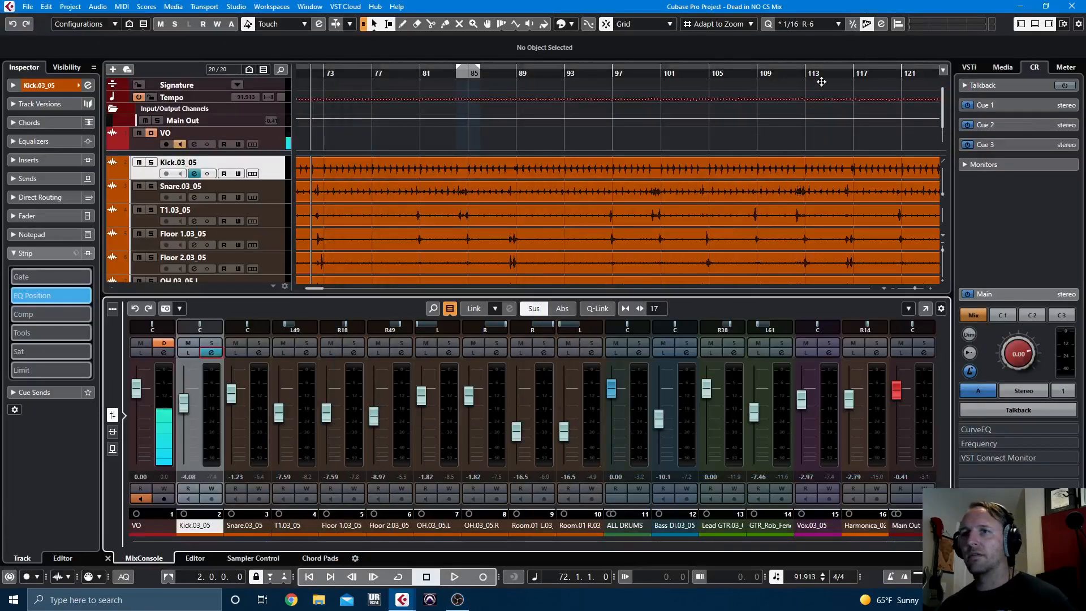
Step: Solo the Kick, add a Noise Gate to its channel strip, and tune the gate's sidechain filter to 77 Hz while listening to it
click(214, 355)
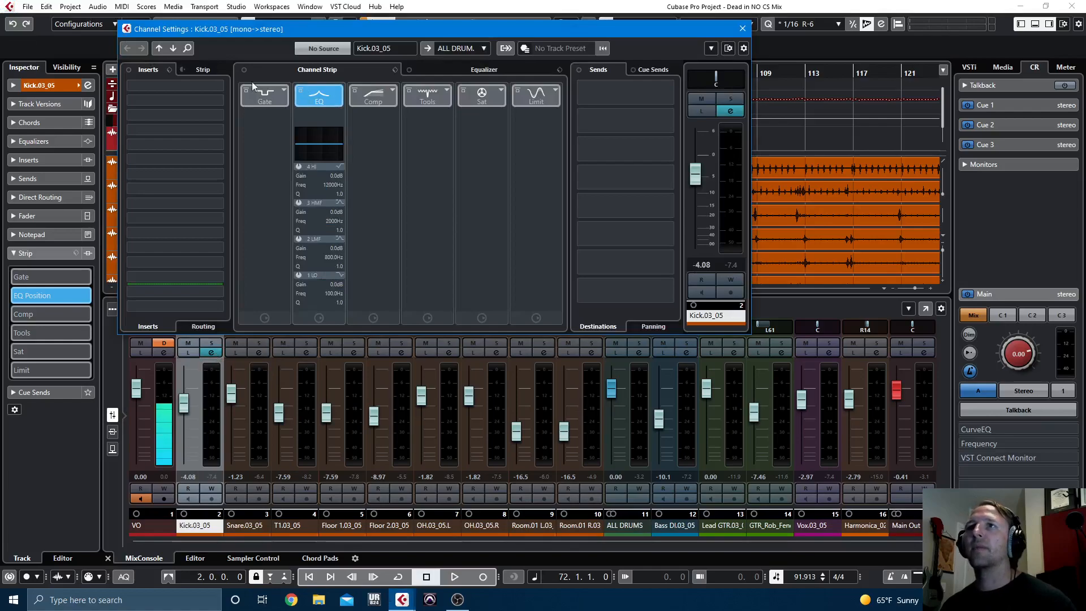
click(211, 343)
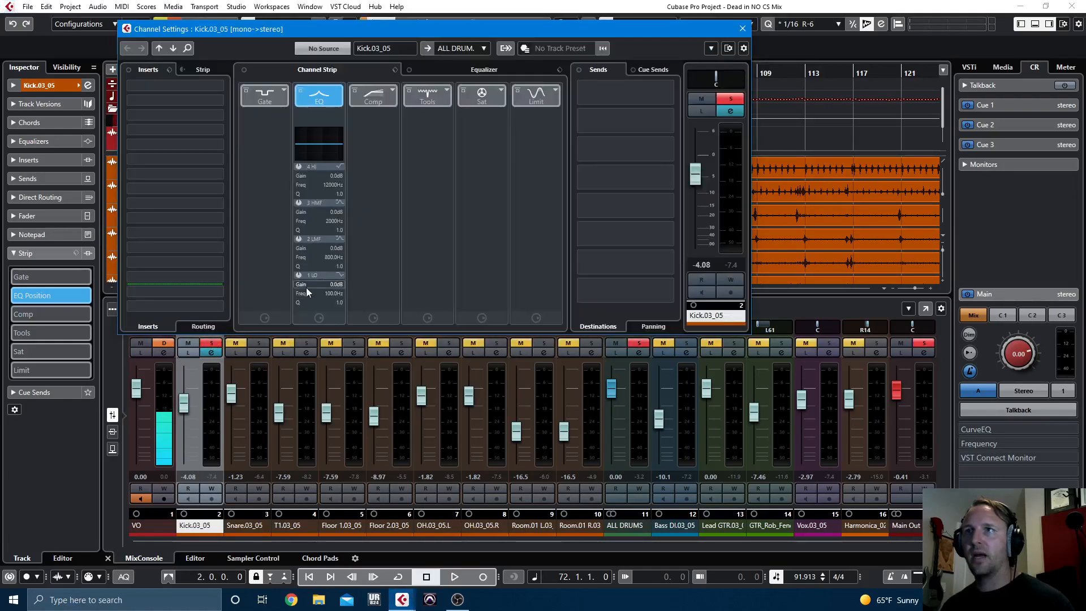
click(249, 91)
click(264, 96)
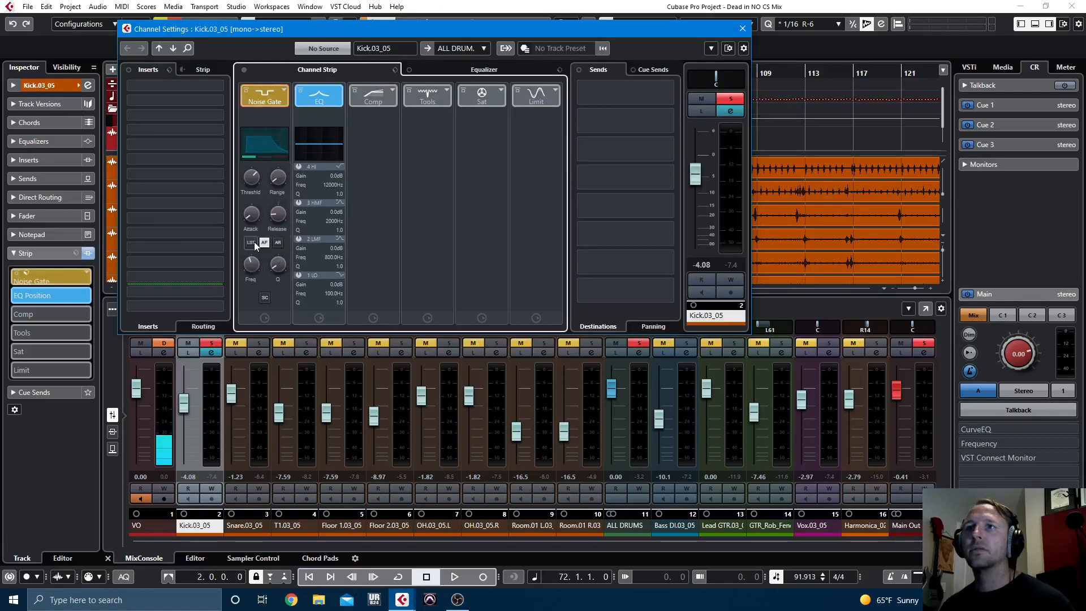
key(space)
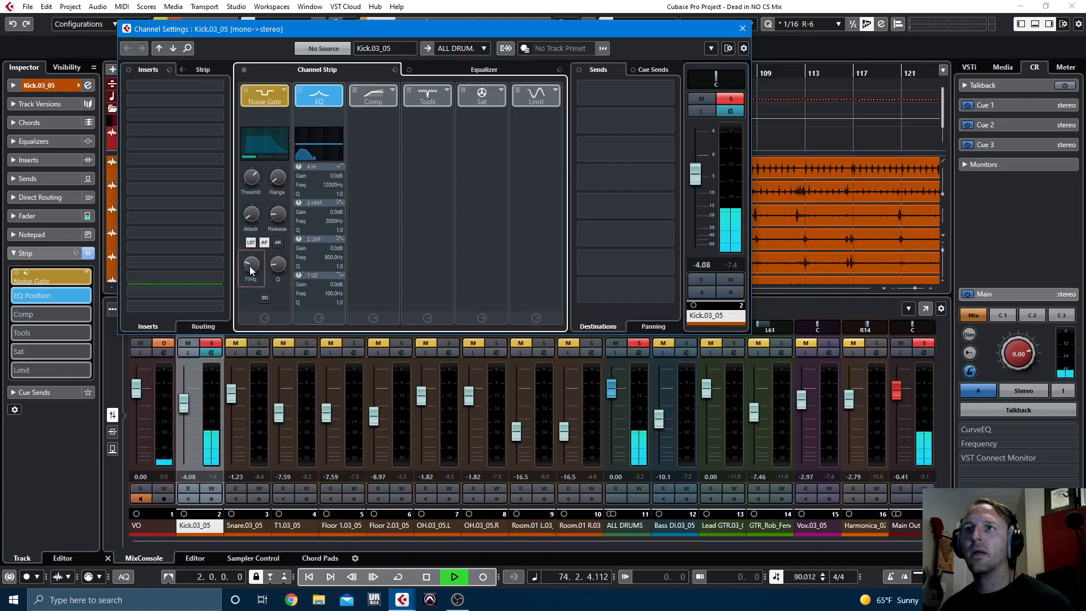
key(space)
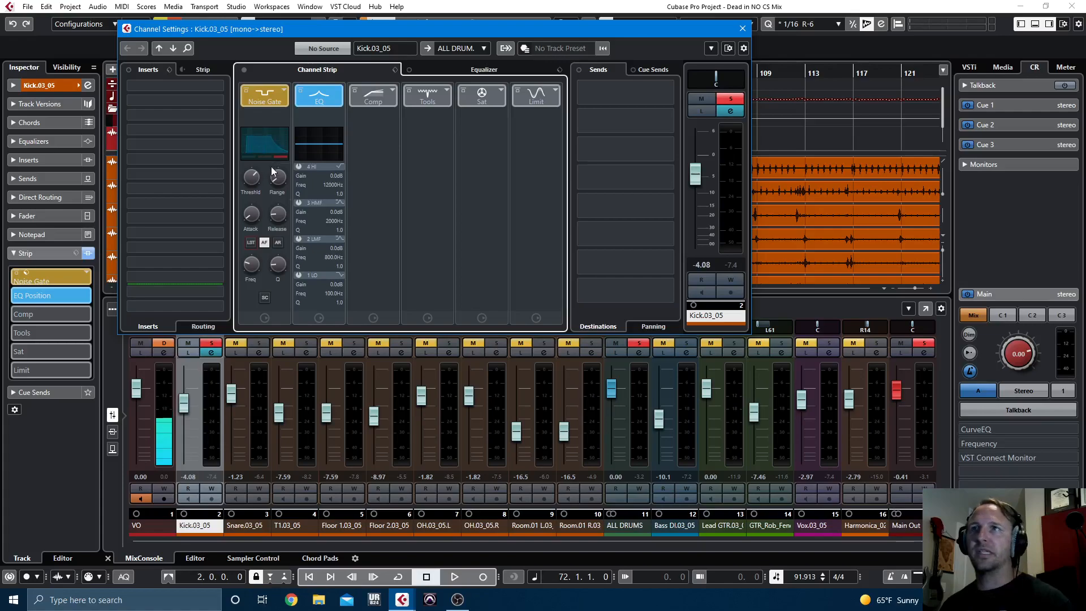
Step: Adjust the Kick gate's threshold during playback, and compare the sound with the gate bypassed and active
key(space)
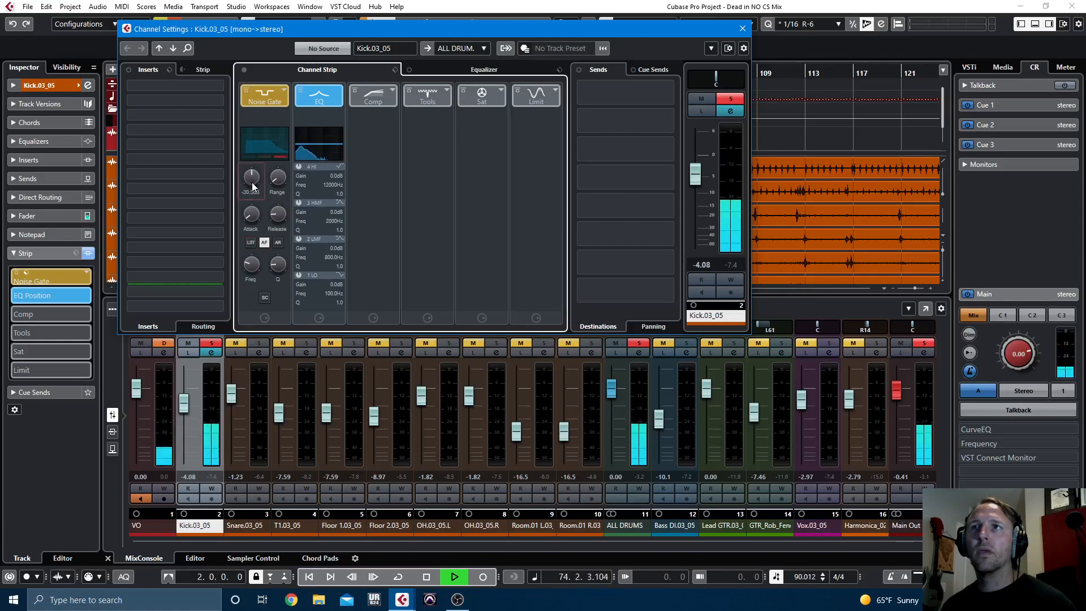
click(246, 90)
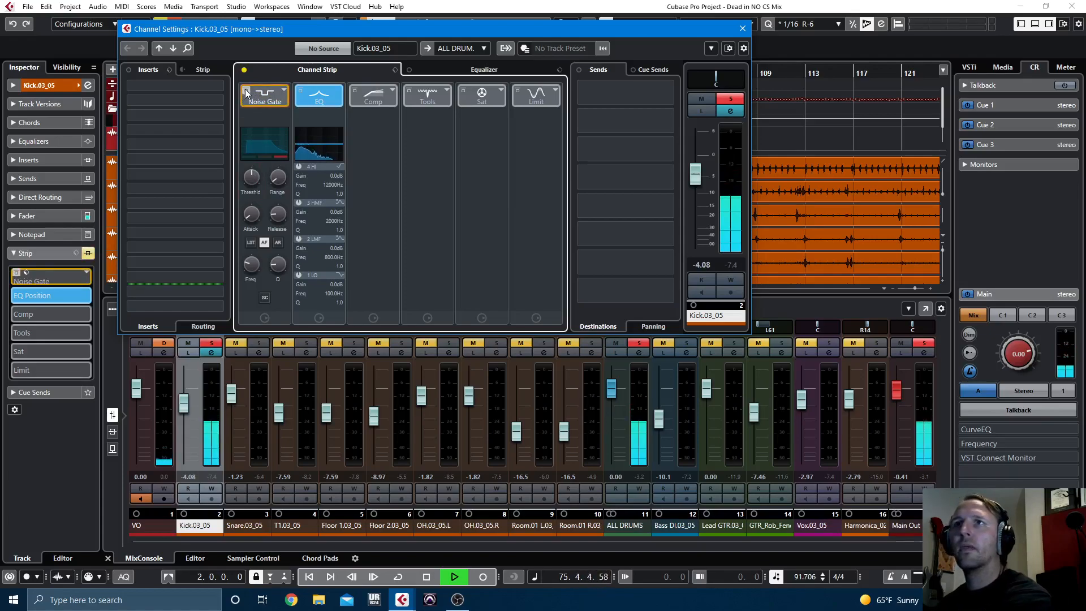
click(247, 93)
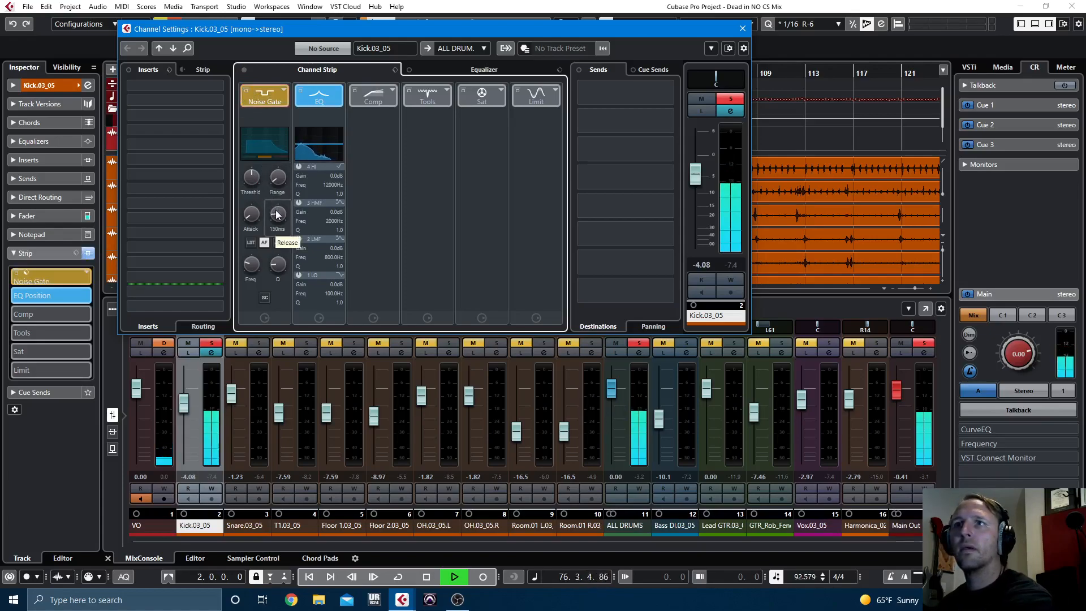
key(space)
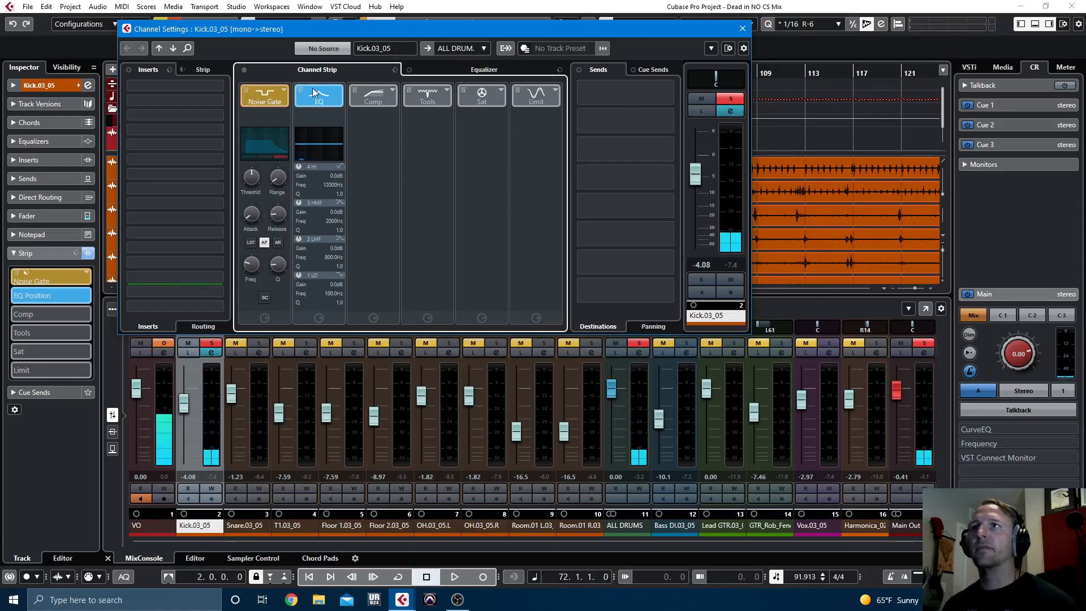
Step: Enable the 12 dB low cut on the Kick's equalizer and adjust its cutoff below the kick's fundamental during playback
click(440, 69)
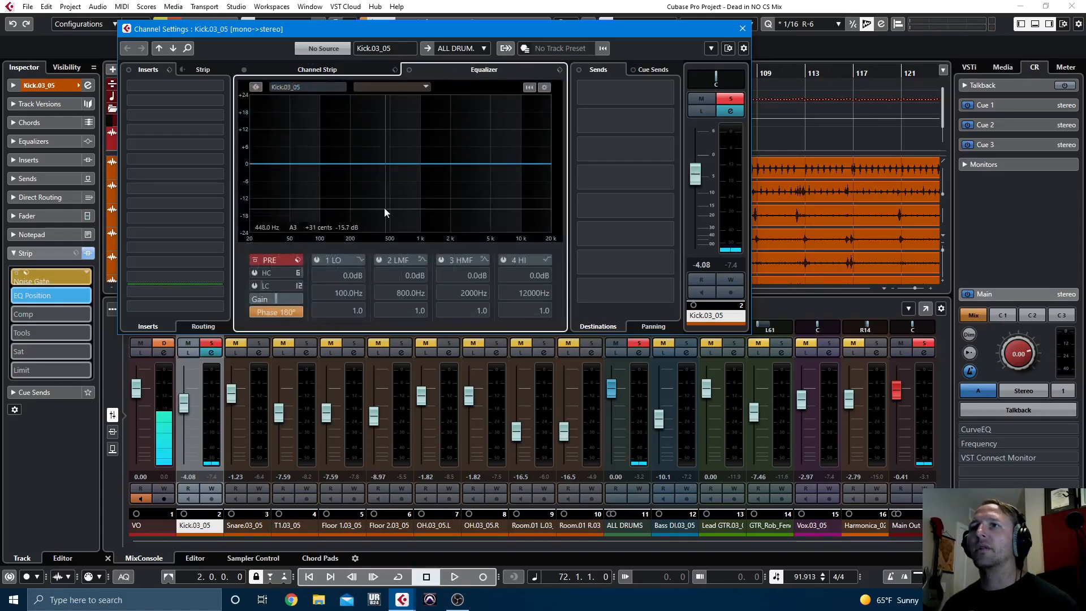
click(254, 286)
key(space)
mouse_move(263, 286)
mouse_down()
mouse_move(254, 283)
mouse_move(275, 287)
mouse_up()
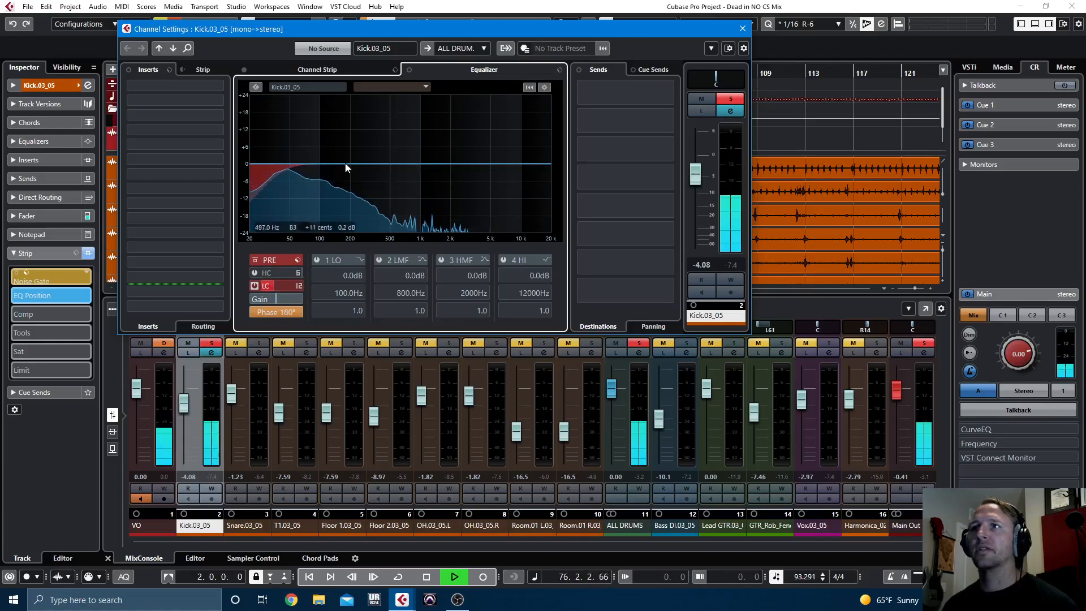
Step: Boost the Kick's high EQ band 16.1 dB at 3054 Hz and cut the high-mid band 11.6 dB at 679 Hz, comparing that cut off and on
drag(515, 164, 485, 136)
drag(484, 136, 469, 117)
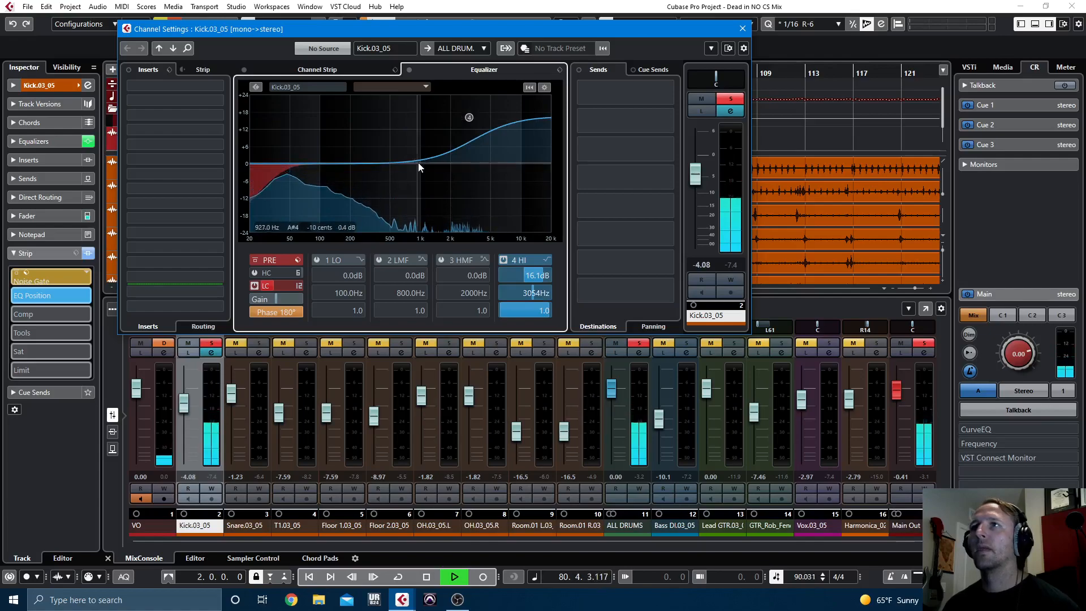
drag(418, 162, 403, 198)
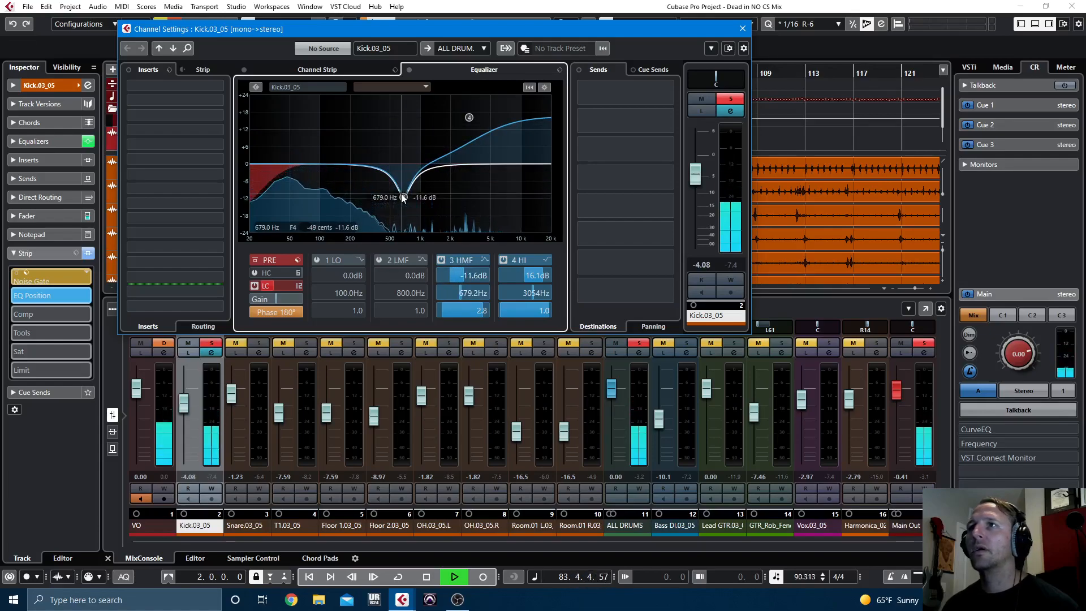
click(440, 261)
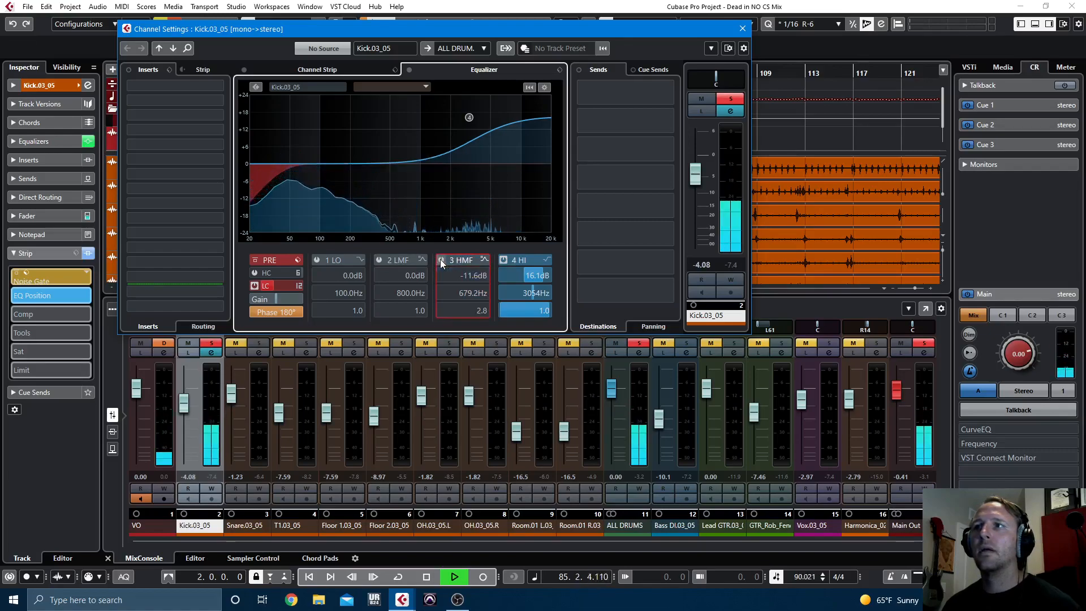
click(440, 259)
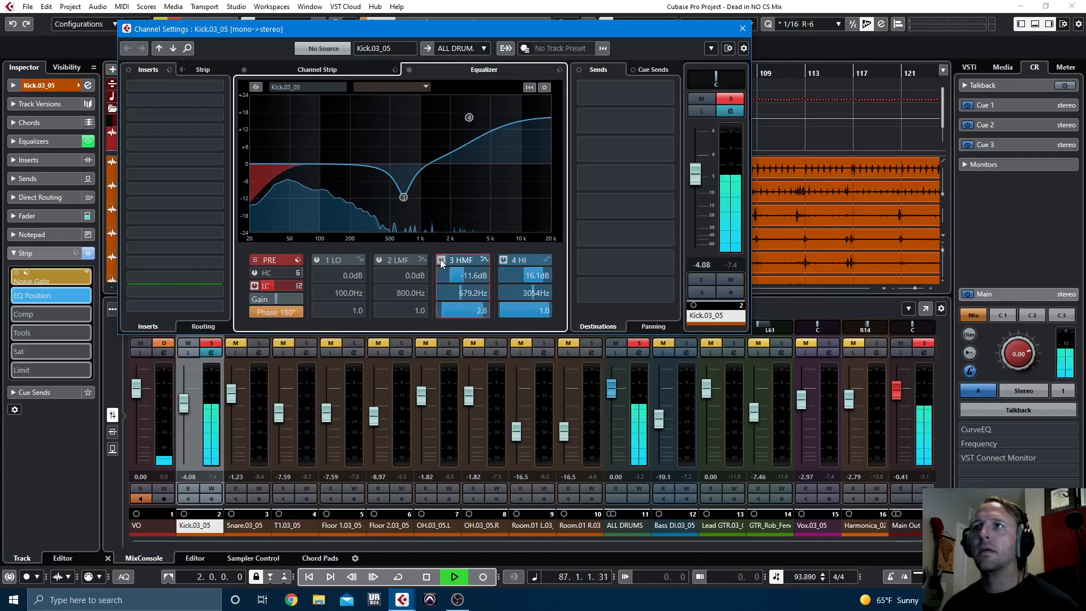
Step: Cut the Kick's low-mid band 8.9 dB at 244 Hz and low band 2.4 dB at 118 Hz, comparing with the equalizer bypassed
click(362, 166)
drag(362, 165, 360, 190)
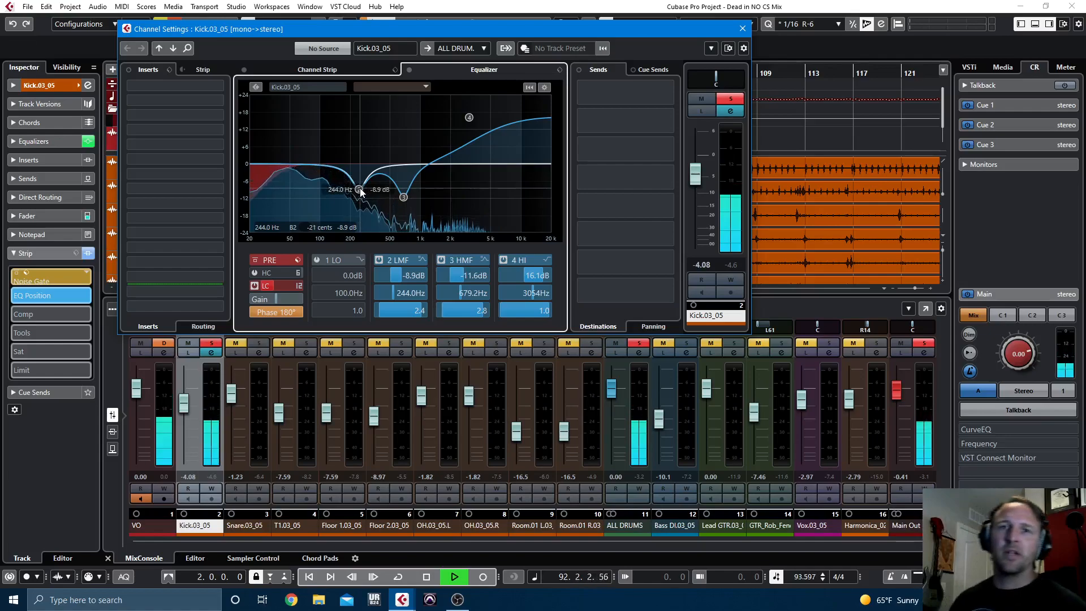
click(328, 171)
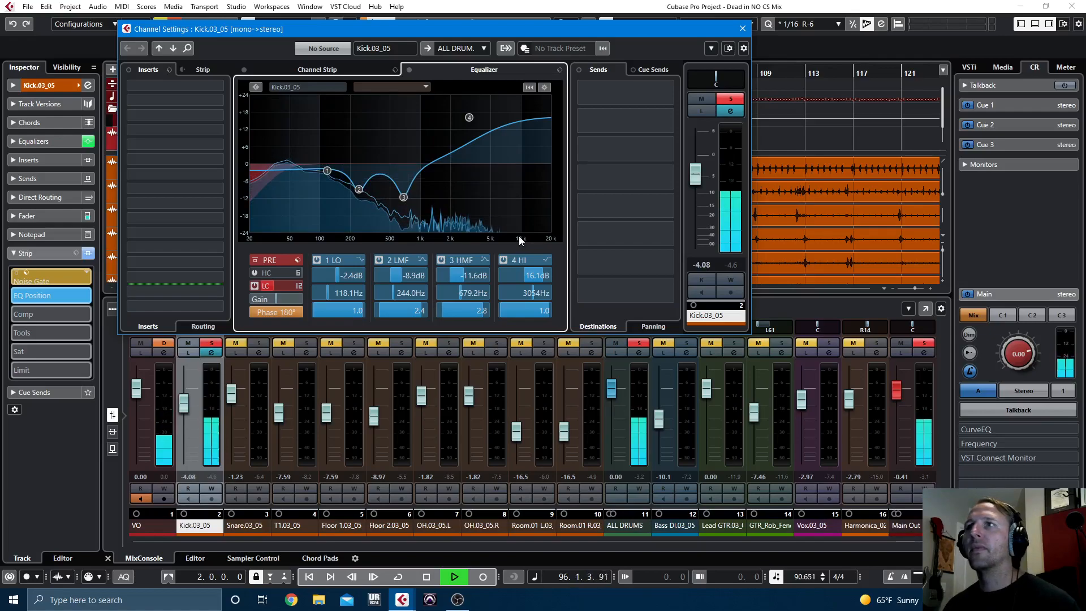
click(409, 69)
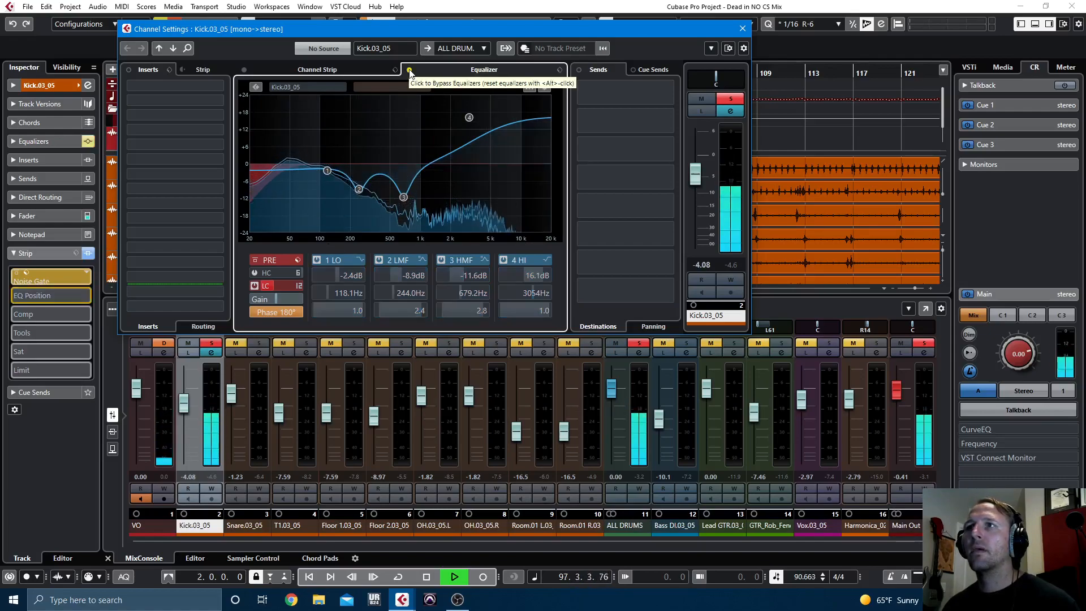
click(409, 69)
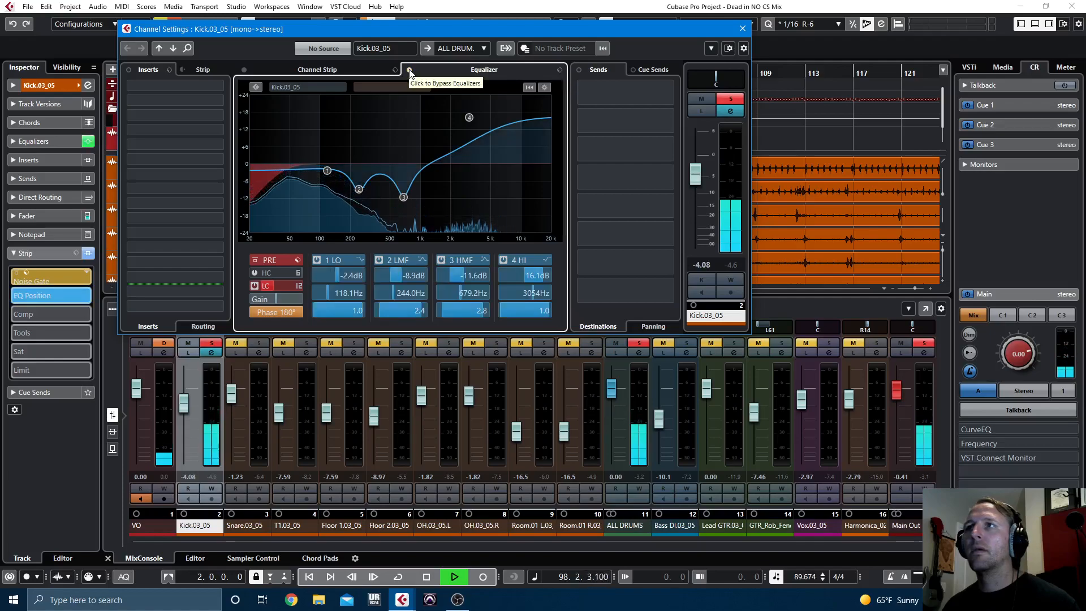
Step: Enable the high cut with a 6 dB slope on the Kick's equalizer and stop playback
click(254, 273)
click(289, 273)
drag(299, 272, 307, 275)
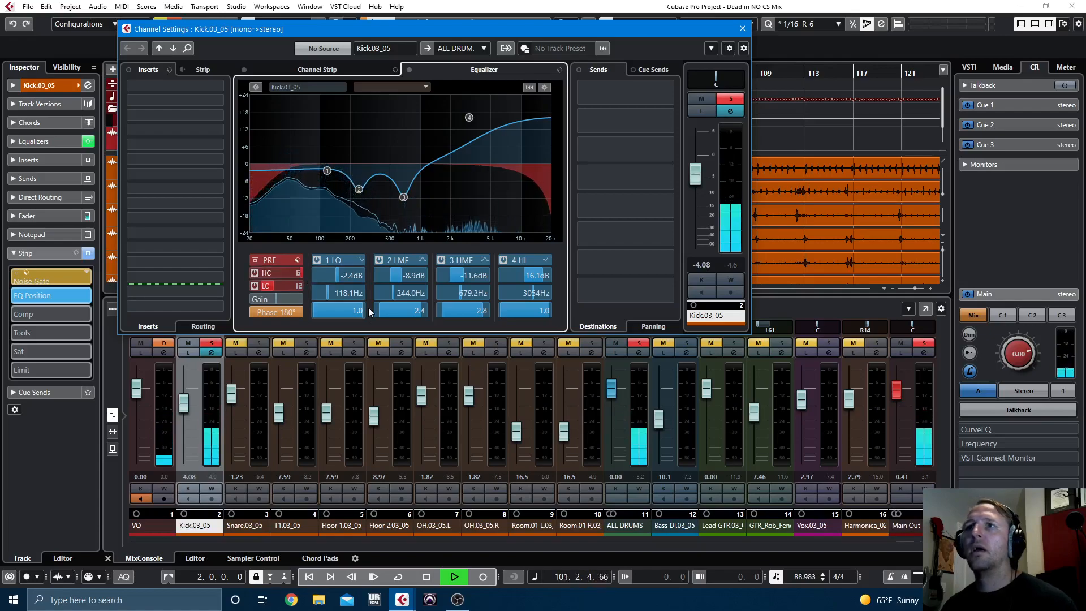
key(space)
click(320, 70)
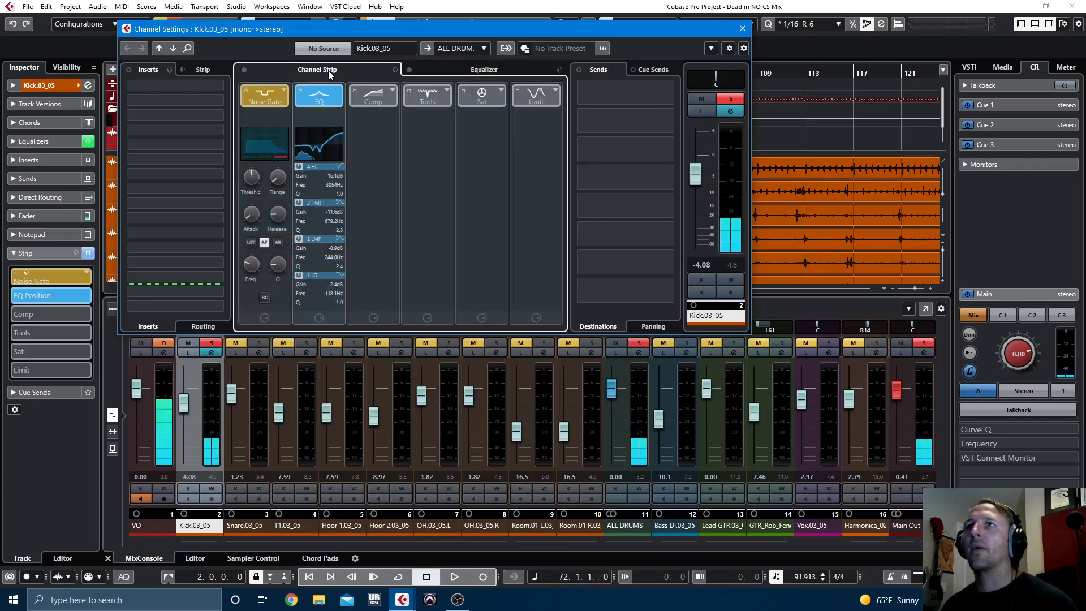
click(379, 98)
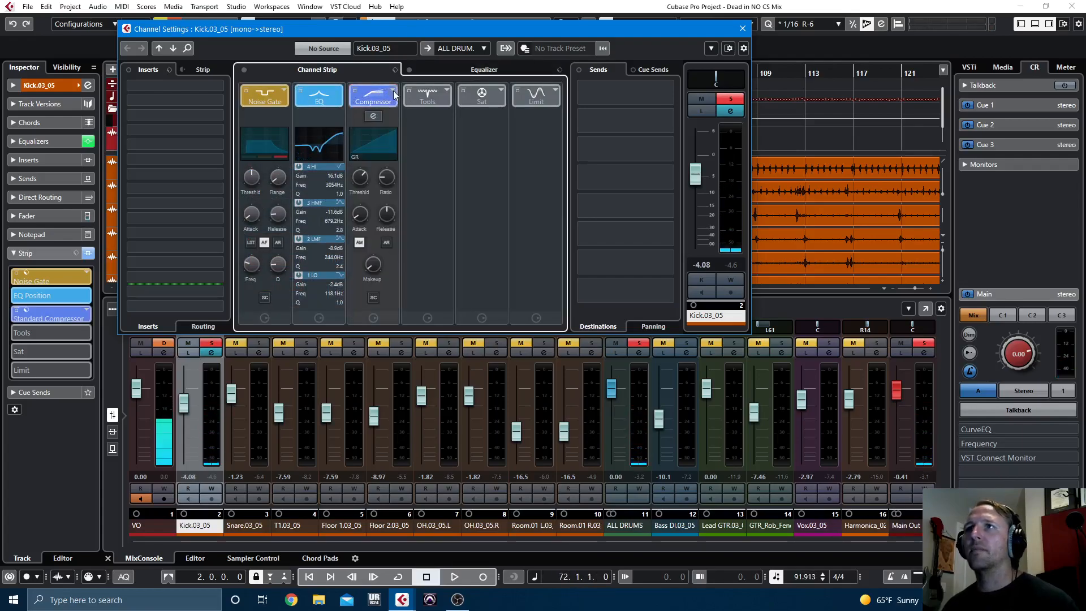
click(395, 92)
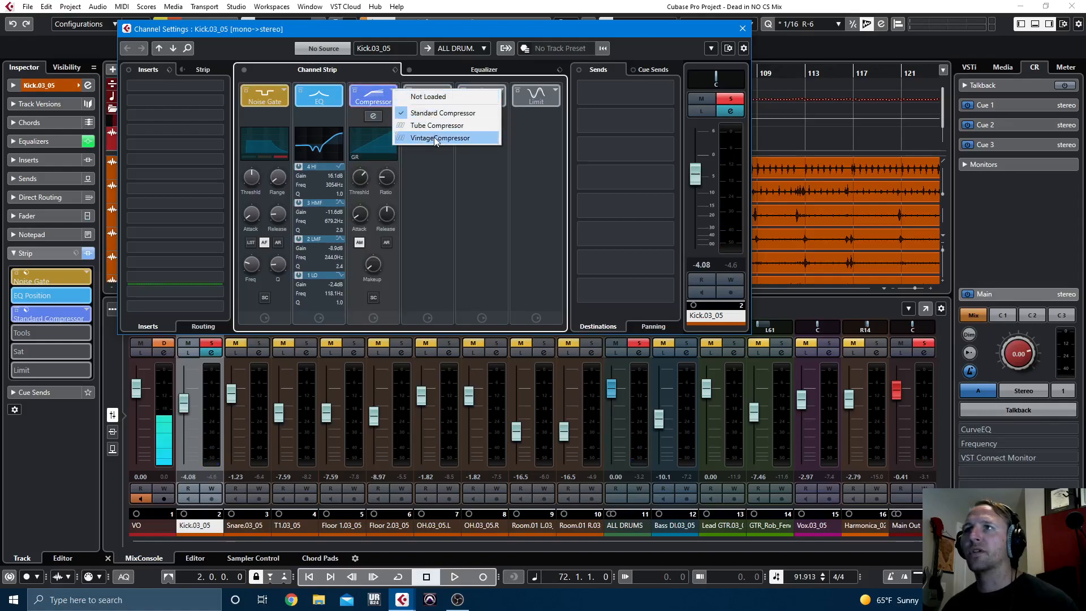
click(442, 188)
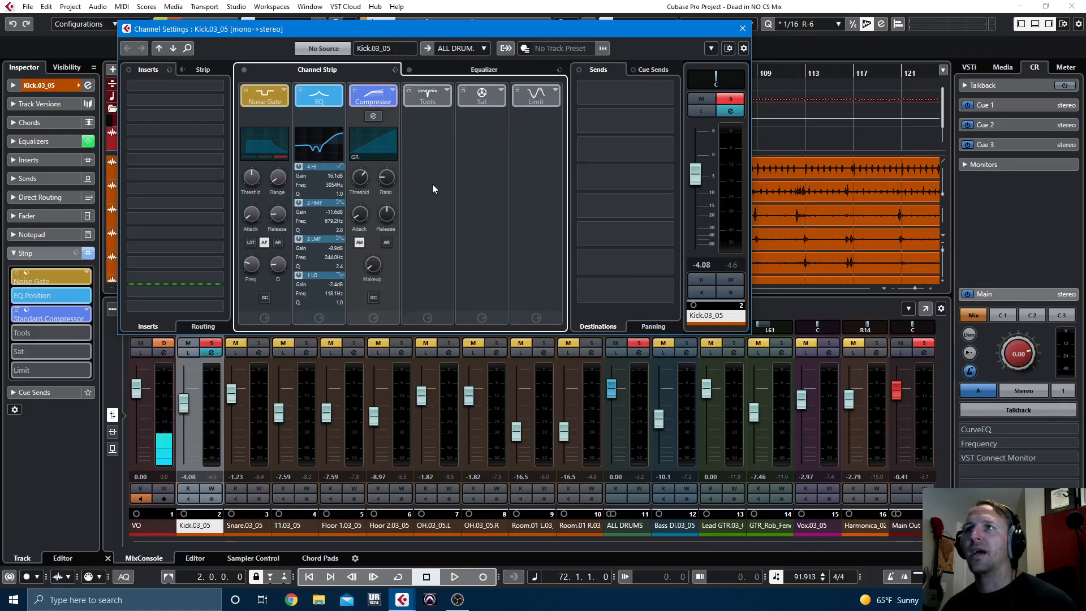
click(373, 117)
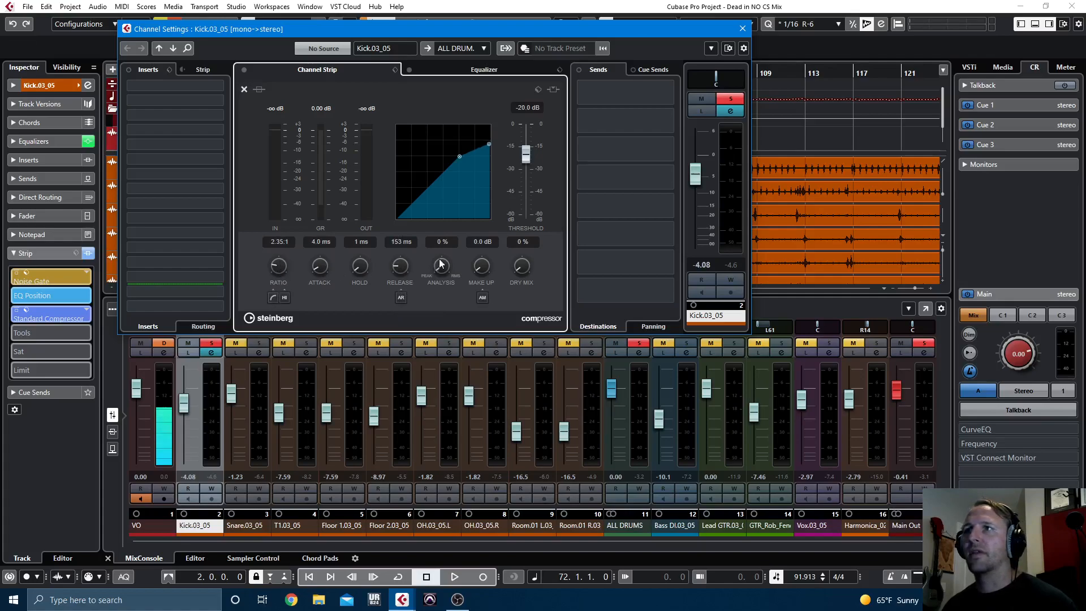
Step: During playback, set the Kick compressor's threshold to -21.5 dB, attack to 6.5 ms and make-up gain to 2.4 dB
mouse_move(526, 157)
mouse_down()
mouse_move(526, 116)
mouse_move(527, 139)
mouse_up()
key(space)
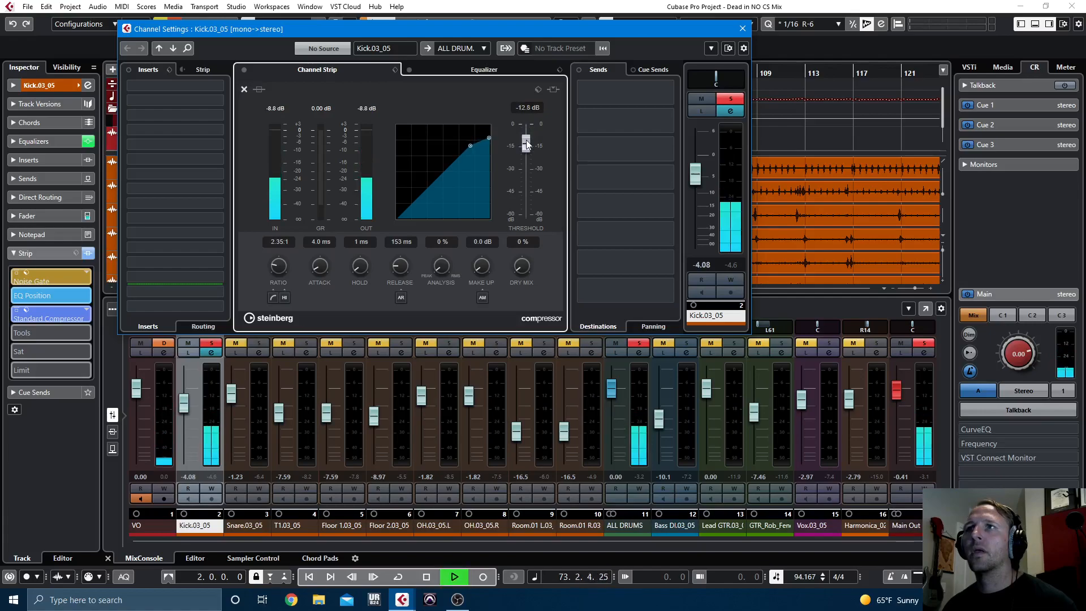
drag(526, 146, 526, 148)
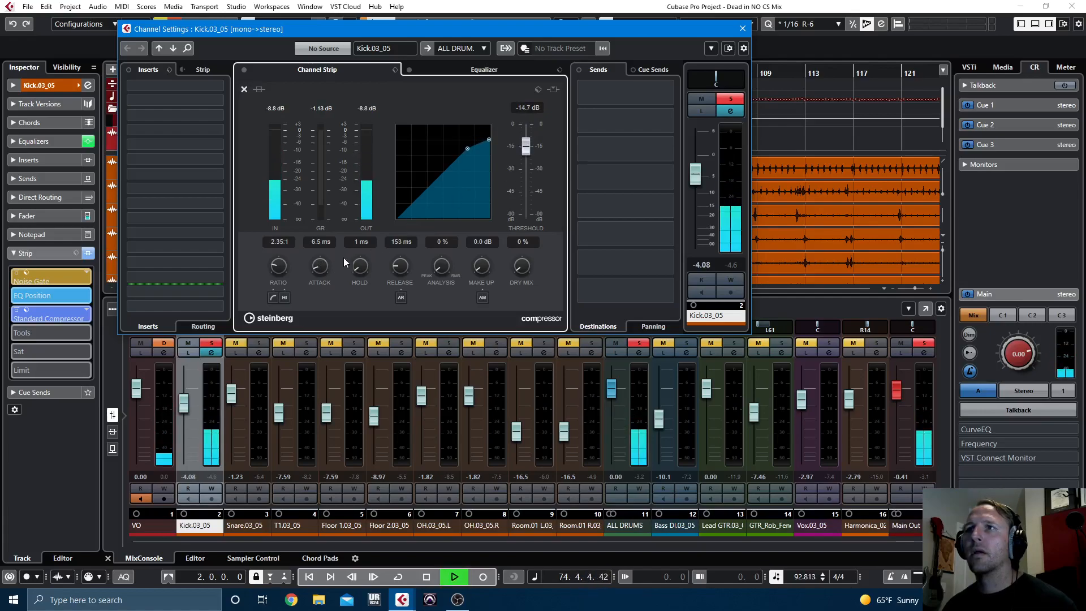
drag(529, 146, 527, 148)
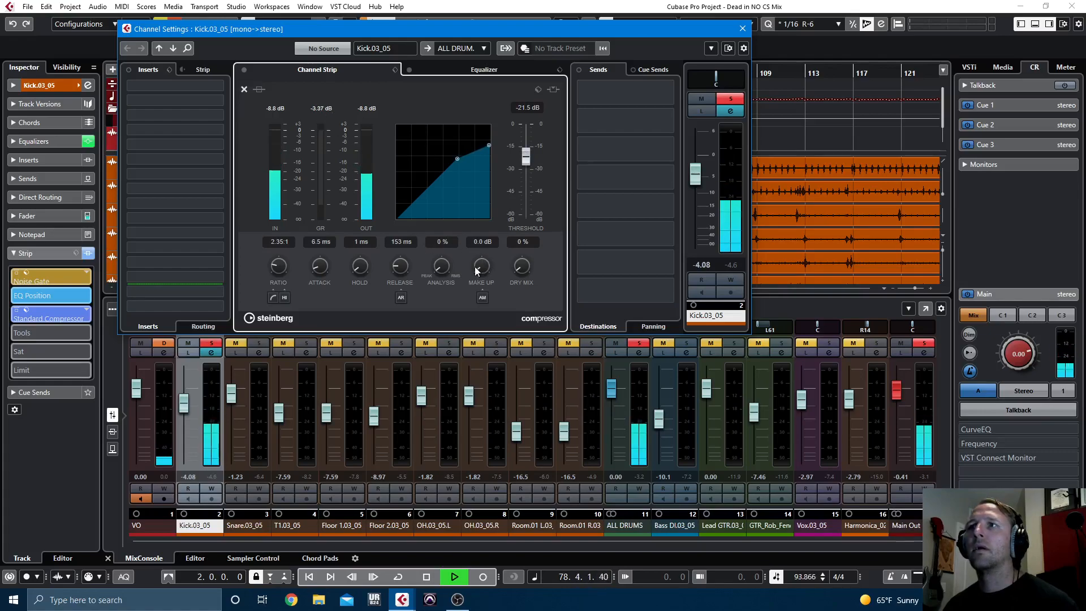
scroll(481, 266, up, 1)
scroll(483, 262, up, 1)
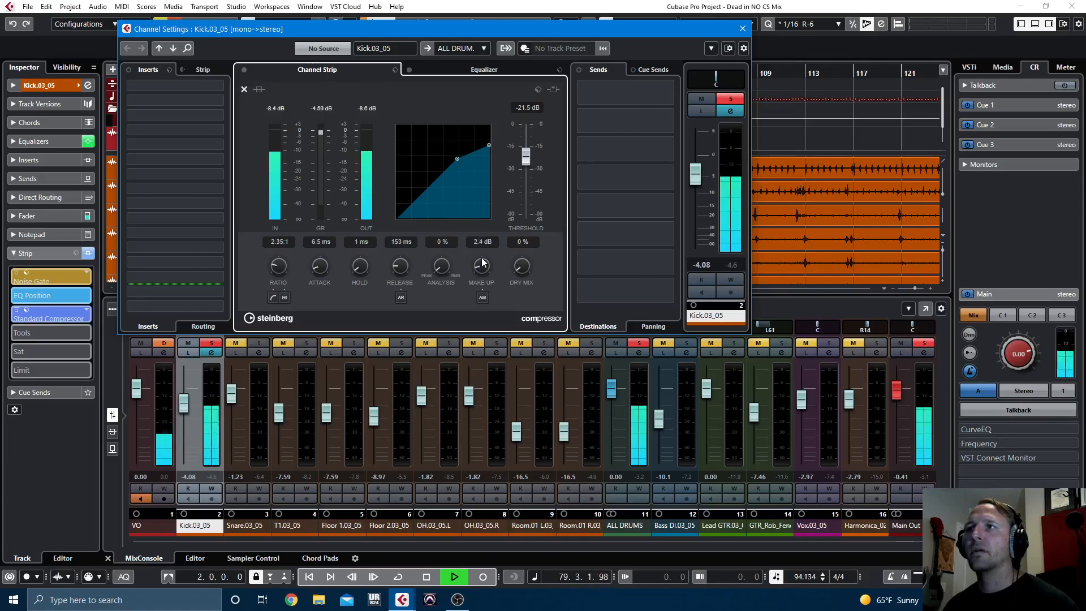
Step: Refine the Kick compressor to 9.5 ms attack, 134 ms release and 2.8 dB make-up while comparing it bypassed and active, and close its settings
click(259, 90)
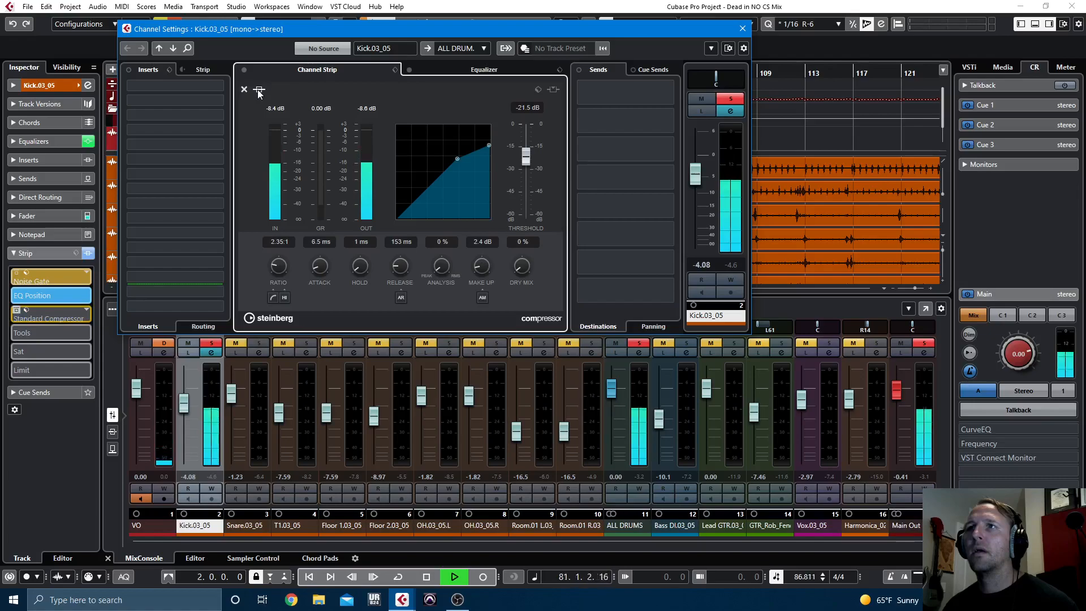
click(259, 90)
drag(481, 267, 366, 261)
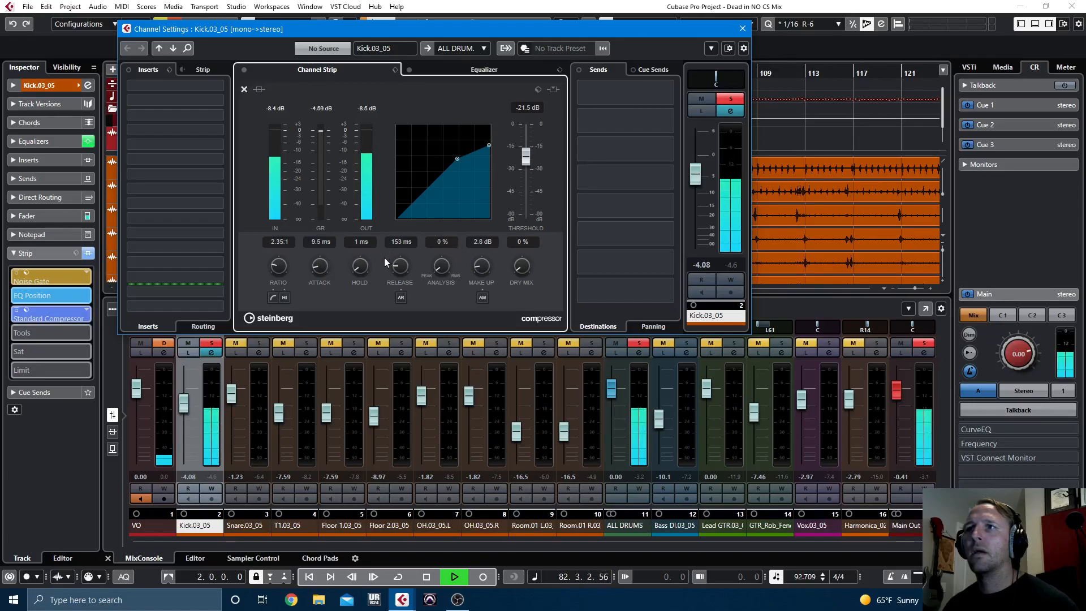
click(258, 90)
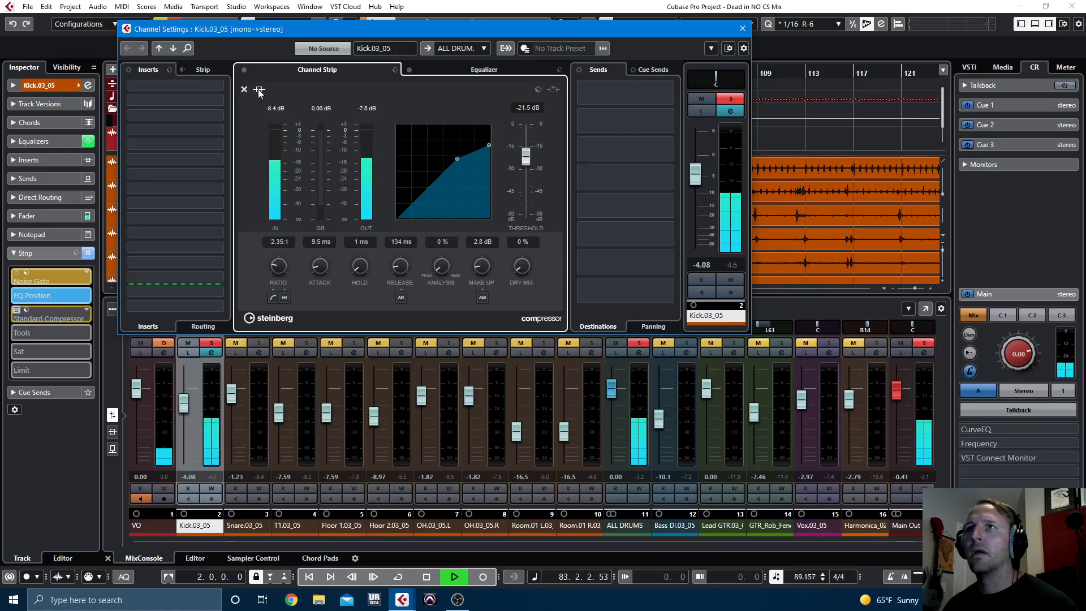
click(258, 90)
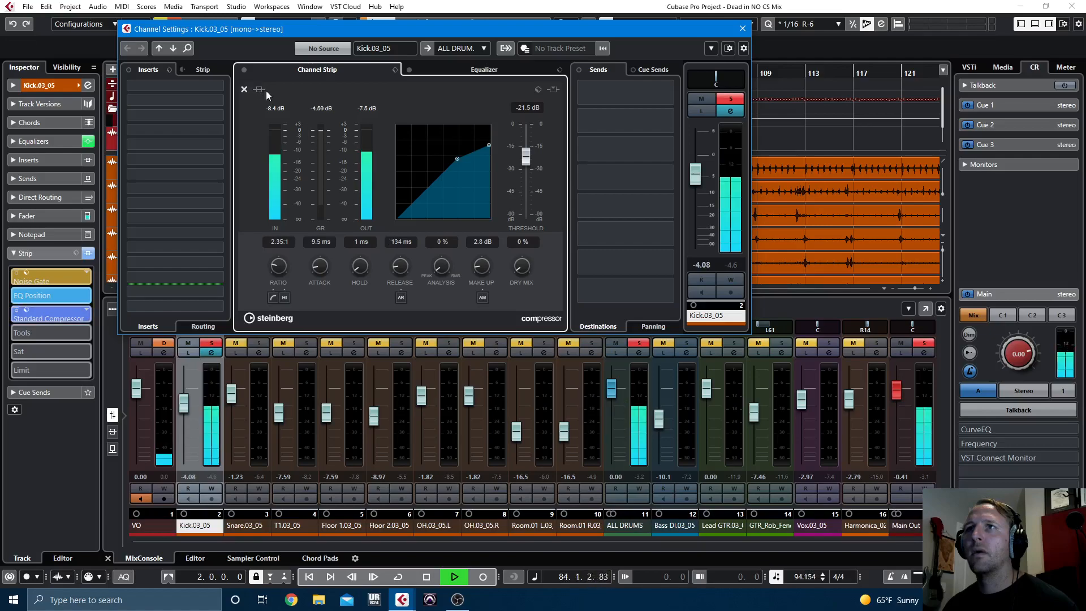
key(space)
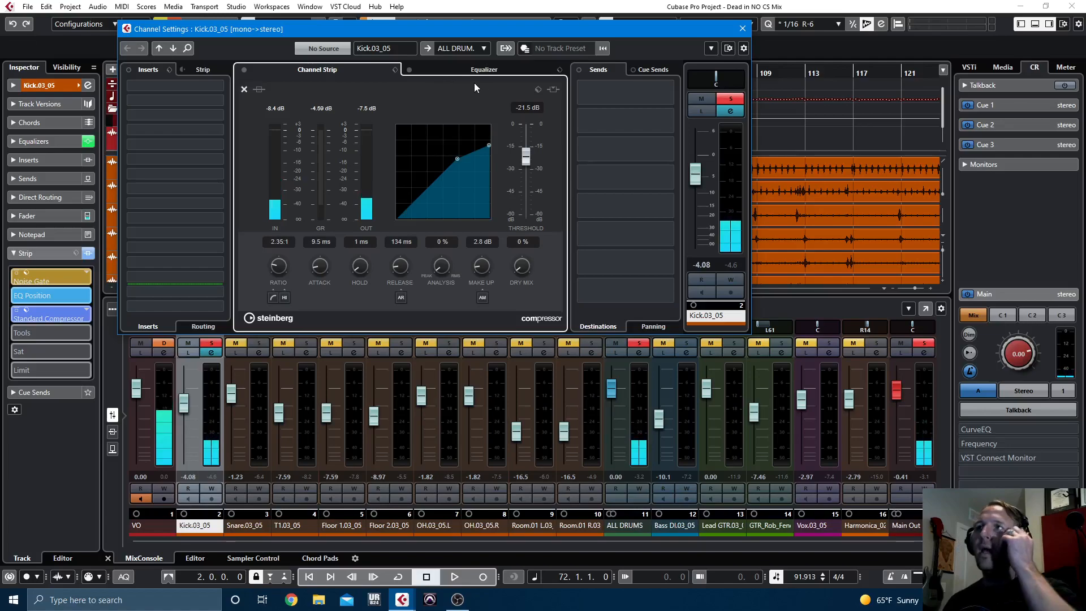
click(245, 89)
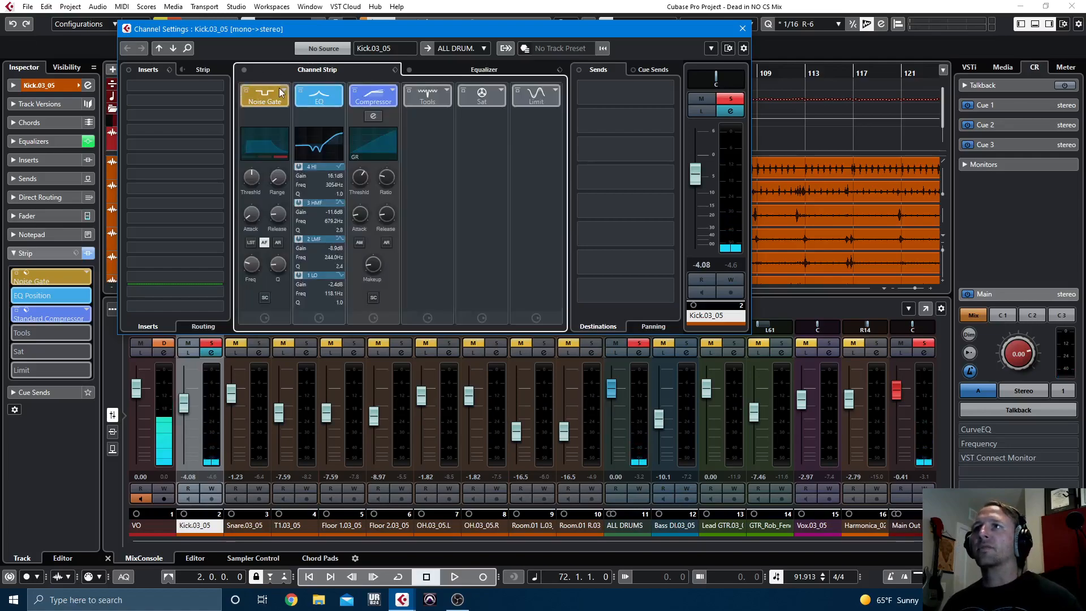
Step: Load the EnvelopeShaper in the Kick strip's Tools slot and compare the sound with it bypassed and active during playback
click(430, 97)
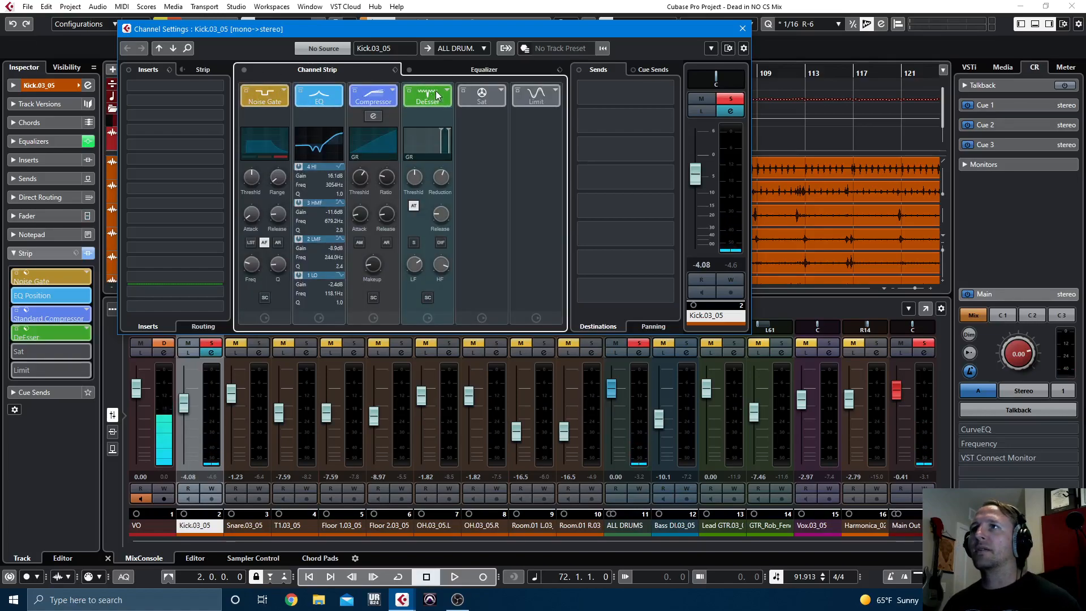
click(437, 97)
click(447, 90)
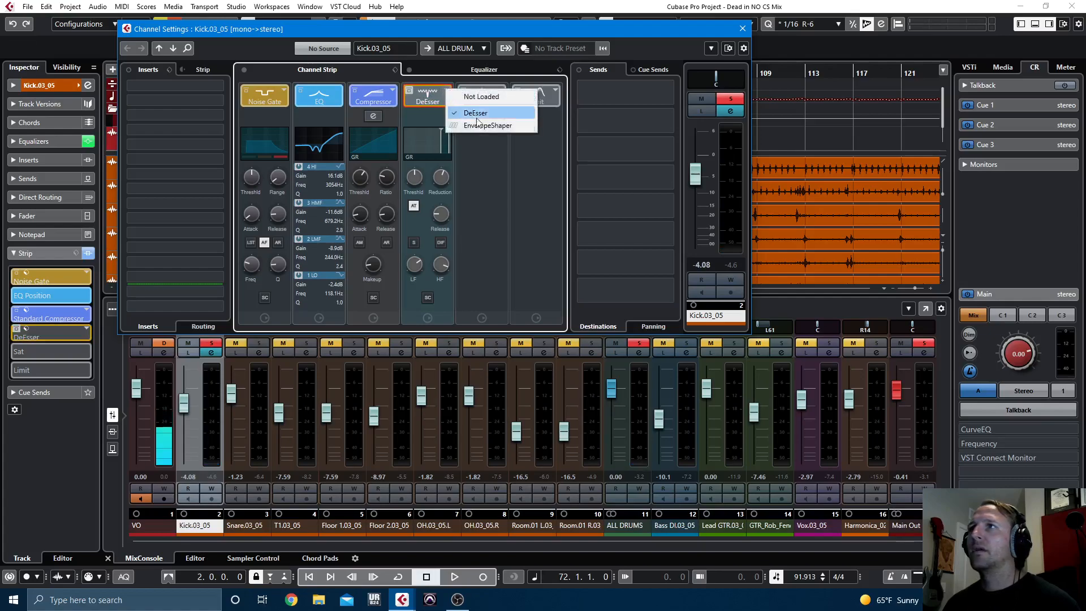
click(489, 125)
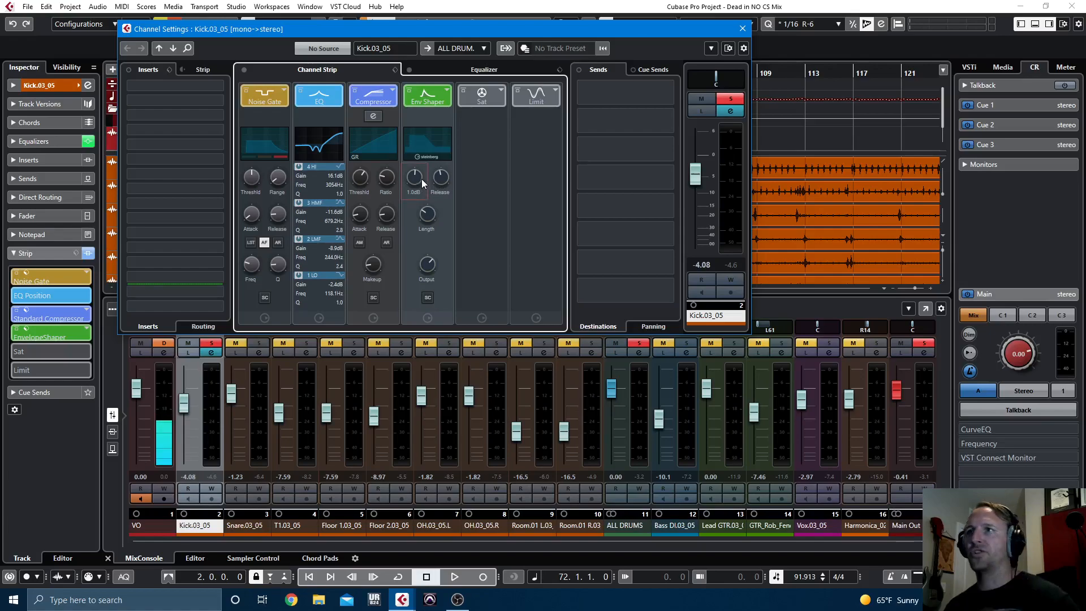
key(space)
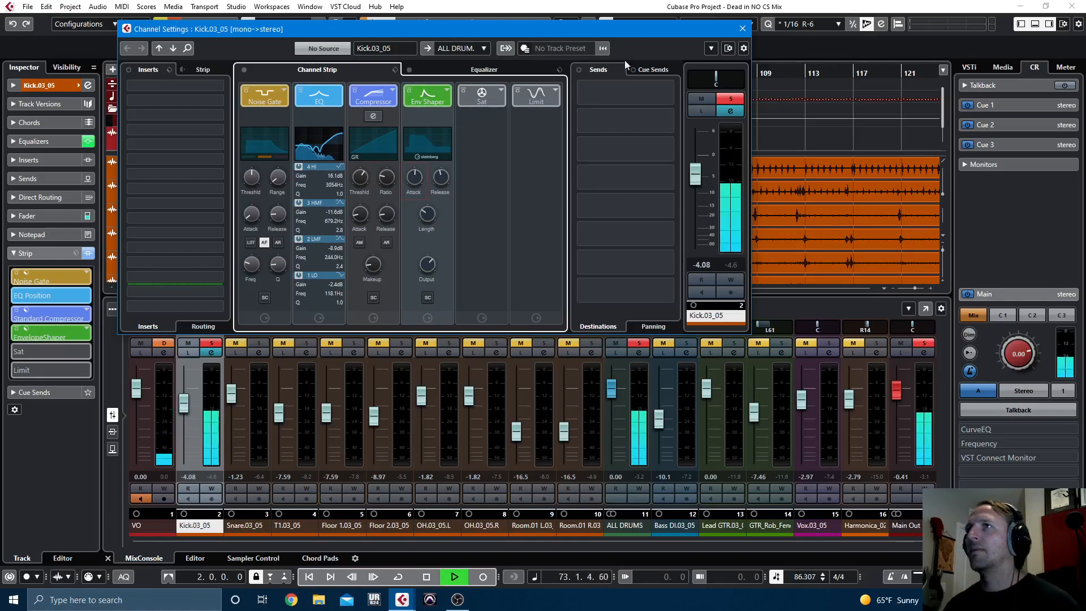
click(410, 90)
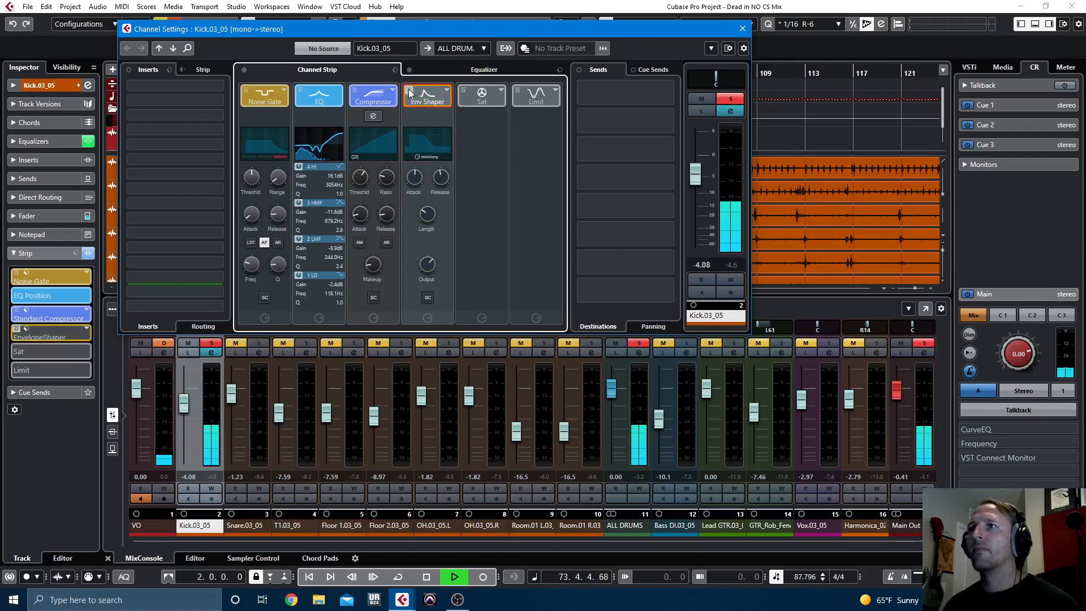
click(409, 91)
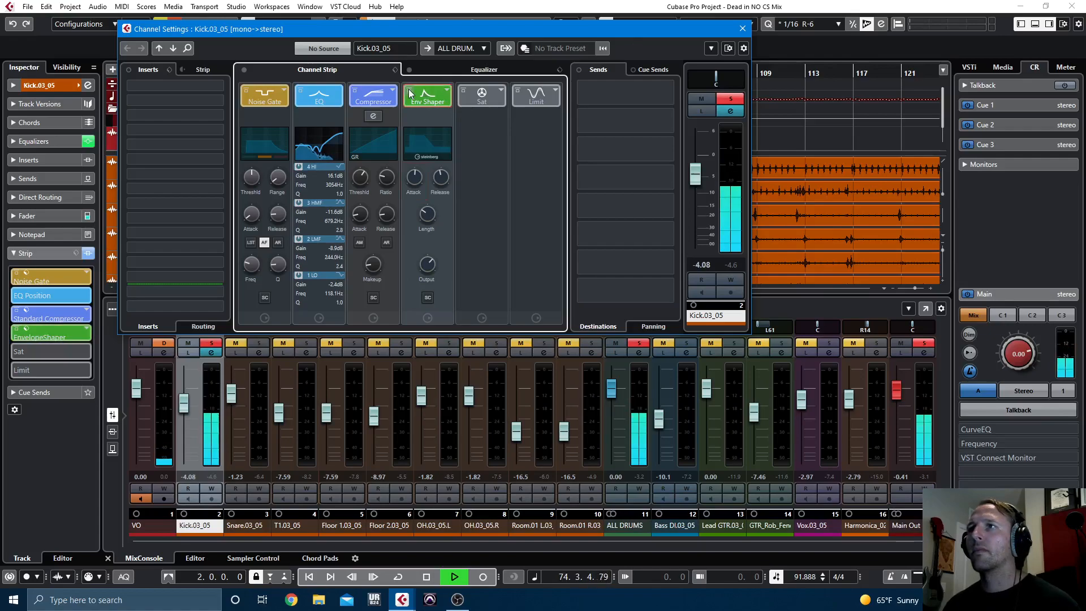
key(space)
click(478, 98)
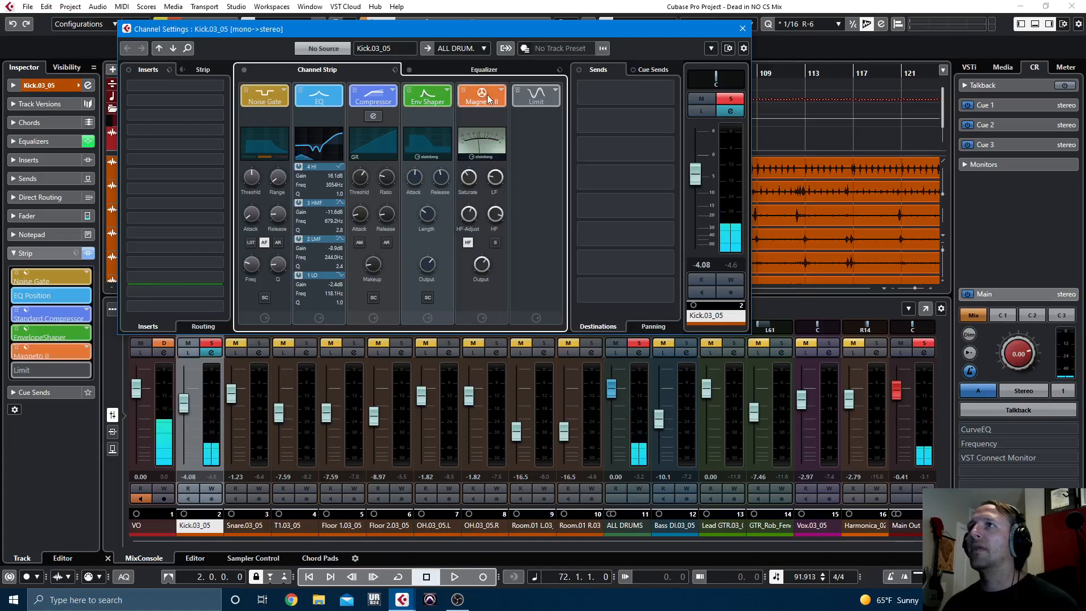
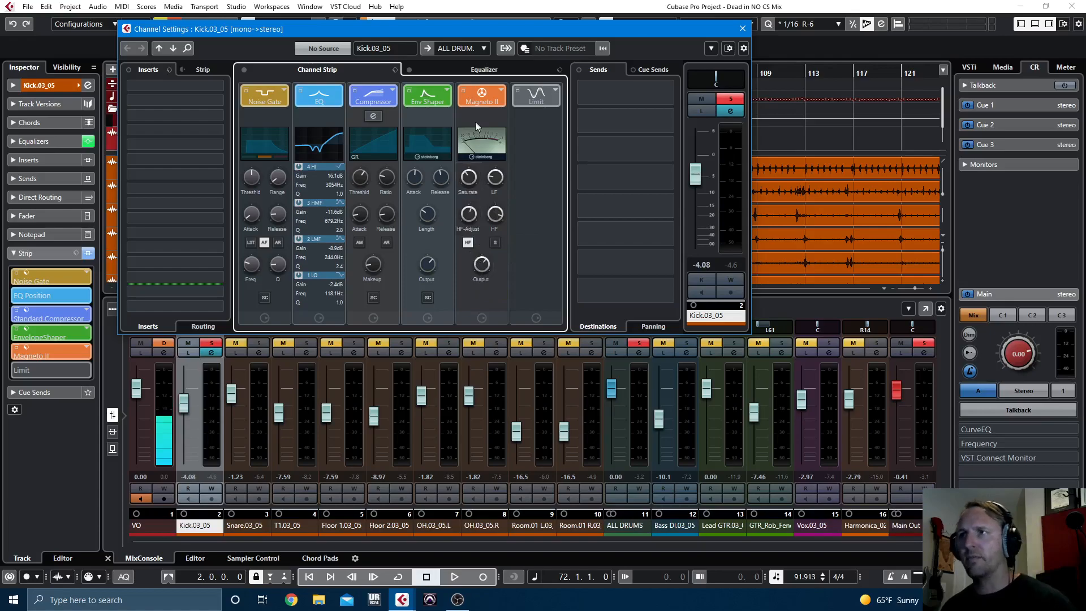
key(space)
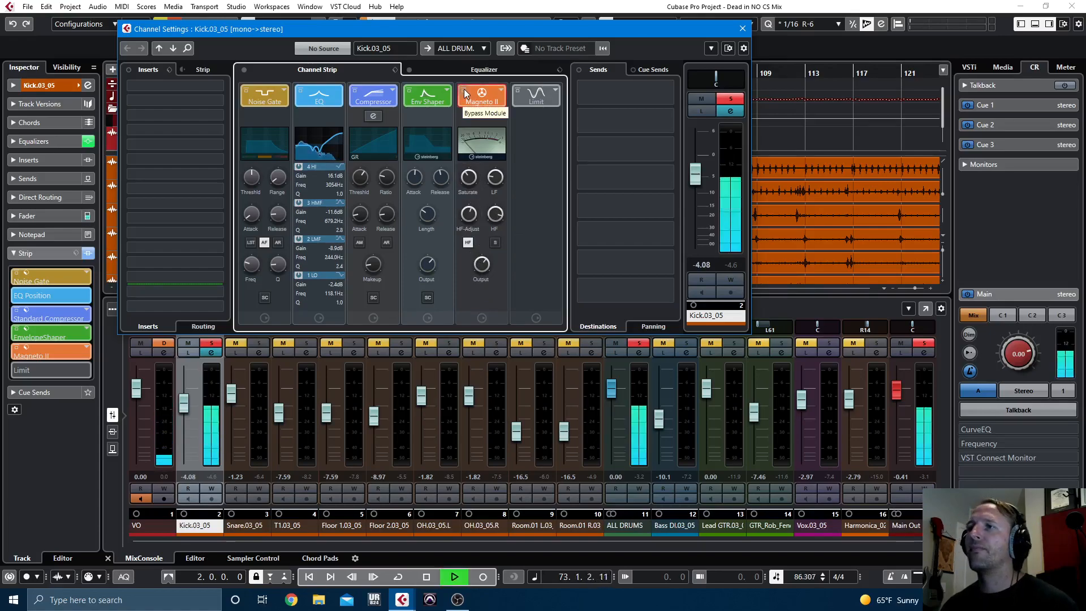
click(464, 92)
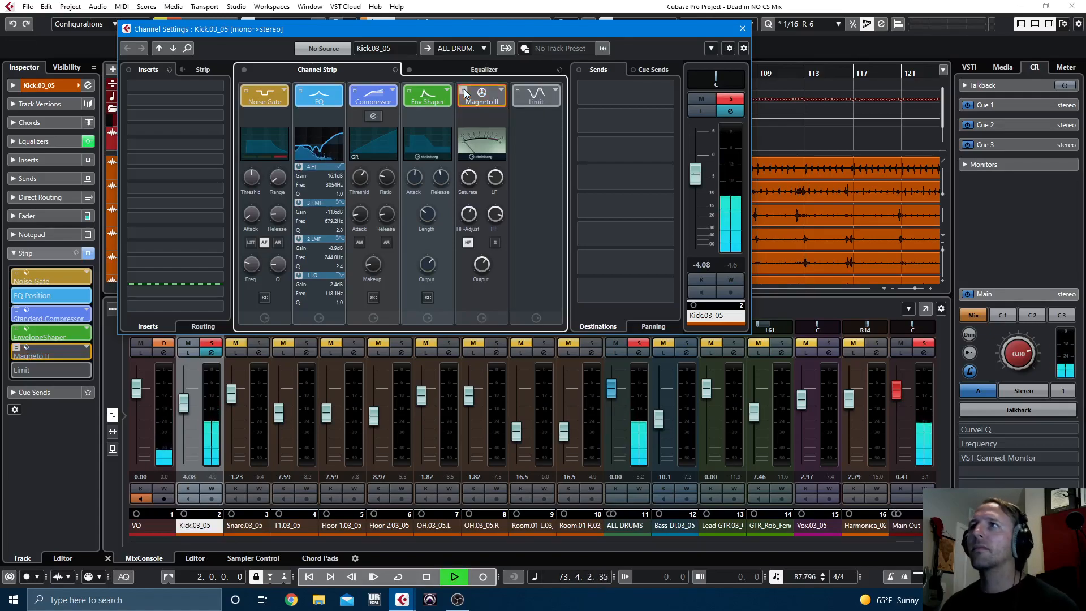
click(464, 92)
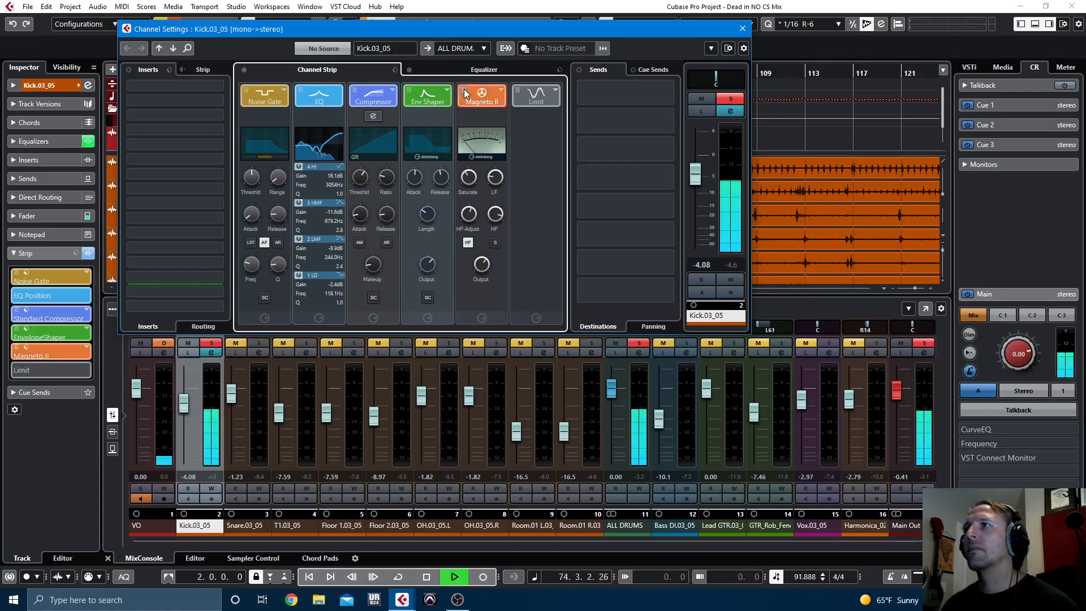
Step: Restart playback of the soloed Kick and compare its sound with the whole channel strip and equalizer bypassed and active
key(space)
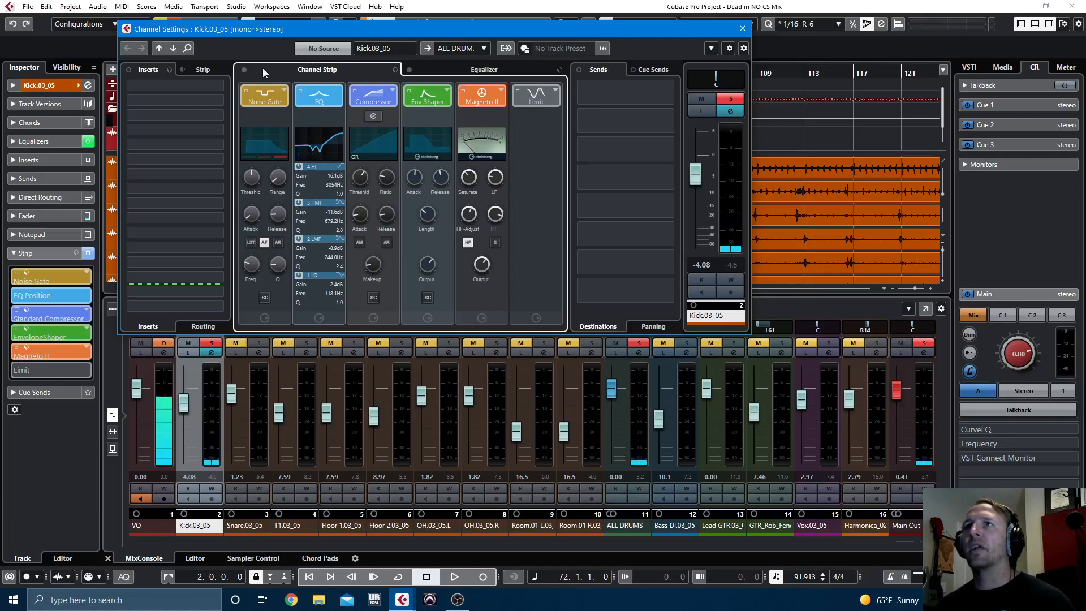
key(space)
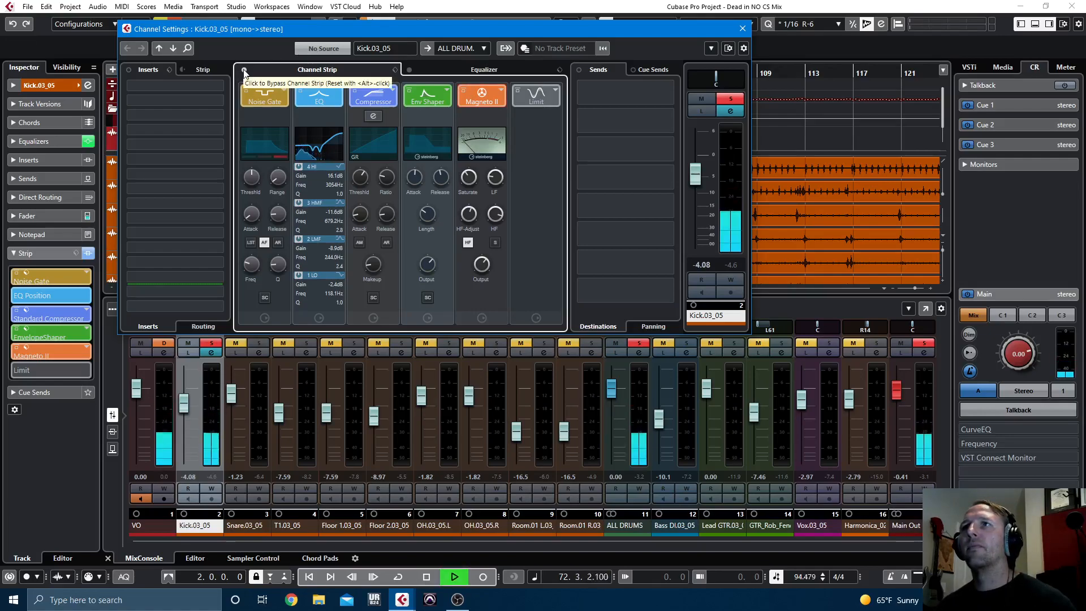
click(244, 70)
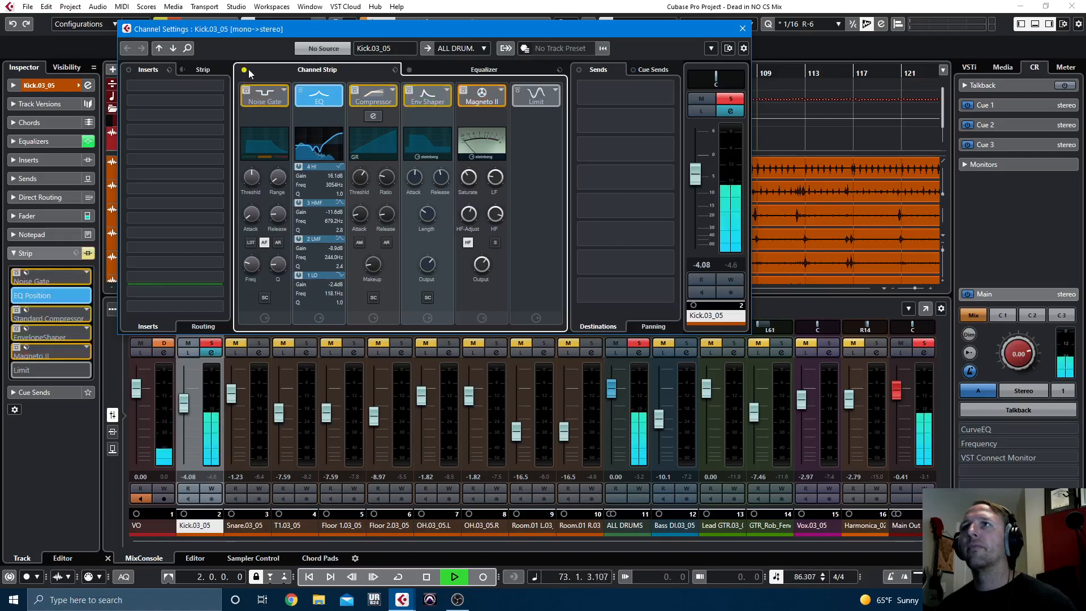
click(410, 71)
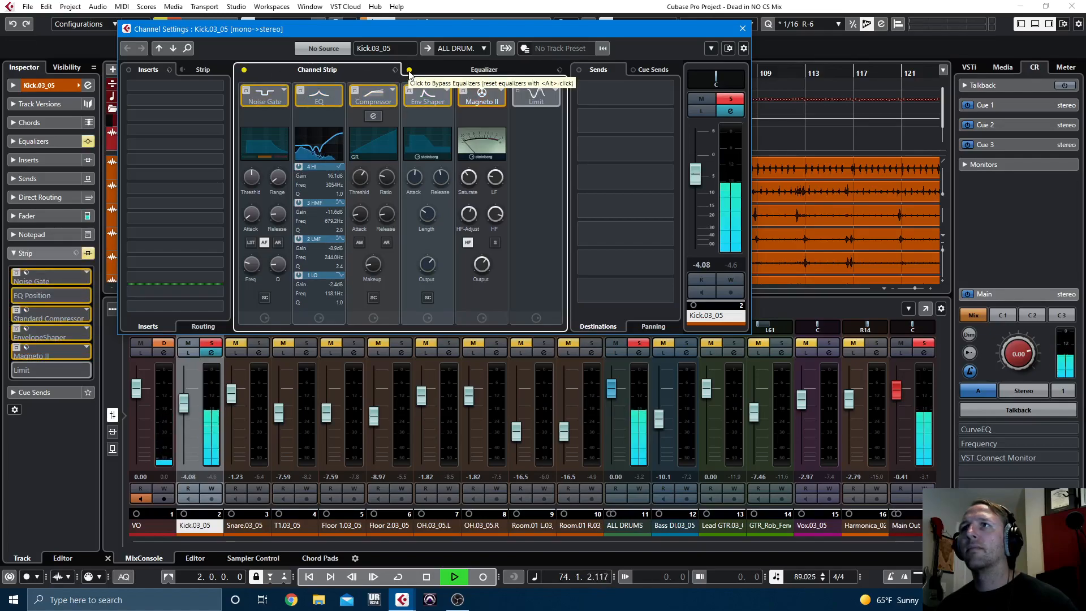
click(410, 71)
click(244, 69)
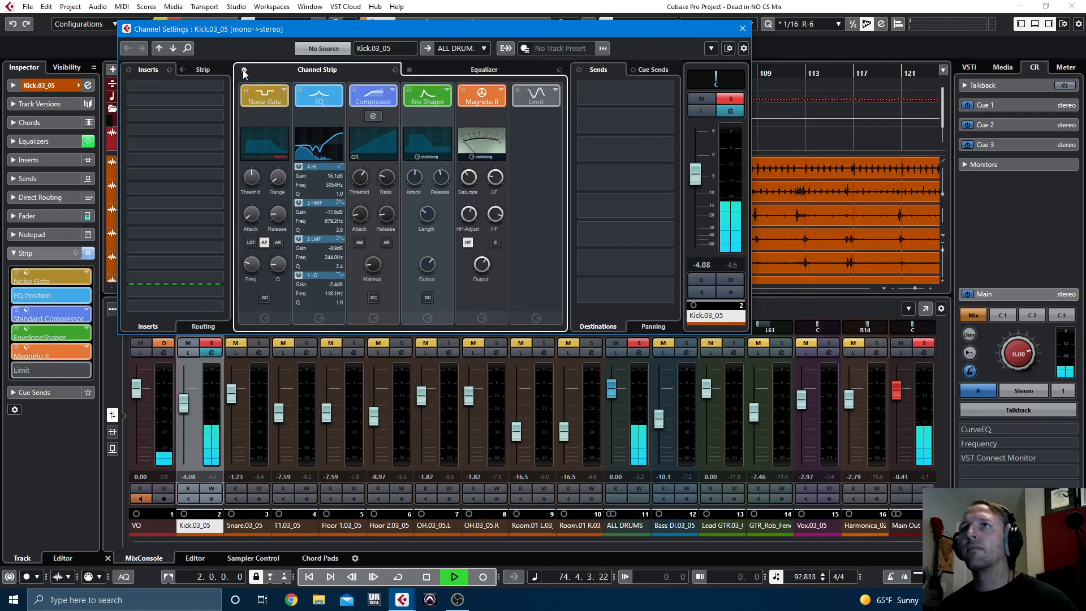
Step: Unsolo the Kick and compare it in the full mix with its channel strip, equalizer and pre-filter section bypassed and active
click(731, 99)
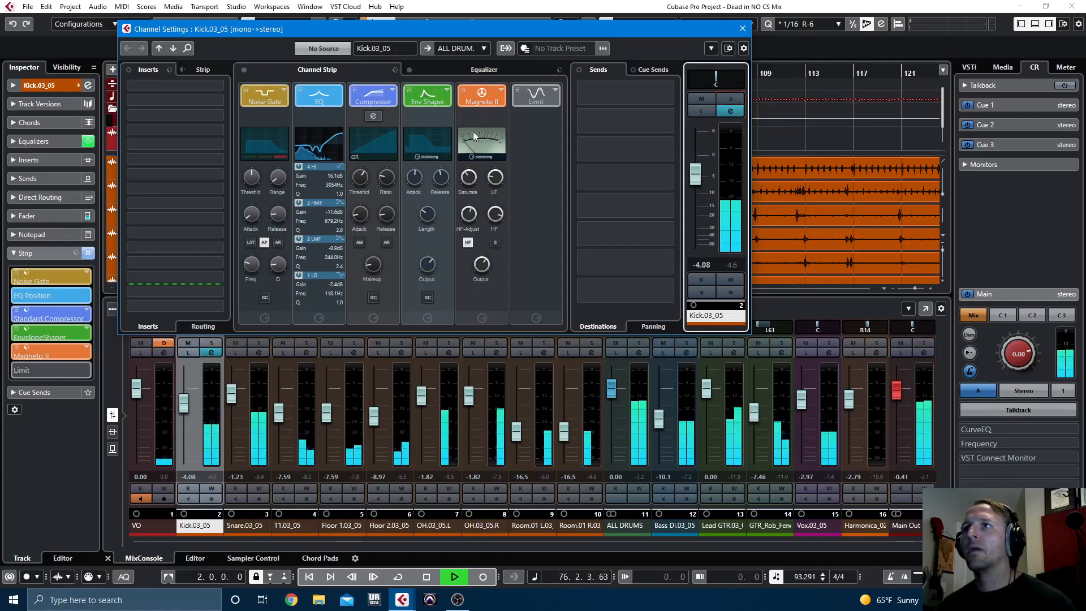
click(244, 70)
click(409, 70)
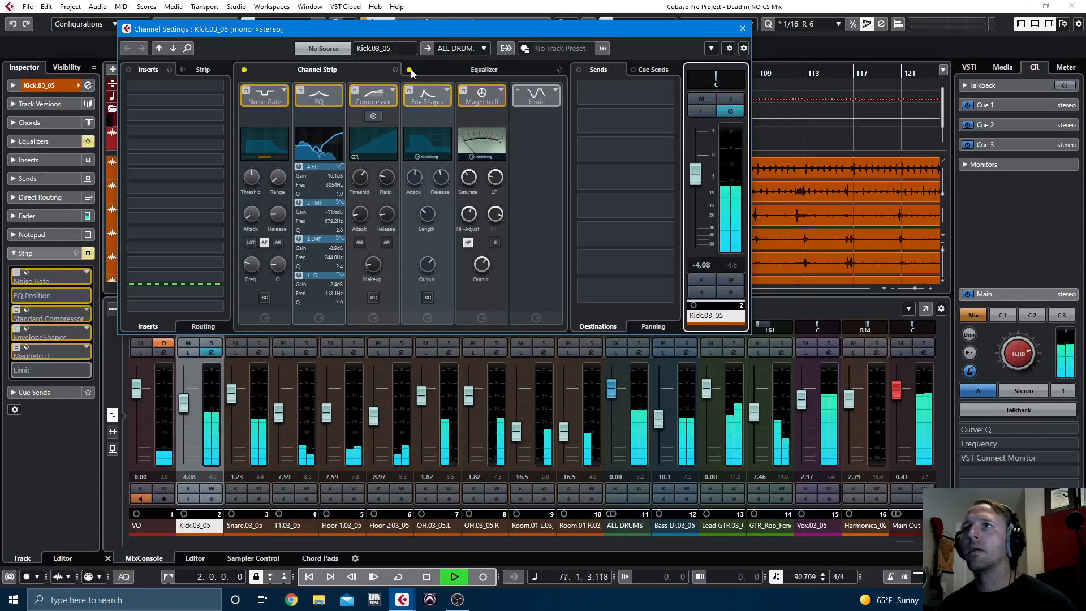
click(403, 73)
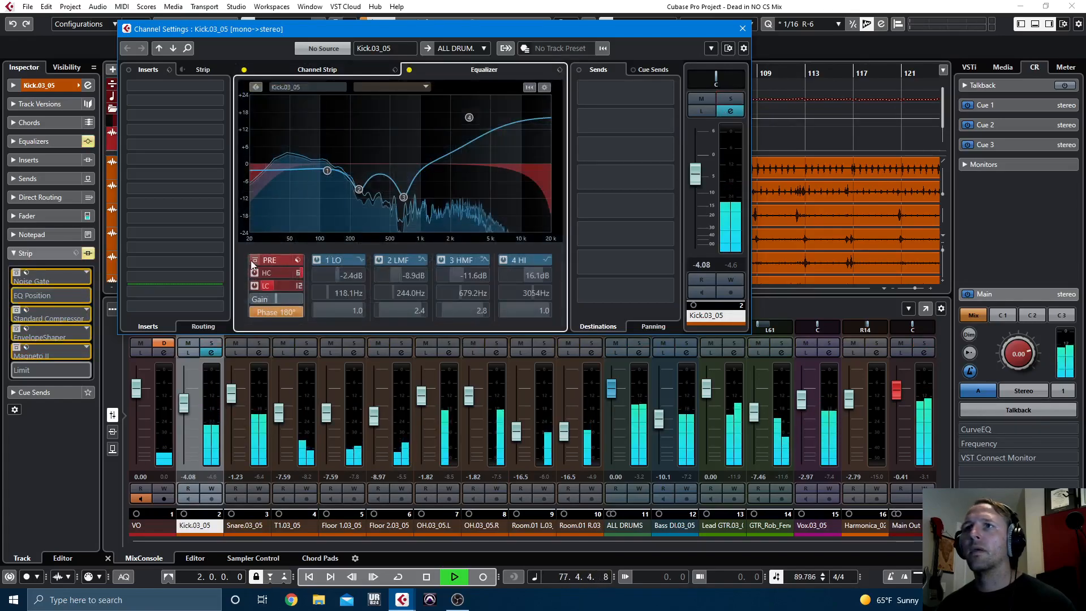
click(254, 259)
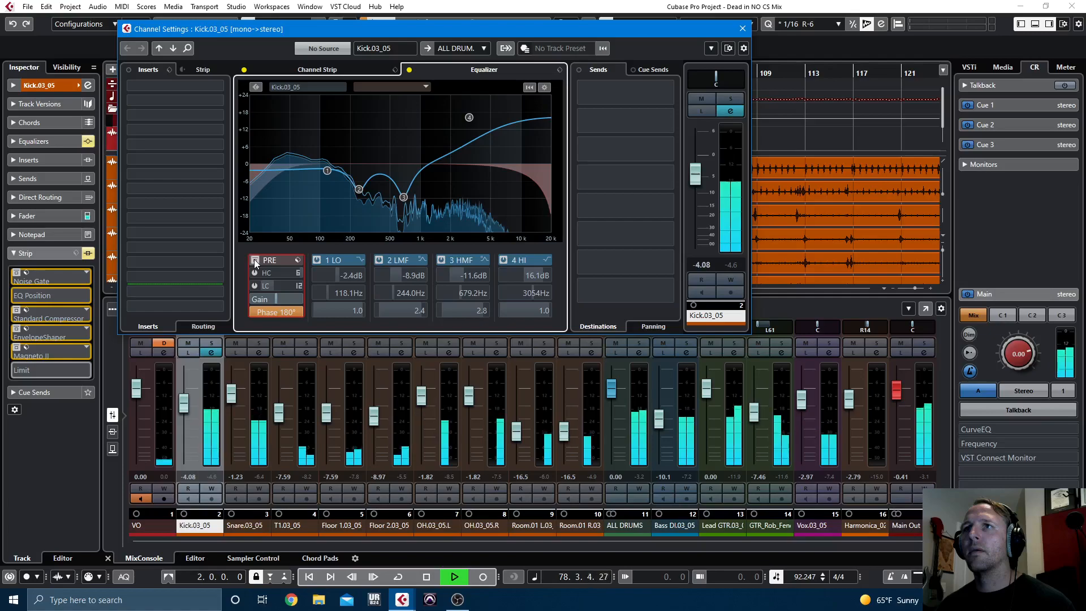
click(253, 259)
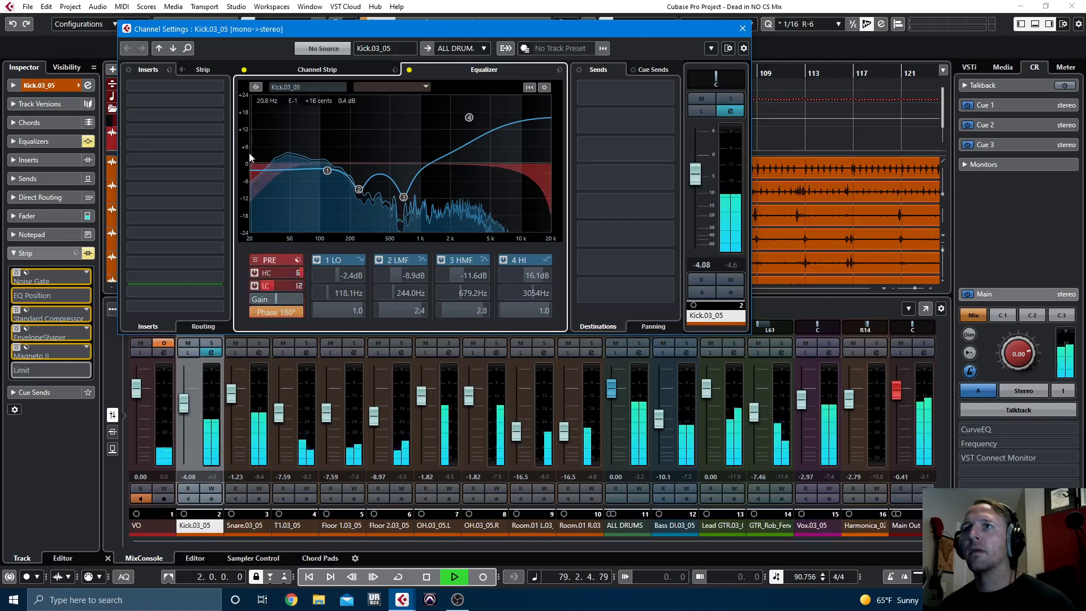
click(244, 71)
click(409, 70)
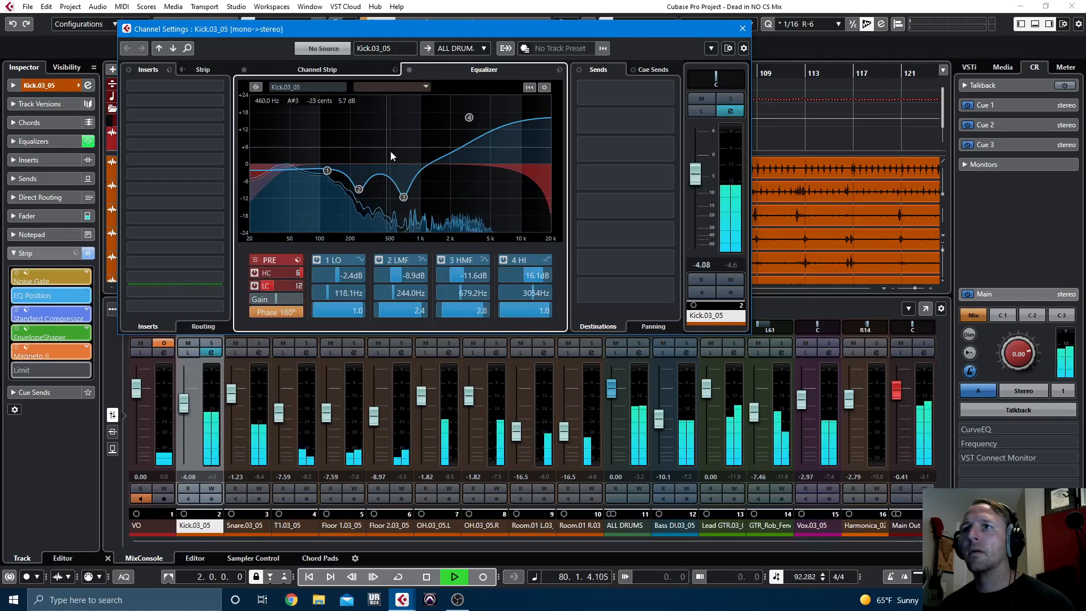
click(307, 72)
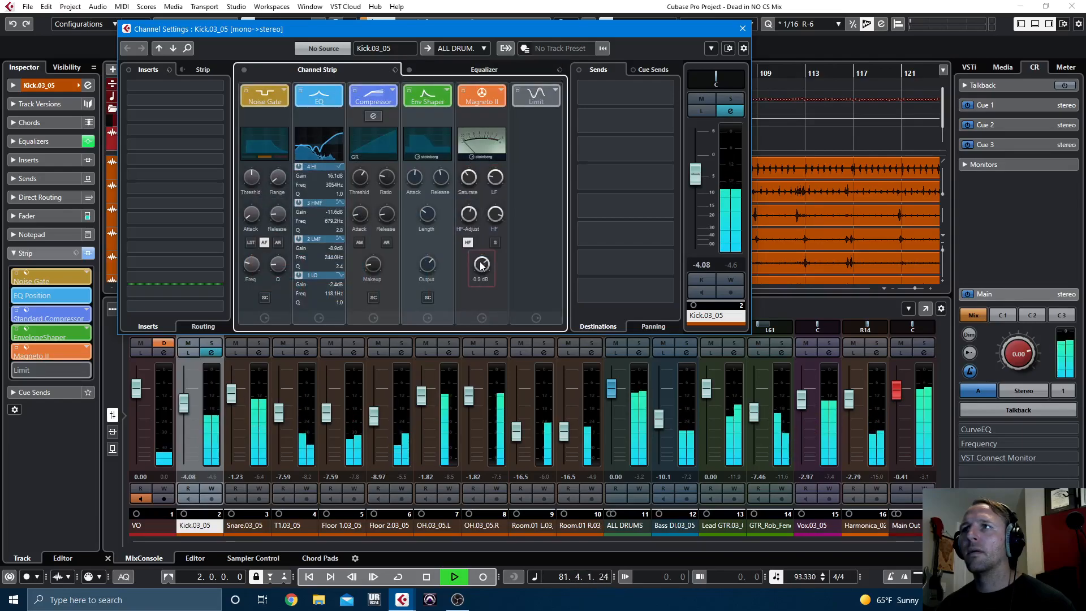
scroll(481, 265, up, 3)
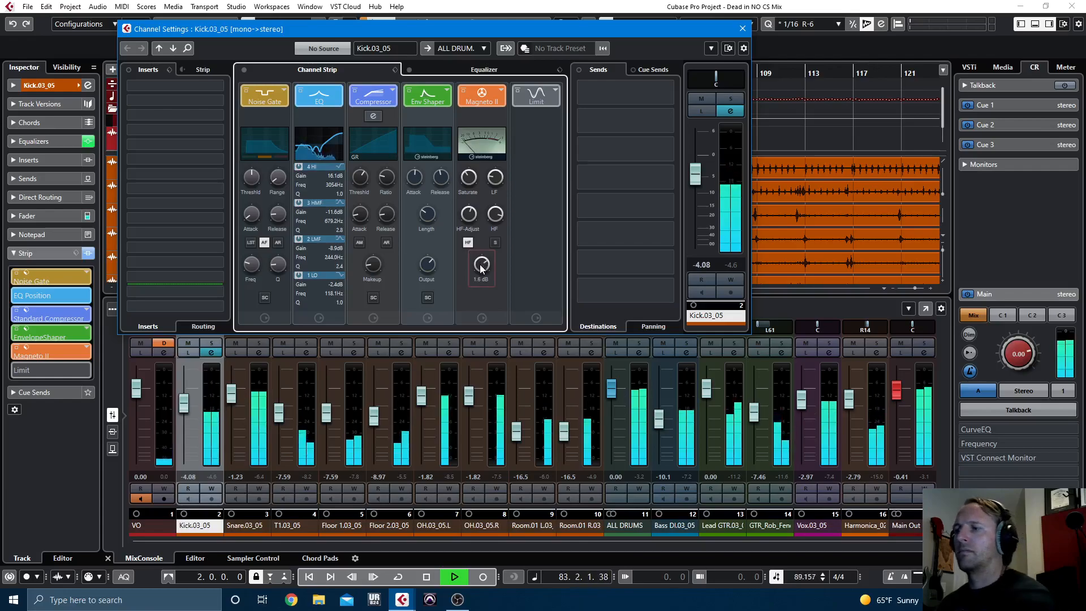
scroll(482, 268, up, 4)
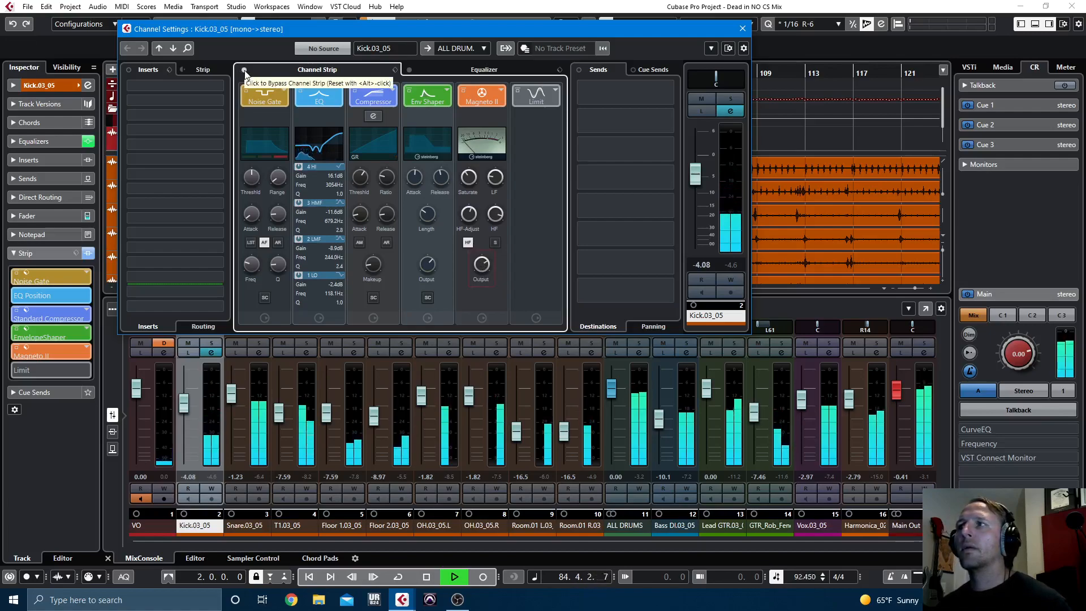
scroll(482, 266, up, 2)
scroll(481, 266, down, 4)
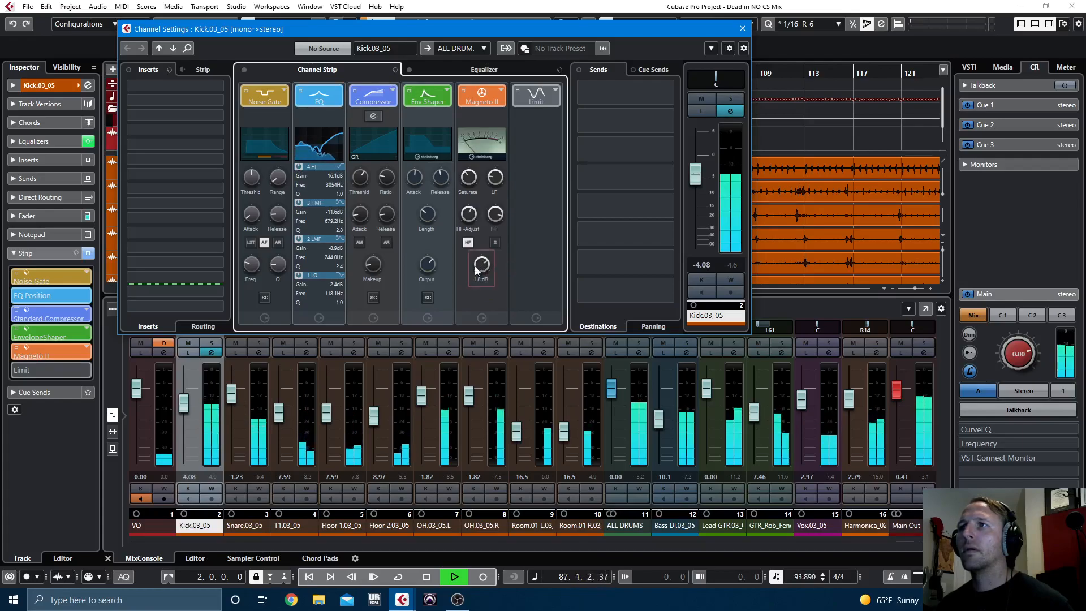
key(space)
click(741, 29)
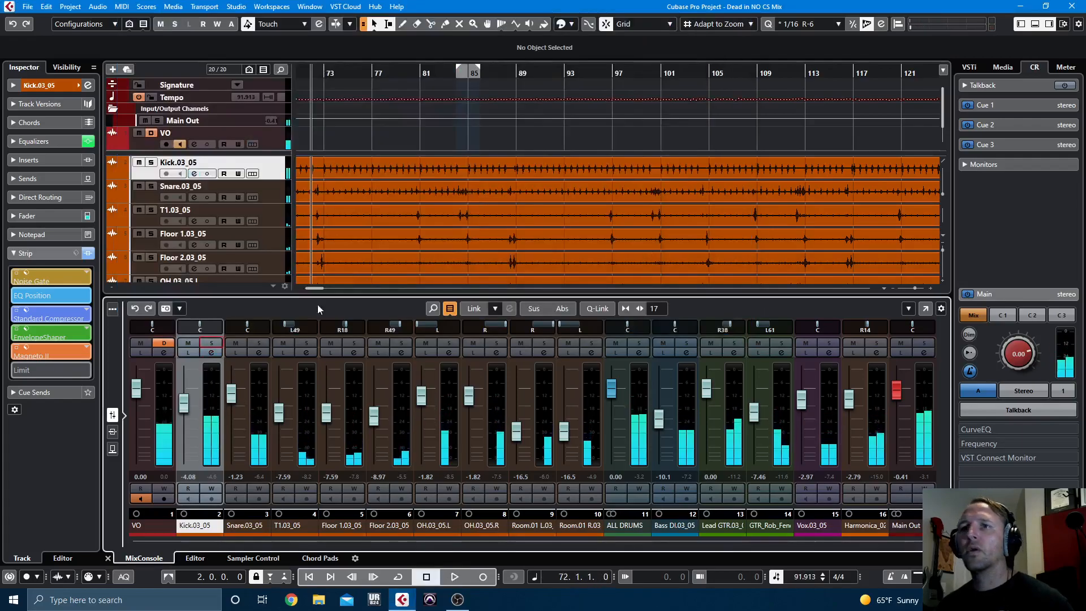
Step: Solo the Snare channel, open its channel settings and load a Noise Gate in its channel strip
click(256, 344)
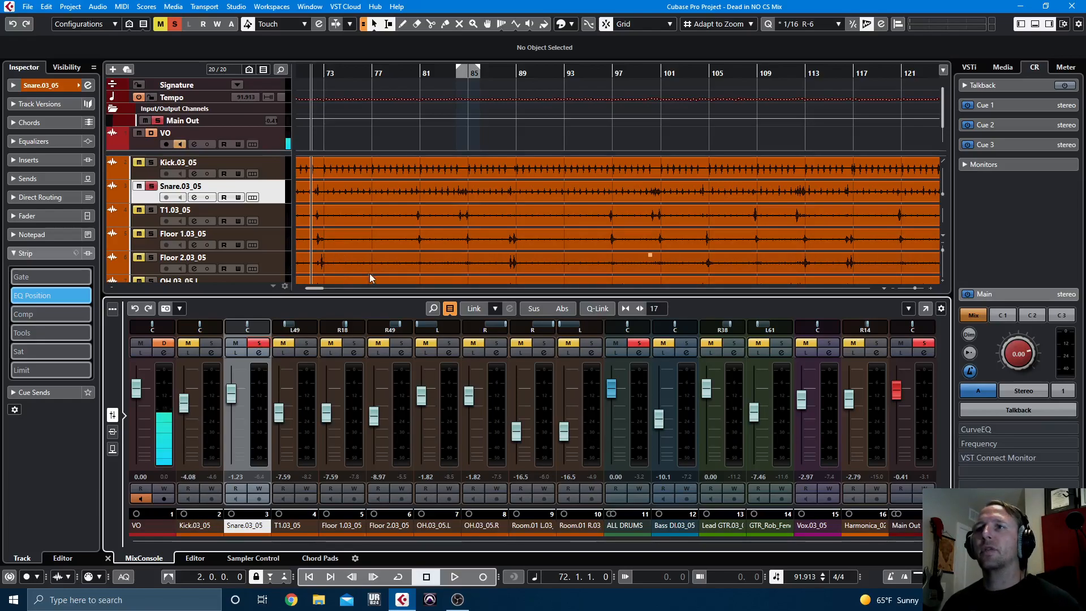
click(257, 352)
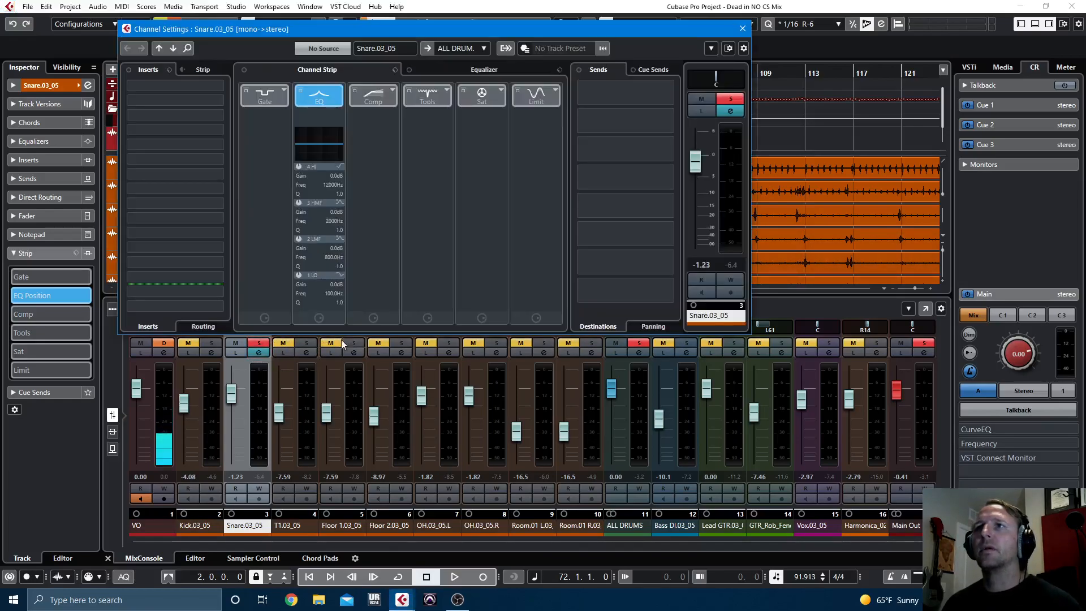
click(266, 93)
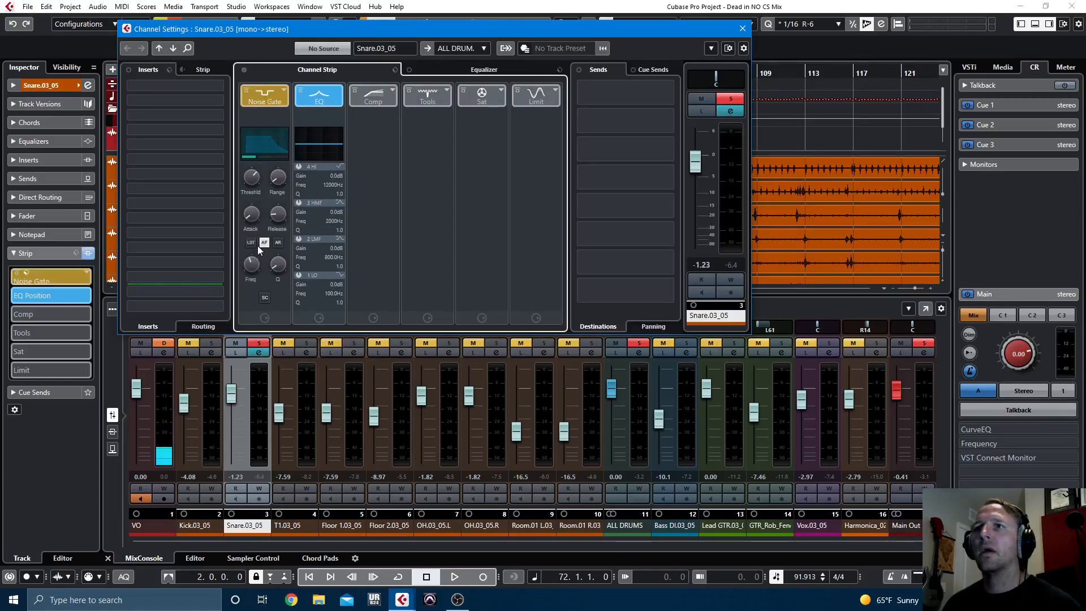
Step: During playback, listen to the Snare gate's side-chain filter, set its Q to 2.4 and lower its frequency
key(space)
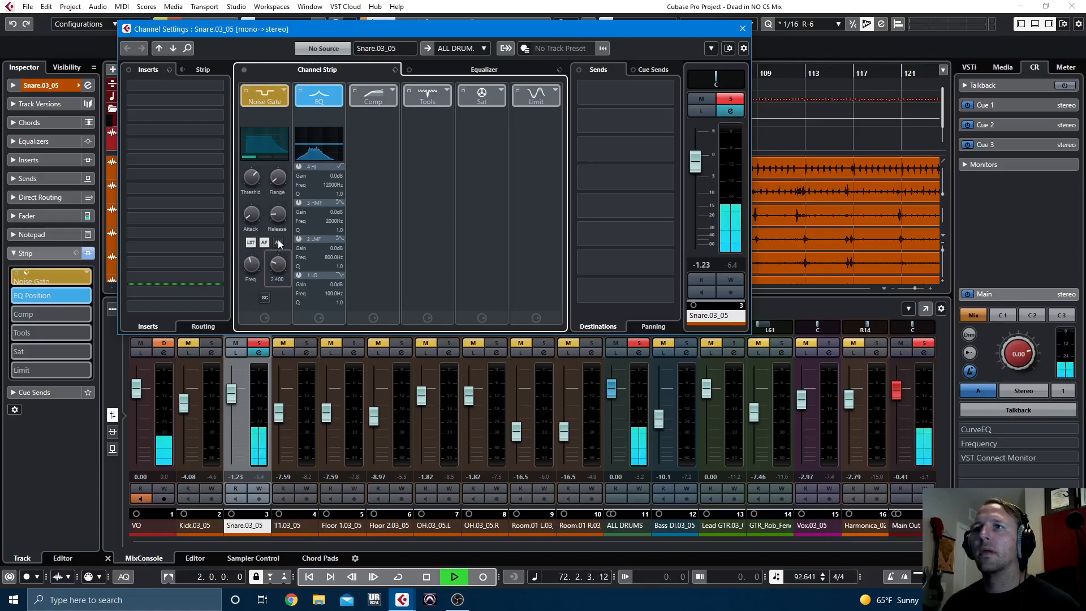
mouse_move(254, 267)
scroll(252, 274, down, 2)
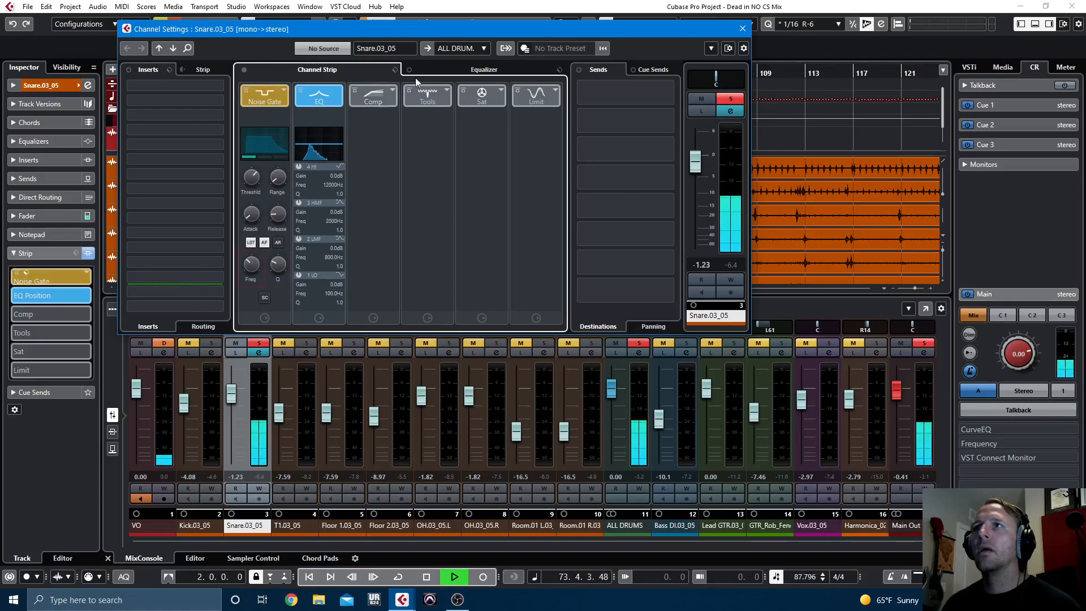
Step: Enable the low-cut filter in the Snare equalizer's pre section and raise its cutoff to remove low-end bleed
click(439, 67)
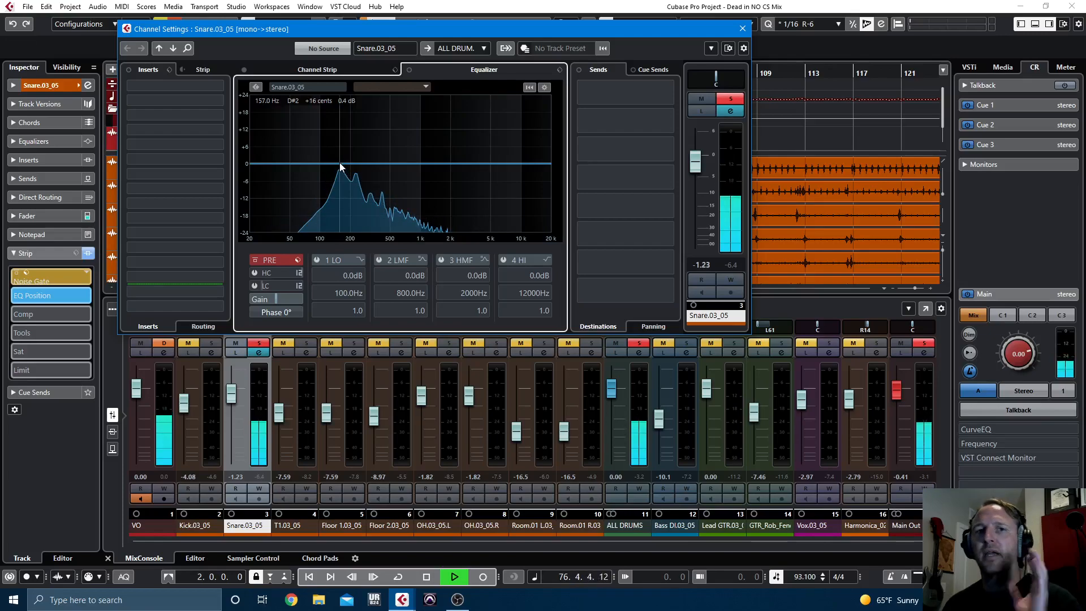
click(255, 286)
drag(285, 287, 300, 284)
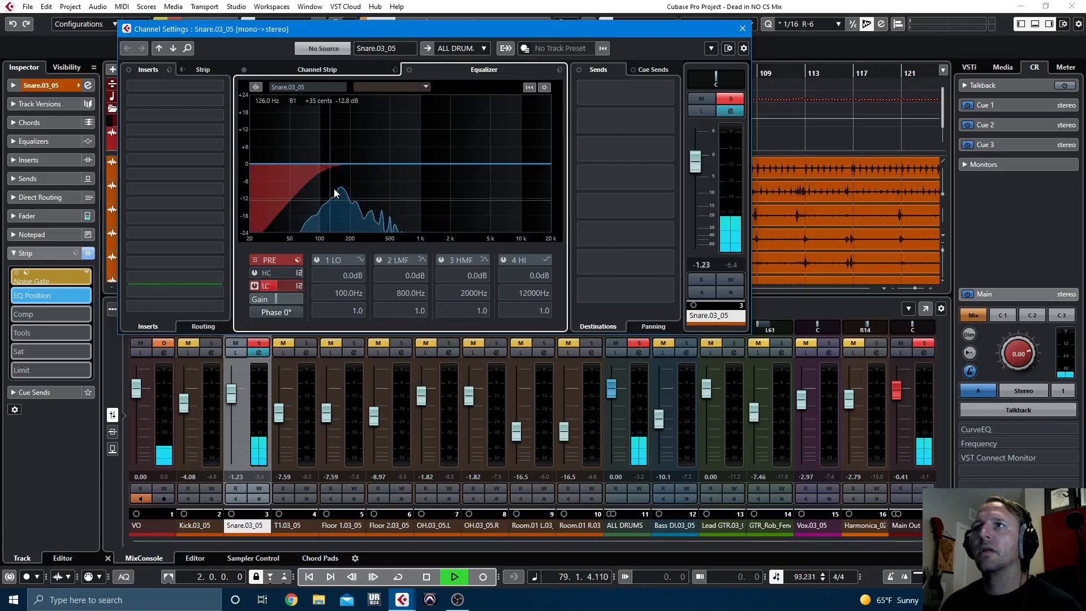
Step: Turn off the Snare gate's filter listening, adjust its release, set its threshold to about -33 dB, and compare it bypassed and active
click(296, 70)
mouse_move(250, 265)
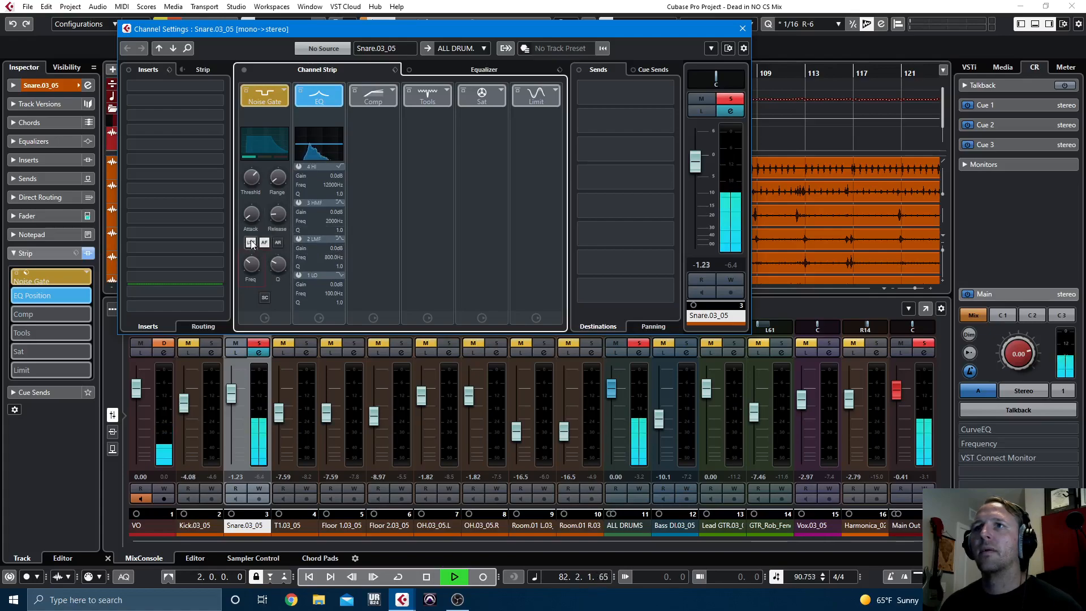
mouse_move(281, 213)
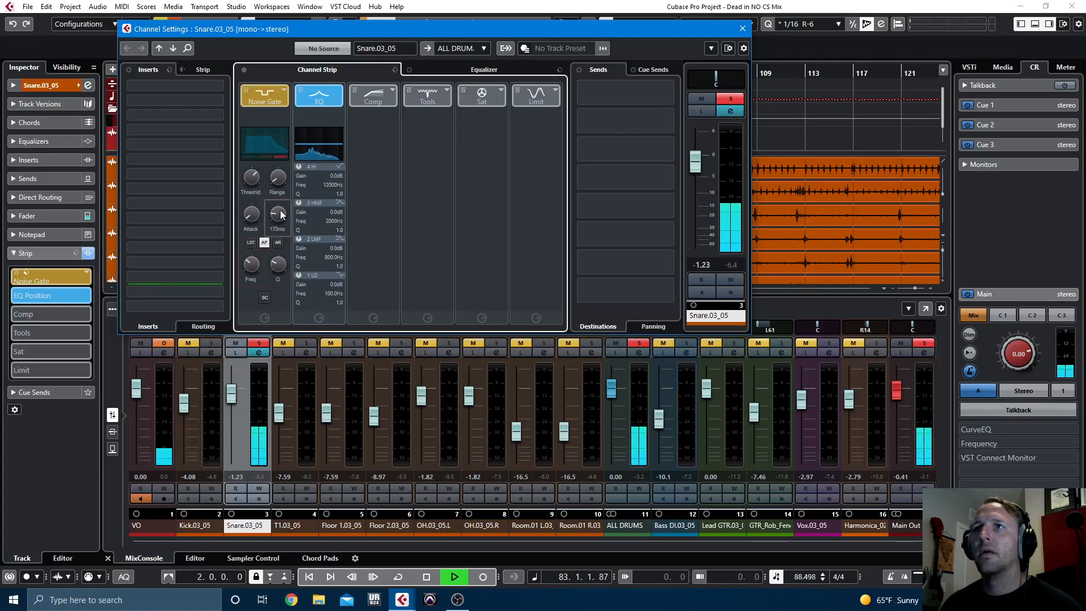
mouse_move(252, 188)
drag(252, 188, 252, 201)
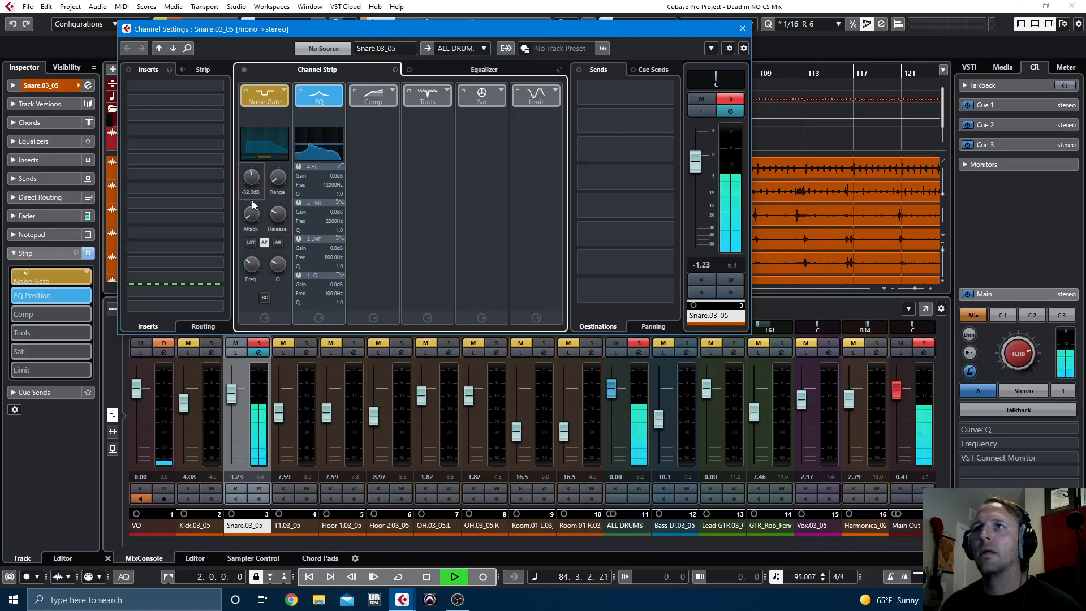
click(246, 90)
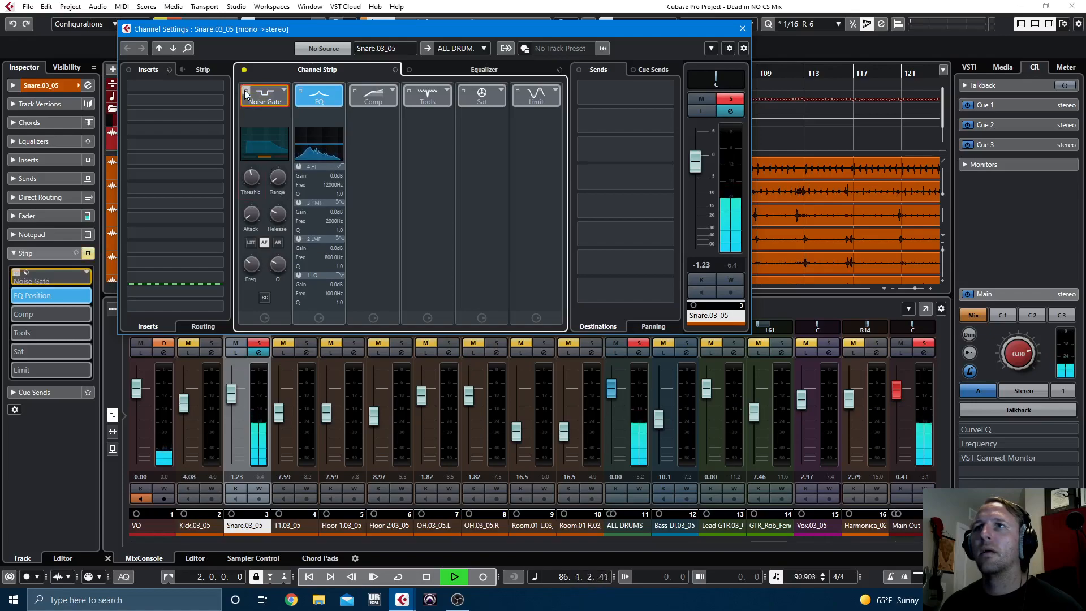
click(246, 90)
Step: Set the Snare gate's range to -31.0 dB, compare the gate bypassed and active, and stop playback
mouse_move(279, 179)
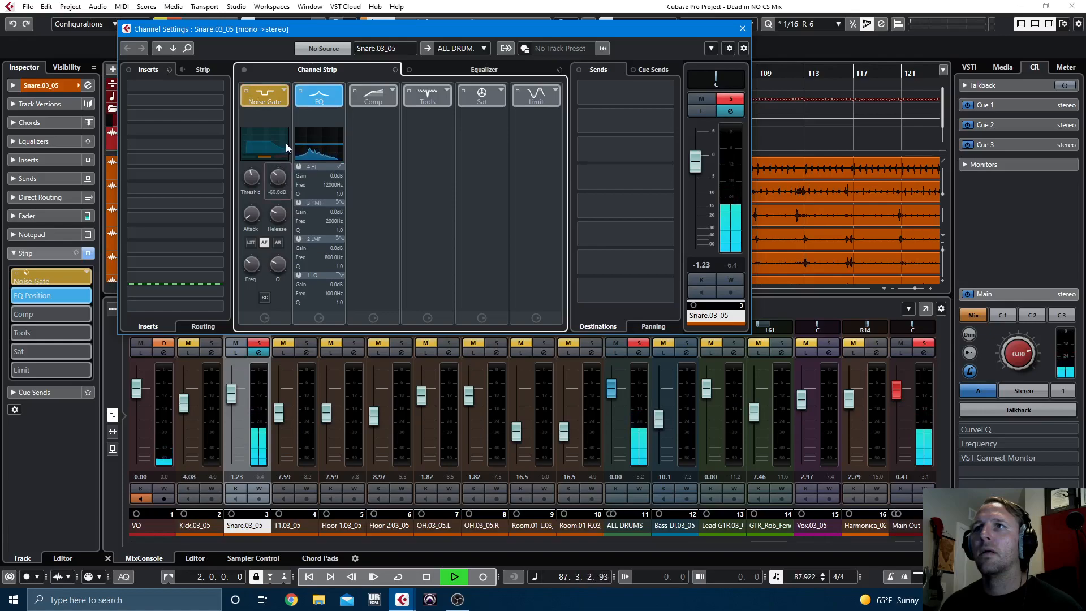
mouse_move(277, 214)
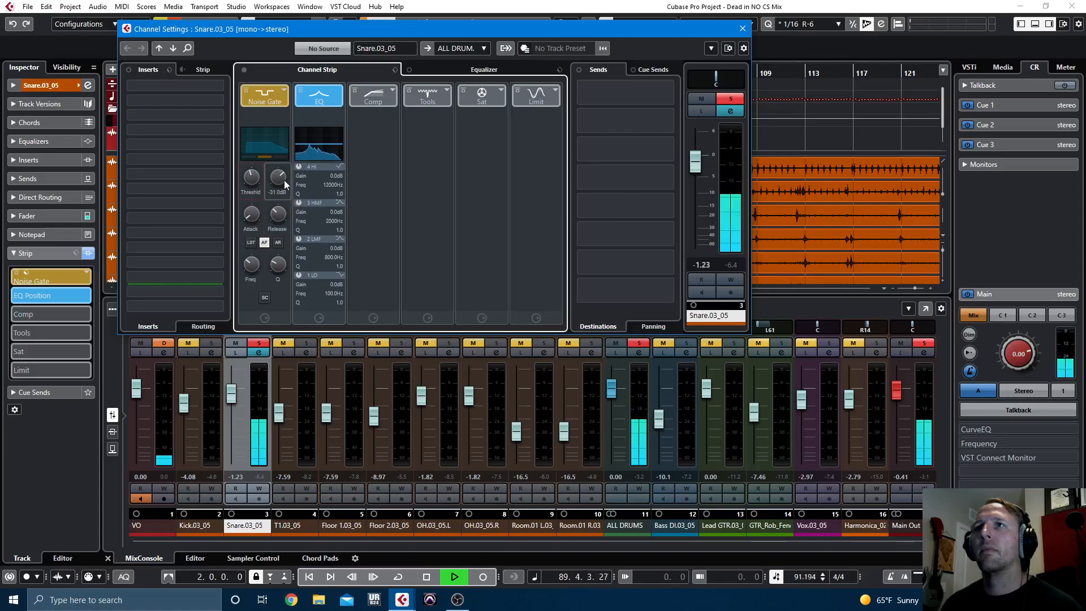
click(247, 93)
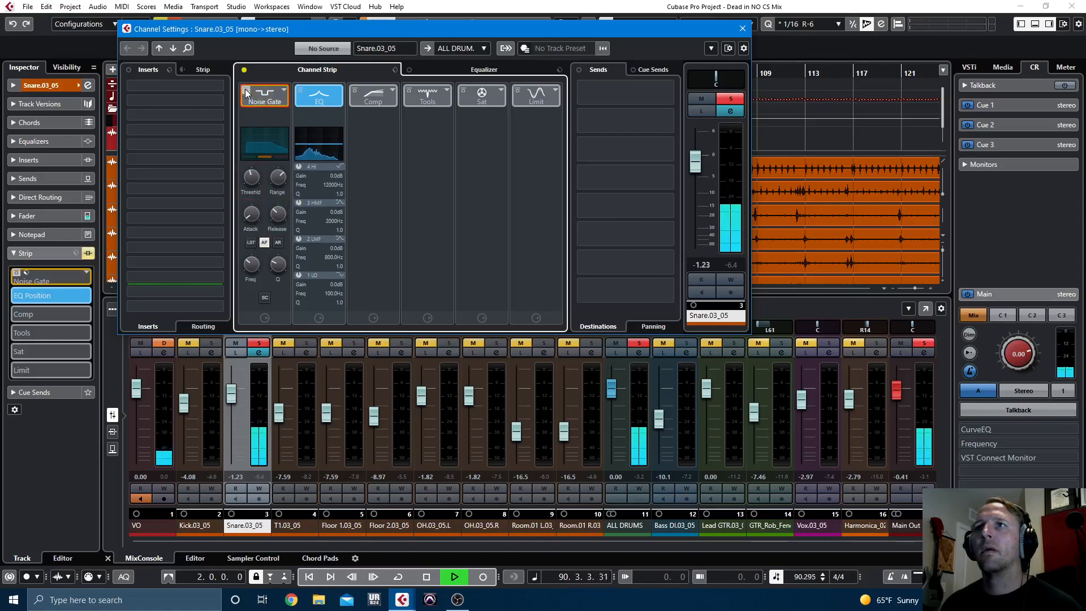
click(245, 93)
key(space)
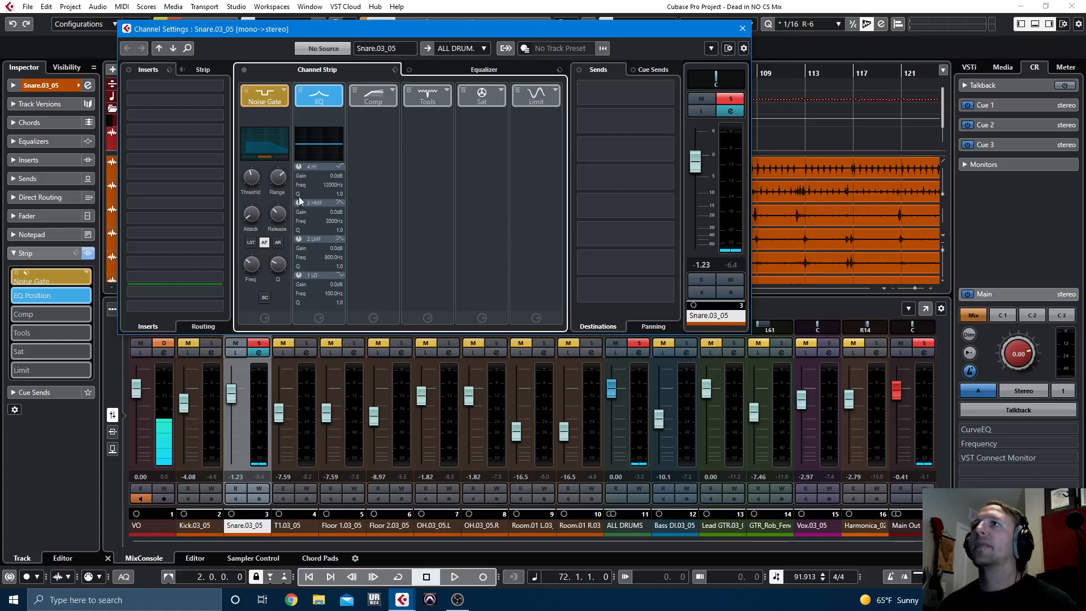
Step: Show the Snare's equalizer, unsolo the Snare and reopen its channel settings
click(437, 69)
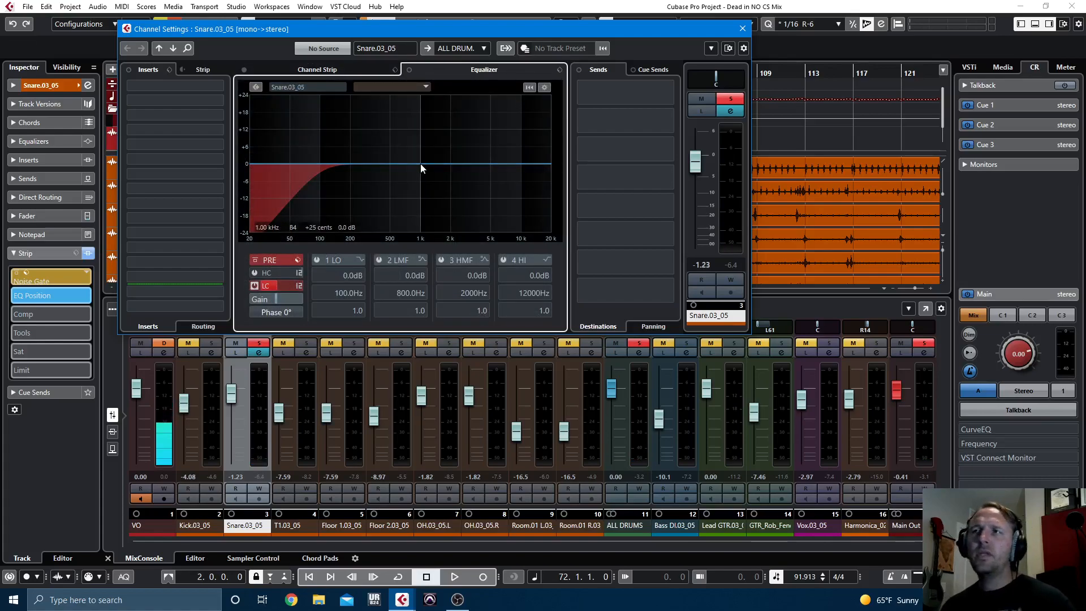
click(260, 344)
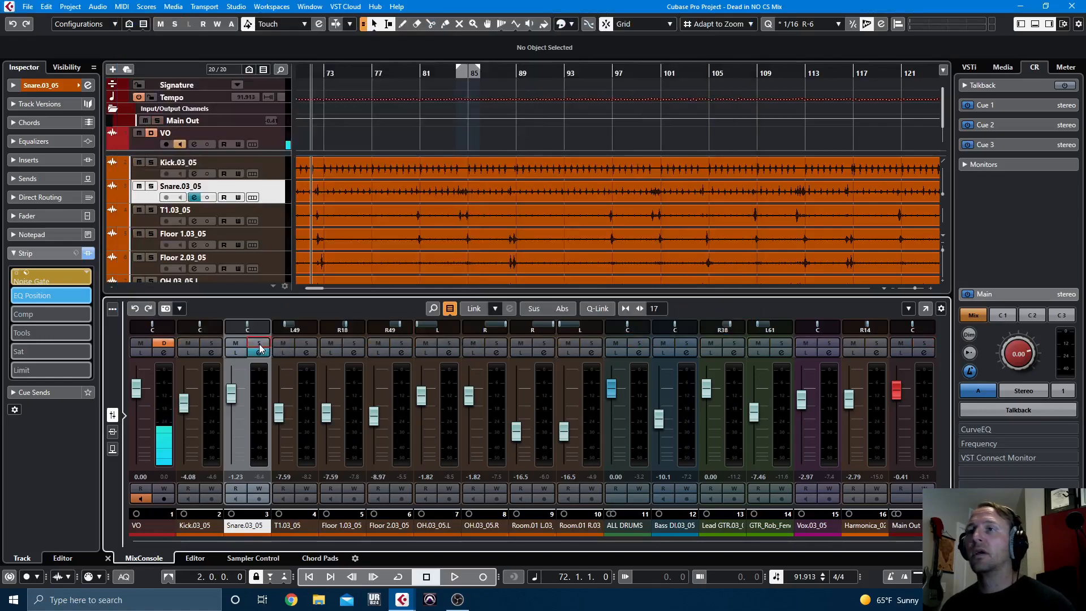
click(261, 352)
click(261, 352)
Step: During full-mix playback, set the Snare EQ to 4.5 dB at 151 Hz, -5.9 dB at 628.4 Hz and 5.3 dB at 2826 Hz
key(space)
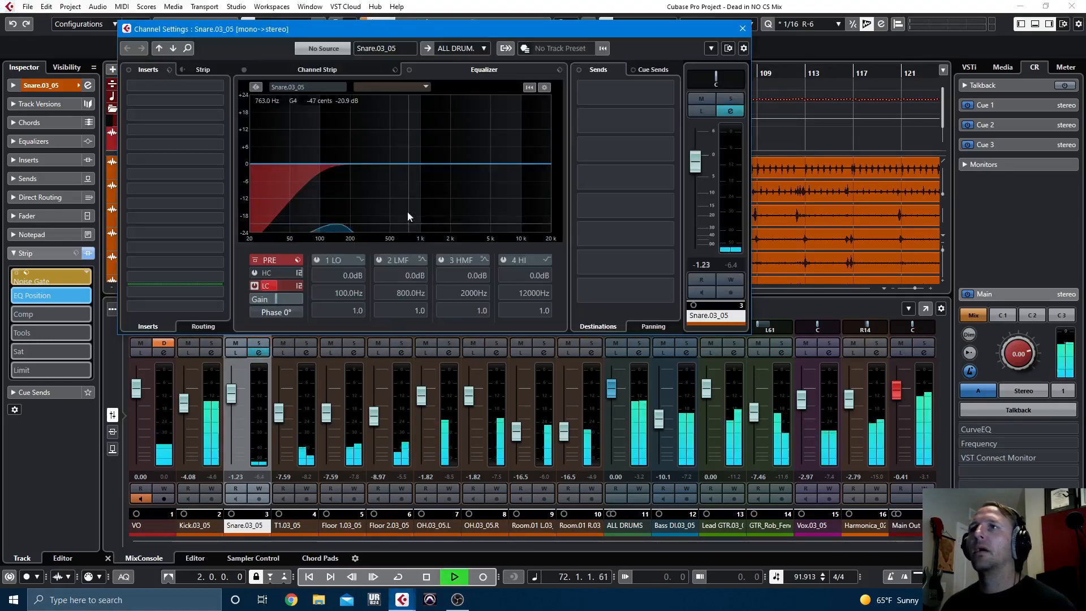
drag(422, 164, 401, 181)
drag(478, 165, 466, 149)
drag(340, 164, 338, 154)
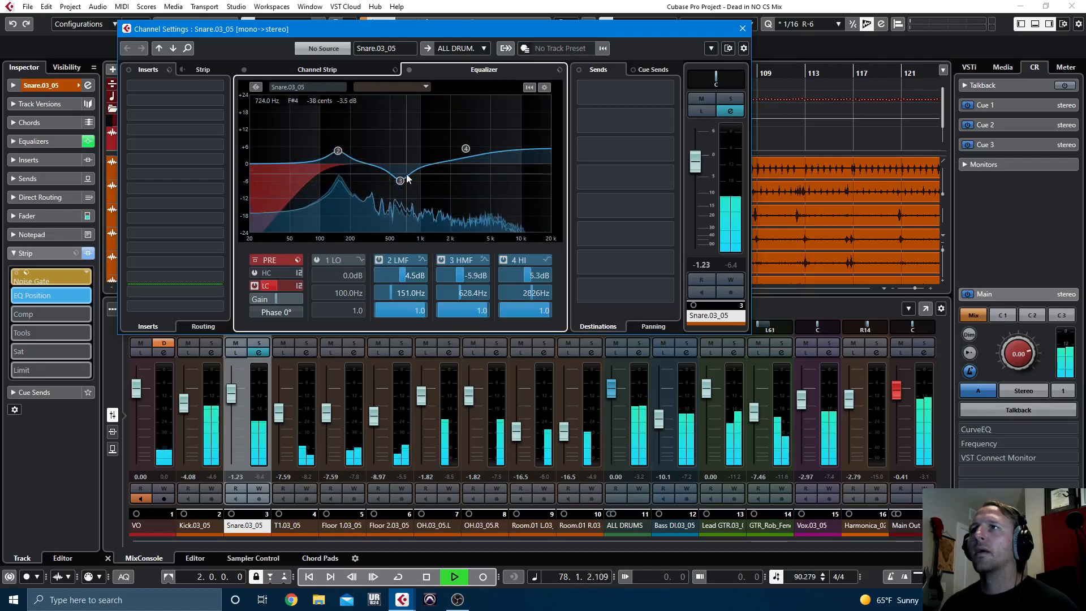
Step: Add the standard compressor to the Snare's strip with 2.49:1 ratio, 6.0 ms attack, 188 ms release, 0 % analysis and automatic make-up off
click(333, 71)
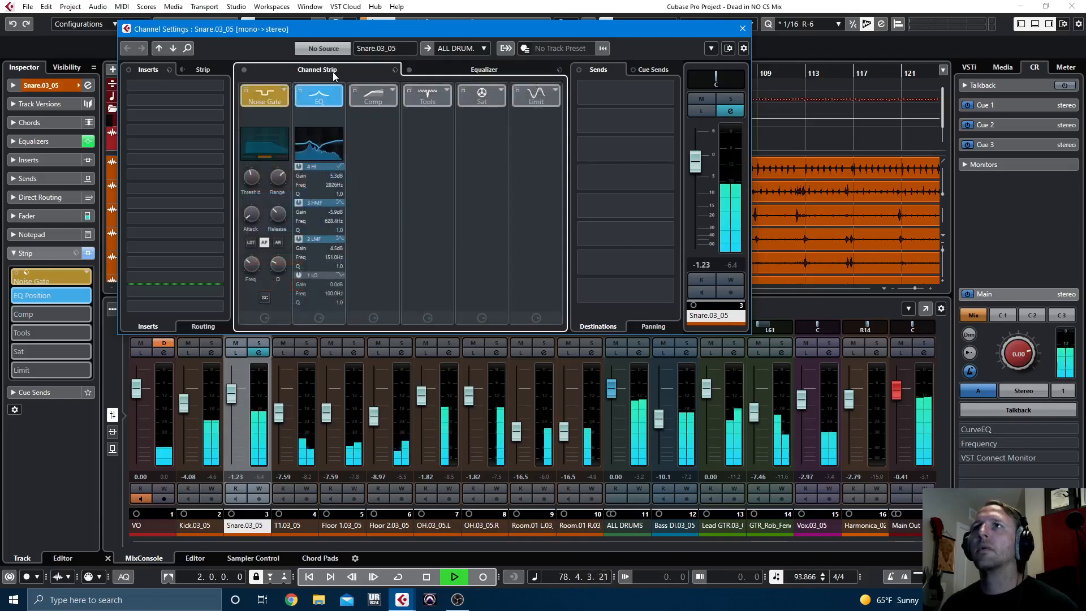
click(374, 100)
click(374, 116)
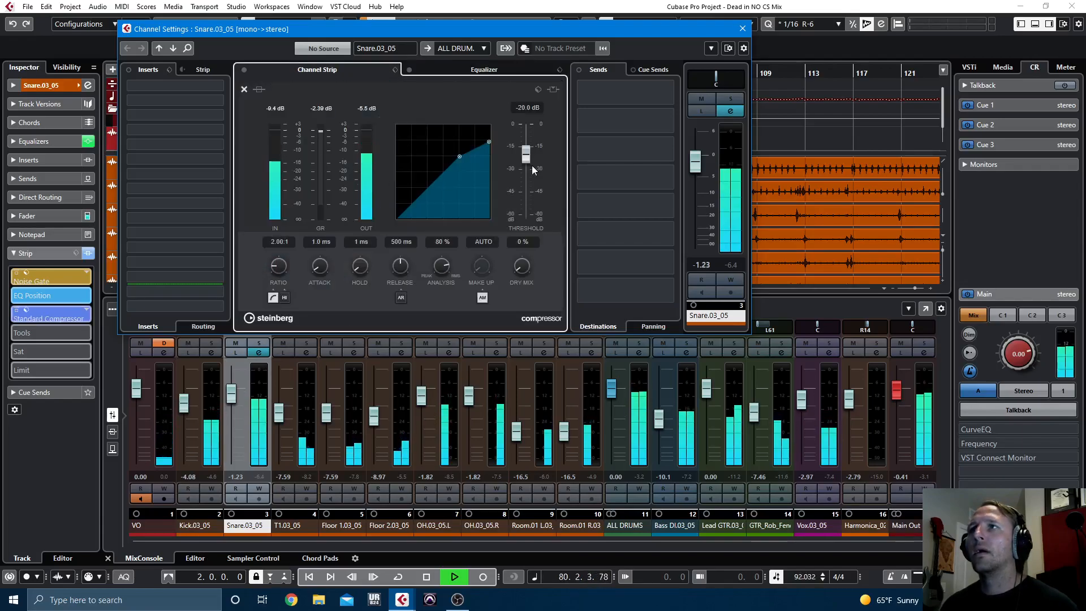
drag(527, 155, 517, 124)
drag(276, 269, 277, 263)
drag(403, 268, 482, 303)
click(482, 299)
drag(321, 268, 321, 265)
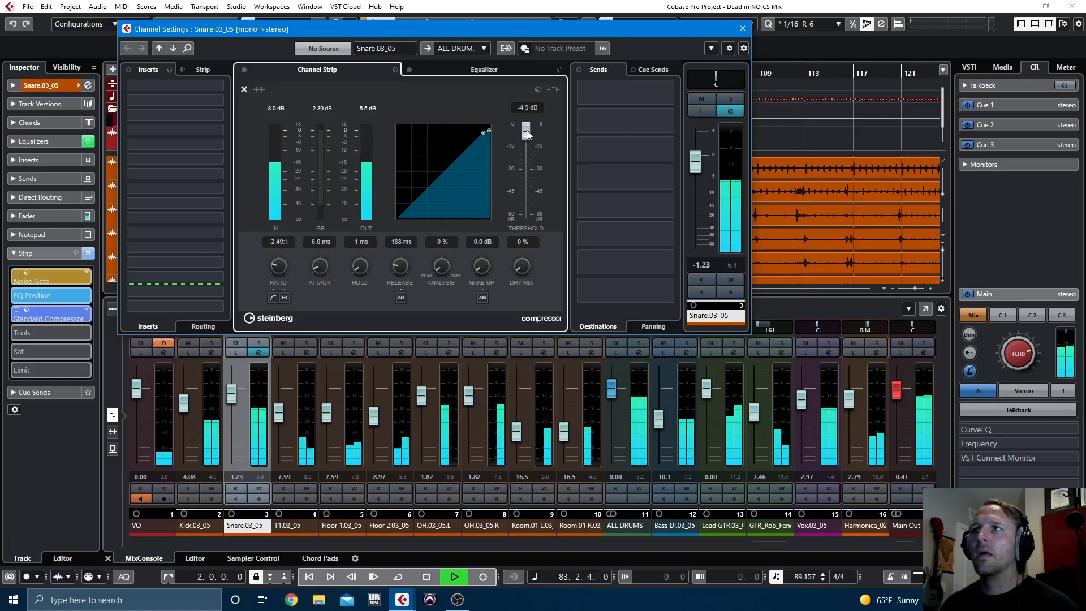
Step: Set the Snare compressor's threshold to -15.8 dB and its make-up gain to 2.2 dB, and return to the strip overview
drag(526, 141, 528, 148)
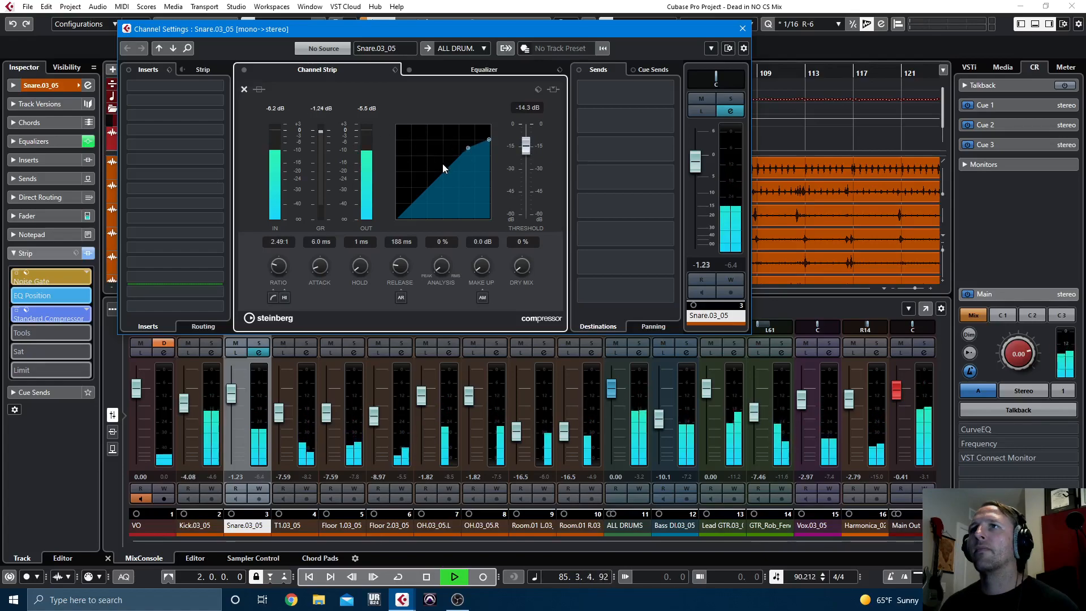
drag(527, 147, 528, 151)
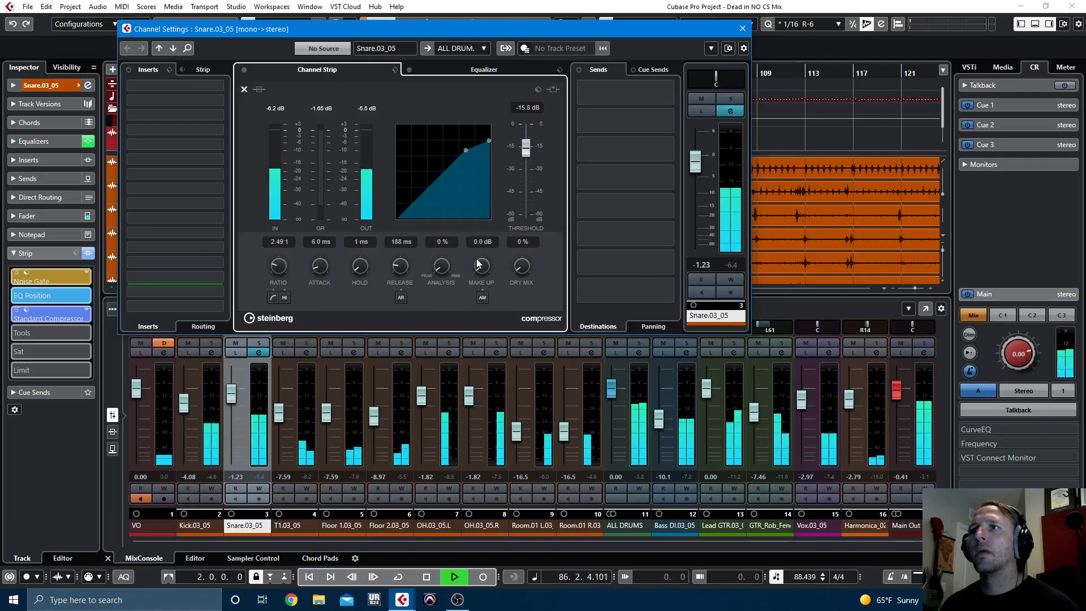
drag(476, 262, 481, 262)
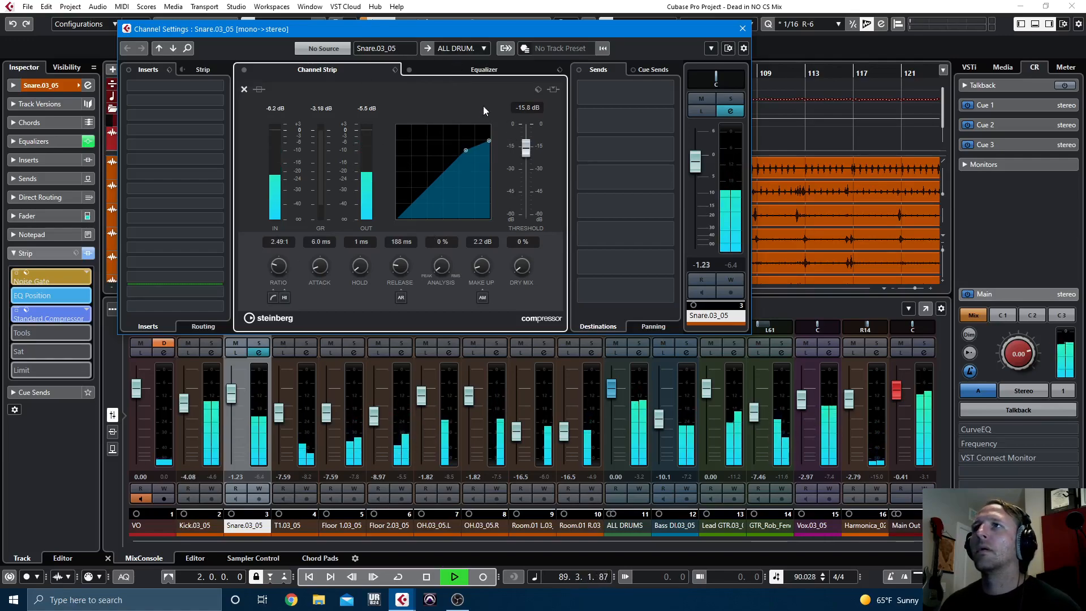
click(245, 89)
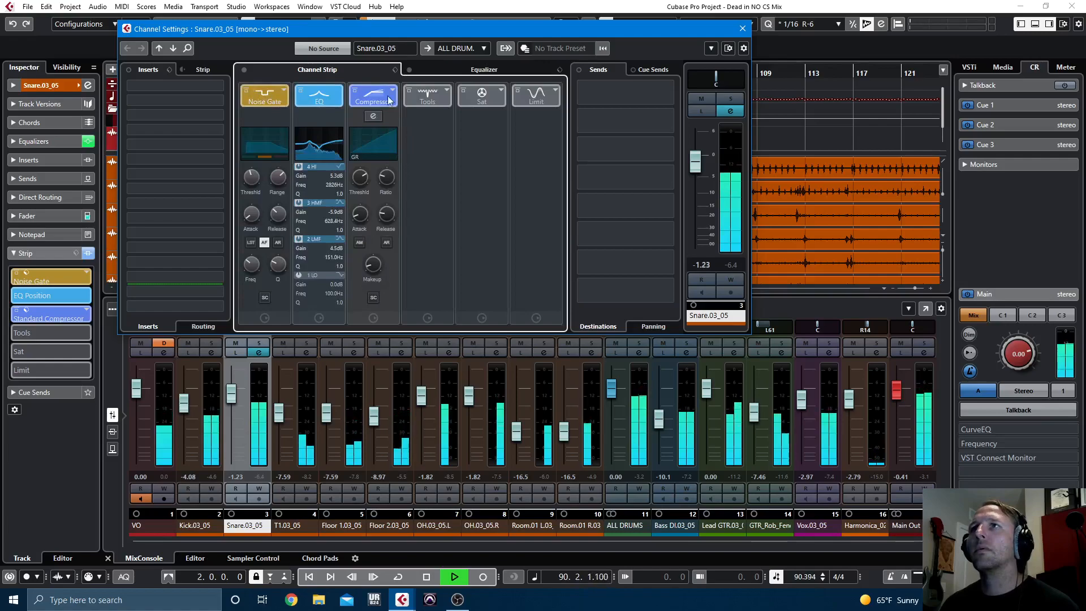
Step: Compare the Snare with its noise gate, EQ and compressor bypassed and active during playback
click(354, 90)
click(300, 90)
click(246, 90)
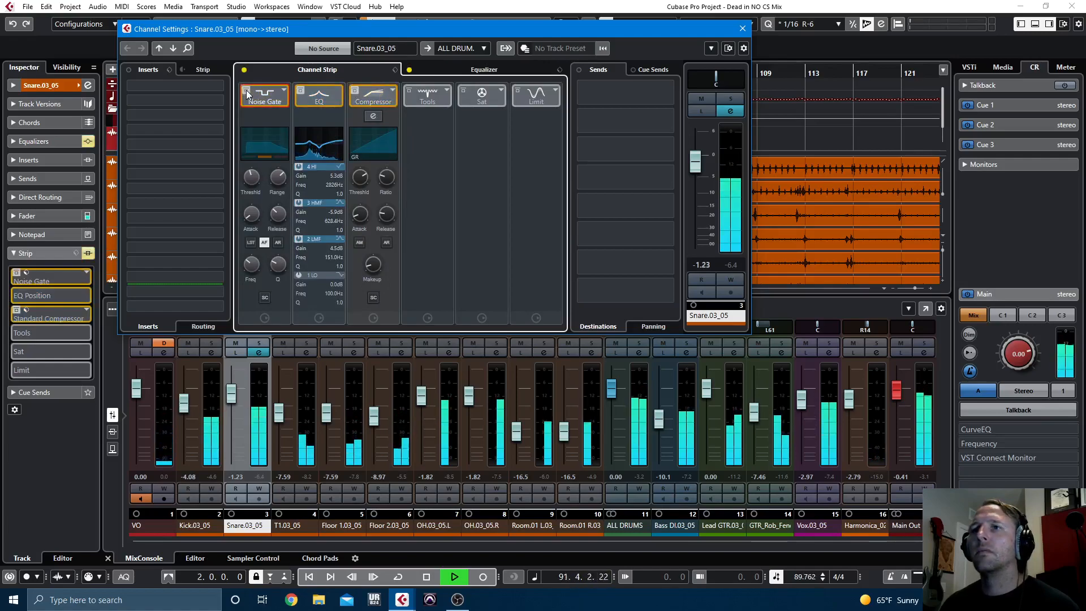
click(246, 92)
click(330, 92)
click(355, 91)
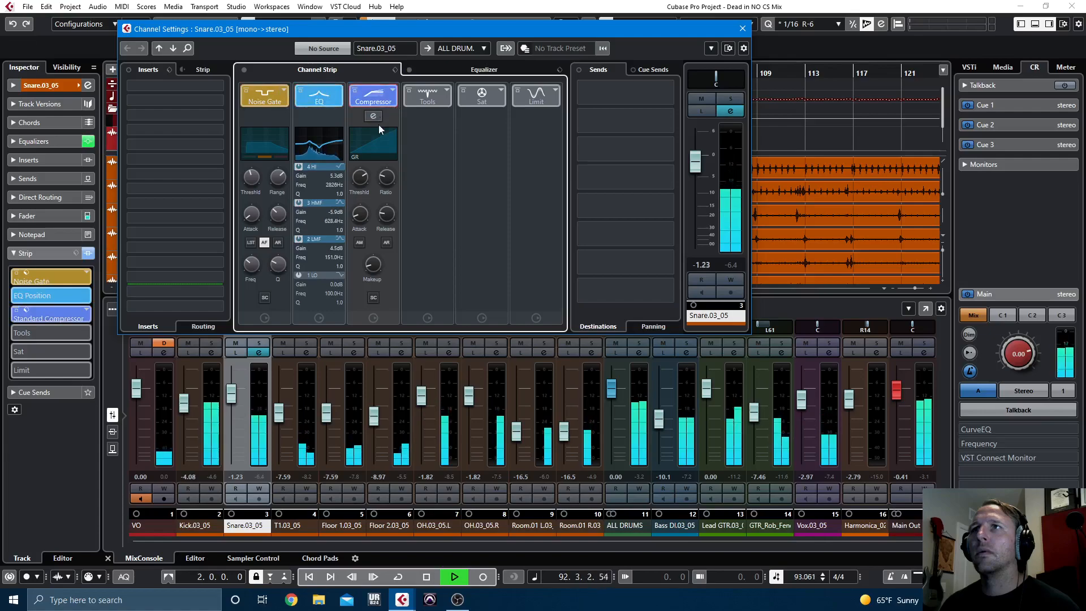
Step: Add an Envelope Shaper with raised attack and about 2.2 dB release, plus Magneto II with more saturation and slightly lower output, to the Snare
click(427, 99)
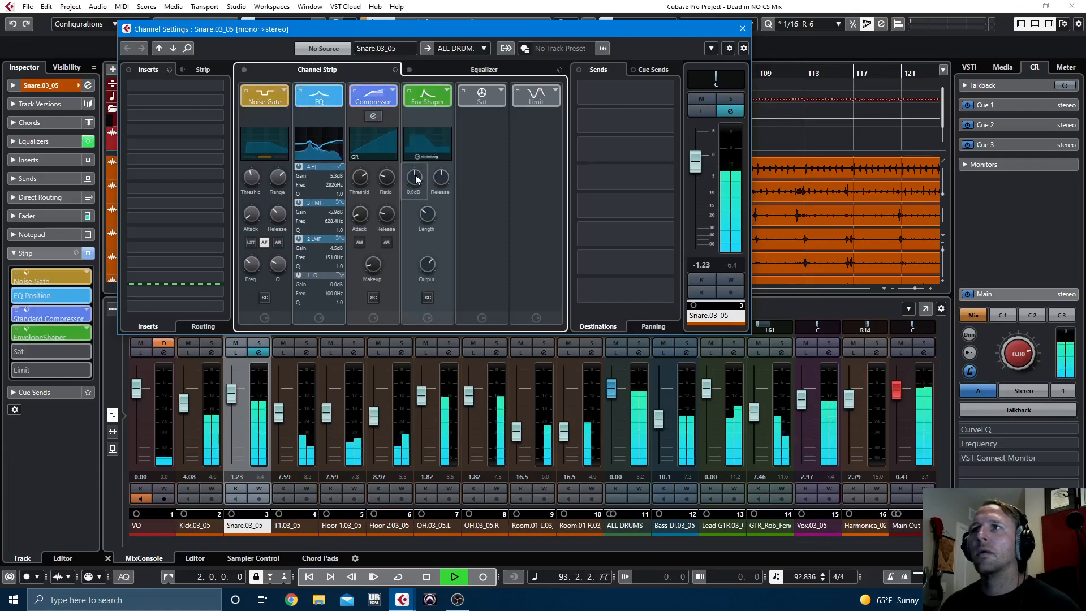
drag(443, 180, 442, 175)
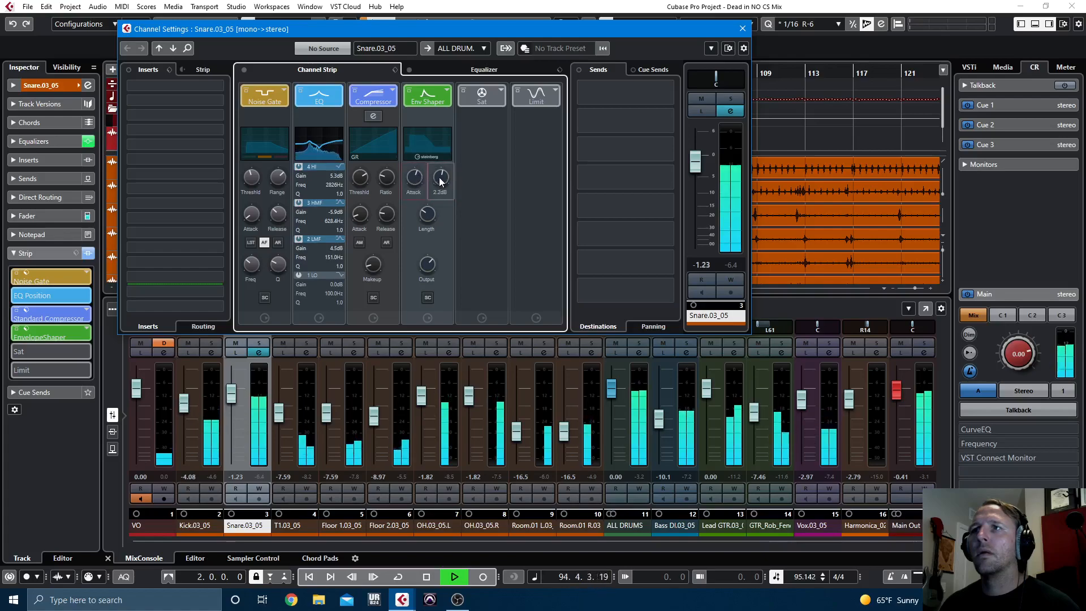
click(484, 97)
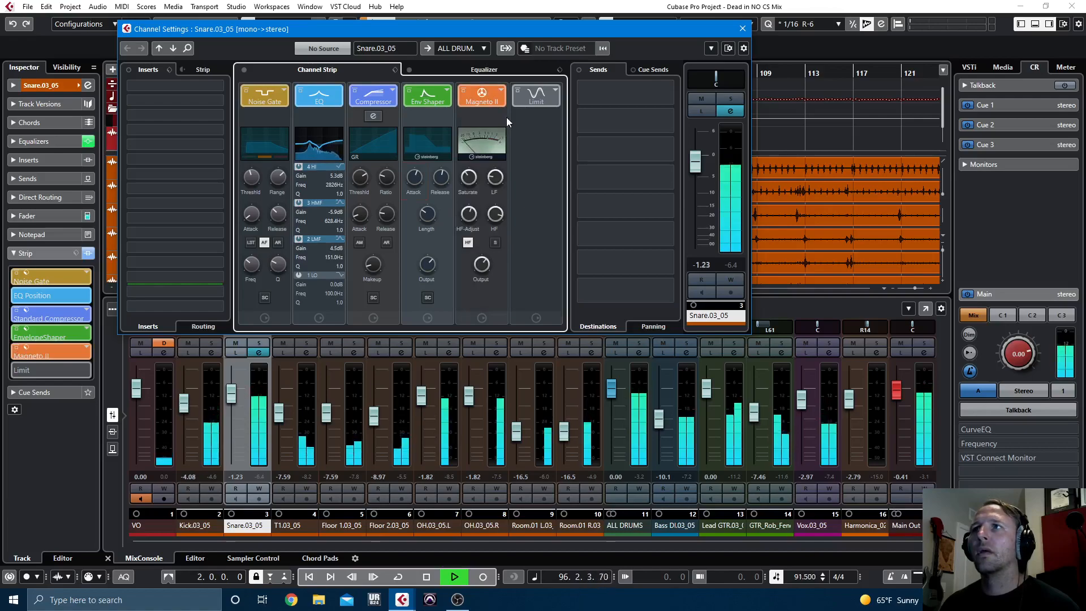
drag(469, 179, 468, 168)
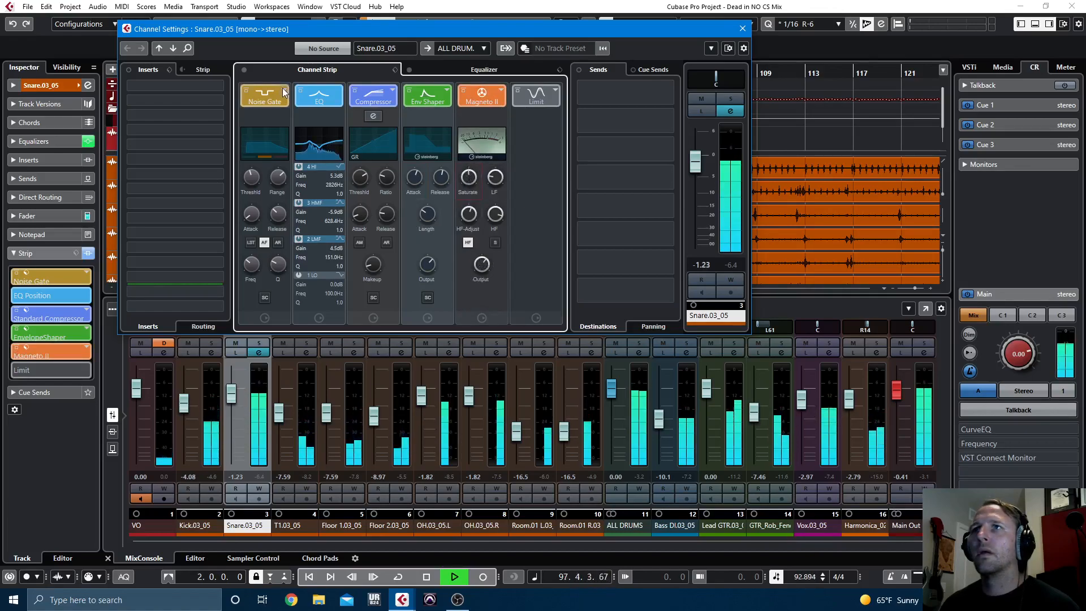
drag(484, 258, 483, 259)
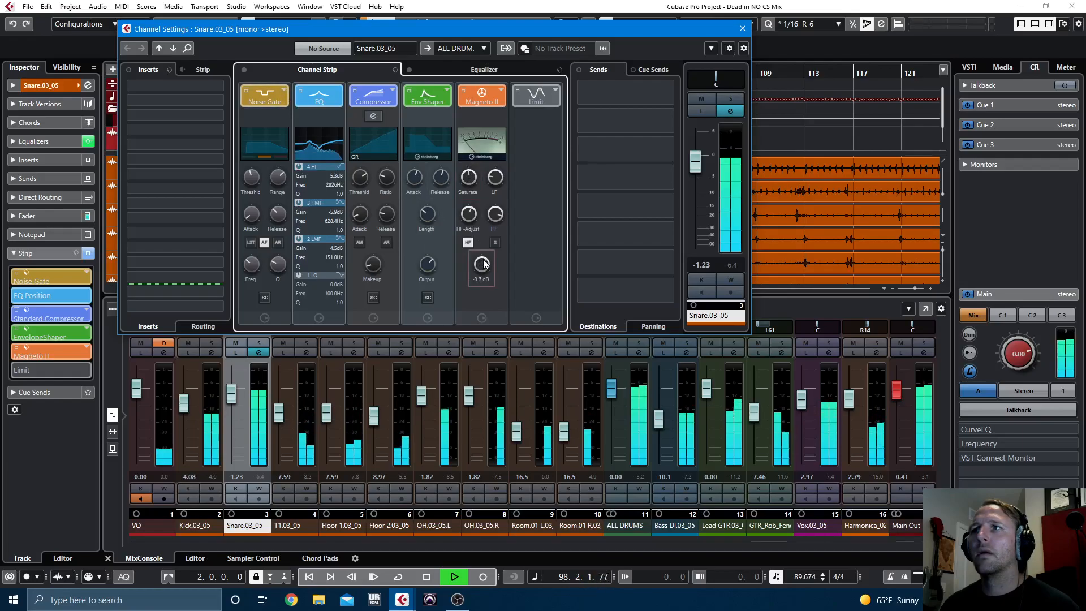
Step: Compare the Snare with its whole channel strip, including the EQ, bypassed and active
click(244, 70)
click(301, 90)
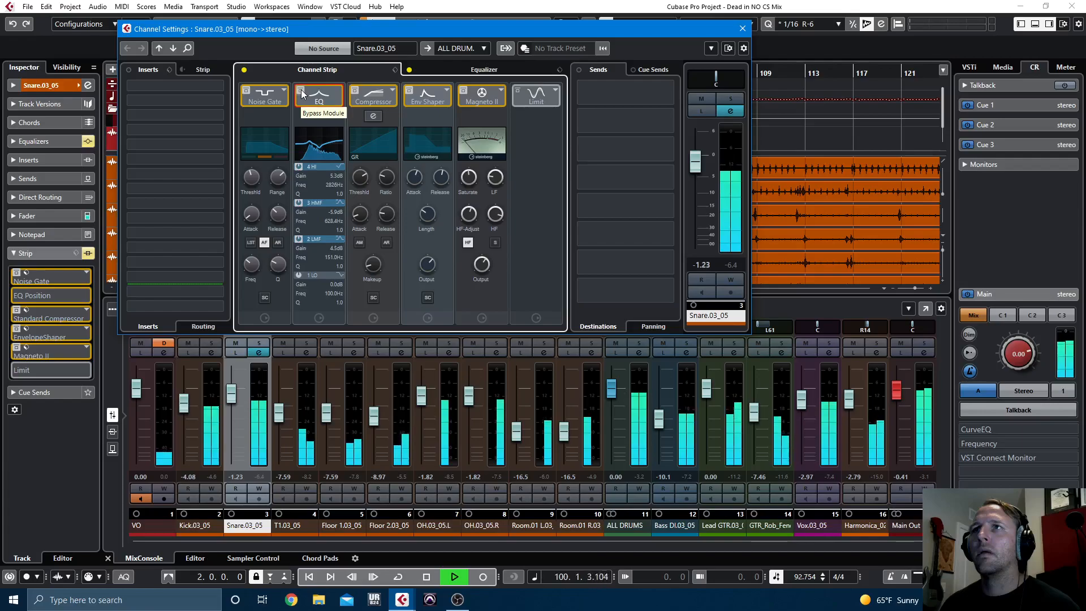
click(301, 89)
click(244, 70)
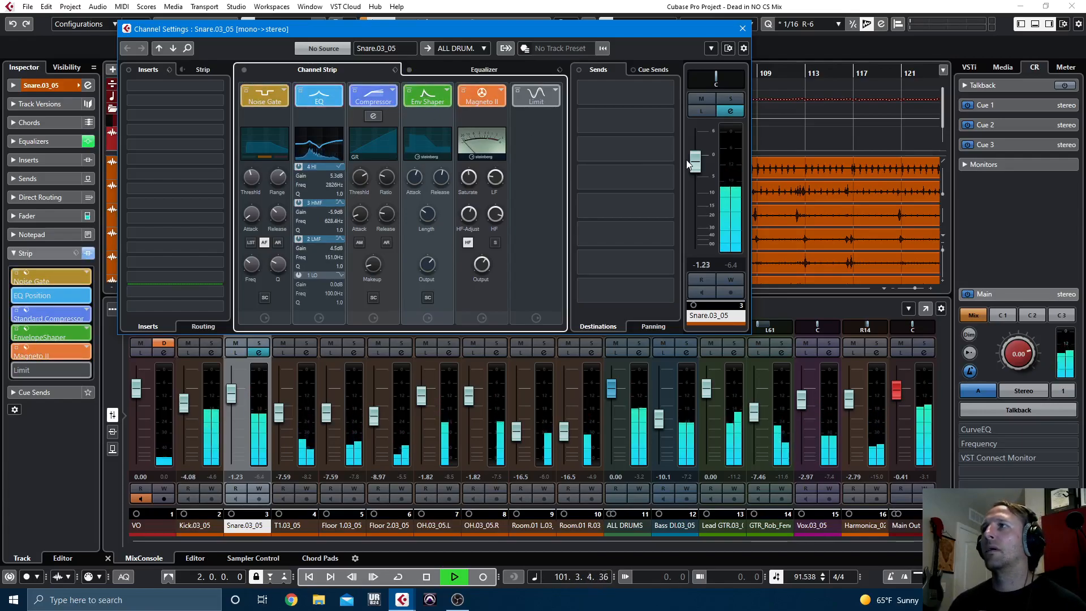
Step: Lower the Snare's Magneto II output to about -1.6 dB and compare the strip and EQ bypassed and active again
mouse_move(485, 266)
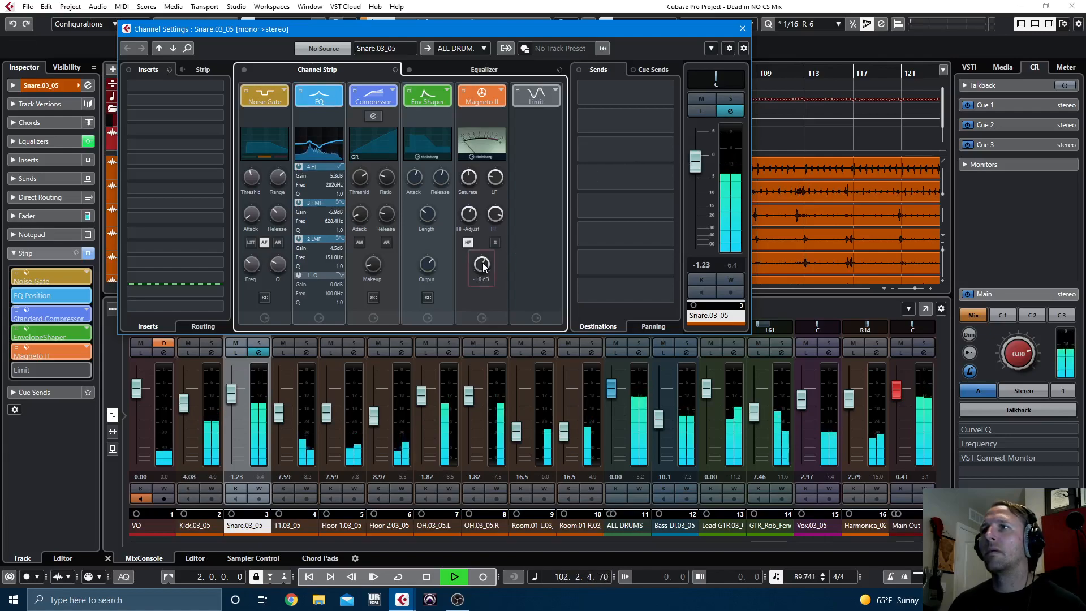
click(243, 69)
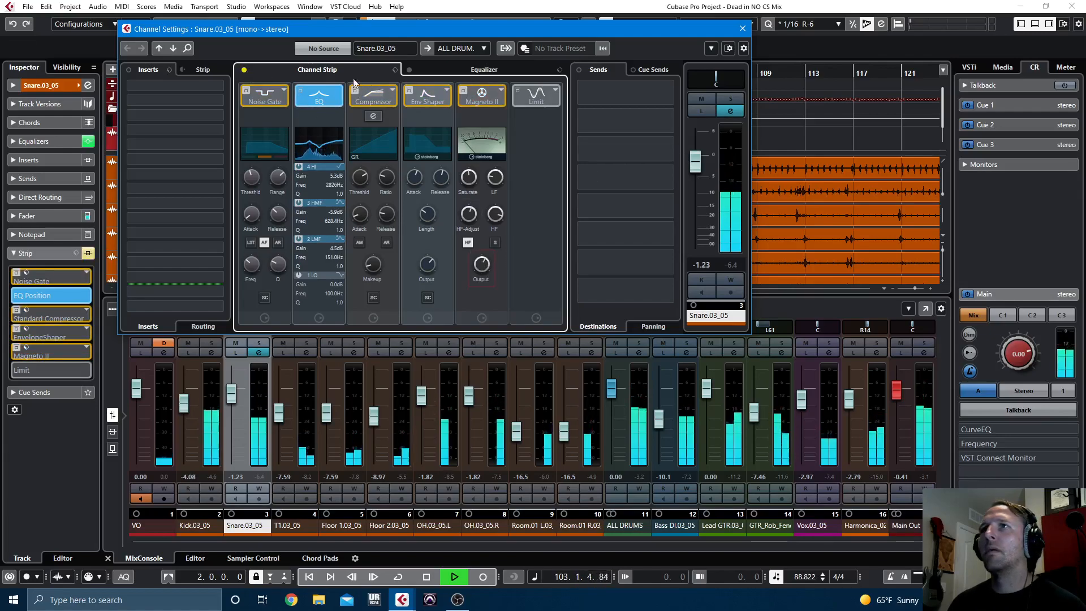
click(301, 92)
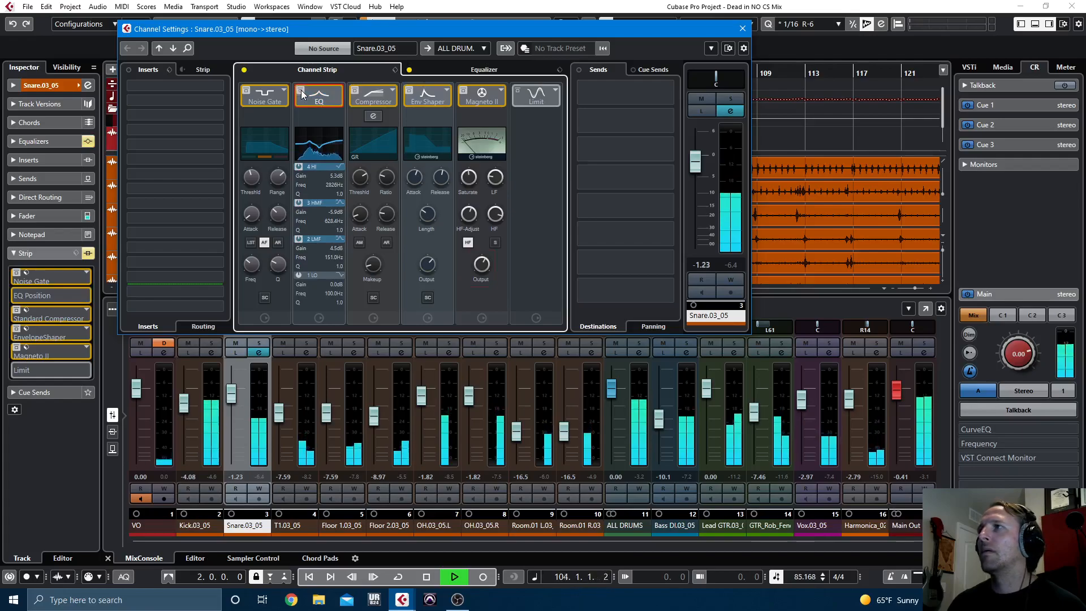
click(301, 92)
click(243, 69)
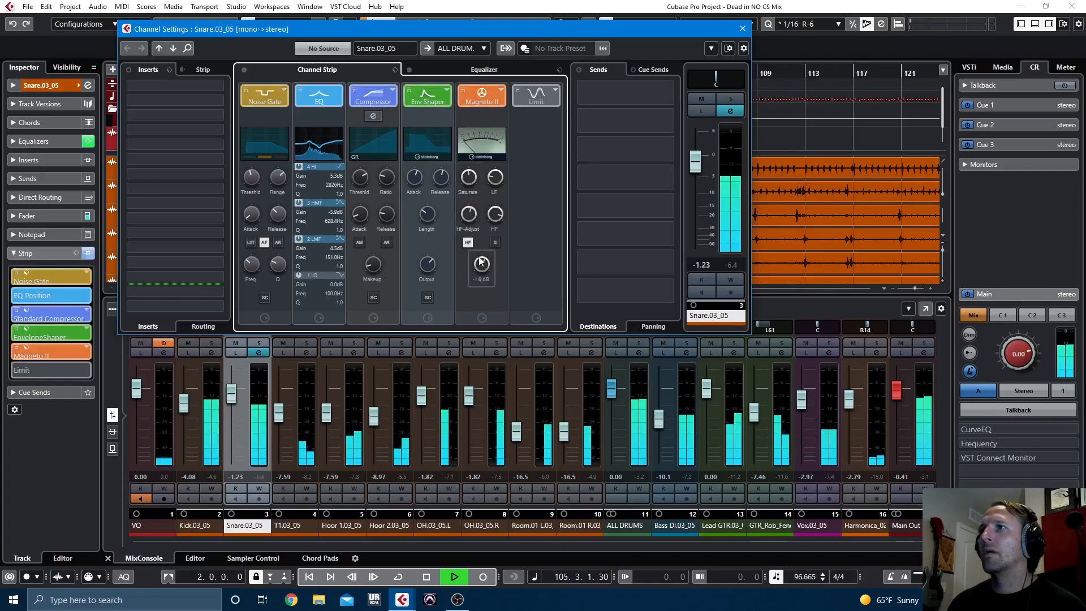
drag(483, 266, 501, 234)
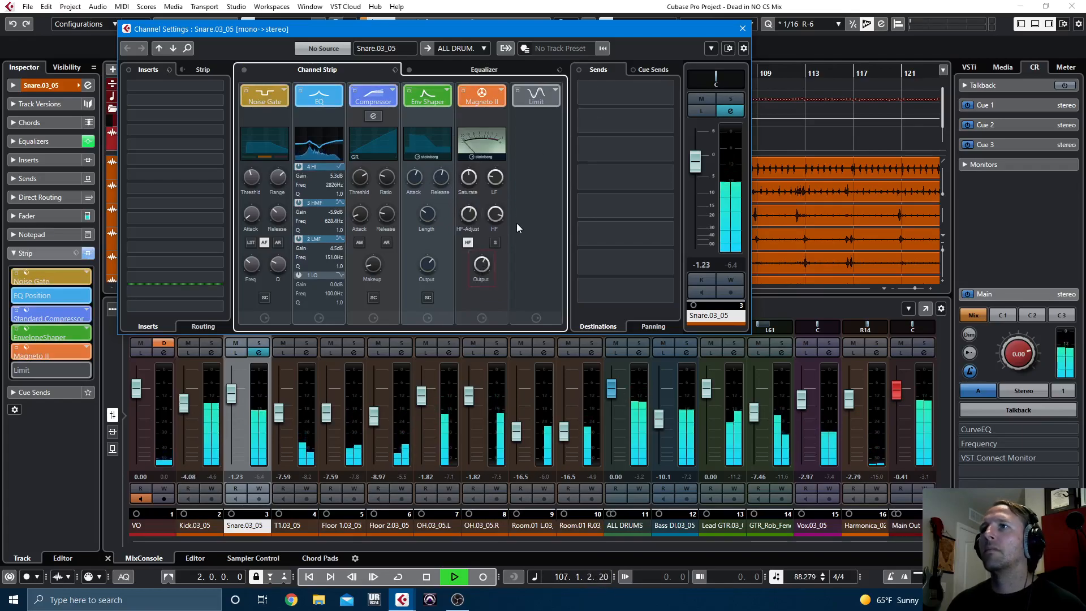
key(space)
click(743, 28)
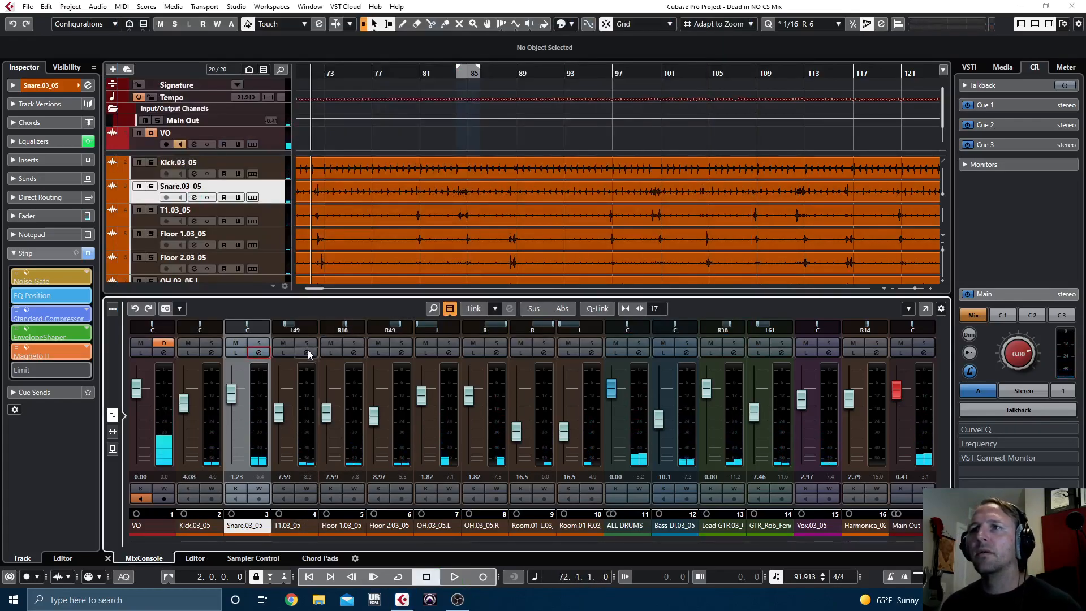
Step: Solo the two overhead channels and link OH.03_05.L and OH.03_05.R in a group named OH, keeping the default linked parameters
click(453, 341)
click(491, 516)
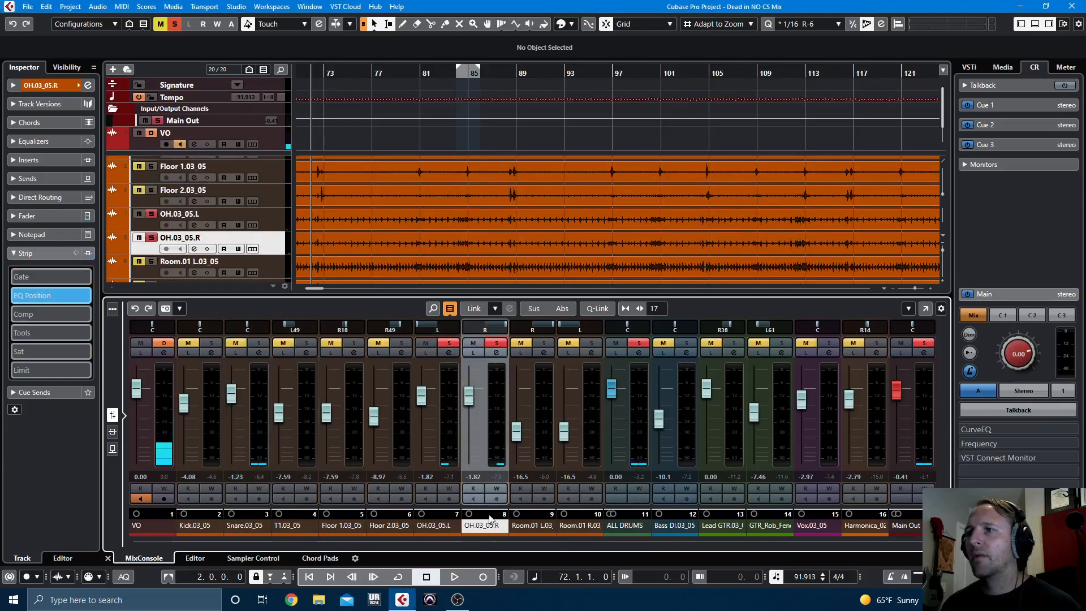
ctrl+click(437, 526)
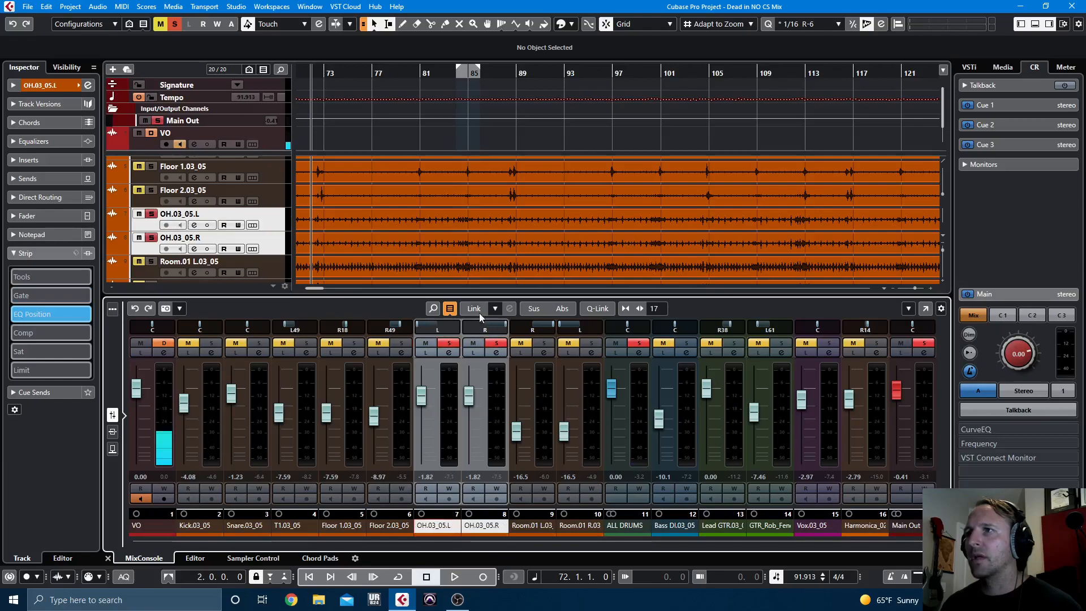
click(495, 310)
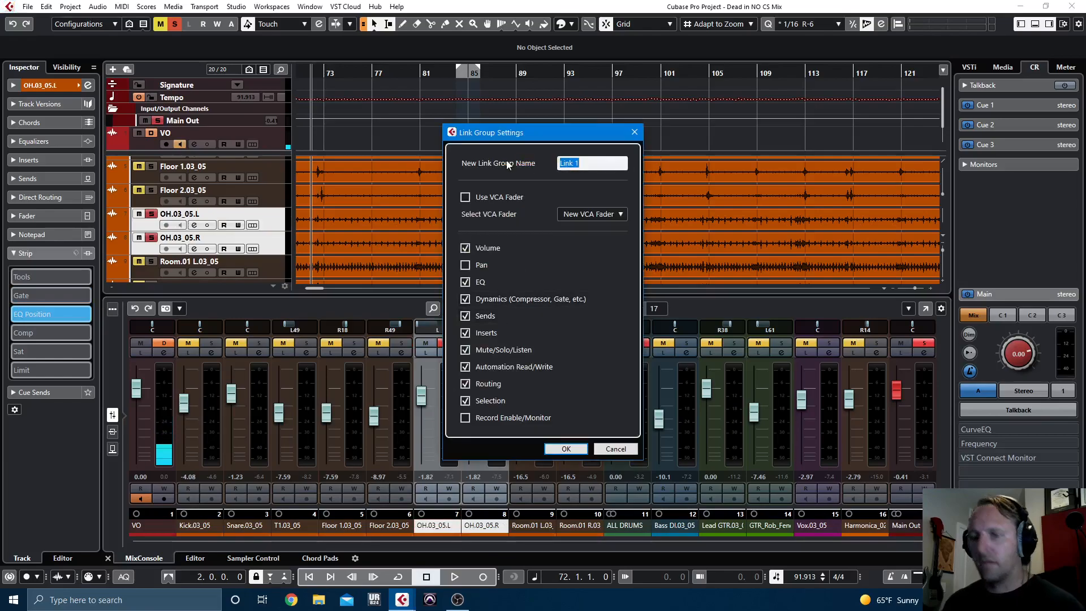
text(OH)
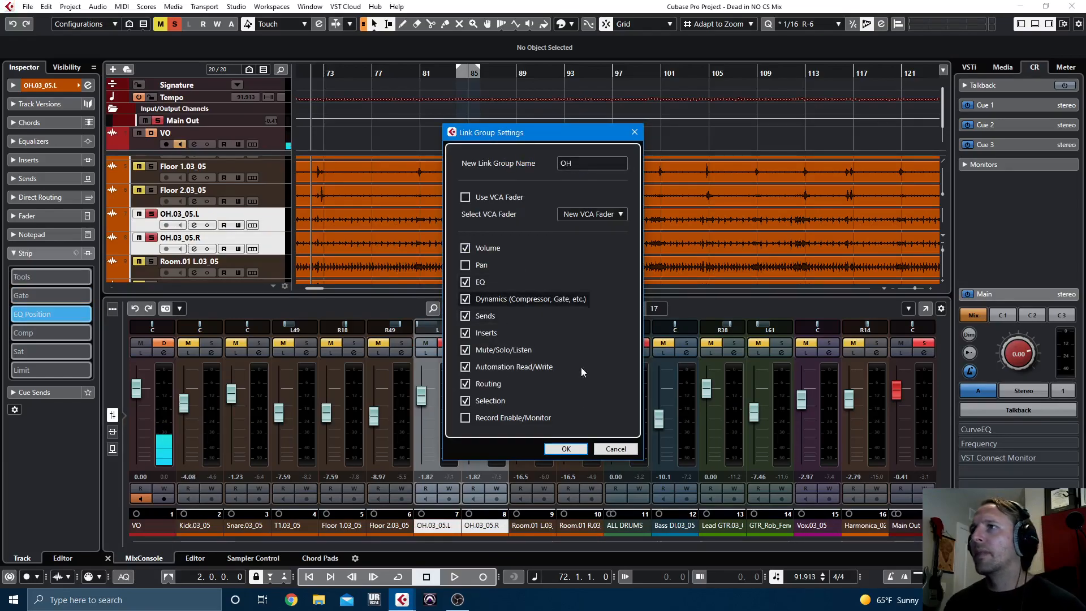
click(566, 449)
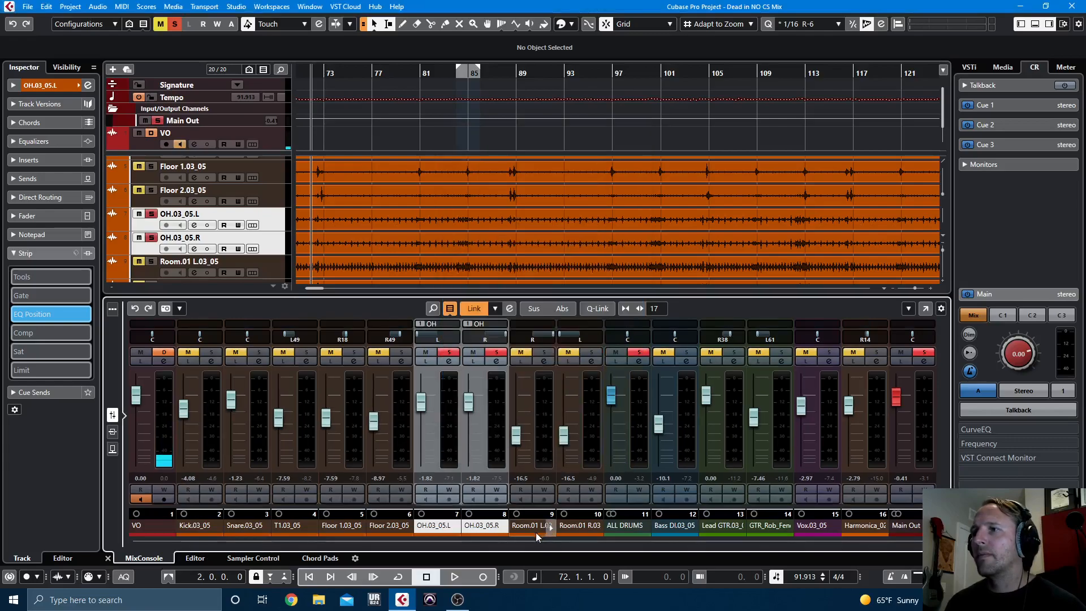
Step: Link the left and right Room.01 channels in a group named Rooms with the default linked parameters
click(535, 526)
ctrl+click(580, 525)
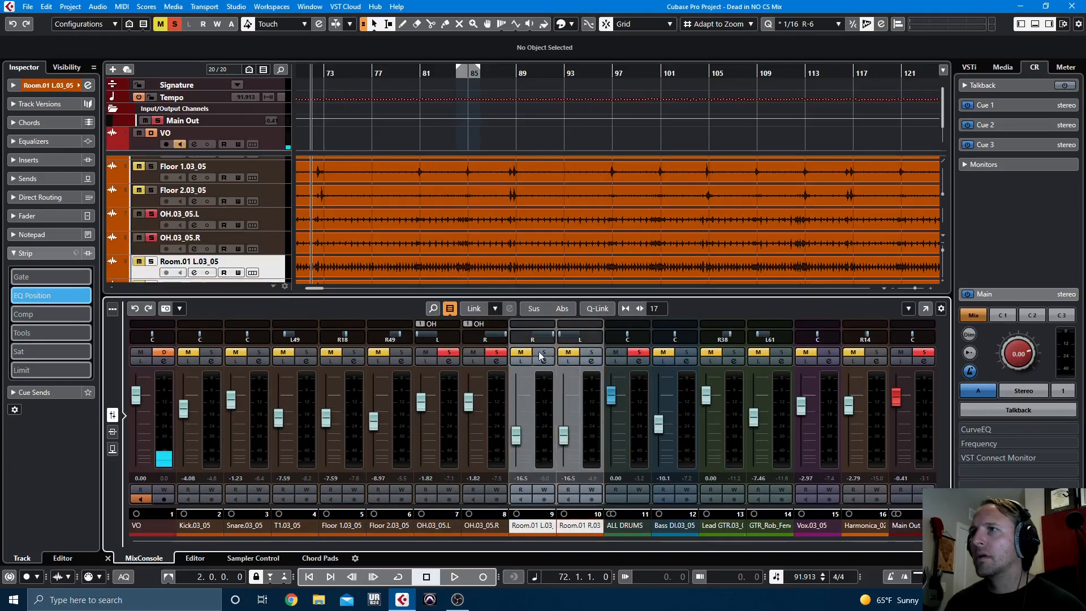
click(474, 309)
text(Rooms)
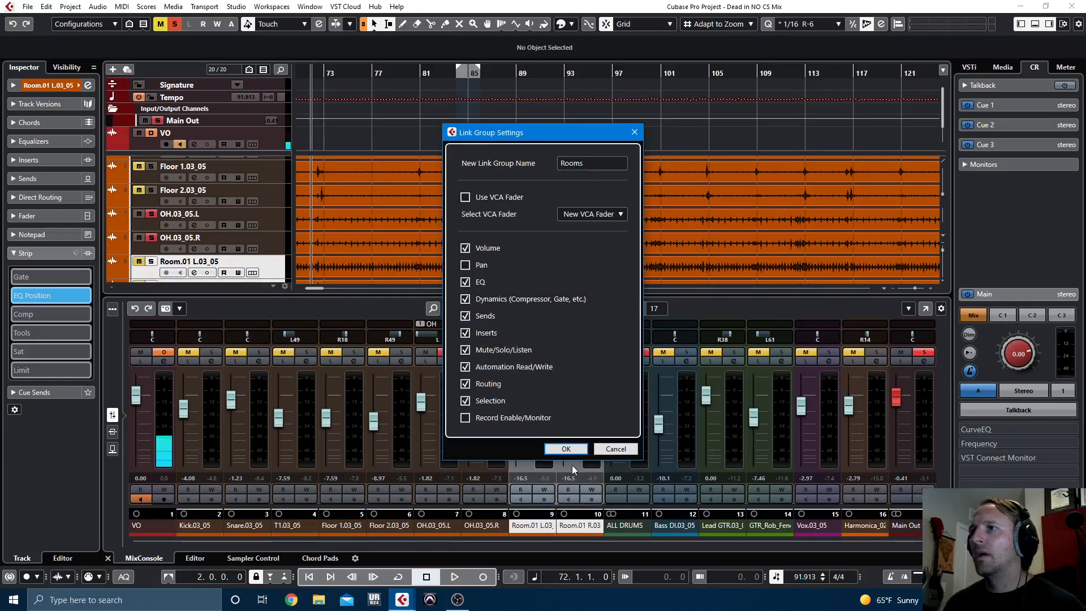
click(569, 450)
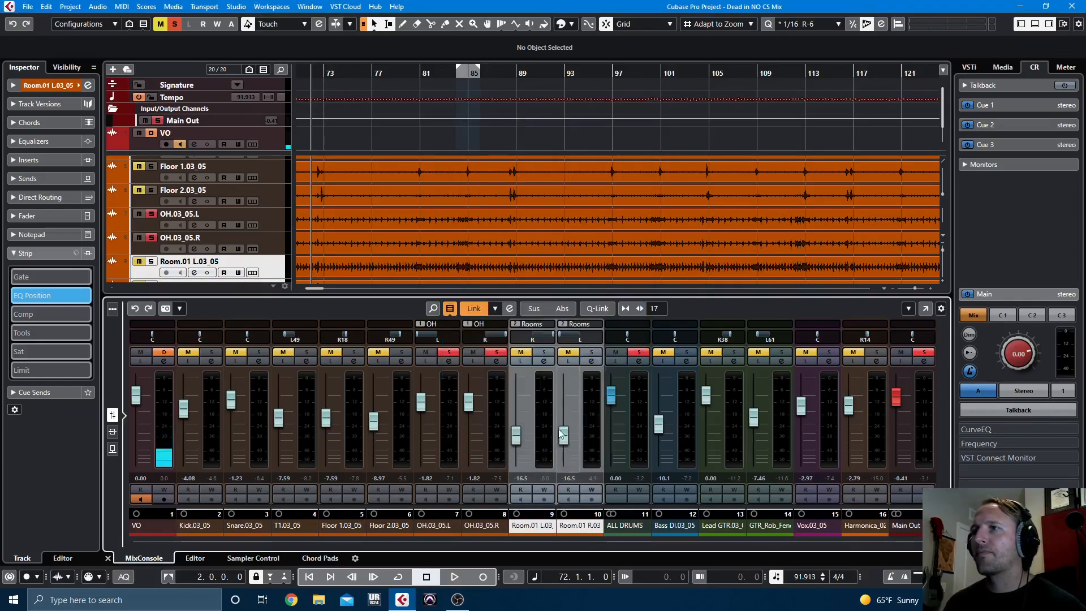
Step: Show the overheads' equalizer, start playback and enable the low cut at about 249 Hz
click(497, 361)
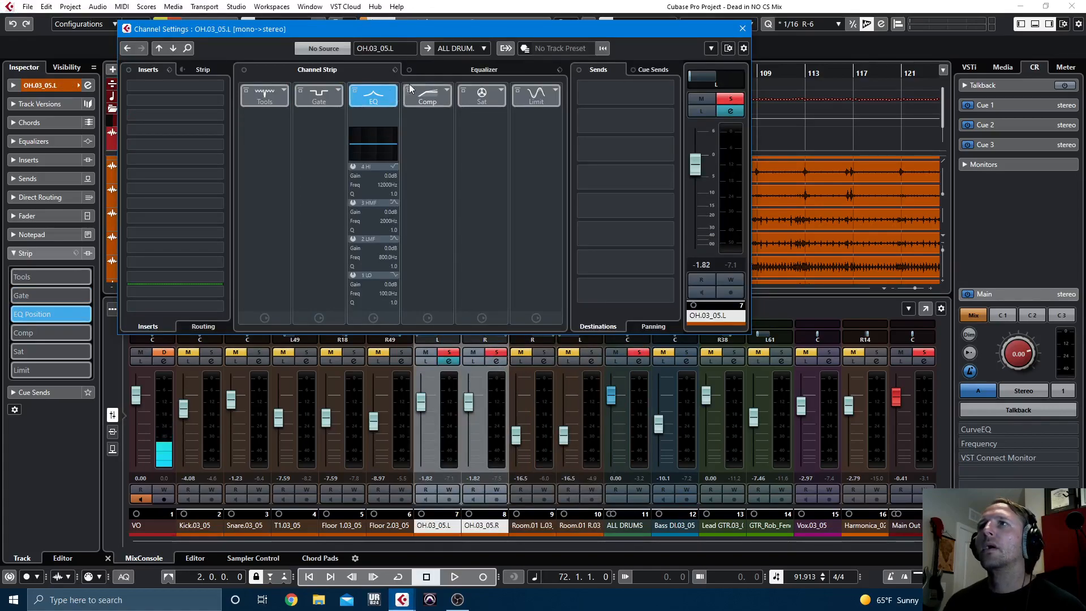
click(462, 73)
key(space)
click(254, 285)
drag(270, 286, 289, 286)
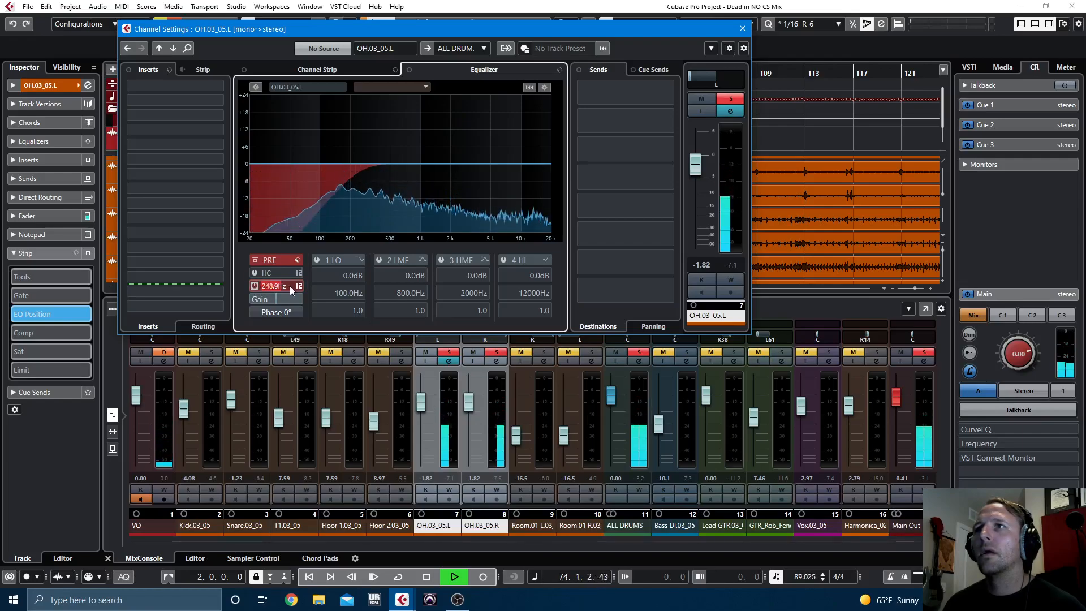
Step: Cut the overheads about 3.9 dB at 927 Hz with the high-mid band and 5.1 dB at 485 Hz with the low-mid band
drag(440, 168, 418, 179)
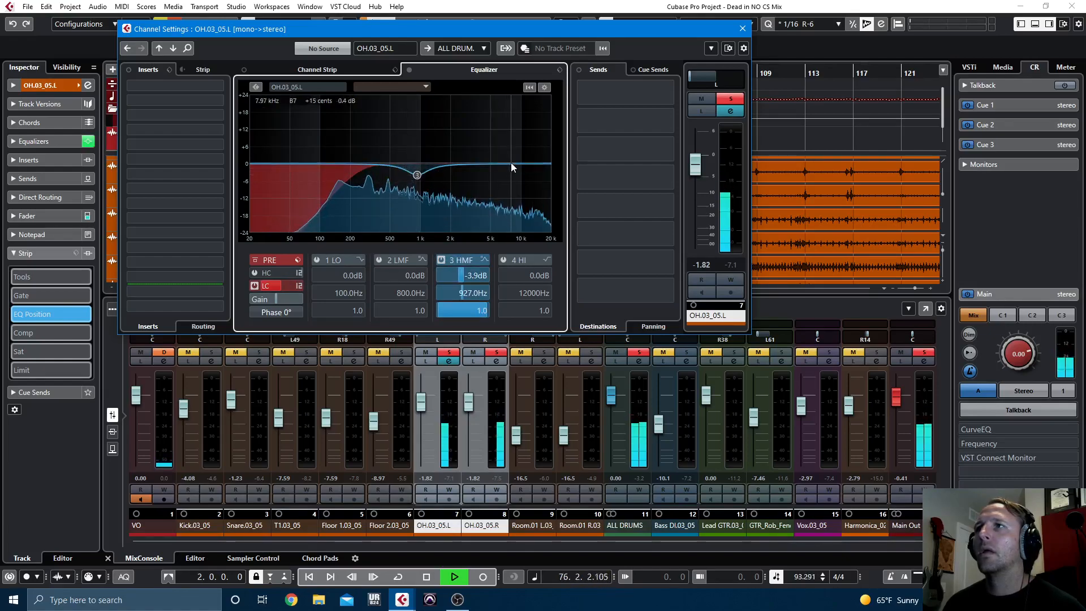
click(378, 260)
drag(413, 165, 393, 182)
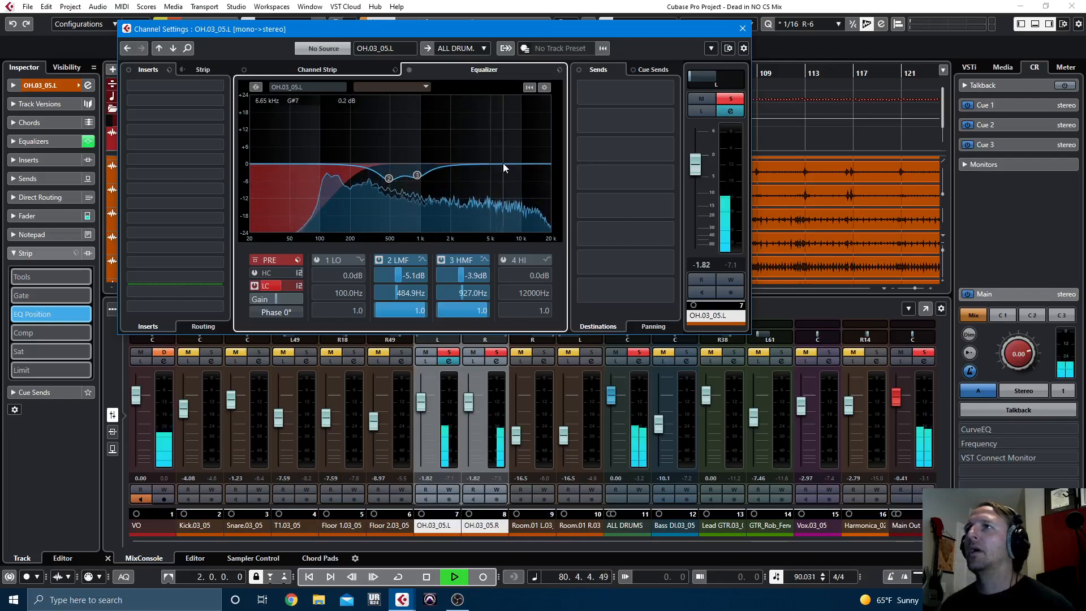
Step: Enable the overheads' high band as Parametric I, cut it about 2.8 dB at 5.2 kHz, and stop playback
click(503, 260)
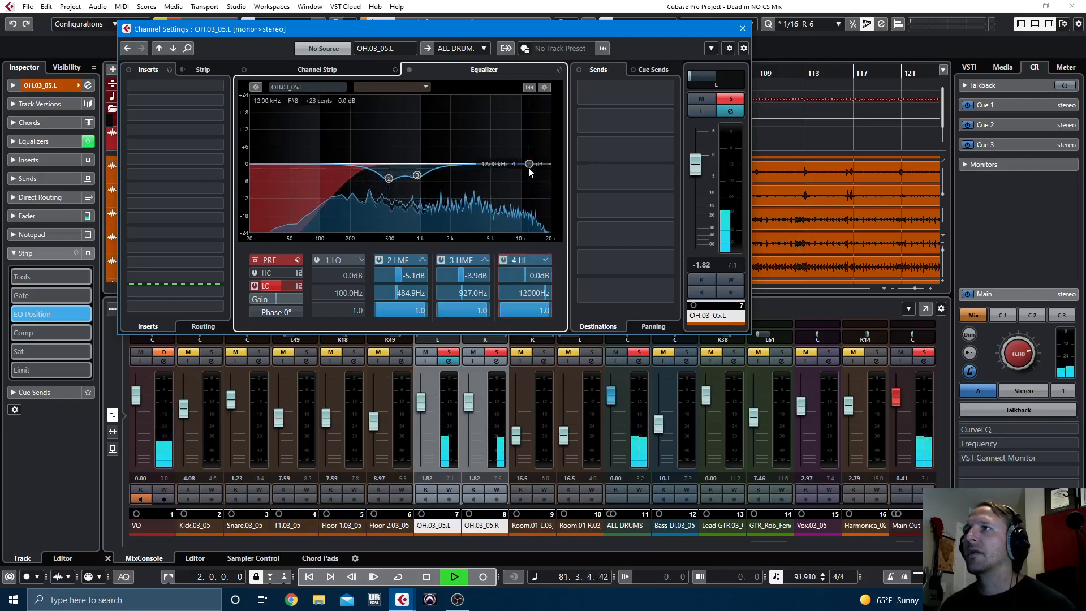
mouse_move(529, 165)
mouse_down()
mouse_move(502, 148)
mouse_move(527, 161)
mouse_up()
click(545, 260)
click(564, 275)
drag(525, 160, 493, 146)
click(545, 260)
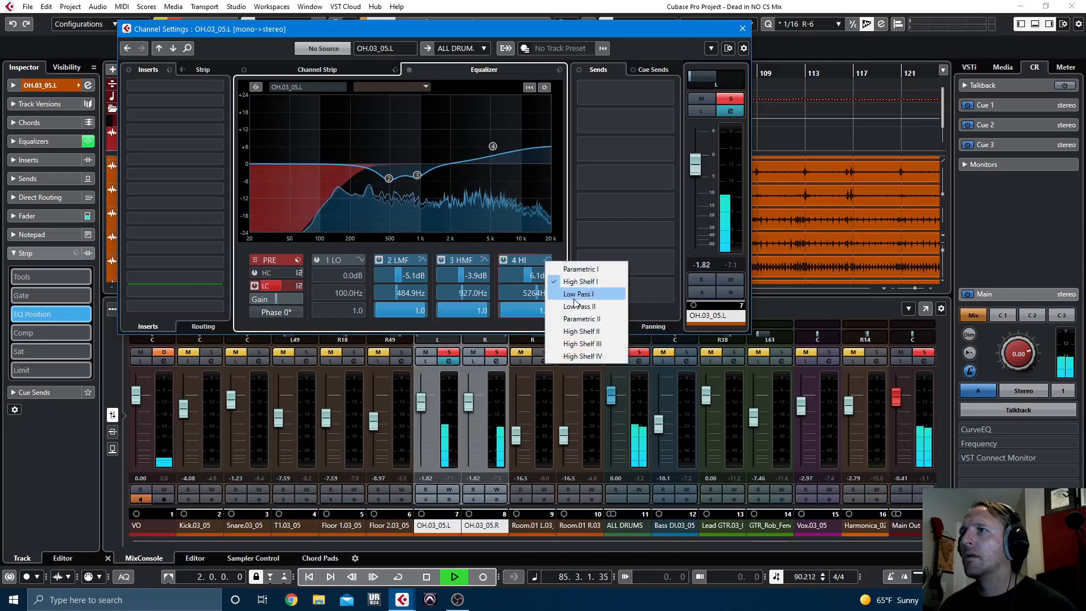
click(580, 268)
drag(494, 148, 491, 176)
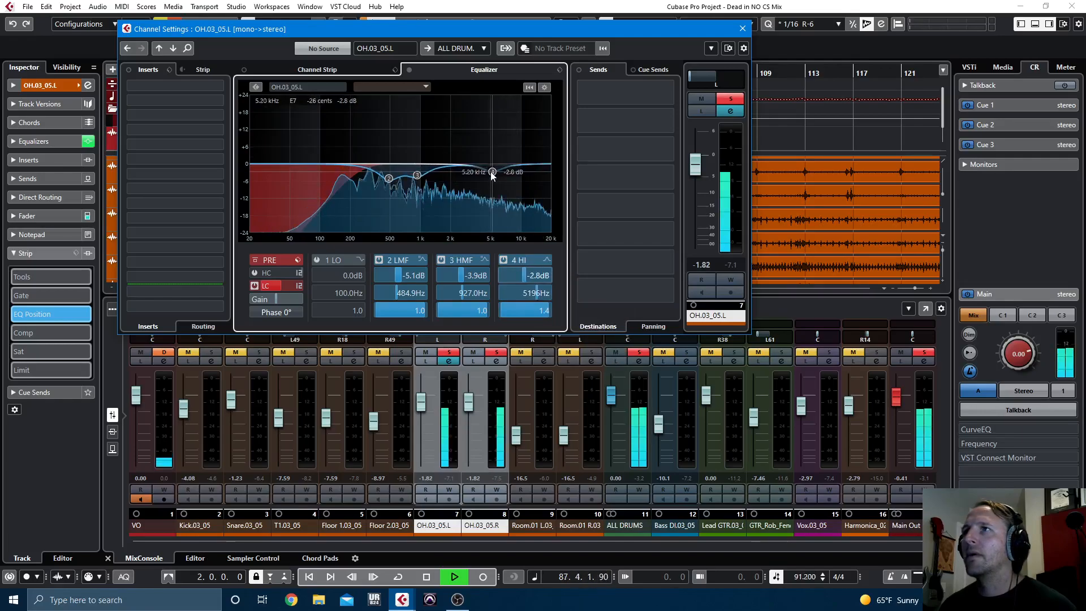
key(space)
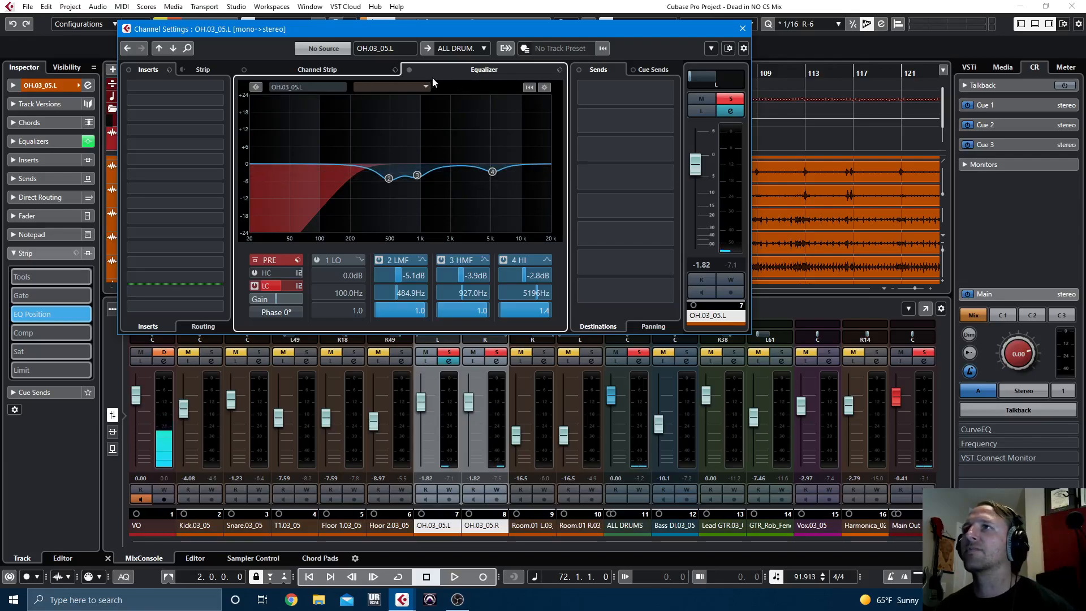
Step: Load the DeEsser in the overheads' channel strip, lower its threshold during playback, and stop
click(328, 71)
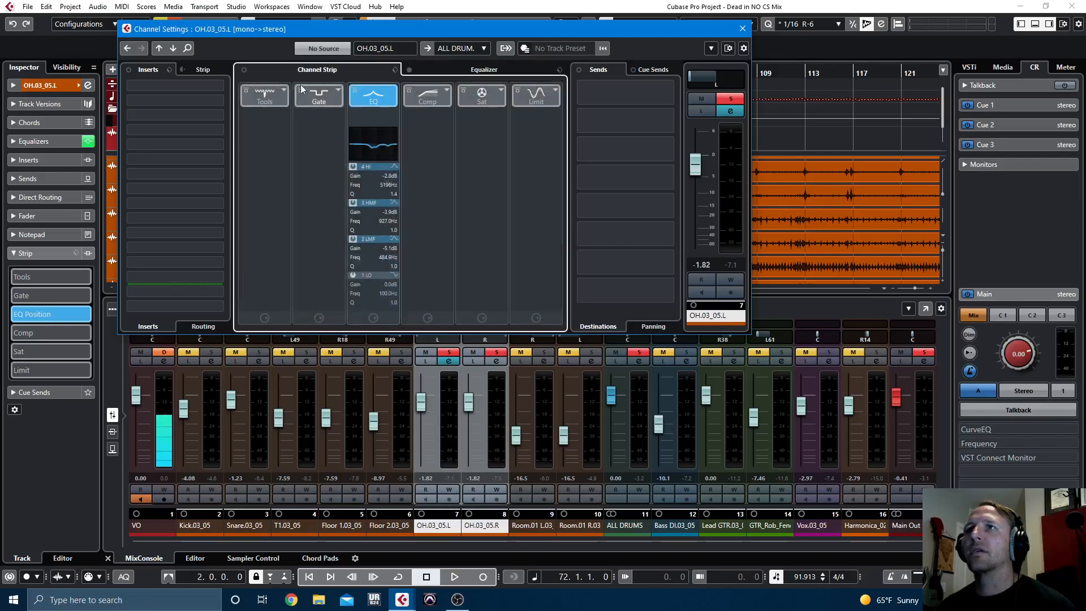
click(265, 98)
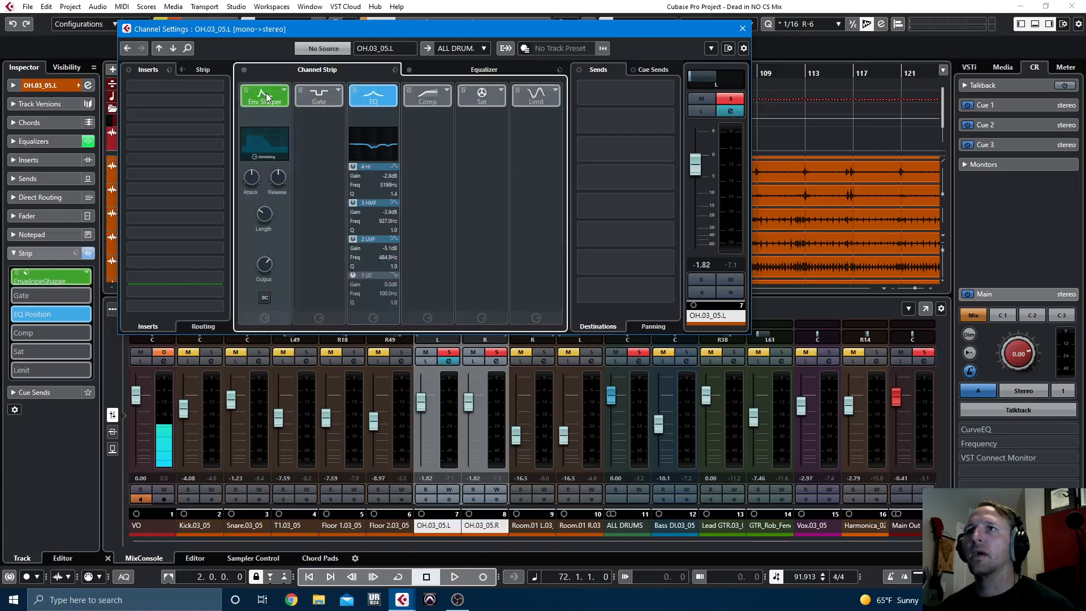
click(283, 92)
click(311, 113)
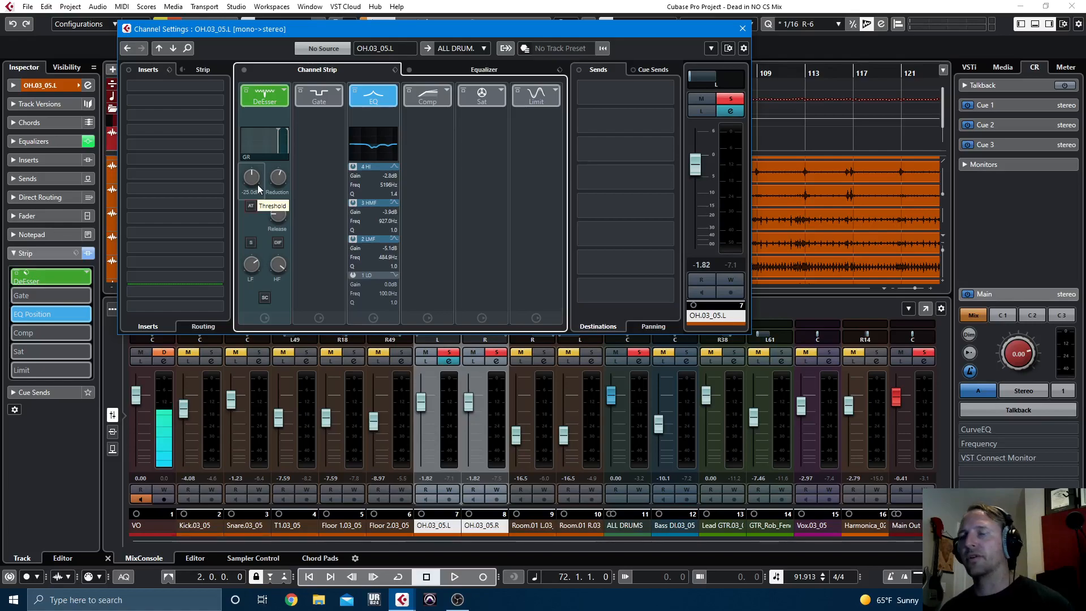
key(space)
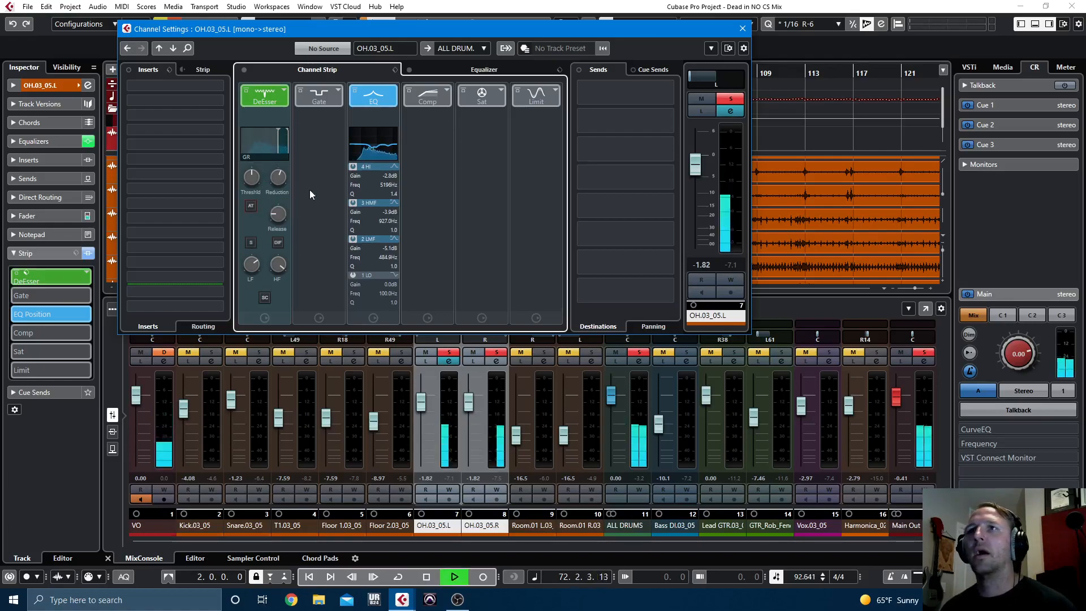
drag(252, 178, 248, 212)
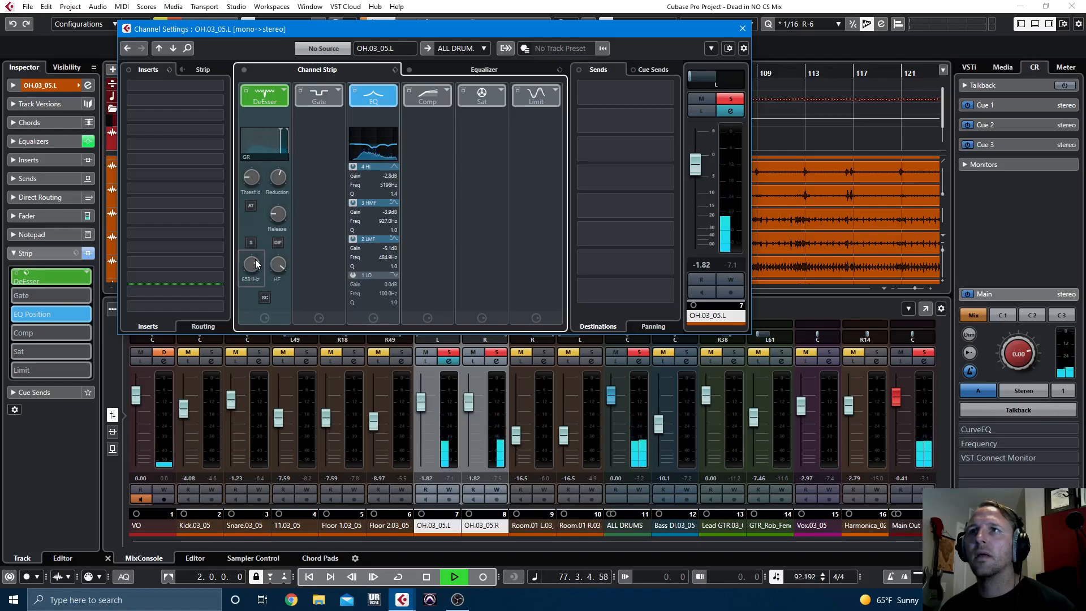
drag(250, 191, 250, 177)
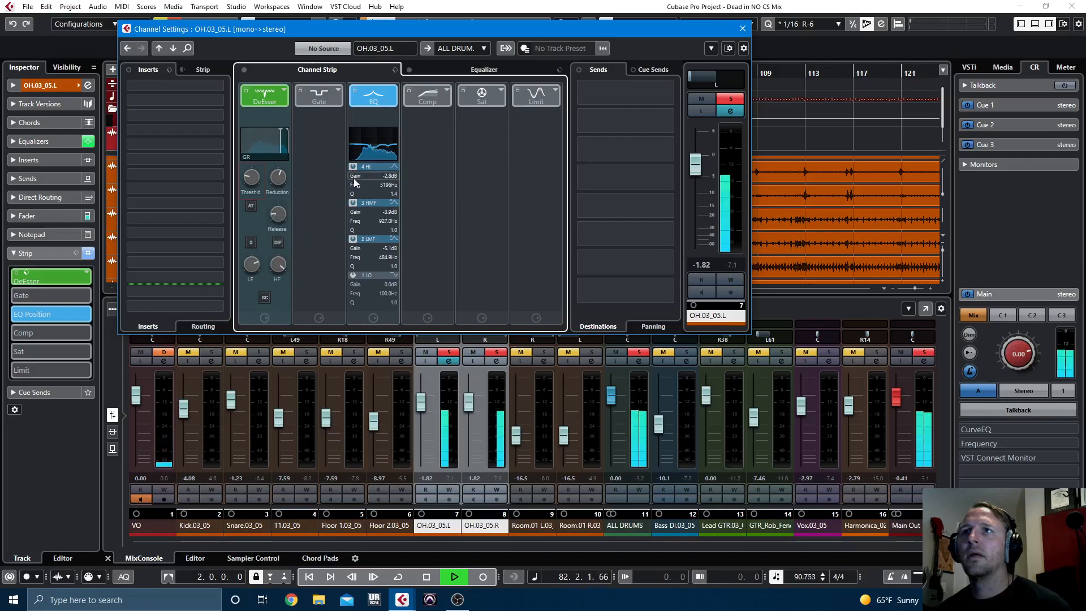
key(space)
Step: Add the standard compressor to OH.03_05.L with ratio 2.98:1, release 134 ms, analysis 0%, auto make-up off and threshold -26.4 dB, then close the channel settings
click(429, 97)
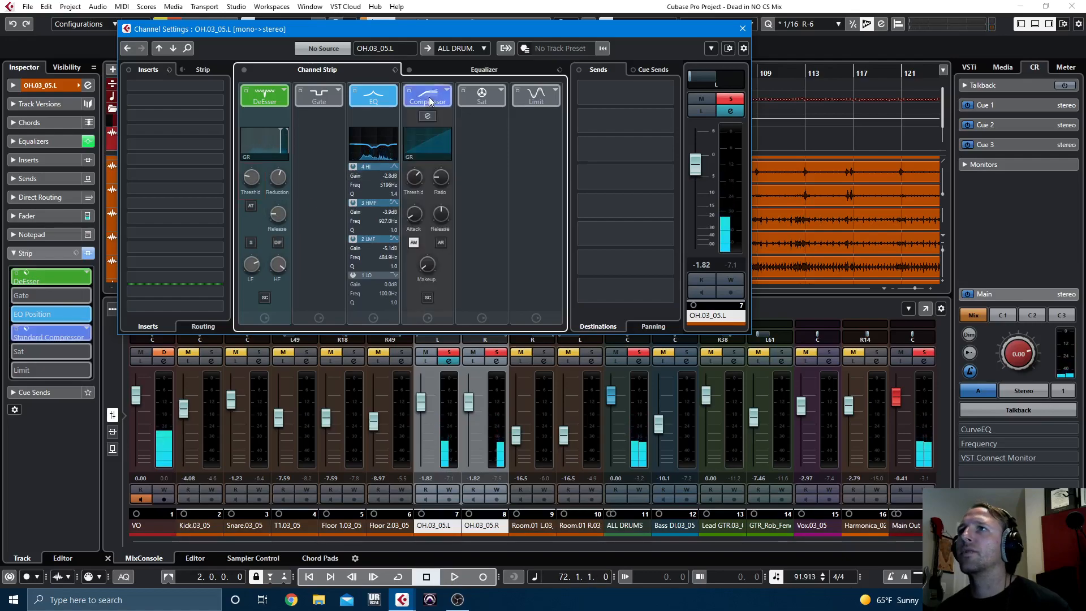
click(428, 115)
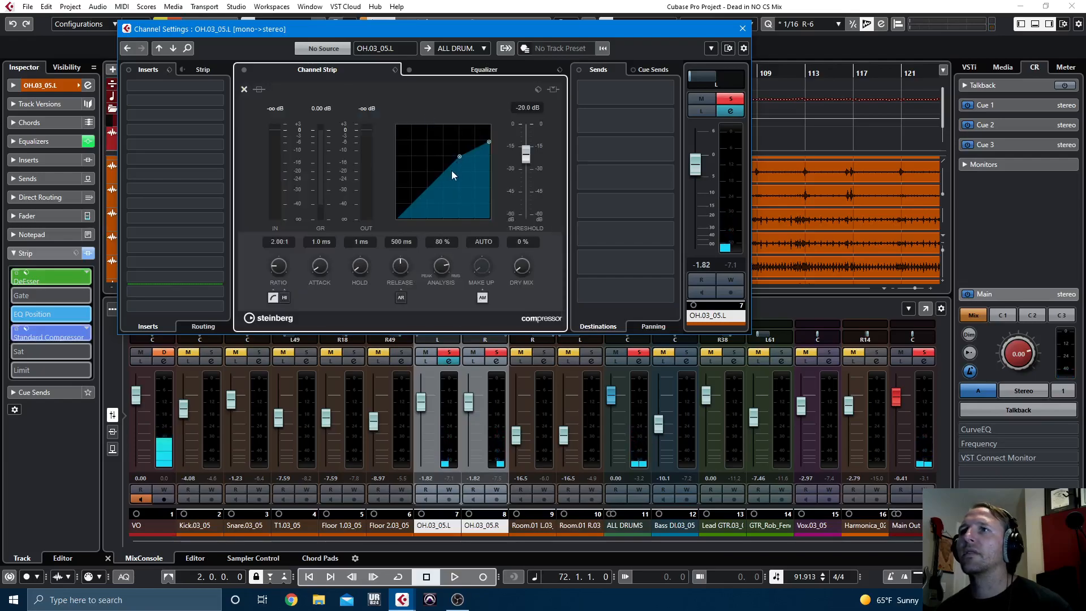
drag(283, 266, 283, 293)
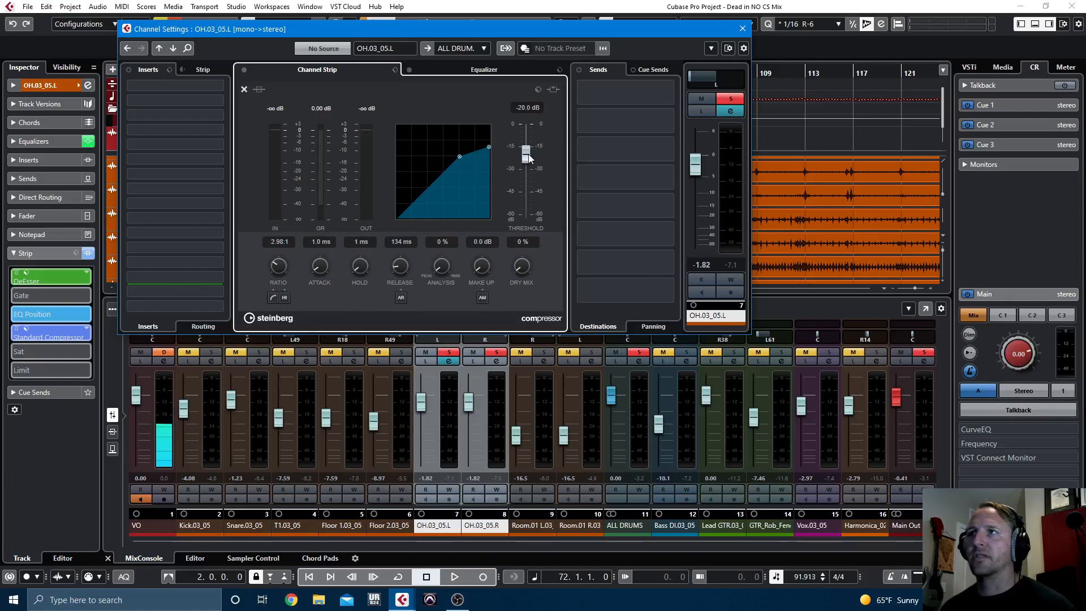
key(space)
drag(530, 129, 529, 166)
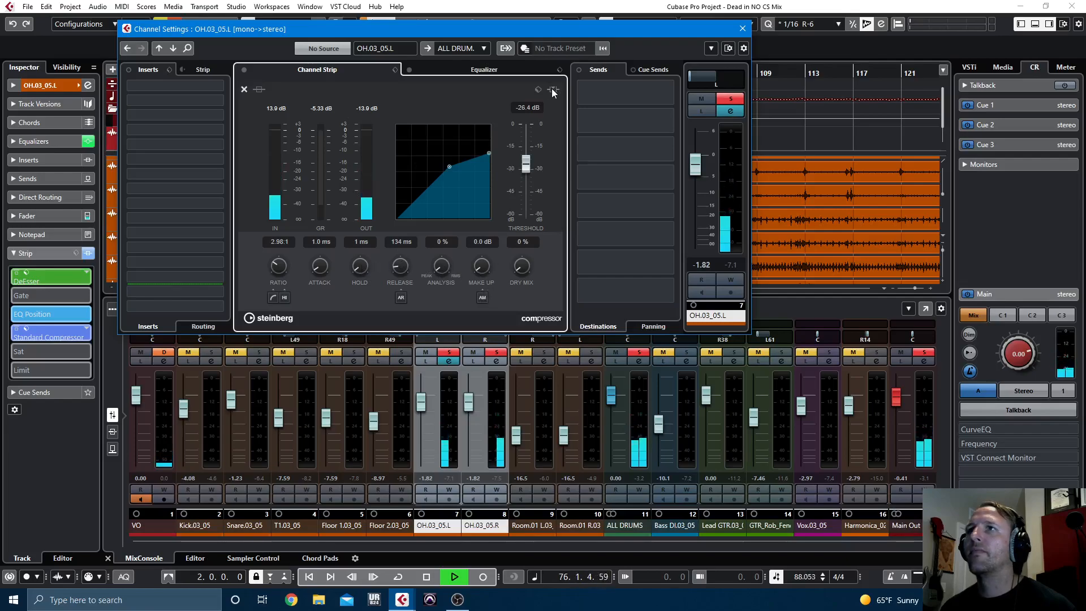
key(space)
click(743, 28)
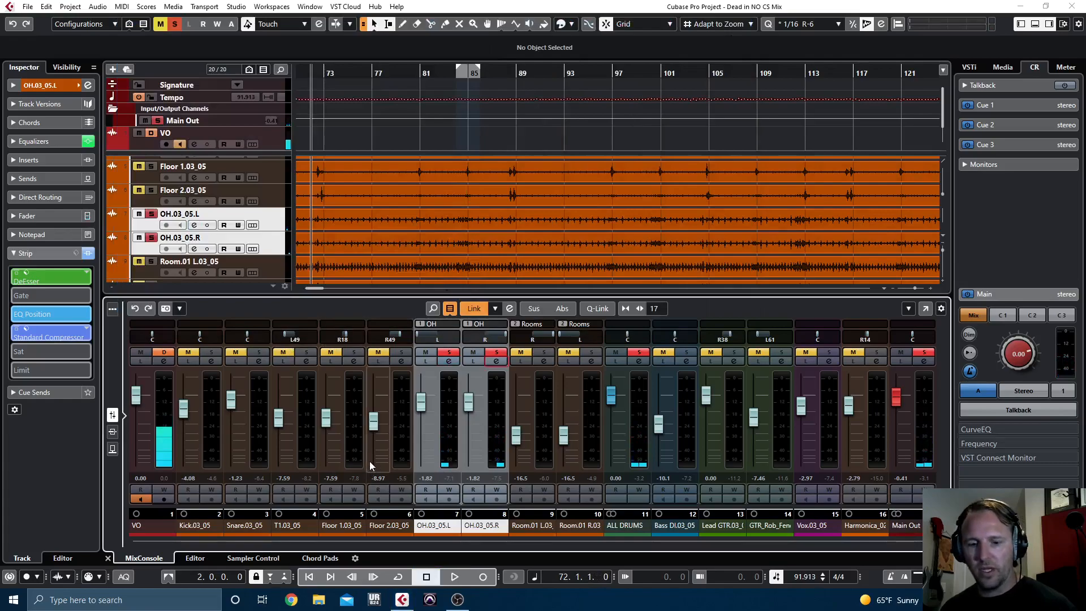
Step: Open the full MixConsole, expand the strip rack and copy the strip settings from OH.03_05.L to OH.03_05.R
key(F3)
scroll(312, 131, down, 3)
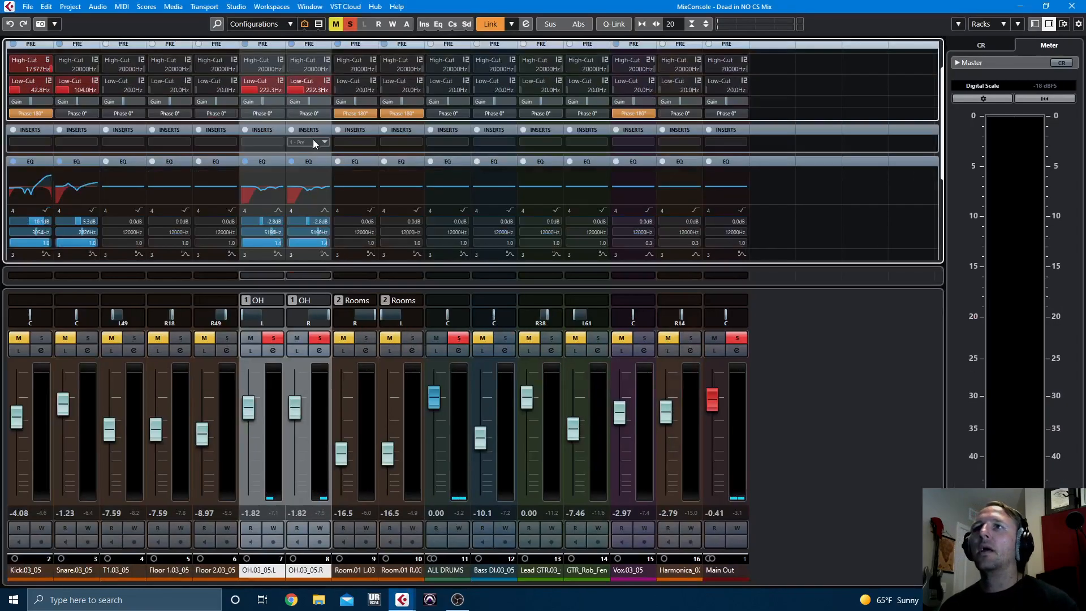
click(311, 162)
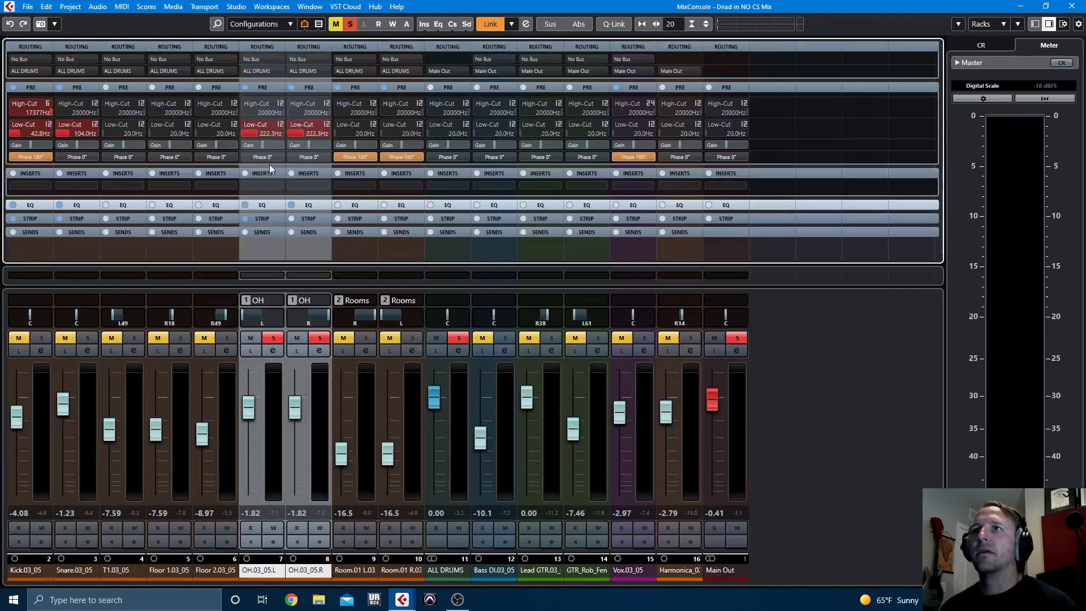
click(265, 219)
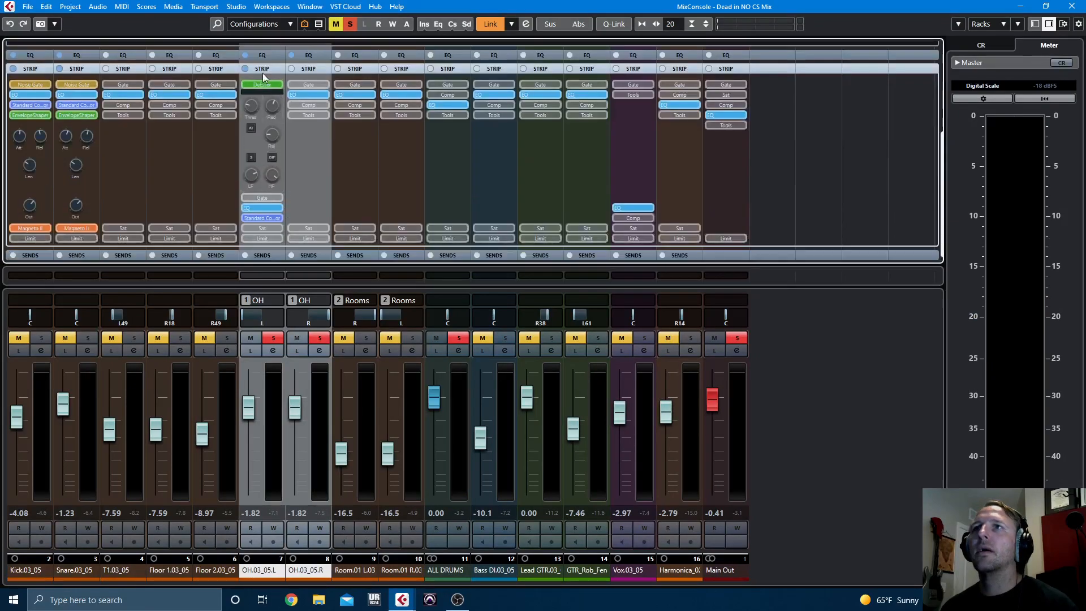
drag(291, 73, 306, 74)
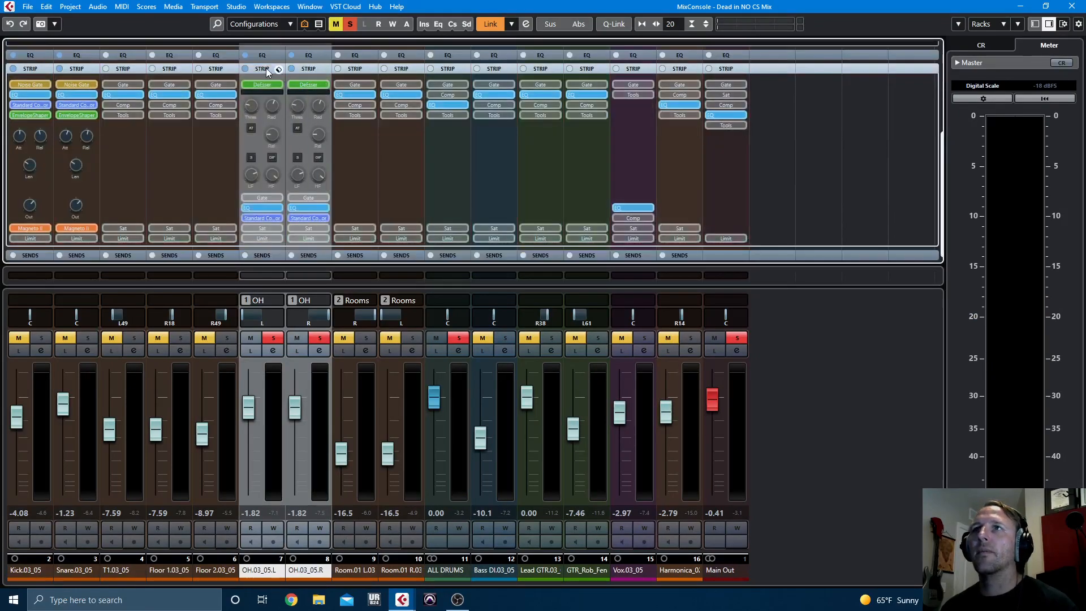
click(267, 69)
click(309, 220)
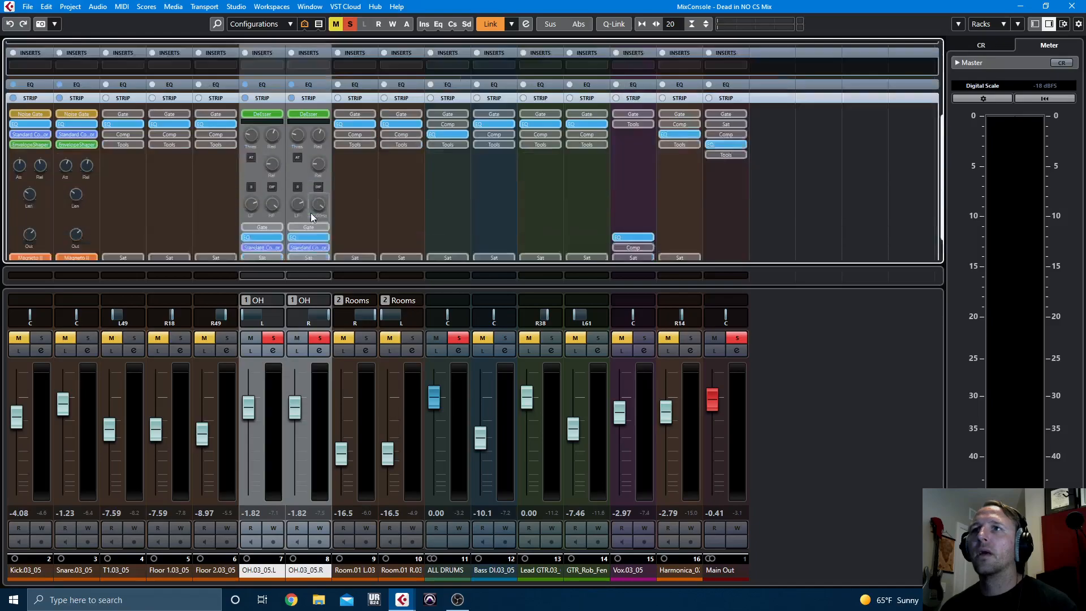
Step: Start playback and raise the overhead compressor's threshold to -22.6 dB in OH.03_05.L's channel settings
key(space)
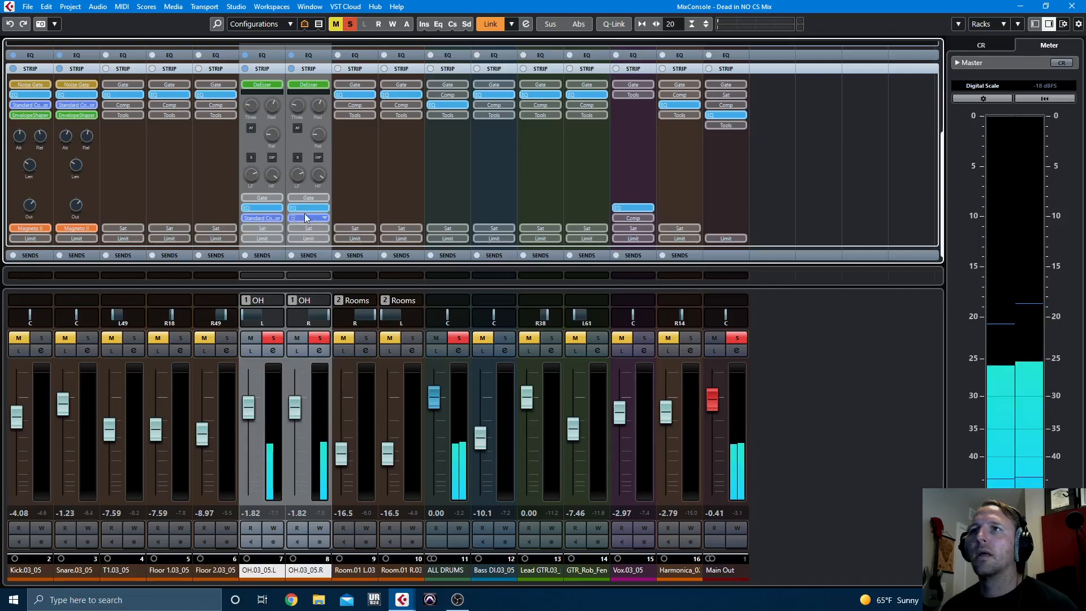
click(274, 351)
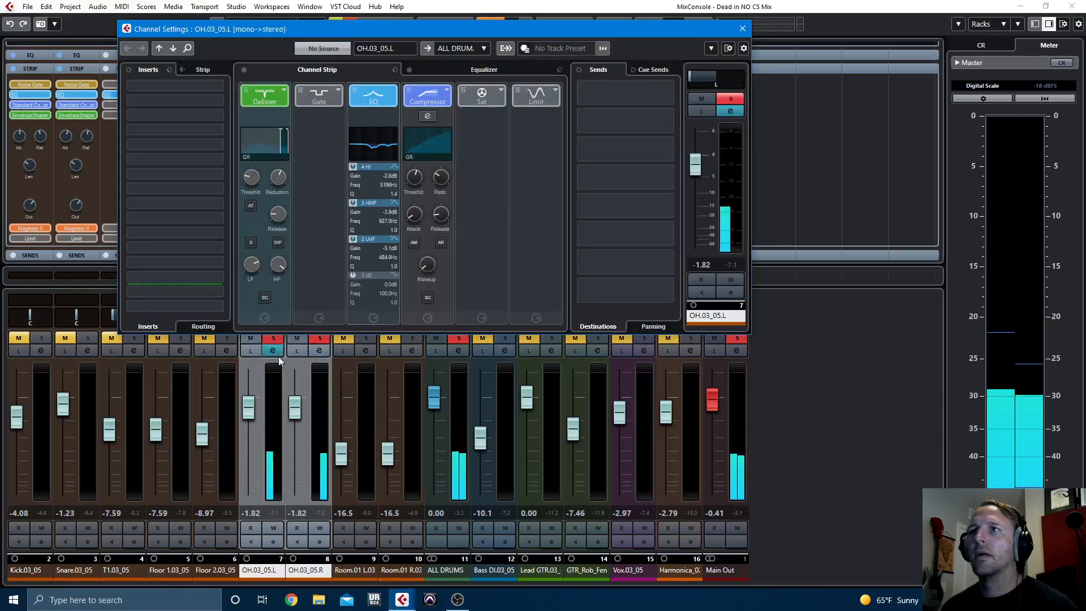
click(428, 116)
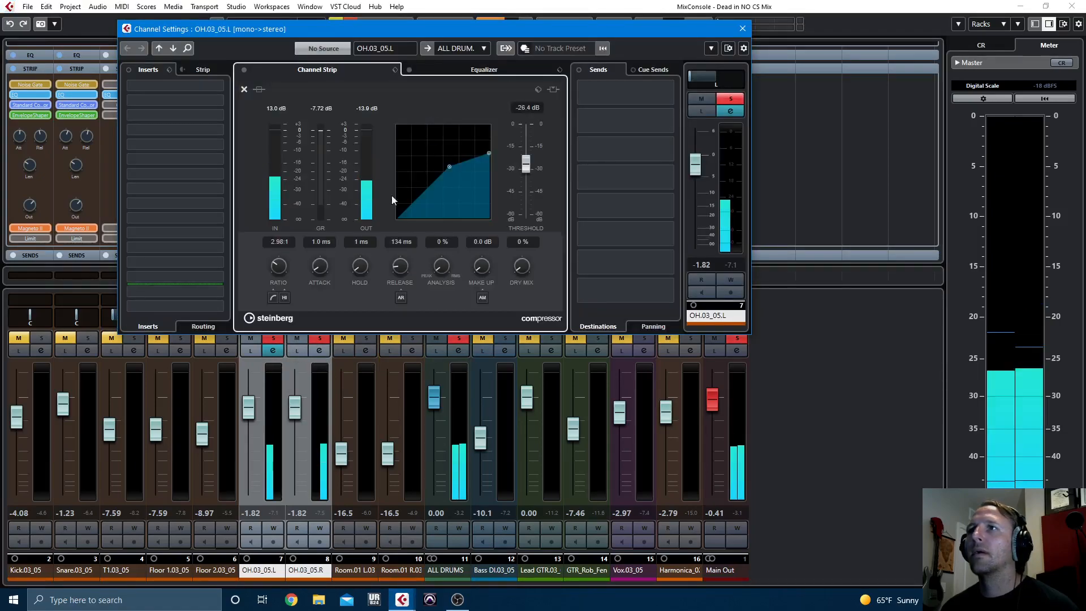
drag(527, 170, 527, 163)
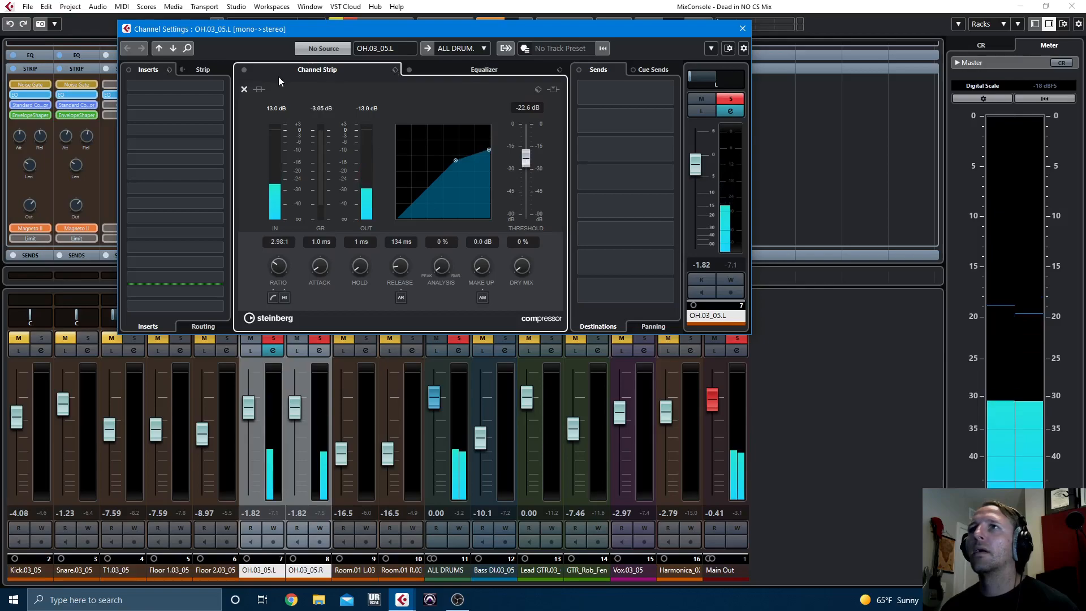
click(244, 89)
Step: Add Magneto II saturation to the overheads, check OH.03_05.R's channel strip and close the channel settings
click(481, 93)
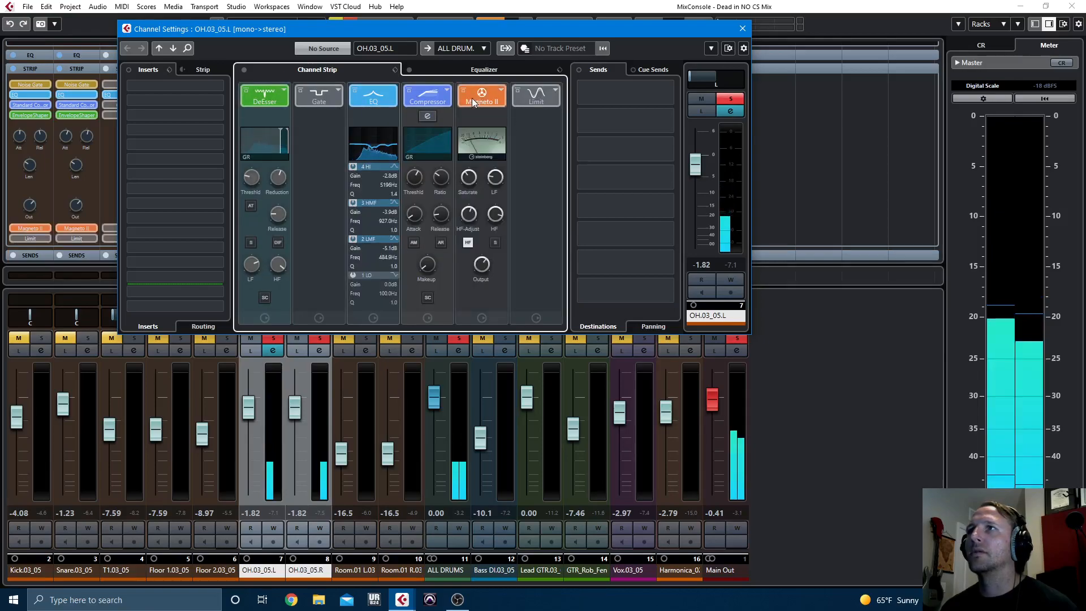
click(325, 369)
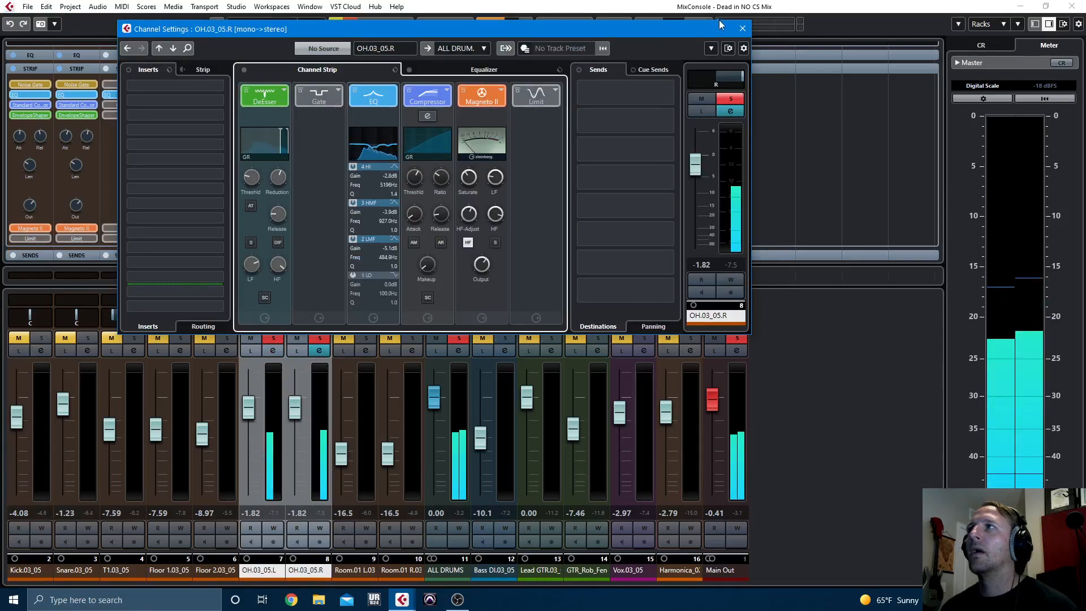
click(742, 30)
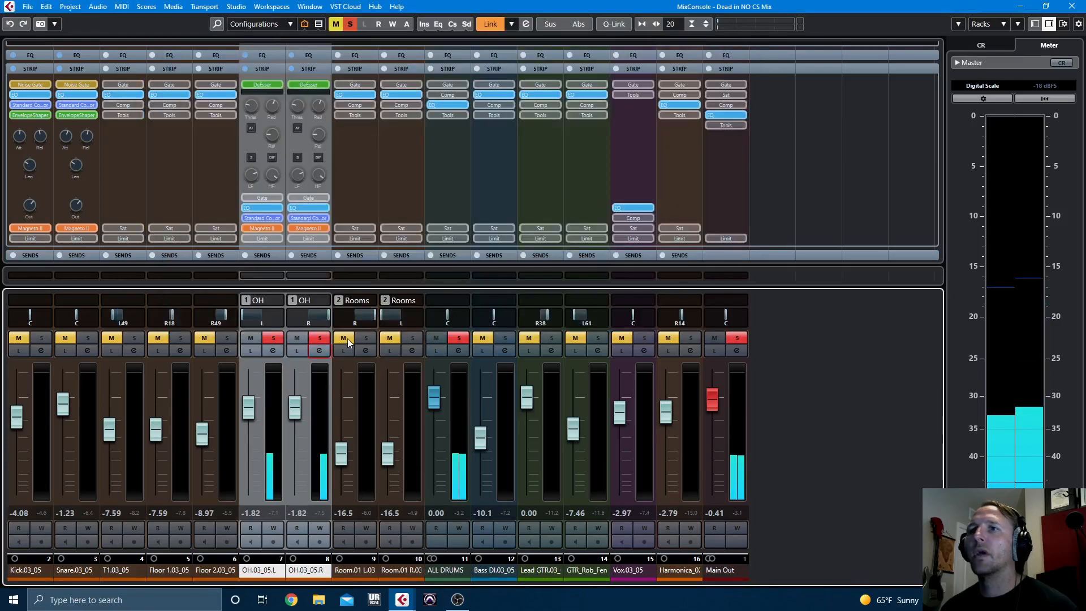
Step: Solo Snare and Kick with the overheads and lower the linked overhead faders to -1.98 dB
click(87, 340)
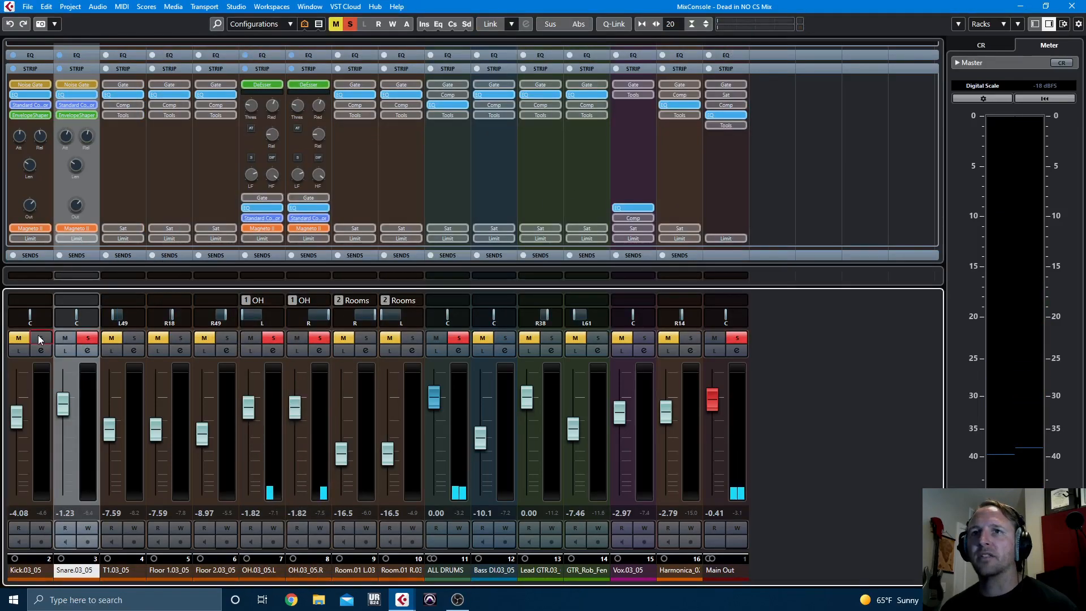
click(42, 338)
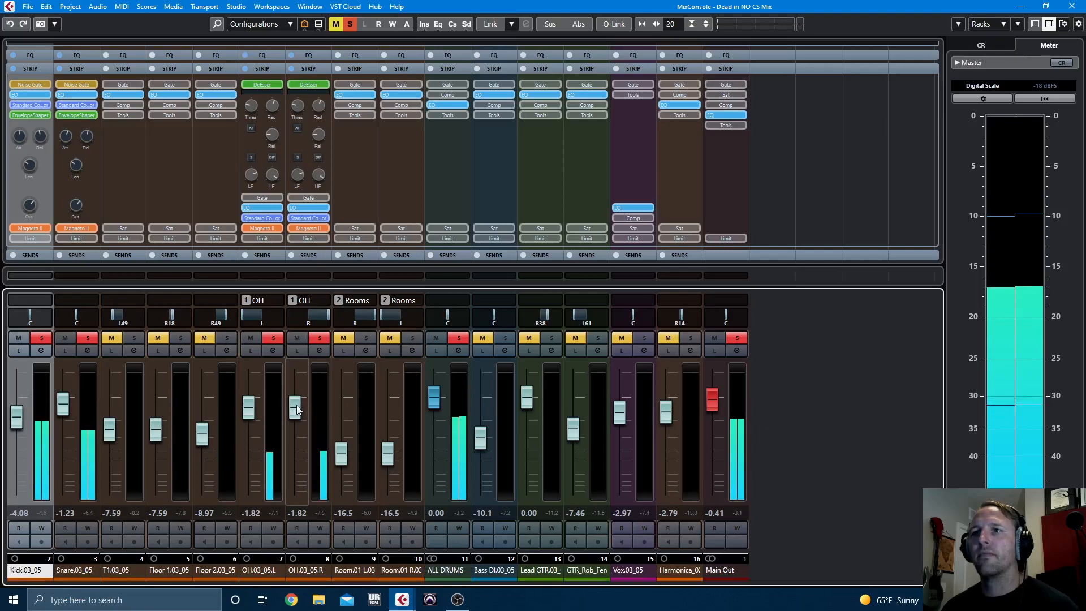
drag(296, 405, 297, 406)
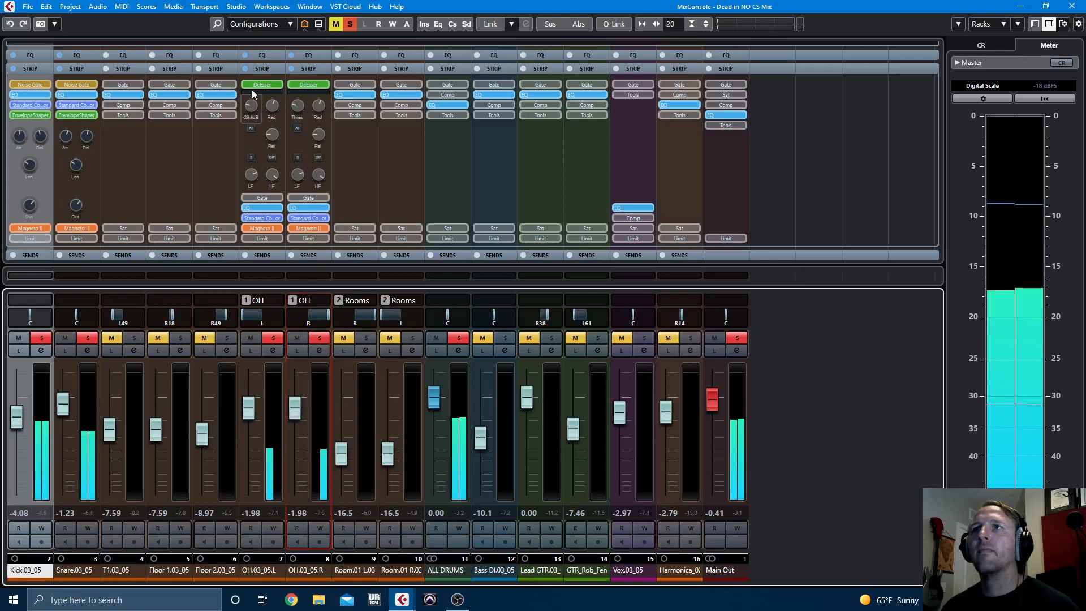
Step: Compare the drums with the overheads' channel strip and EQ bypassed and active
click(245, 69)
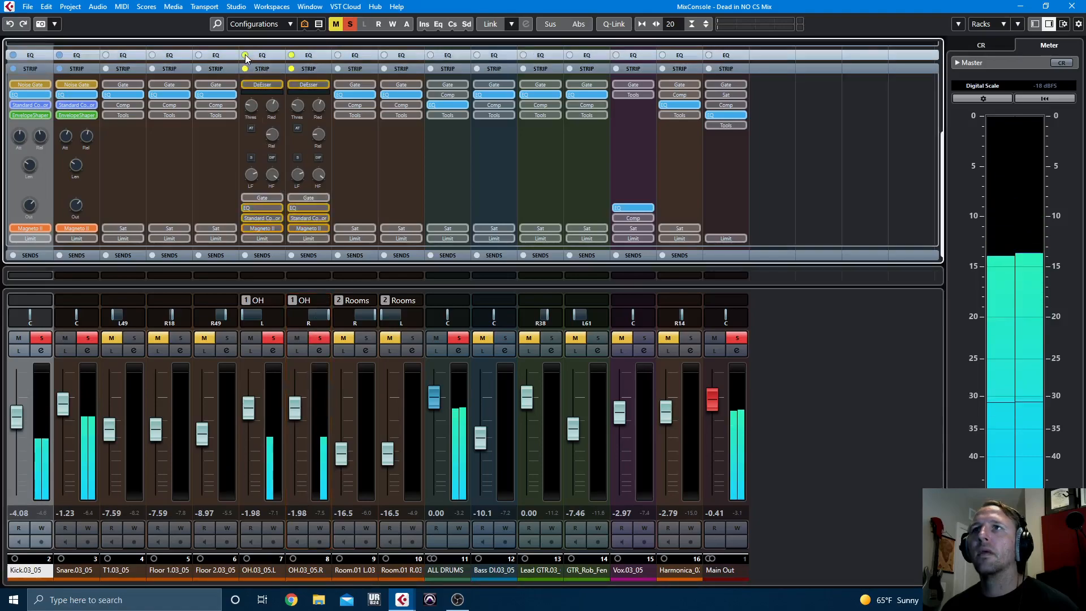
click(246, 55)
click(245, 69)
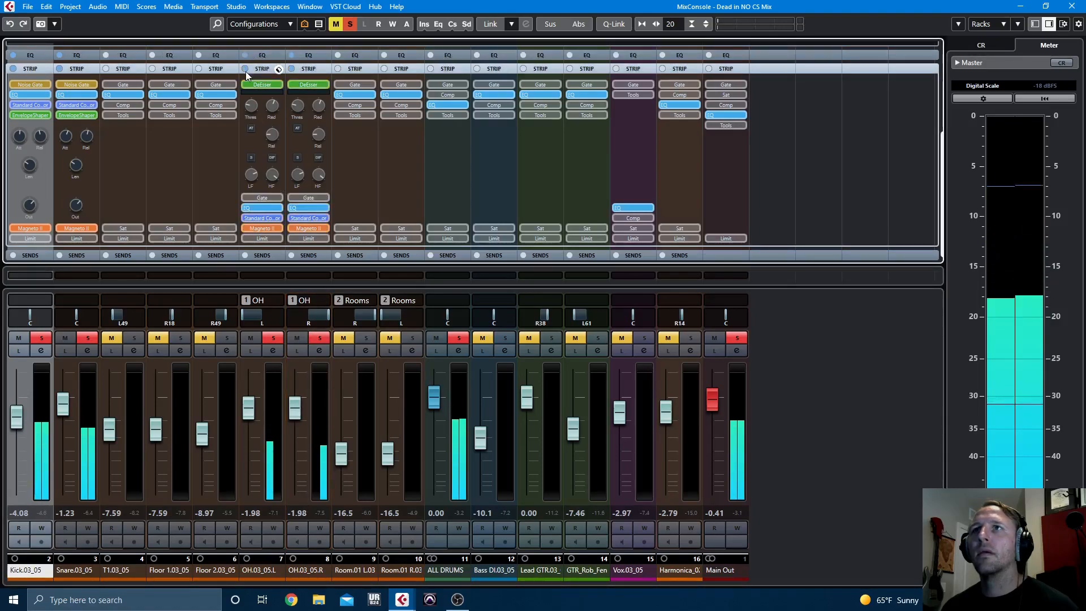
Step: Solo the linked room pair, clear the solos on the overheads, Snare and Kick, and start playback
click(367, 338)
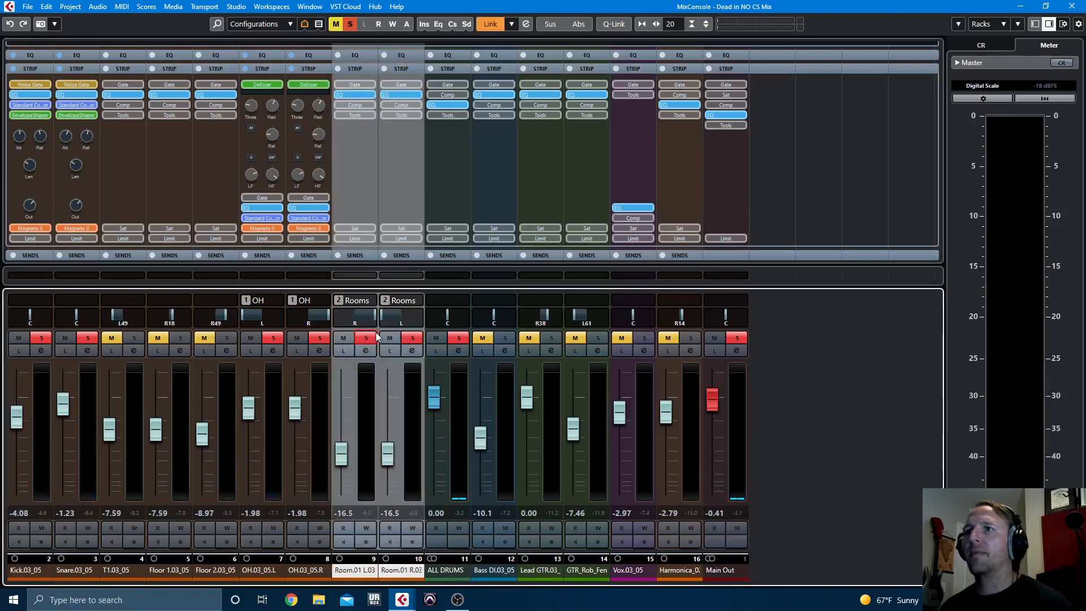
click(320, 338)
click(81, 338)
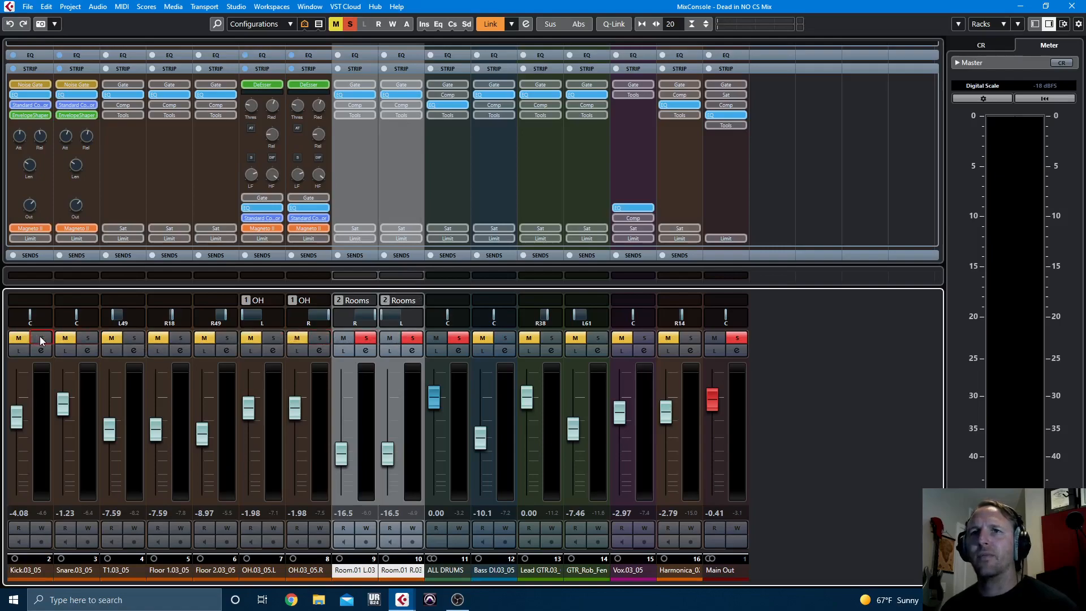
key(space)
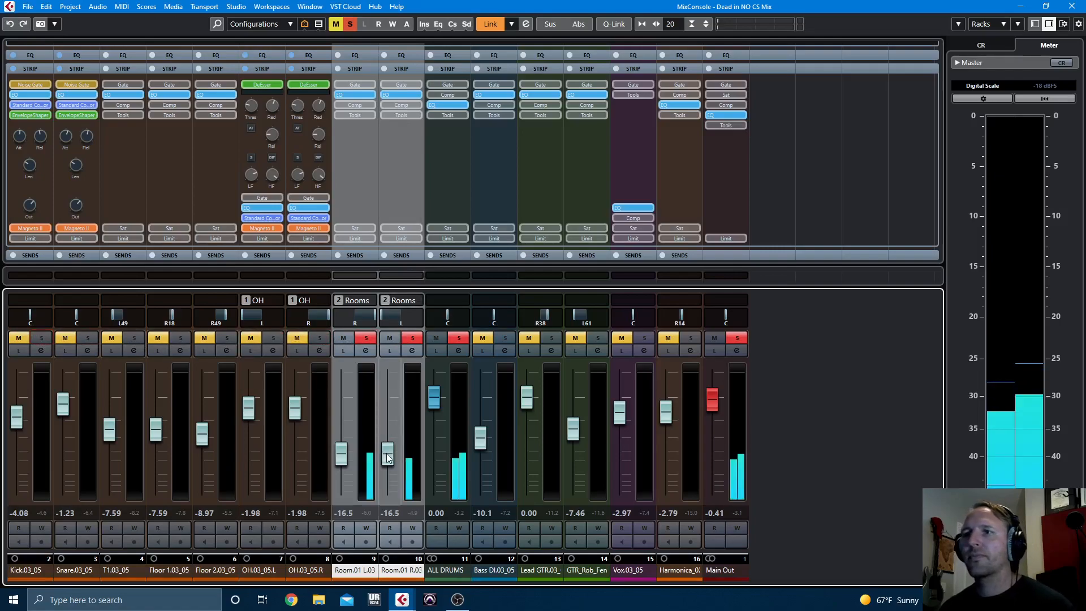
Step: Enable the low-cut and high-cut filters on the linked room channels, raising the low cut past 173.1 Hz
click(366, 351)
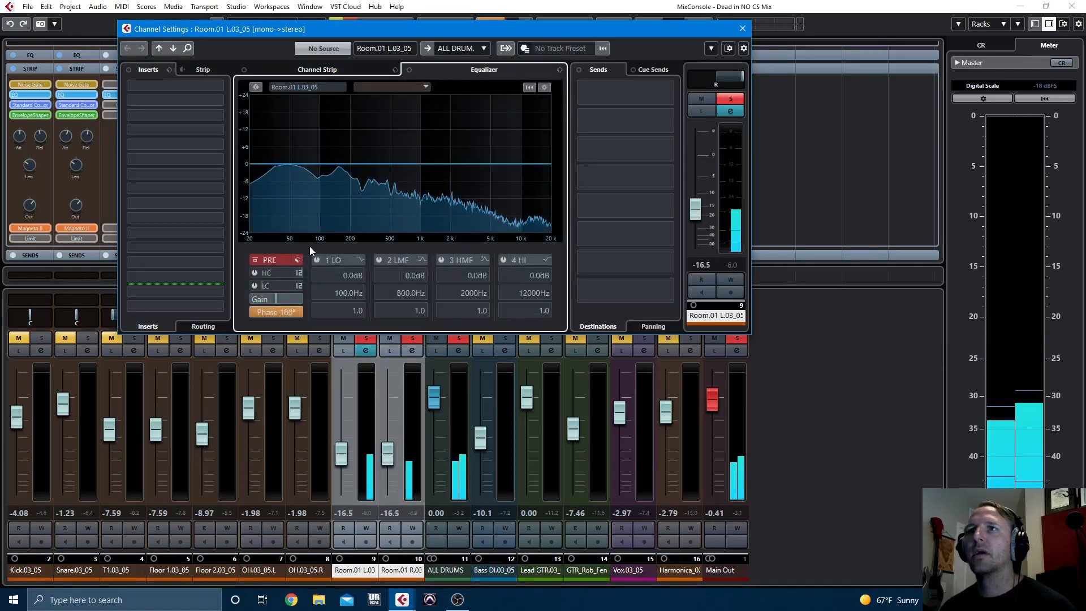
click(255, 286)
drag(266, 289, 294, 290)
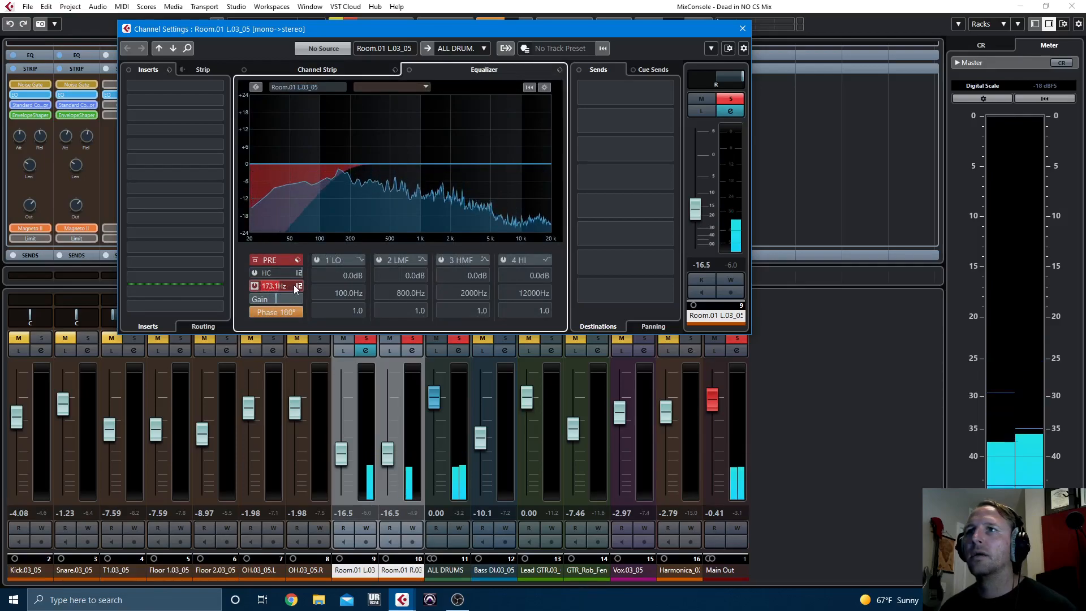
click(417, 351)
click(417, 351)
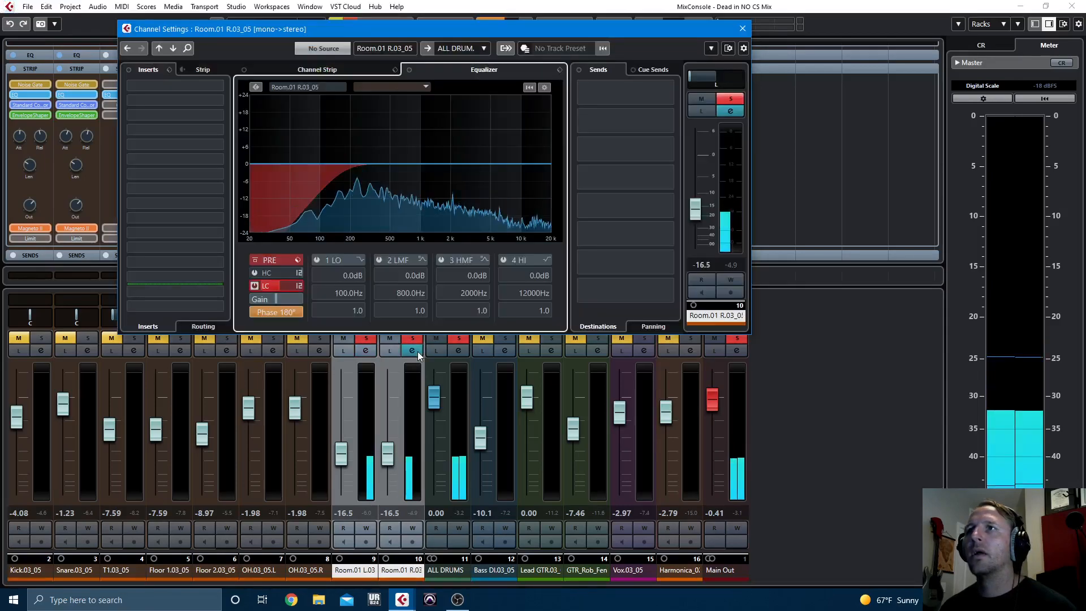
mouse_move(284, 287)
mouse_down()
mouse_move(291, 282)
mouse_move(265, 270)
mouse_move(291, 273)
mouse_up()
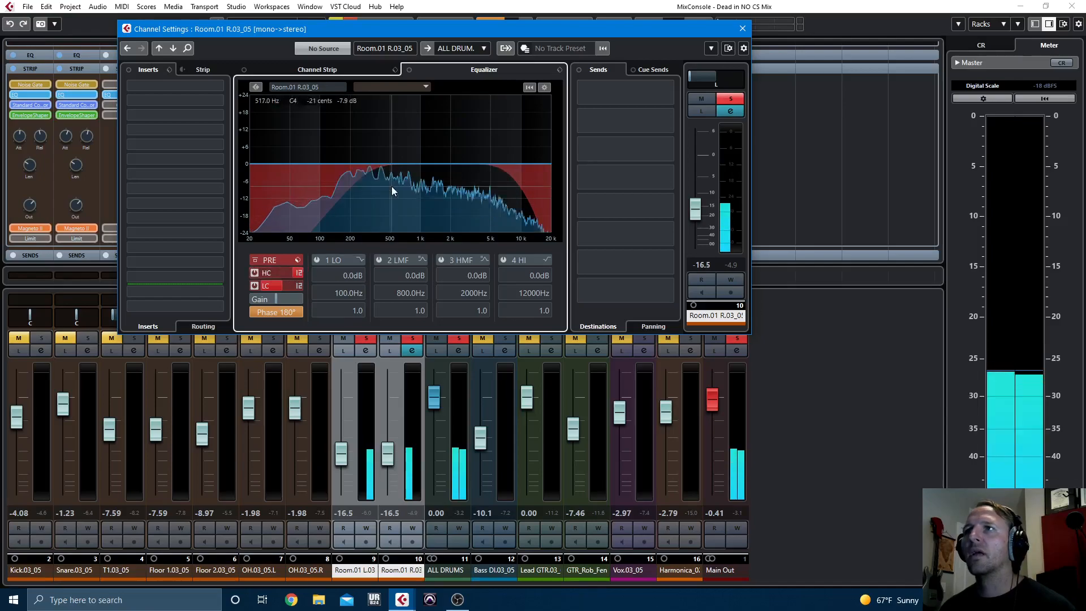
Step: Cut the rooms' EQ by 3.9 dB at 636.6 Hz and, with a peak-type band 4, by 2.8 dB at 4390 Hz
mouse_move(417, 167)
mouse_down()
mouse_move(402, 136)
mouse_move(401, 176)
mouse_up()
drag(481, 165, 481, 153)
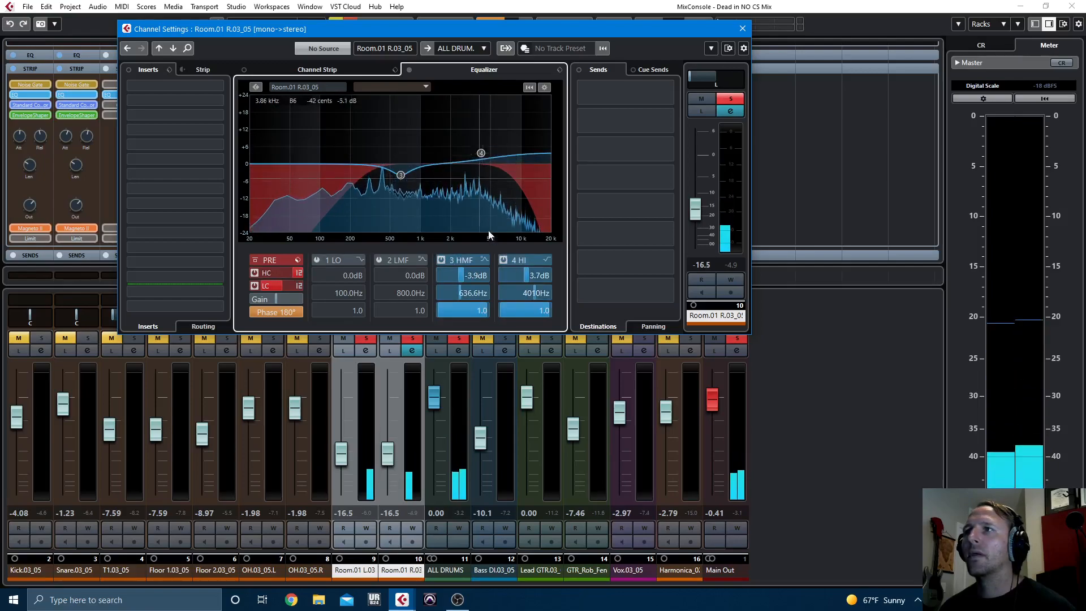
click(546, 260)
click(583, 264)
drag(480, 152, 486, 172)
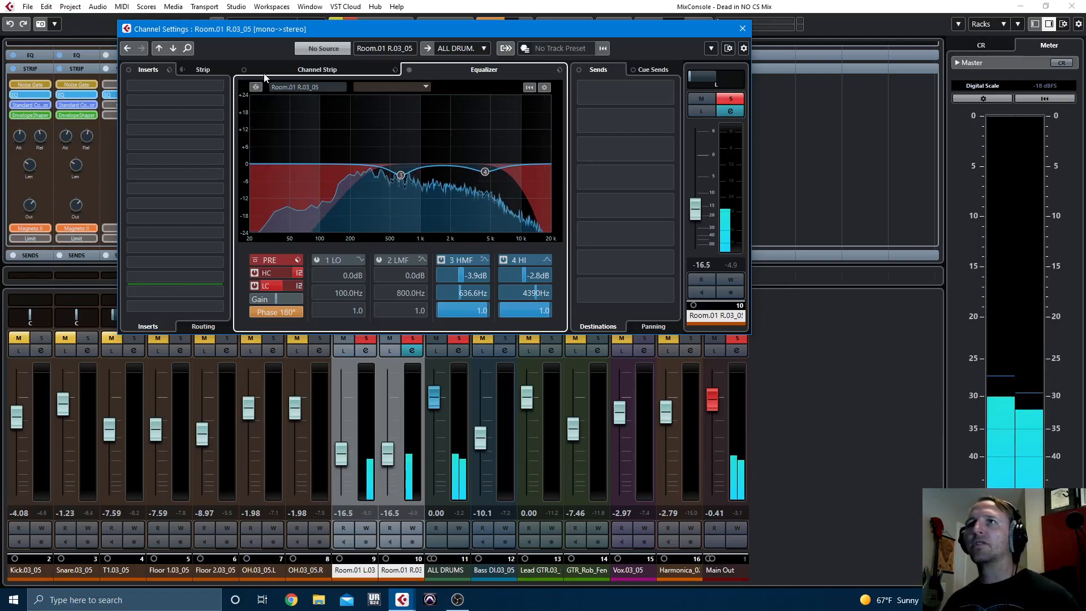
Step: Compare the room channels with their EQ and pre-filters bypassed and active
click(410, 70)
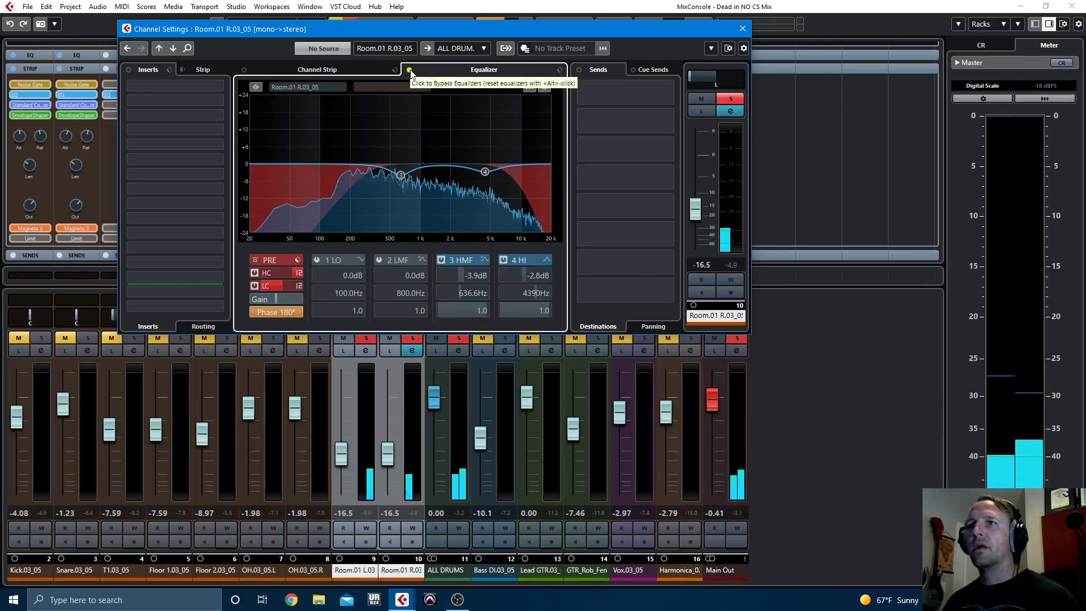
click(410, 69)
click(254, 272)
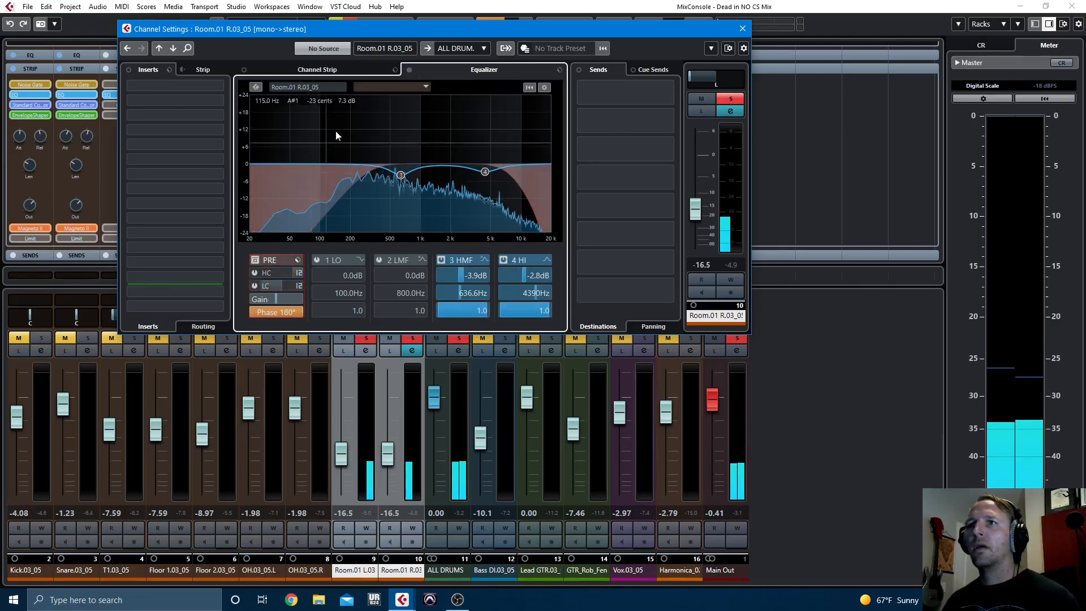
click(410, 70)
click(410, 69)
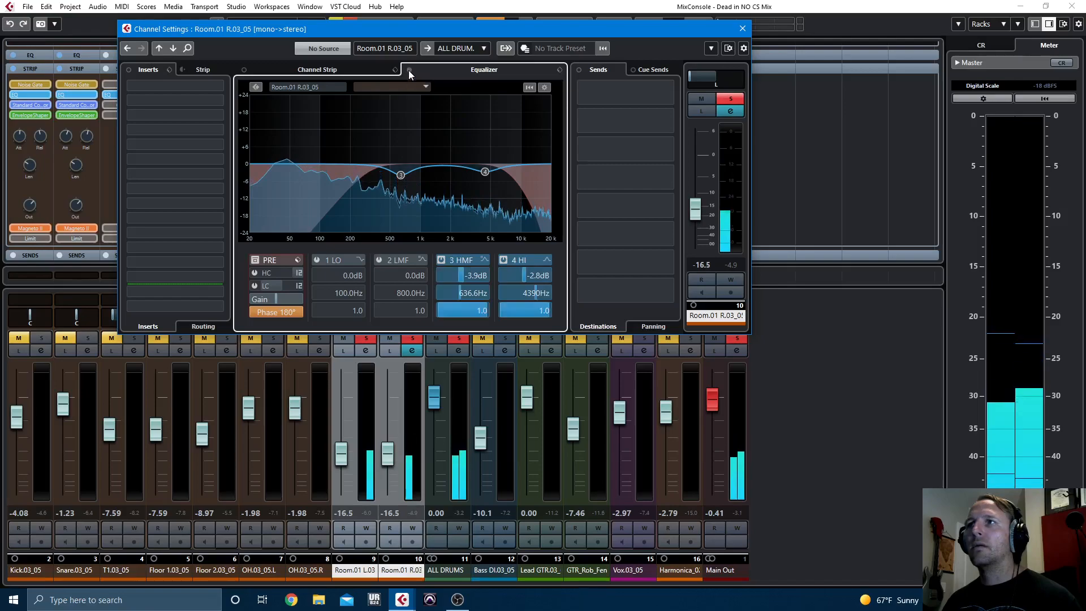
click(255, 260)
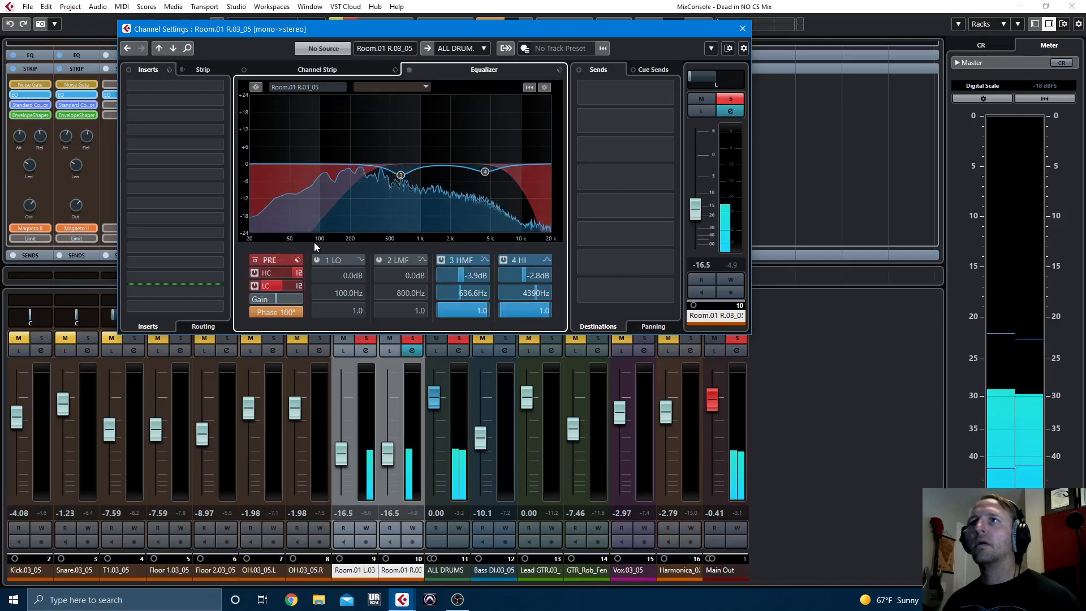
Step: Add Magneto II saturation and the standard compressor to the rooms' channel strip and open the compressor's detailed view
click(342, 69)
click(478, 99)
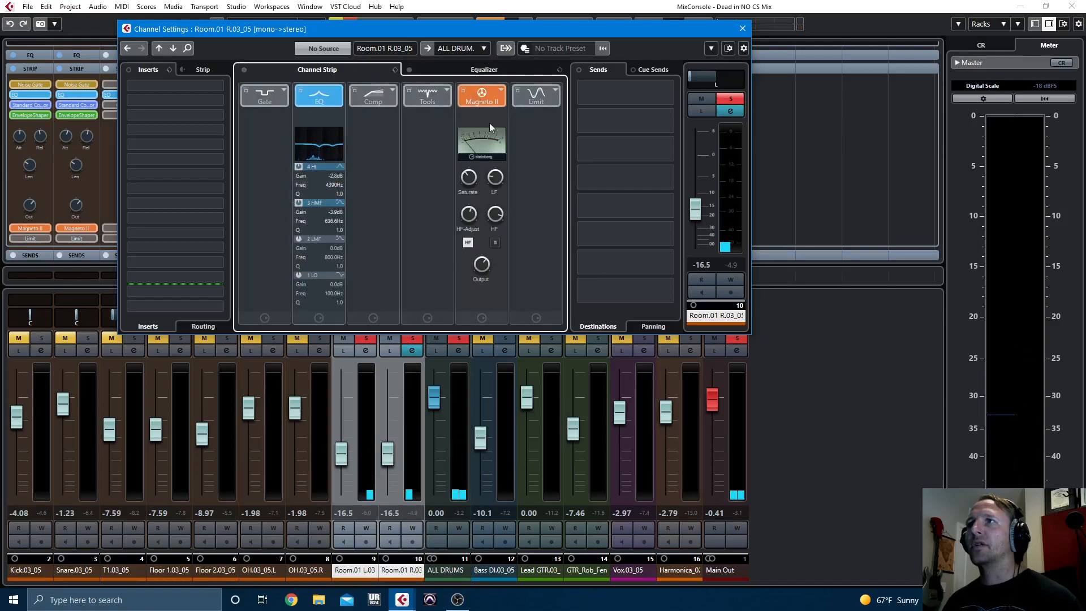
click(377, 100)
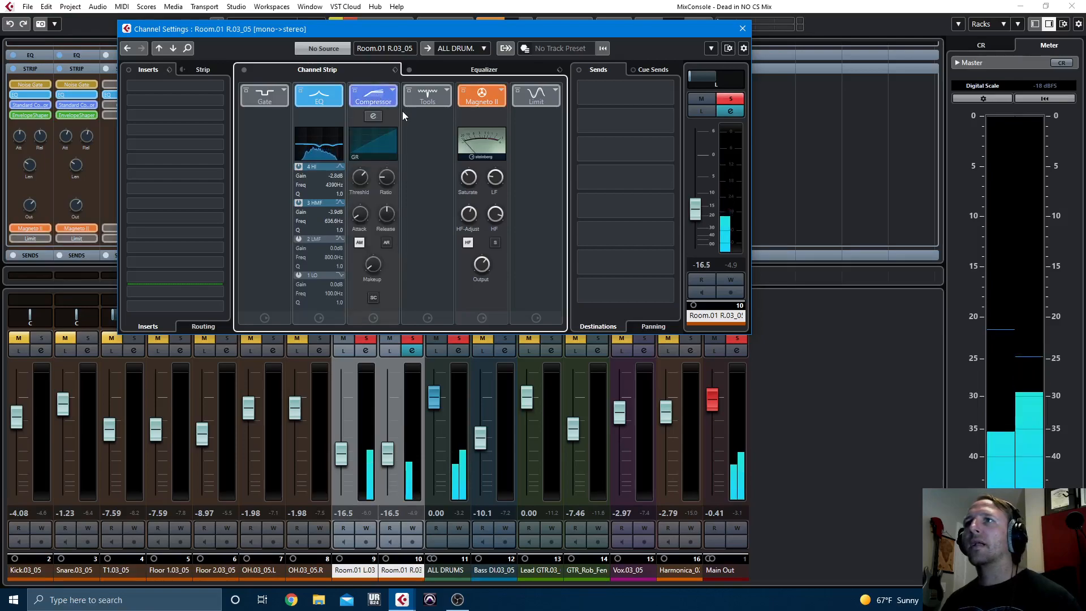
click(374, 116)
Step: Set the room compressor to ratio 2.38:1, attack 6.0 ms, release 208 ms and threshold -29.1 dB
drag(278, 269, 279, 265)
drag(441, 274, 399, 281)
drag(320, 271, 326, 267)
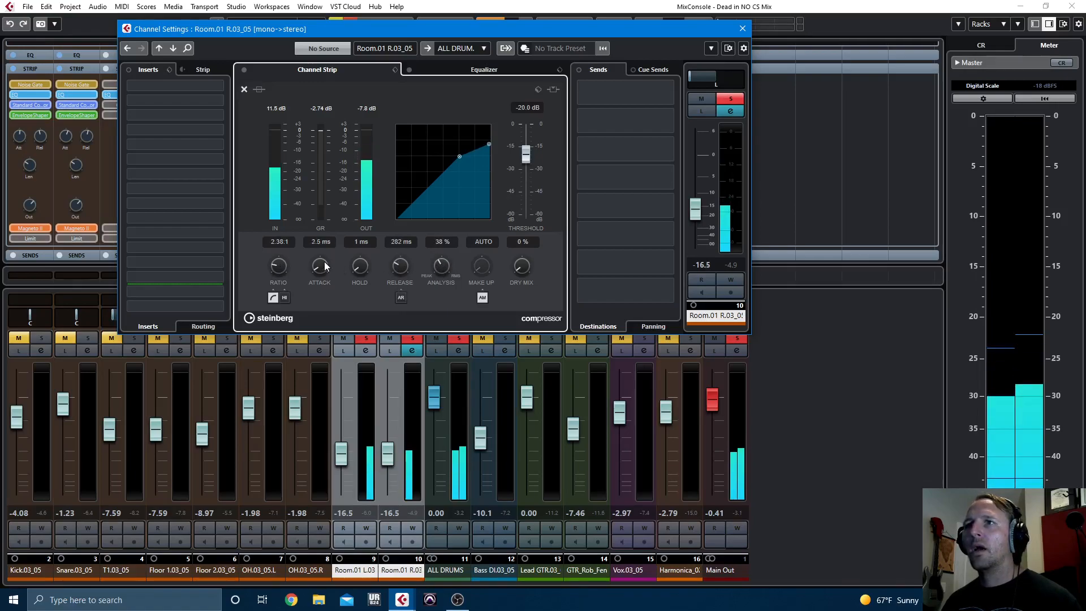
drag(526, 161, 526, 171)
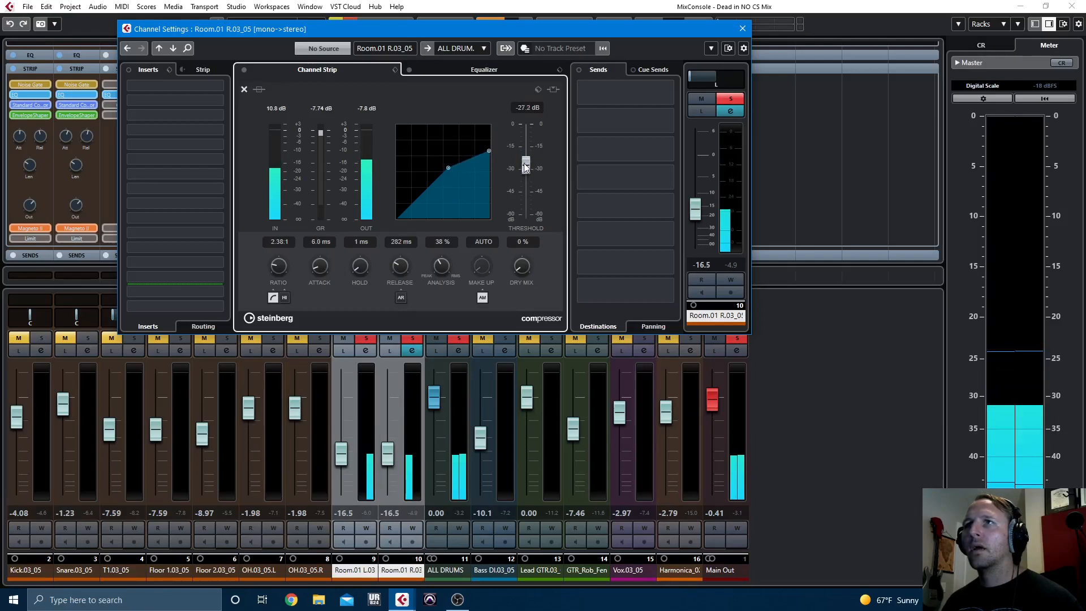
mouse_move(398, 264)
mouse_down()
mouse_move(412, 271)
mouse_move(403, 269)
mouse_up()
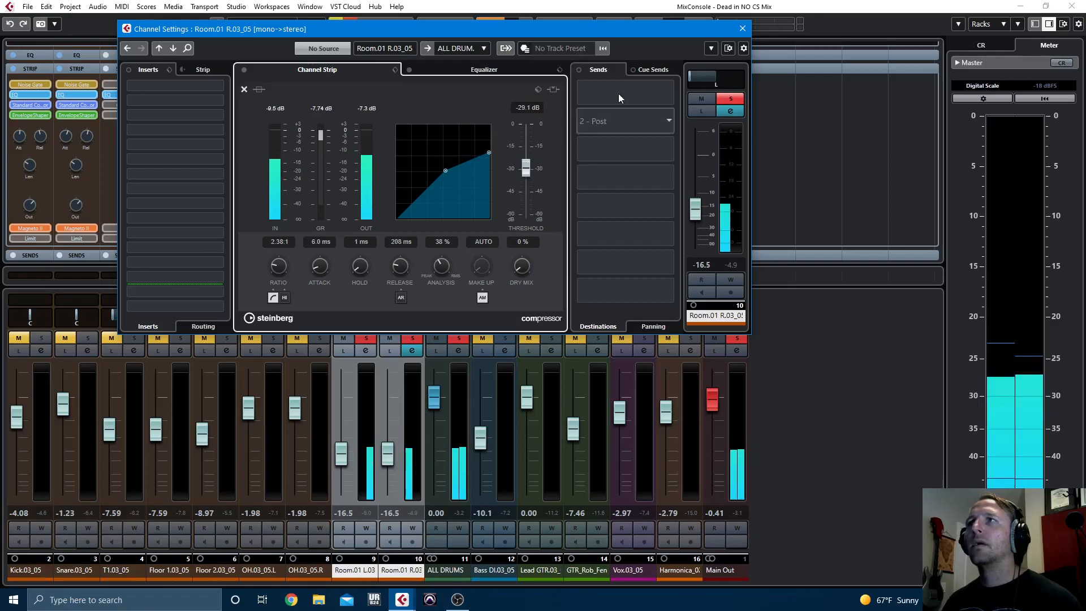
Step: Check the channel strips of Room.01 R.03_05 and Room.01 L.03_05 for matching processing and close the channel settings
click(743, 29)
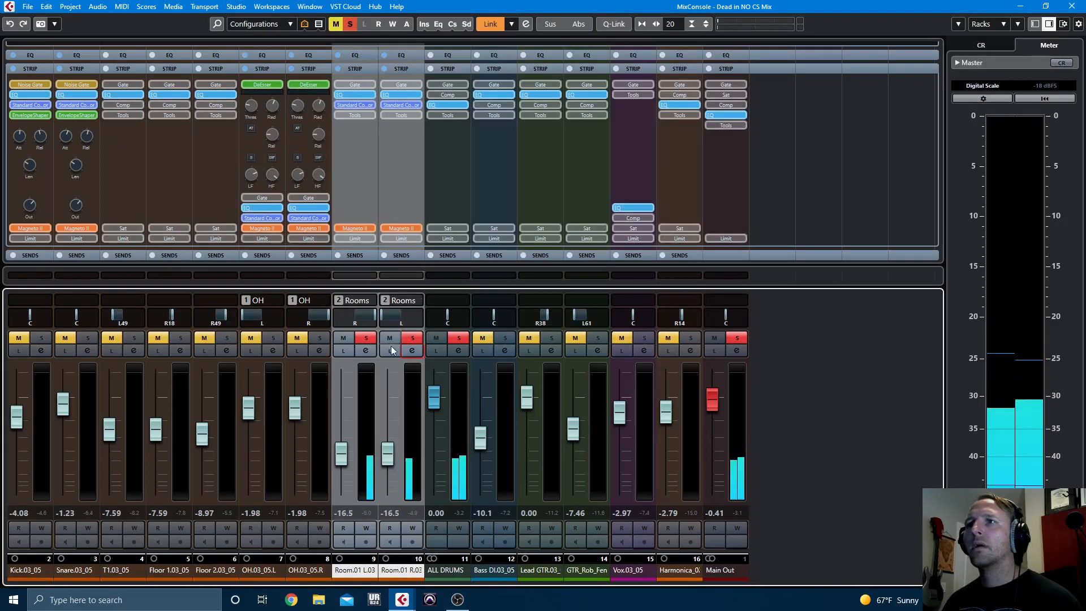
click(411, 350)
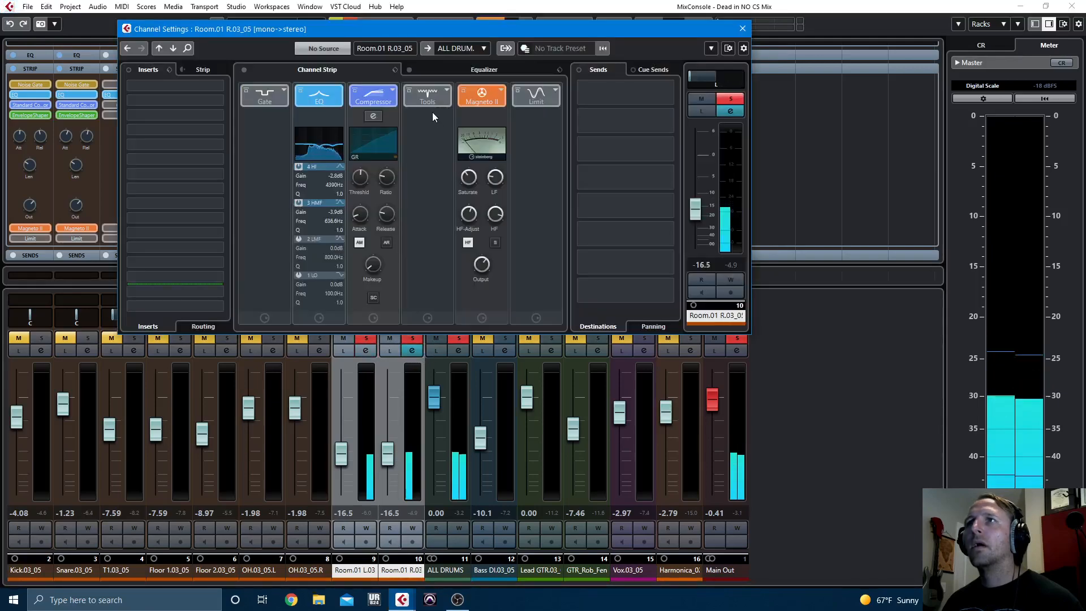
click(365, 351)
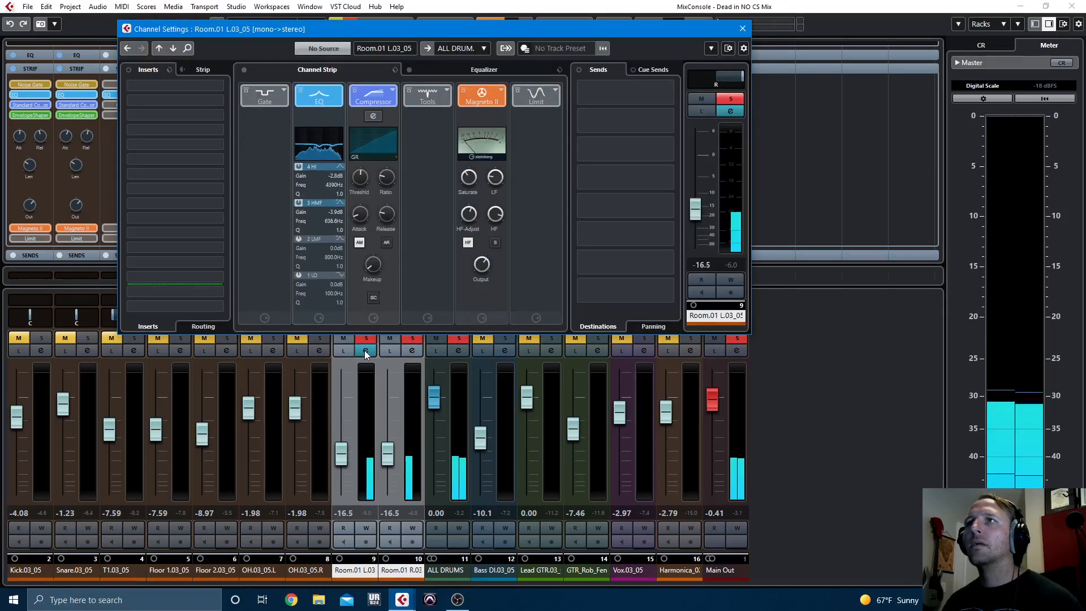
click(742, 29)
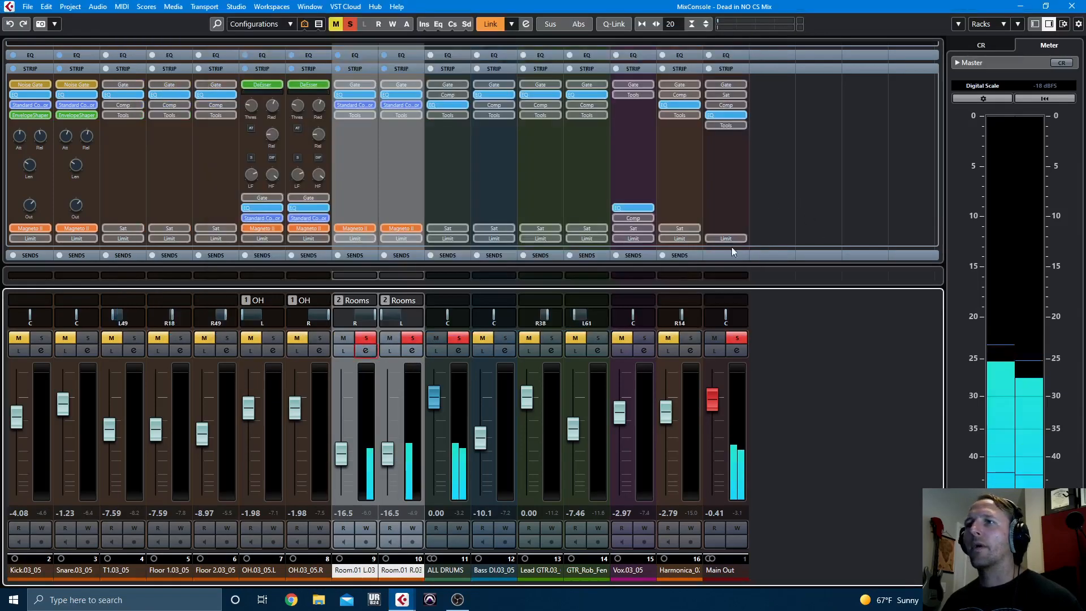
Step: Solo ALL DRUMS instead of the rooms and raise the linked room faders to -15.6 dB
click(413, 338)
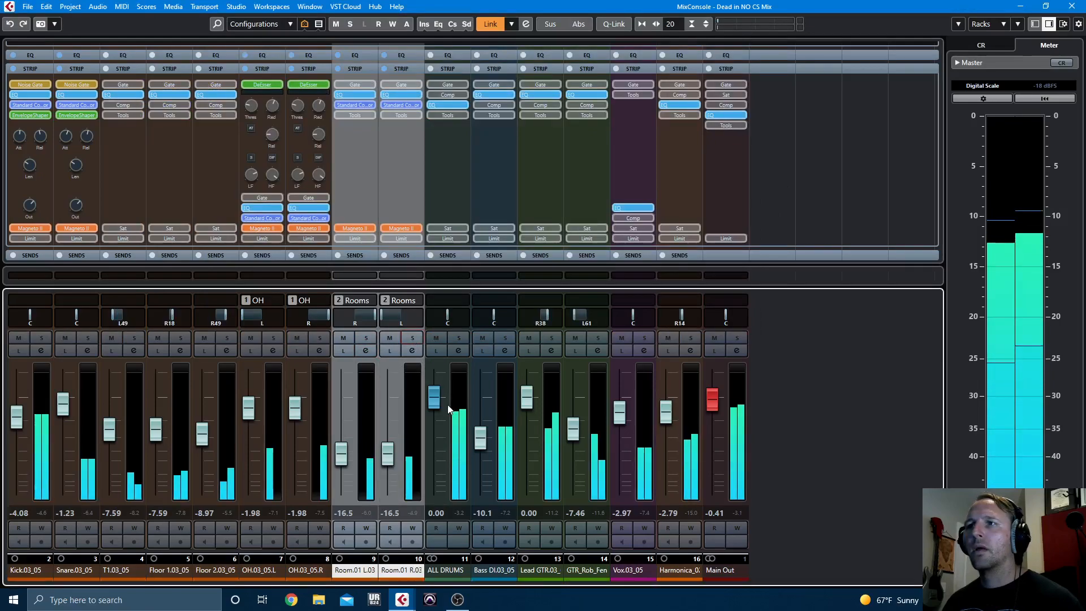
click(459, 338)
mouse_move(388, 453)
mouse_down()
mouse_move(389, 485)
mouse_move(387, 450)
mouse_up()
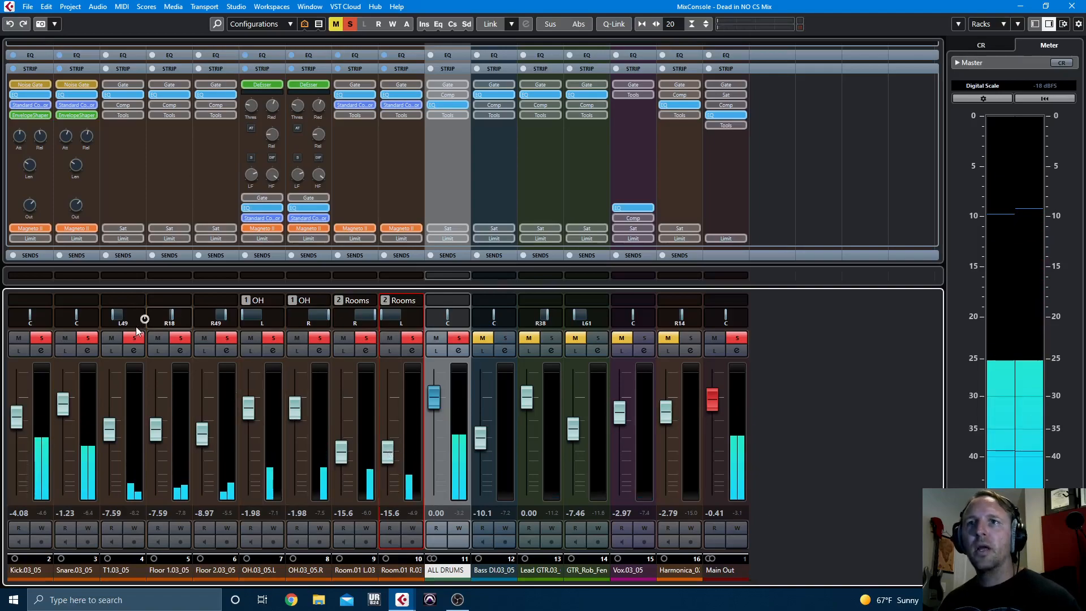
Step: Open T1.03_05's channel settings and add a Noise Gate to its channel strip
click(134, 350)
click(319, 95)
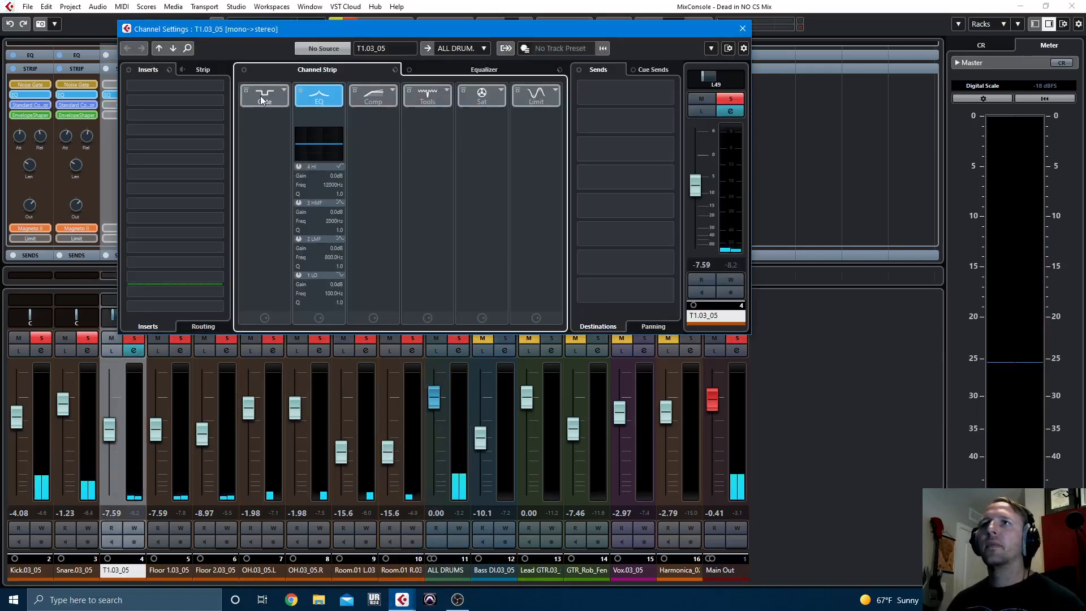
click(262, 98)
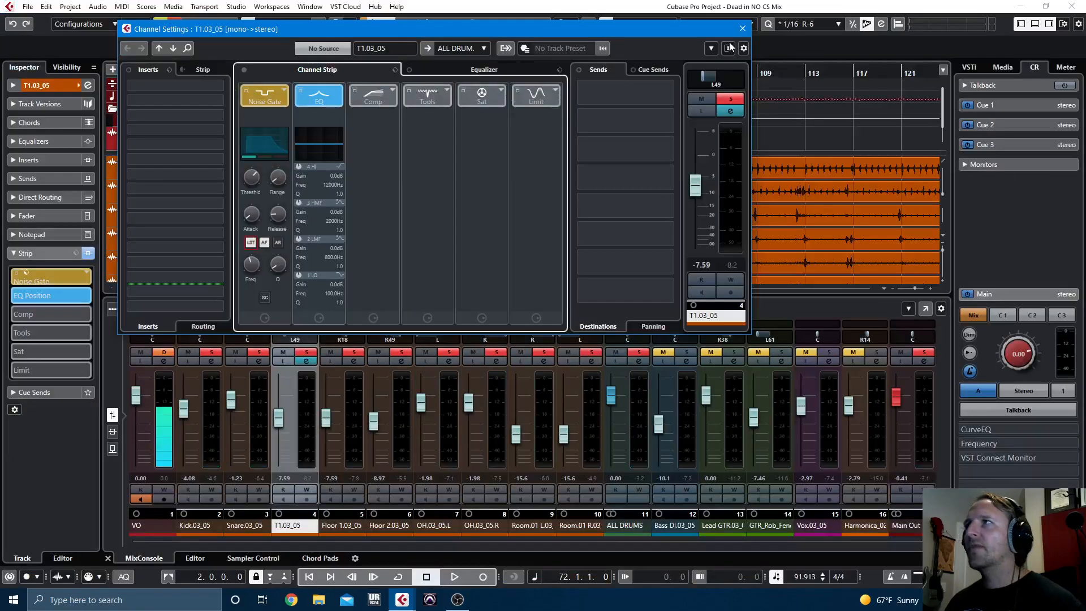
Step: Select bars 84 to 86 on T1.03_05 in the project window and loop that range
drag(656, 68, 476, 131)
drag(650, 221, 663, 215)
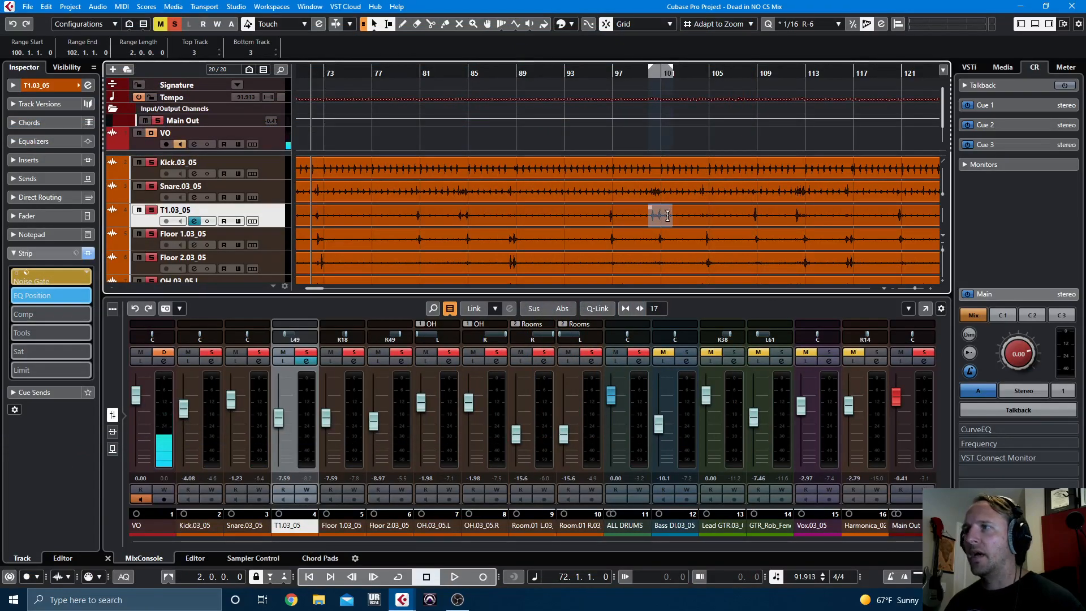
key(h)
key(h)
key(h)
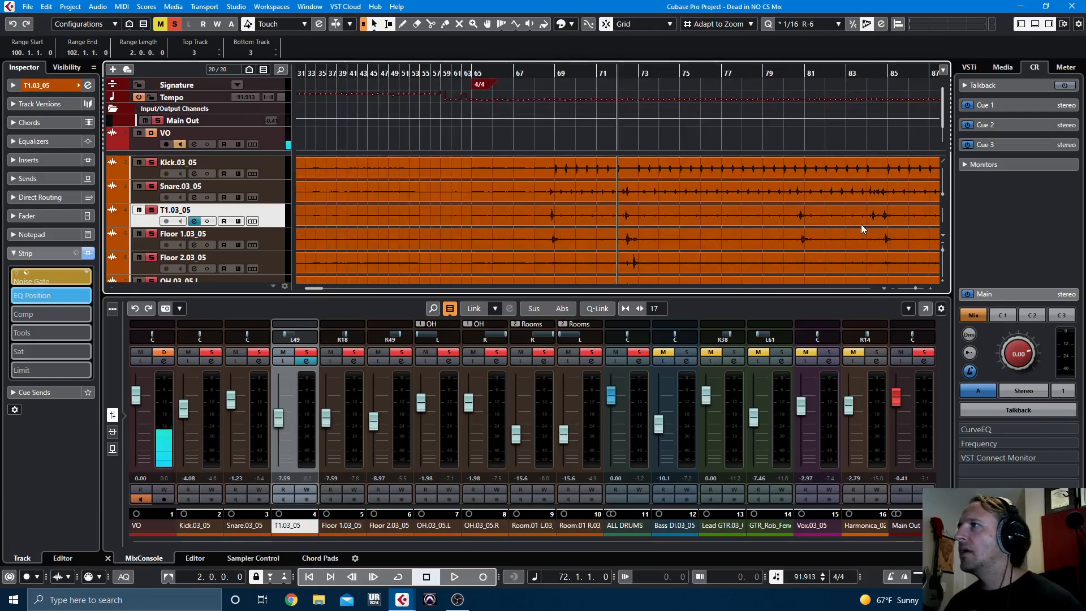
drag(866, 214, 903, 220)
key(KP_1)
key(KP_Divide)
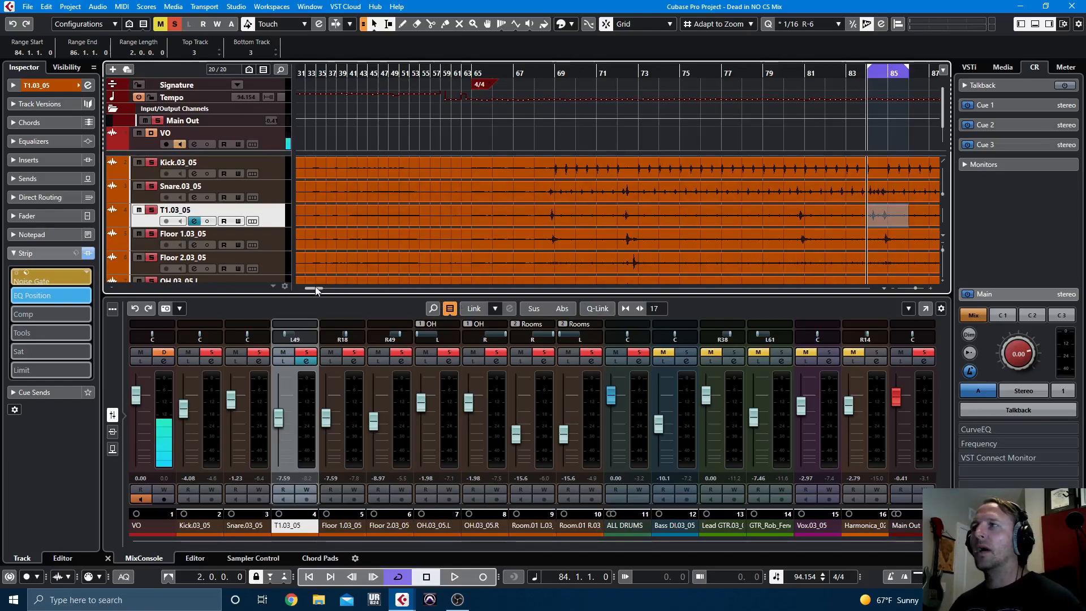
Step: Play the loop with only T1.03_05 soloed and its channel settings open
click(311, 361)
key(space)
drag(246, 139, 611, 92)
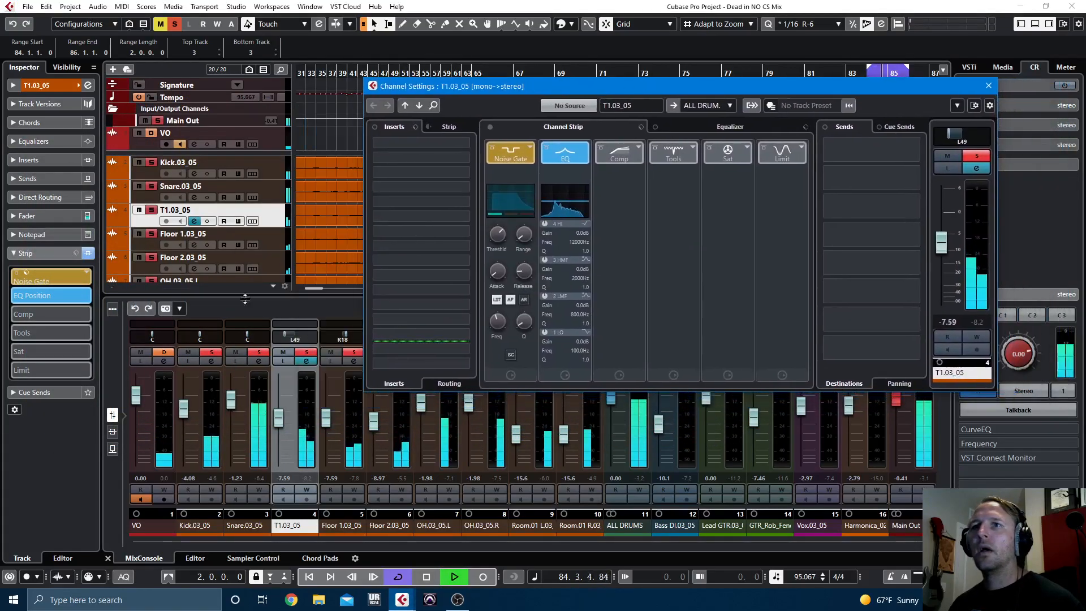
click(178, 24)
click(306, 352)
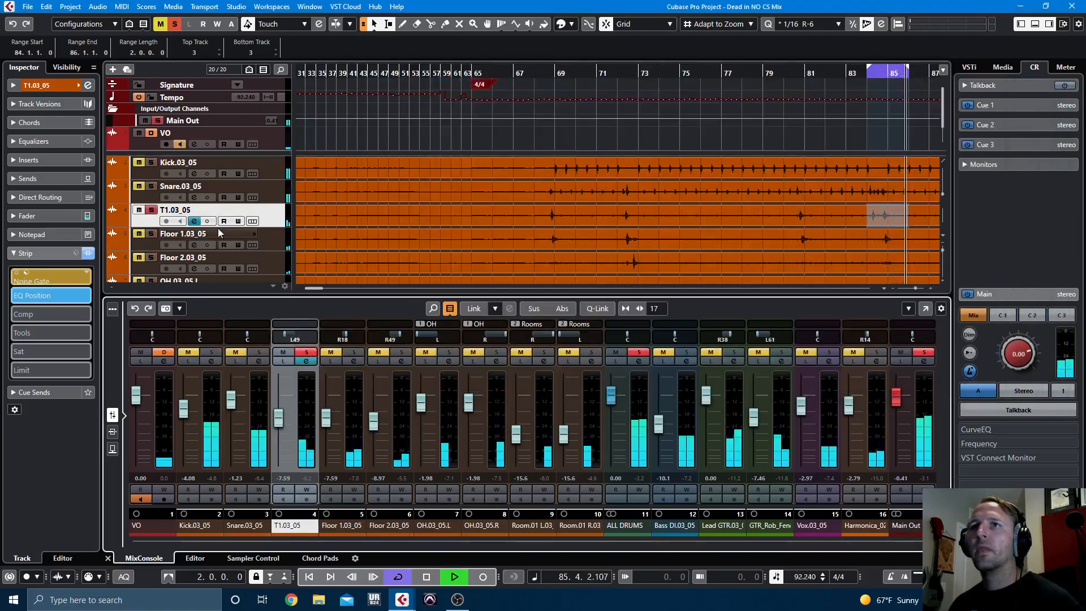
click(194, 221)
click(194, 221)
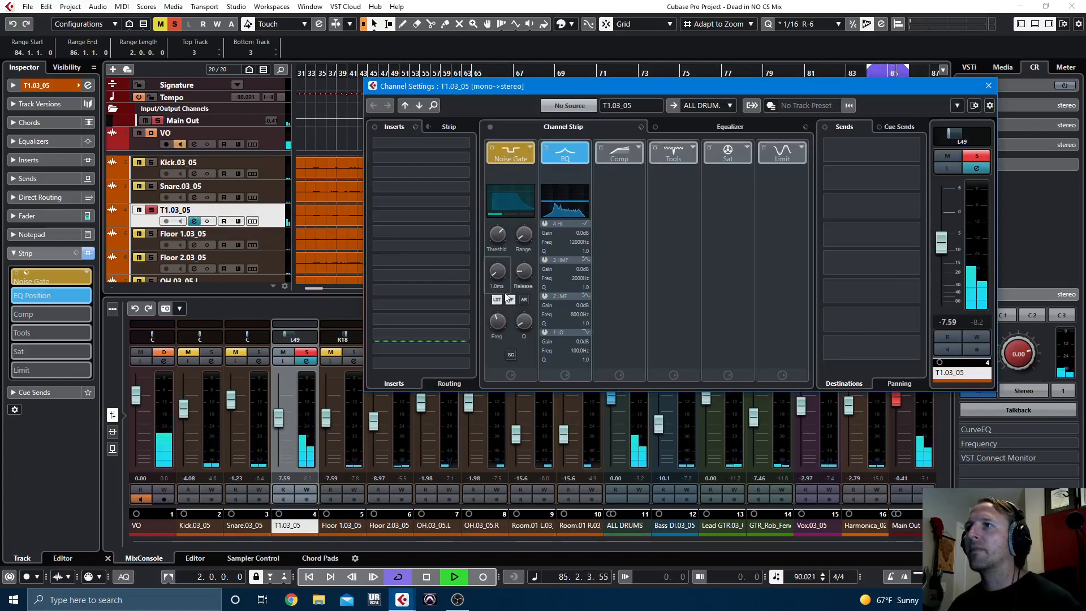
Step: Tune the filter frequency of T1's noise gate while listening to it, checking the tom's spectrum in the equalizer
click(498, 321)
drag(501, 324, 499, 335)
click(577, 164)
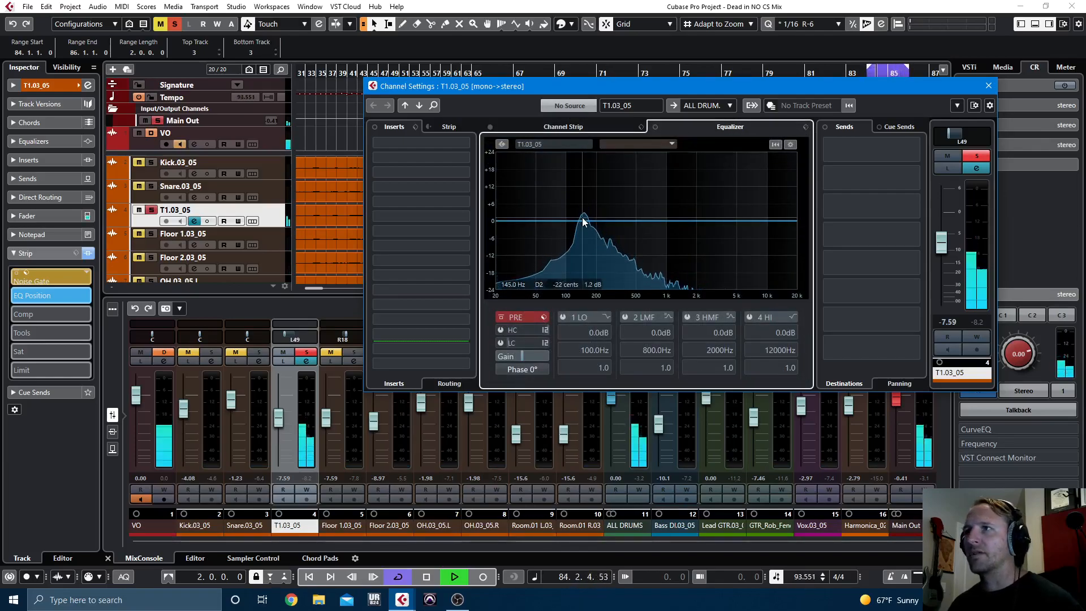
click(563, 127)
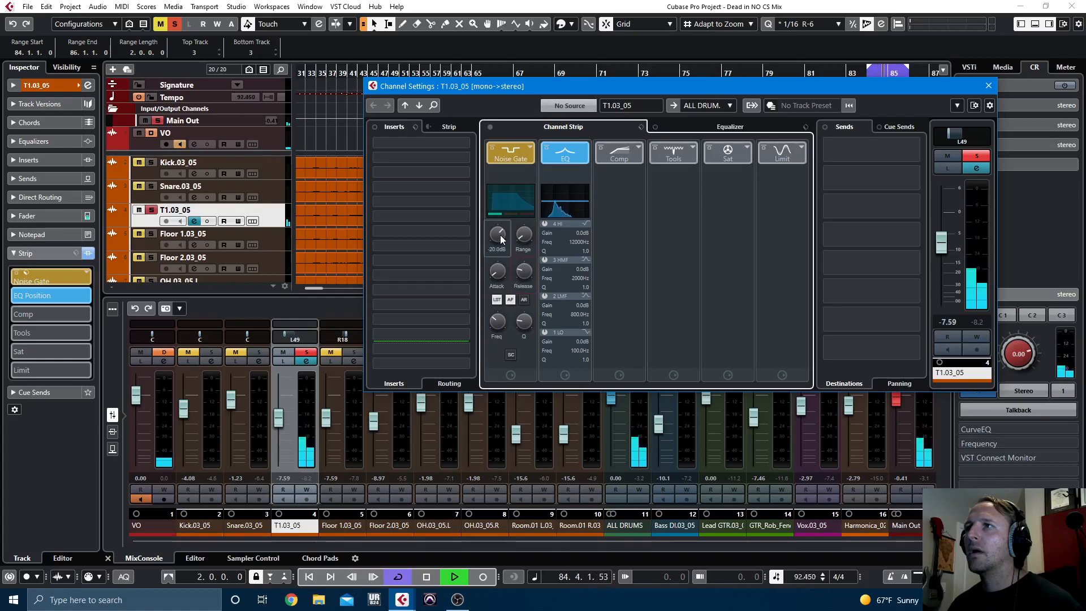
Step: Turn off the noise gate's filter listening on T1, then set its threshold to about -26 dB and range to about -42 dB
click(497, 300)
scroll(501, 238, up, 3)
scroll(500, 233, up, 2)
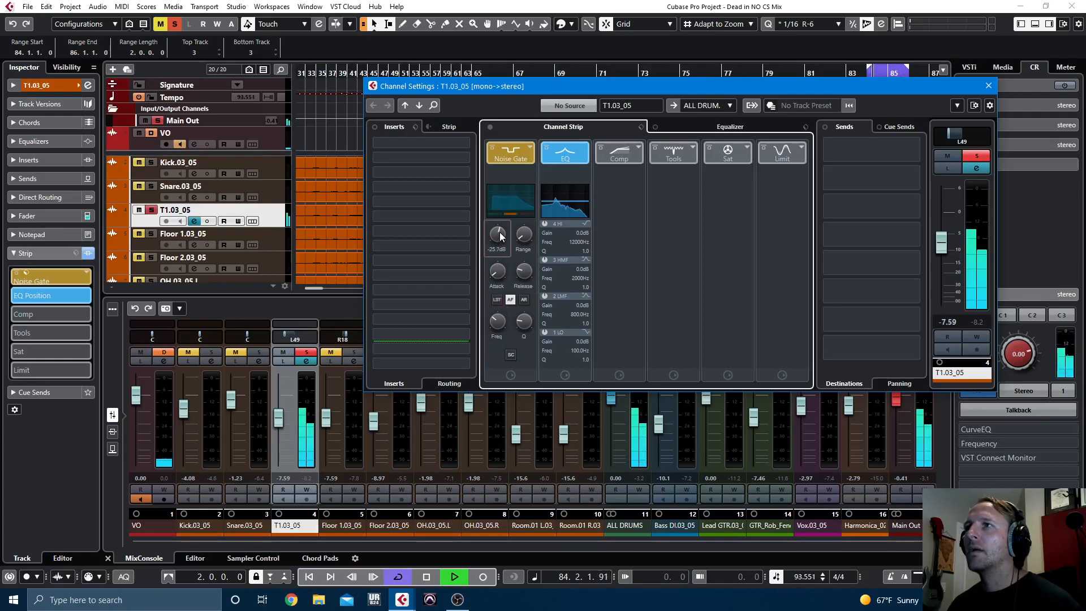
scroll(500, 234, down, 6)
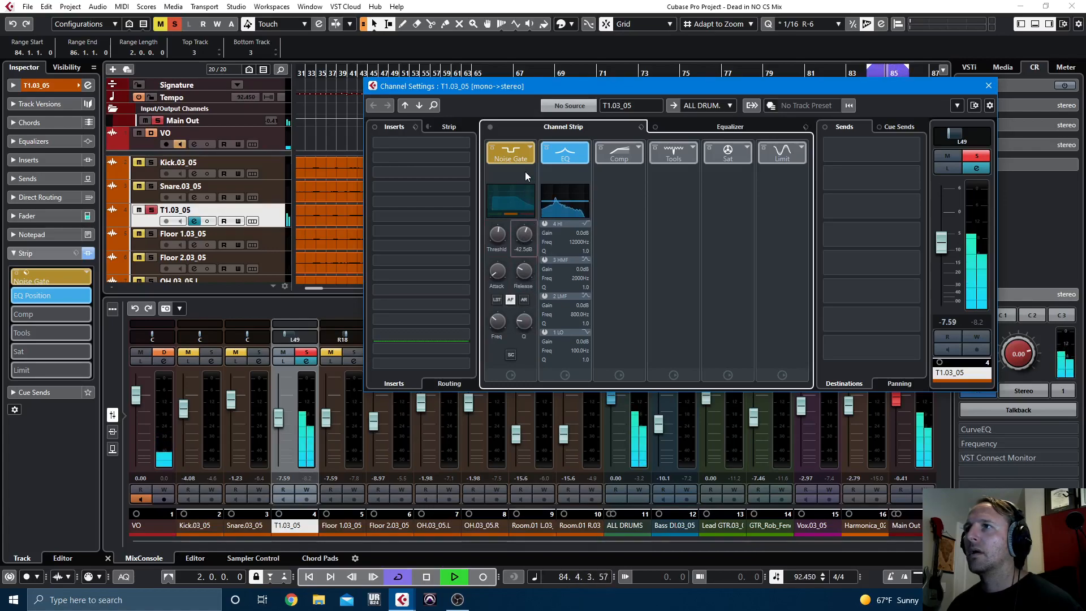
Step: In T1's equalizer, enable a low cut at 173.1 Hz and boost the LMF band 4.3 dB at 103.7 Hz while looping
key(space)
click(730, 125)
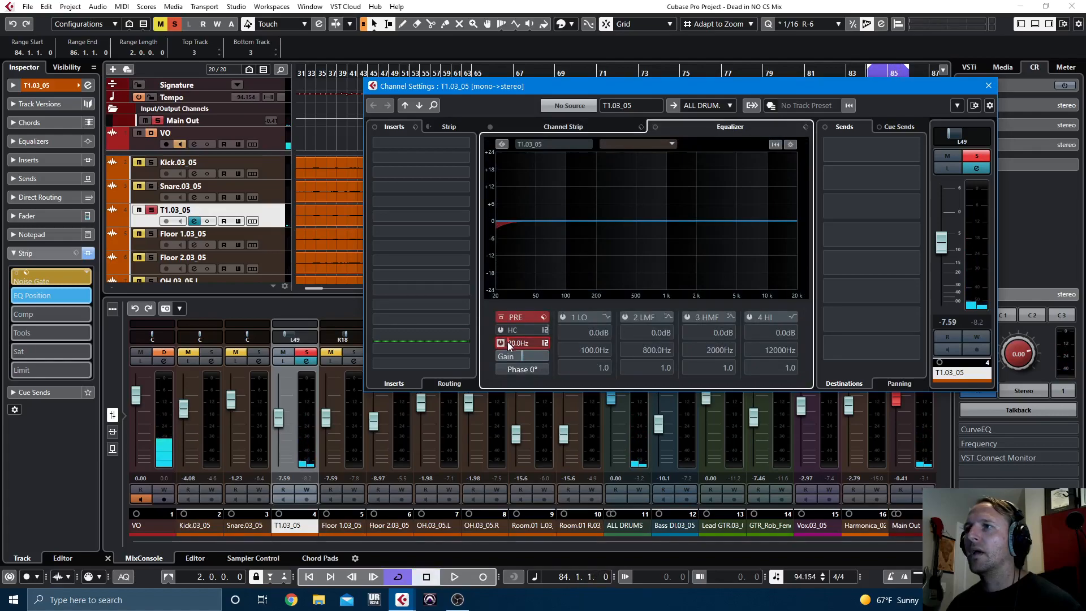
drag(522, 342, 531, 341)
key(space)
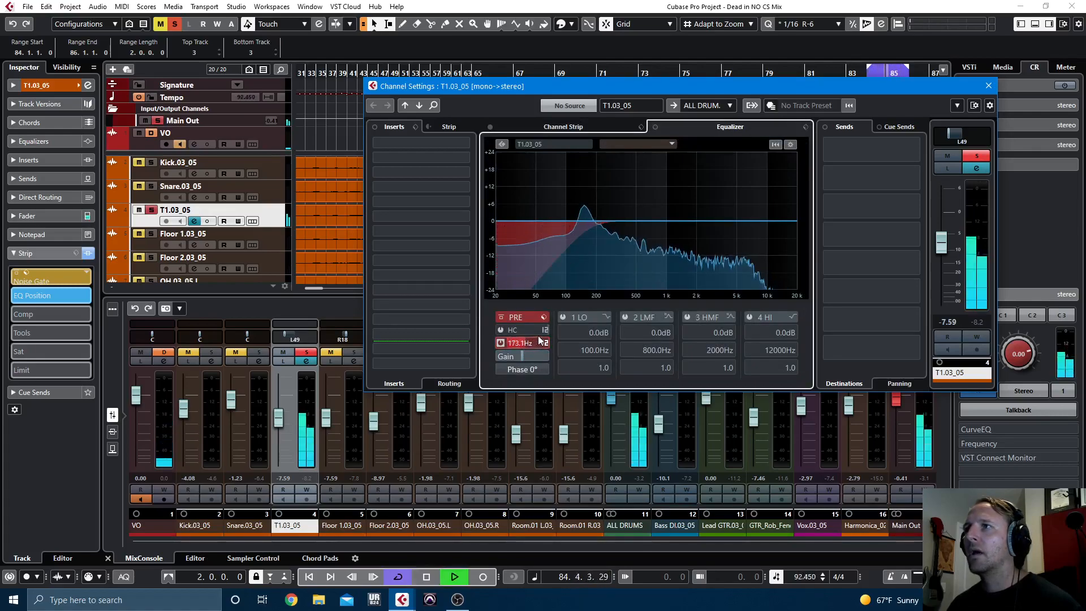
drag(568, 236, 569, 211)
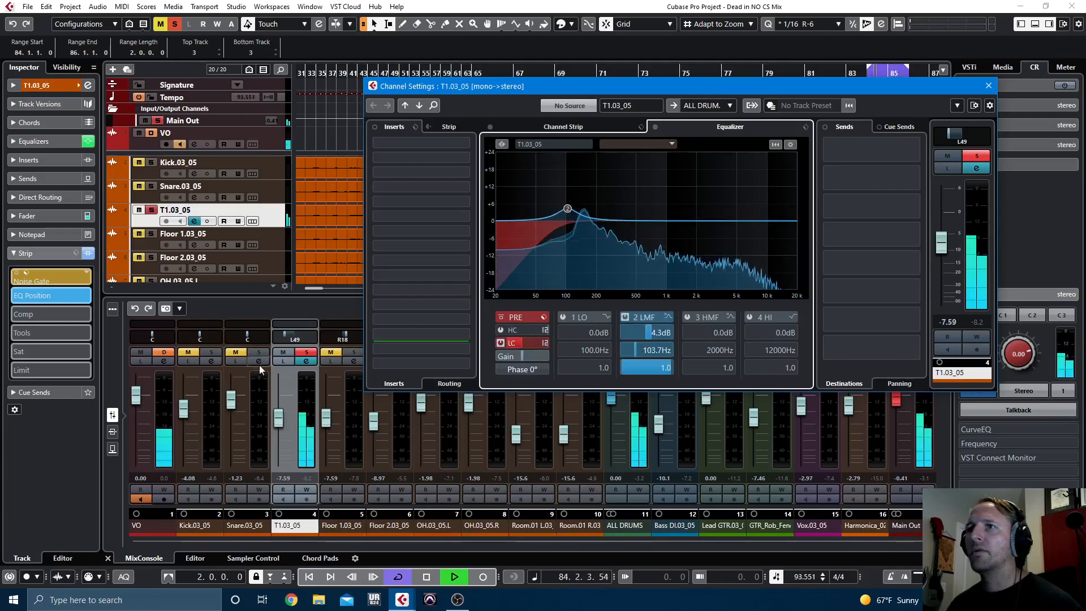
Step: Unsolo T1.03_05 to hear it in the full mix and move its LMF boost to 127.6 Hz
click(306, 360)
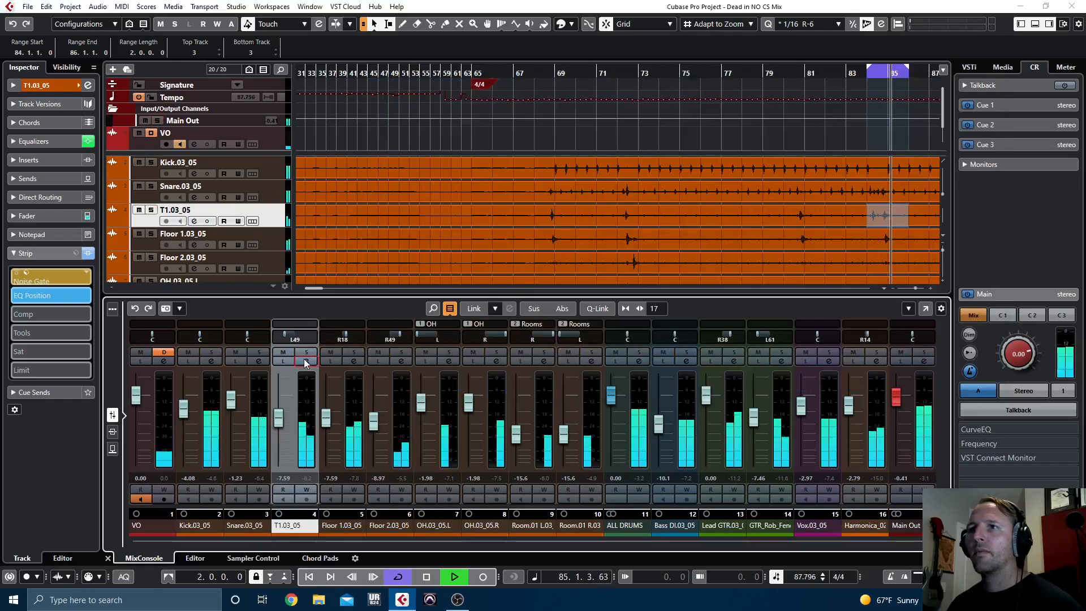
click(306, 359)
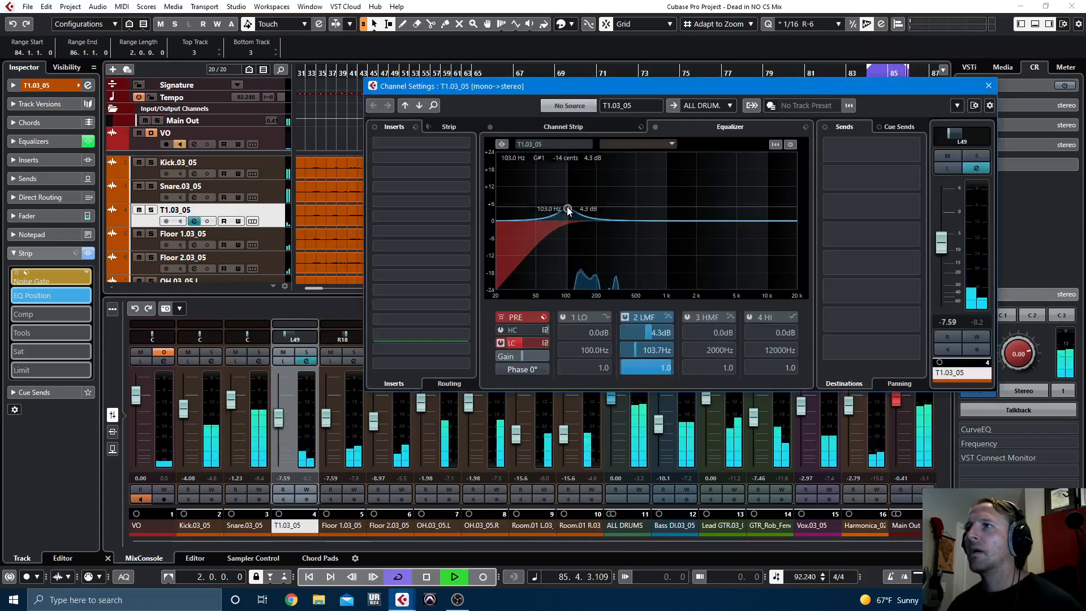
drag(567, 209, 577, 209)
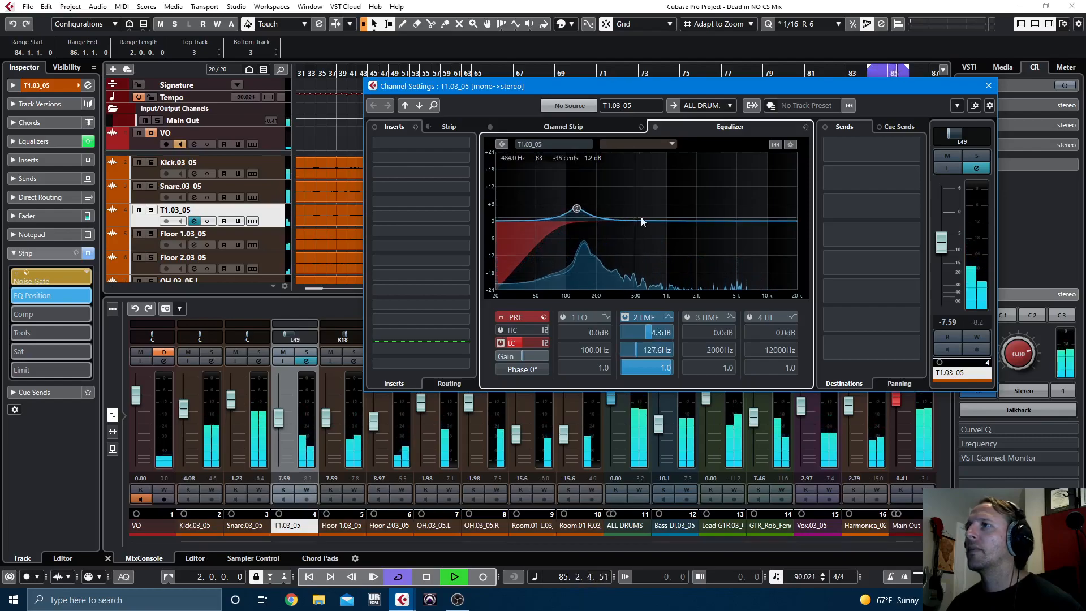
Step: Shape T1's upper EQ: HMF -3.7 dB at 491.2 Hz, HI +3.7 dB at 2900 Hz, and a high cut at 9428 Hz
drag(660, 219, 637, 185)
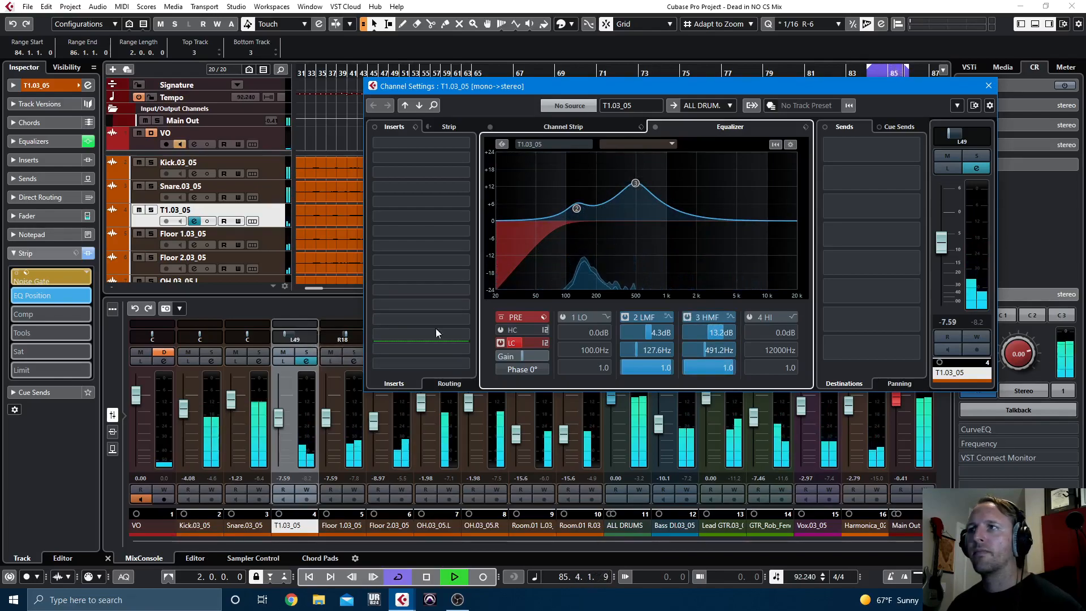
drag(636, 186, 708, 218)
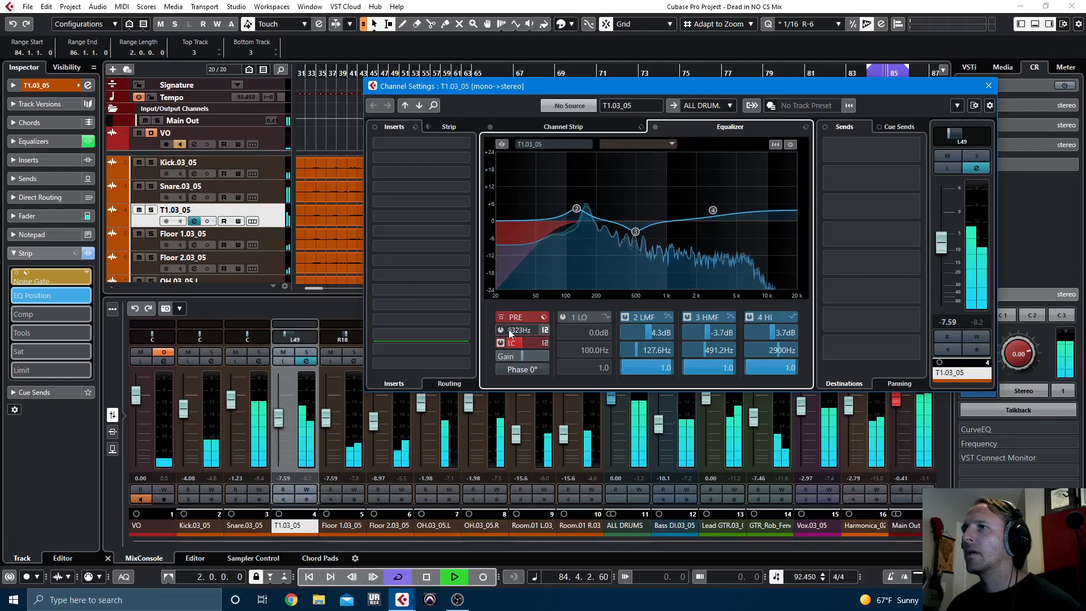
drag(511, 334, 554, 332)
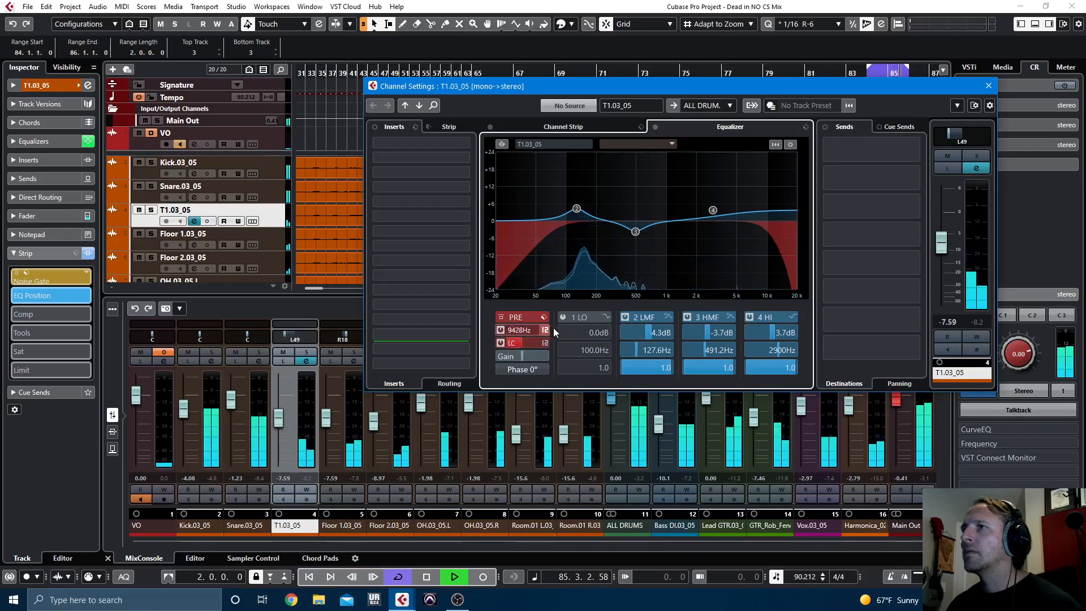
Step: Add Magneto II saturation and the standard Compressor to T1's channel strip
click(551, 126)
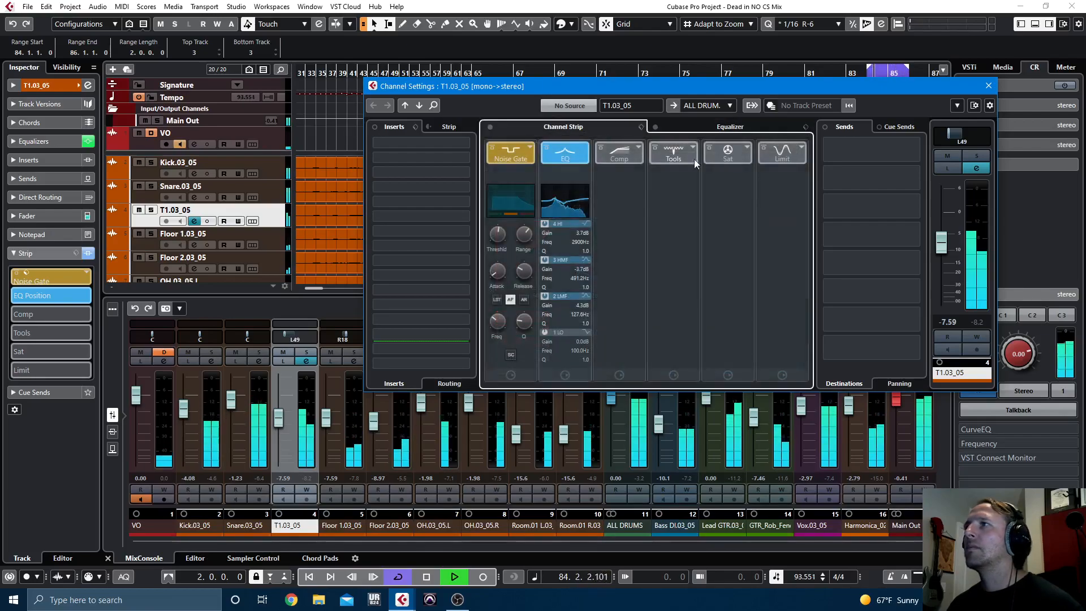
click(710, 151)
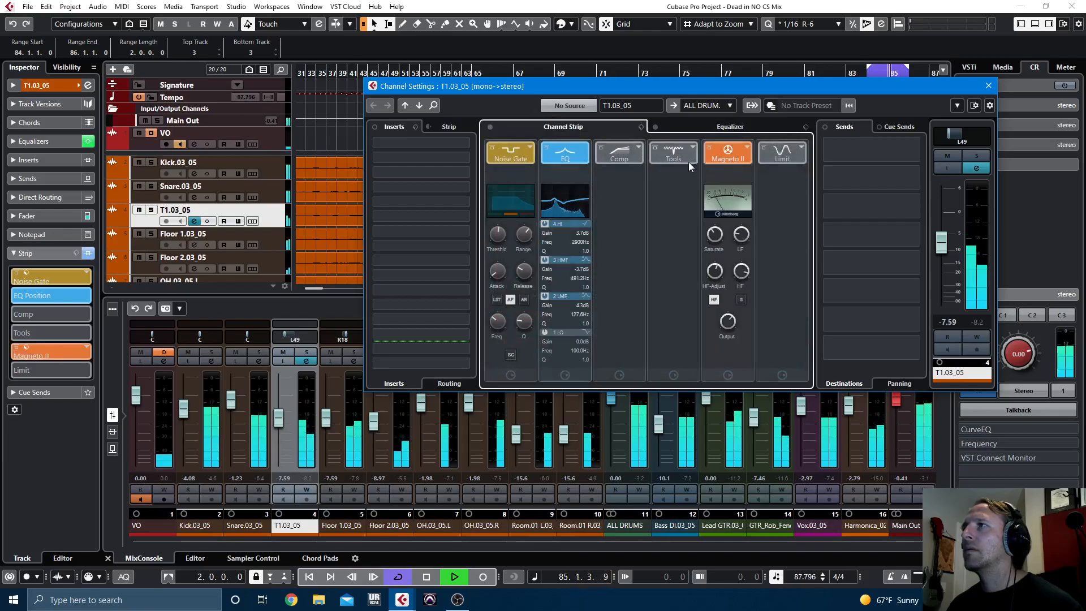
click(616, 155)
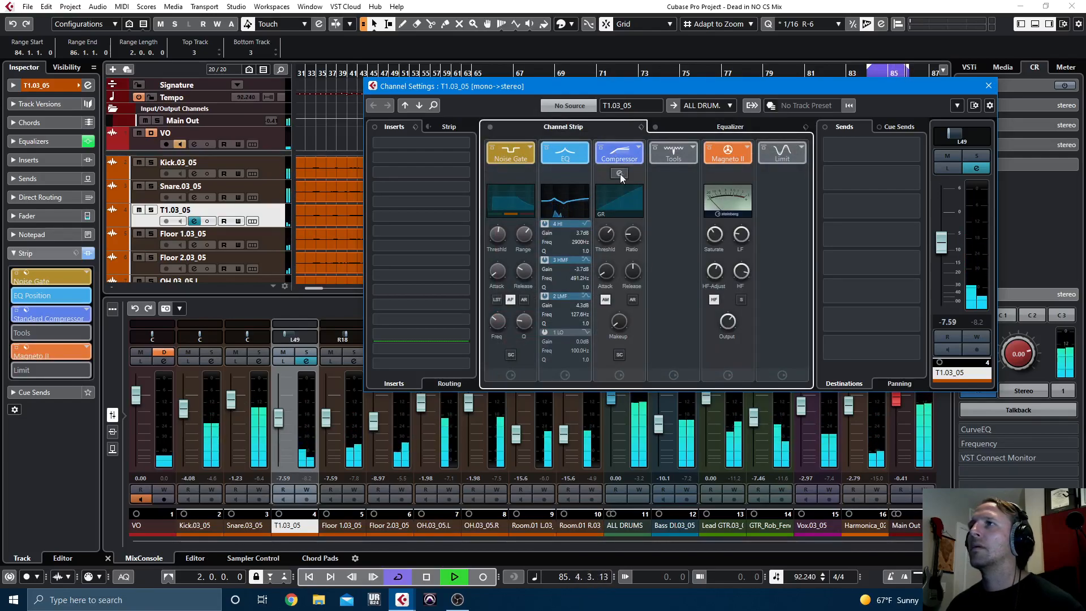
Step: In T1's detailed compressor settings, set the attack to 5.5 ms, analysis to 0 % and threshold to -14 dB
click(619, 174)
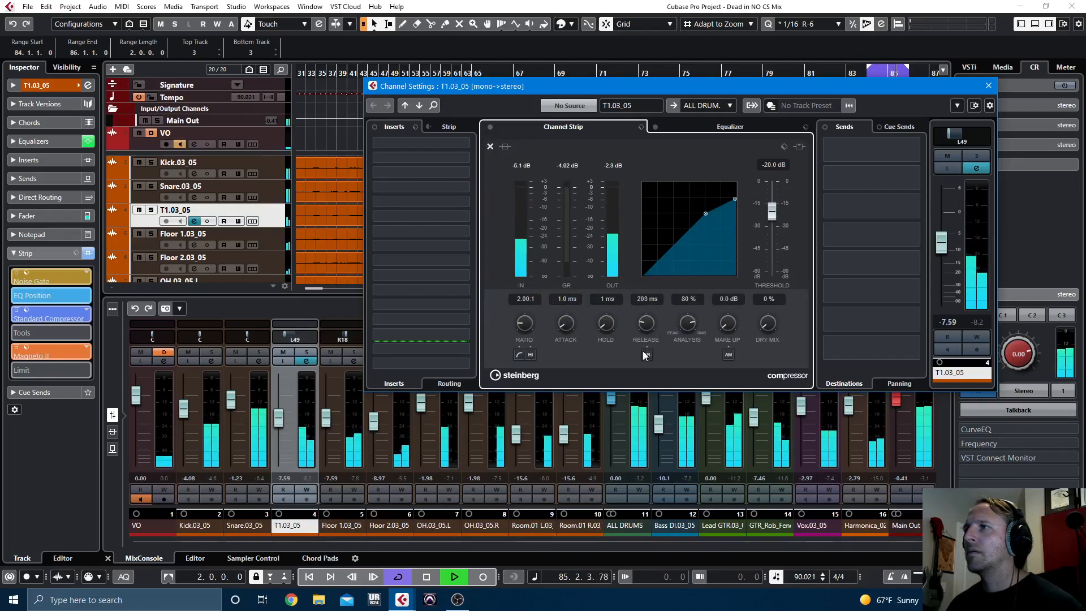
drag(572, 328, 570, 322)
drag(763, 214, 772, 198)
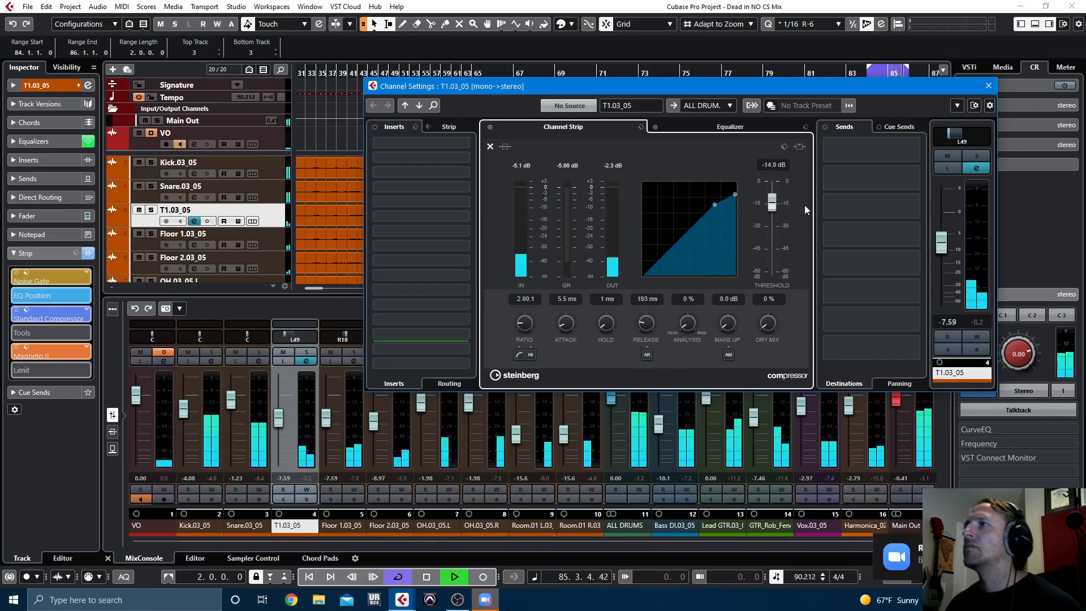
Step: On T1.03_05's compressor, set the threshold to -13.6 dB and the make-up gain to 1.3 dB, and close the channel settings
drag(771, 199, 771, 198)
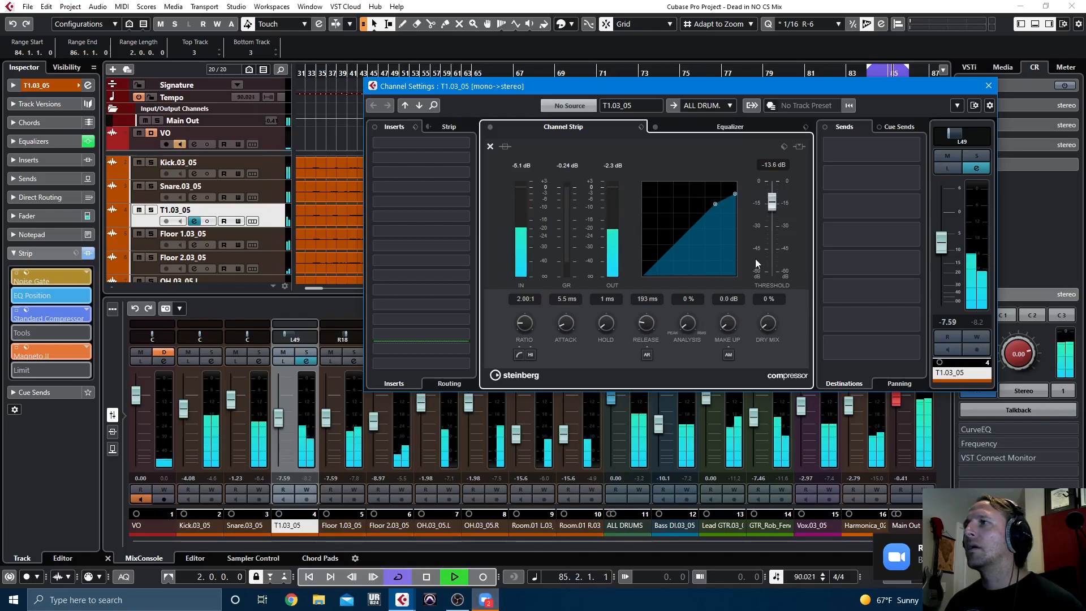
drag(732, 92, 461, 69)
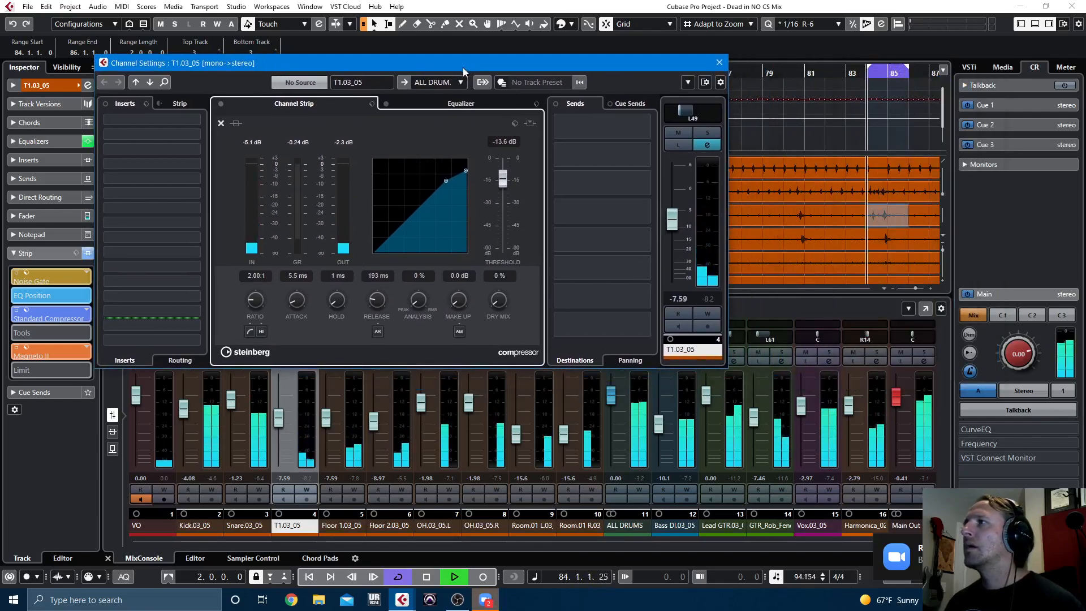
drag(457, 303, 457, 299)
scroll(457, 301, up, 6)
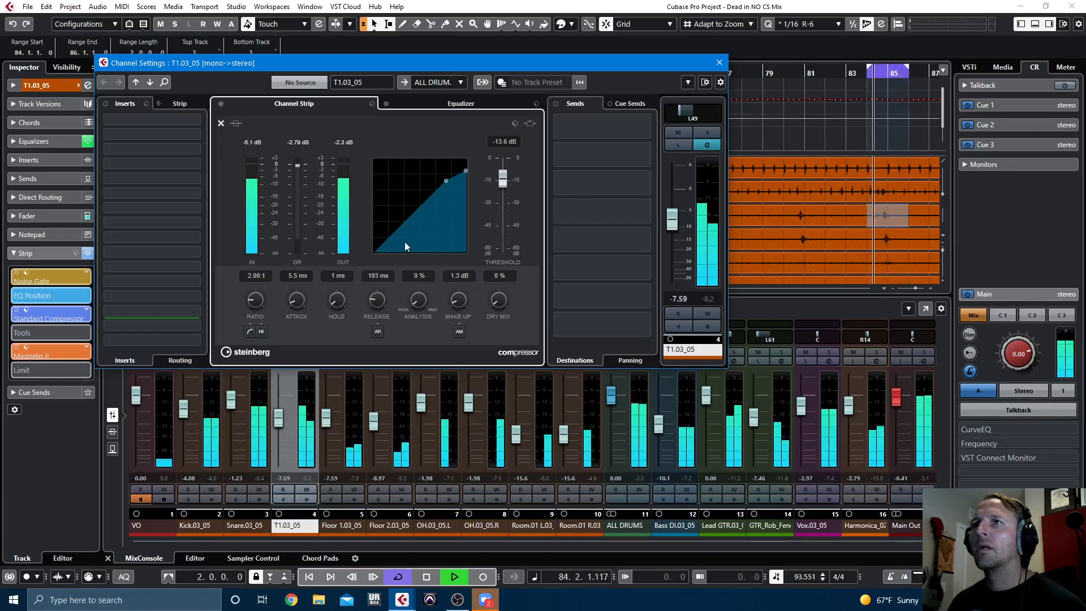
click(719, 62)
Step: Solo T1.03_05 and compare its looped sound with the EQ and channel strip bypassed and active, ending with both active and playback stopped
click(151, 210)
click(85, 143)
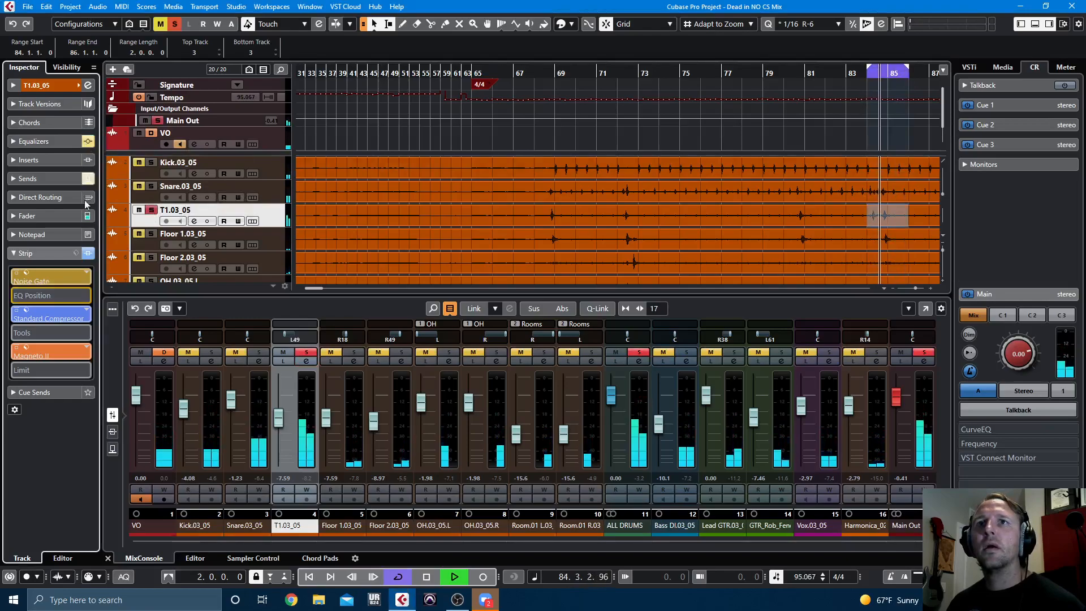
click(88, 253)
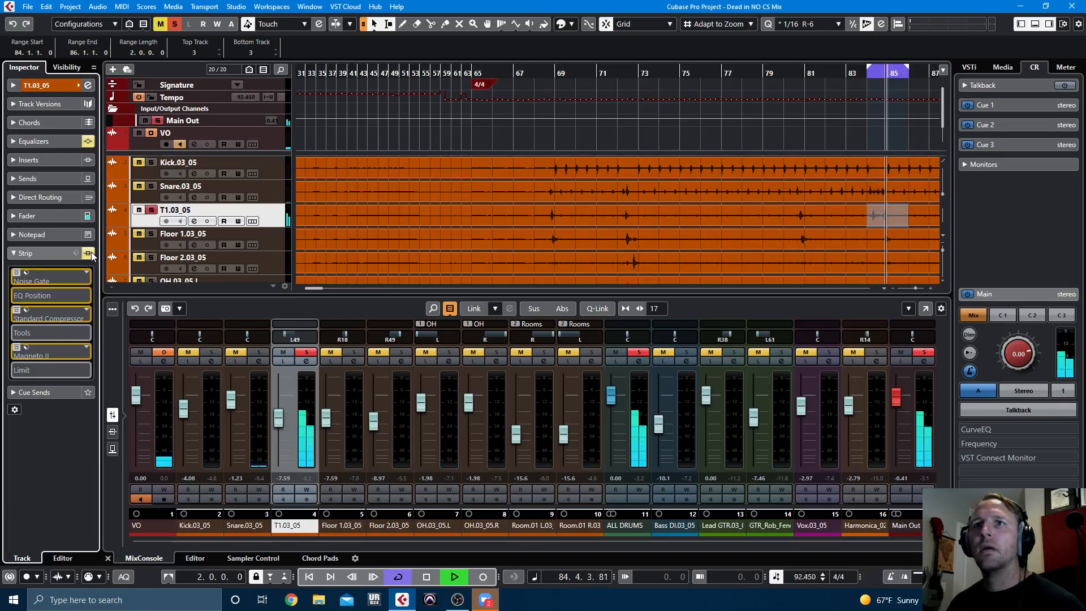
click(88, 253)
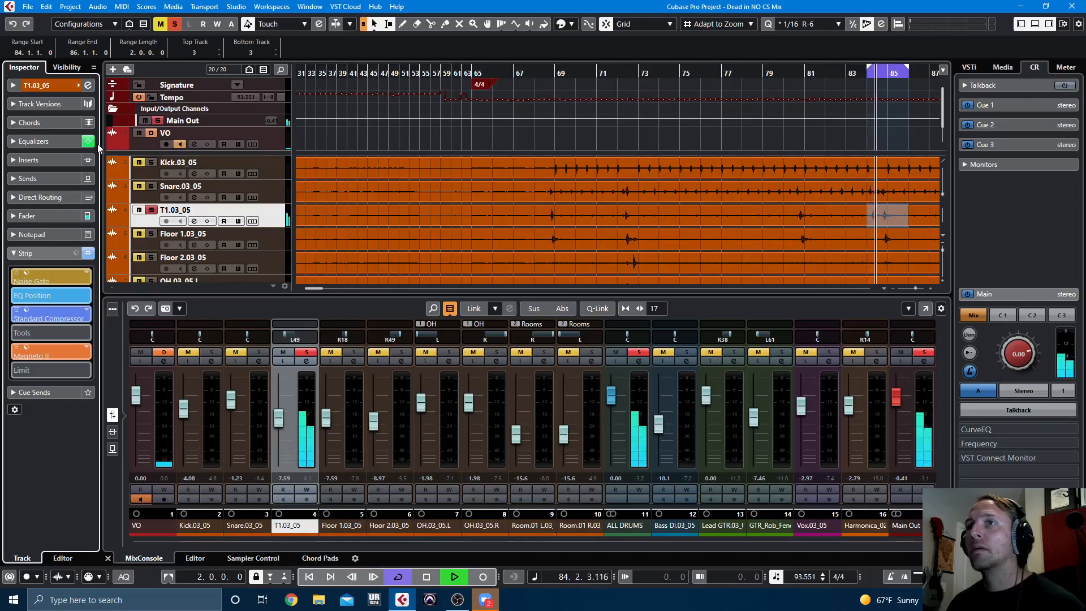
key(space)
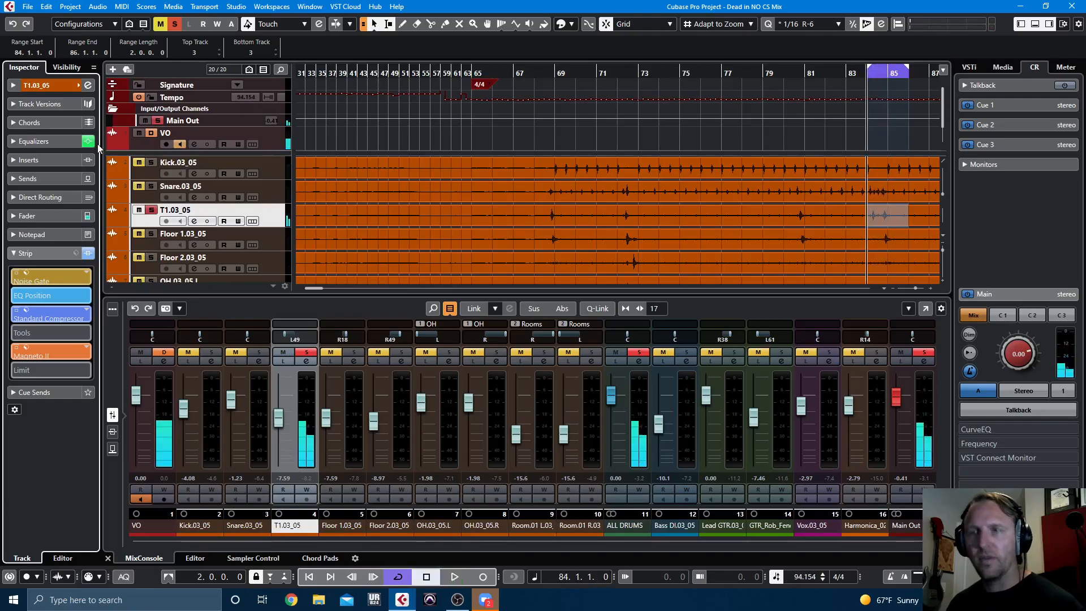
Step: Copy T1.03_05's EQ, channel strip and high-cut/low-cut pre settings to Floor 1.03_05 and Floor 2.03_05 in the MixConsole
click(356, 360)
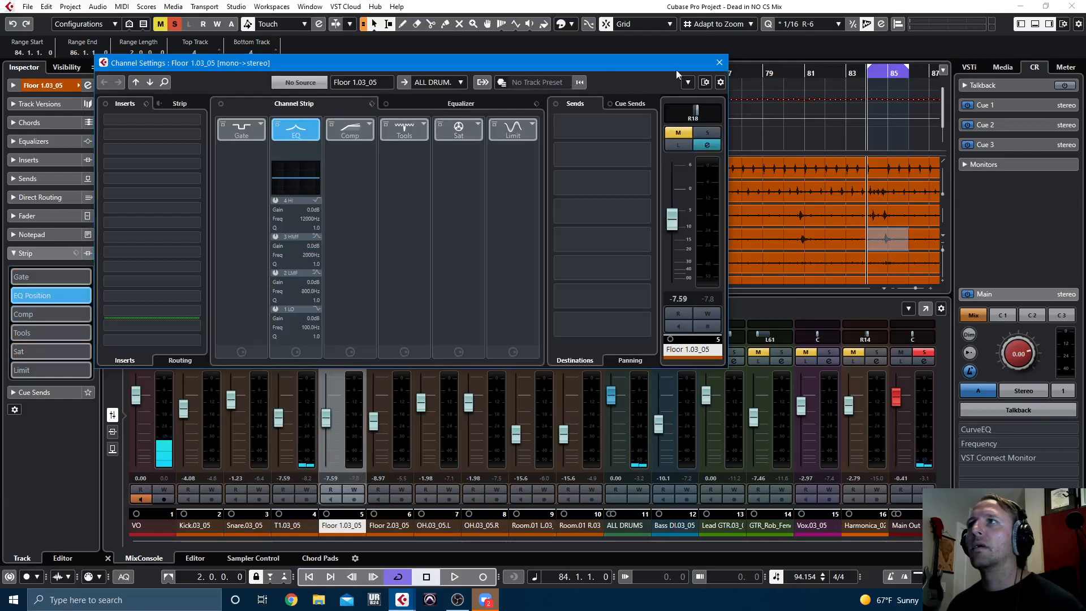
click(719, 62)
key(F3)
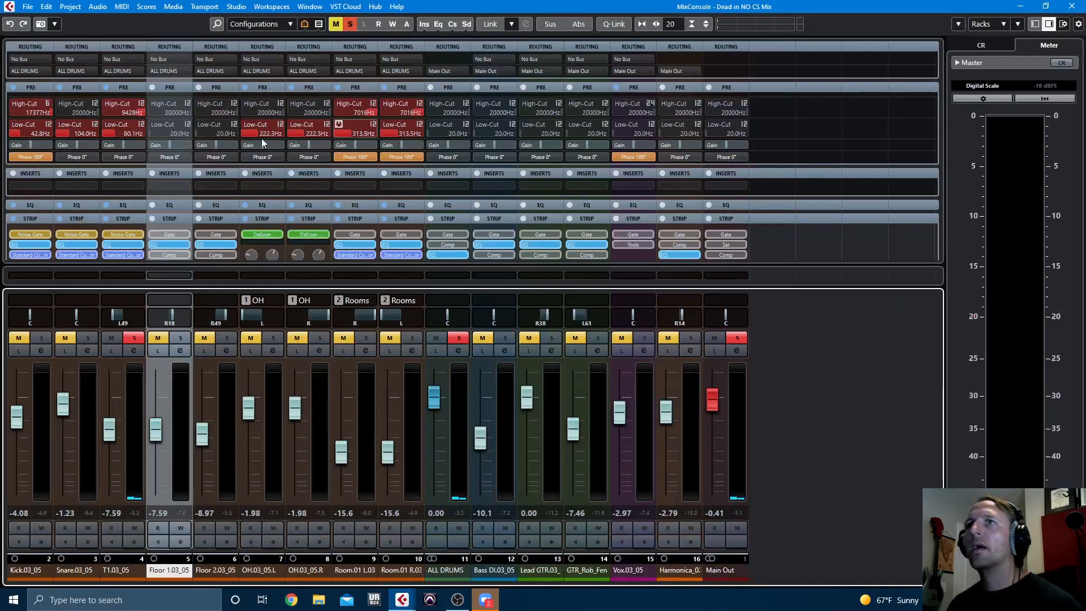
scroll(250, 197, down, 3)
drag(127, 120, 199, 107)
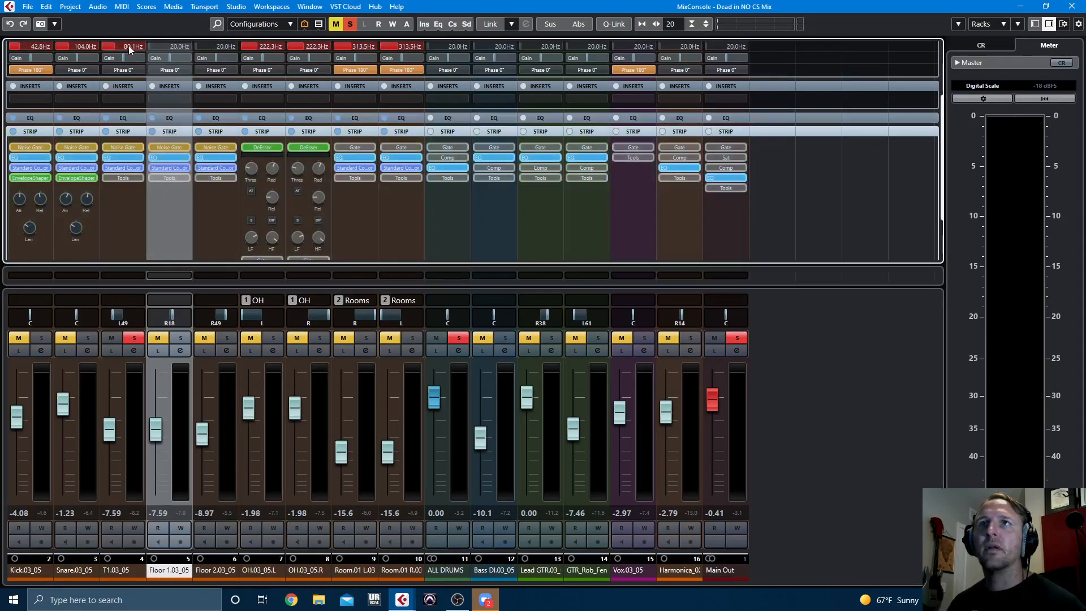
scroll(250, 97, up, 3)
drag(131, 93, 218, 96)
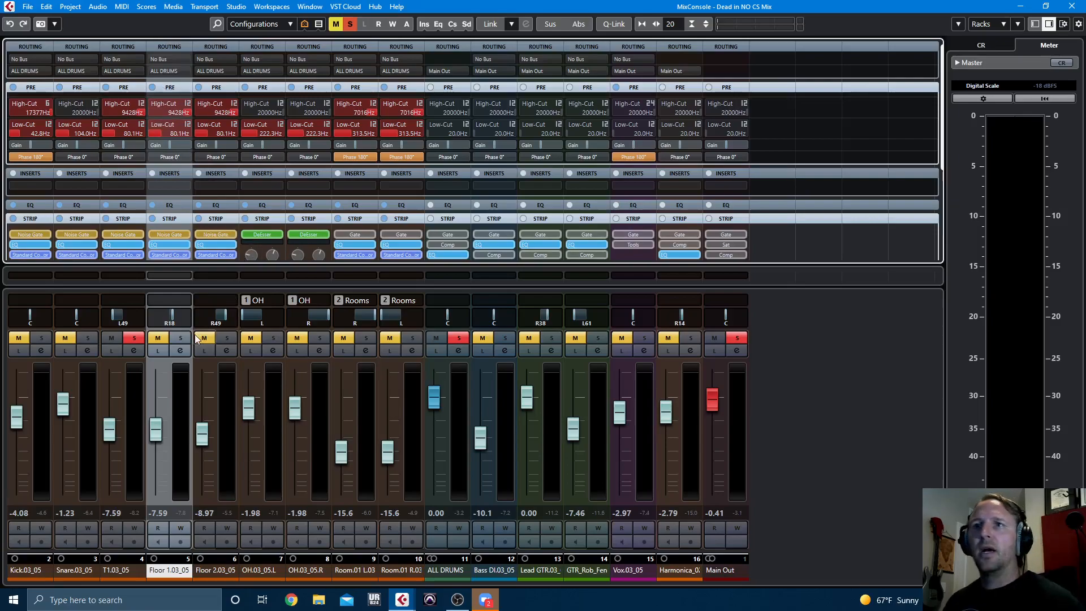
Step: Solo Floor 1.03_05 and move its low-mid EQ band to 99.8 Hz with 4.9 dB of gain
click(176, 338)
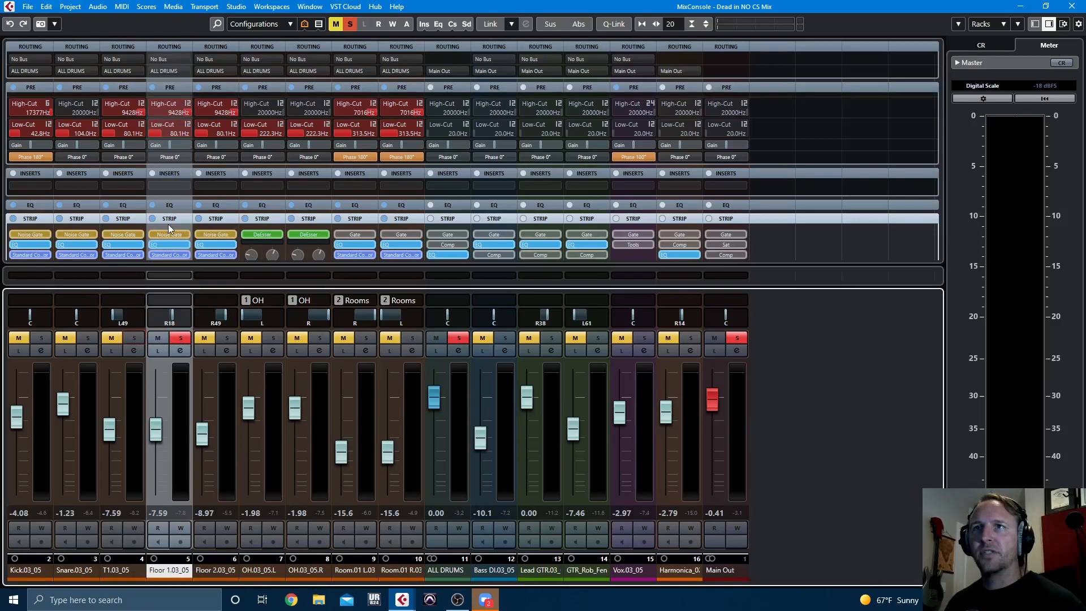
click(181, 351)
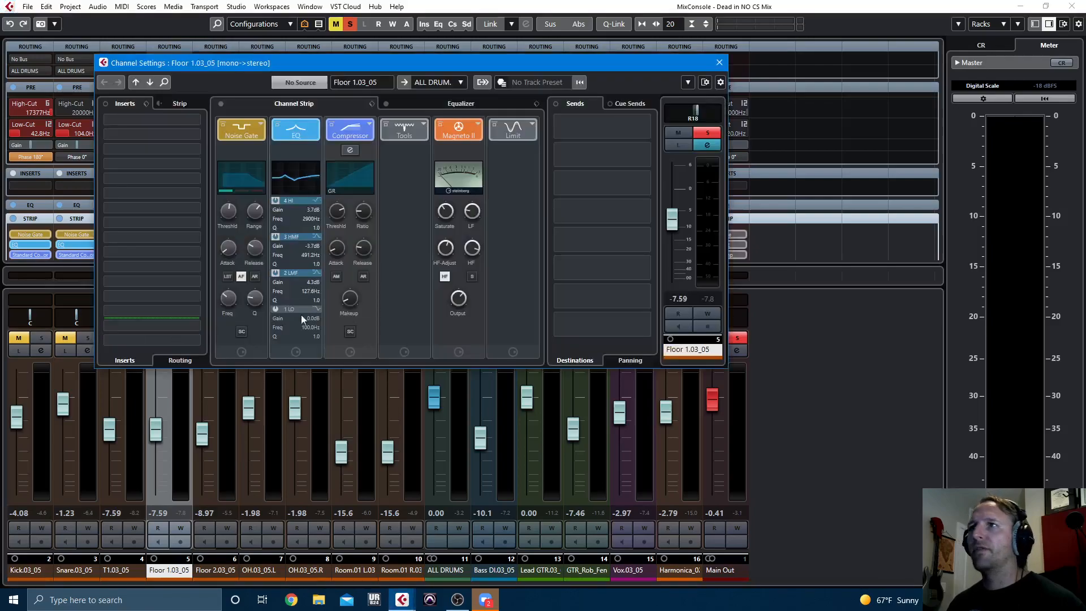
click(461, 104)
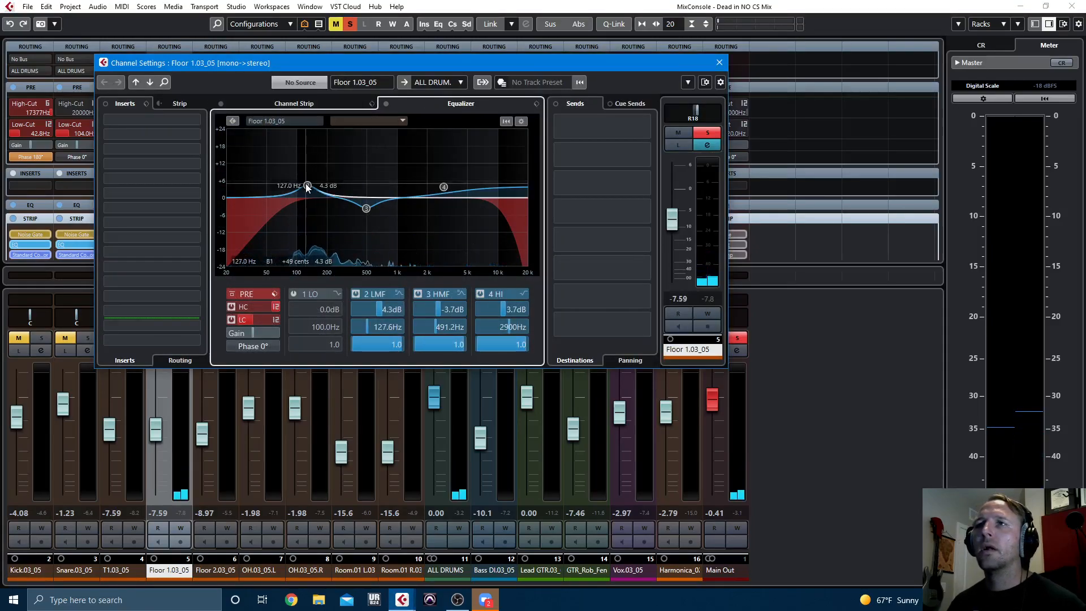
drag(306, 188, 297, 189)
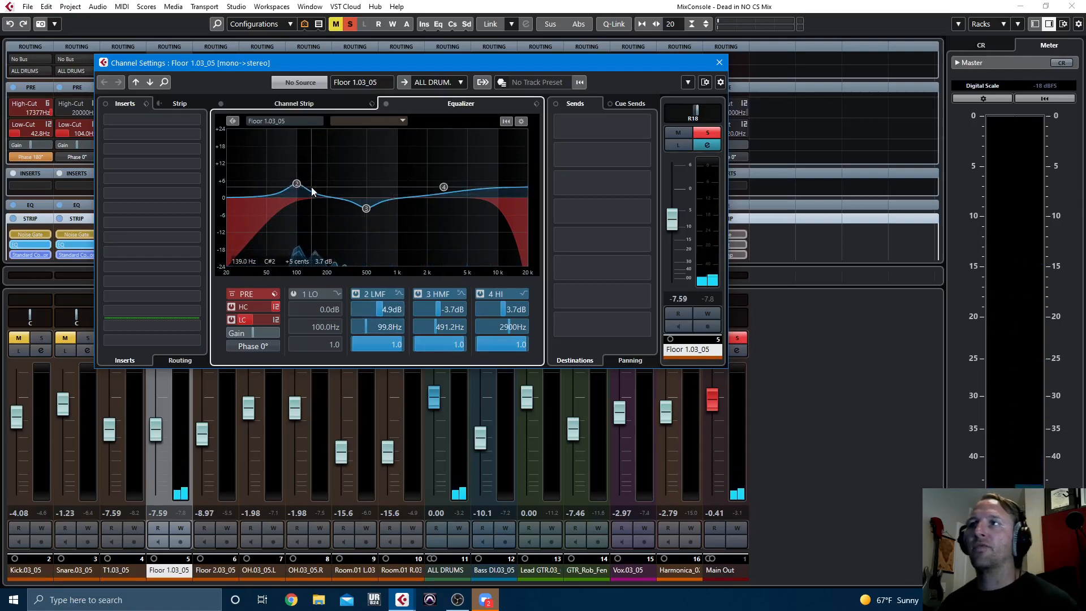
Step: Fine-tune the noise gate attack in Floor 1.03_05's channel strip, unsolo the channel and return to the project window
click(310, 105)
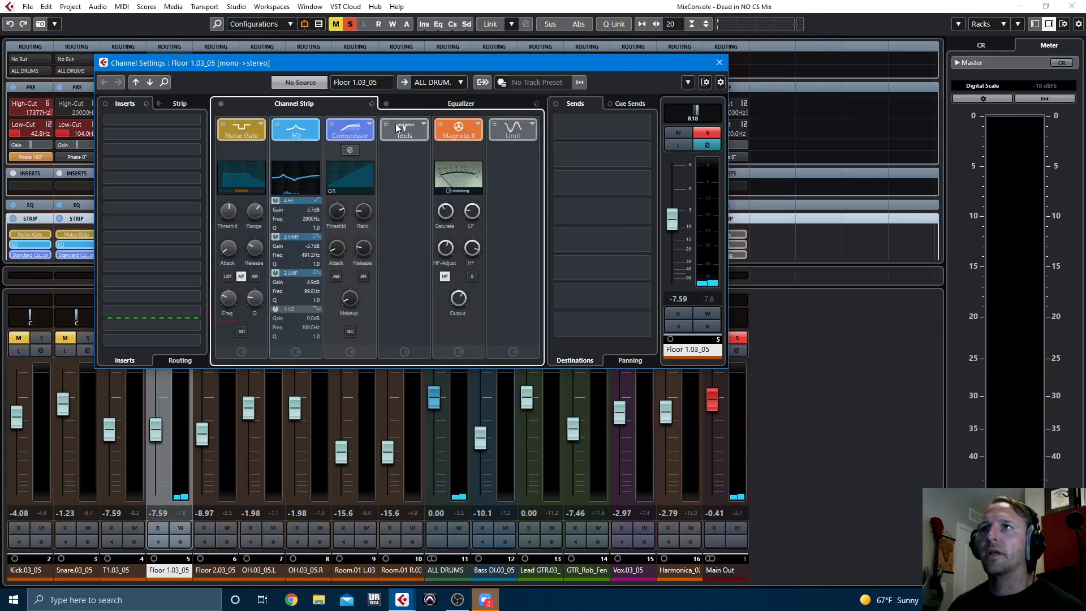
click(422, 107)
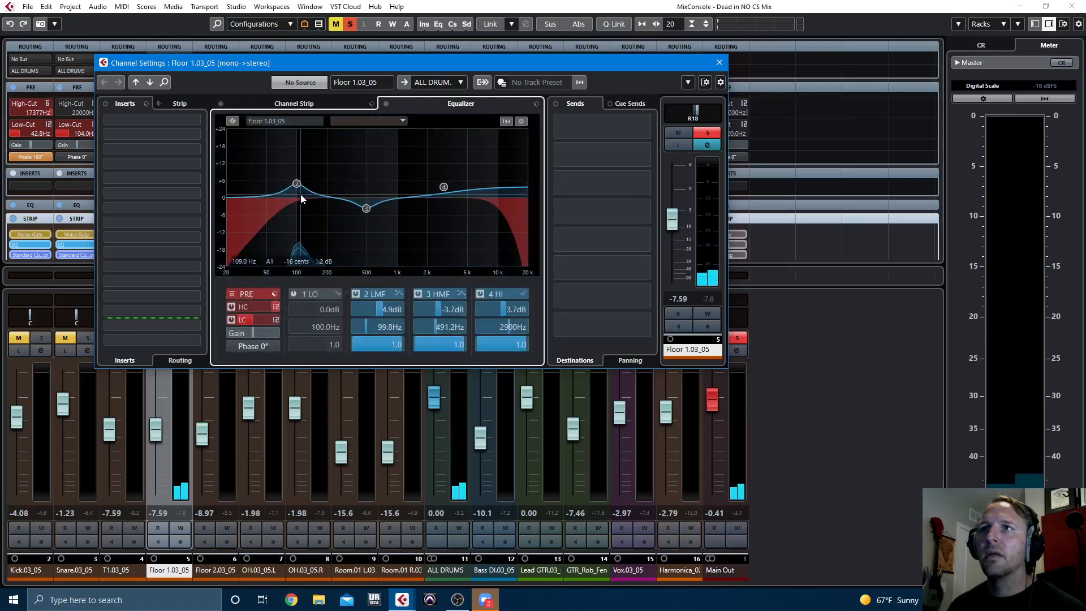
click(295, 104)
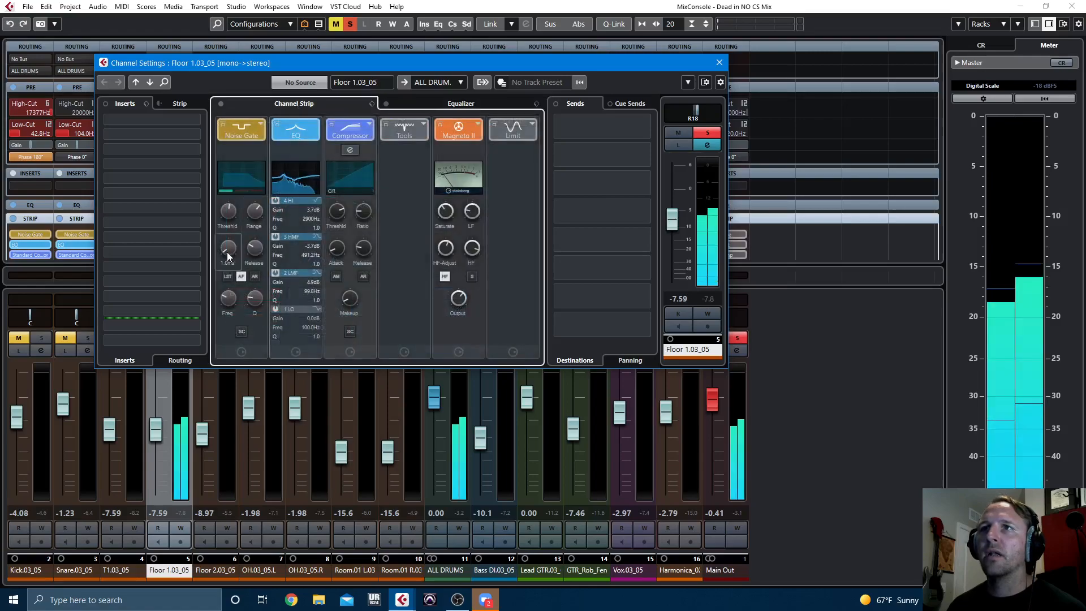
scroll(228, 298, up, 2)
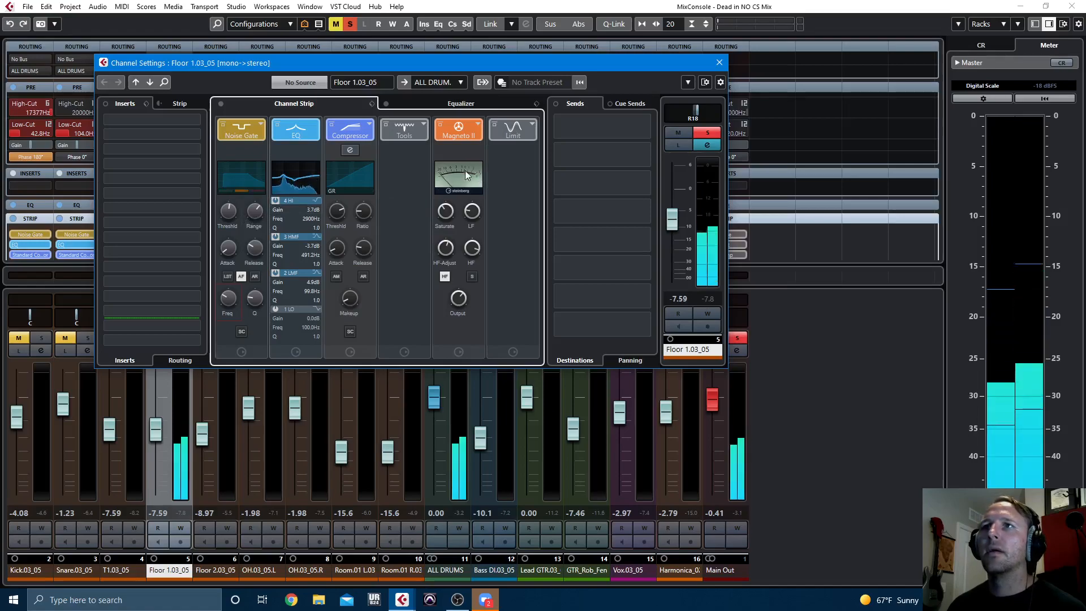
mouse_move(257, 222)
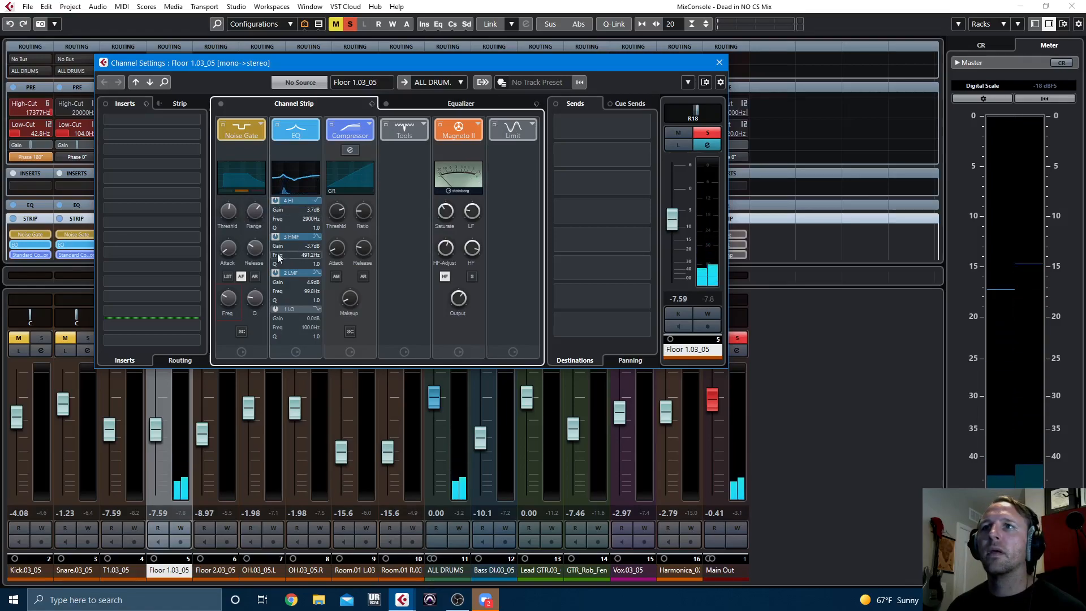
click(711, 136)
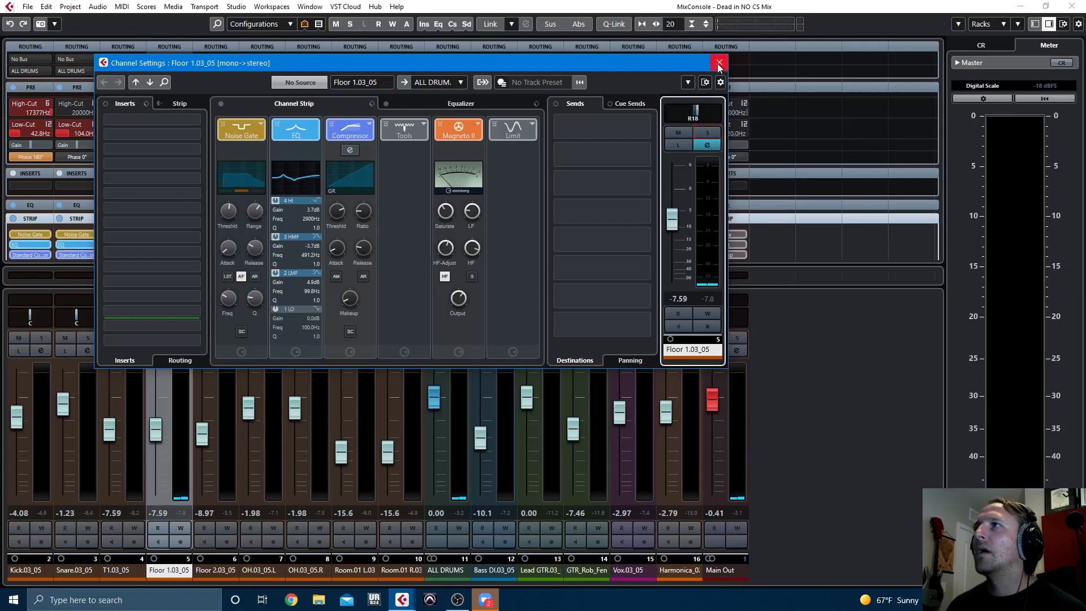
click(719, 62)
key(F3)
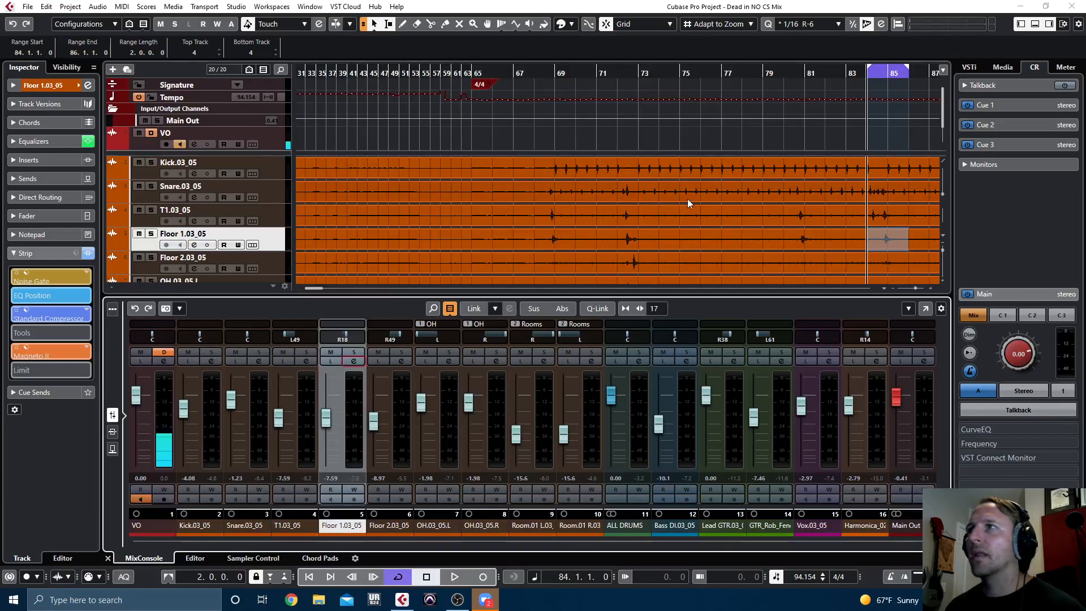
Step: Set the loop range around the Floor 2.03_05 hit from 72.3.1 to 73.2.1 and play it
click(636, 256)
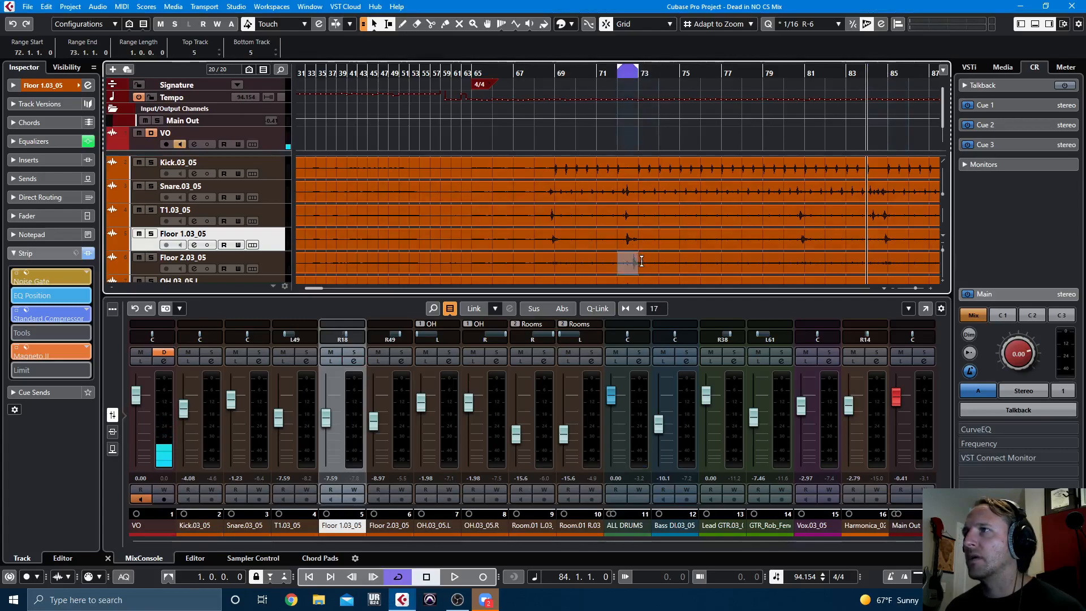
key(h)
key(h)
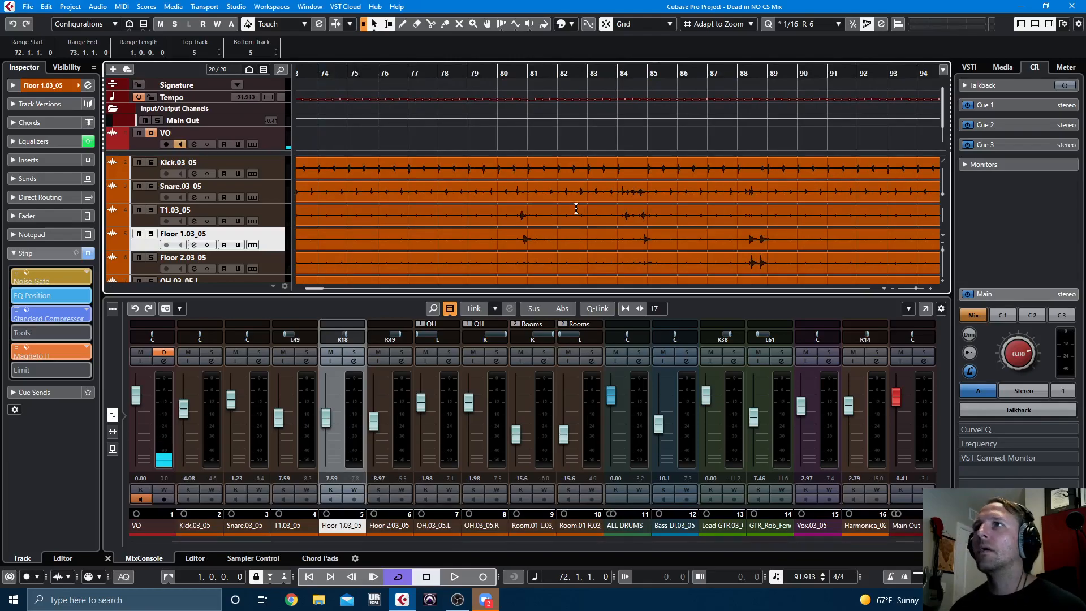
key(space)
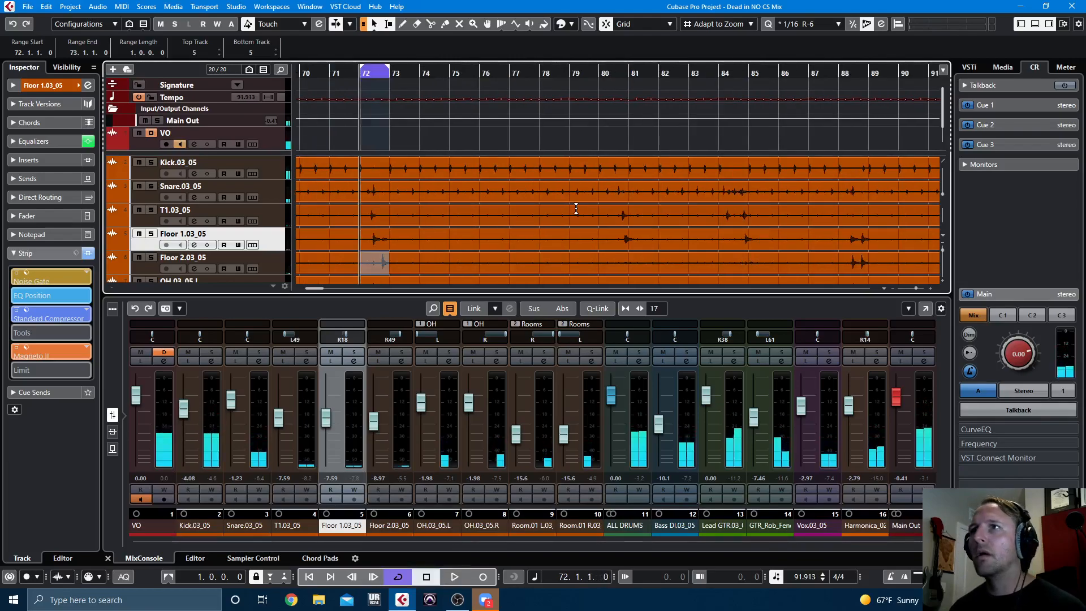
key(h)
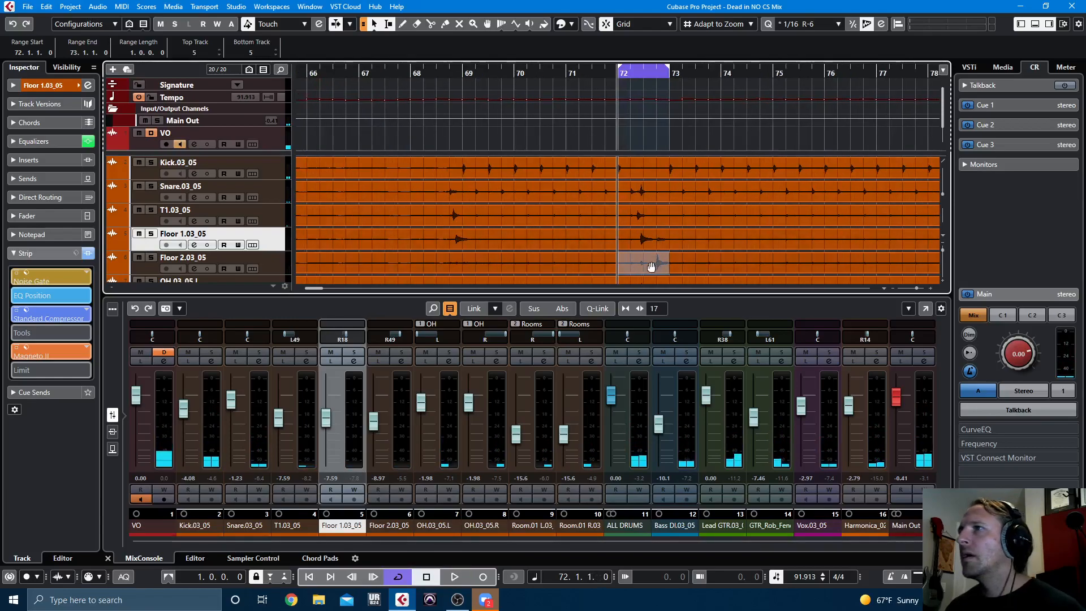
click(591, 253)
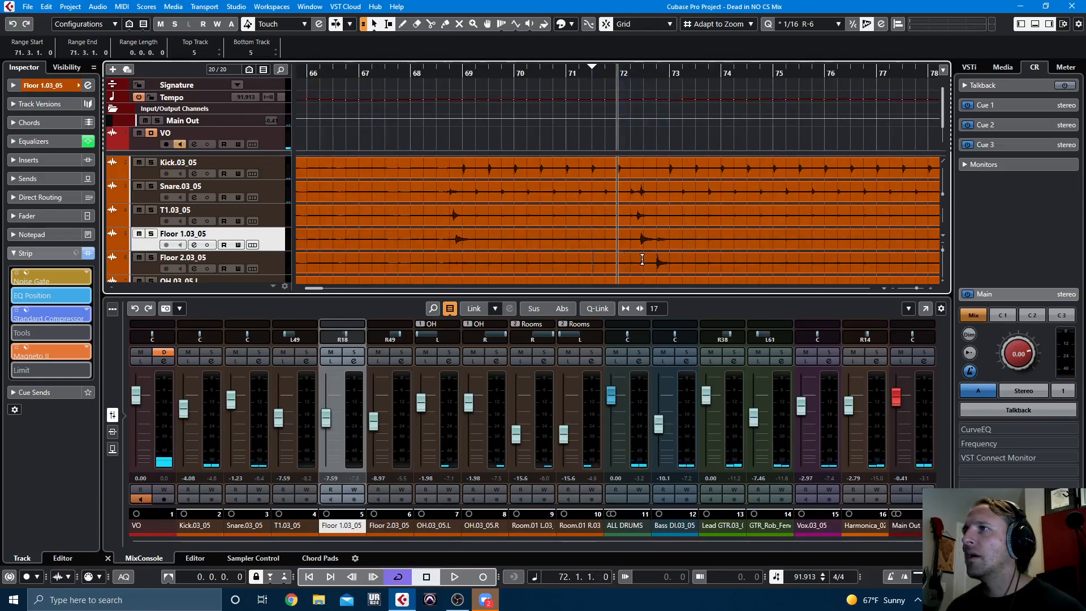
drag(642, 259, 696, 265)
key(space)
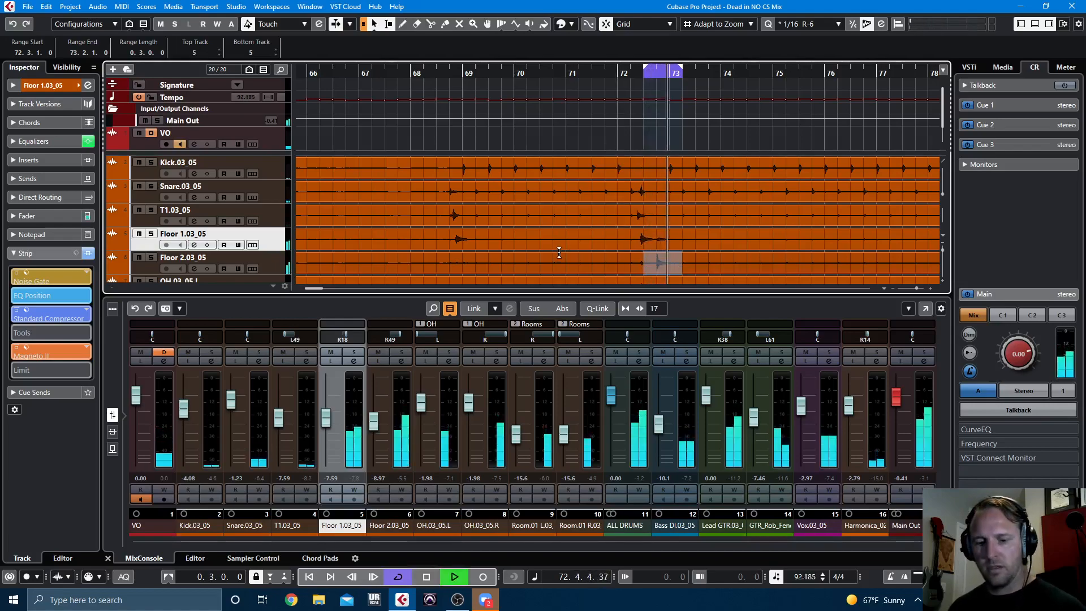
Step: Solo the Floor 2.03_05 track and open its channel settings
click(271, 260)
key(s)
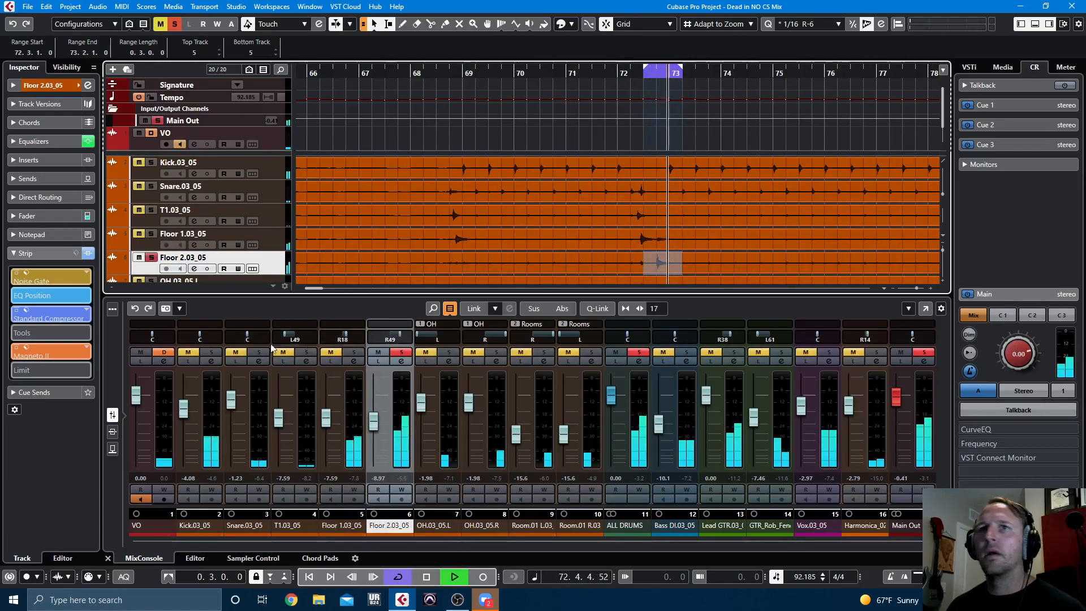
click(63, 140)
click(65, 140)
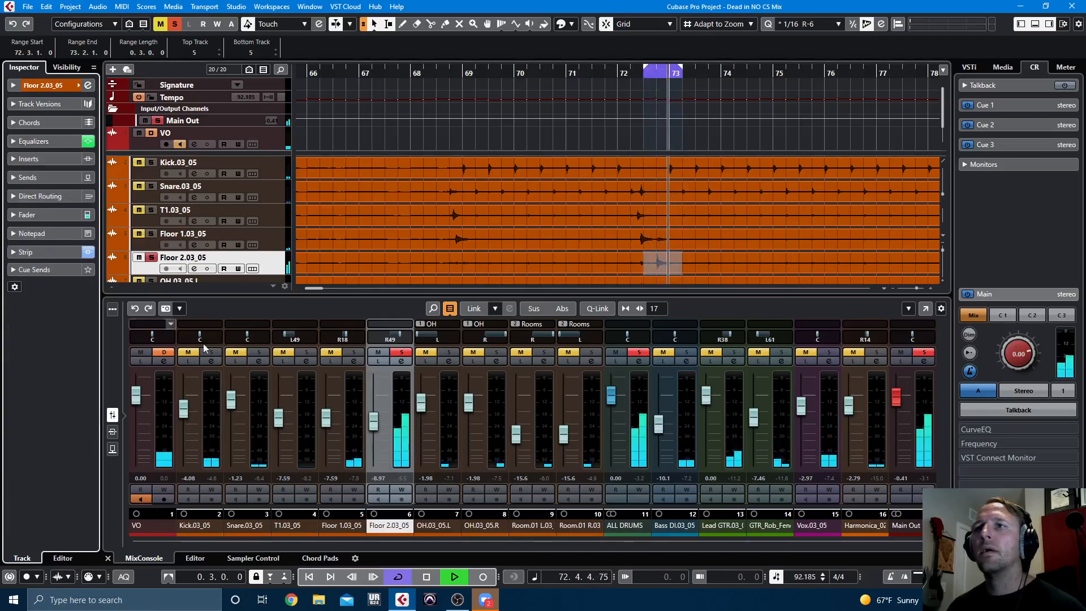
click(402, 360)
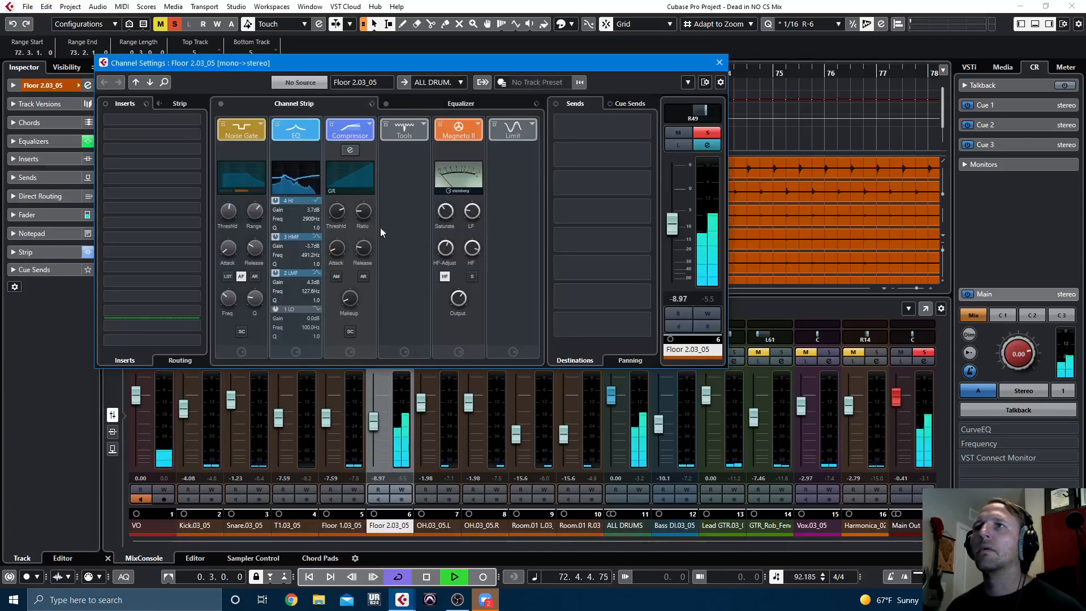
Step: In Floor 2.03_05's equalizer, set the low-mid band to 88.8 Hz at 6.5 dB and the high band to 2863 Hz at 1.8 dB
click(433, 103)
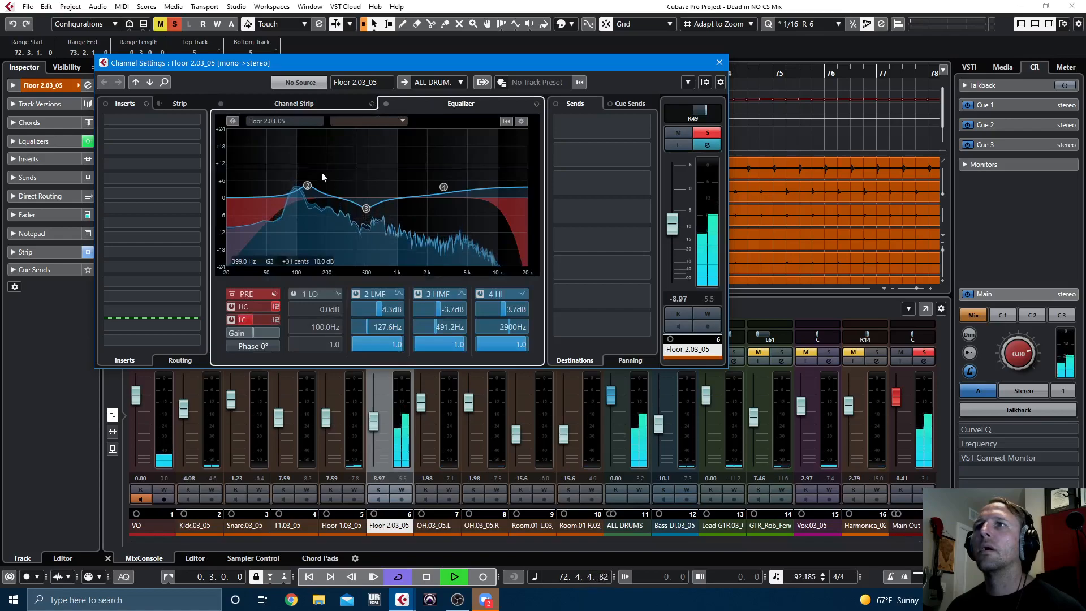
drag(307, 185, 292, 180)
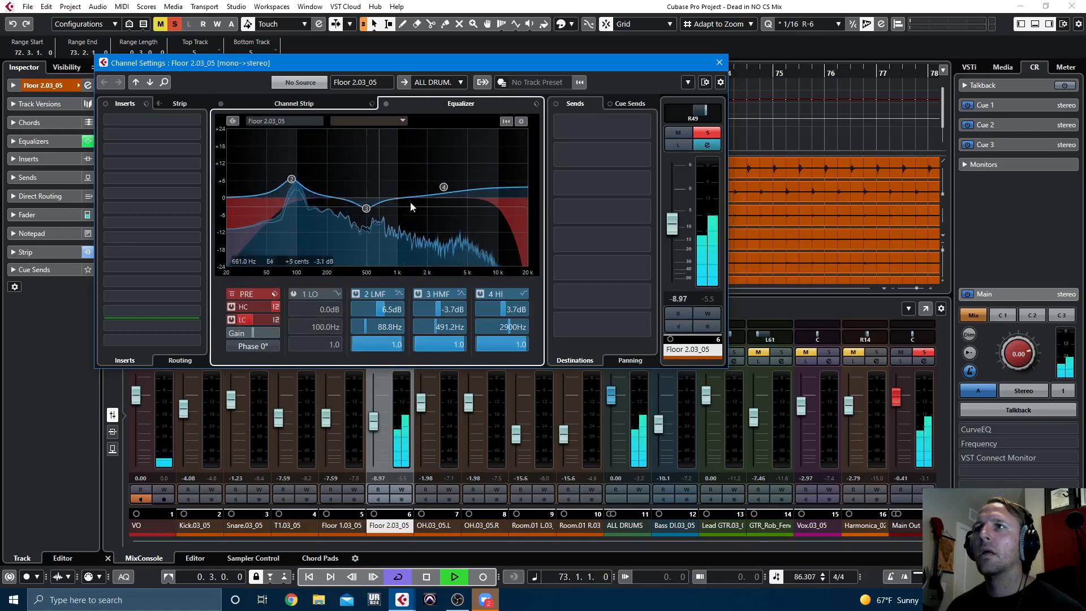
drag(444, 189, 443, 193)
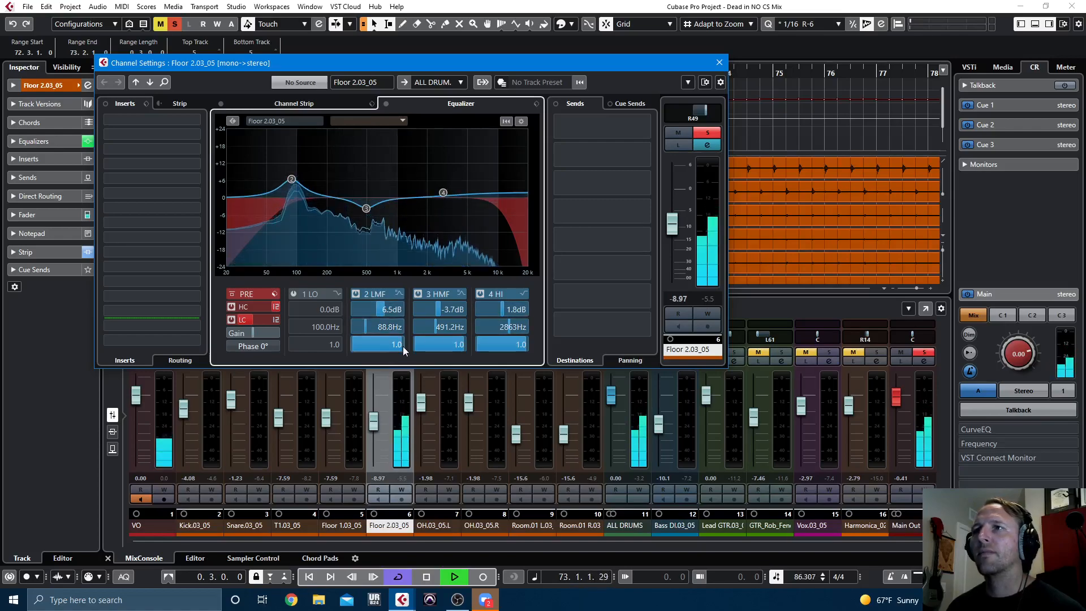
Step: Enable Floor 2.03_05's low EQ band as Parametric I at 267.1 Hz, -5.1 dB, Q 2.5, and set the high-mid band to 478.6 Hz, -6.3 dB
click(294, 293)
click(337, 294)
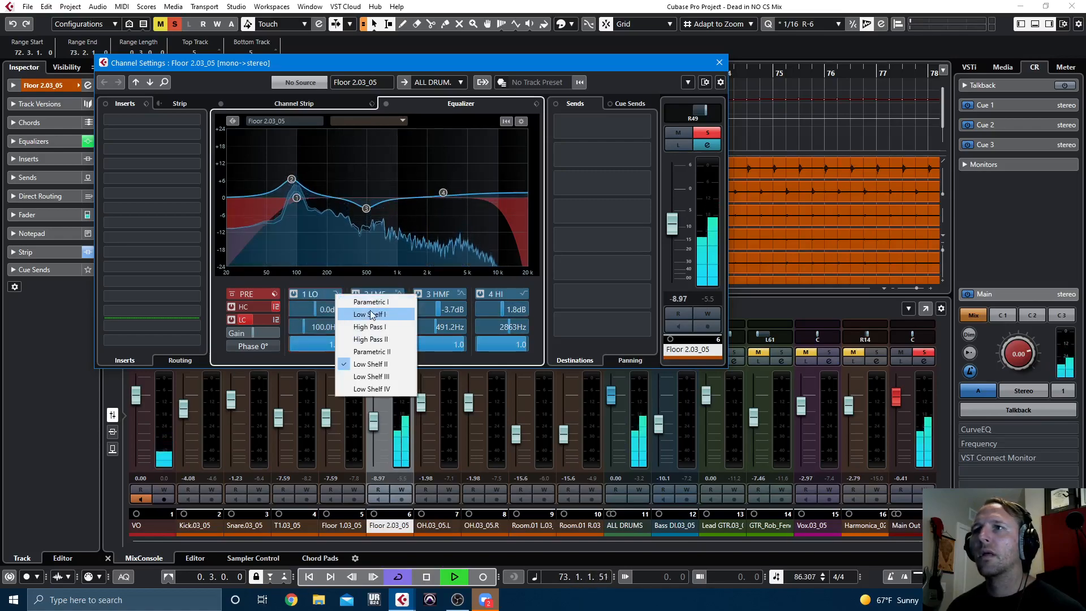
click(374, 304)
drag(296, 197, 364, 221)
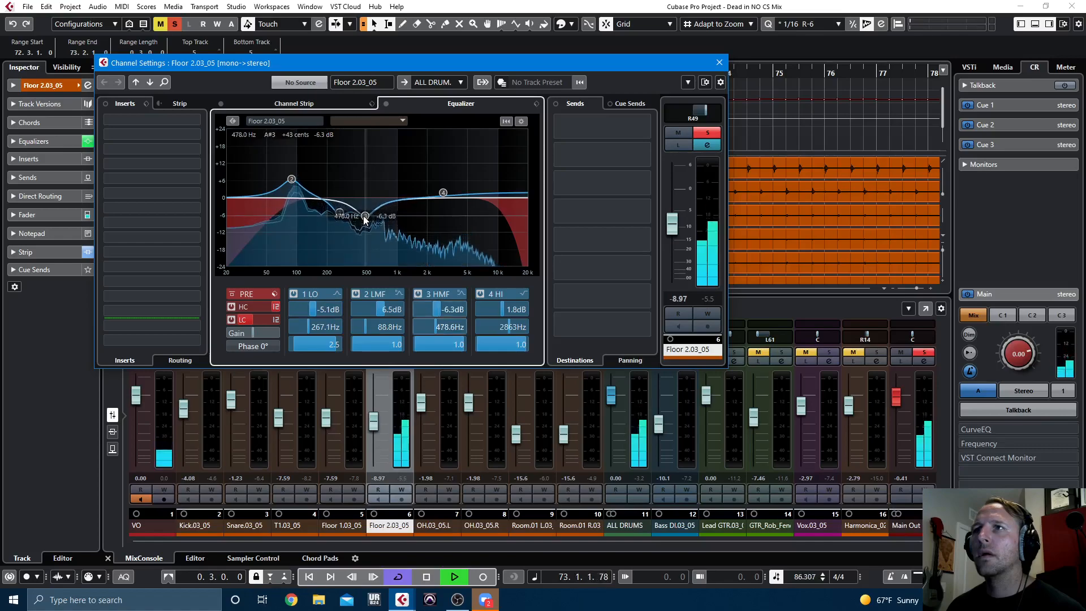
drag(245, 320, 239, 320)
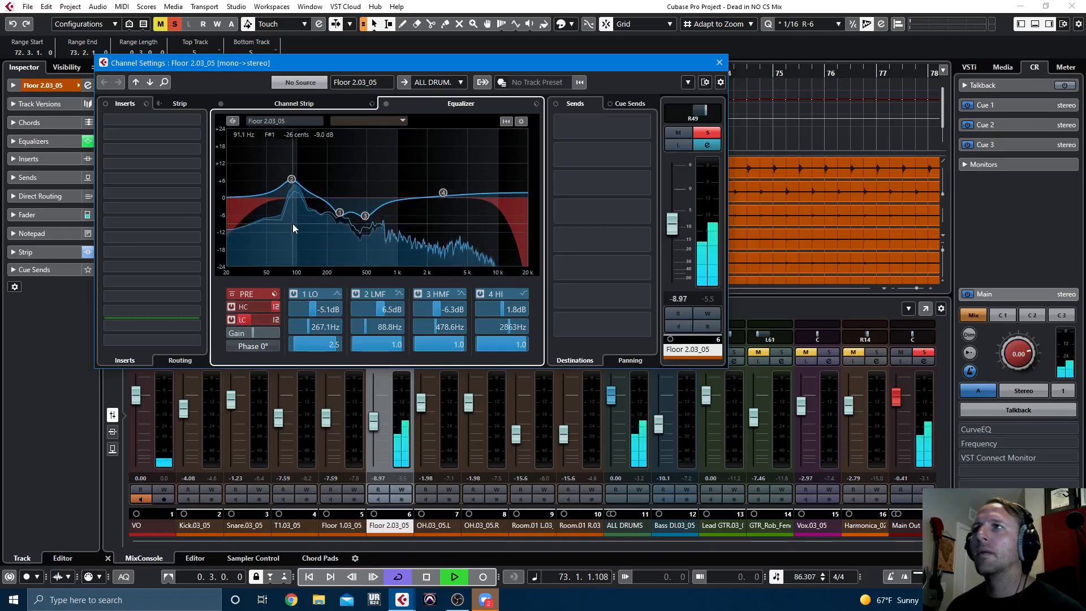
Step: Open Floor 2.03_05's channel strip compressor, set its threshold to -10.6 dB and reset the level meters
click(282, 104)
click(339, 143)
click(342, 142)
click(252, 142)
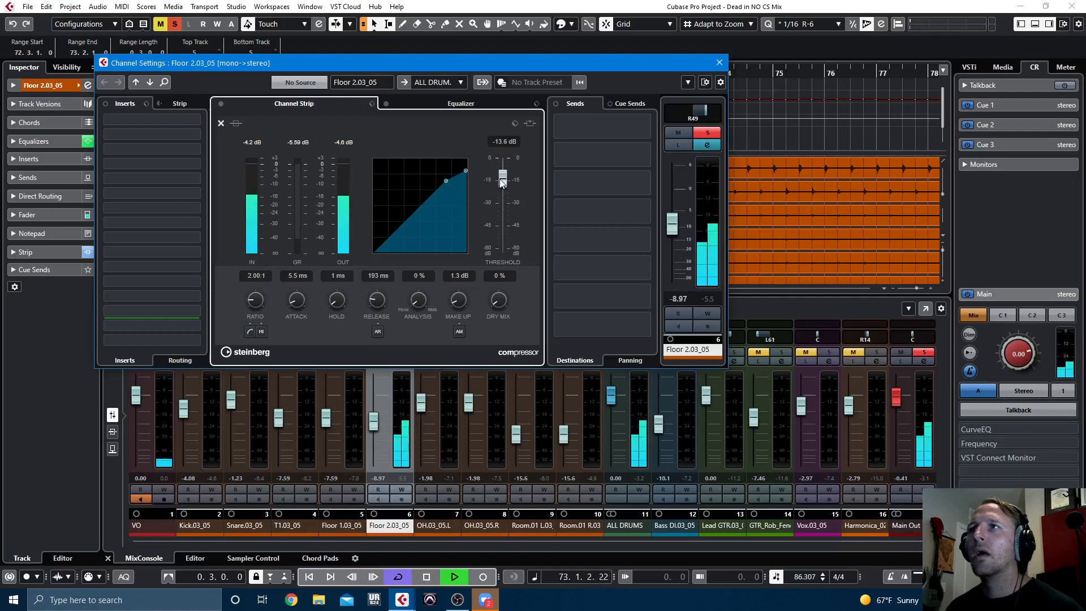
drag(501, 176, 501, 174)
click(298, 142)
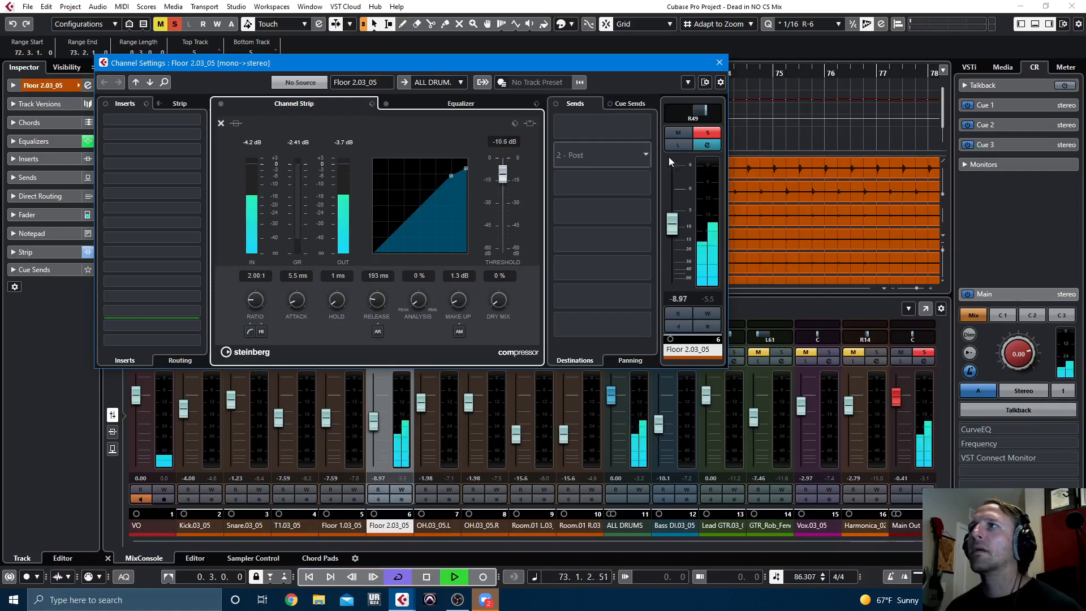
Step: Unsolo Floor 2.03_05, raise its fader to -8.39 dB during playback of the full mix and close the channel settings
key(space)
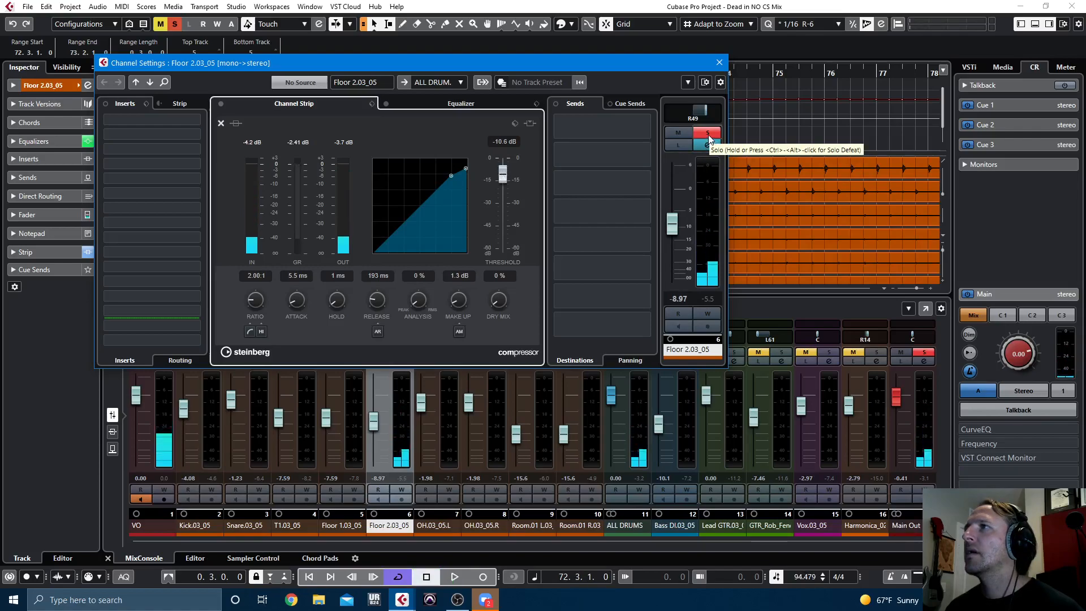
click(713, 133)
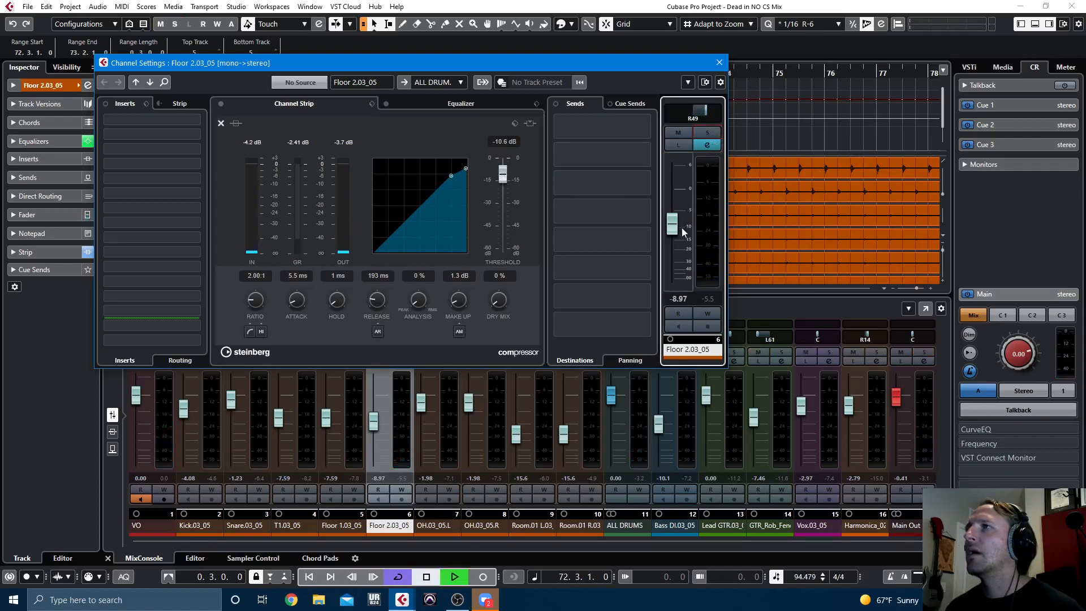
drag(672, 231, 672, 229)
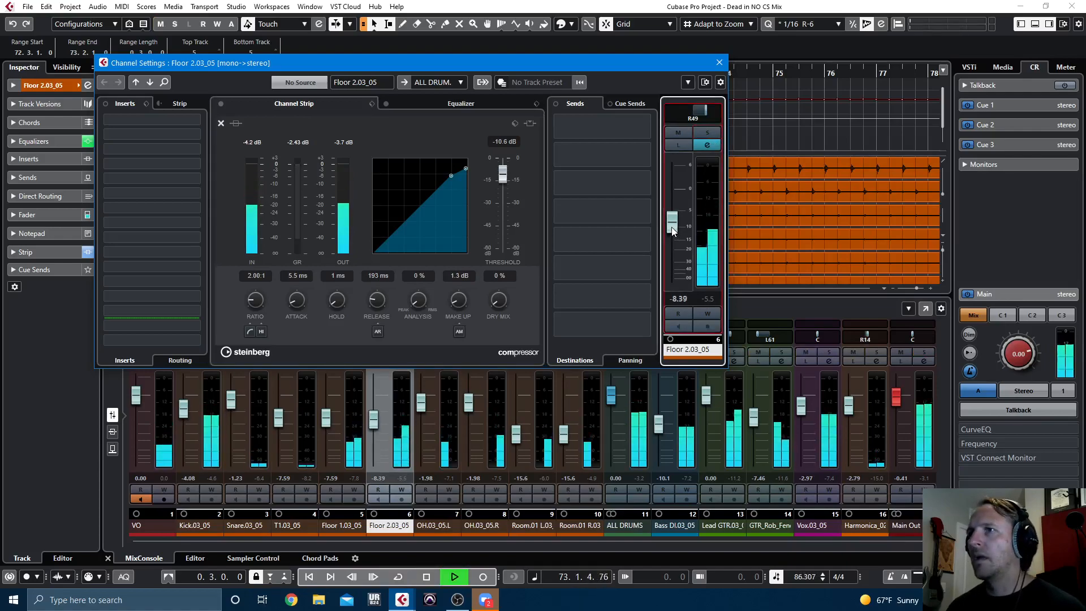
click(719, 63)
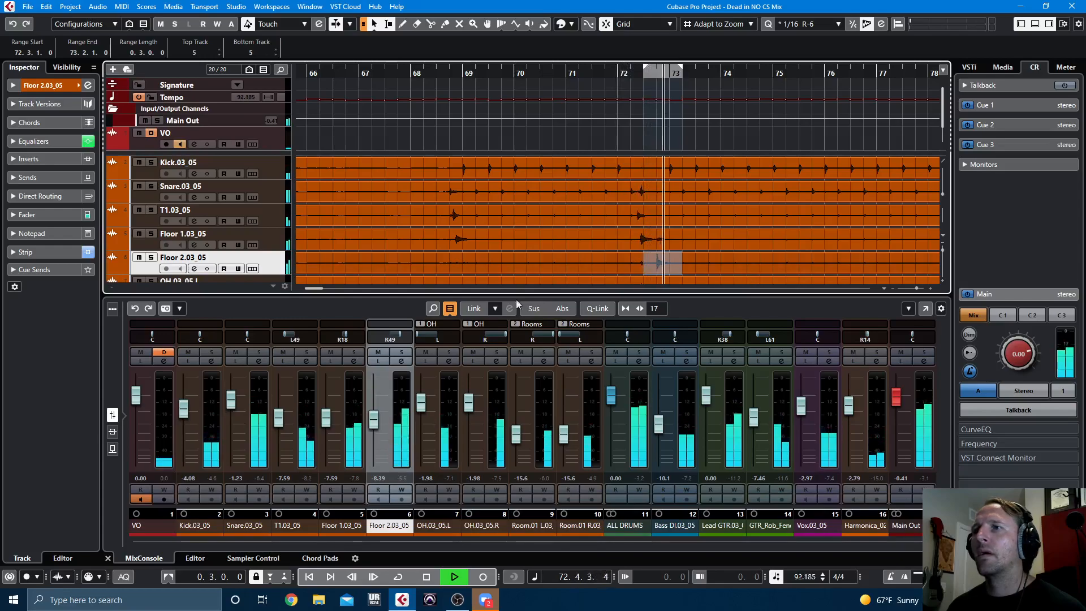
Step: While replaying the section, raise the T1.03_05 fader to -6.34 dB and the Snare.03_05 fader to -0.32 dB
scroll(277, 418, up, 3)
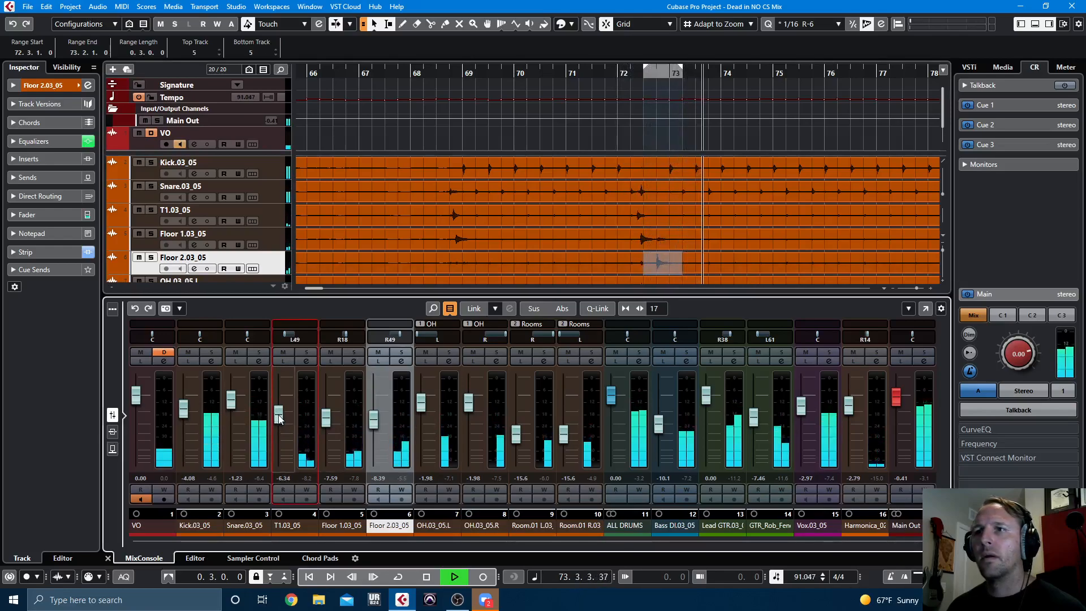
key(space)
key(space)
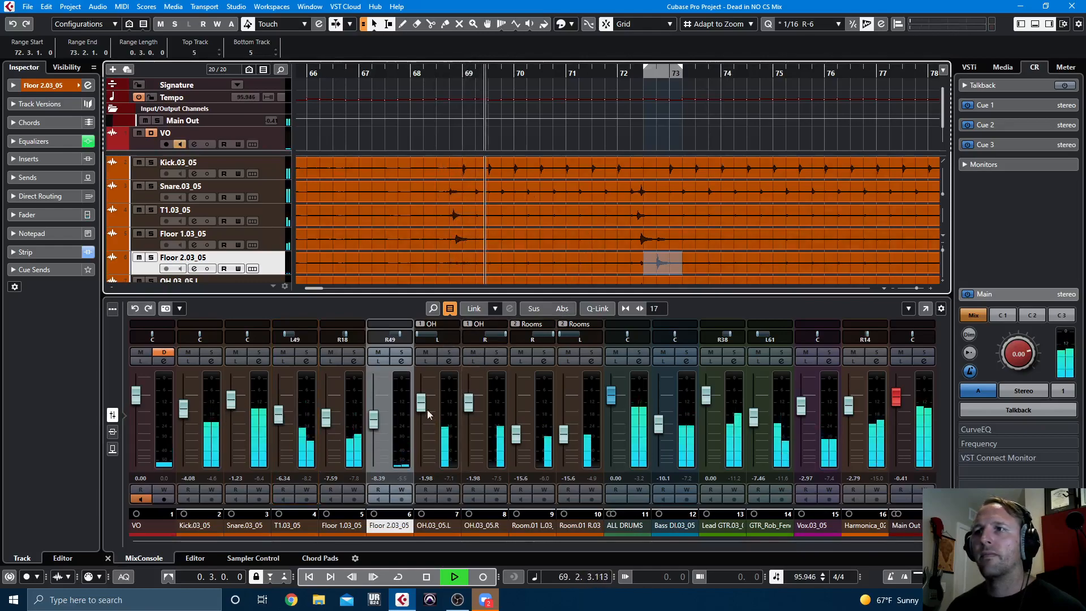
scroll(233, 402, up, 1)
scroll(233, 401, up, 1)
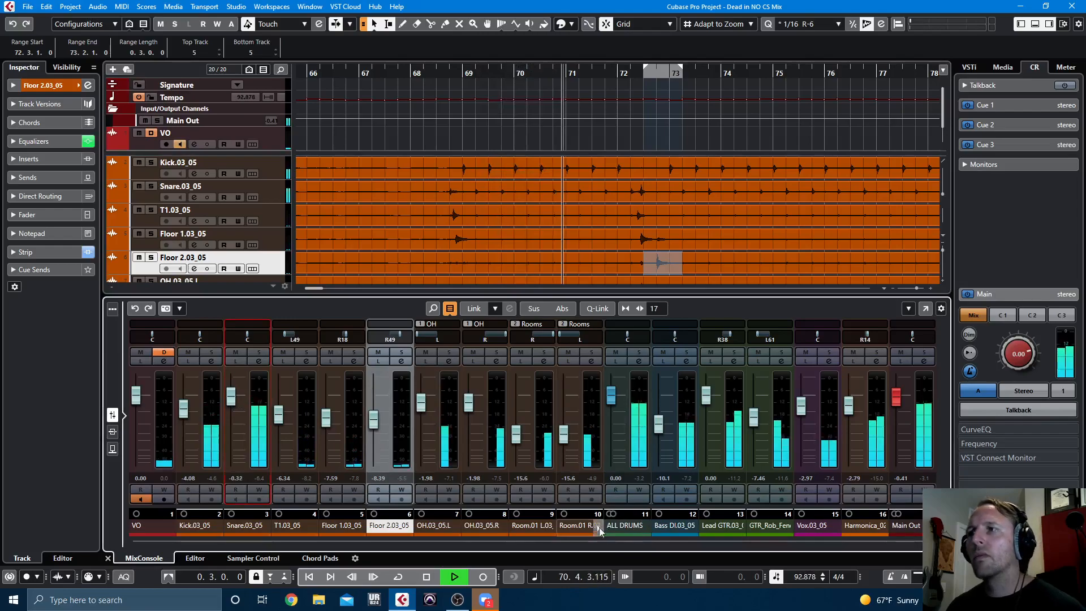
Step: Open the ALL DRUMS channel settings, enable the channel strip compressor and open its detailed editor
click(624, 526)
click(639, 361)
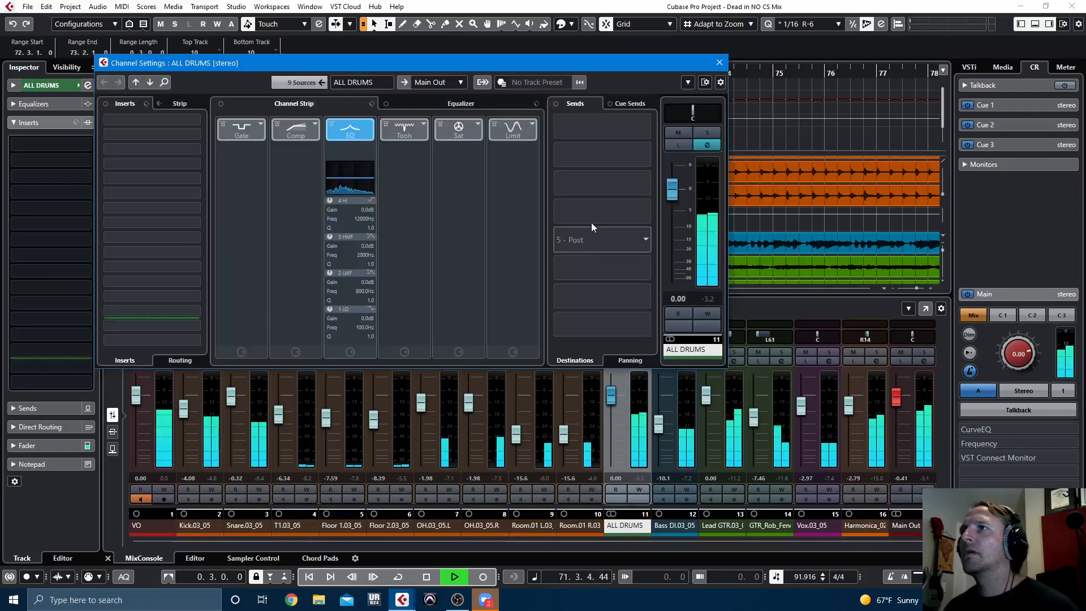
click(293, 129)
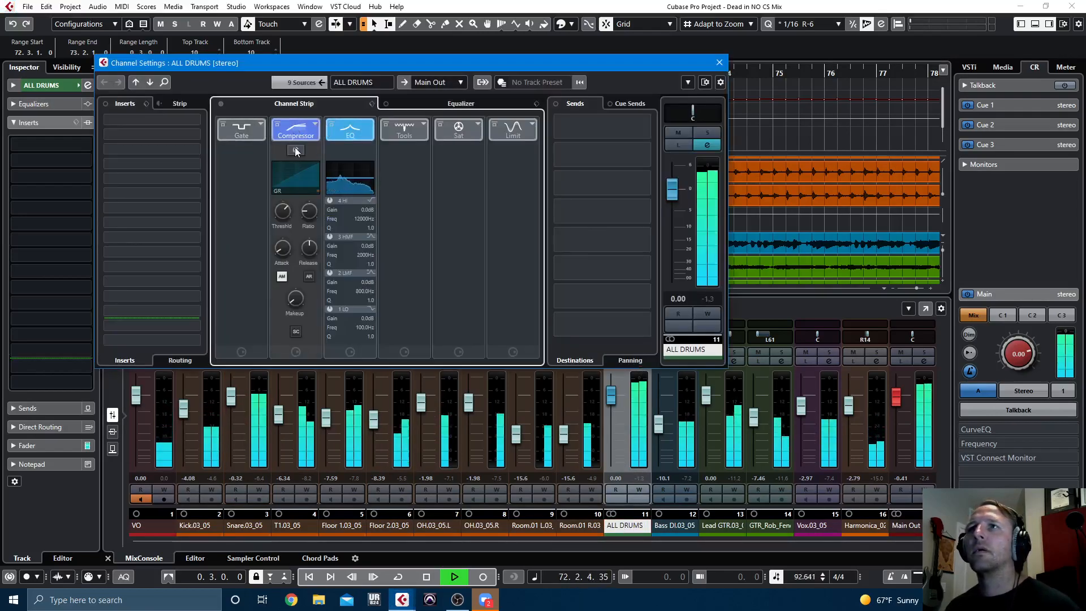
click(305, 148)
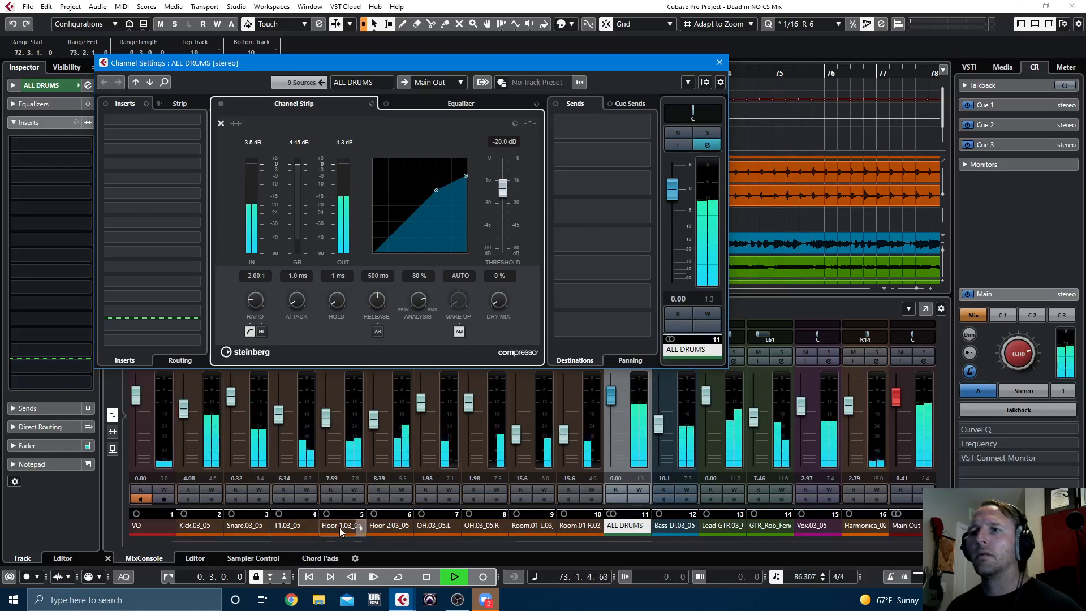
Step: Select the tom channels and lower the Floor 1.03_05 fader to -9.02 dB and Floor 2.03_05 to -9.26 dB
key(e)
click(379, 526)
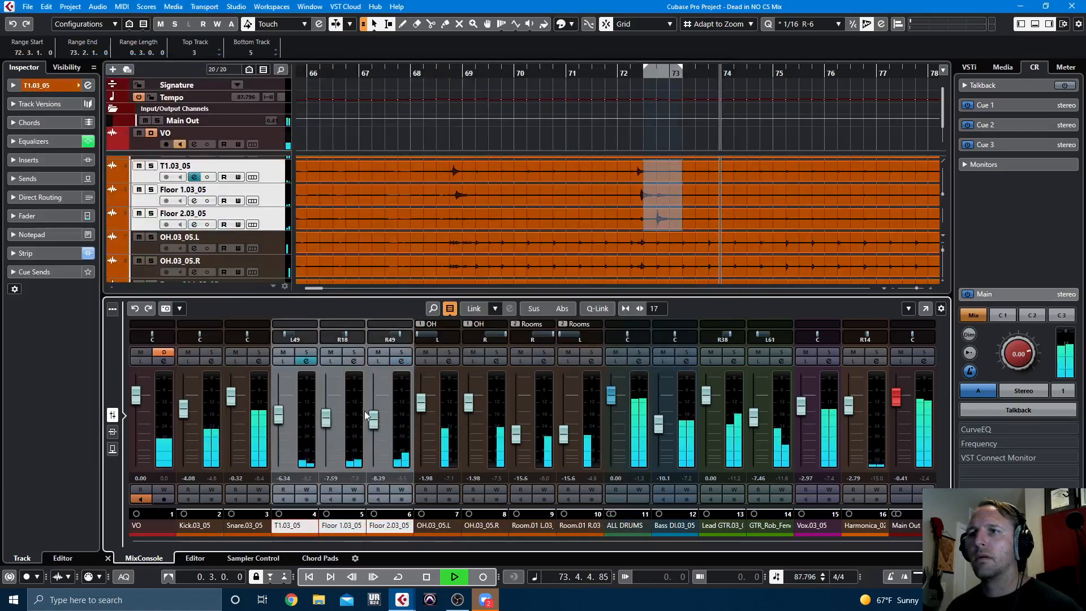
drag(327, 414, 328, 424)
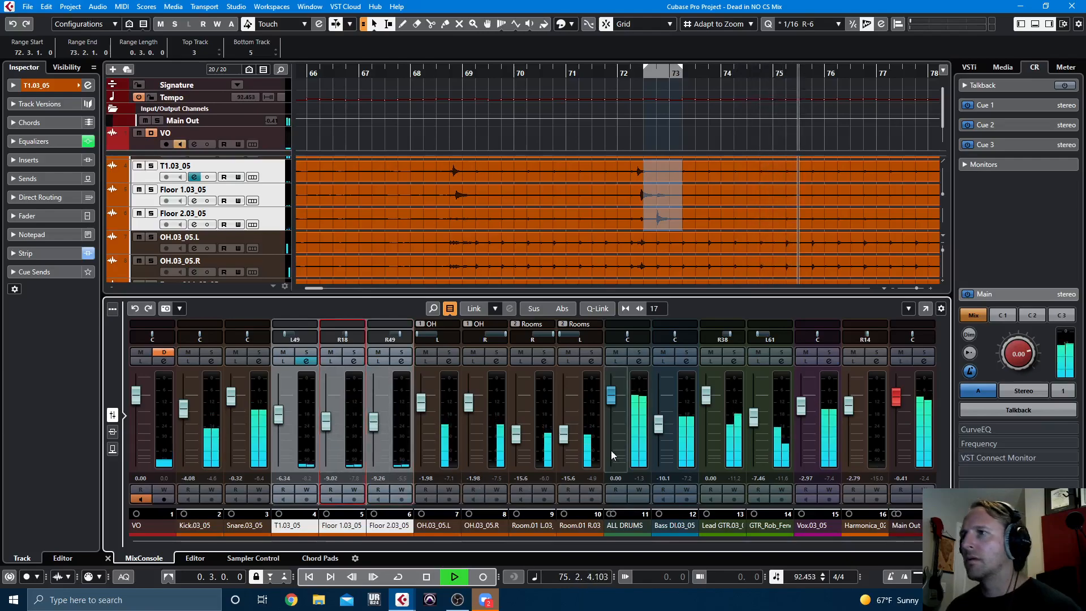
Step: Set the ALL DRUMS compressor to 3.0 ms attack, 100 ms release, 15% analysis, -16.6 dB threshold and 2.4 dB make-up
click(640, 361)
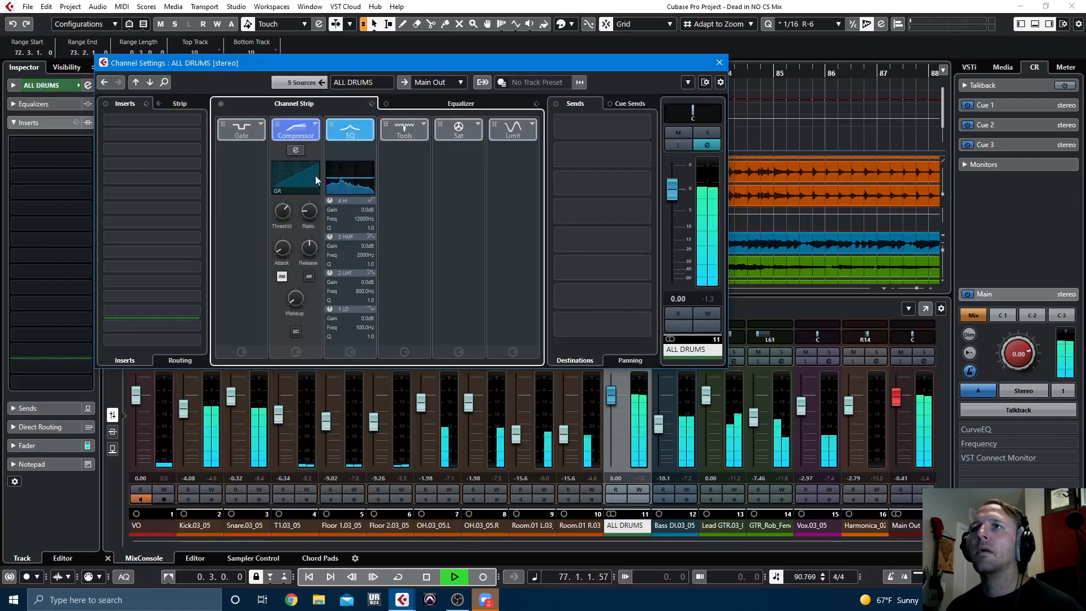
click(297, 151)
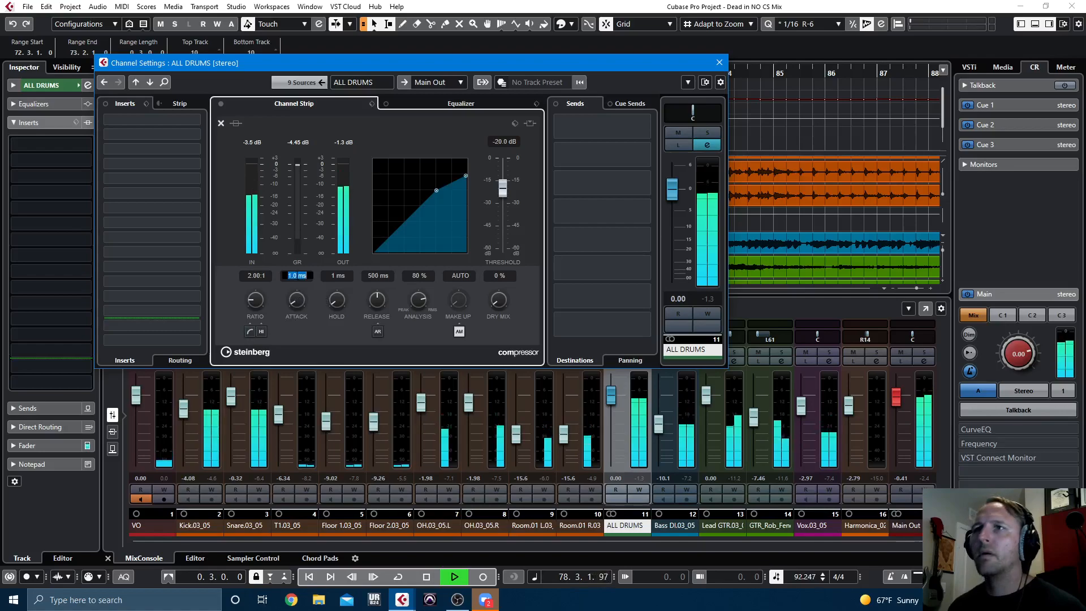
click(373, 275)
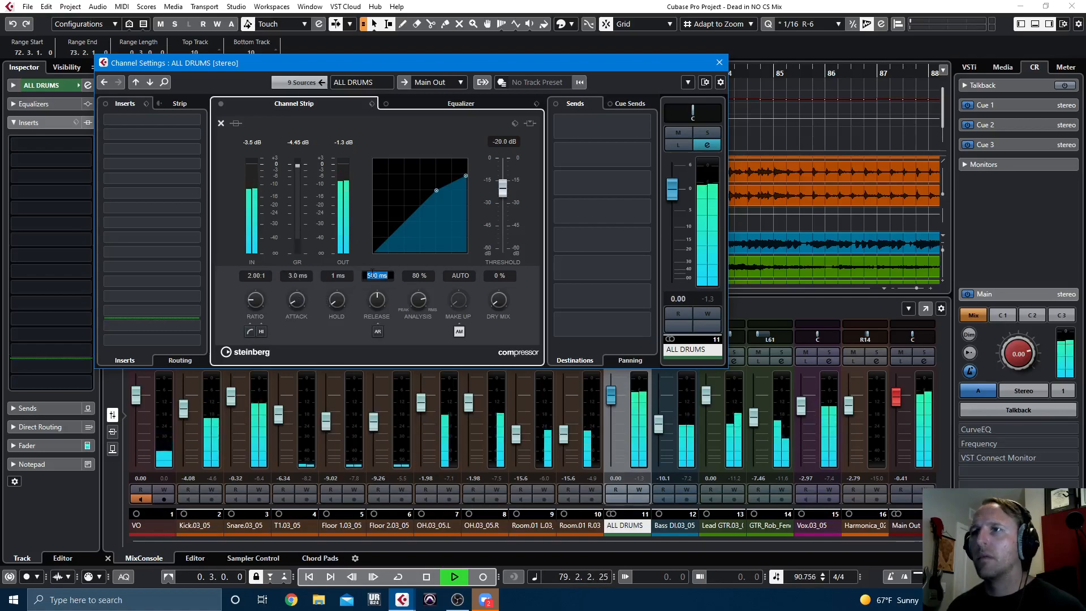
drag(418, 300, 428, 426)
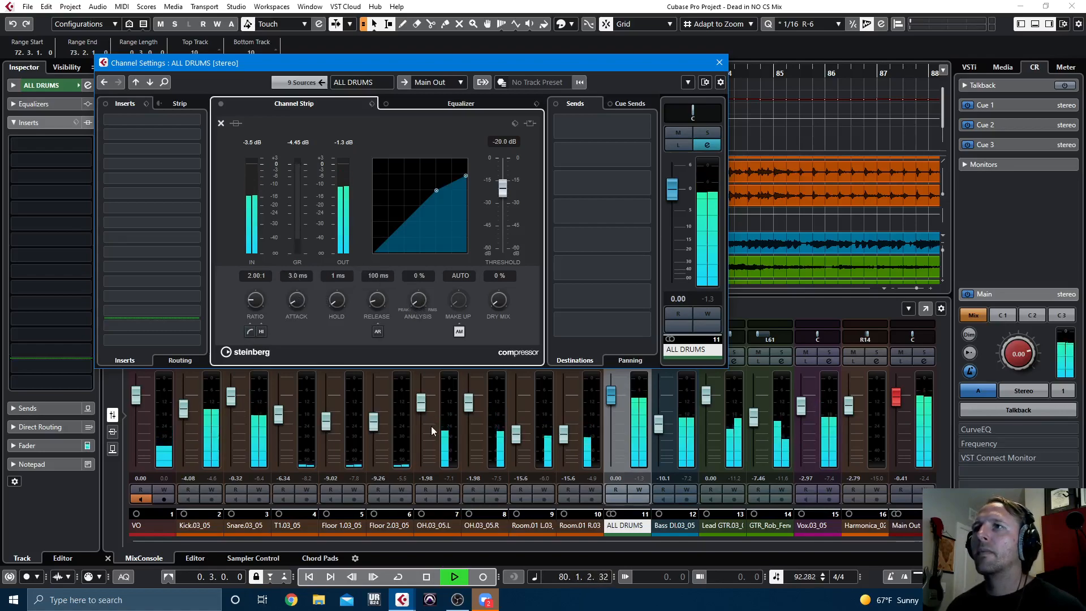
drag(419, 287, 419, 284)
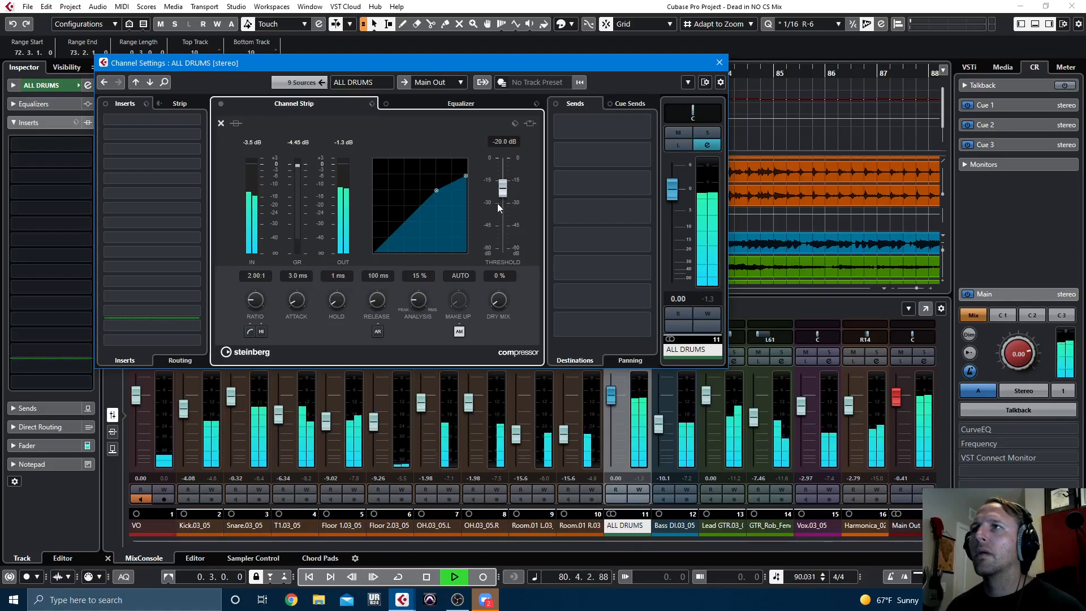
drag(501, 182, 502, 181)
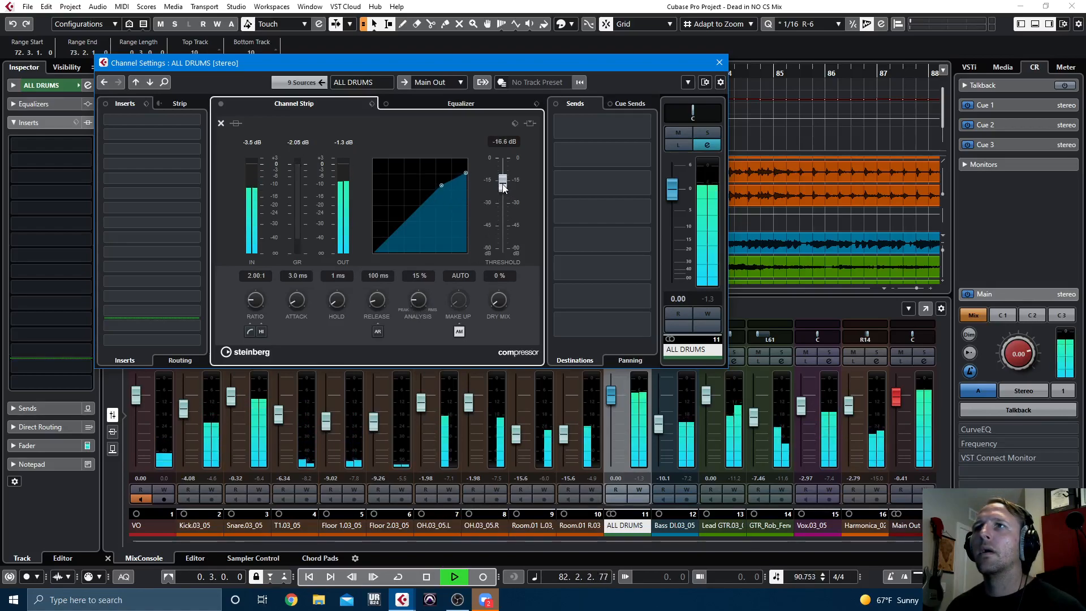
drag(460, 301, 463, 293)
click(297, 141)
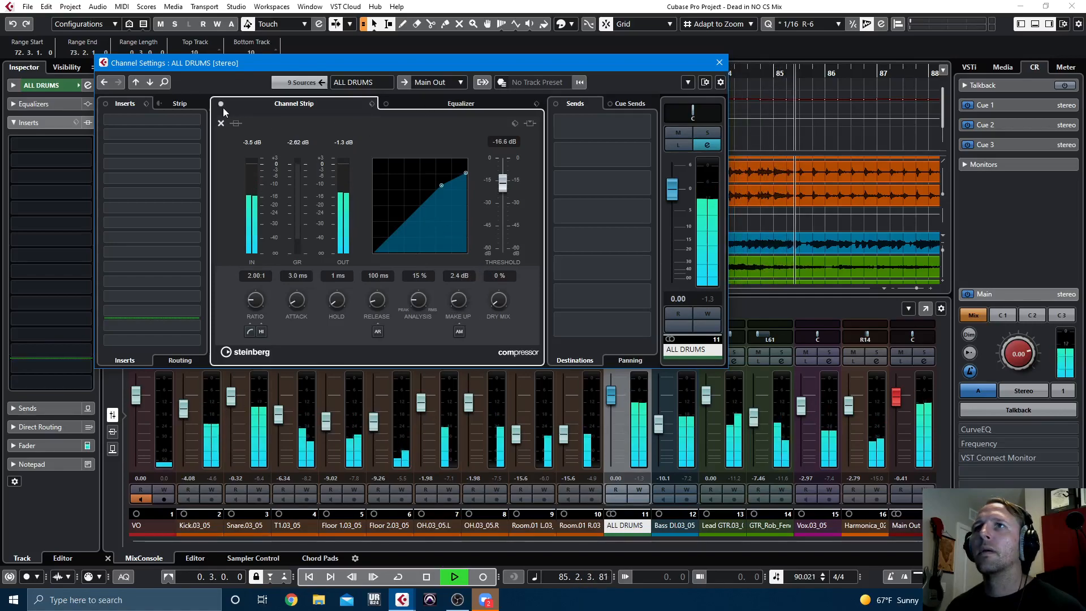
Step: Return to the ALL DRUMS channel strip overview and compare the drum sound with the compressor bypassed and active
click(221, 122)
click(276, 124)
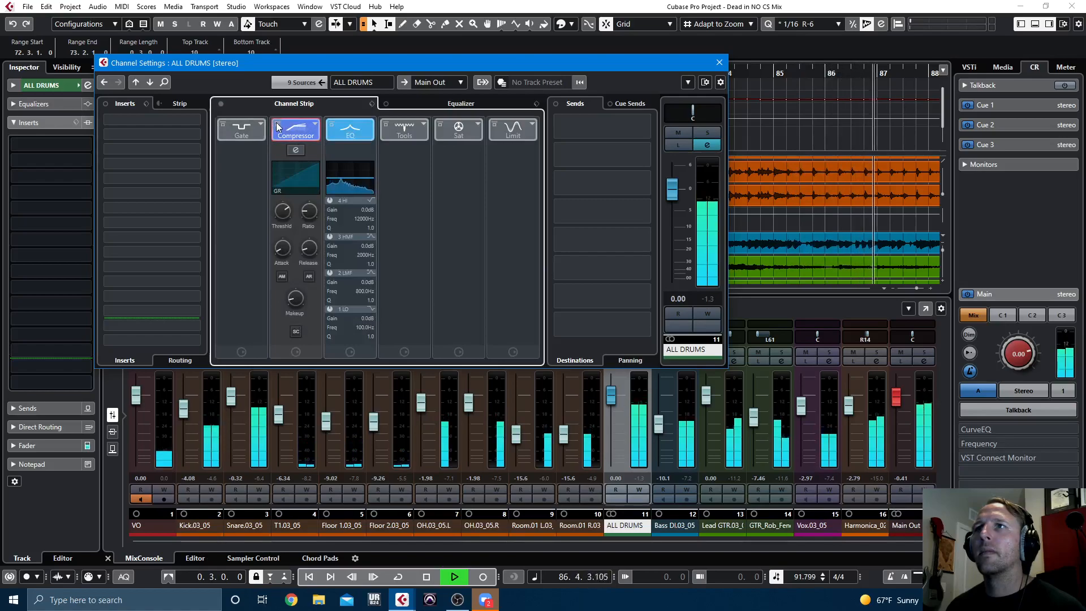
click(277, 124)
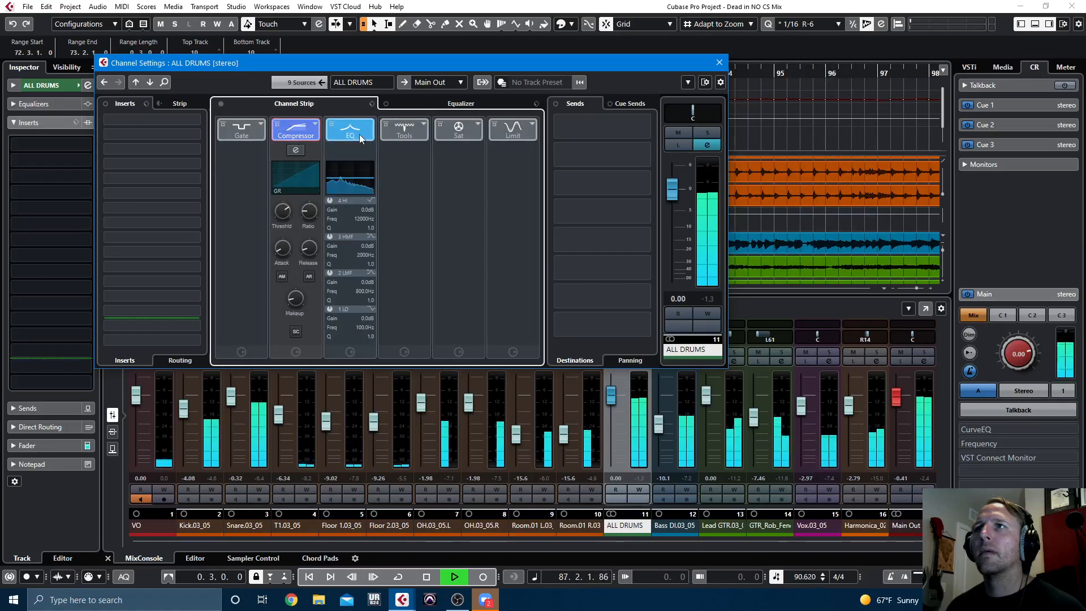
Step: In the ALL DRUMS equalizer, enable a low cut at 31.2 Hz and set the high band to 8178 Hz at 3.7 dB
click(421, 107)
drag(248, 319, 260, 320)
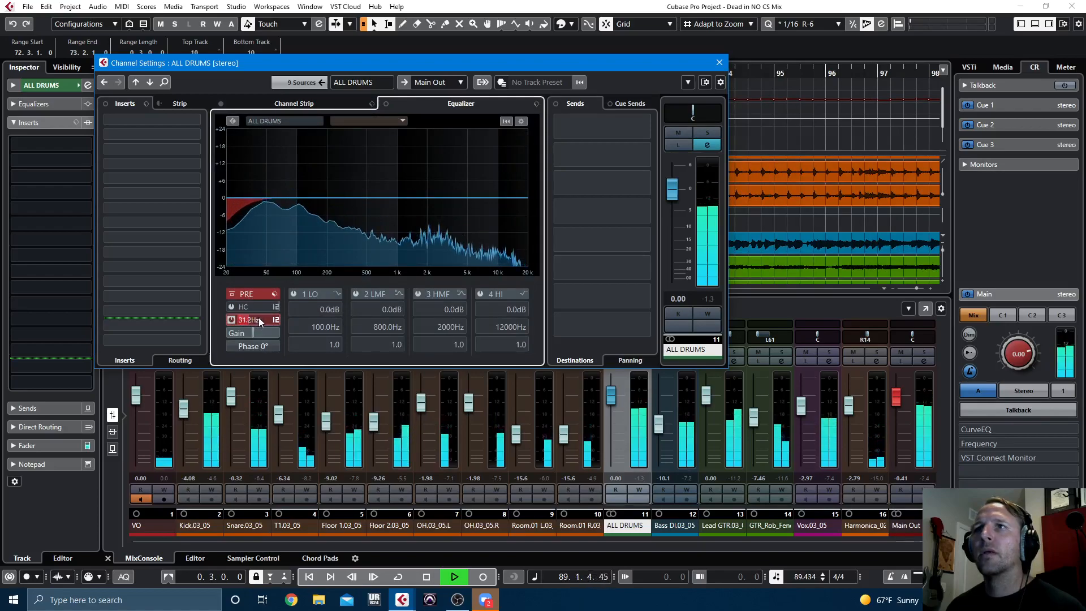
mouse_move(497, 196)
mouse_down()
mouse_move(475, 194)
mouse_move(492, 190)
mouse_up()
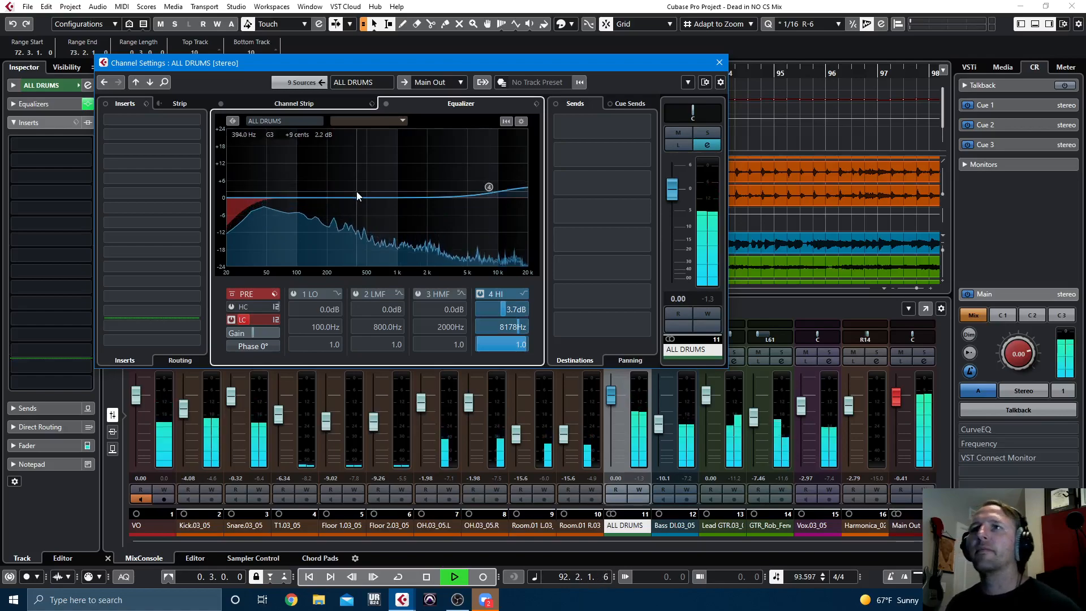
Step: Set ALL DRUMS EQ bands: high-mid 149.1 Hz, 1.6 dB, Q 2.3; low-mid 384 Hz, -2.0 dB, Q 1.6; low 48.9 Hz, -2.4 dB
drag(379, 196, 314, 196)
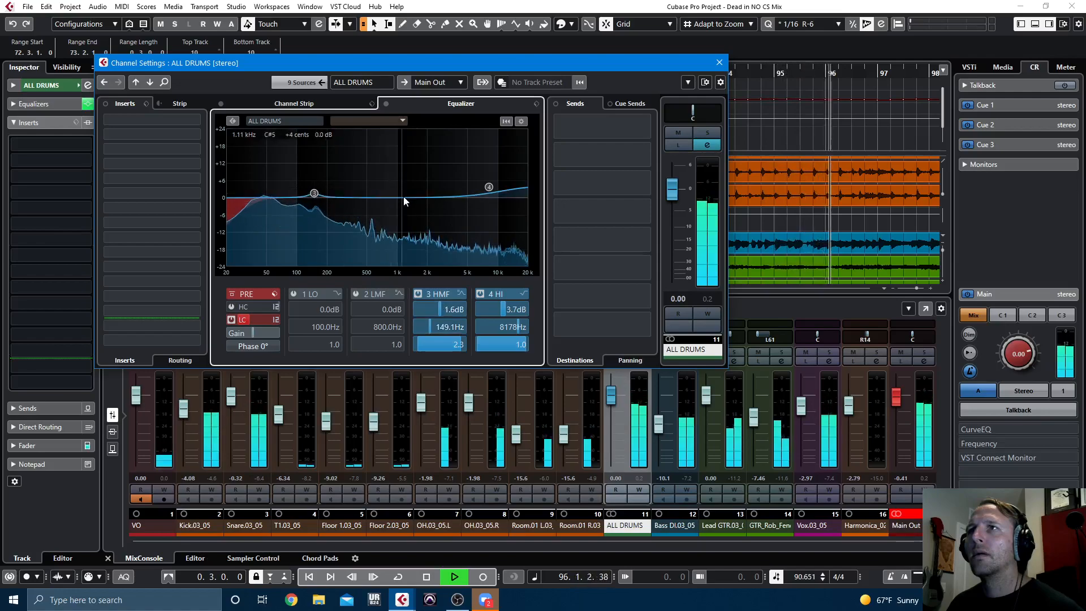
drag(381, 198, 355, 185)
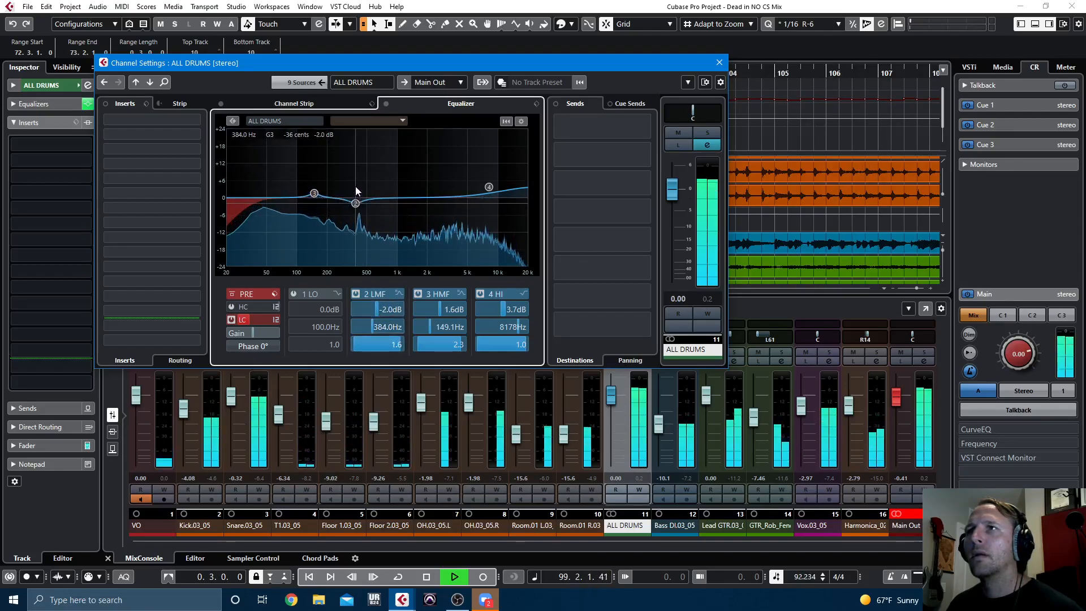
click(272, 200)
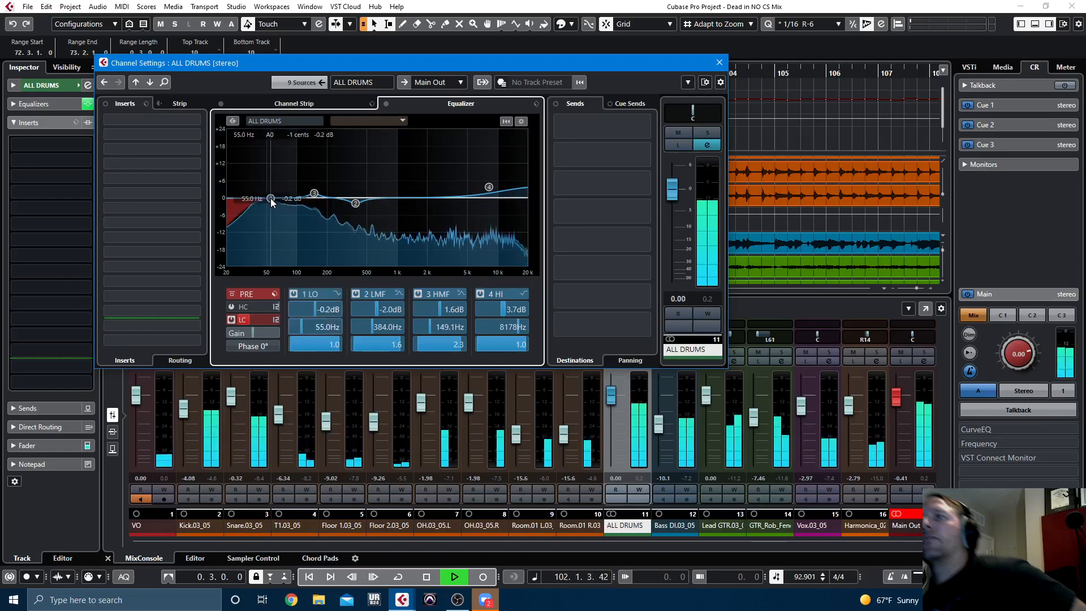
drag(271, 199, 267, 207)
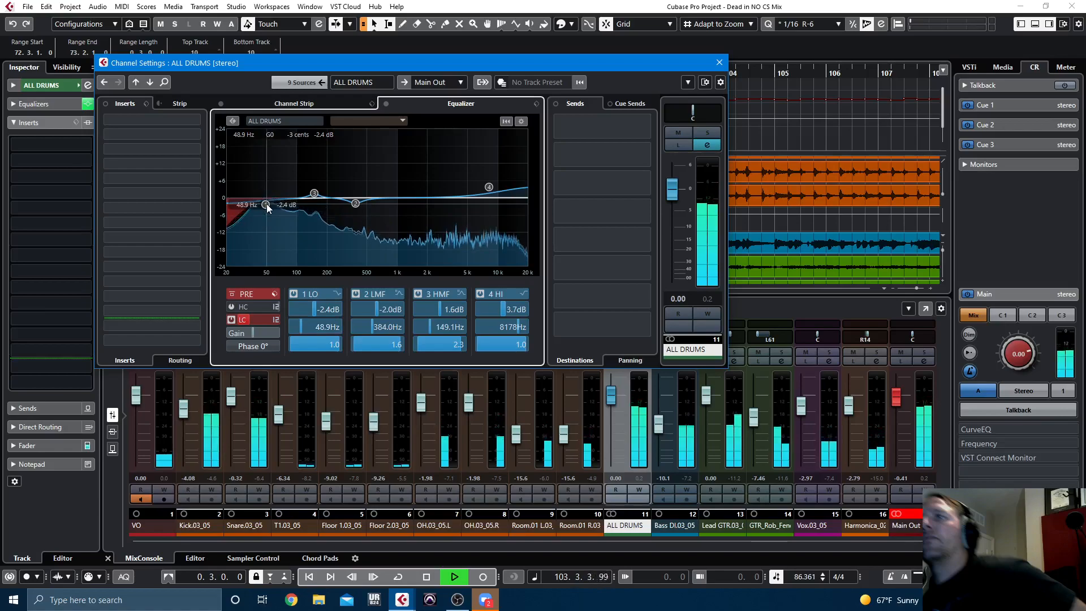
Step: Stop playback and look over the equalizer's display settings, leaving them unchanged
key(space)
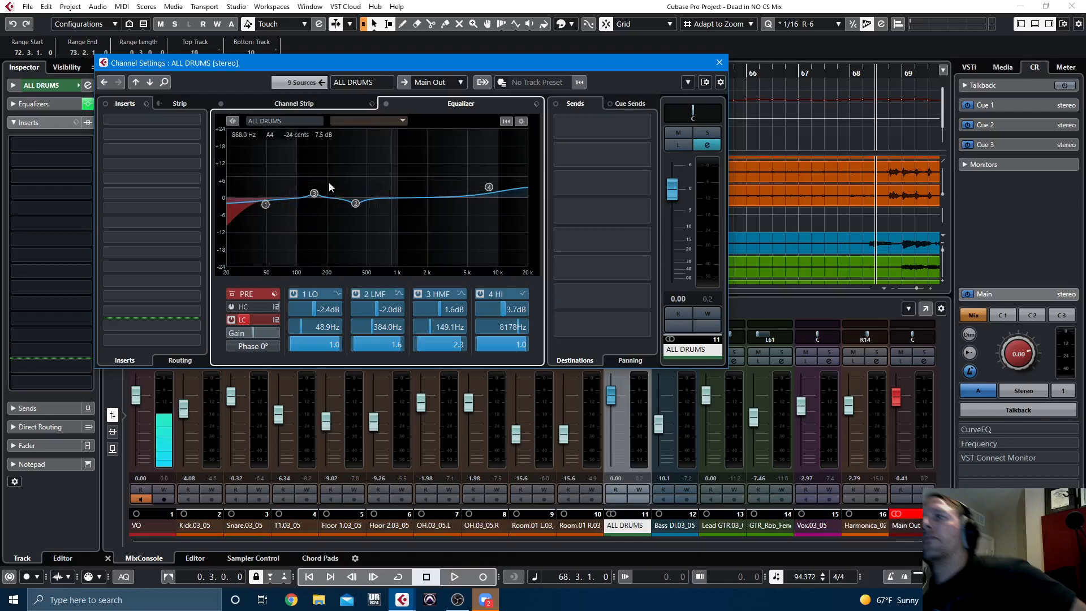
click(521, 122)
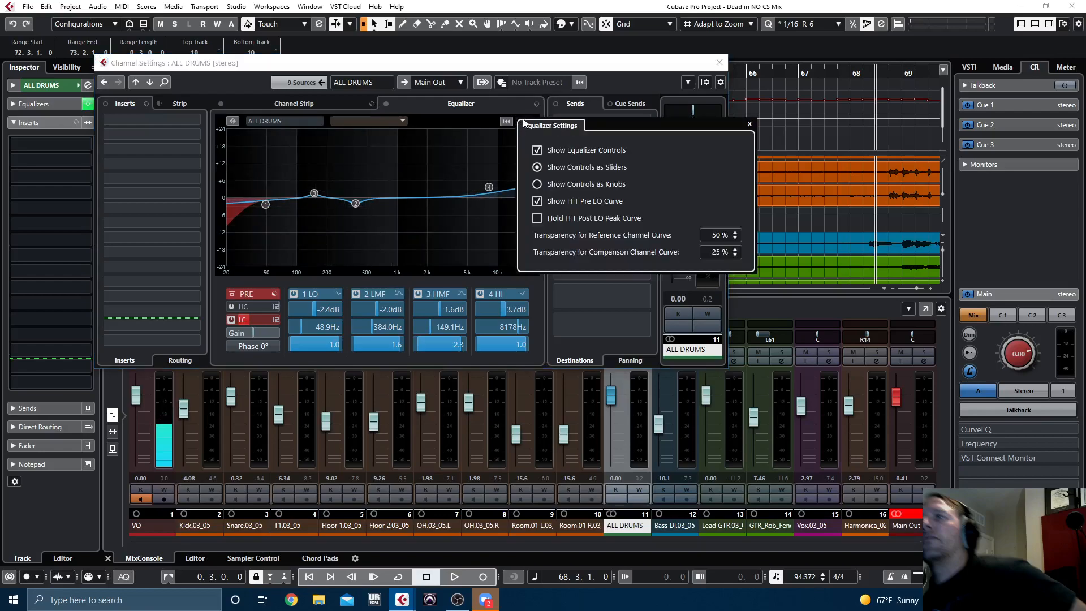
click(572, 66)
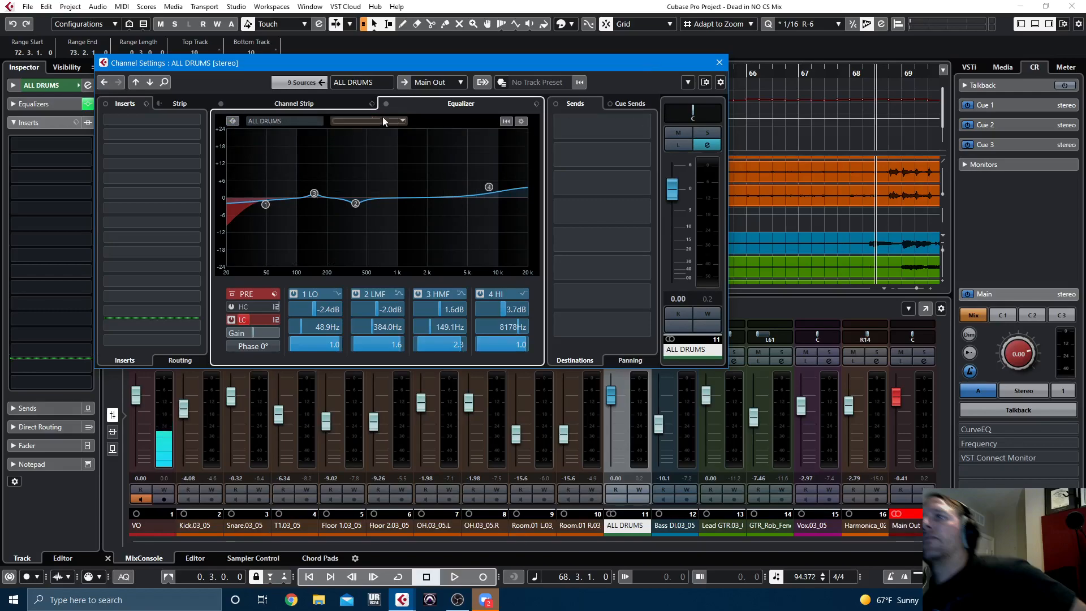
Step: Load Magneto II in the ALL DRUMS channel strip's saturation slot and start playback
click(330, 103)
click(465, 131)
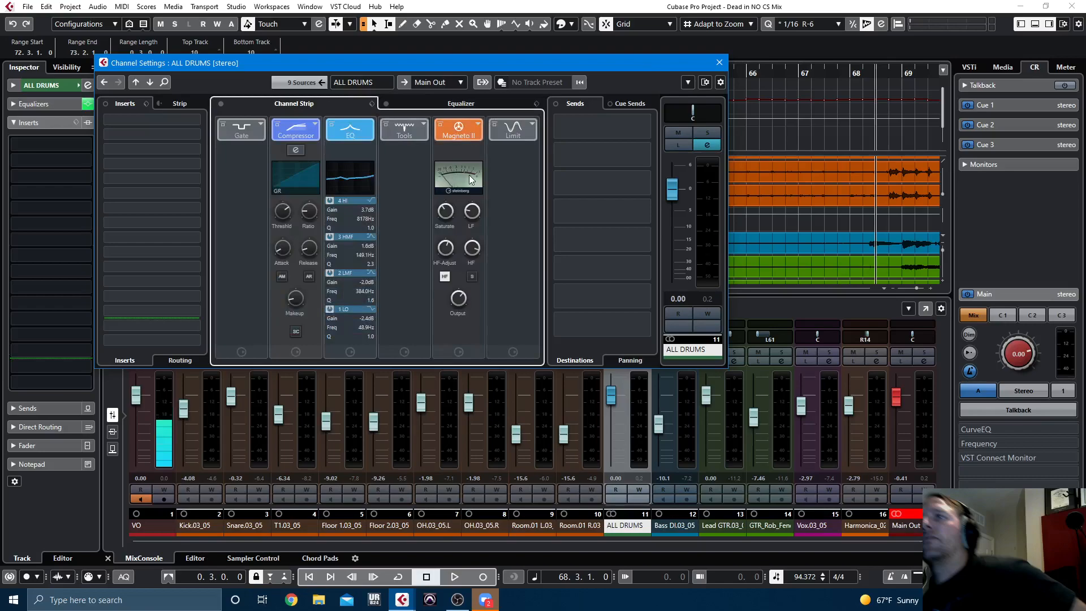
key(space)
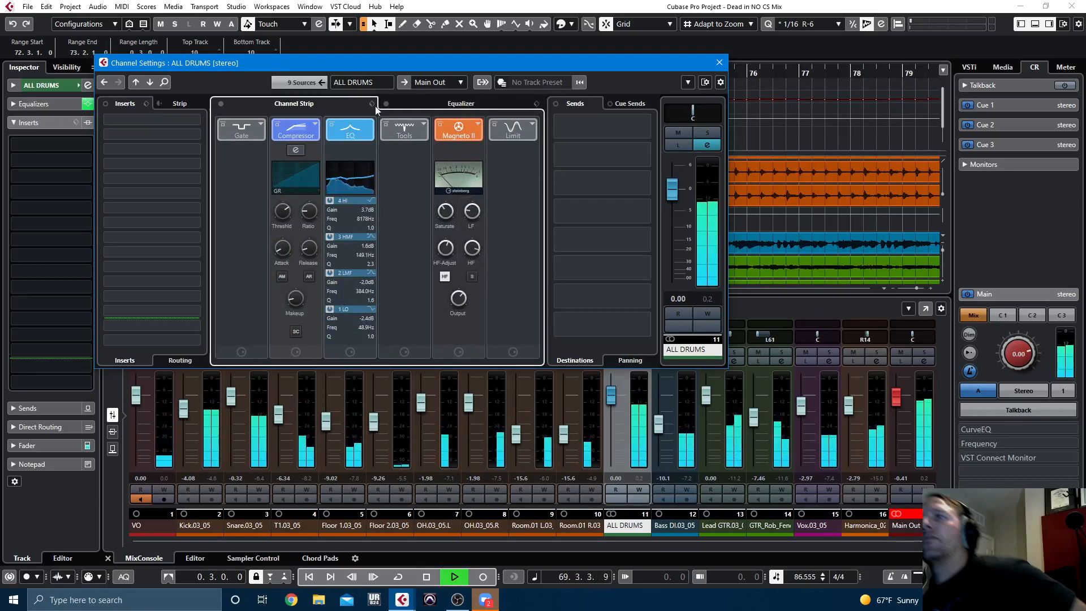
Step: Compare the drum group with its channel strip and equalizer bypassed and active, stop playback and close its channel settings
click(222, 104)
click(386, 104)
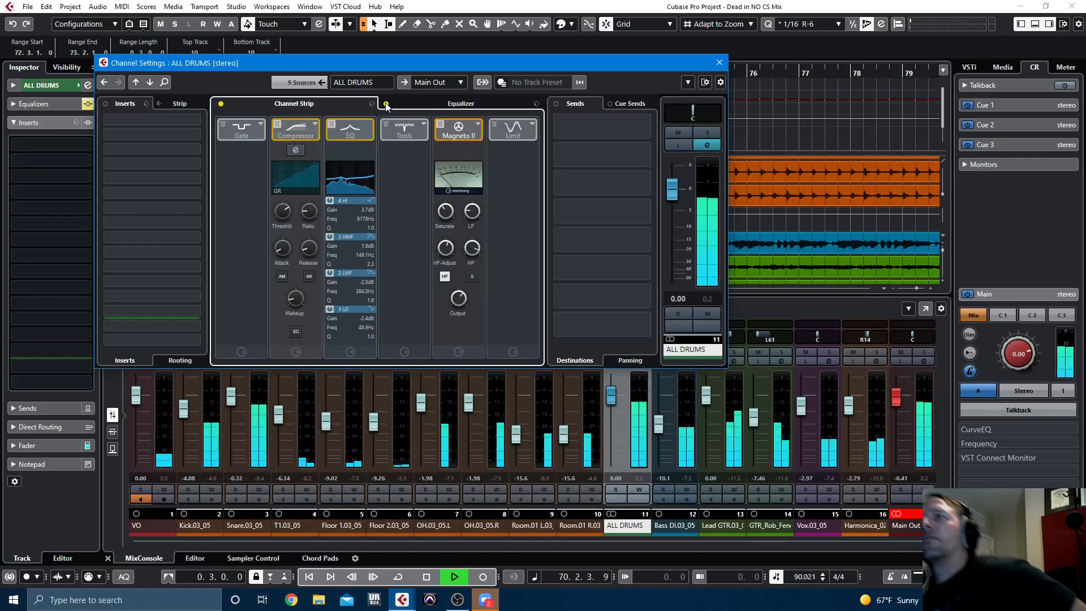
click(386, 104)
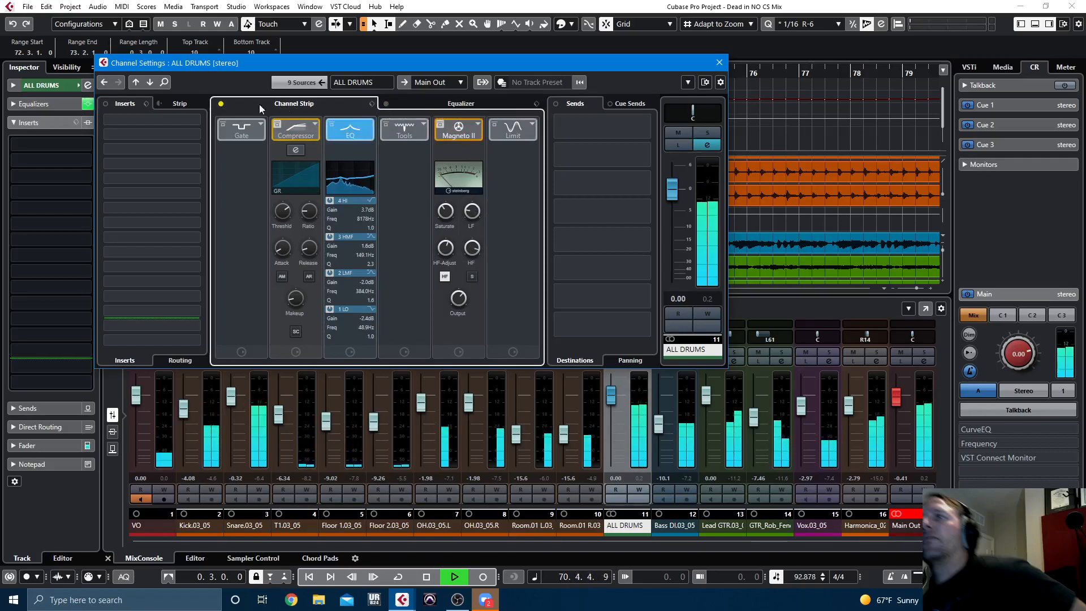
click(222, 104)
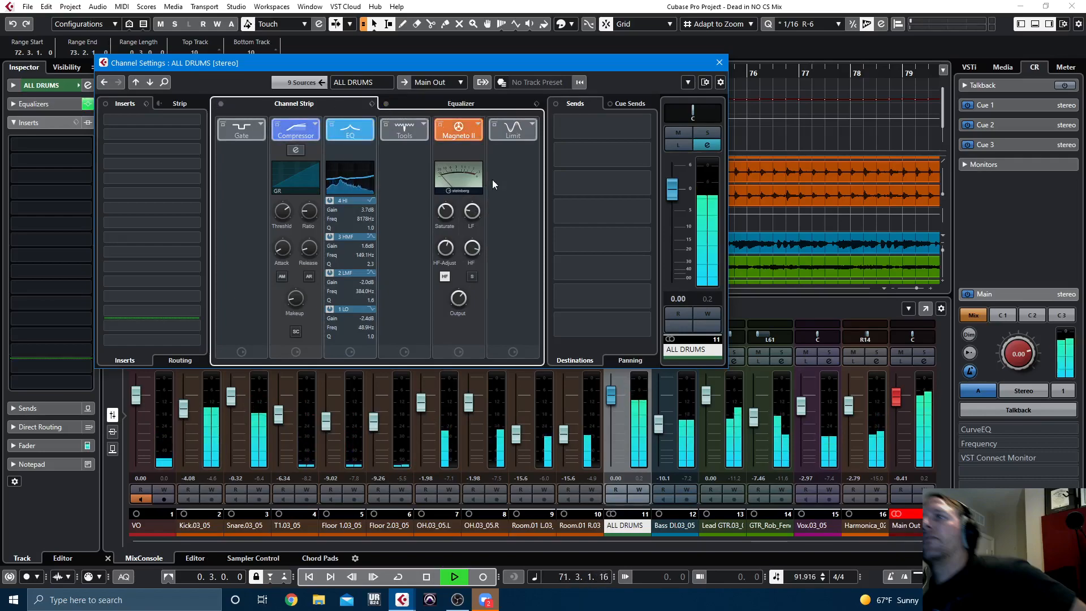
key(space)
click(719, 63)
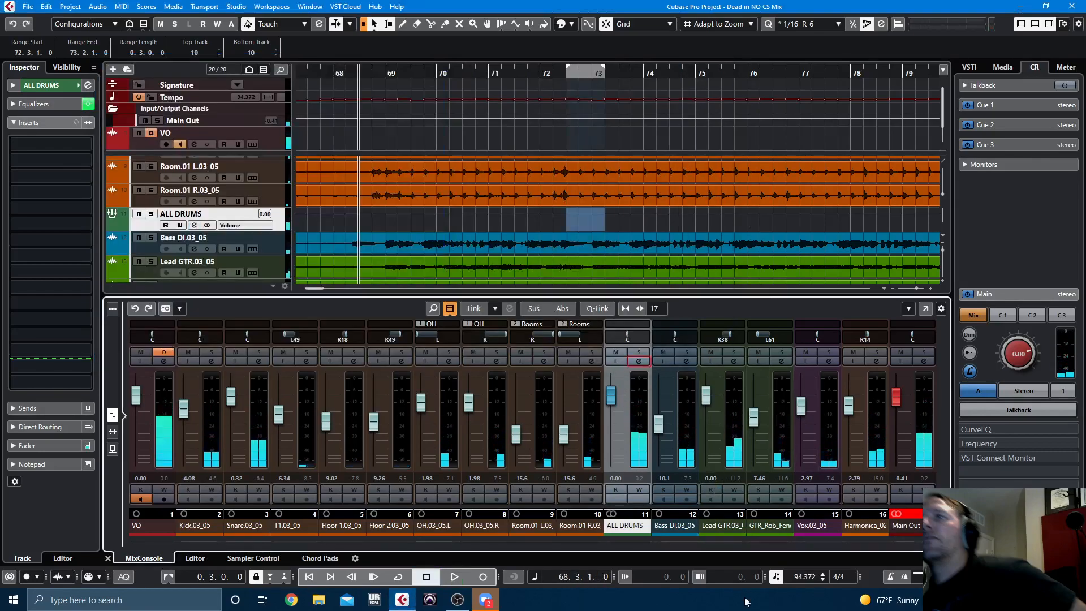
Step: Raise the Bass DI channel's level to -8.78 dB during playback and open its channel settings
click(657, 534)
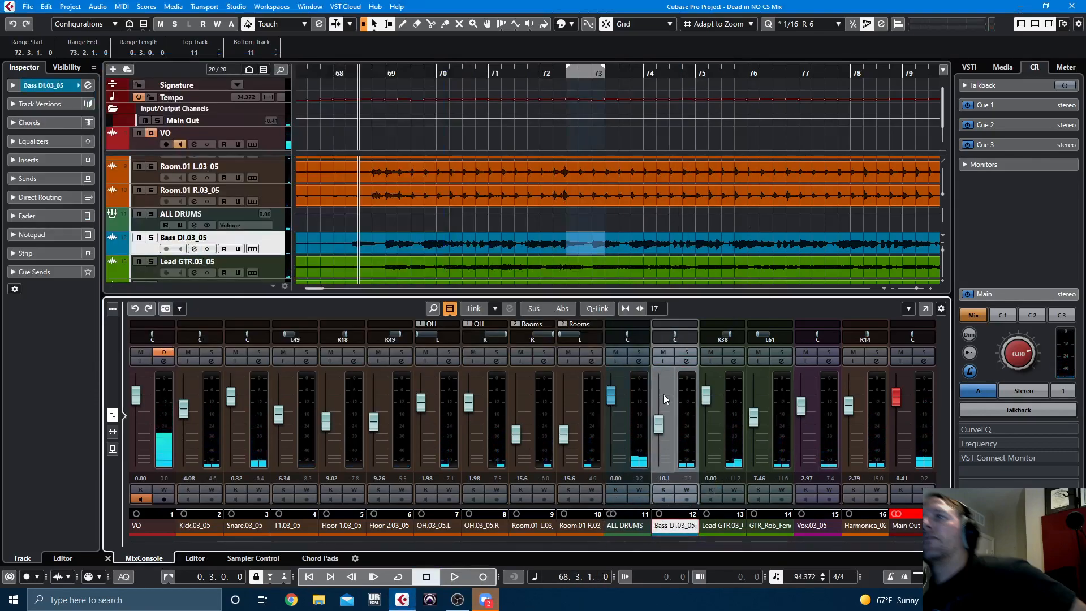
click(685, 361)
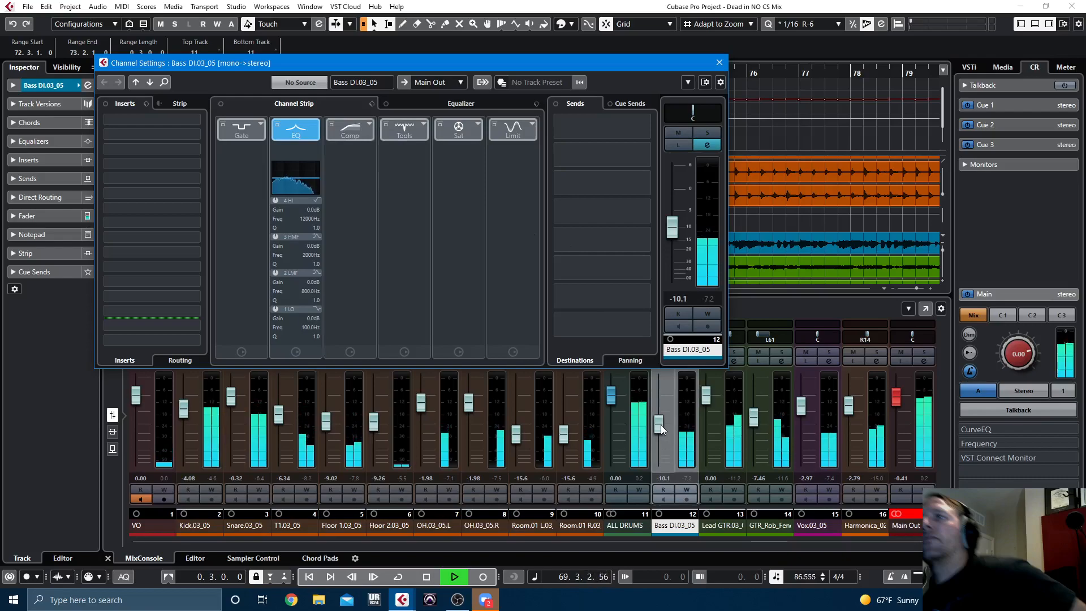
drag(661, 425, 660, 420)
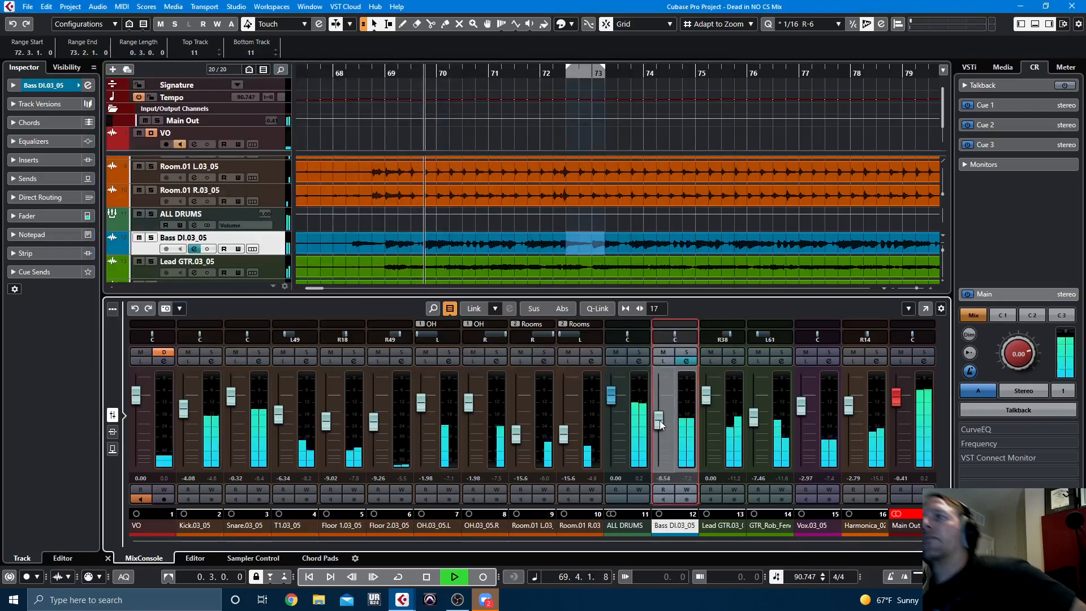
click(686, 361)
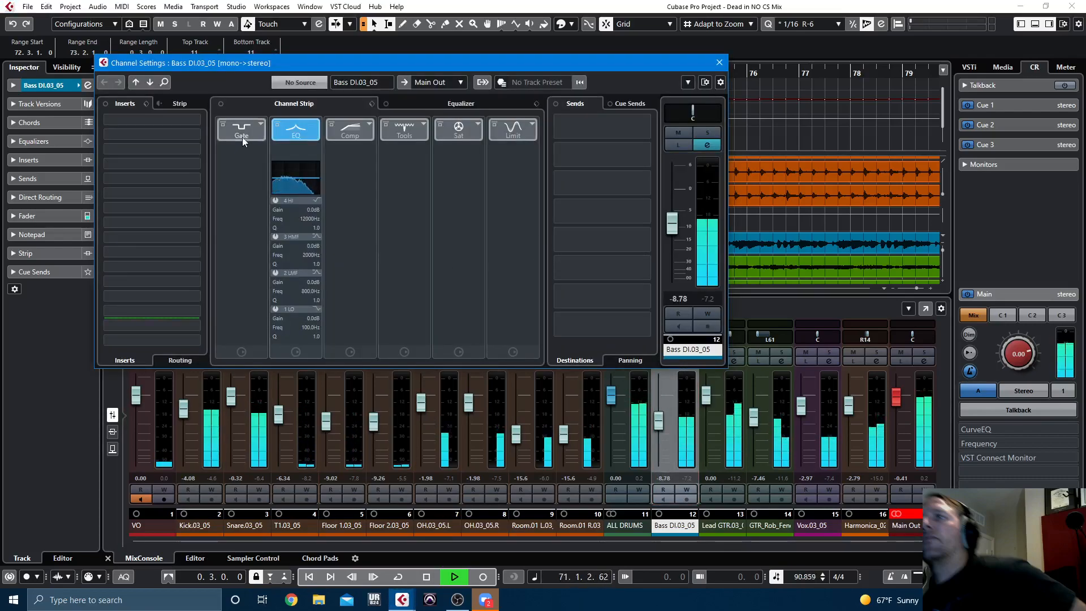
Step: In the Bass DI equalizer, enable a low cut at 54.5 Hz and a high cut at 3111 Hz
click(433, 112)
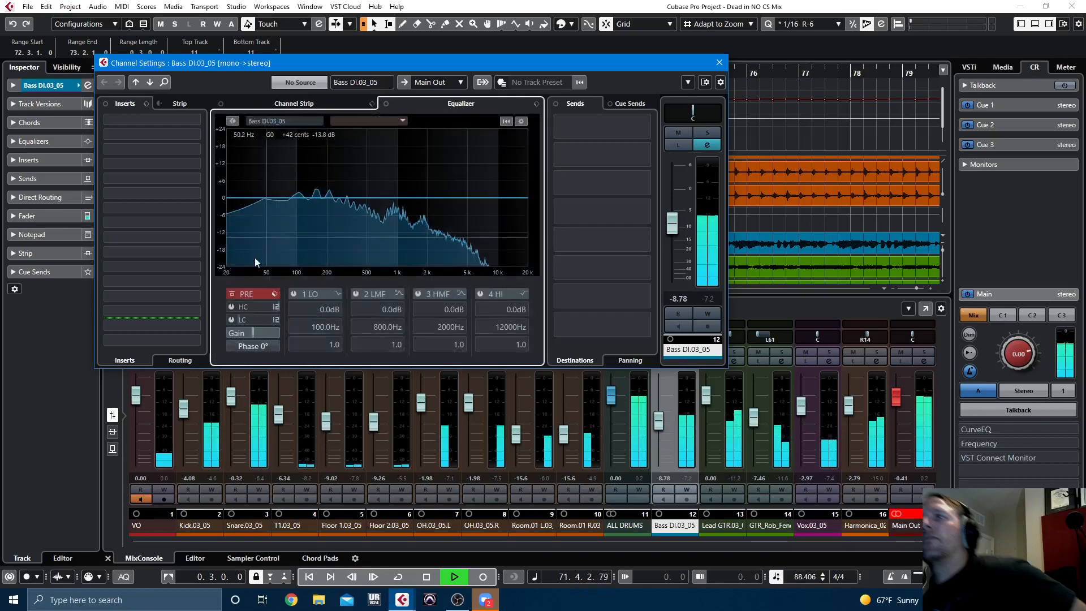
click(231, 319)
drag(253, 320, 264, 318)
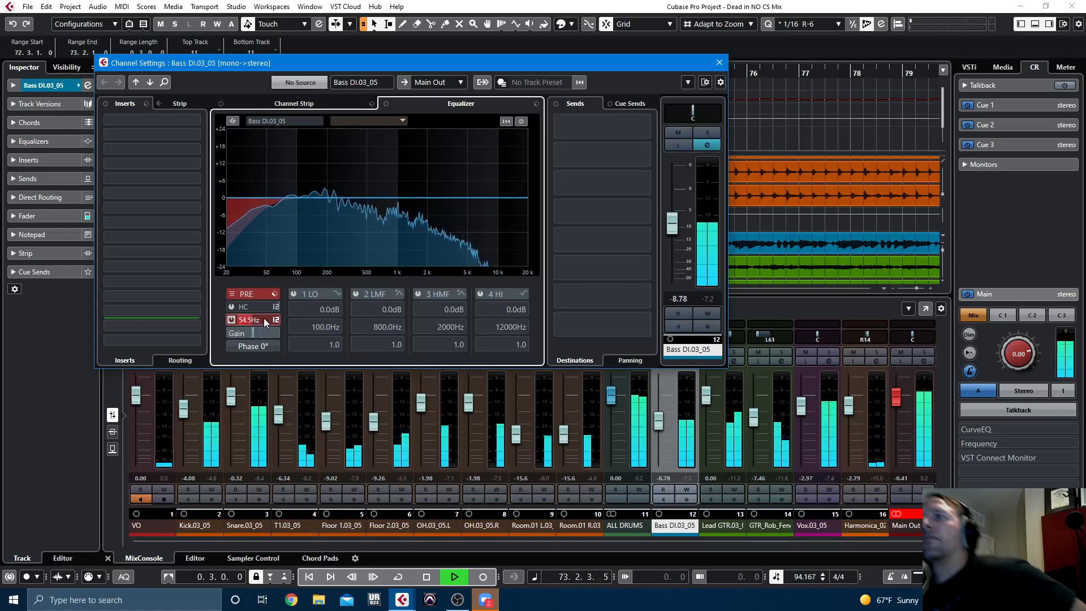
drag(256, 307, 245, 307)
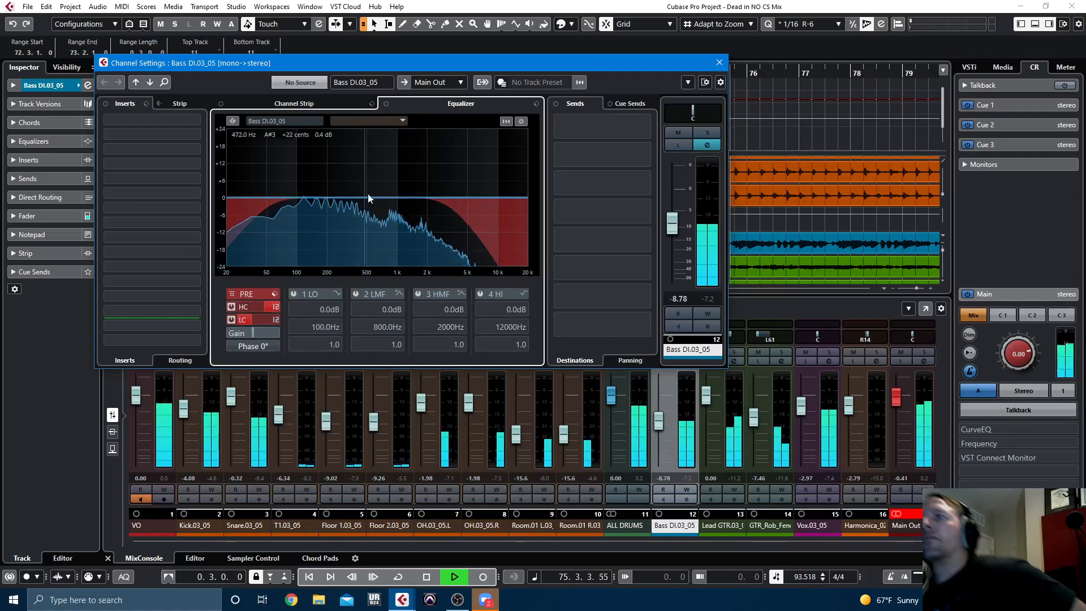
Step: Set Bass DI EQ low-mid to 1233 Hz, 3.3 dB, Q 0.2, high-mid to 253.6 Hz, -2.8 dB, and compare with the EQ bypassed
drag(381, 195, 407, 188)
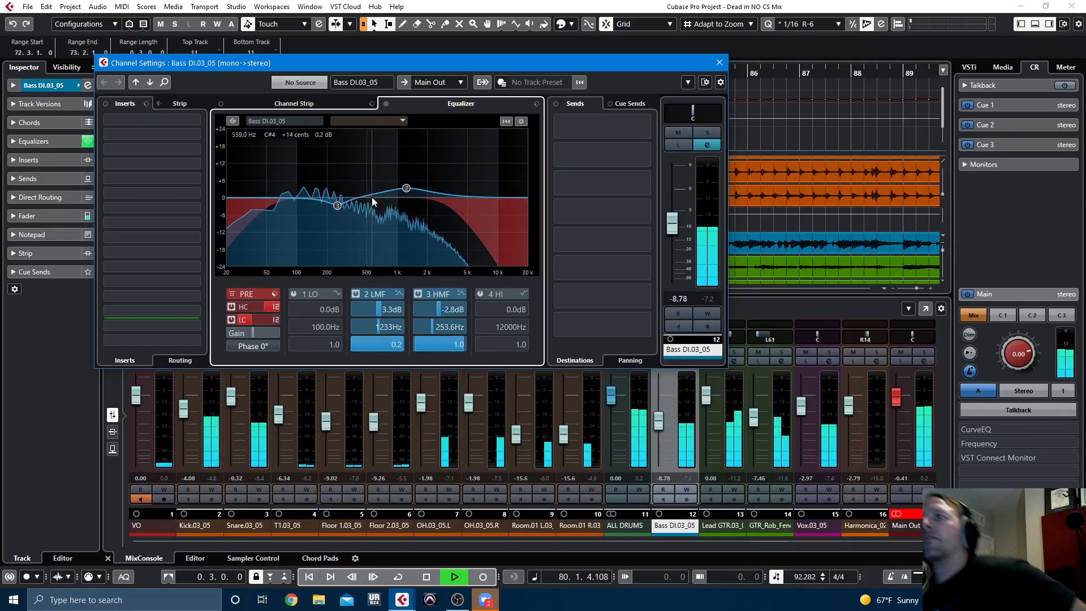
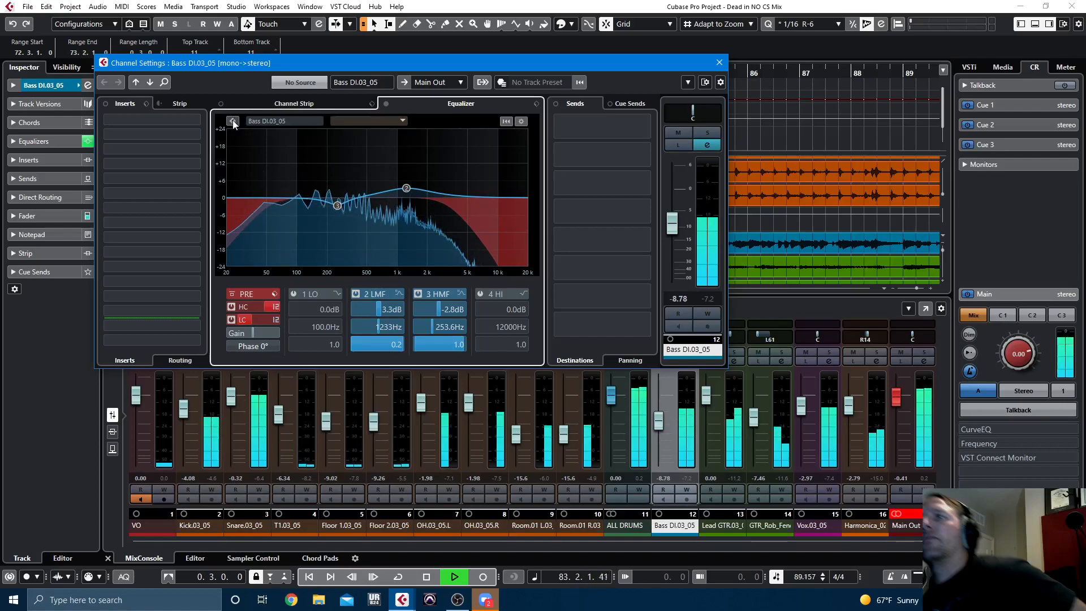
click(386, 104)
click(385, 104)
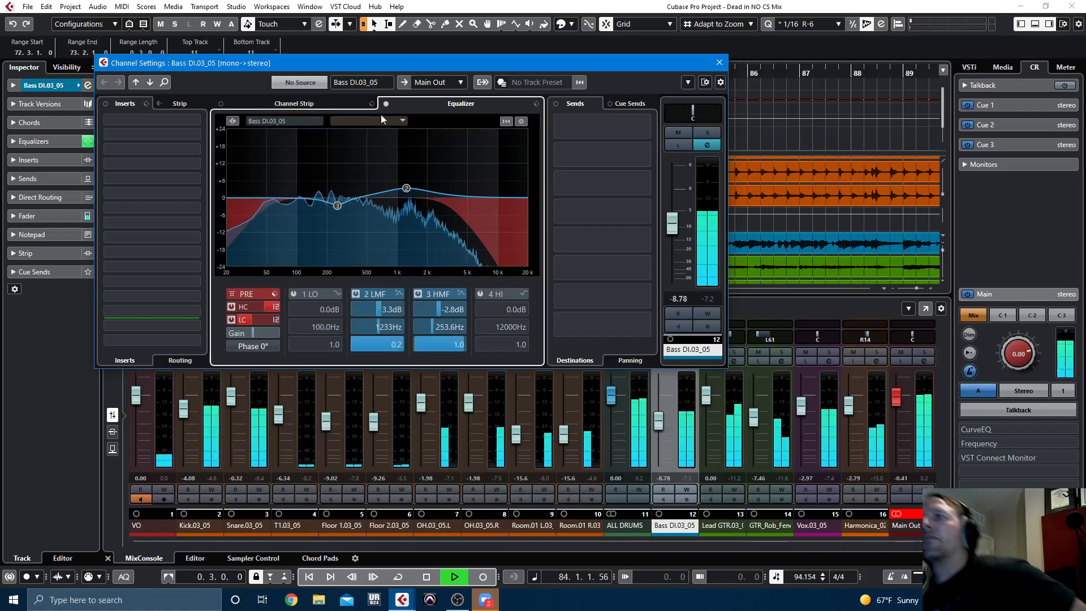
Step: Load the Standard Compressor in the Bass DI channel strip and set its ratio to 2.81:1
click(271, 104)
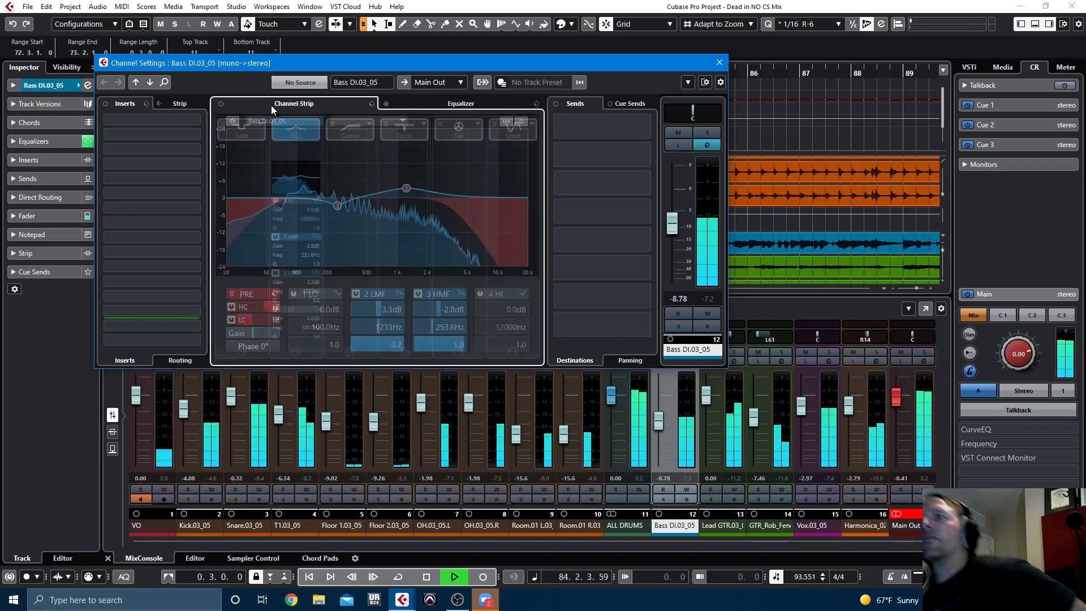
click(346, 131)
click(350, 176)
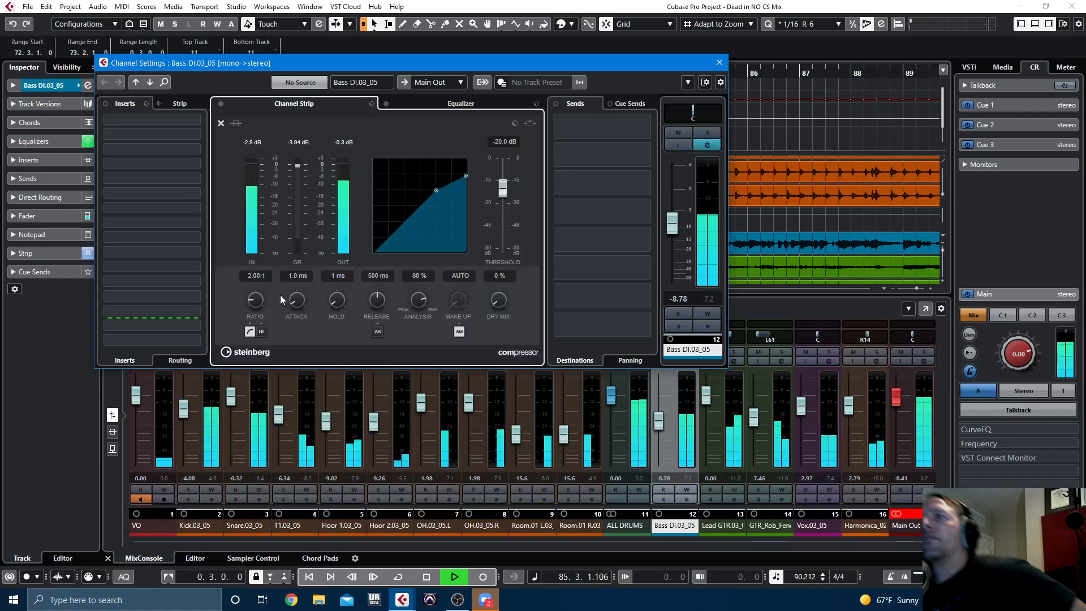
drag(253, 300, 263, 291)
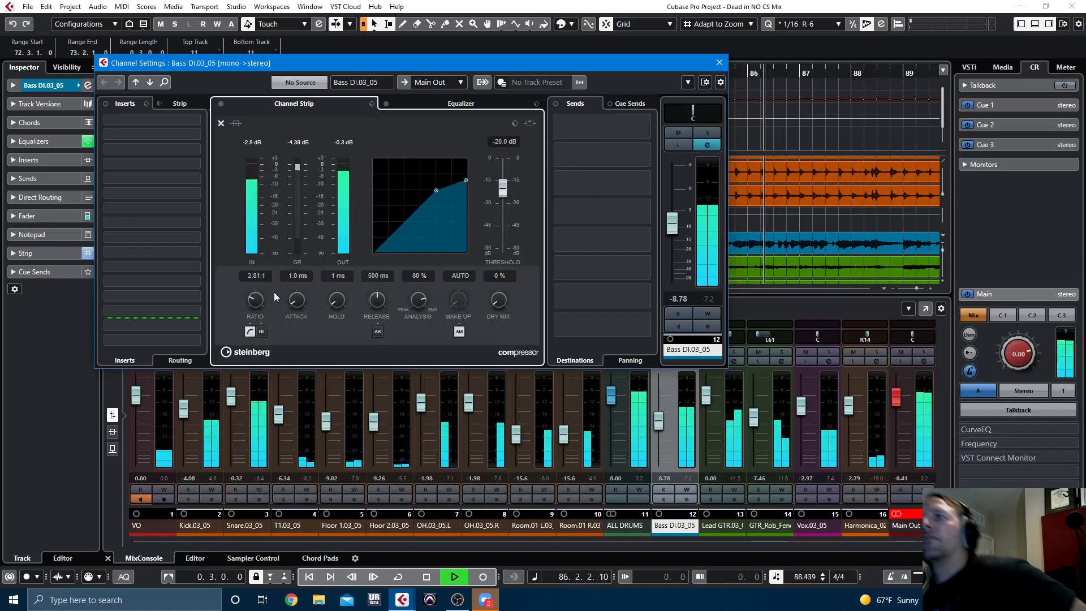
Step: Set the bass compressor to attack 10.5 ms, release 183 ms, analysis 74 %, manual make-up 3.1 dB, and audition it against bypass
click(459, 331)
drag(419, 301, 374, 306)
drag(296, 300, 298, 160)
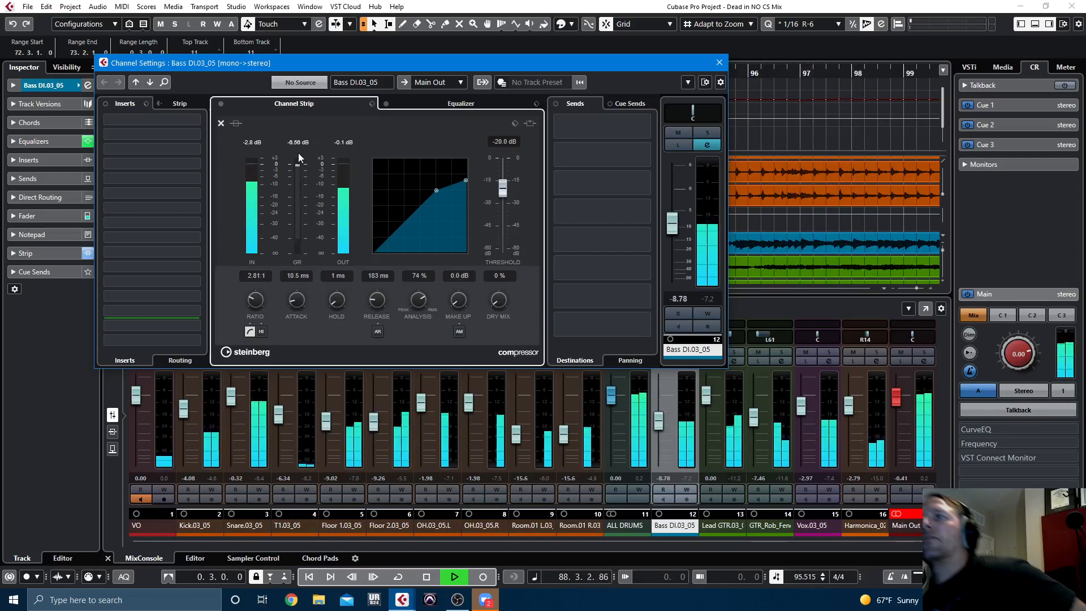
click(297, 144)
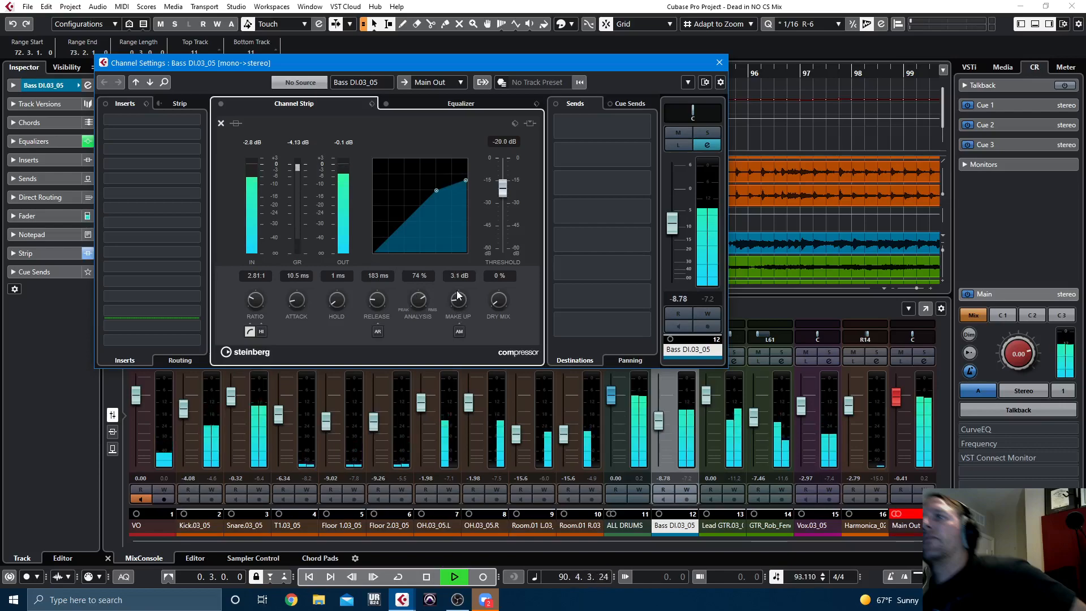
click(221, 124)
click(295, 129)
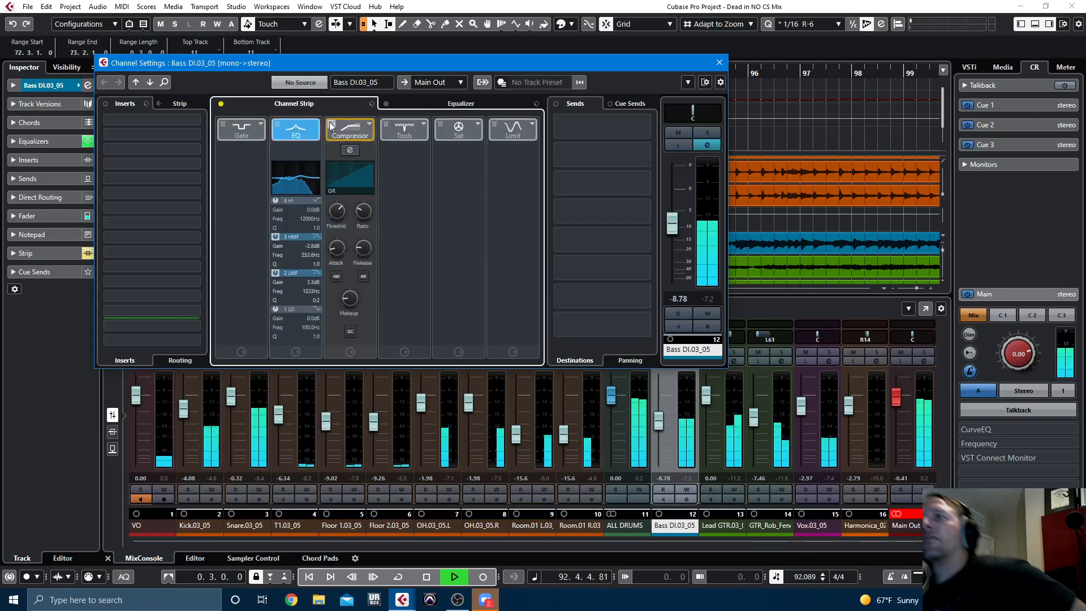
Step: Add a bypassed DeEsser and Magneto II to the Bass DI strip and compare the sound with the strip bypassed
click(408, 133)
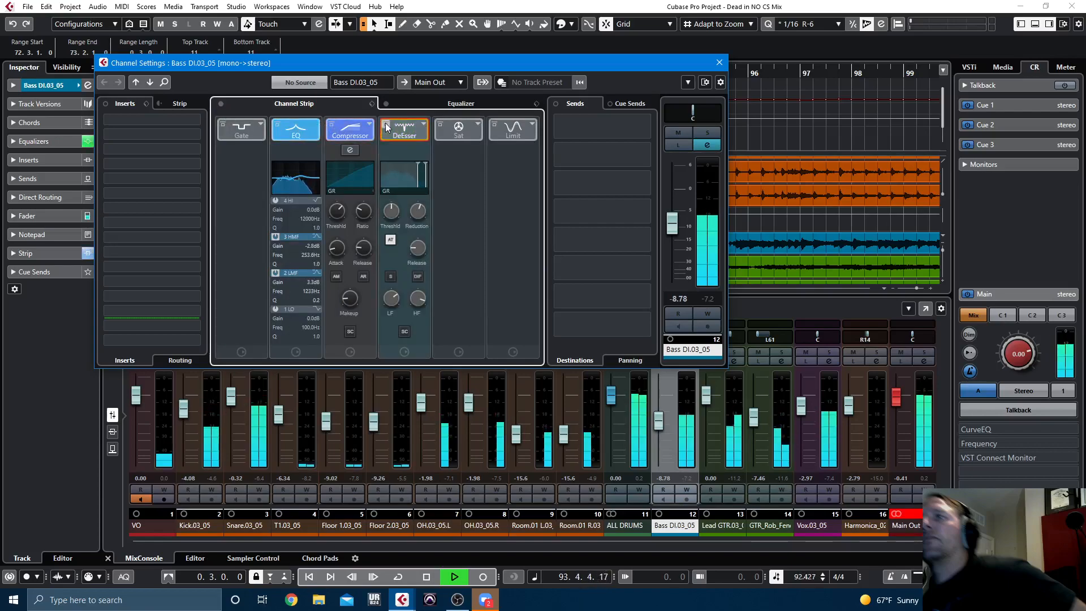
click(453, 130)
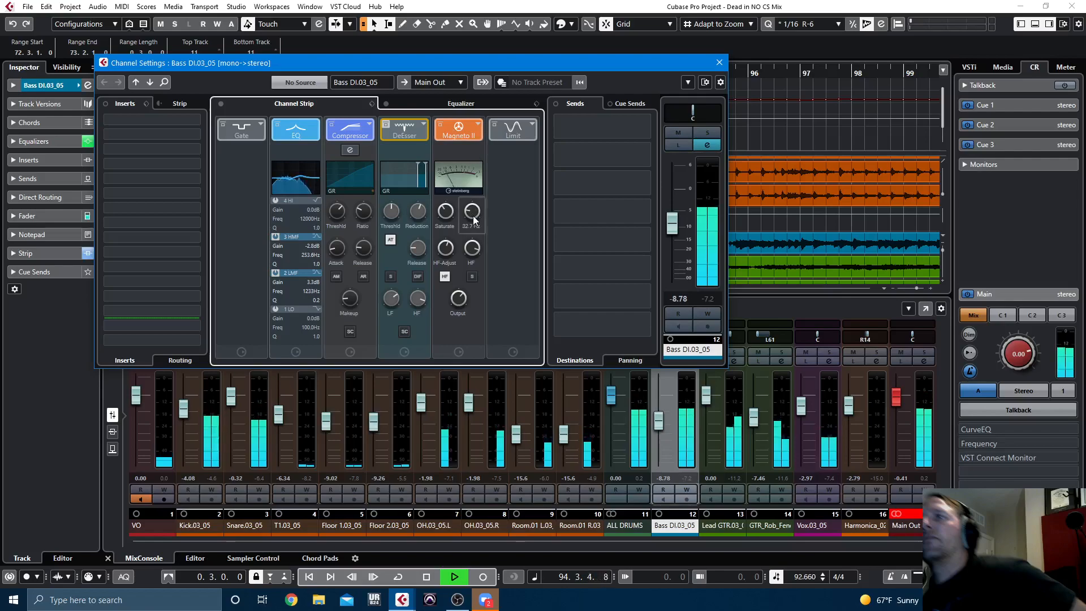
click(220, 104)
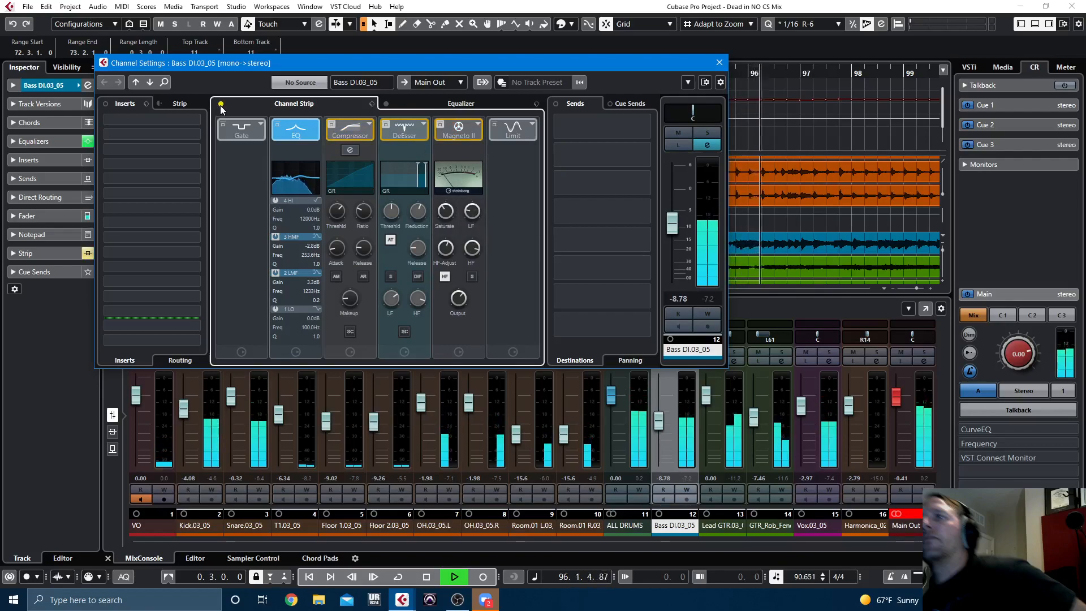
click(221, 105)
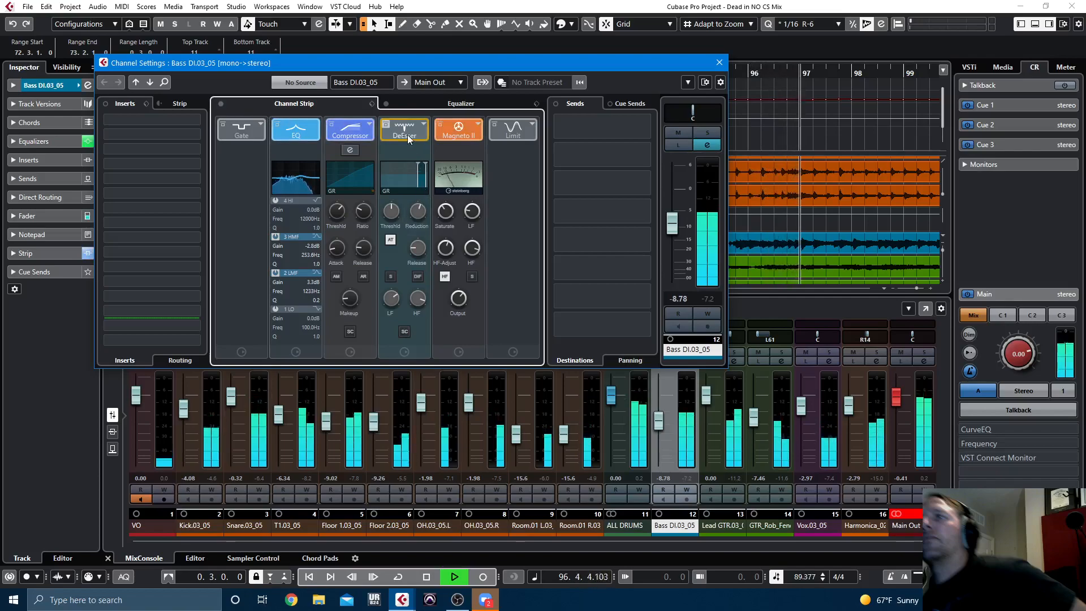
Step: Unload the DeEsser from the Bass DI channel strip and stop playback
click(423, 124)
click(457, 131)
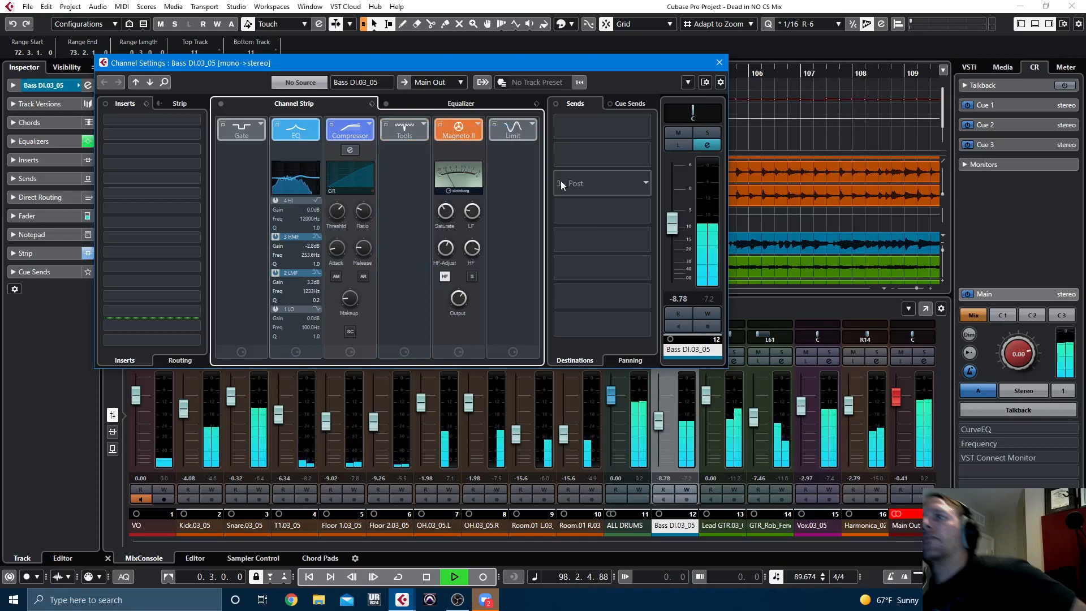
click(670, 223)
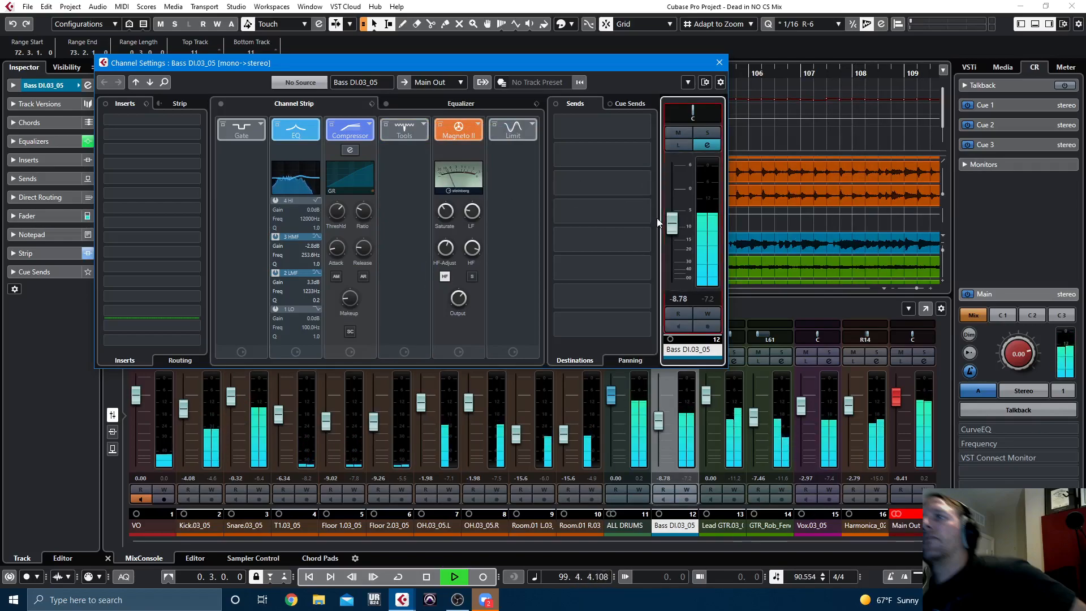
key(space)
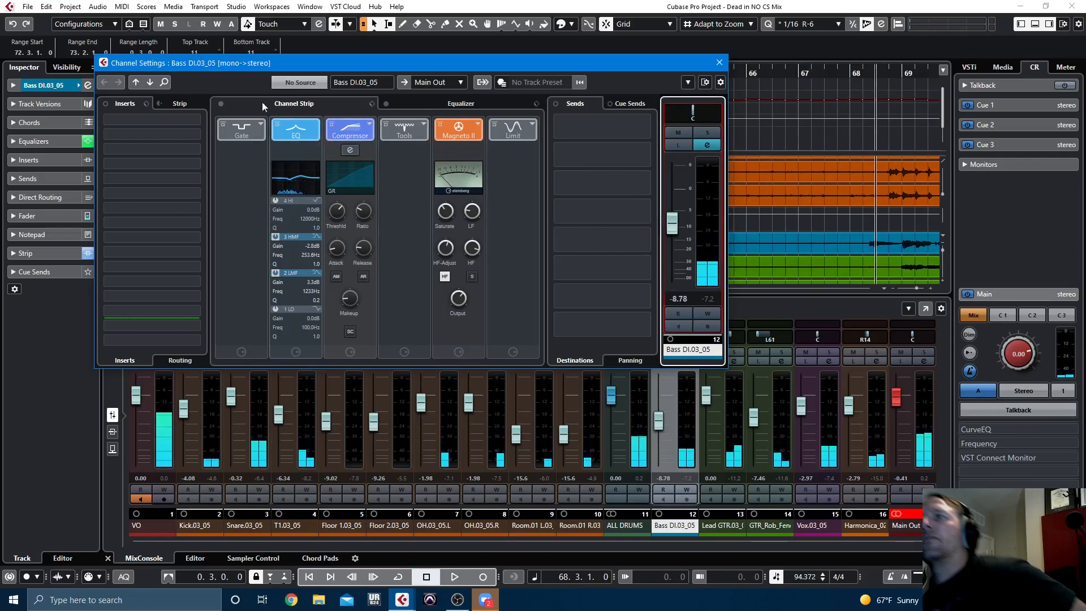
Step: Try the Maximizer in the Bass DI strip's limiter slot and unload it again
click(531, 130)
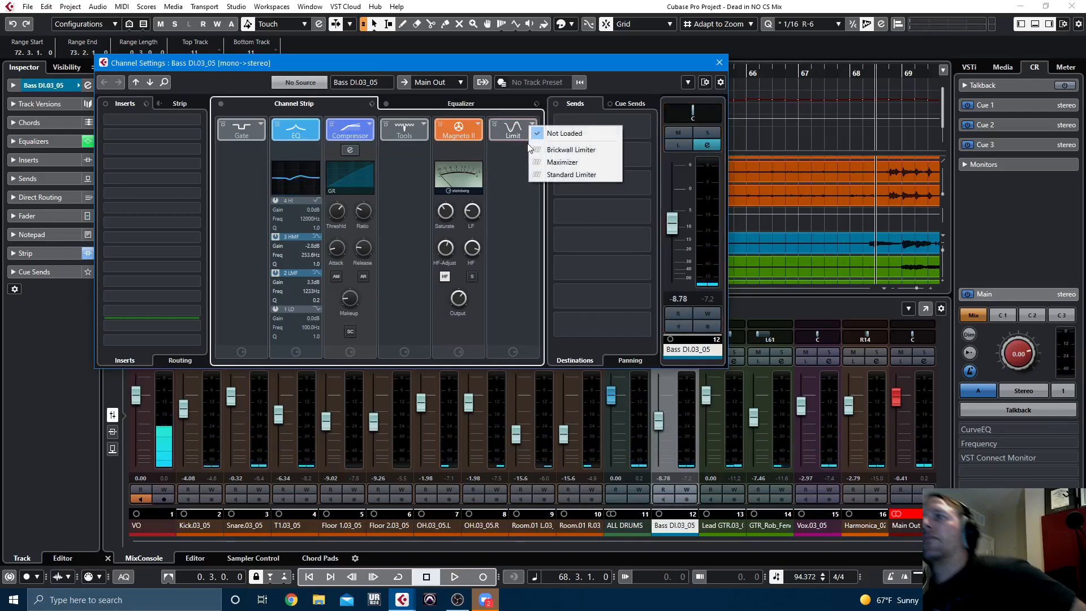
click(562, 162)
click(532, 125)
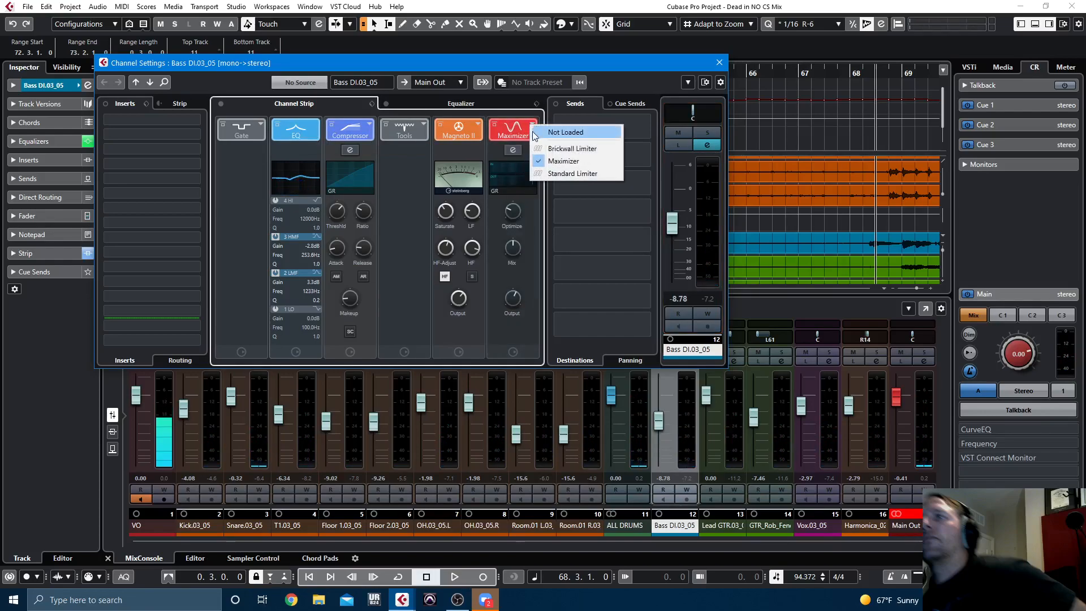
click(561, 133)
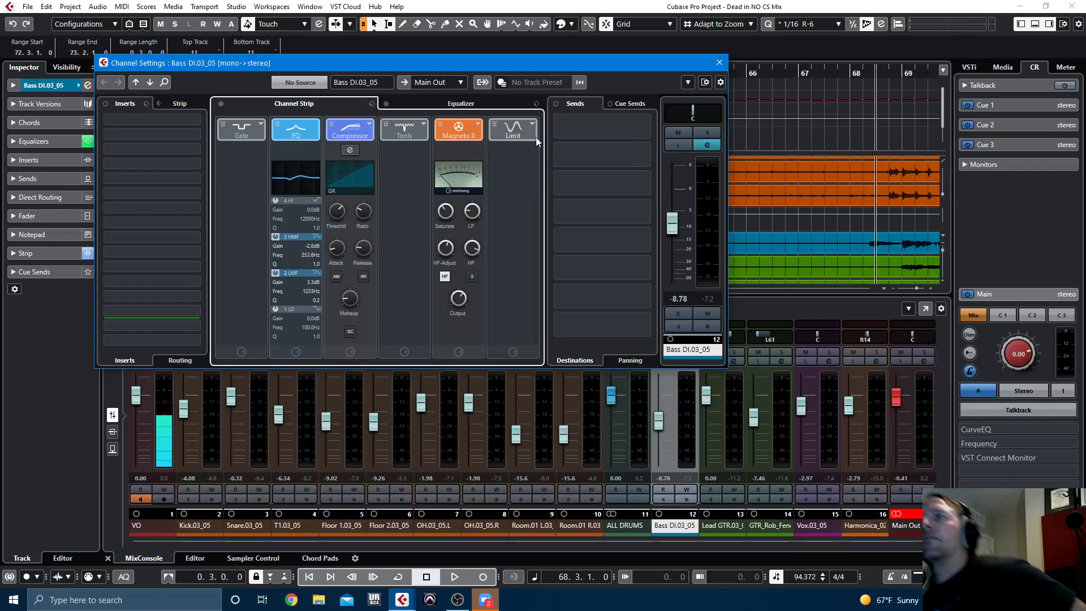
Step: Open the full MixConsole, bring up the Bass DI channel settings there and load the Maximizer in its limiter slot
key(F3)
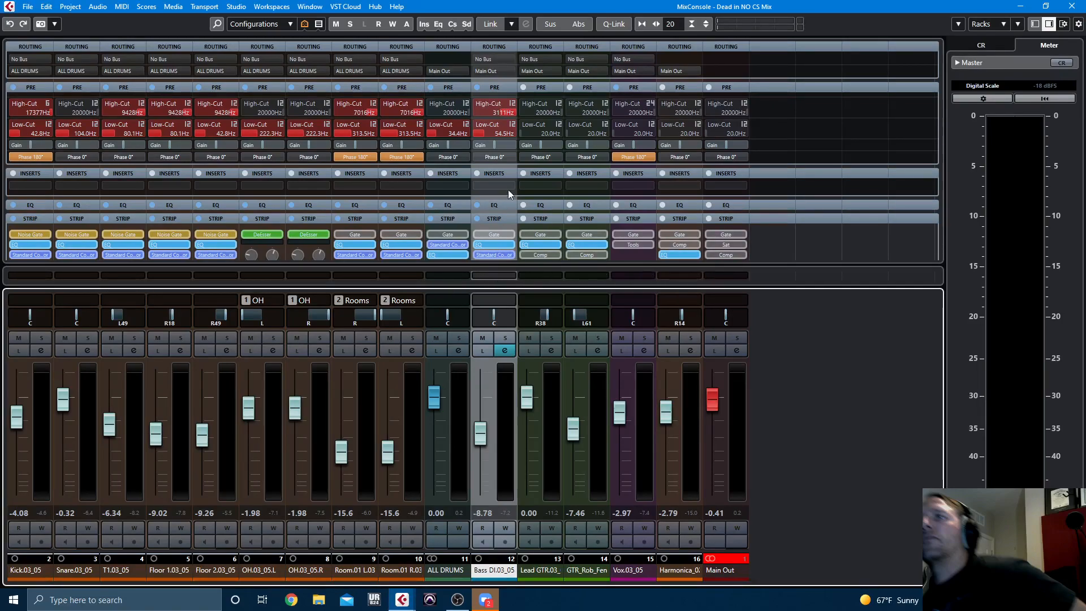
click(509, 353)
drag(521, 71, 701, 318)
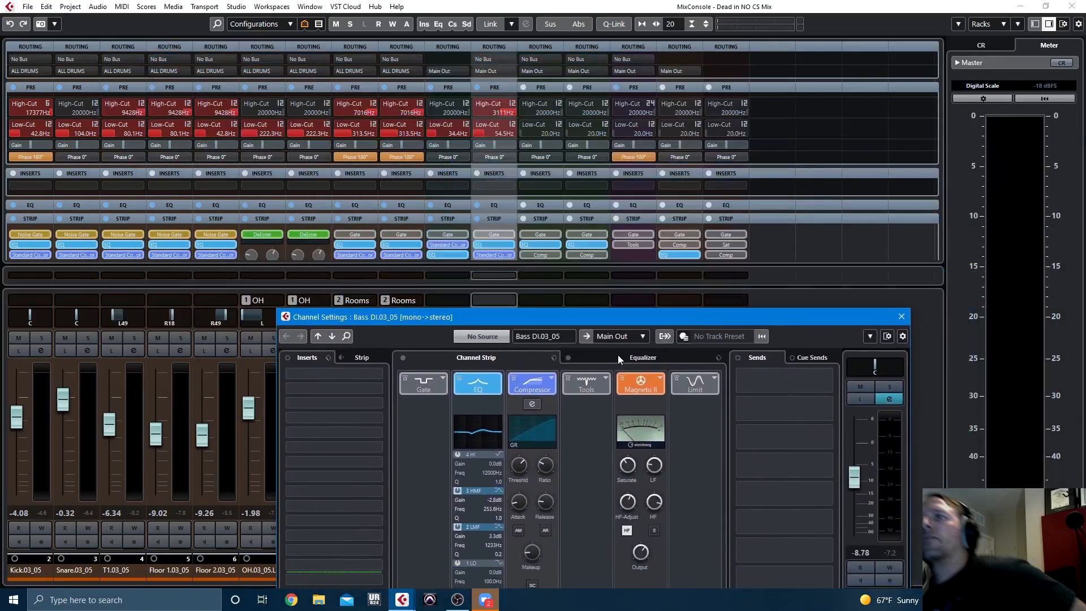
click(700, 388)
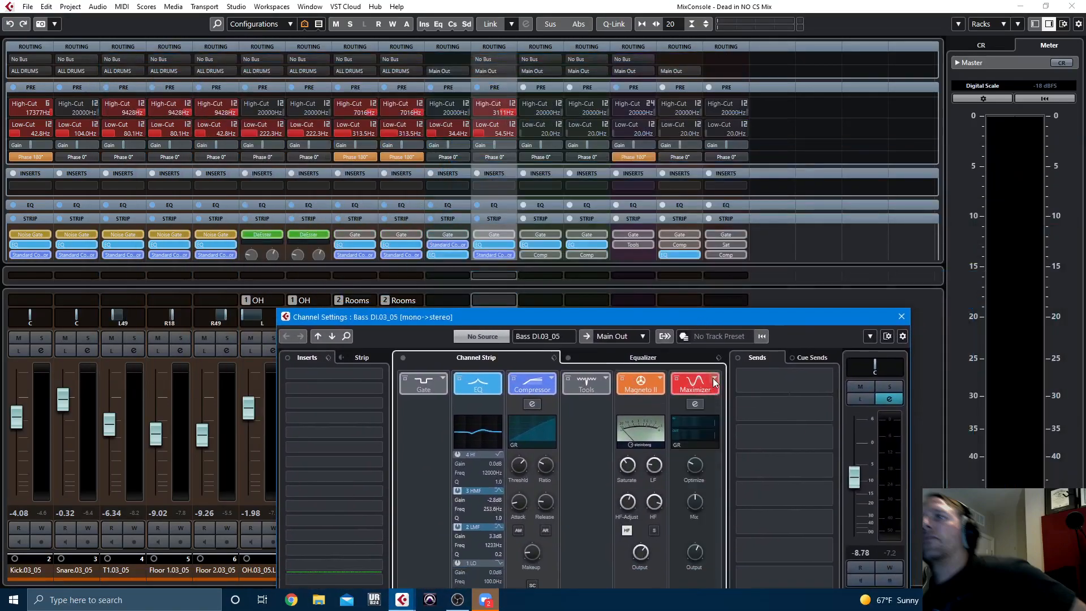
Step: Try the Brickwall Limiter and the standard Limiter in the Bass DI strip's limiter slot
click(715, 379)
click(739, 402)
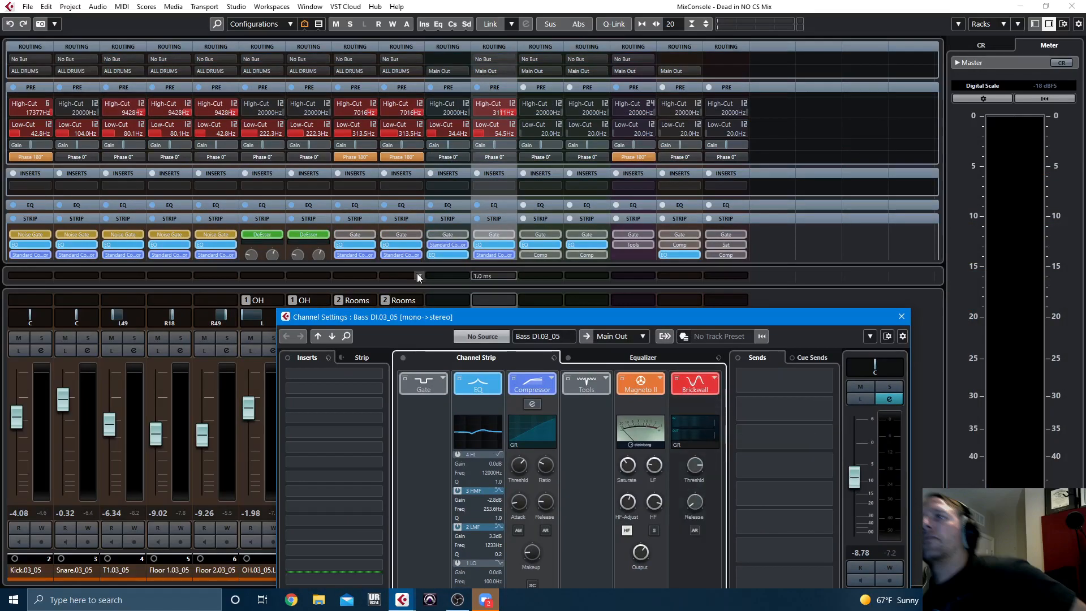
click(715, 379)
click(738, 430)
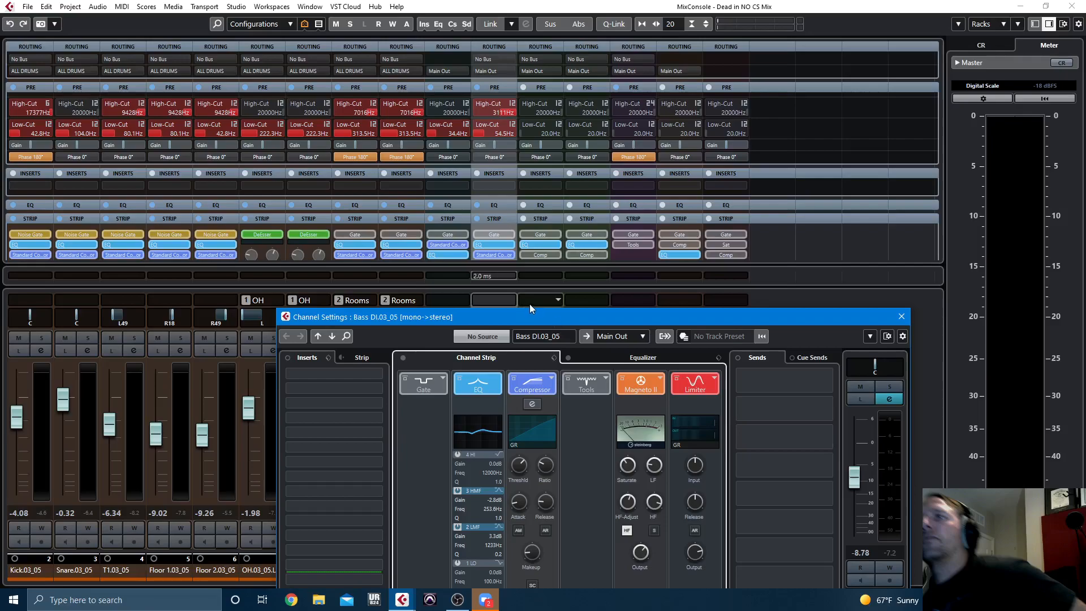
Step: Unload the limiter from the Bass DI channel strip and close its channel settings
click(715, 379)
click(741, 387)
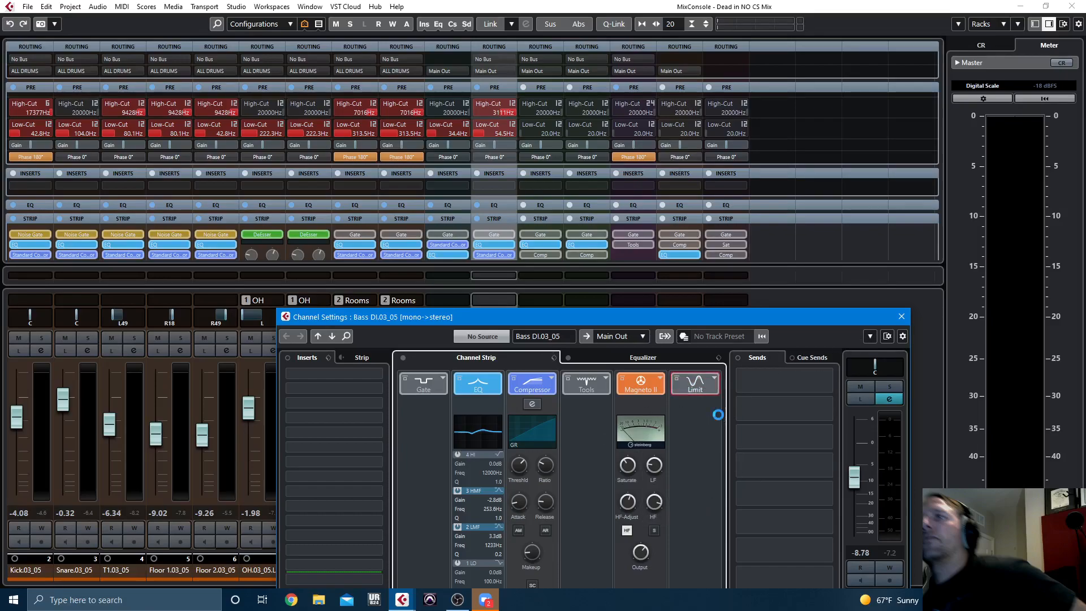
click(901, 317)
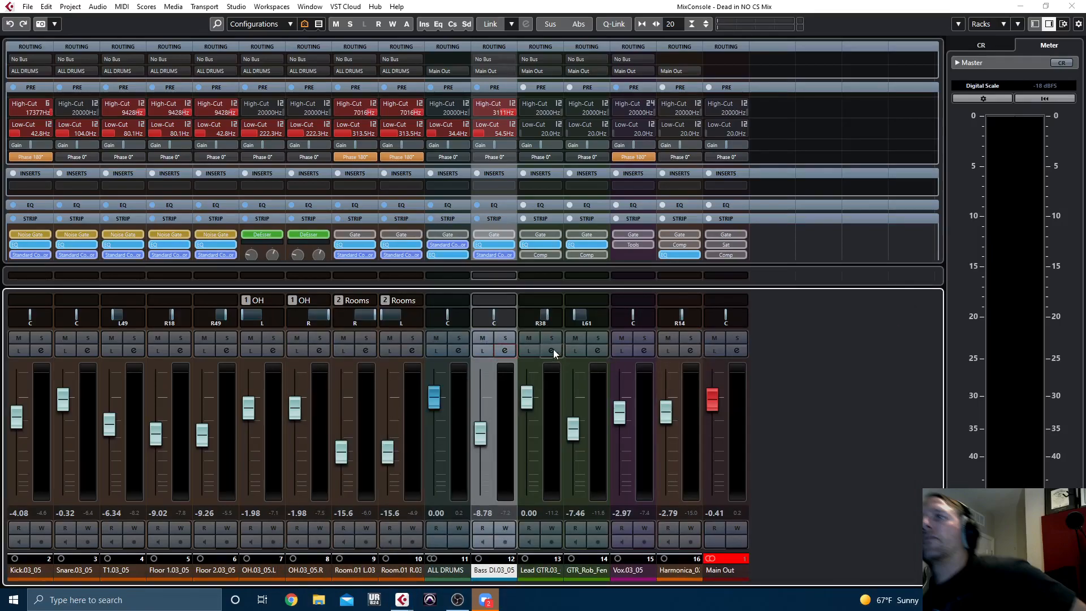
Step: Play the song, mute both guitars, the vocal and the harmonica, and lower the Bass DI fader to about -10.2 dB
key(space)
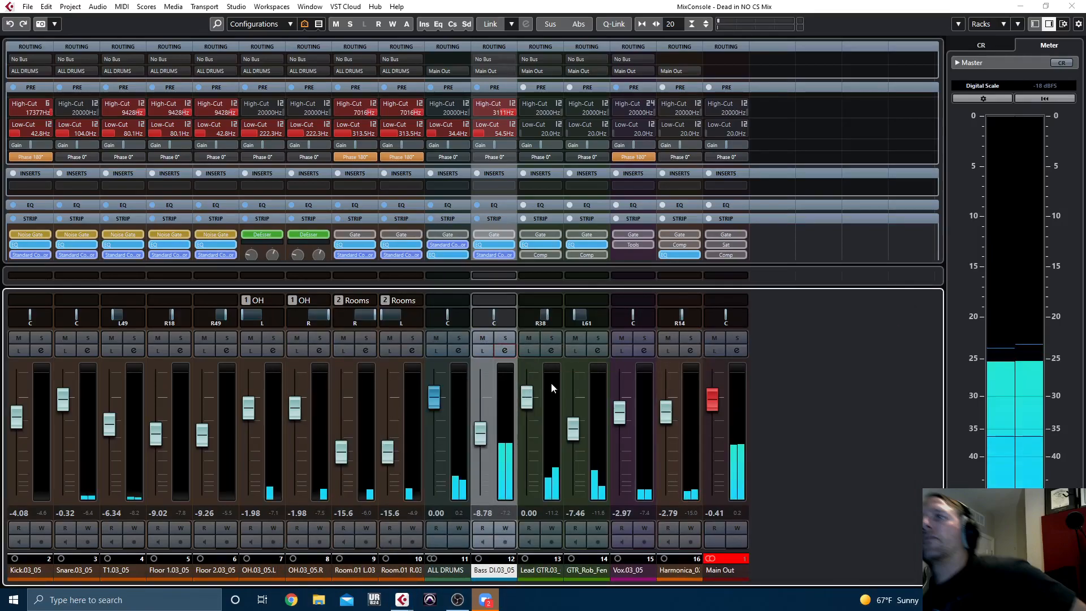
drag(484, 438, 484, 440)
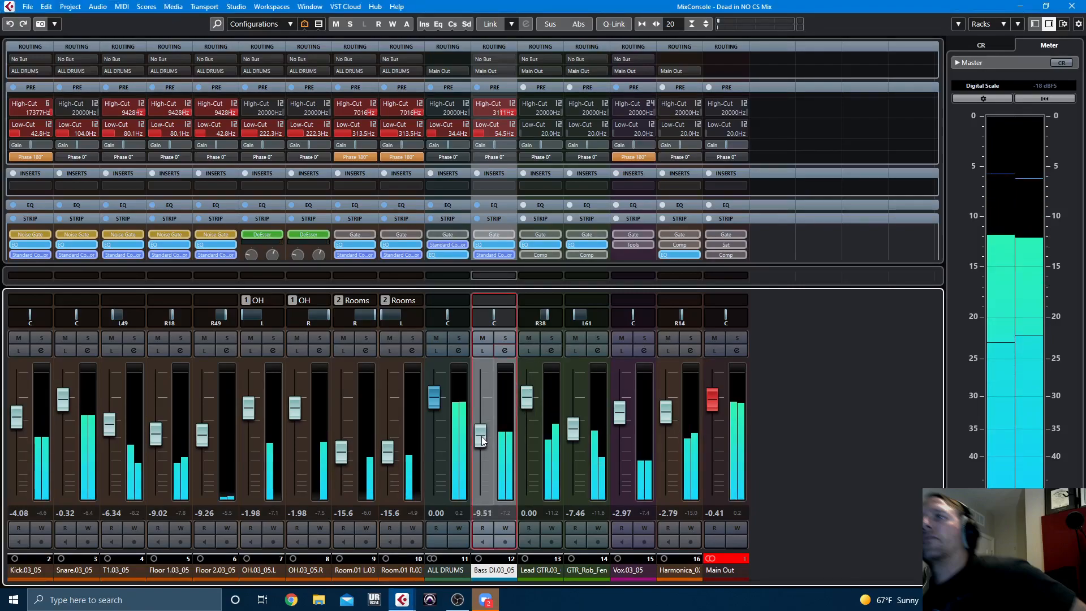
click(529, 337)
click(575, 338)
click(622, 338)
click(668, 338)
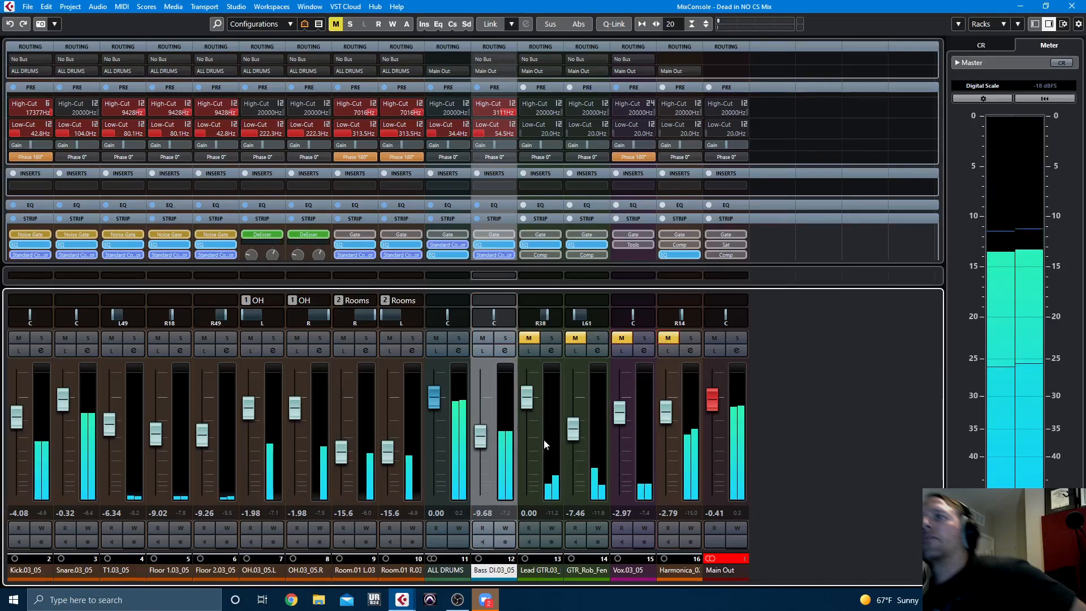
click(482, 440)
drag(484, 442, 483, 445)
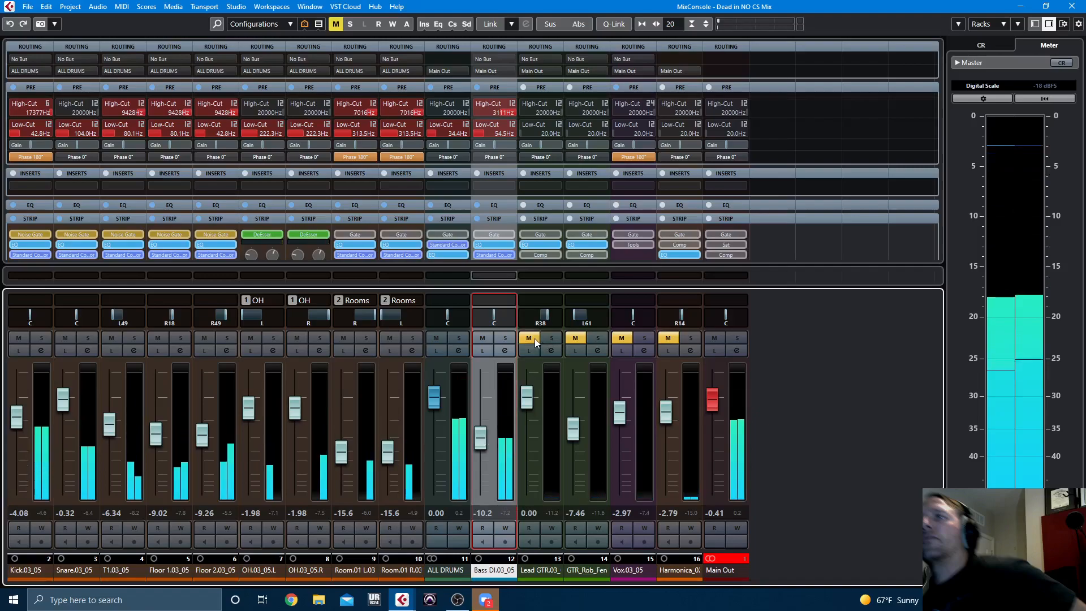
Step: Unmute the guitars, vocal and harmonica, and raise the GTR_Rob_Fender fader to -6.13 dB
click(575, 338)
click(576, 432)
drag(576, 431, 575, 425)
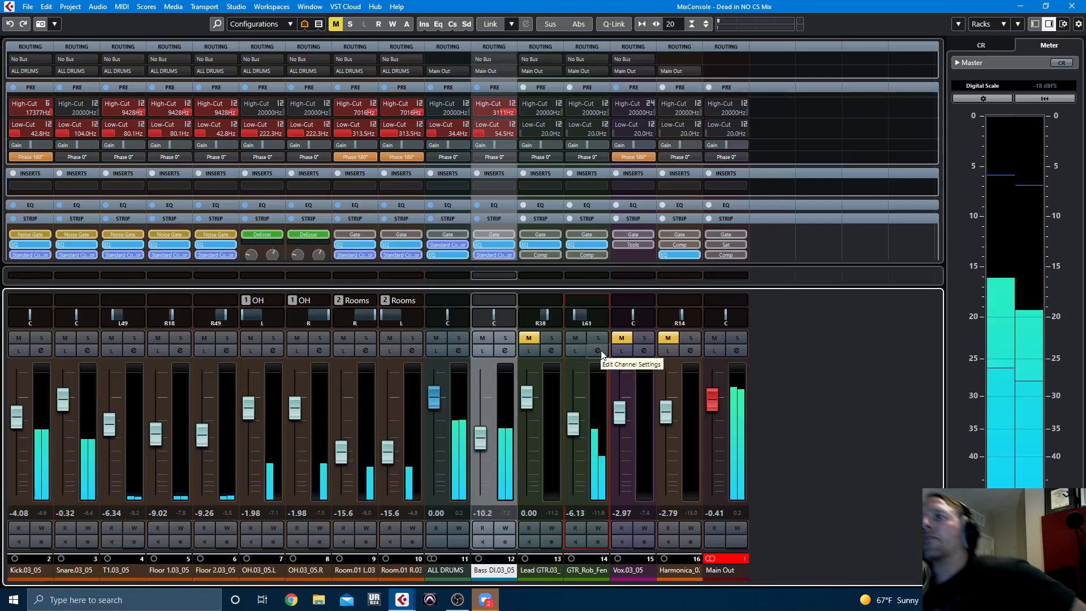
click(529, 338)
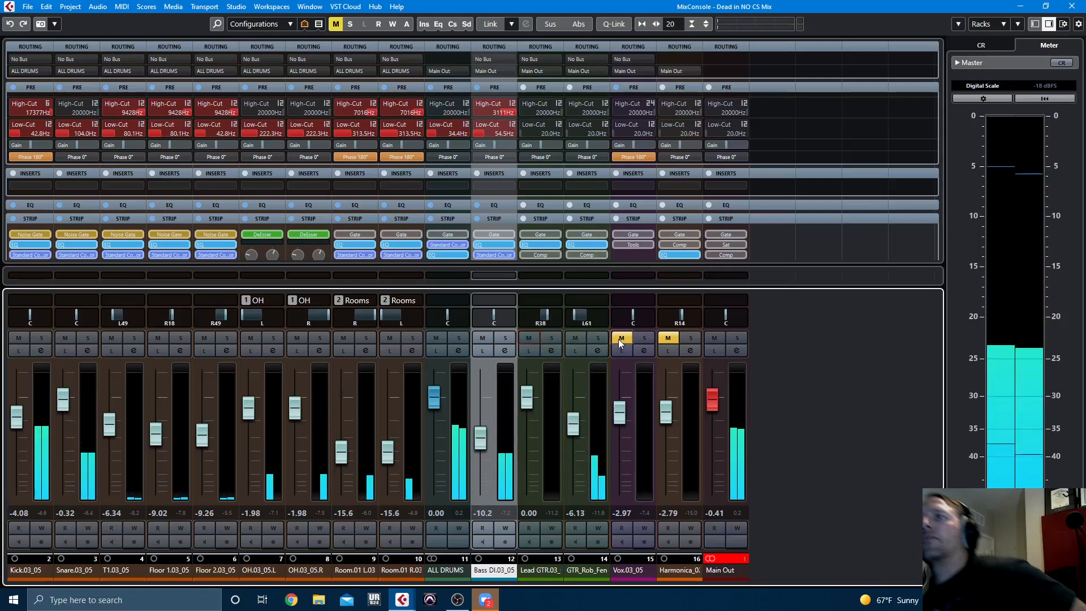
click(621, 337)
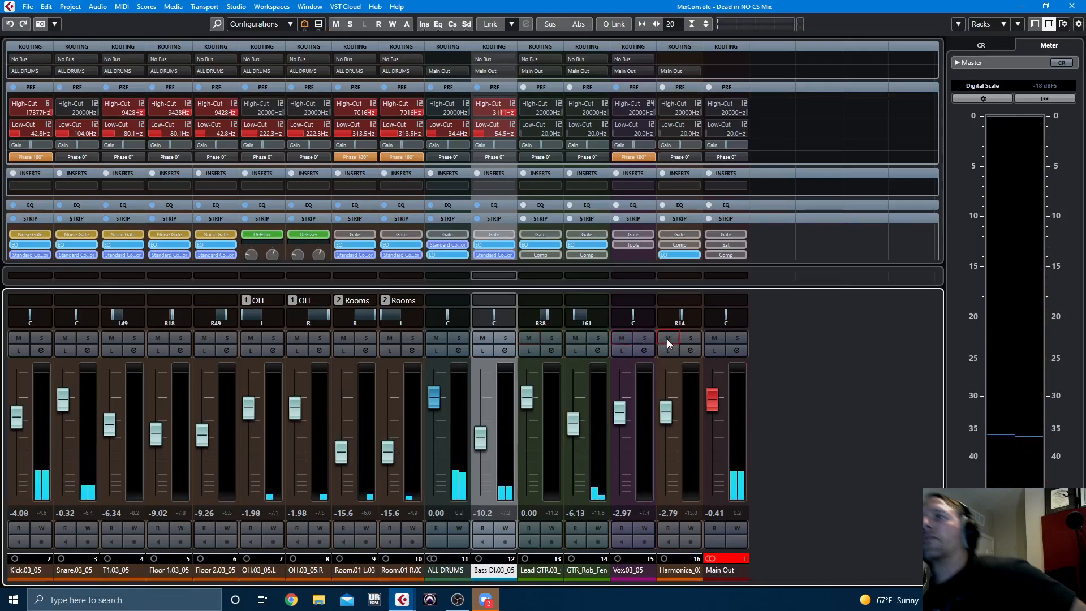
Step: Equalize GTR_Rob_Fender with 2.2 dB at 1385 Hz, -4.7 dB at 2515 Hz, a 6.7 dB high band at 2450 Hz and a 91.3 Hz low cut
click(598, 351)
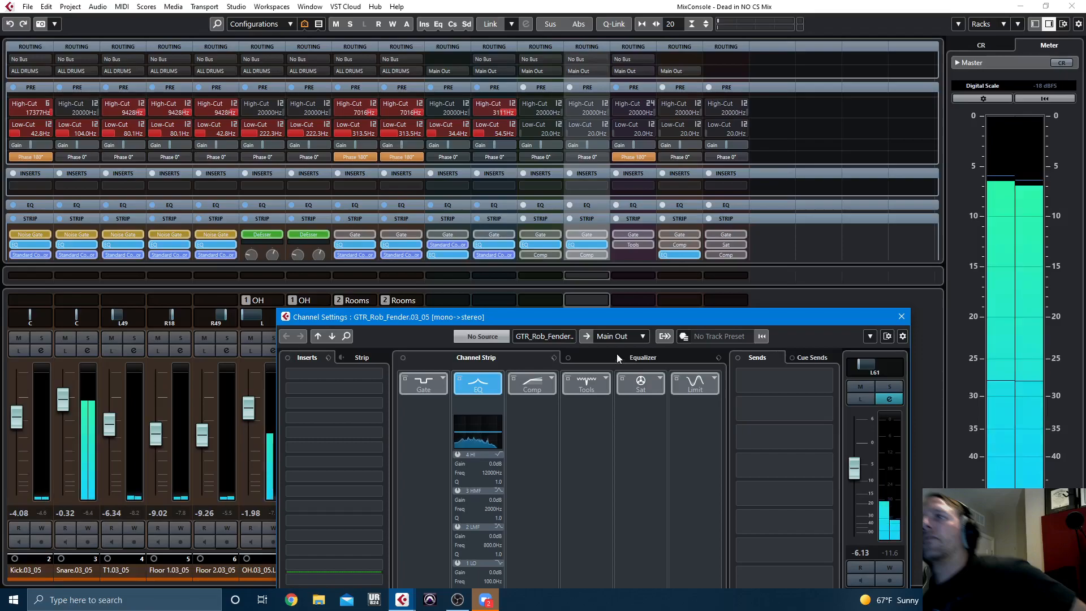
drag(620, 321, 550, 177)
click(554, 213)
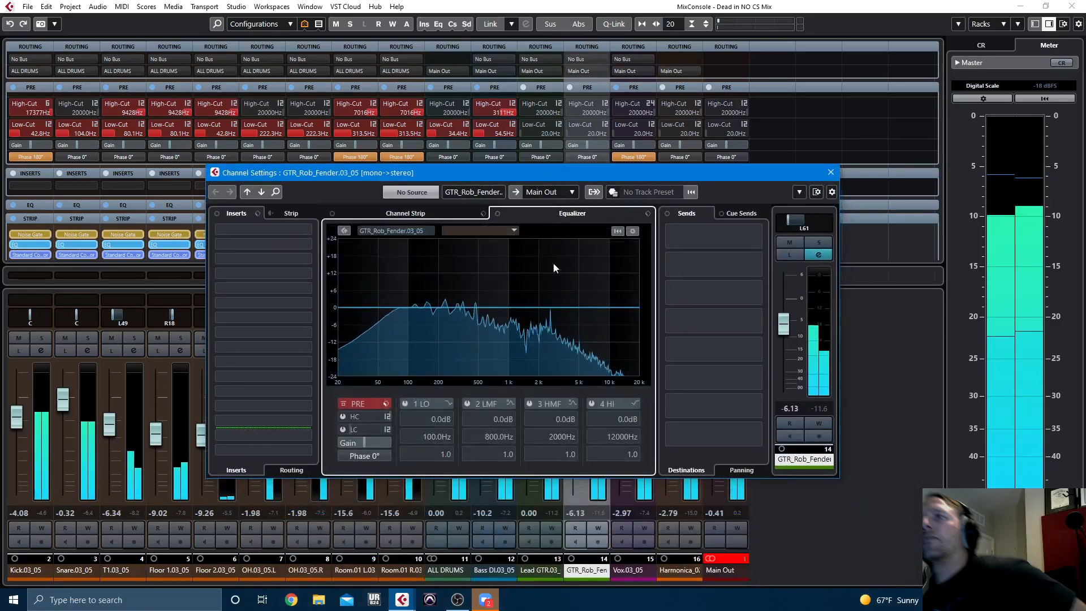
drag(622, 312, 523, 304)
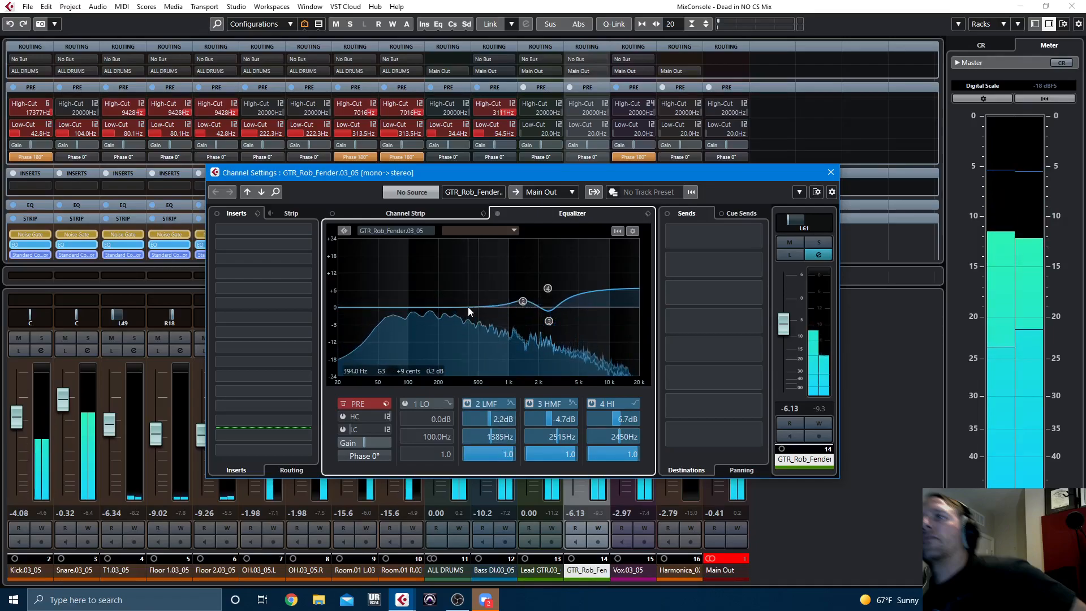
click(342, 430)
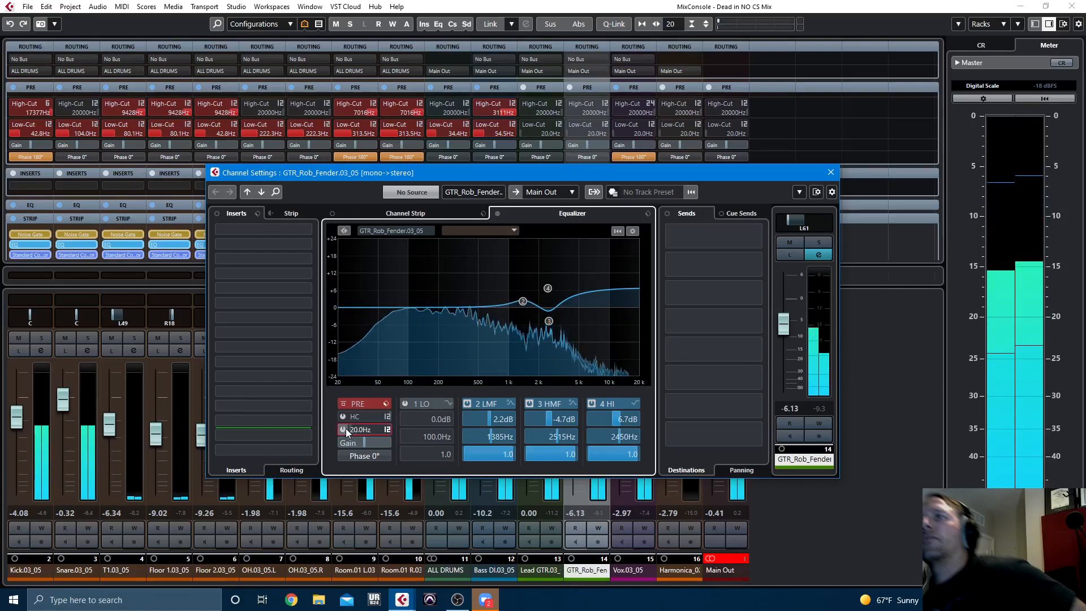
scroll(383, 433, up, 6)
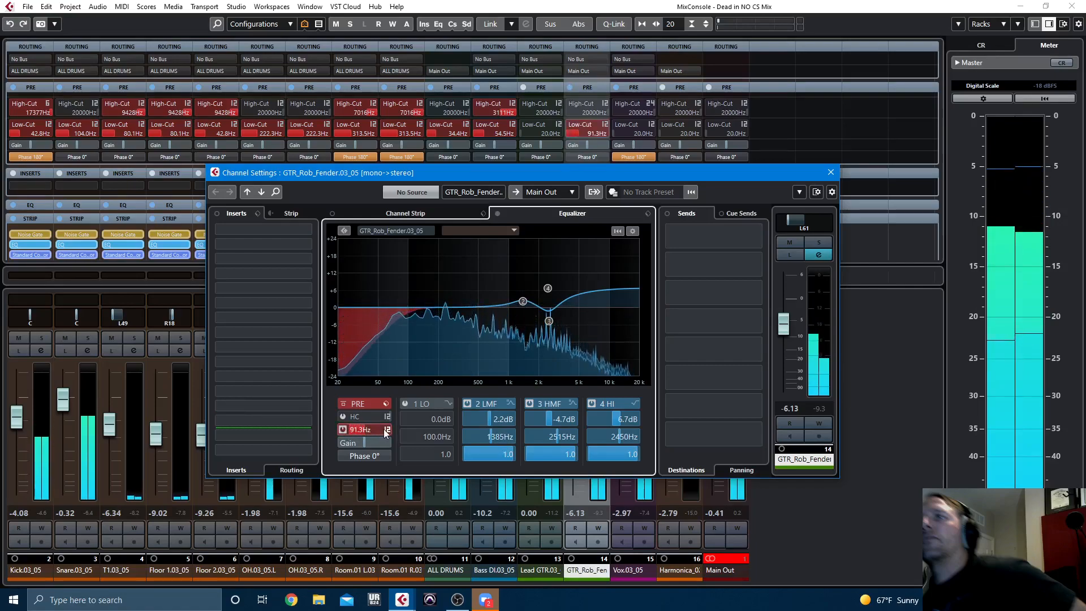
Step: Set the guitar's low EQ band to Parametric I with -2.4 dB at 304.1 Hz, and raise its fader to -5.17 dB
click(449, 403)
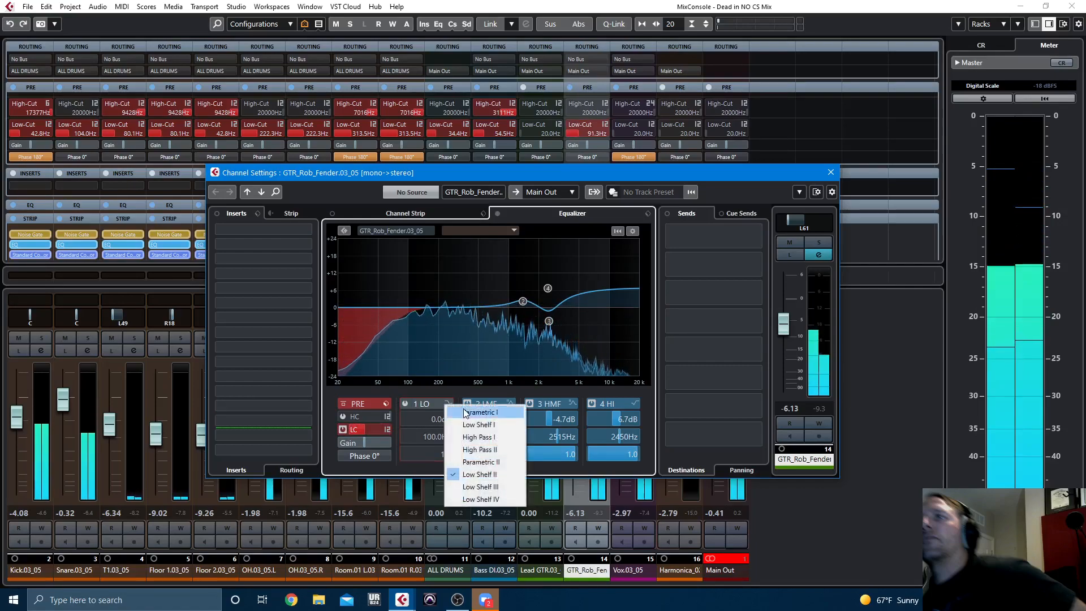
click(489, 409)
drag(485, 307, 455, 318)
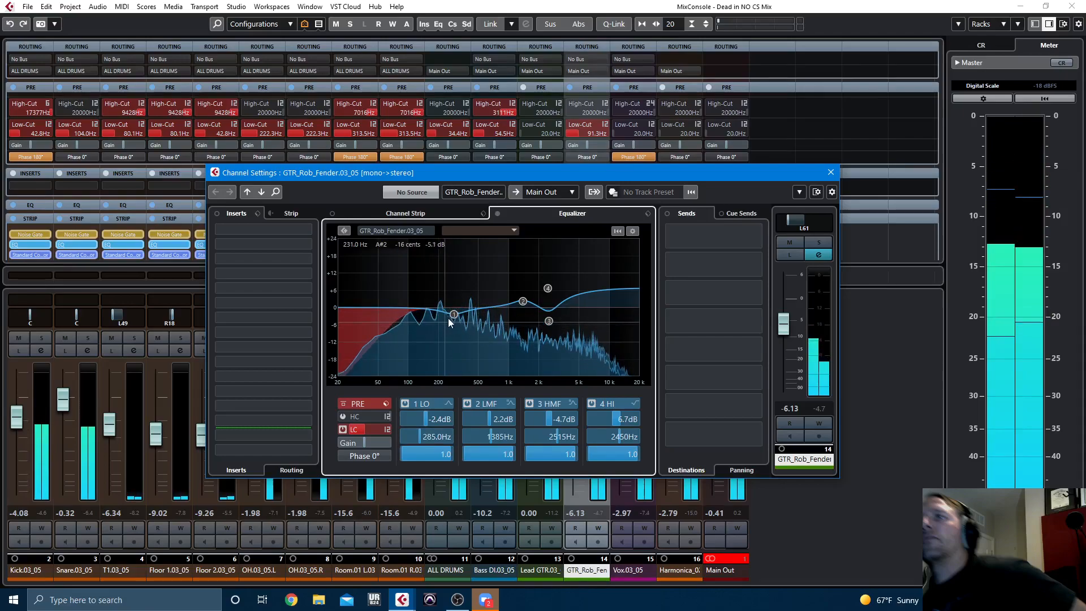
drag(454, 315, 457, 317)
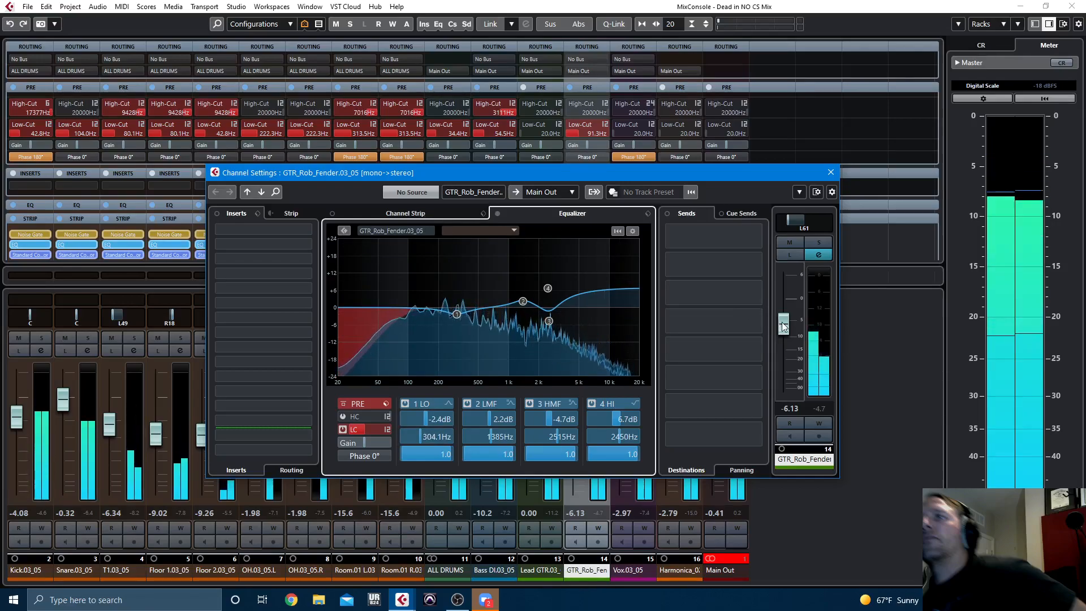
drag(783, 323, 782, 320)
Step: Load the standard Compressor on GTR_Rob_Fender with 2.32:1 ratio, 6.5 ms attack, 178 ms release and 61% analysis, and close the channel settings
click(406, 215)
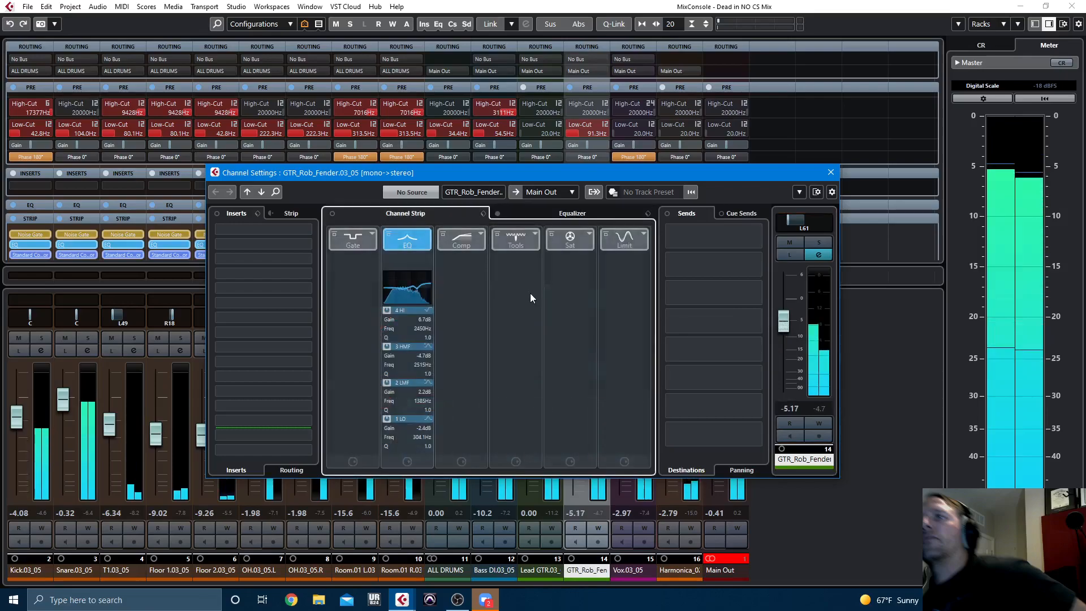
click(459, 241)
click(462, 260)
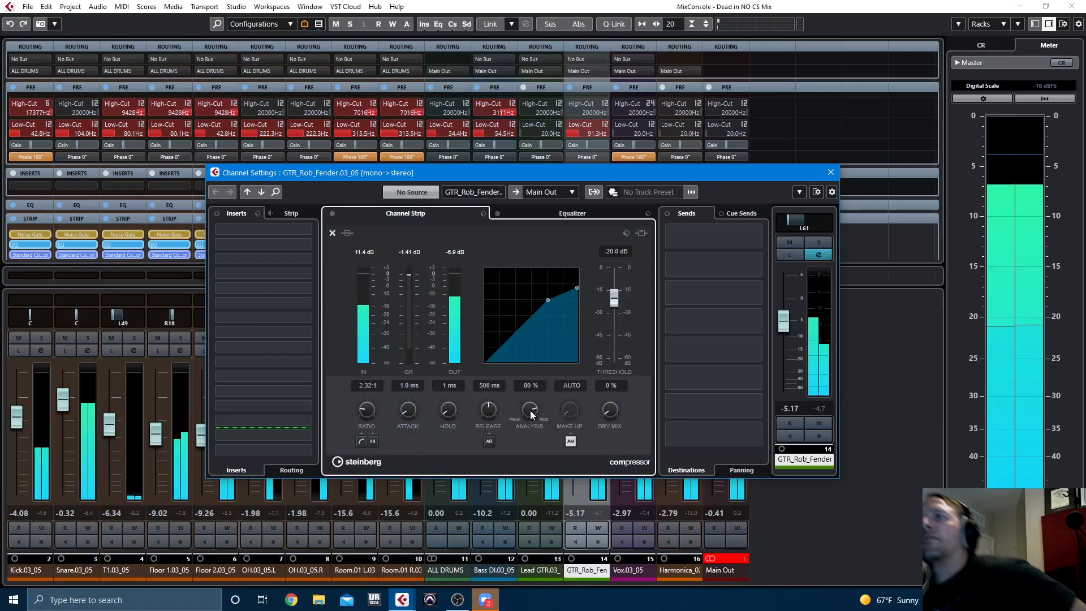
drag(529, 426, 479, 433)
drag(416, 415, 426, 324)
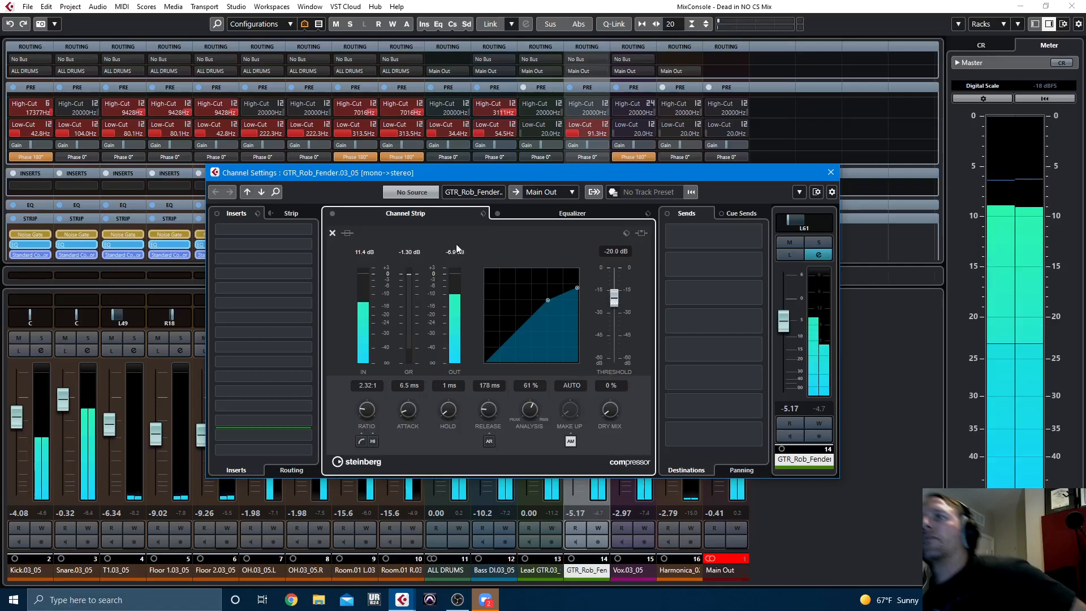
click(332, 233)
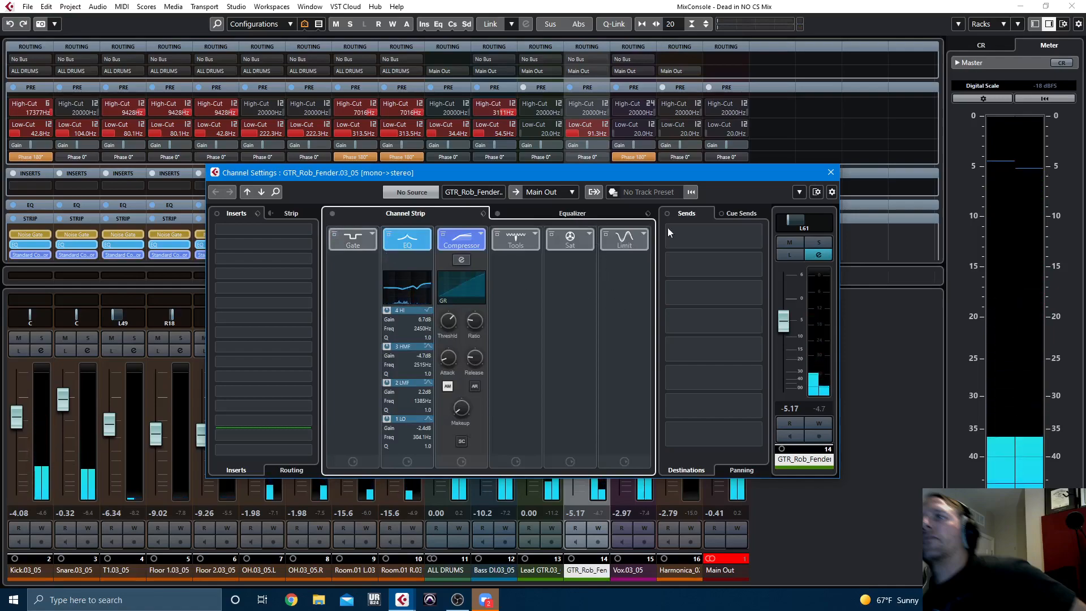
click(828, 174)
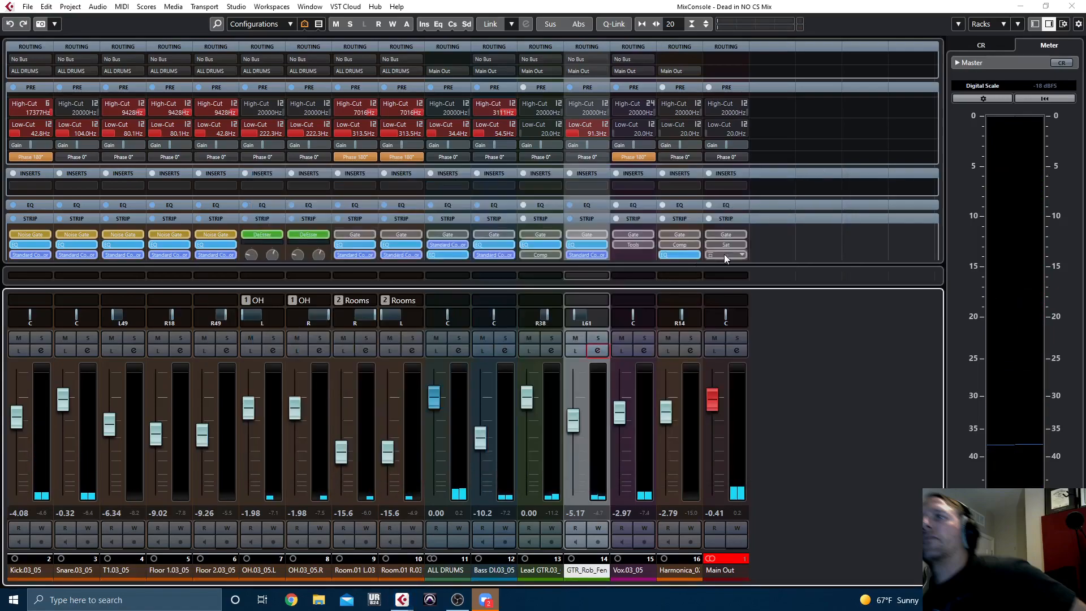
Step: Solo GTR_Rob_Fender, compare its sound with the EQ and channel strip bypassed and active, and return to the project window
click(598, 338)
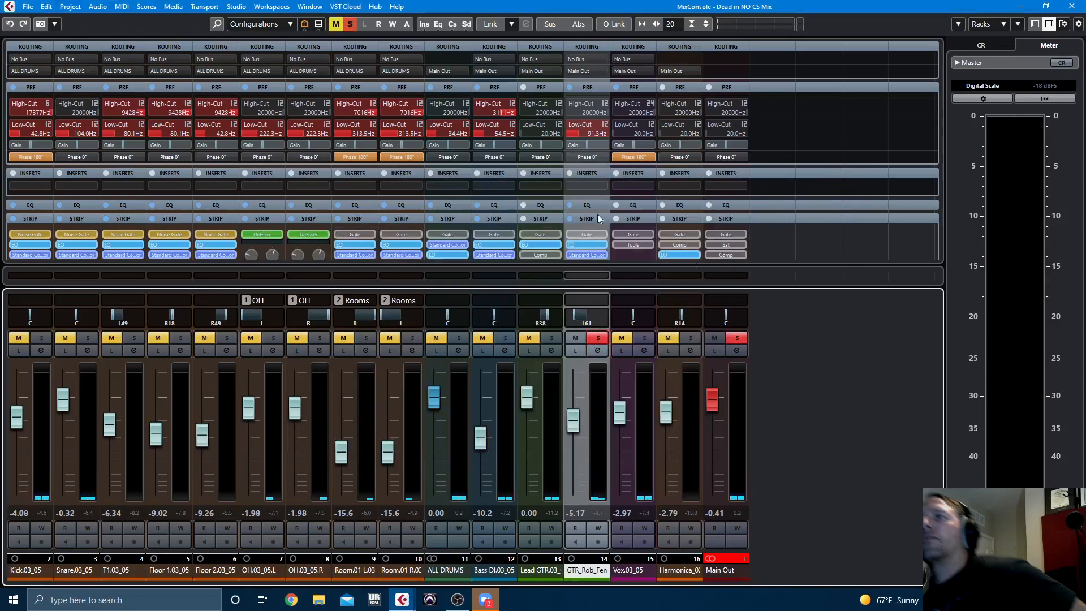
click(571, 205)
click(570, 219)
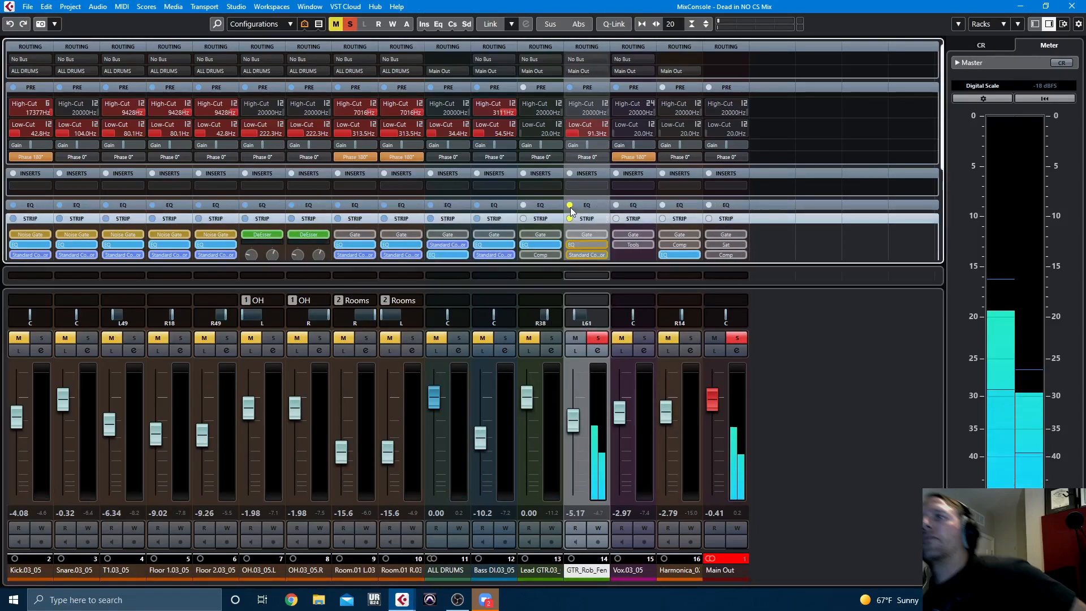
click(570, 206)
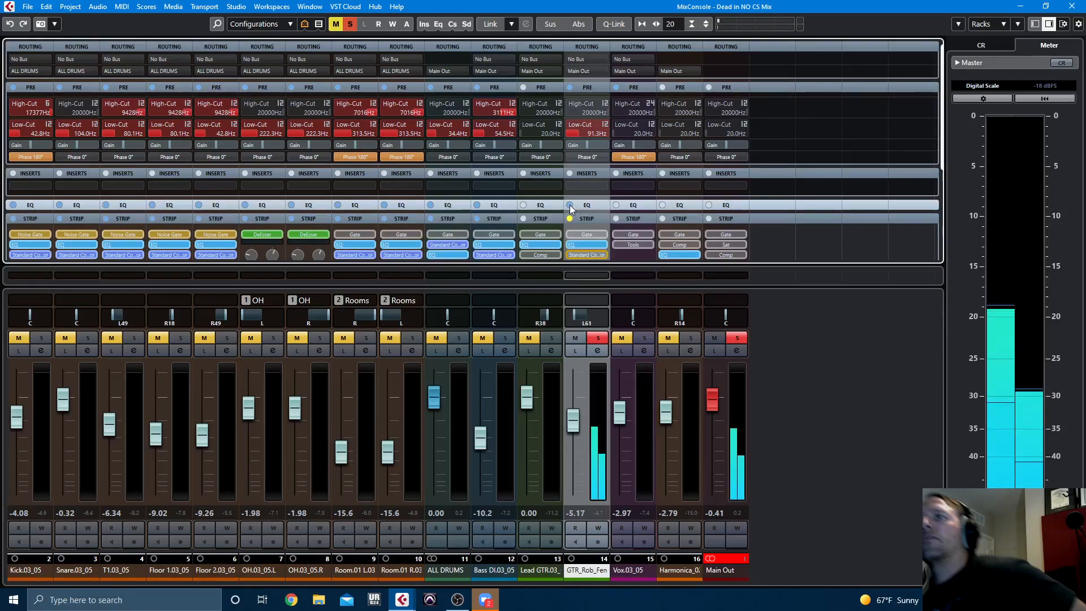
click(569, 205)
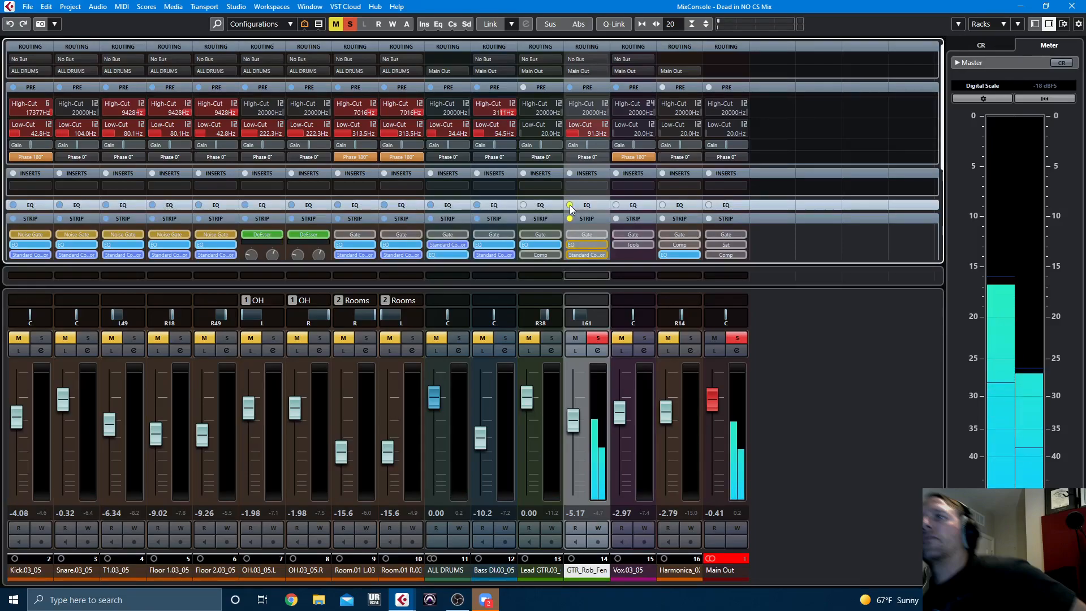
click(569, 204)
click(569, 205)
click(569, 205)
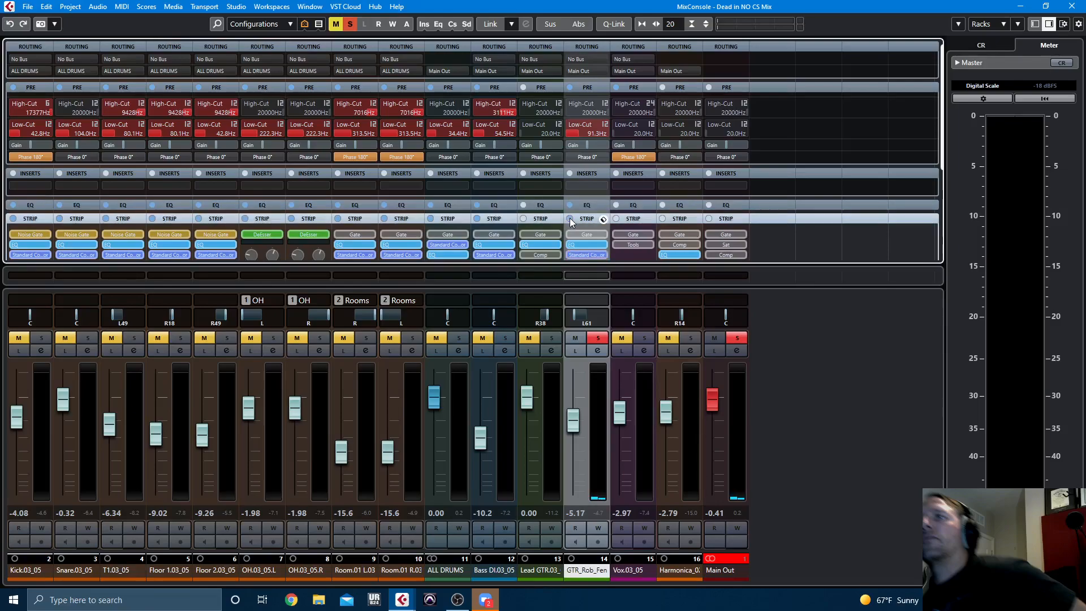
key(F3)
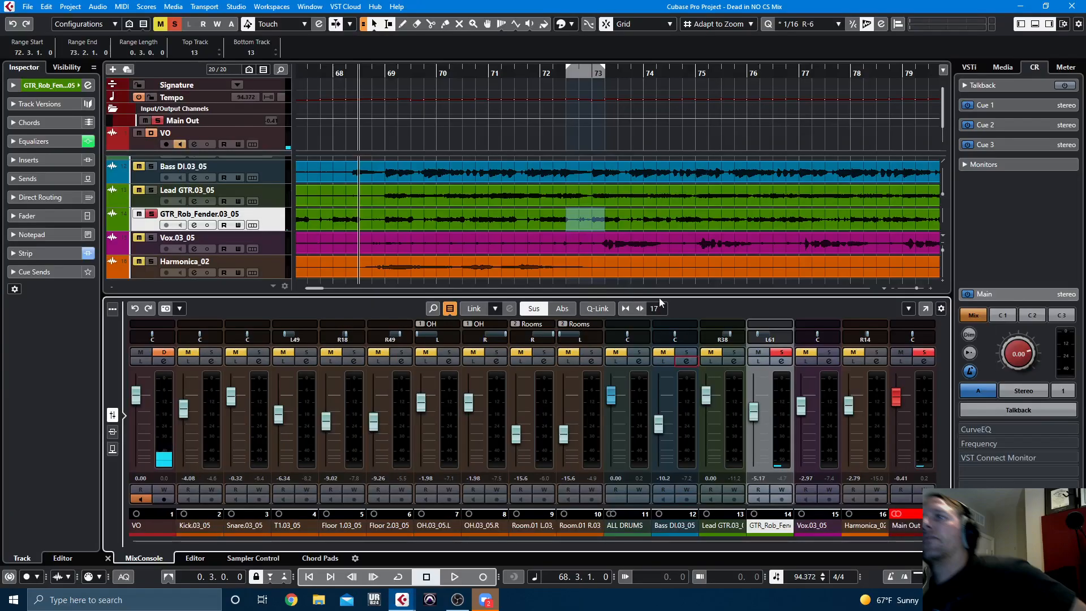
click(487, 601)
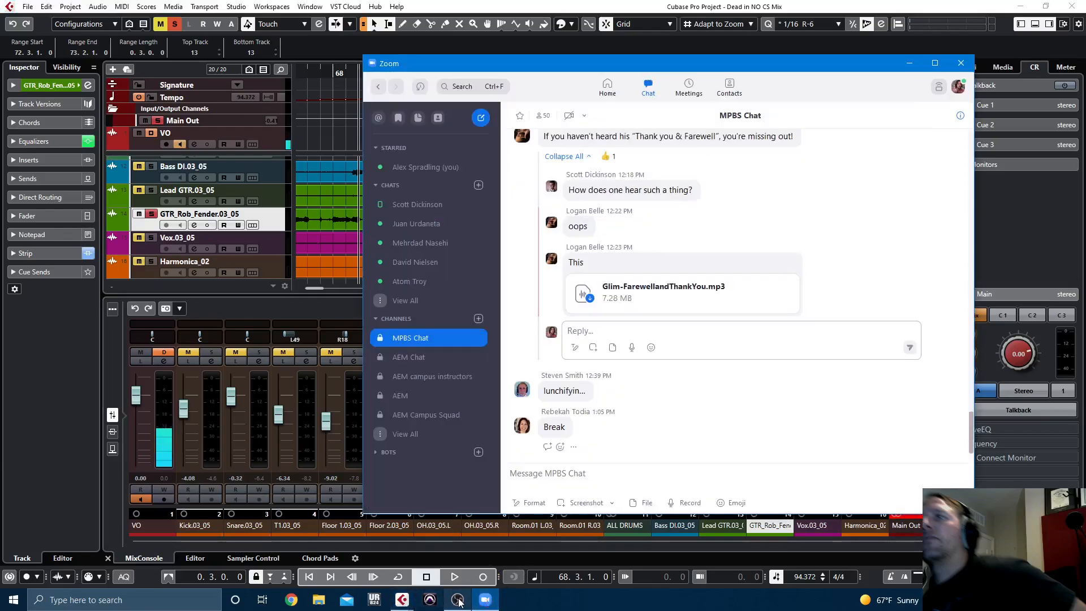
click(457, 601)
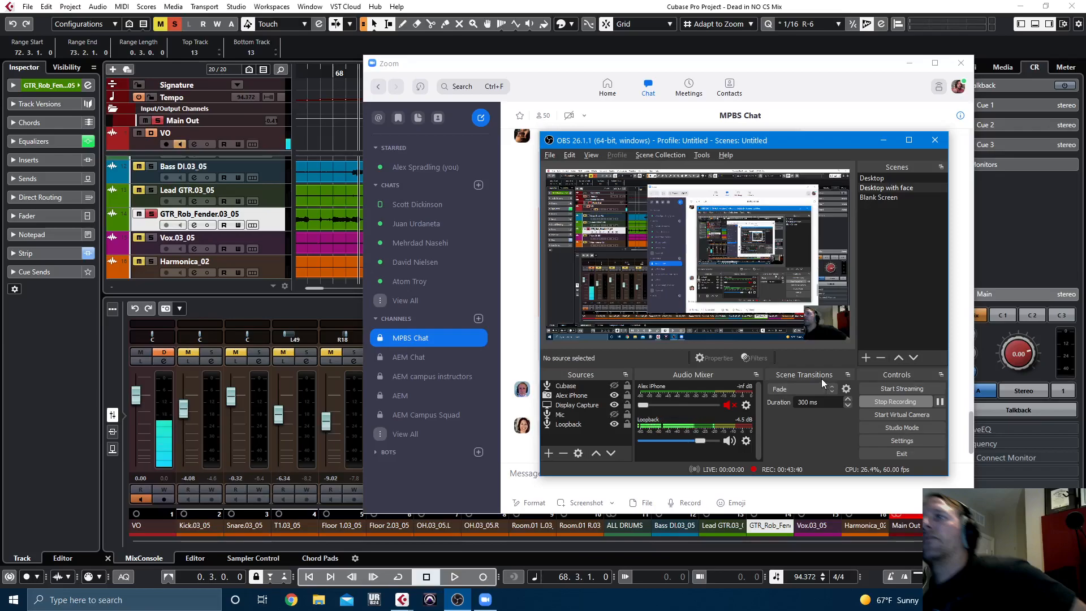
click(940, 402)
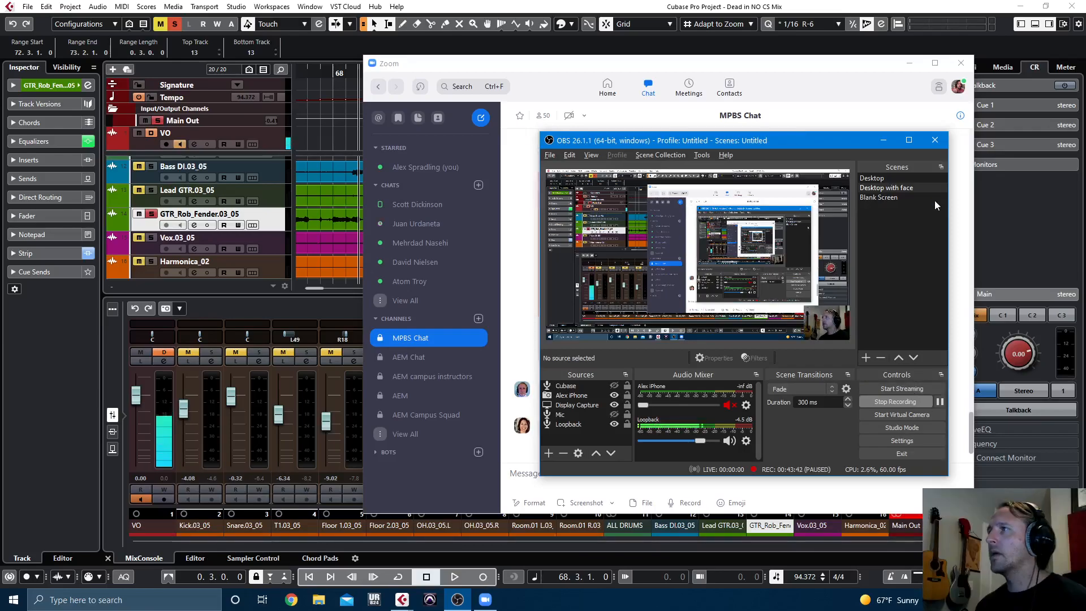
click(882, 141)
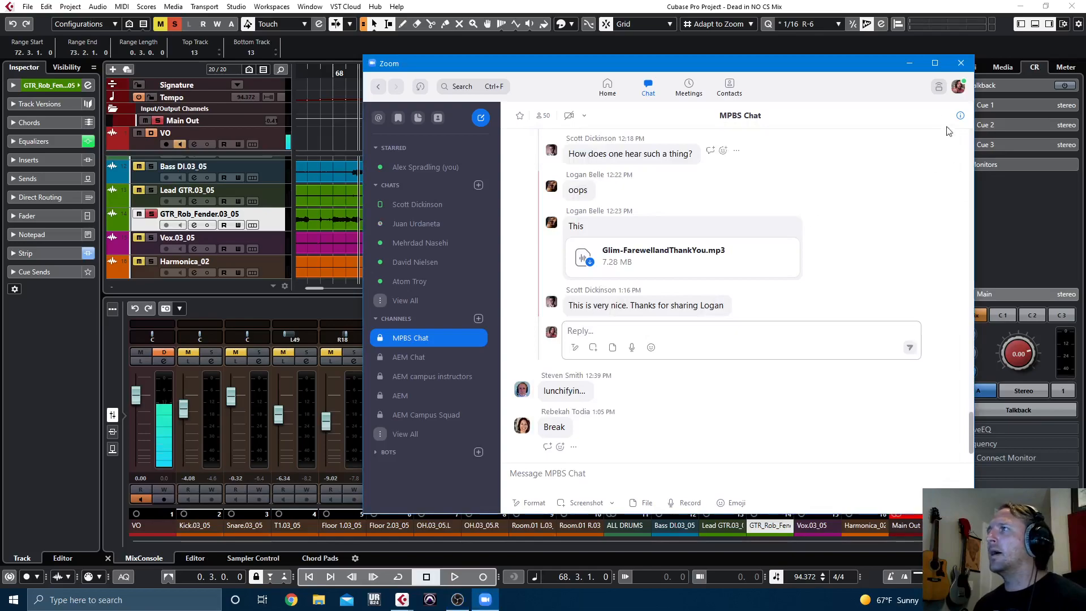
click(909, 64)
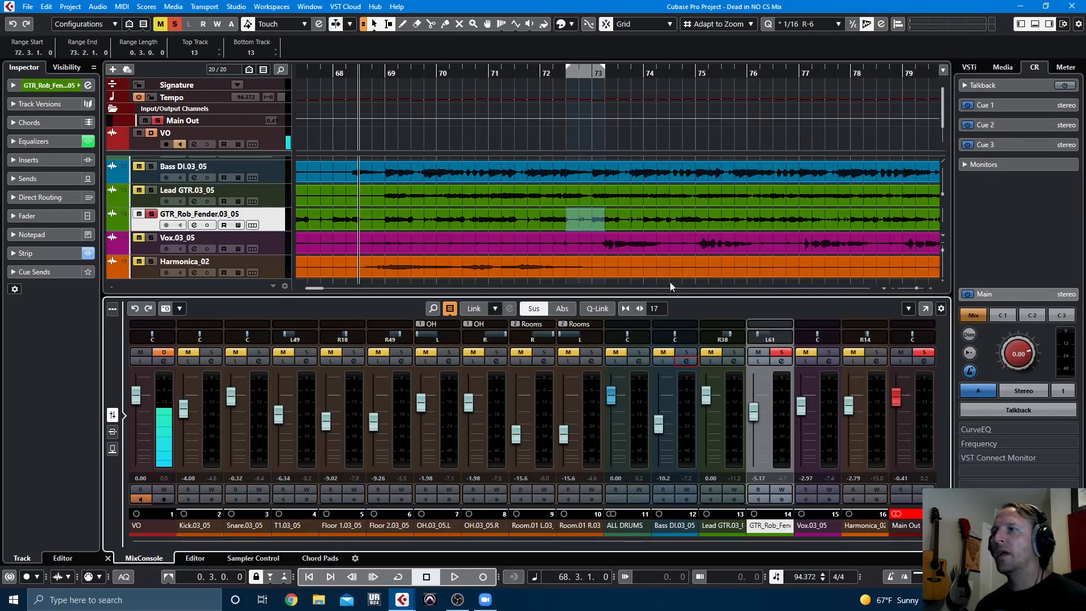
Step: Set GTR_Rob_Fender's high-mid EQ band to -2.0 dB at 2482 Hz with a Q of 2.0
click(781, 362)
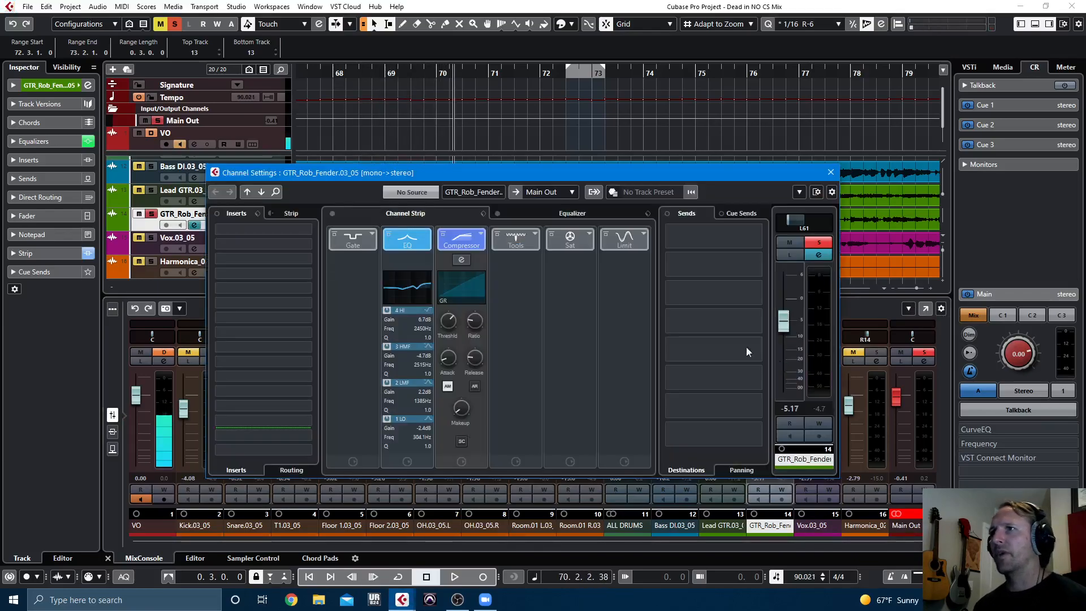
click(572, 213)
mouse_move(550, 322)
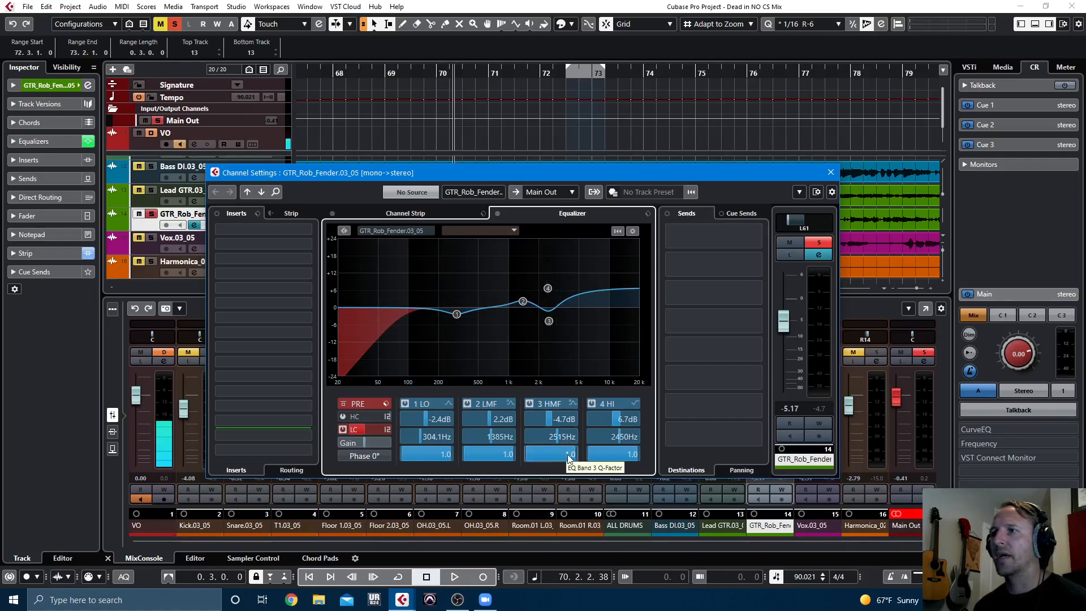
scroll(560, 455, up, 5)
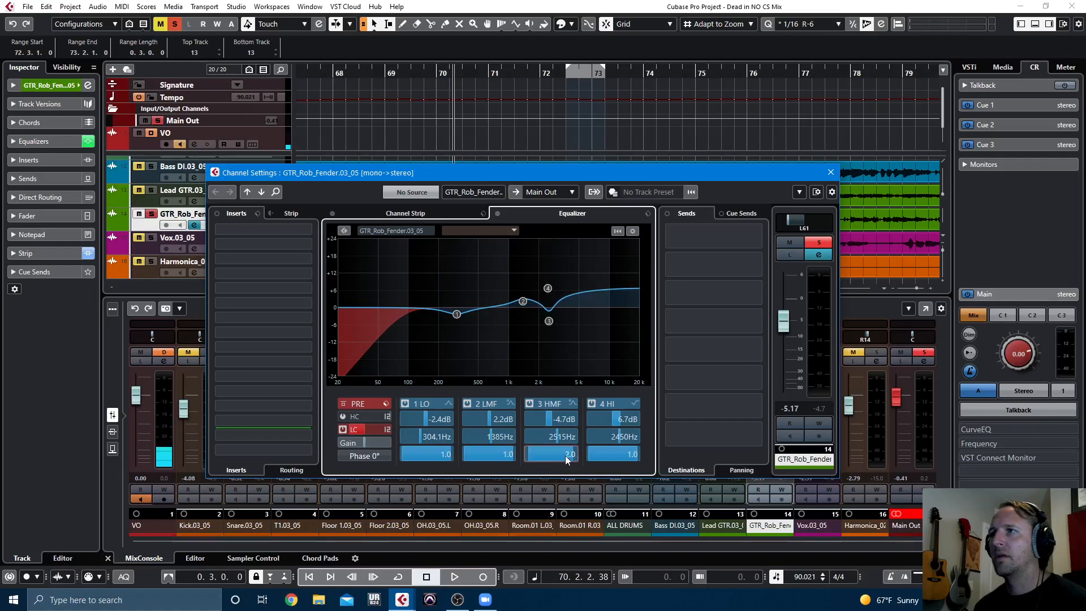
key(space)
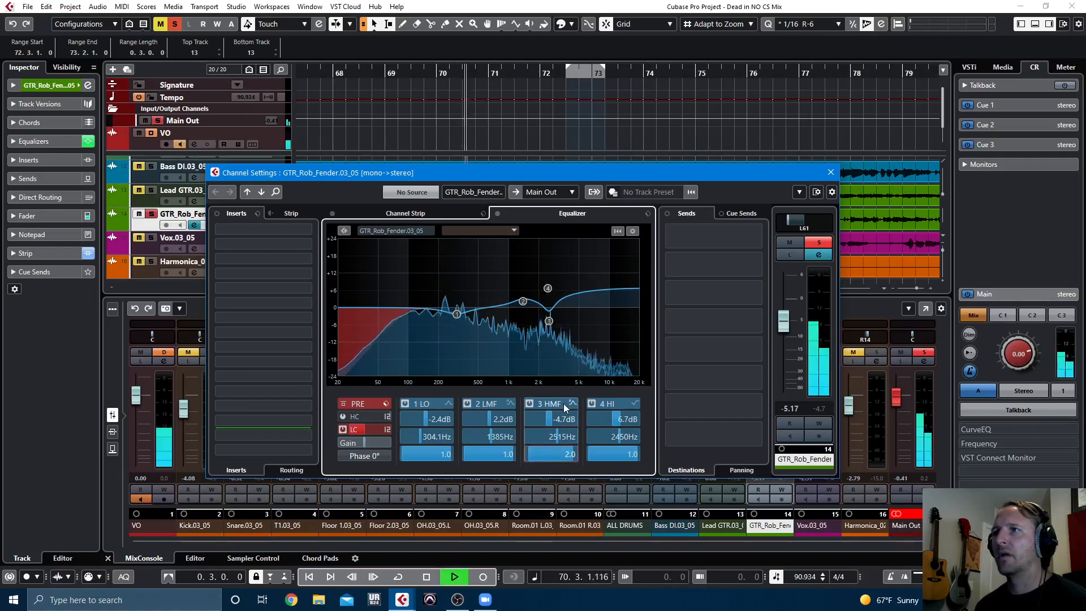
drag(548, 321, 549, 313)
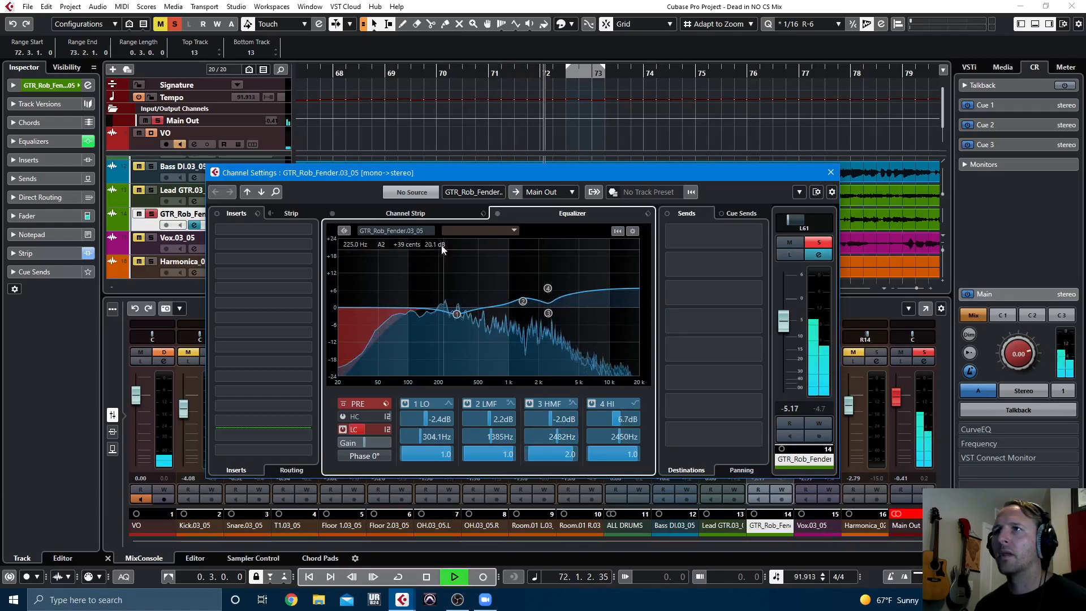
Step: Compare GTR_Rob_Fender's sound with its equalizer bypassed and active during playback
click(497, 214)
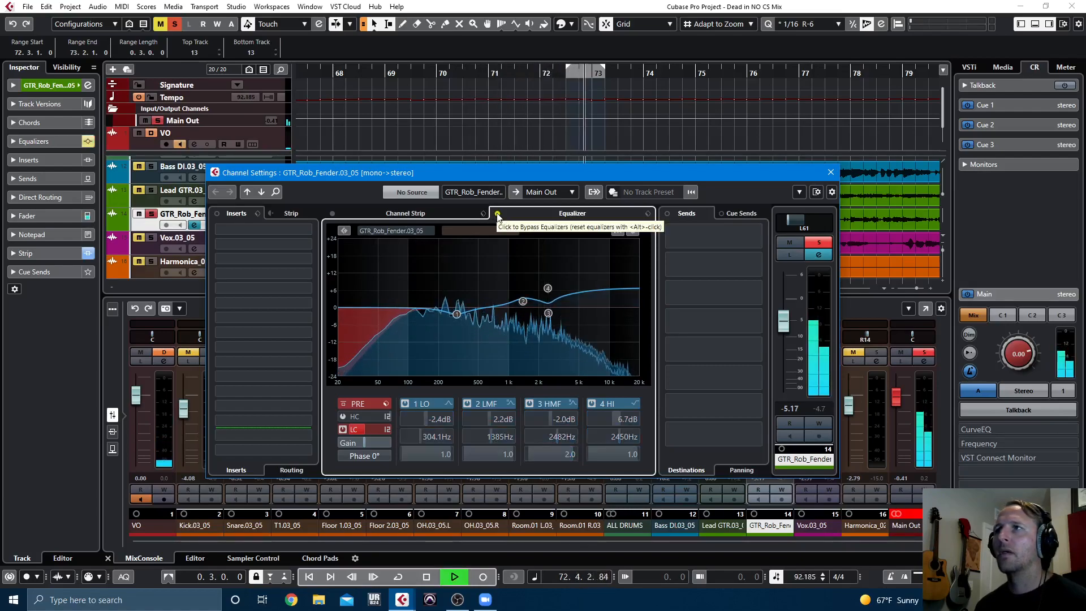
click(498, 213)
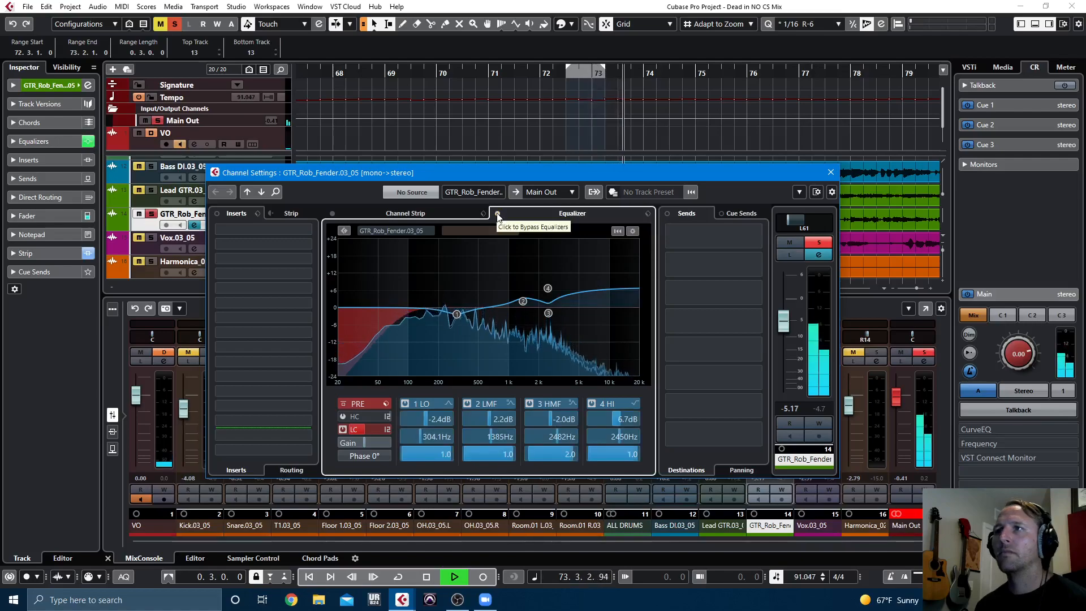
click(497, 213)
click(497, 214)
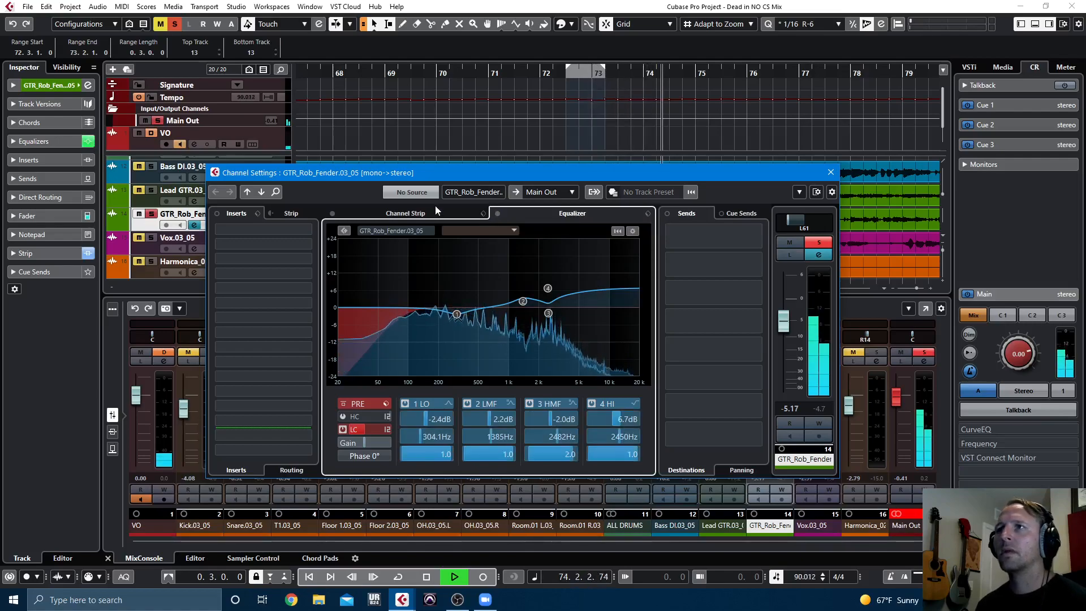
Step: Load Magneto II saturation in GTR_Rob_Fender's channel strip and stop playback
click(431, 218)
click(583, 247)
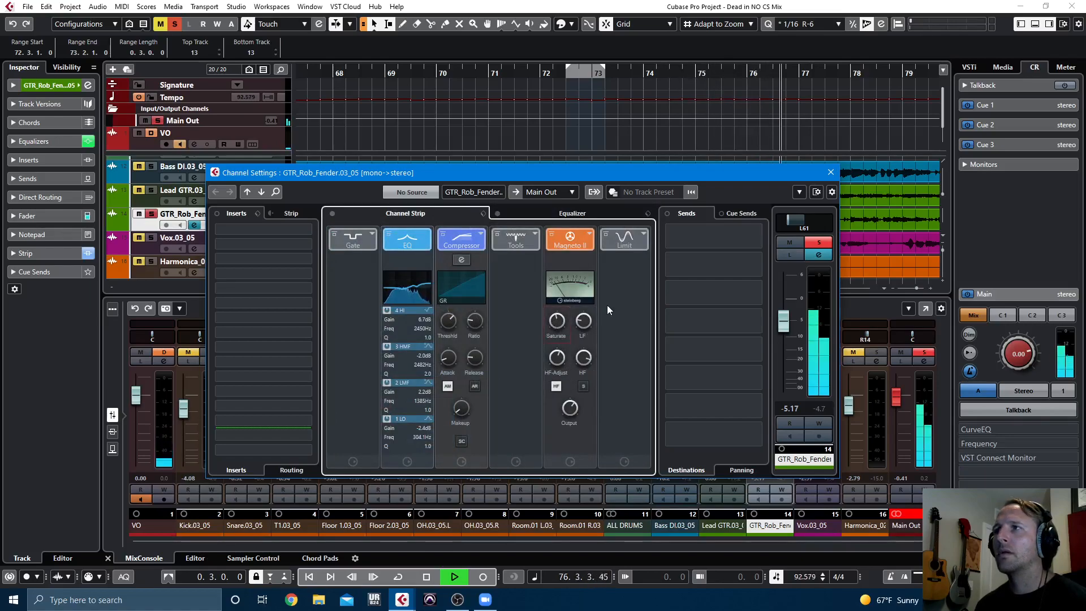
key(space)
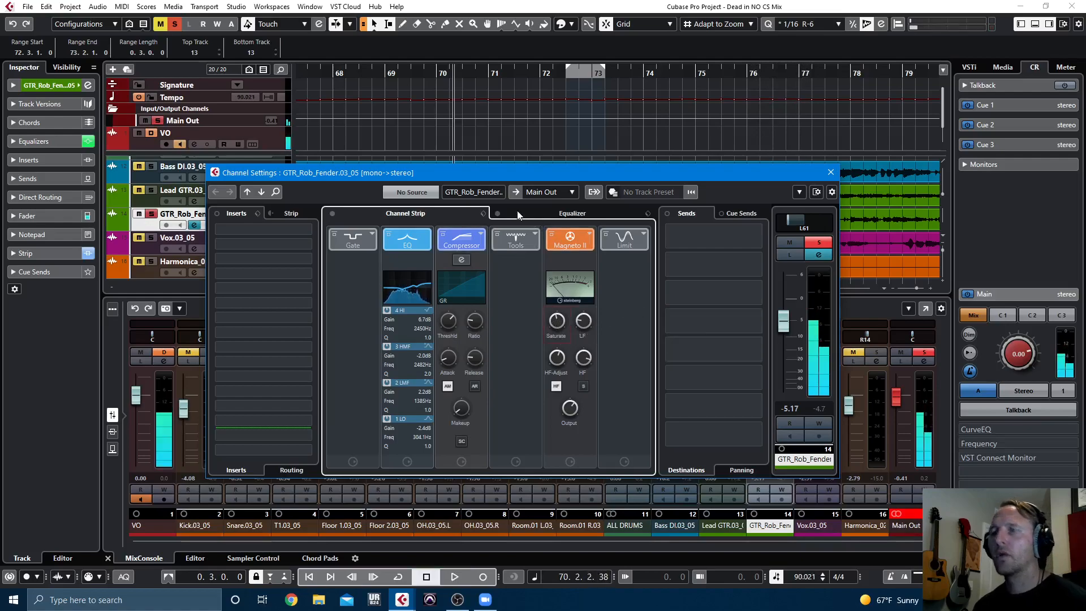
Step: Unsolo GTR_Rob_Fender, close its channel settings, and lower its fader to -5.90 dB while the full mix plays
click(821, 244)
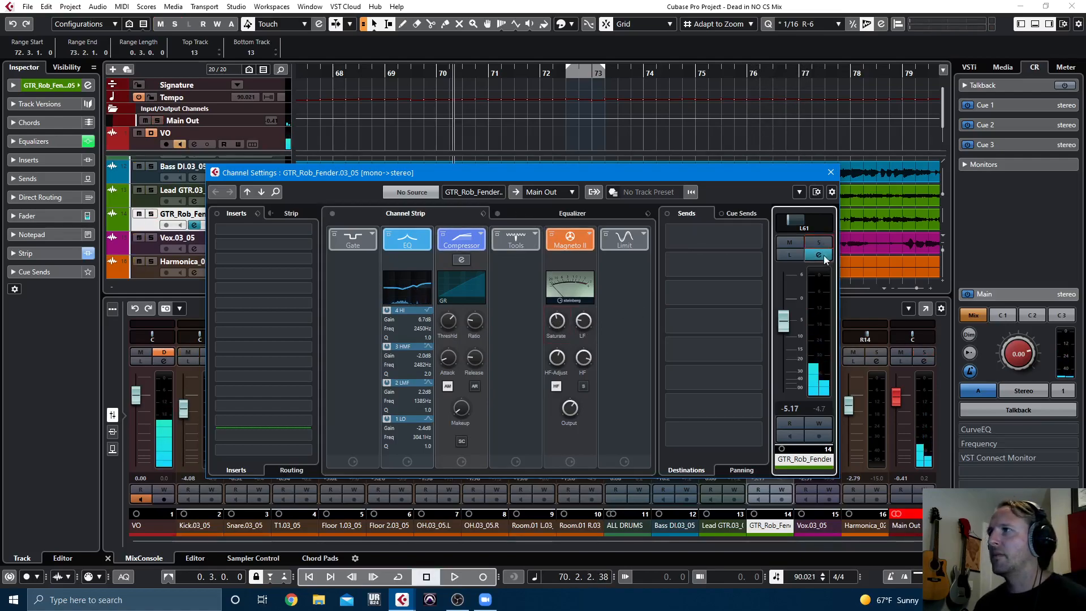
click(819, 256)
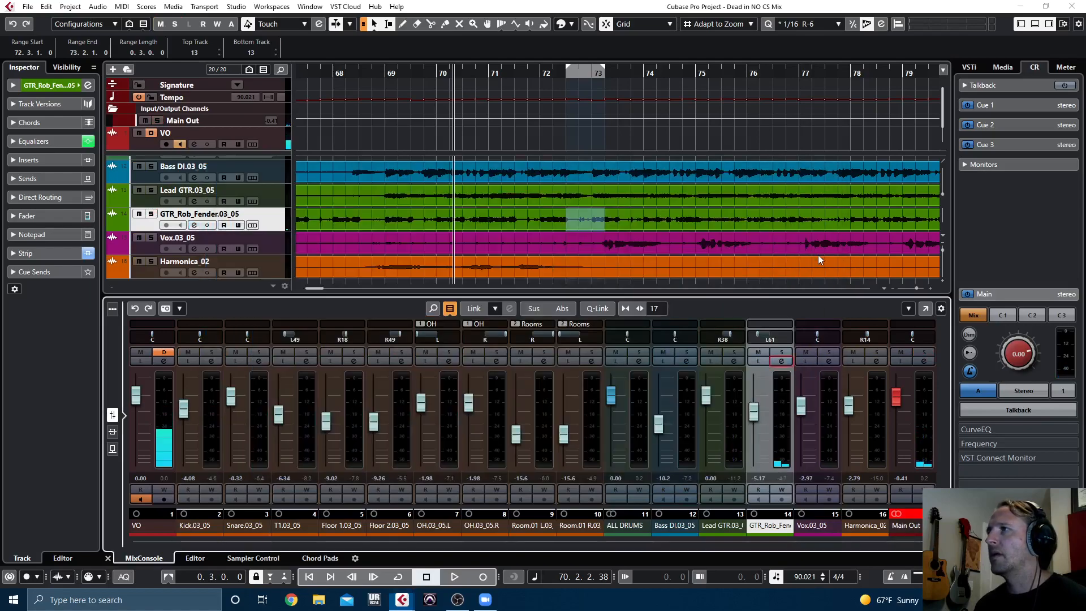
key(space)
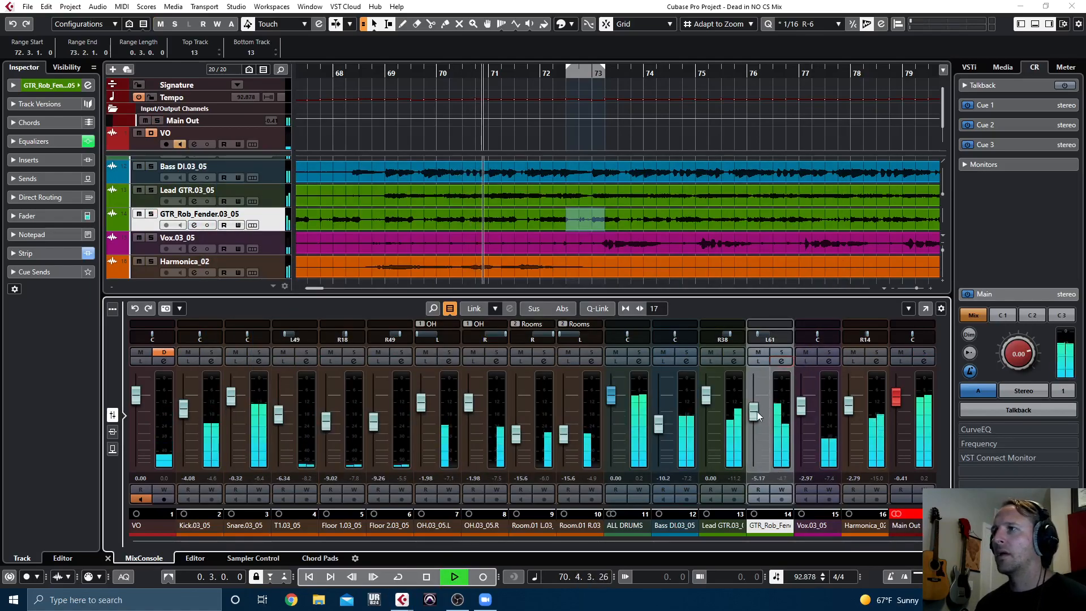
drag(752, 412, 752, 413)
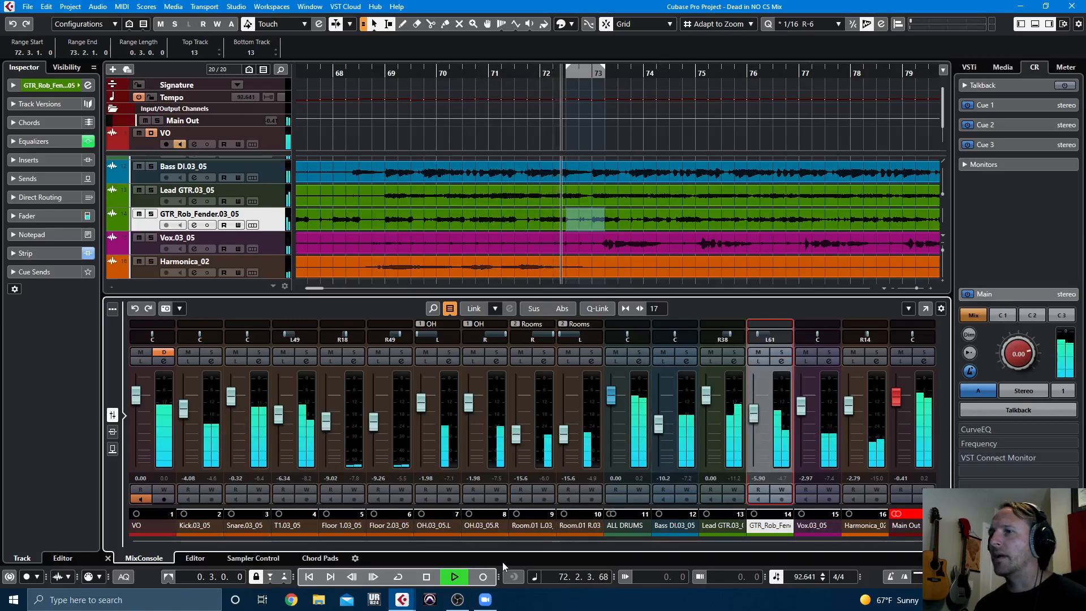
Step: Close the Zoom window running in the background
right_click(486, 599)
click(482, 581)
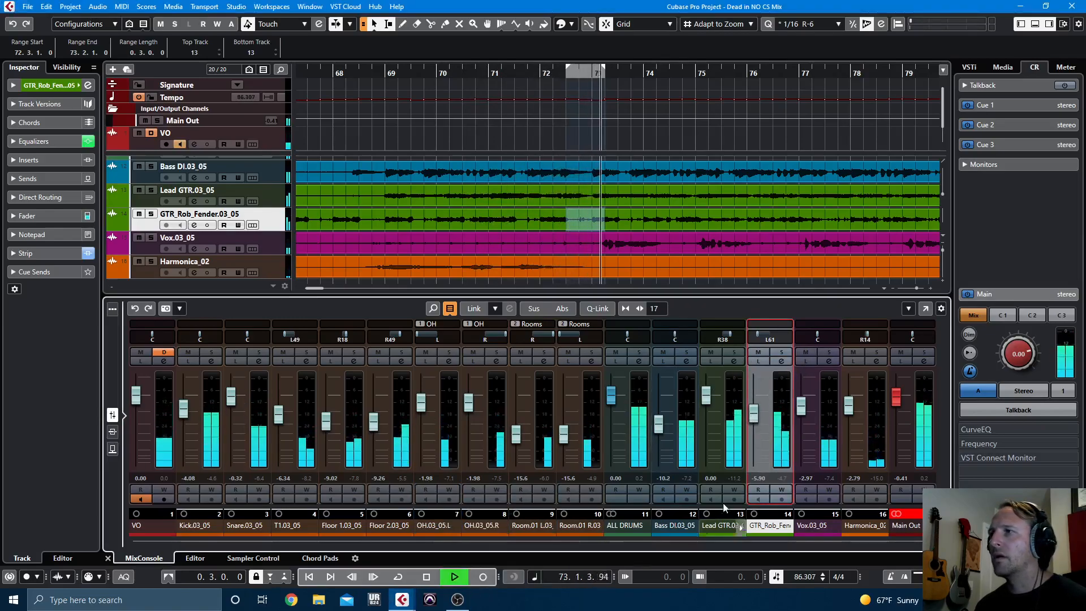
Step: Solo Lead GTR, enable its low cut, and boost its high EQ band 15.3 dB at 7665 Hz
click(734, 353)
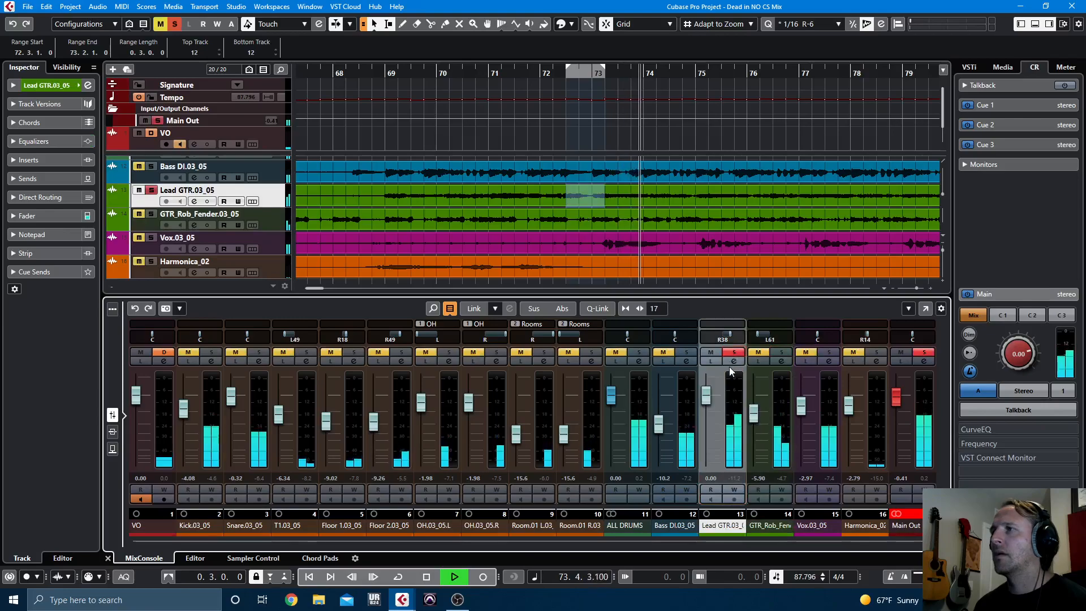
click(733, 361)
click(585, 216)
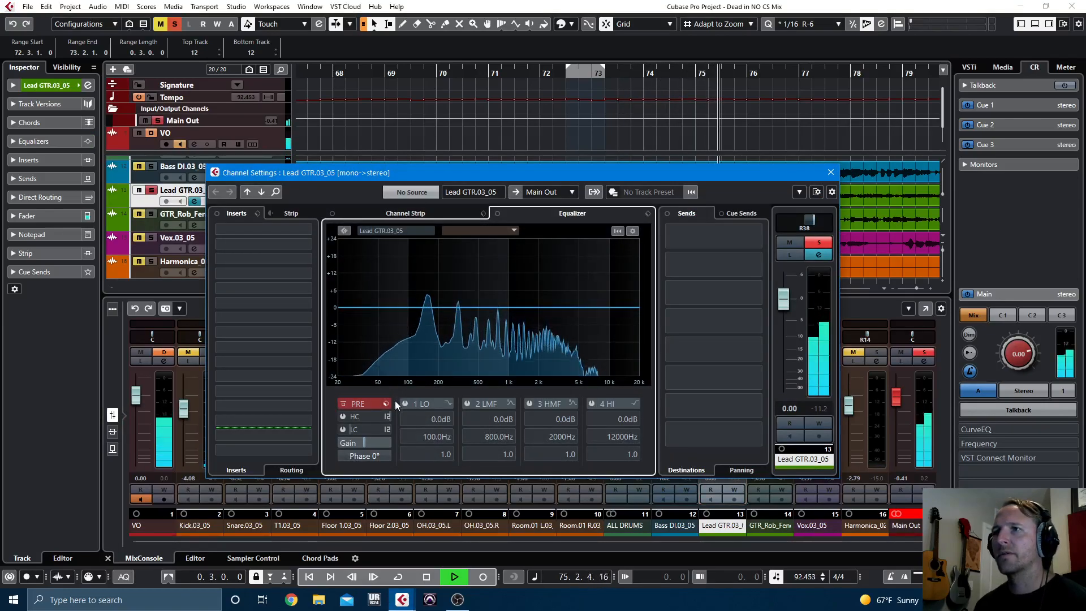
click(343, 429)
drag(365, 428, 384, 426)
drag(557, 307, 597, 264)
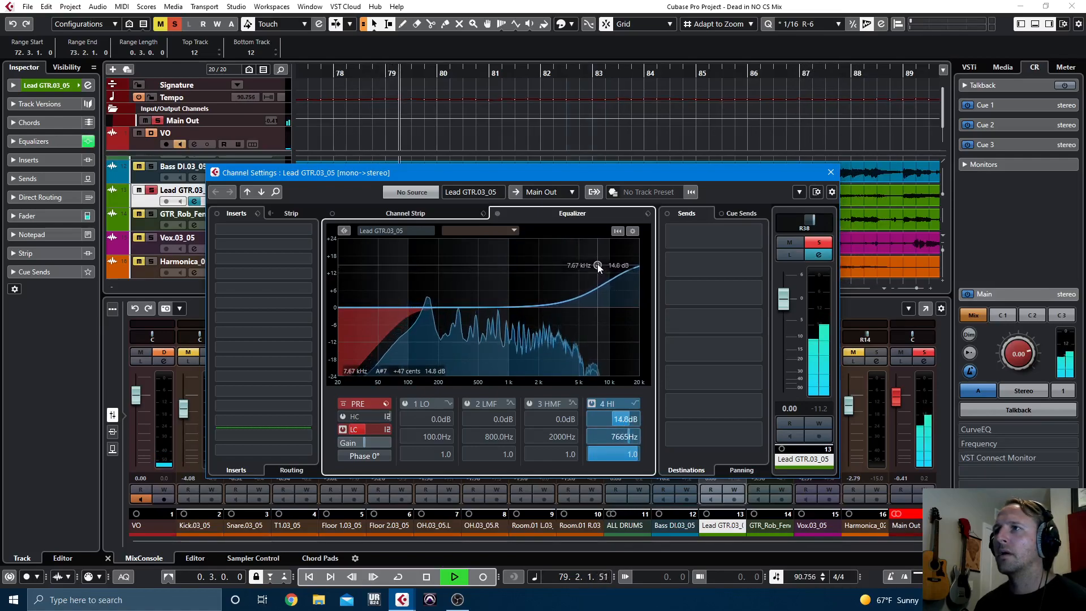
Step: Set Lead GTR's EQ to 3.0 dB at 1403 Hz, -2.8 dB at 250.4 Hz and 2.0 dB at 131.0 Hz, comparing against bypass
click(521, 300)
drag(522, 300, 451, 319)
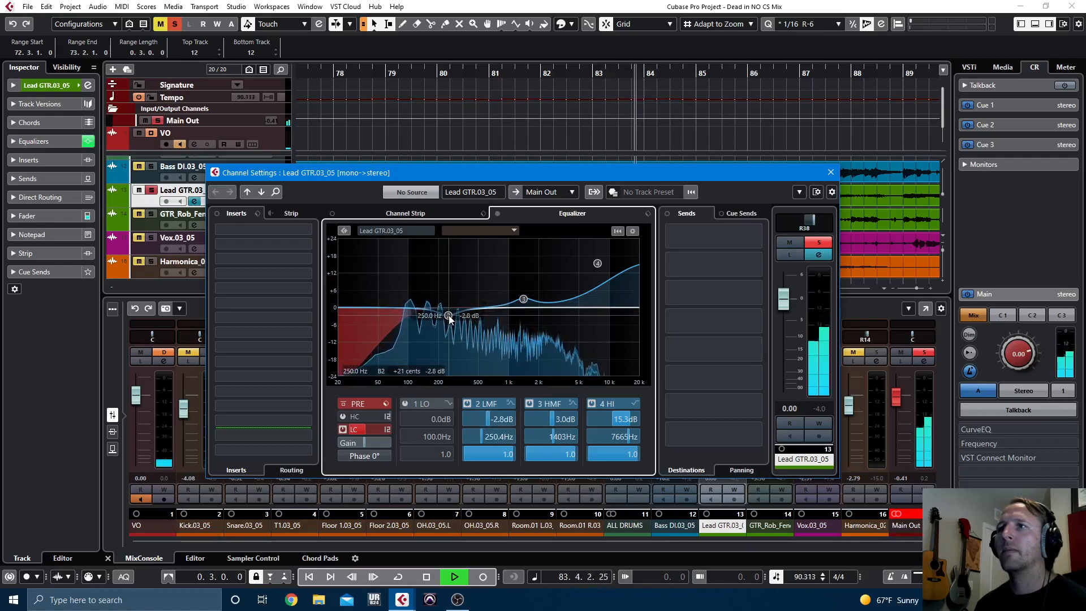
click(498, 215)
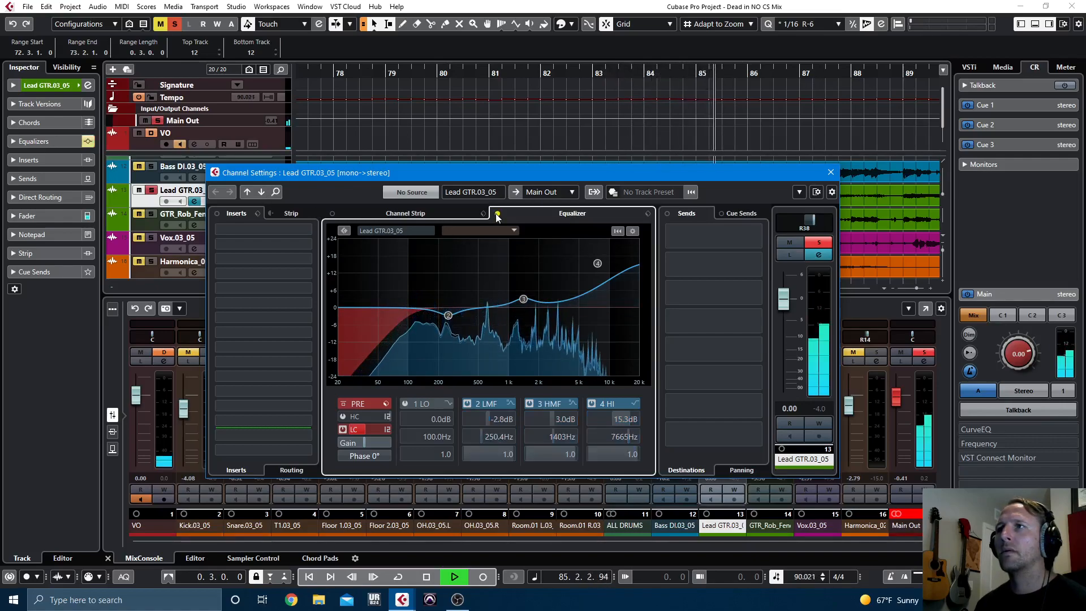
click(497, 215)
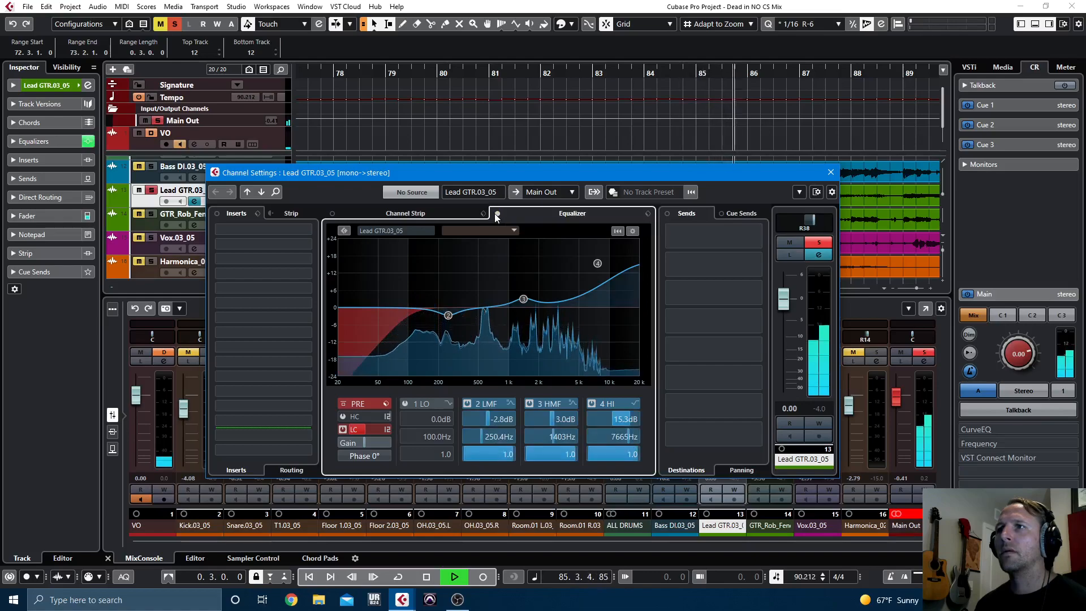
click(420, 302)
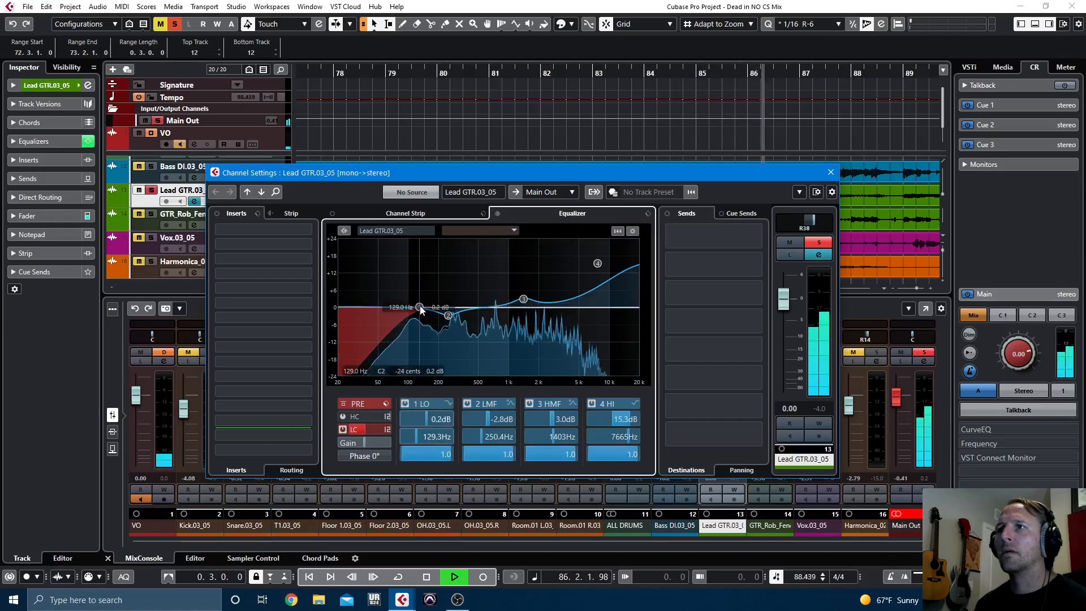
click(497, 214)
click(497, 214)
Step: Load the Compressor on Lead GTR with 2.17:1 ratio, 7.5 ms attack, 158 ms release, 75% analysis, -24.9 dB threshold and 3.2 dB manual make-up
click(420, 215)
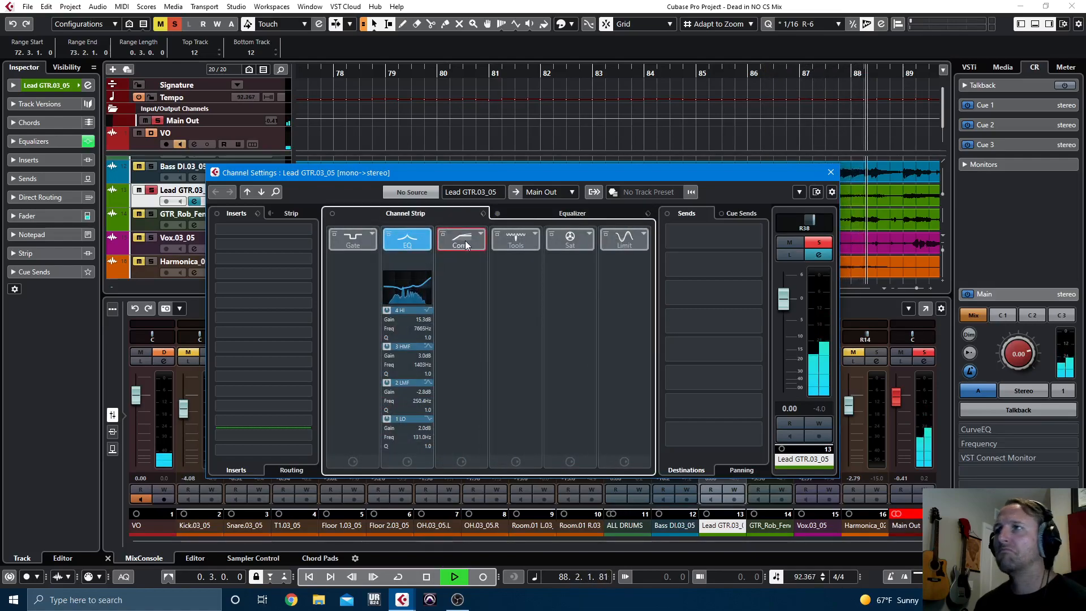
click(464, 240)
click(462, 260)
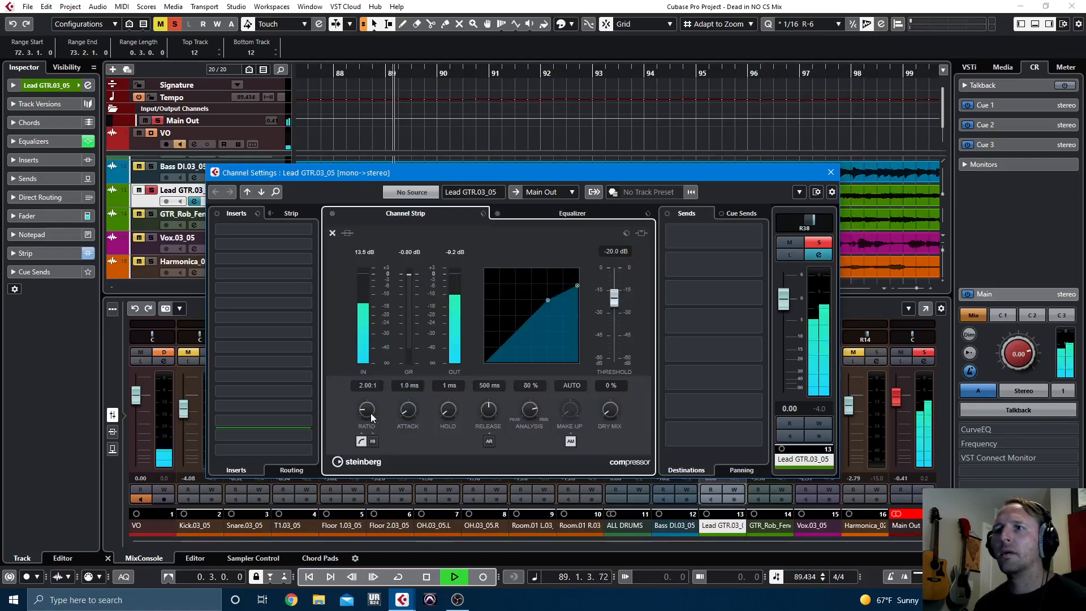
scroll(415, 403, up, 3)
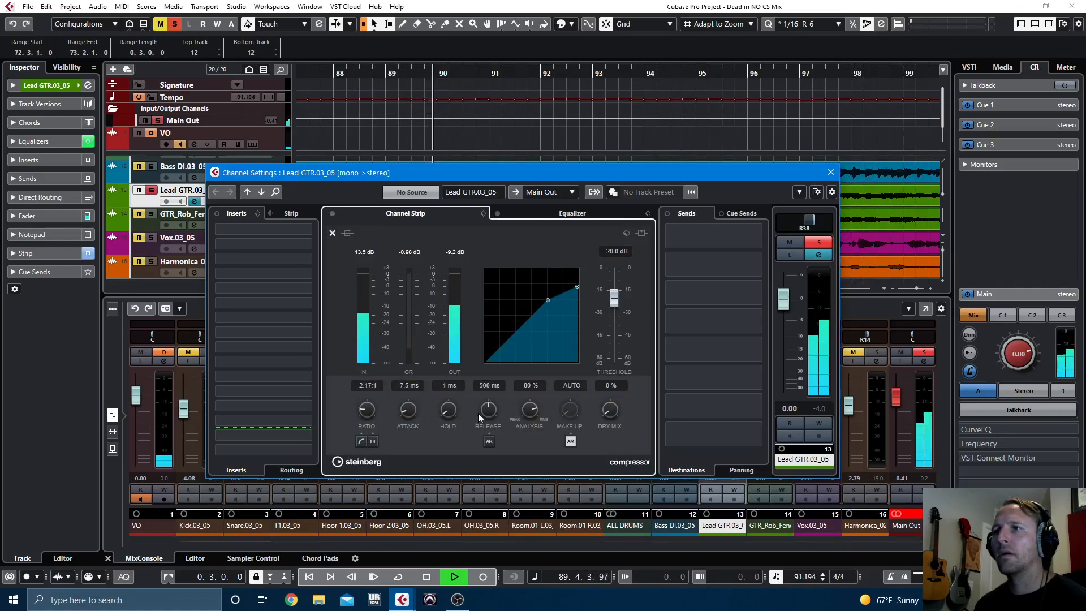
scroll(488, 411, down, 2)
scroll(532, 411, down, 1)
click(570, 441)
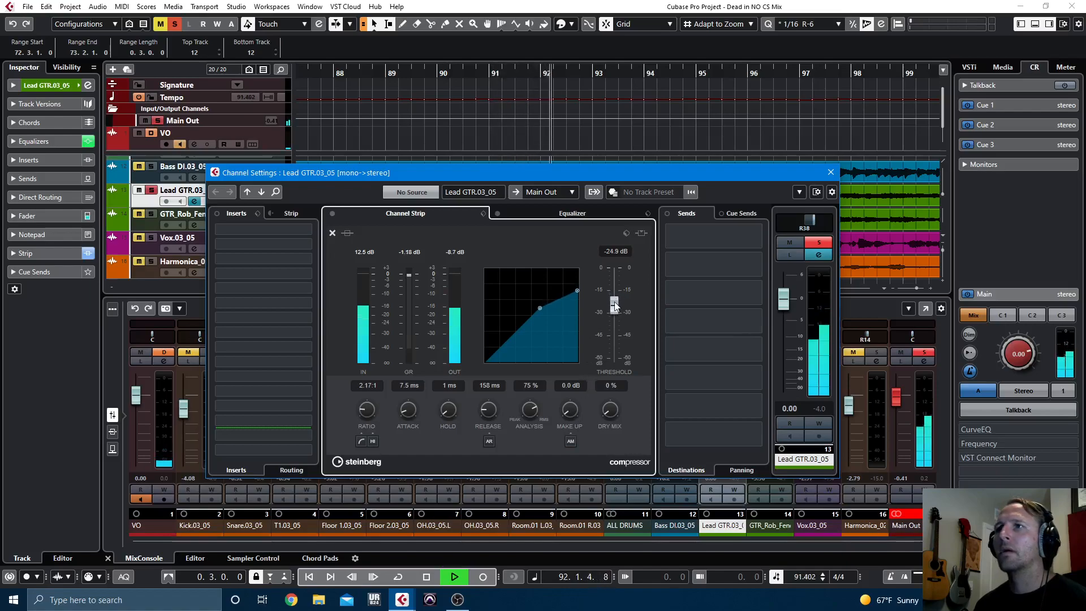
scroll(570, 422, up, 2)
drag(570, 415, 571, 408)
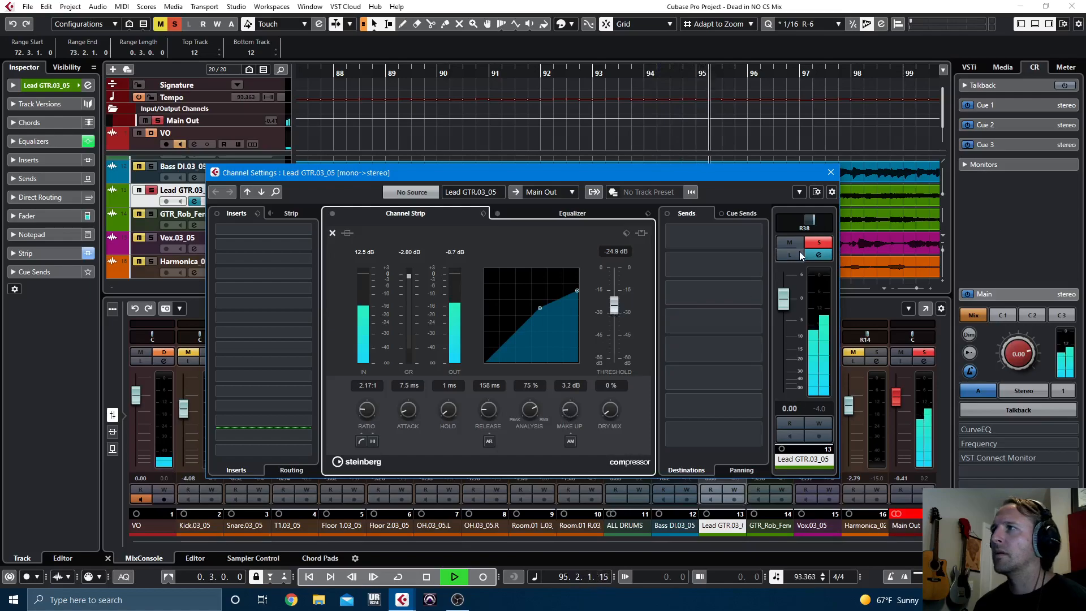
Step: Unsolo Lead GTR and compare it in the mix with EQ and compressor bypassed, leaving both active
click(815, 243)
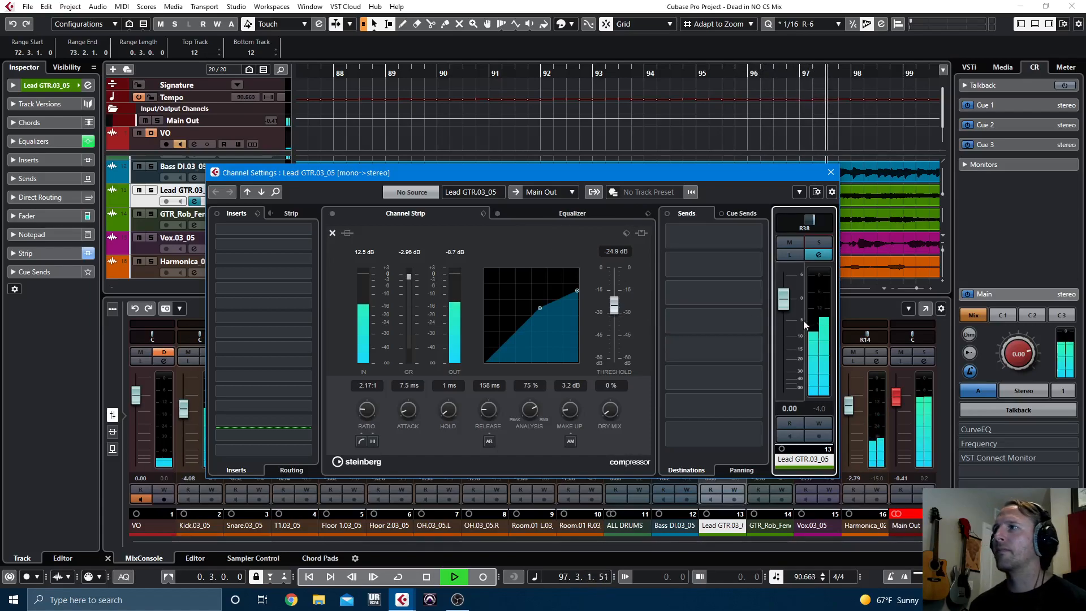
click(498, 213)
click(329, 213)
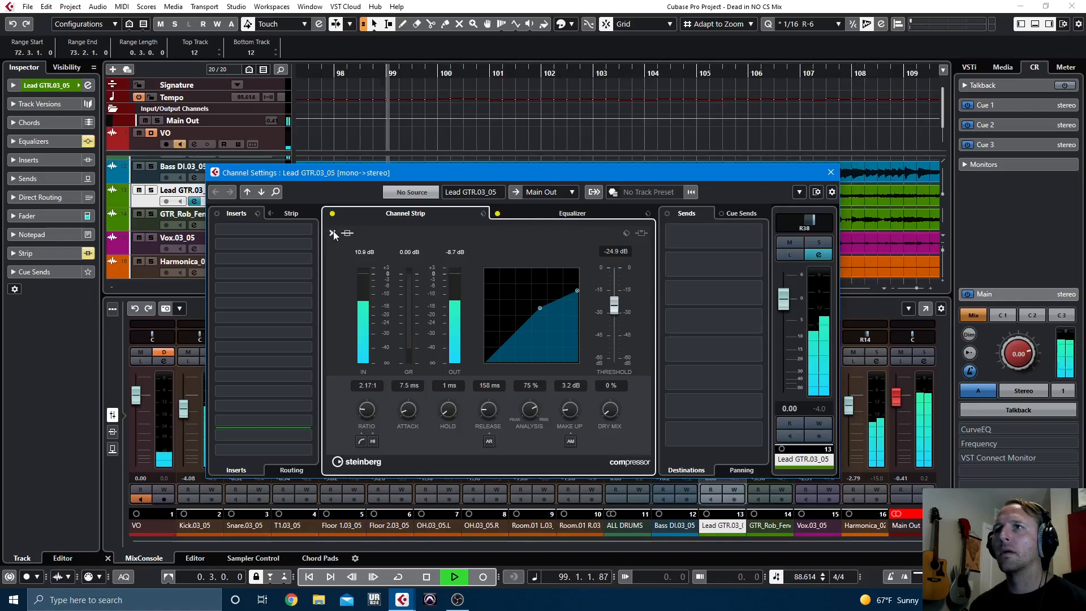
click(333, 232)
click(386, 233)
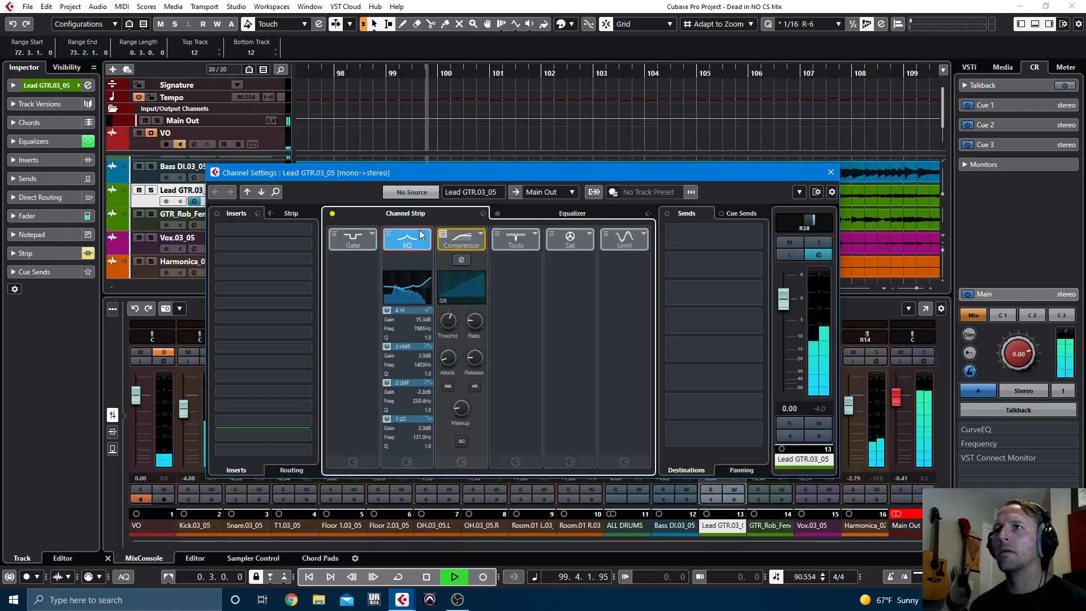
click(442, 234)
Step: Add Magneto II to Lead GTR with 44% saturation, and raise the compressor ratio to 2.35:1
click(572, 247)
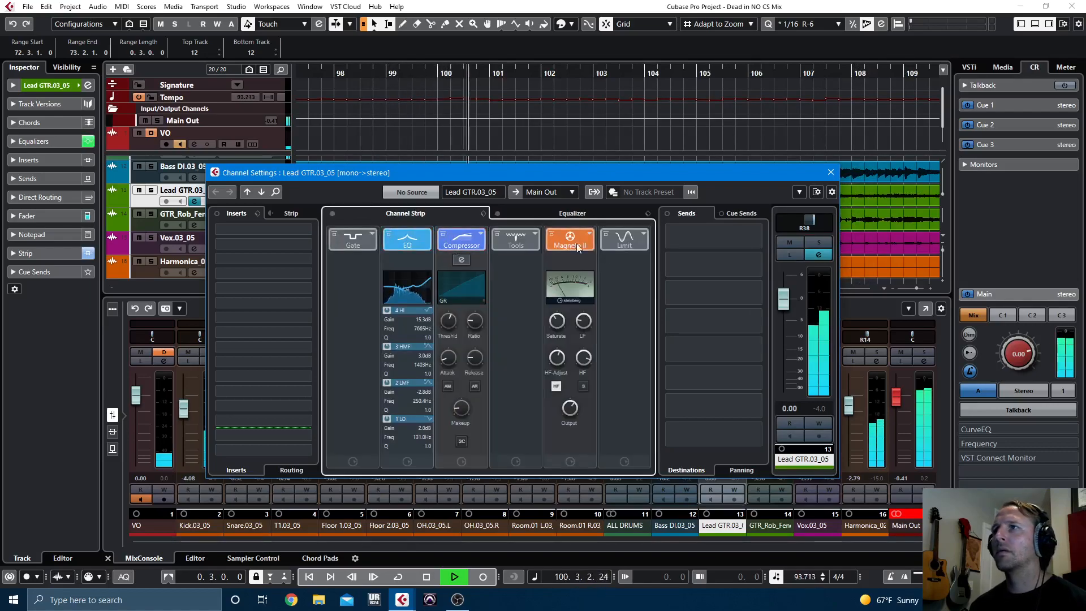
mouse_move(563, 316)
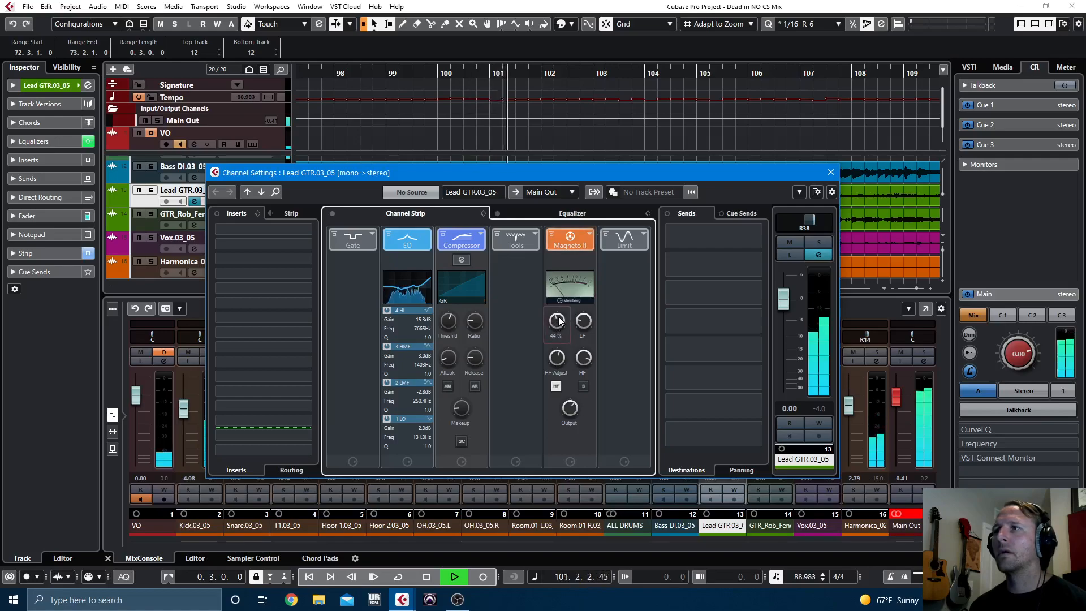
mouse_move(474, 323)
scroll(473, 323, up, 1)
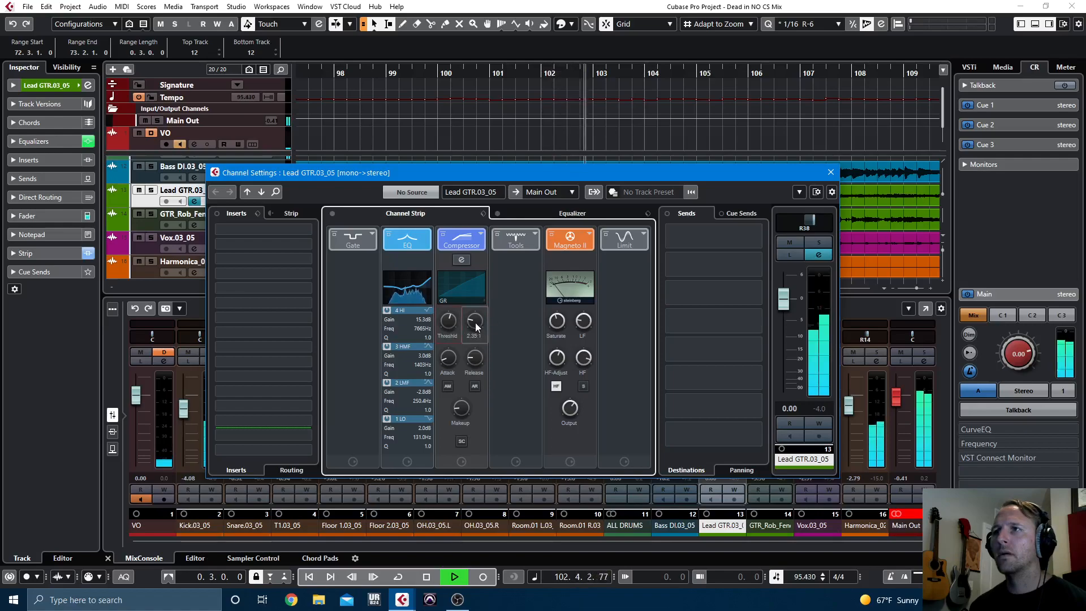
mouse_move(462, 411)
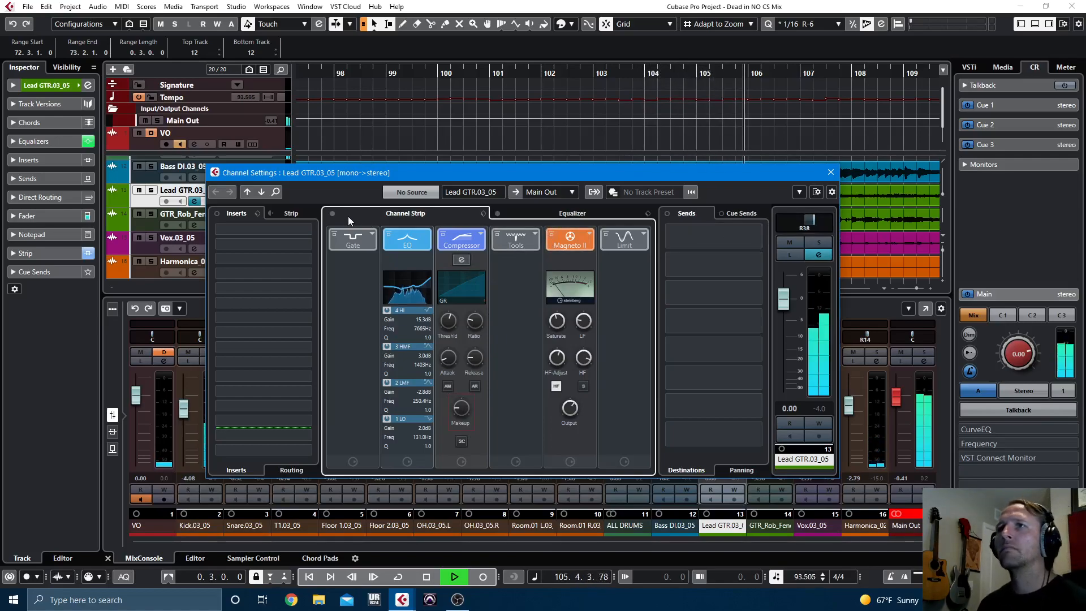
Step: Compare Lead GTR in the mix with its channel strip and EQ bypassed, leaving both active
click(332, 213)
click(497, 214)
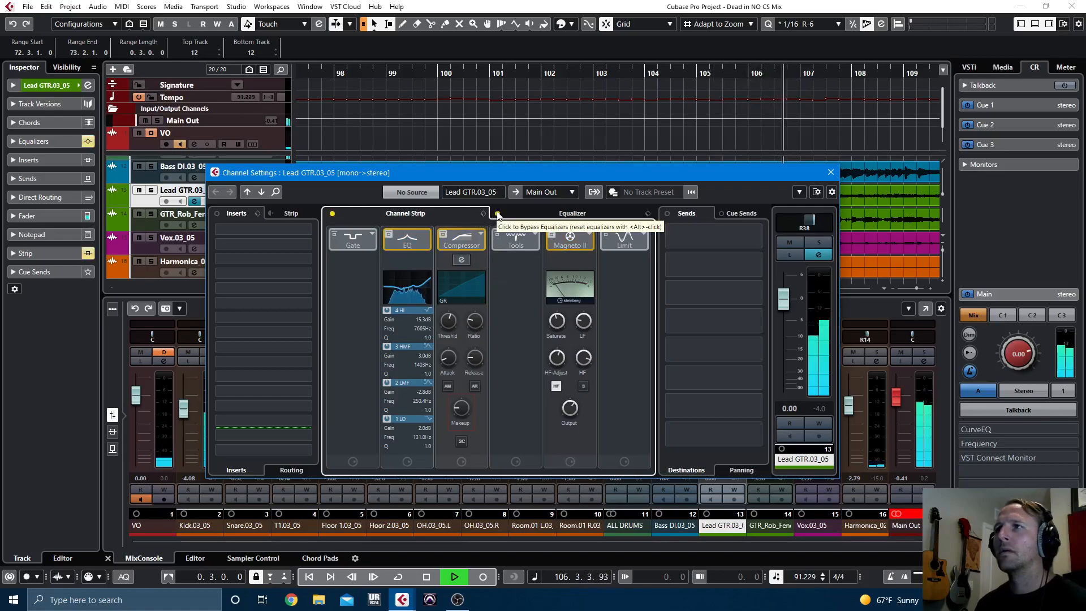
click(497, 213)
click(333, 213)
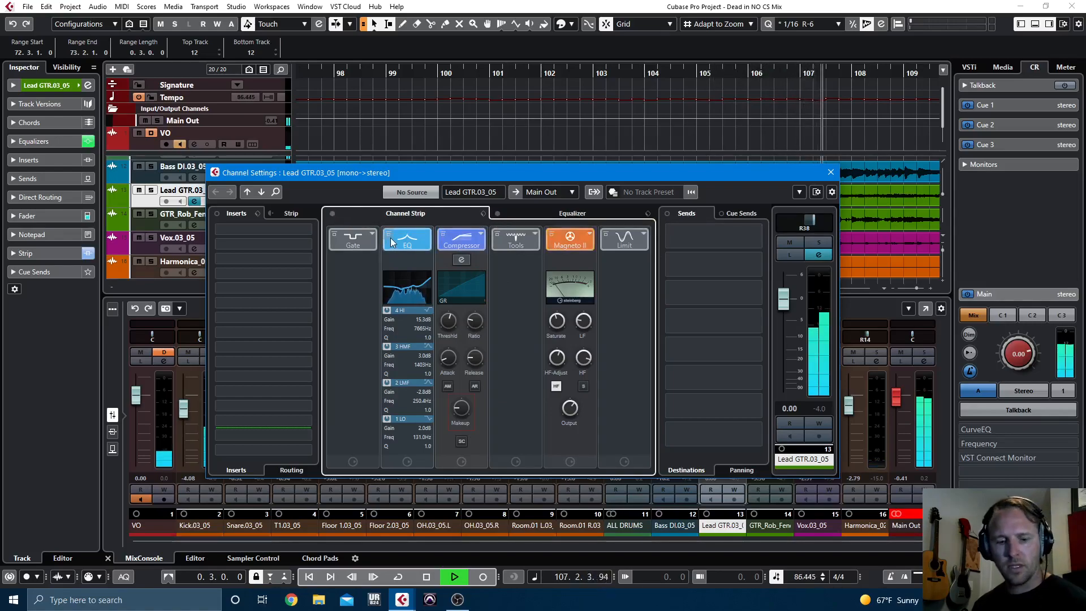
Step: Rebalance the channel levels, setting Bass DI to -8.78 dB, Lead GTR to -0.89 dB and GTR_Rob_Fender to -7.19 dB
click(784, 308)
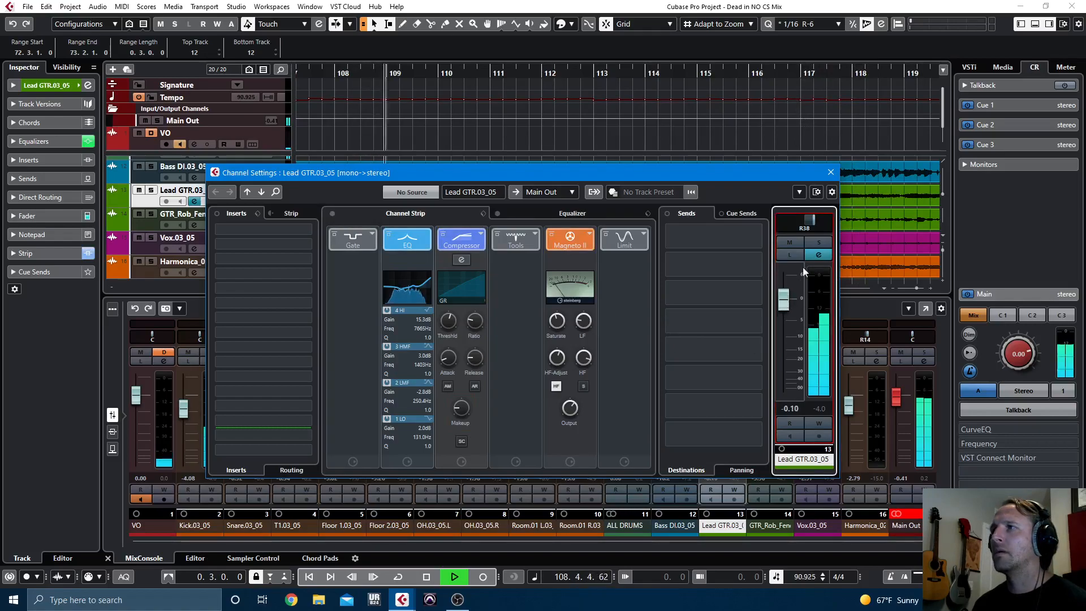
click(830, 172)
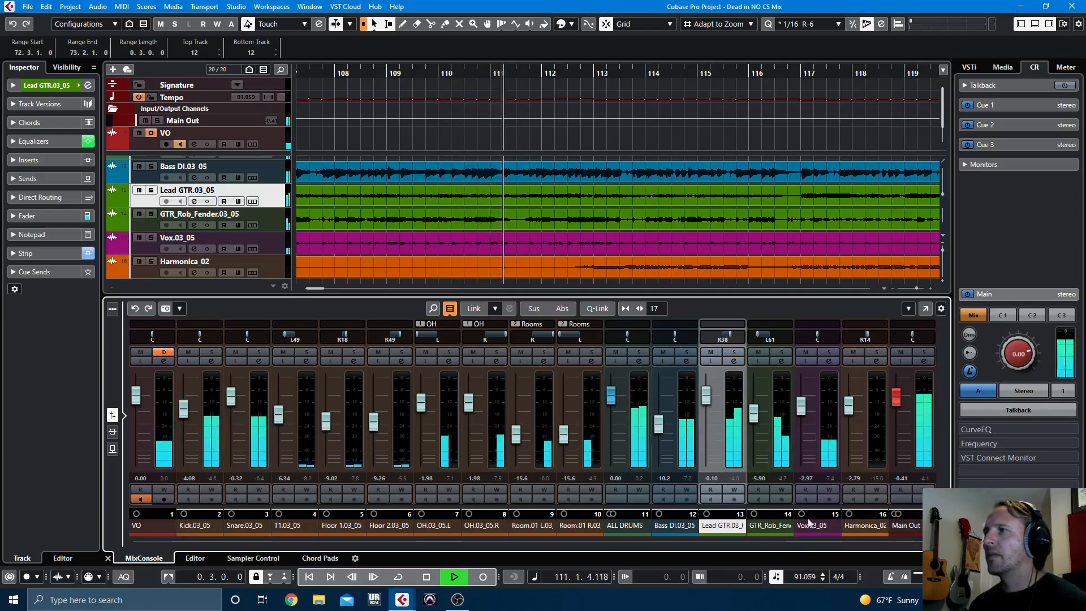
drag(660, 424, 753, 420)
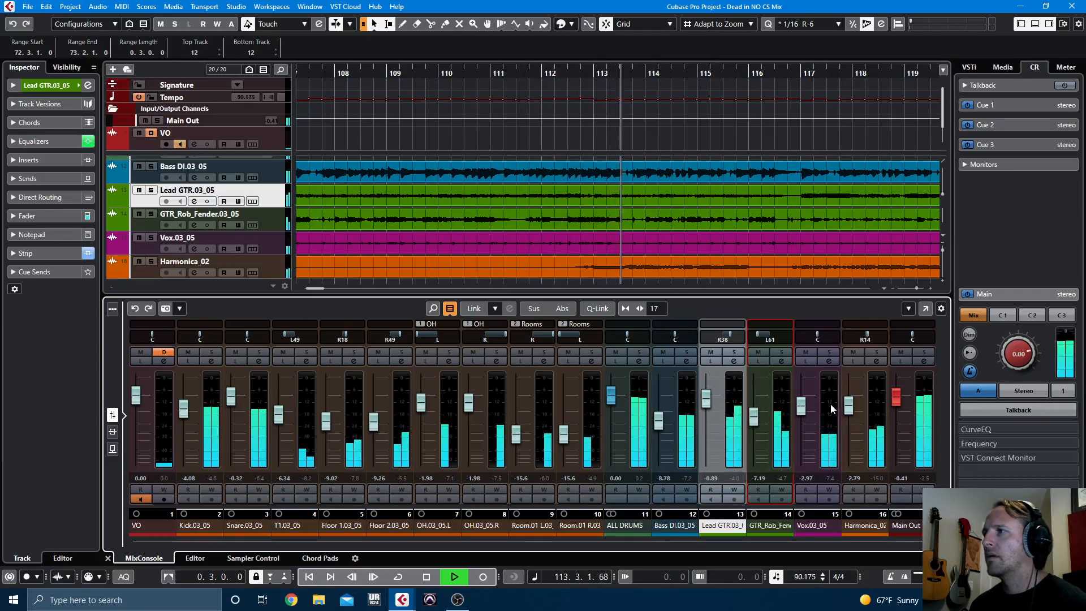
key(space)
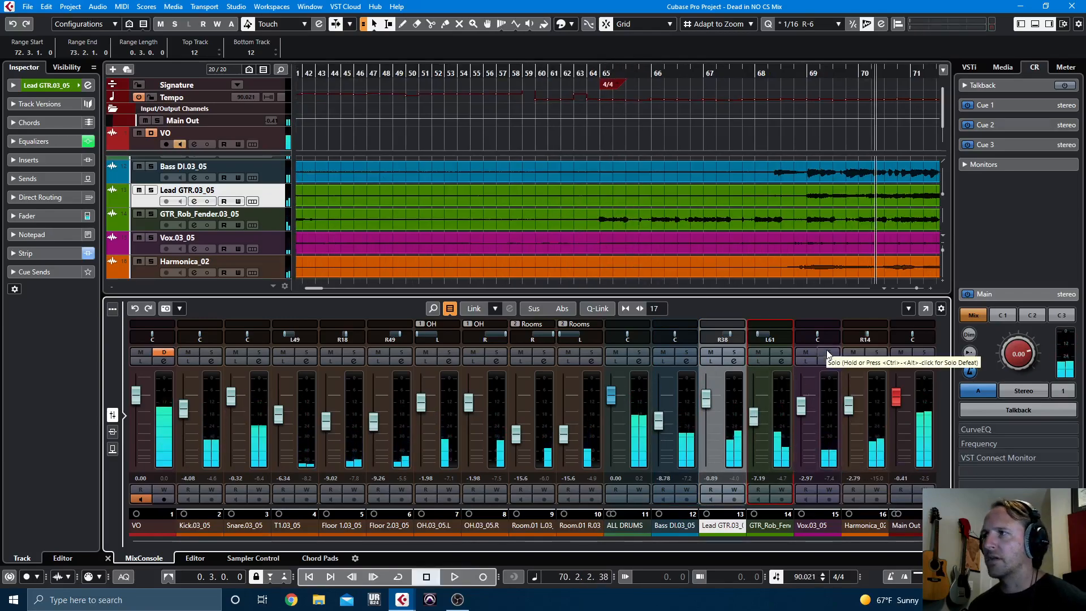
Step: Solo the Vox channel and give it a 12 dB low cut at 91.3 Hz and a 24 dB high cut at 15029 Hz
click(827, 352)
click(829, 360)
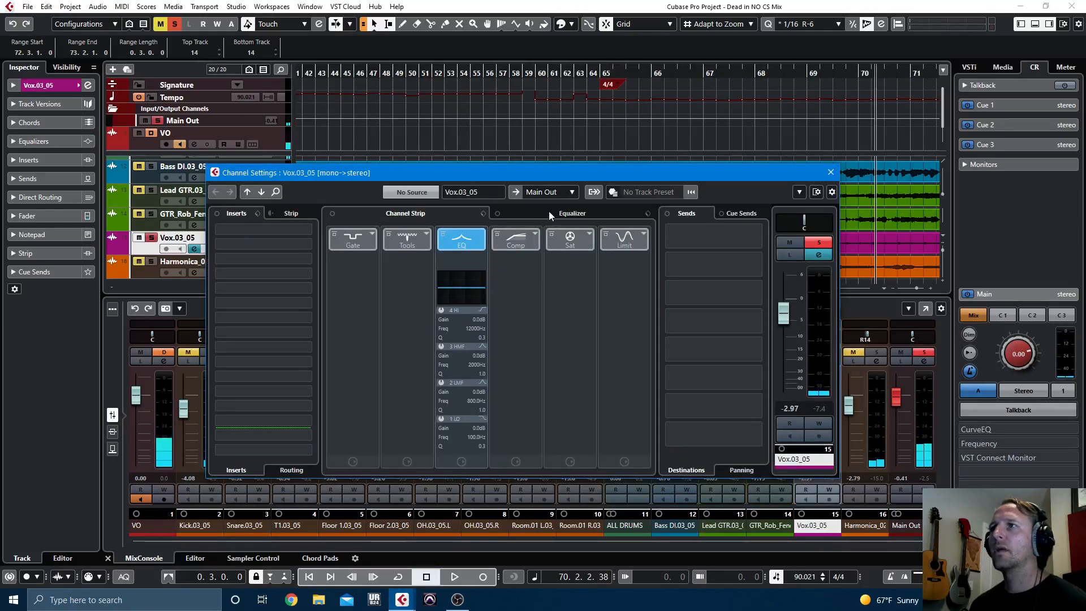
click(512, 212)
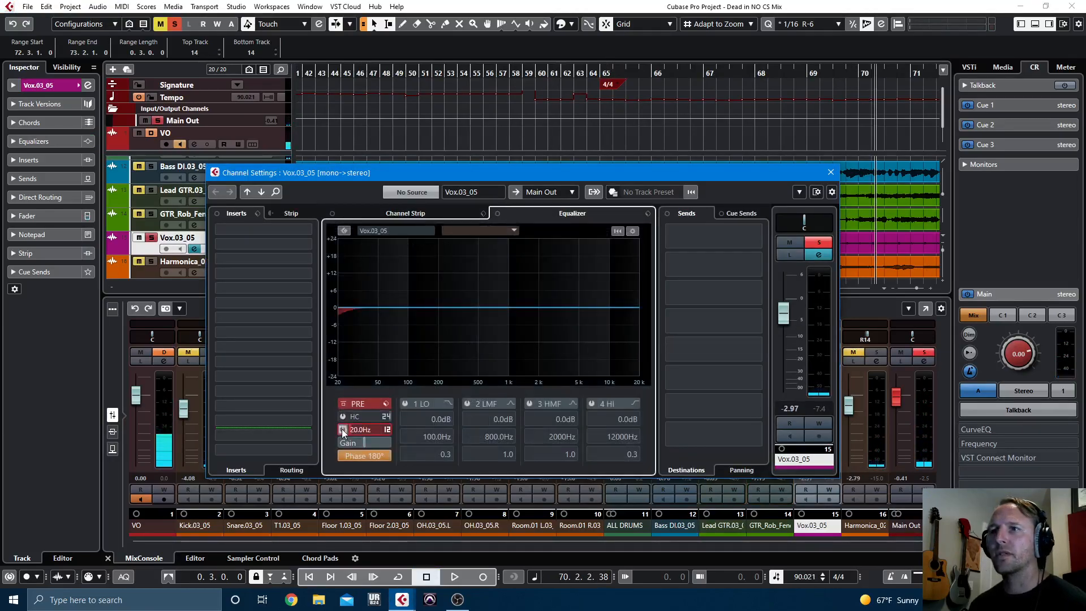
scroll(379, 430, up, 10)
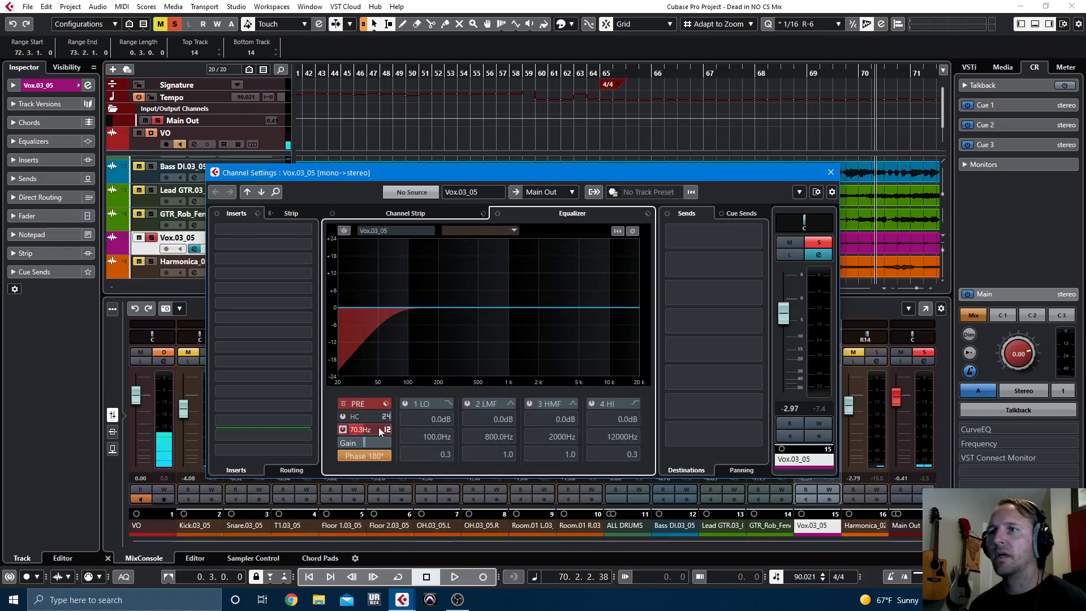
scroll(375, 428, up, 2)
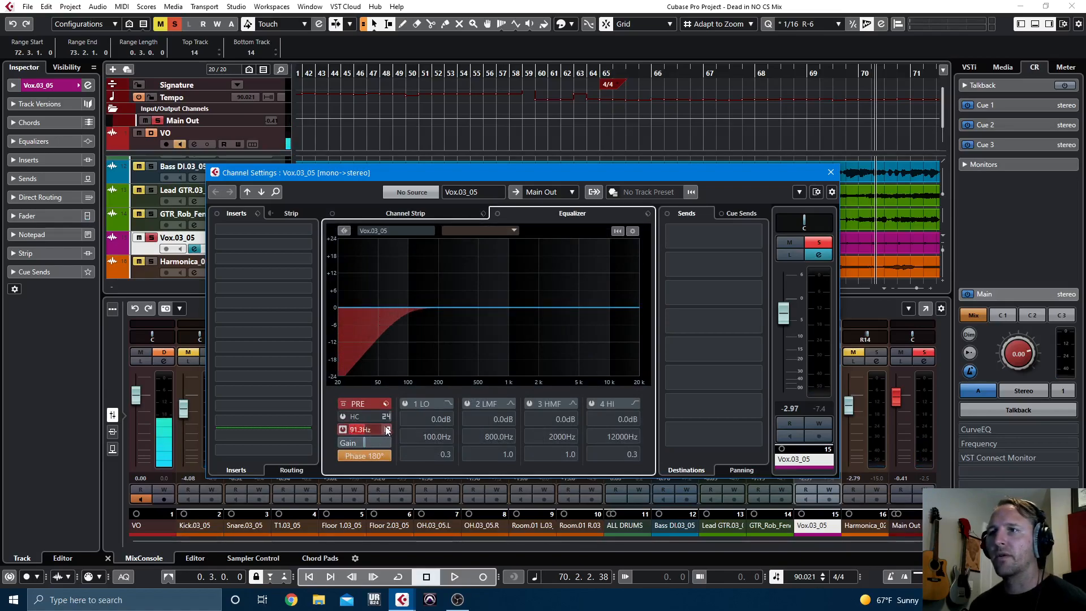
click(344, 417)
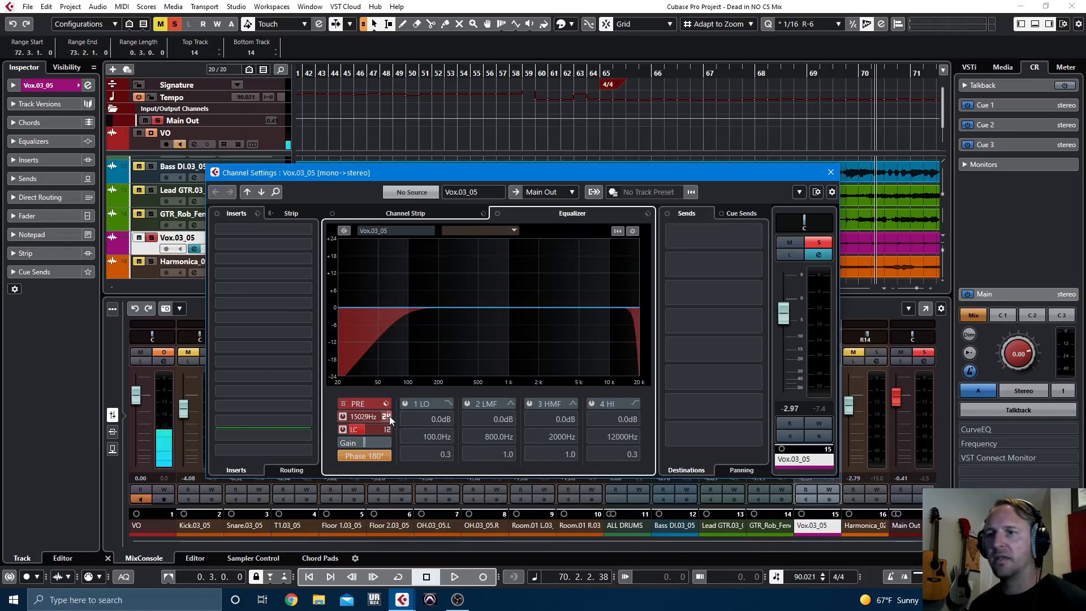
Step: During playback, cut the Vox EQ by 2.2 dB at 274.2 Hz and by 2.6 dB at 653.3 Hz
key(space)
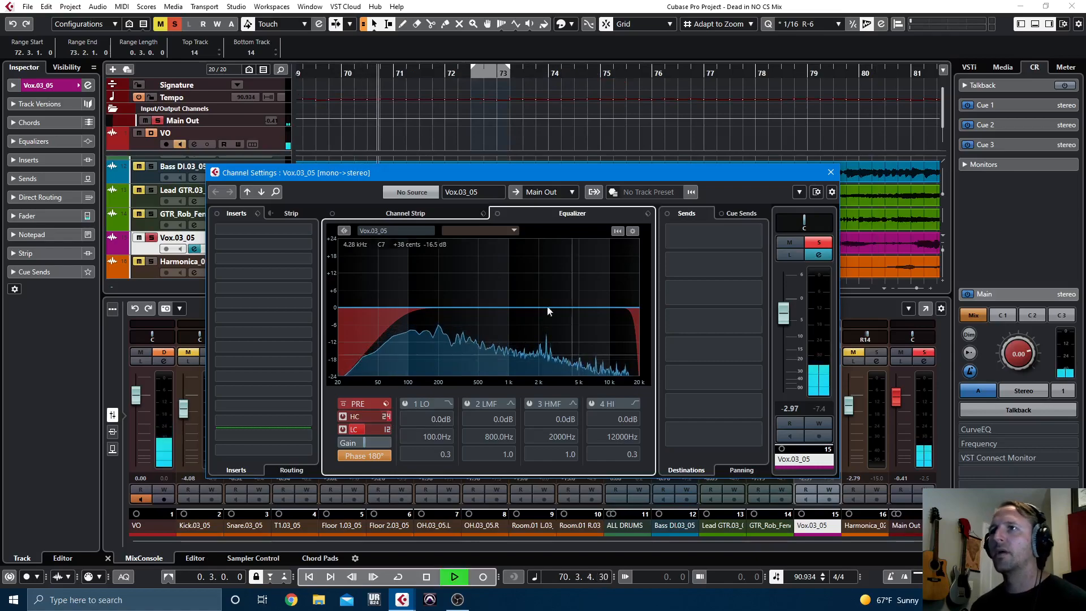
drag(491, 306, 458, 310)
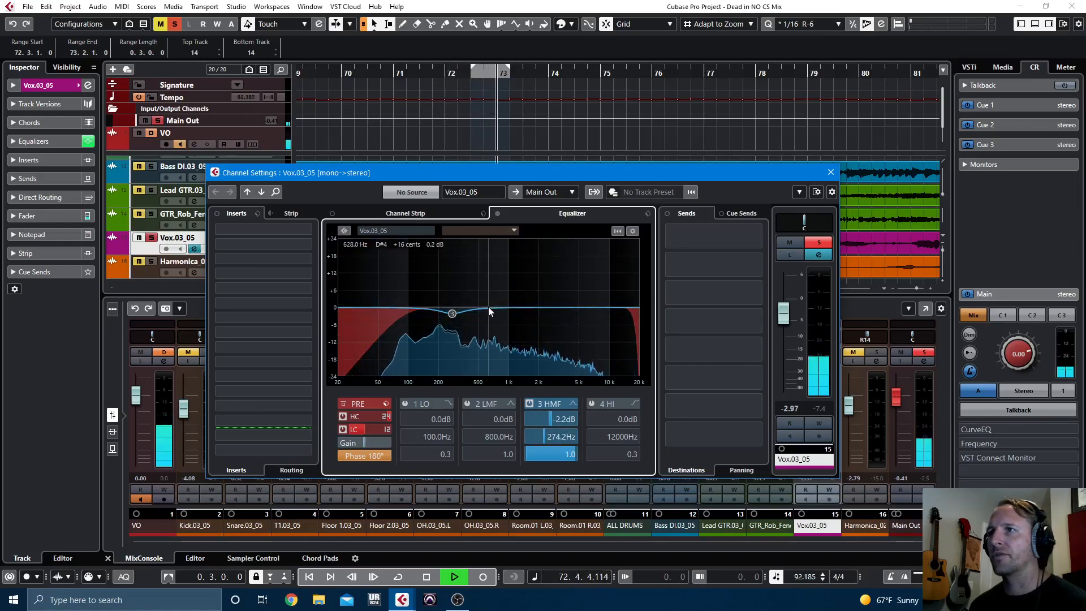
drag(504, 306, 489, 314)
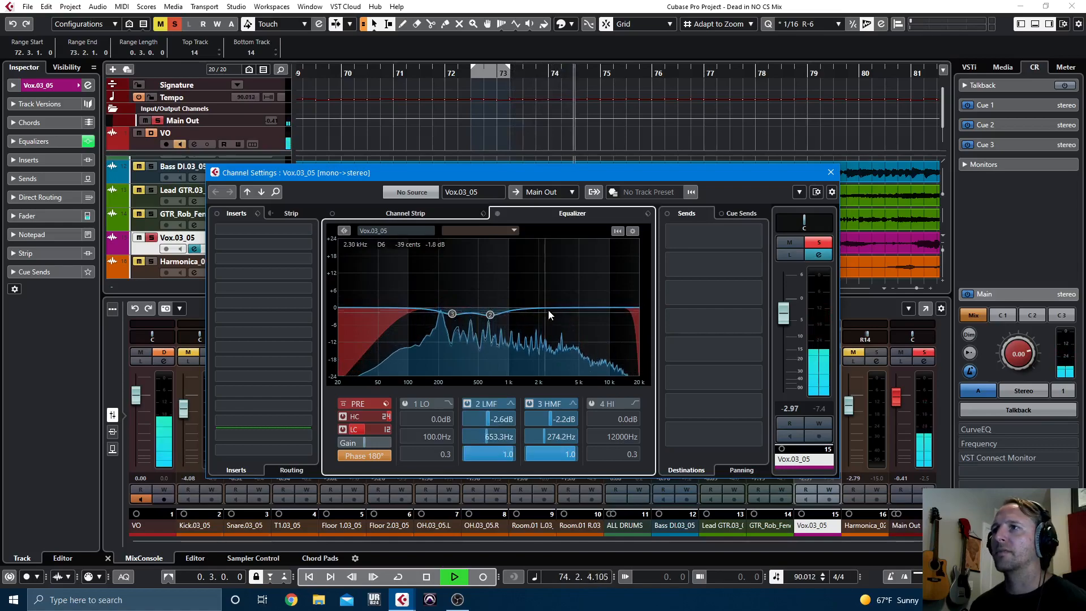
Step: Add a high shelf boost of 4.1 dB at 9554 Hz with a Q of 0.7 to the Vox EQ
drag(574, 304, 590, 303)
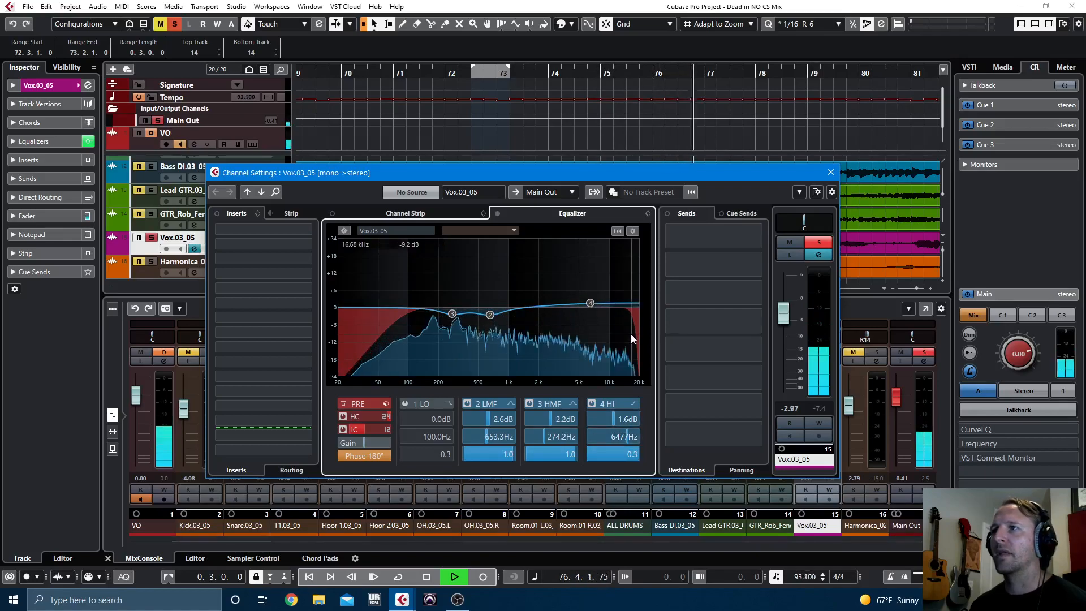
drag(591, 303, 612, 300)
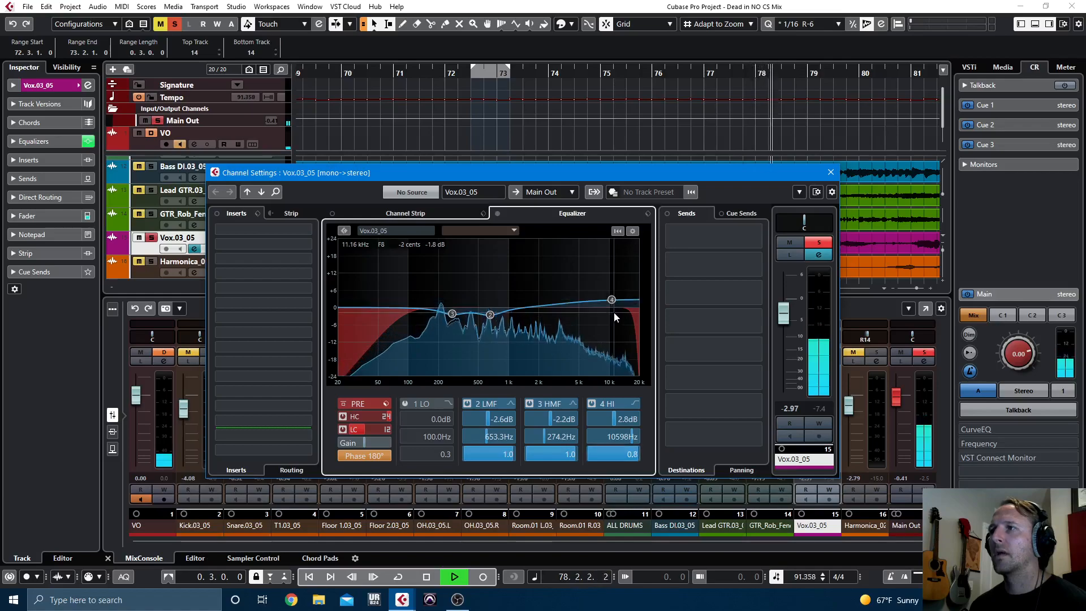
scroll(614, 301, up, 4)
click(635, 403)
click(680, 473)
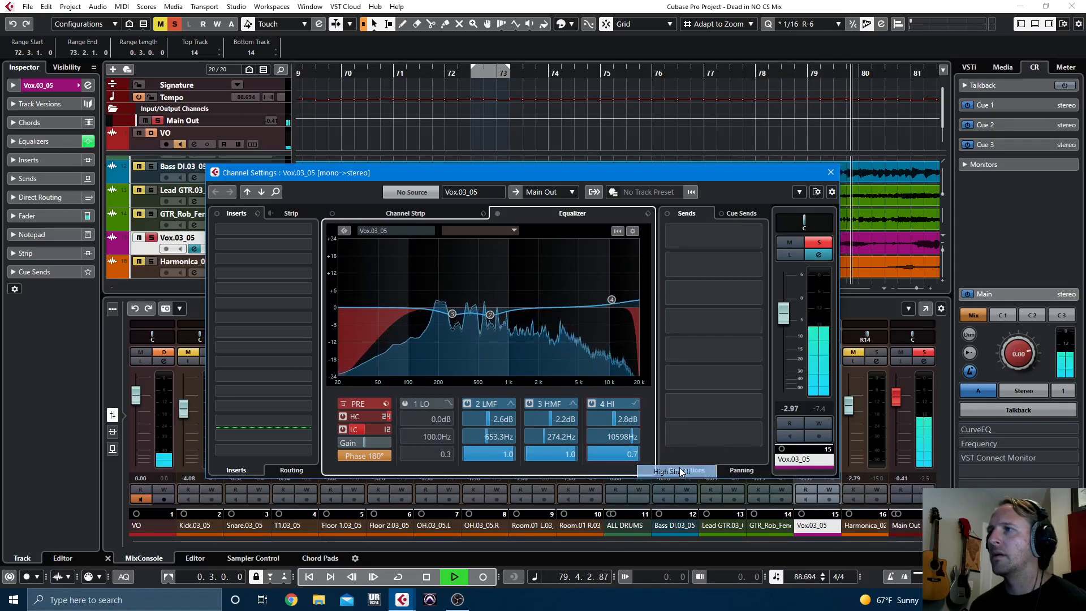
mouse_move(611, 300)
mouse_down()
mouse_move(603, 267)
mouse_move(606, 295)
mouse_up()
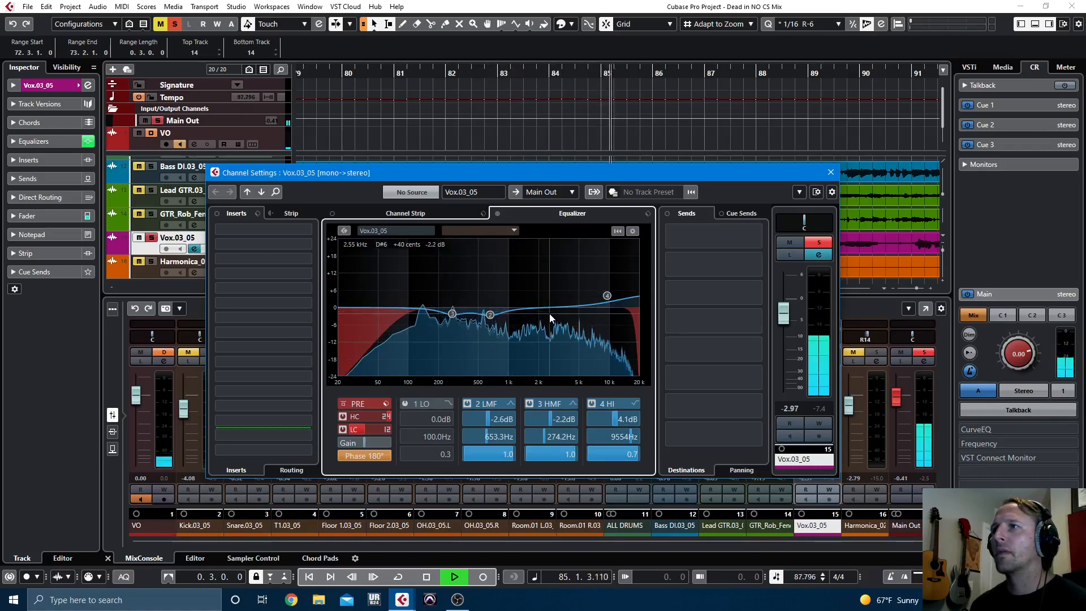
Step: Load the DeEsser ahead of the EQ on Vox and adjust its threshold by ear with auto threshold off
key(space)
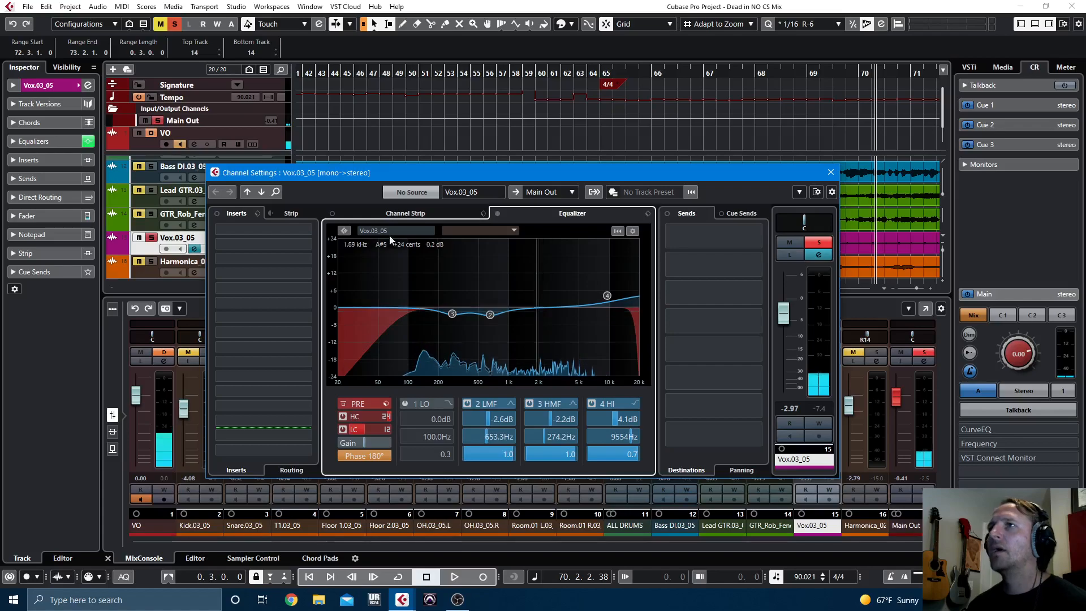
click(403, 213)
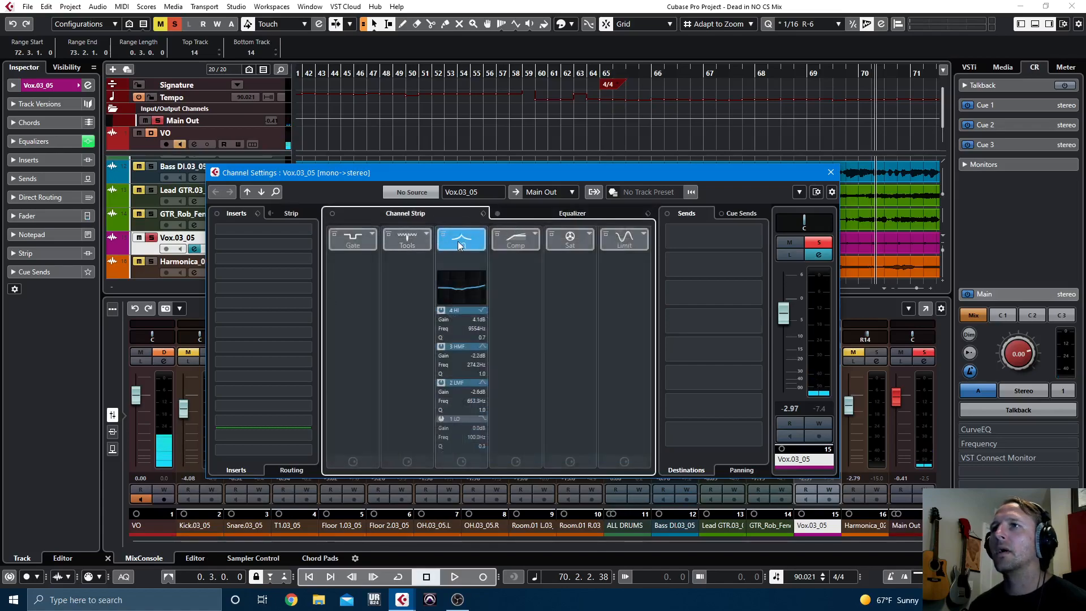
click(409, 239)
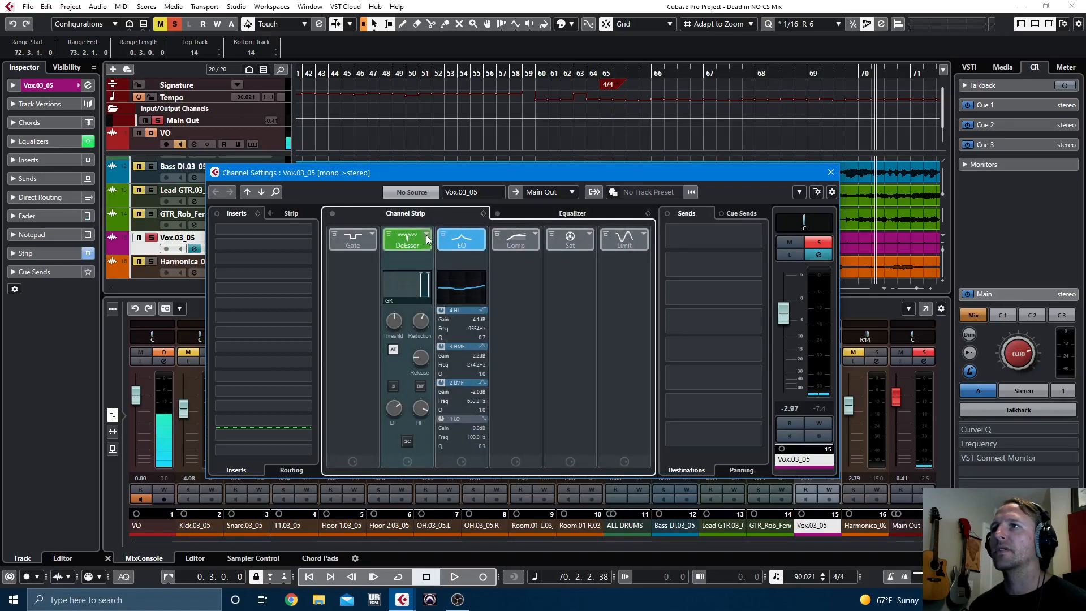
key(space)
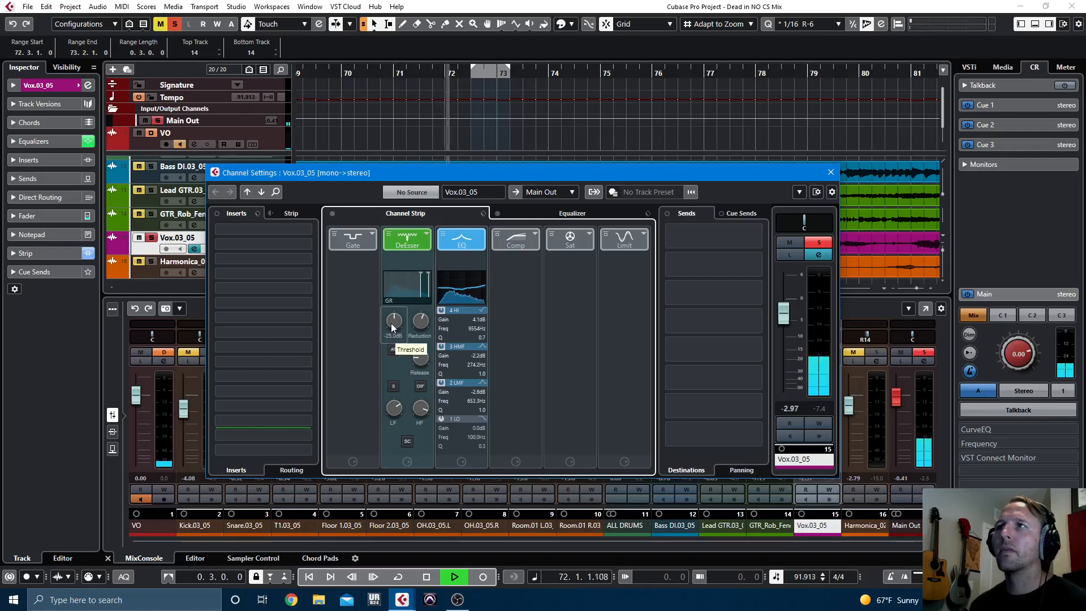
drag(394, 321, 392, 327)
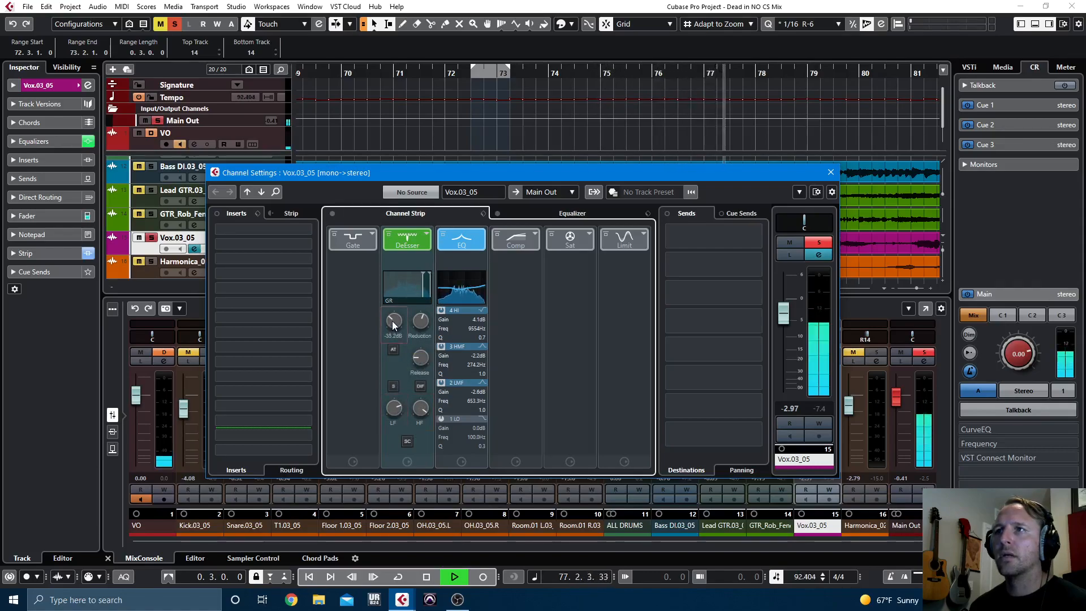
drag(392, 323, 394, 331)
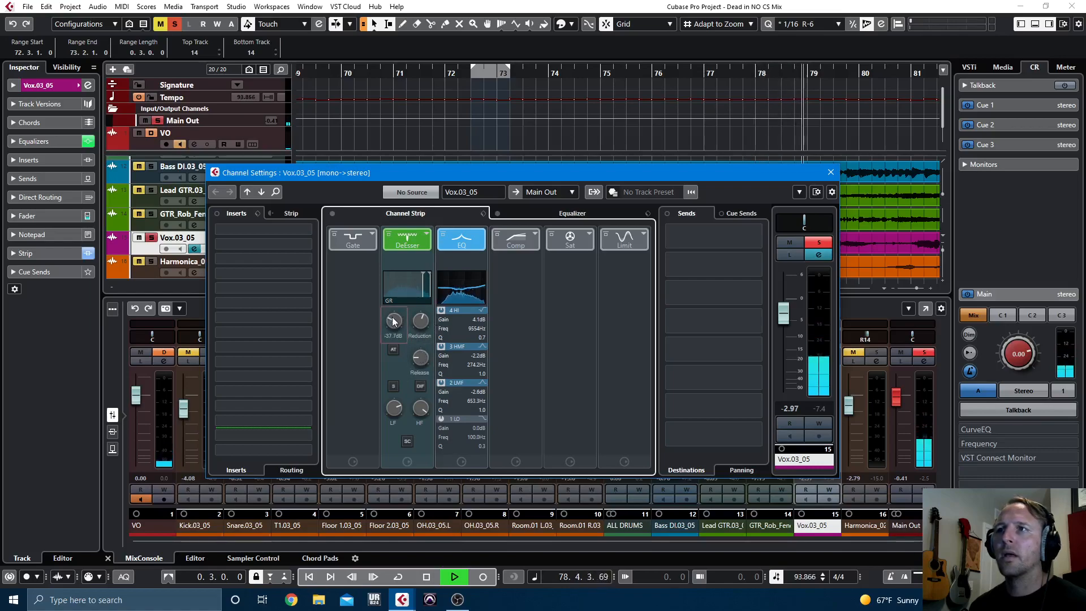
drag(394, 322, 395, 323)
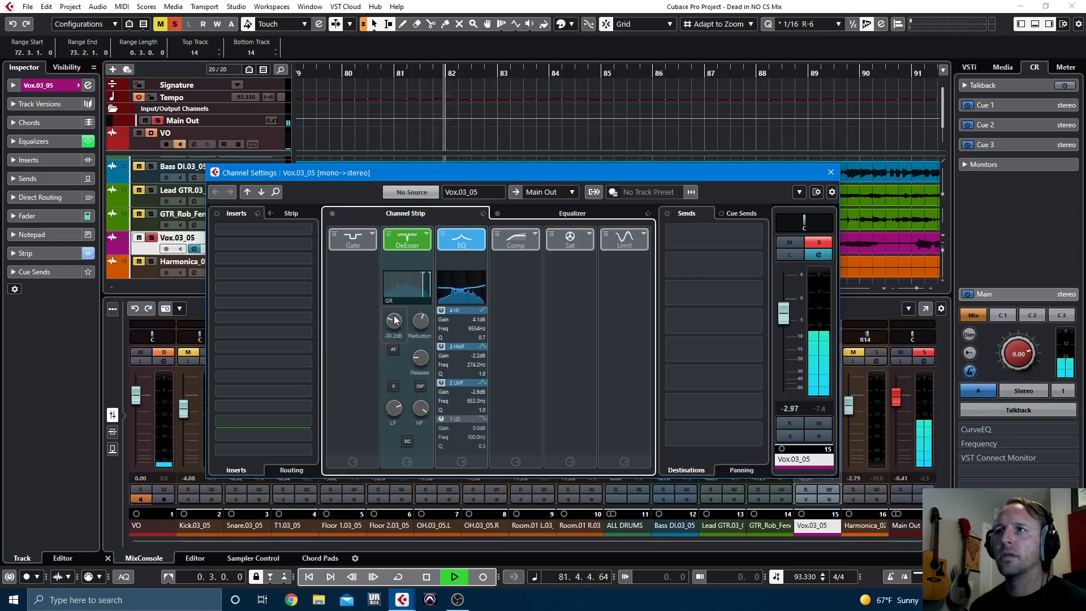
drag(394, 320, 394, 321)
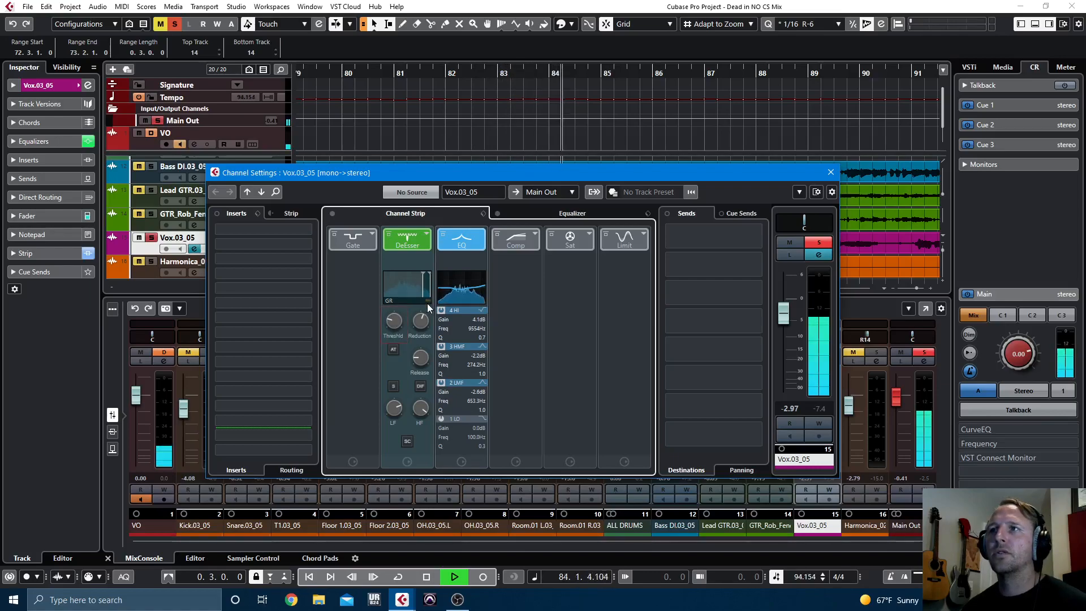
mouse_move(392, 320)
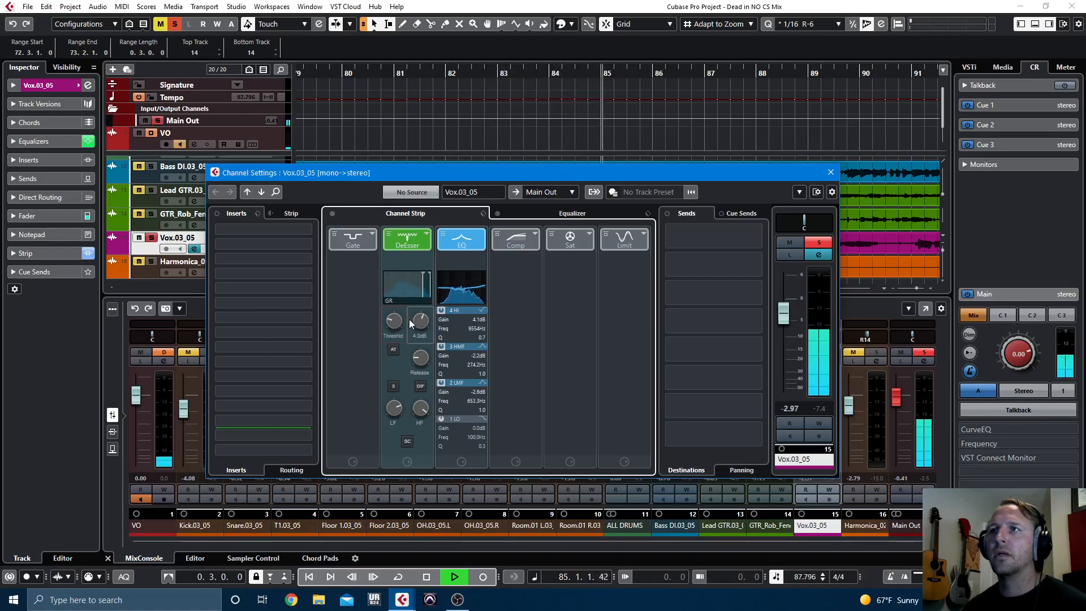
key(space)
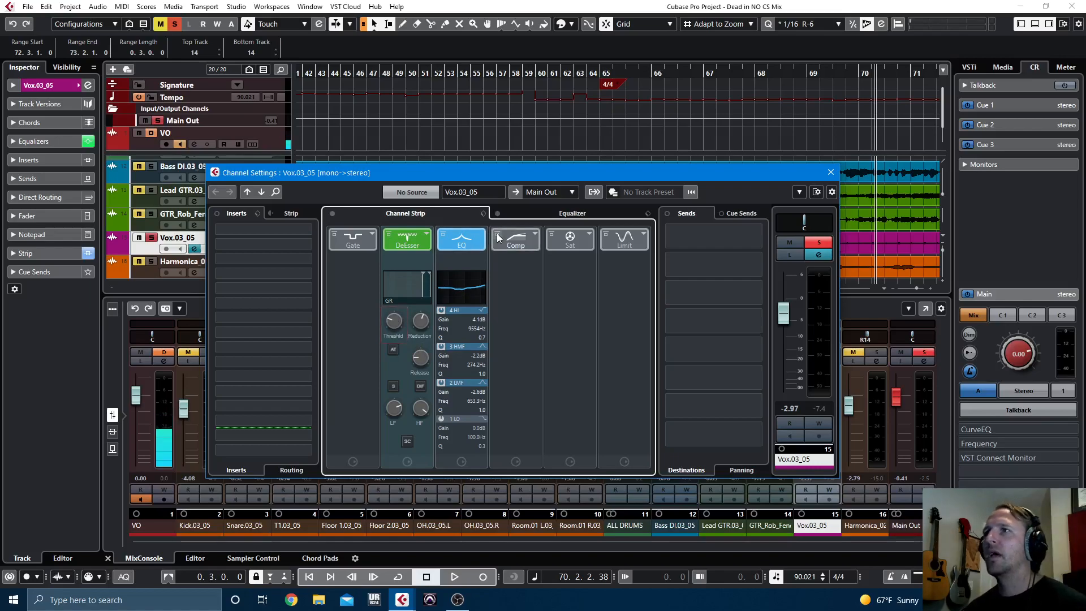
Step: Load VintageCompressor on Vox and set its ratio to 4, attack to 9.0 ms and release to 129 ms
click(534, 233)
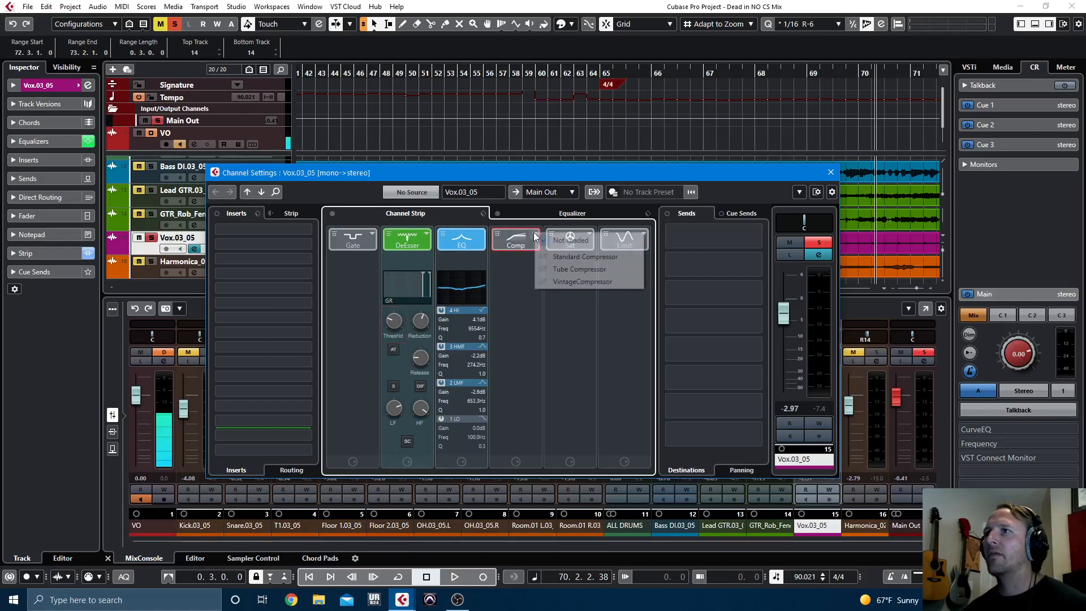
click(577, 282)
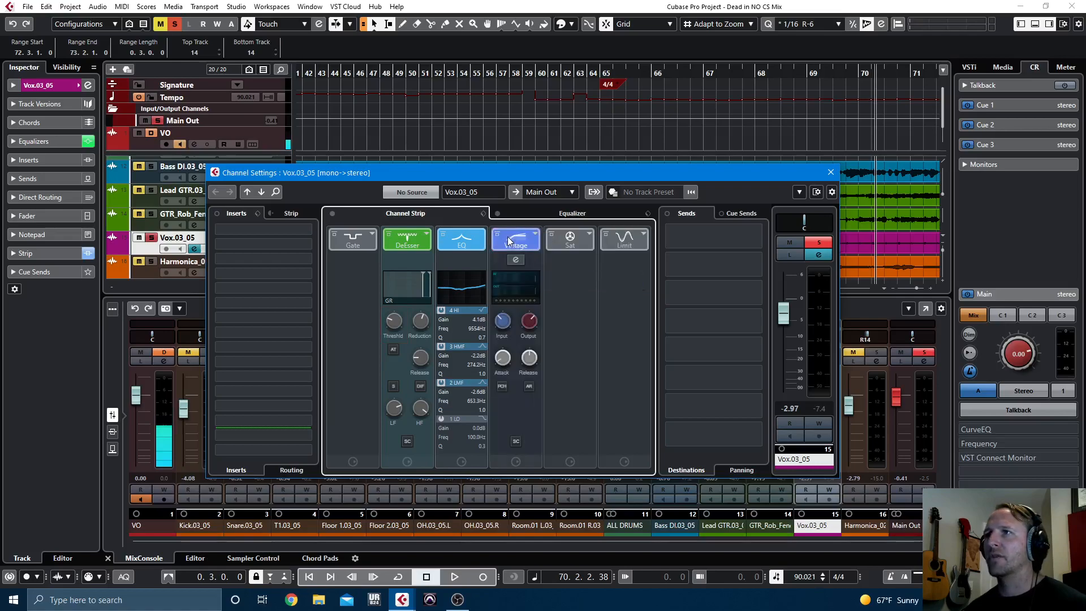
click(519, 259)
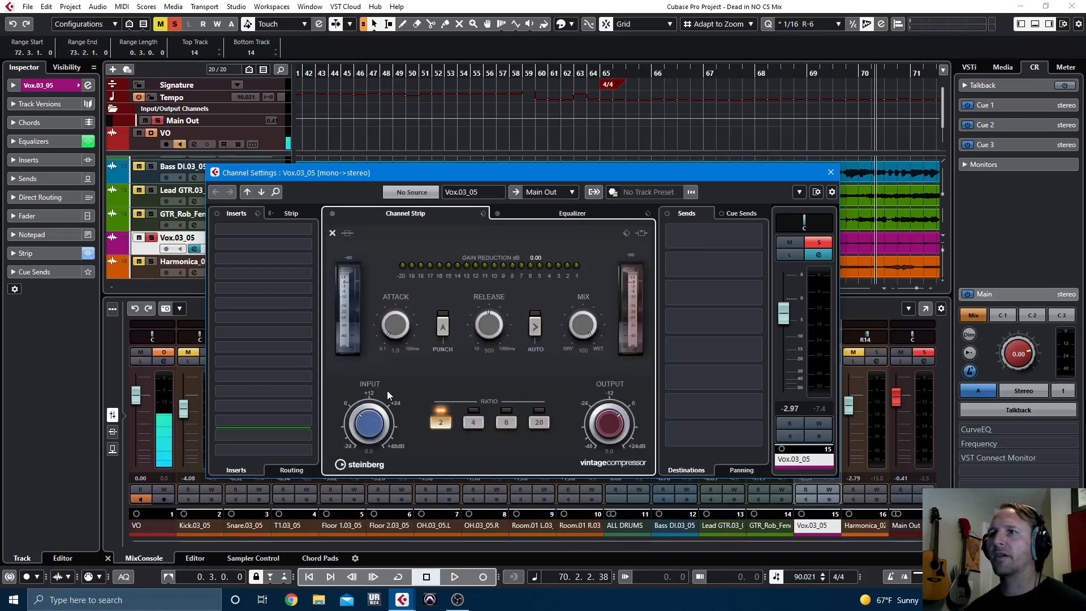
drag(394, 322, 394, 319)
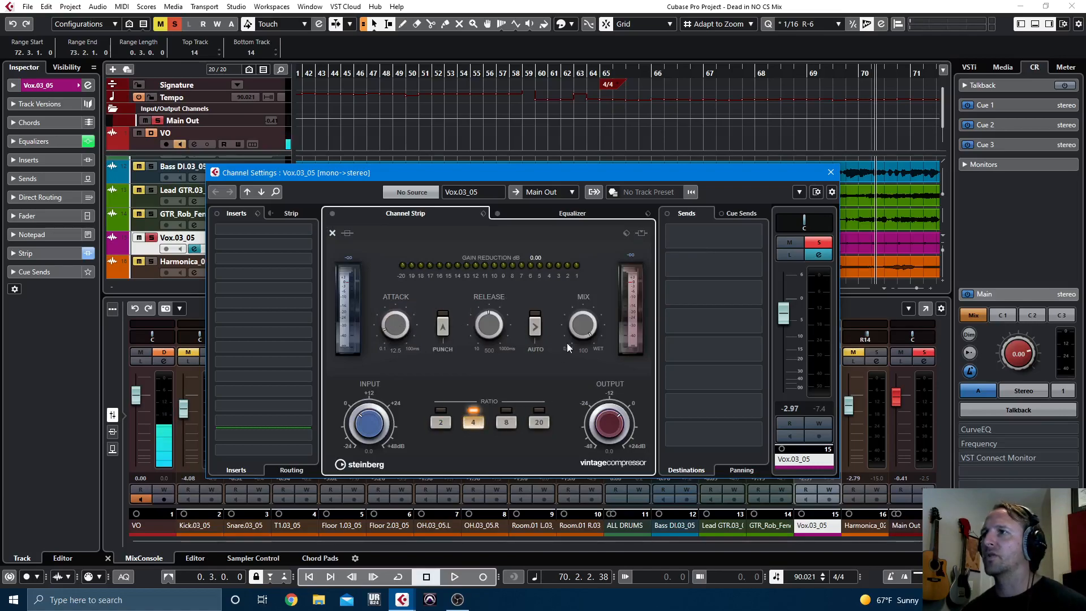
drag(484, 363, 487, 328)
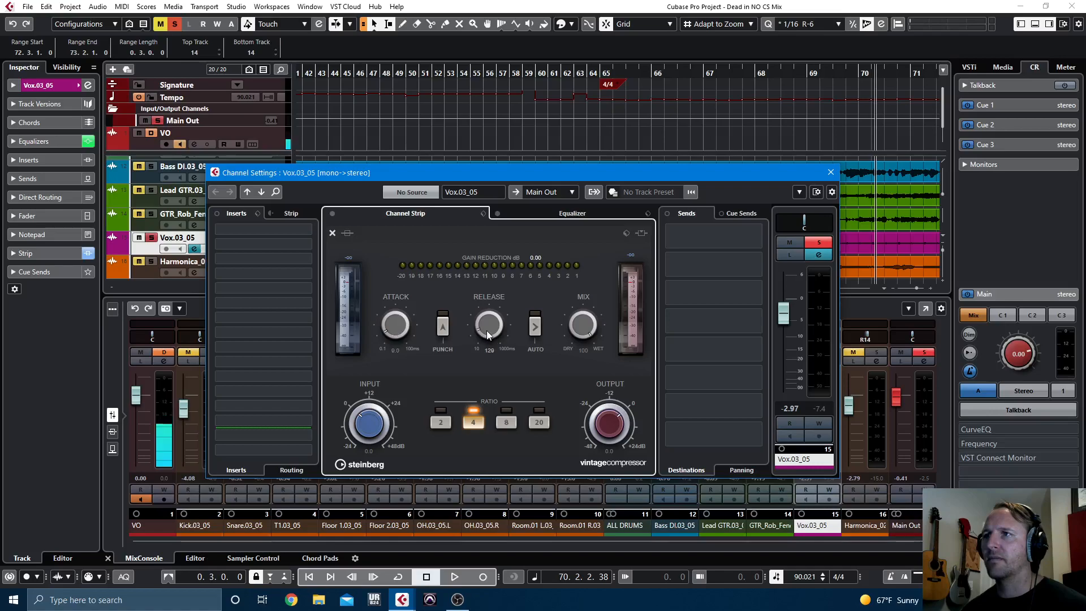
Step: During playback, dial in the Vox compressor with input at 12.2 dB, output at -8.0 dB and attack at 10.0 ms
key(space)
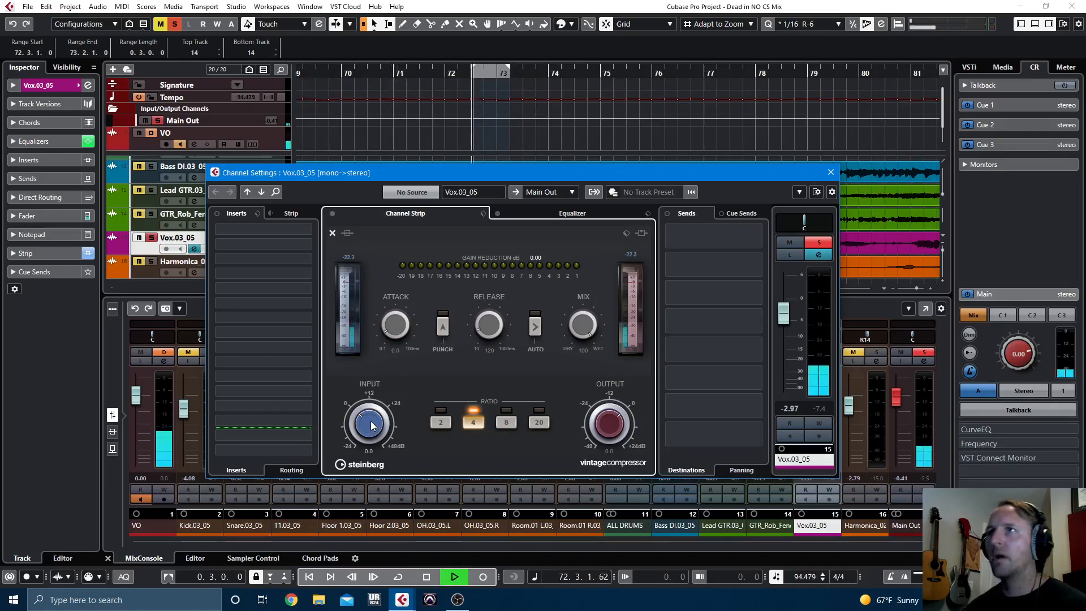
drag(372, 425, 372, 409)
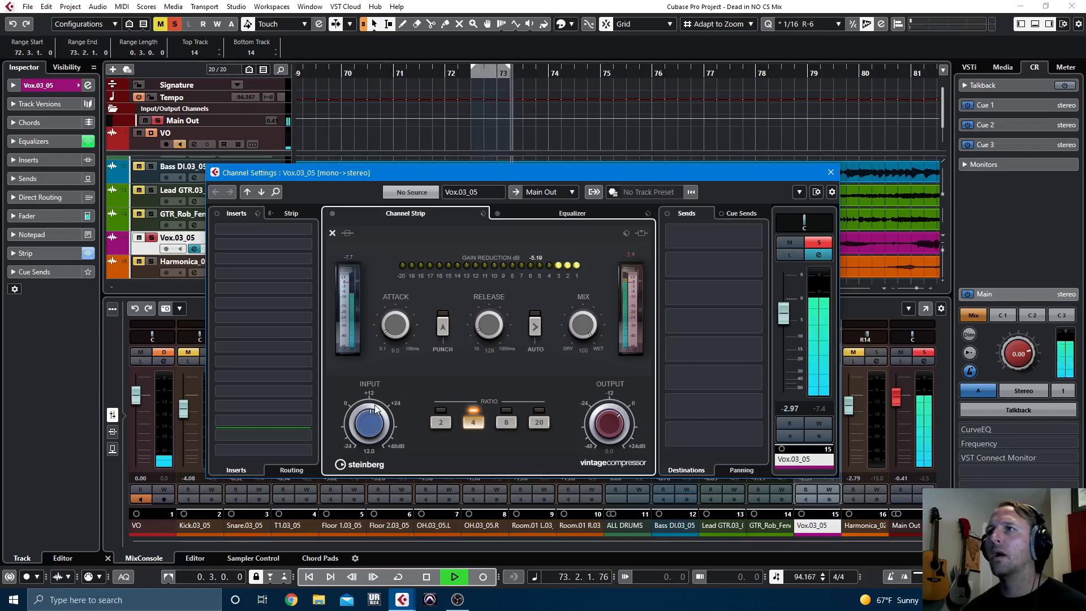
drag(367, 426, 369, 418)
drag(605, 423, 602, 435)
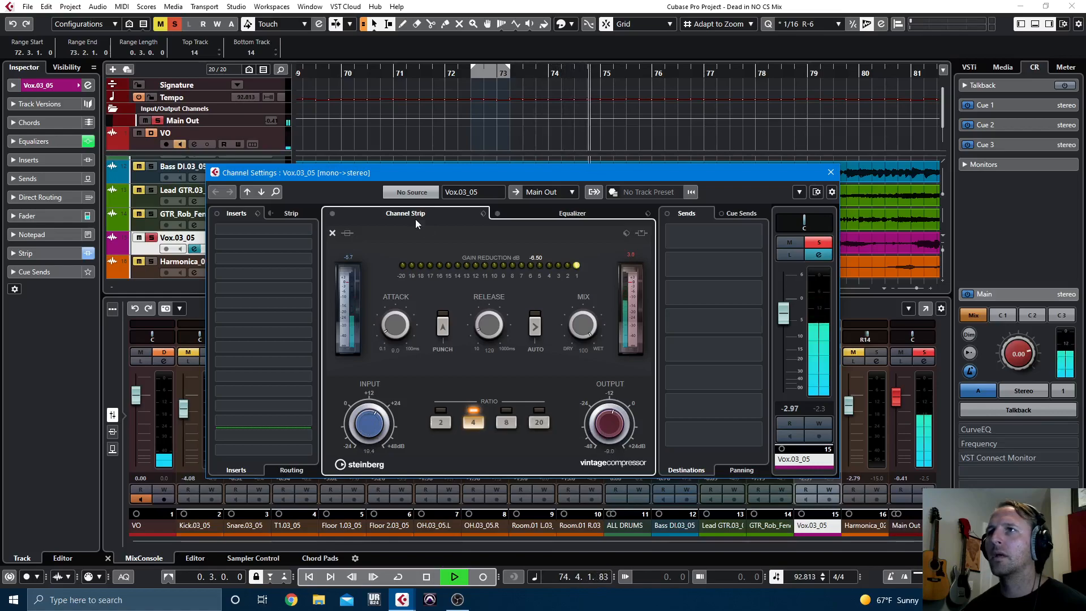
drag(370, 425, 373, 442)
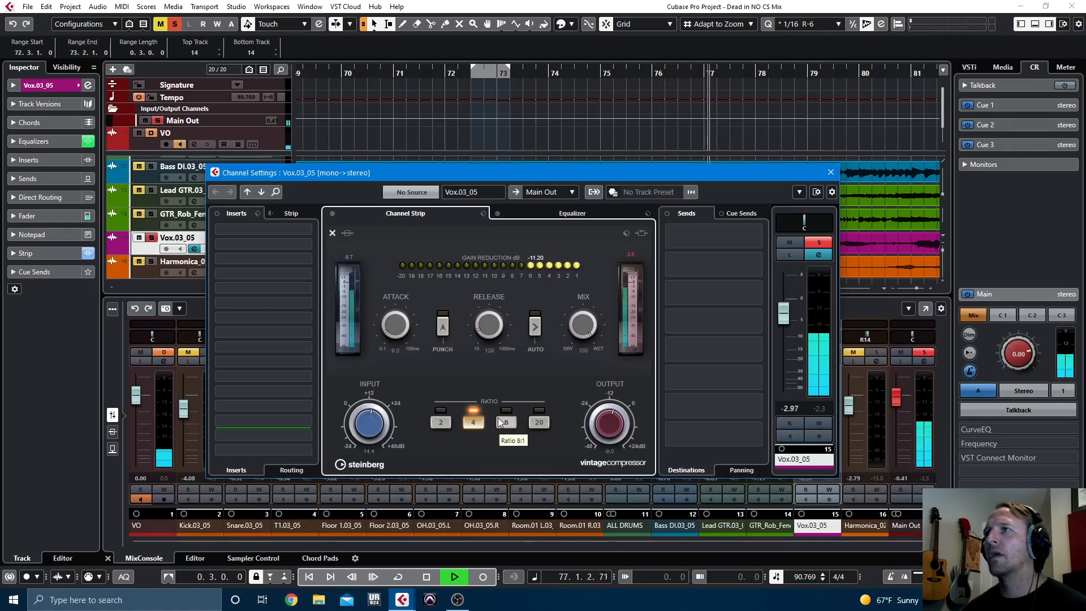
drag(618, 422, 619, 416)
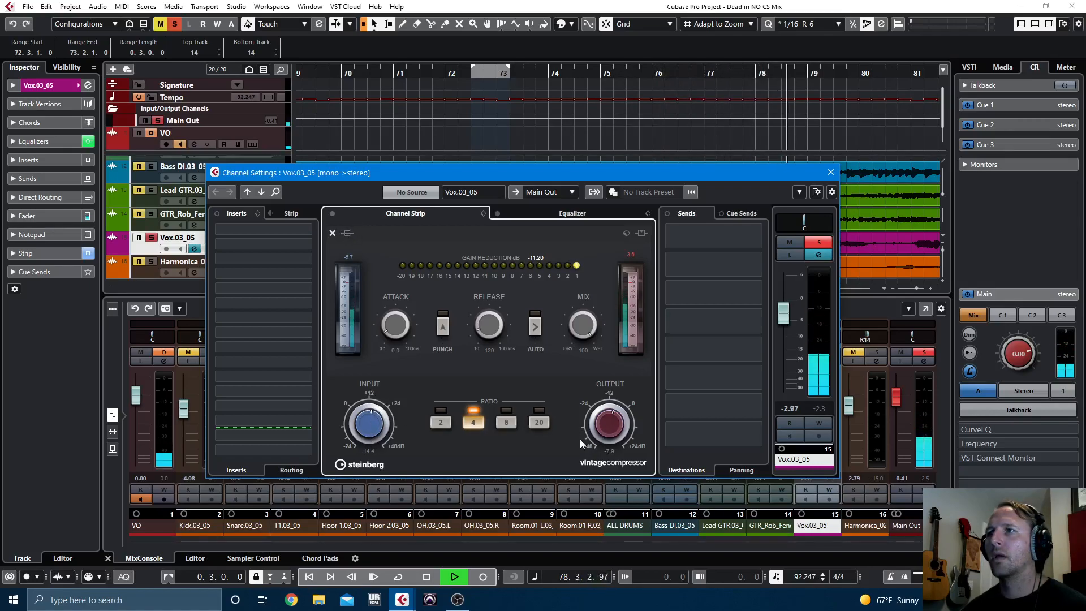
drag(600, 429, 604, 432)
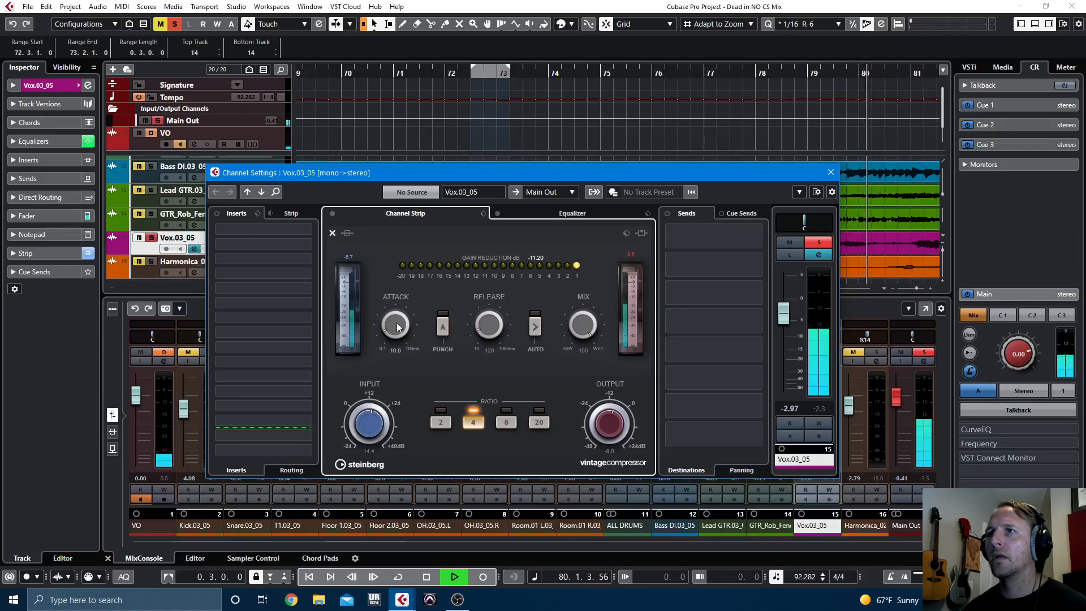
drag(371, 412, 372, 414)
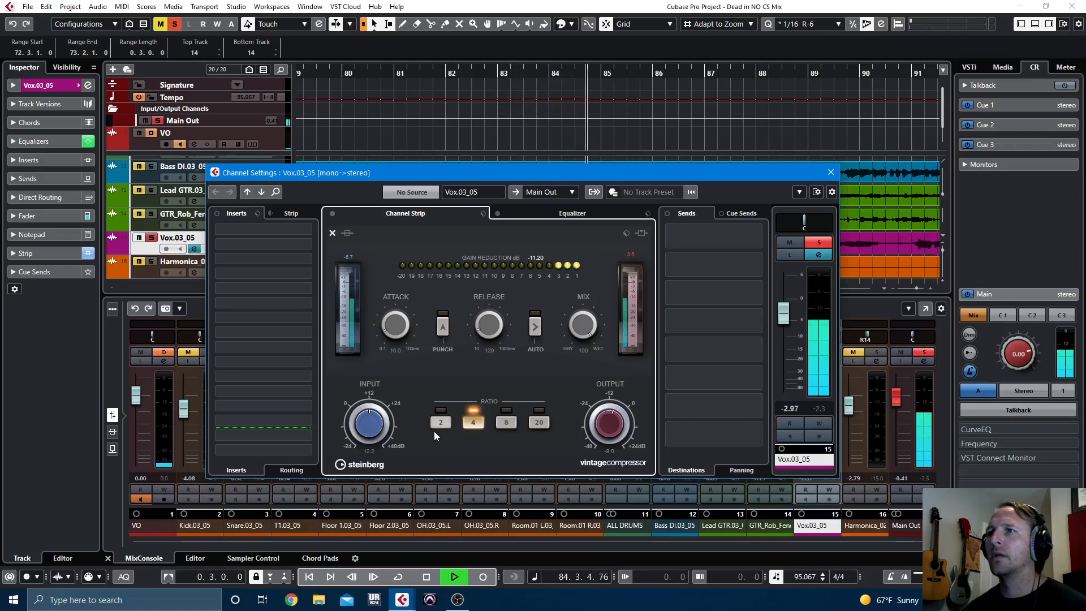
key(space)
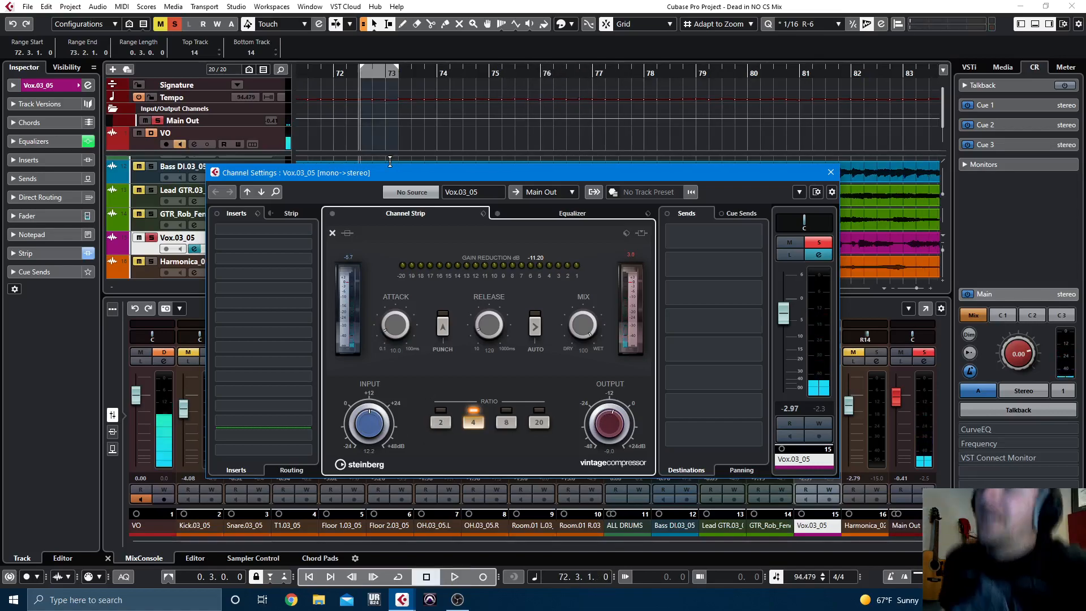
Step: Activate Magneto II saturation on Vox and raise its saturation to 60% during playback
click(333, 233)
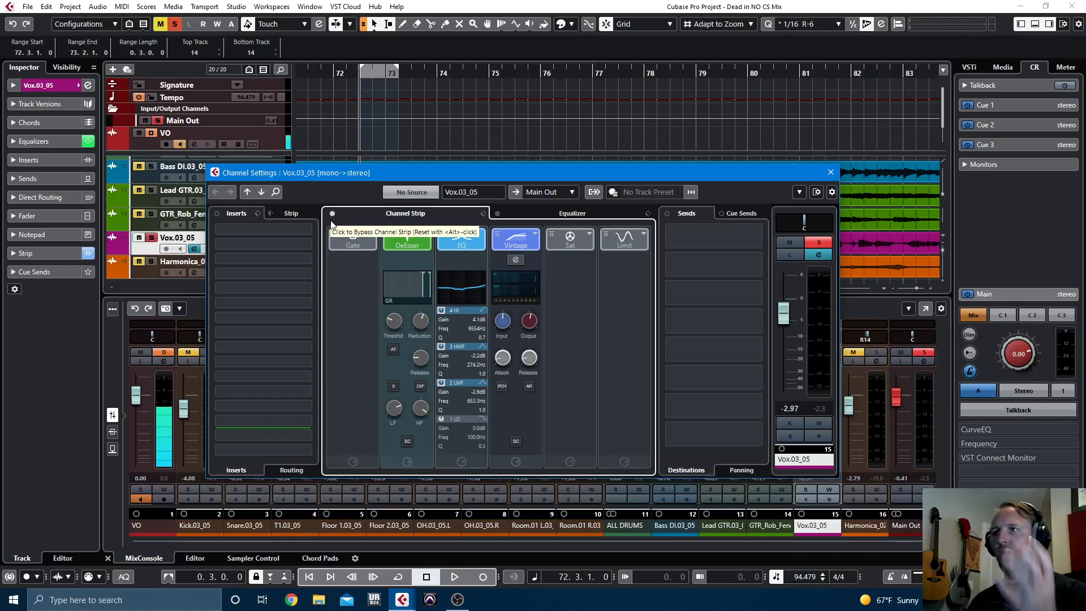
click(570, 242)
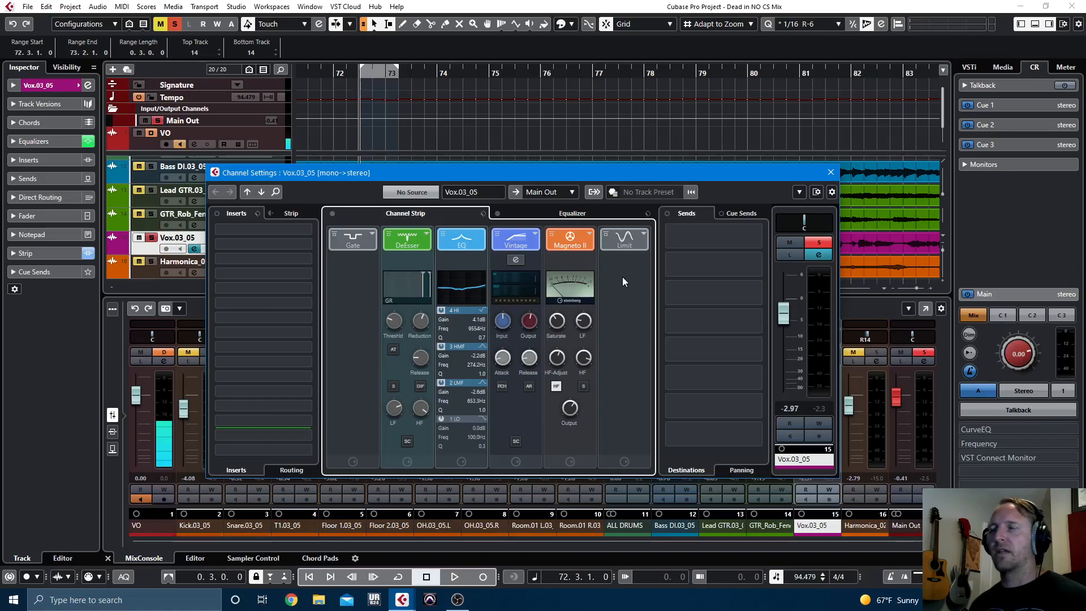
key(space)
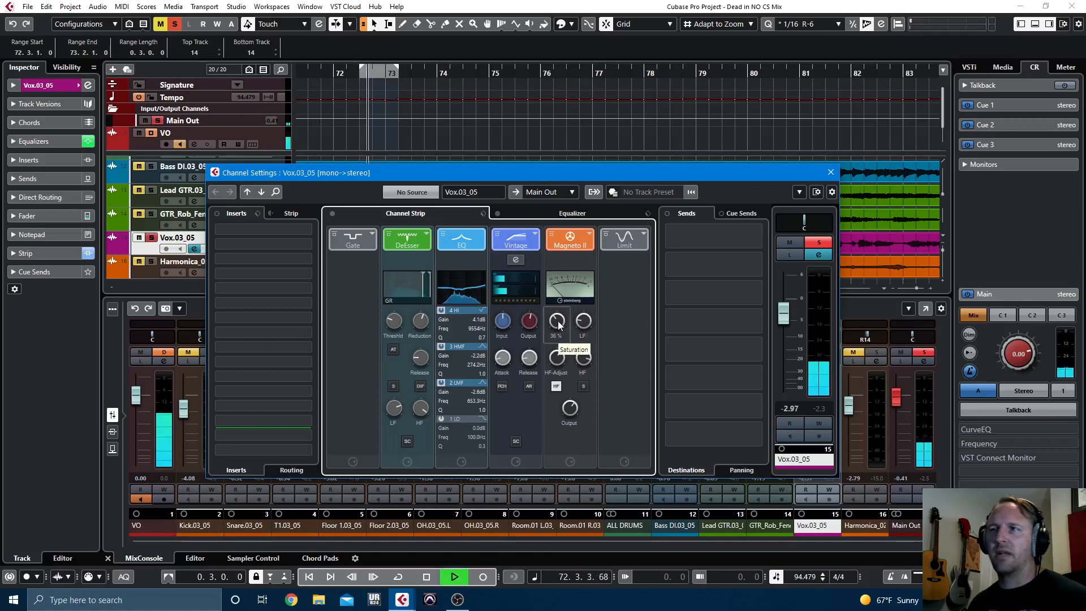
drag(557, 325, 563, 278)
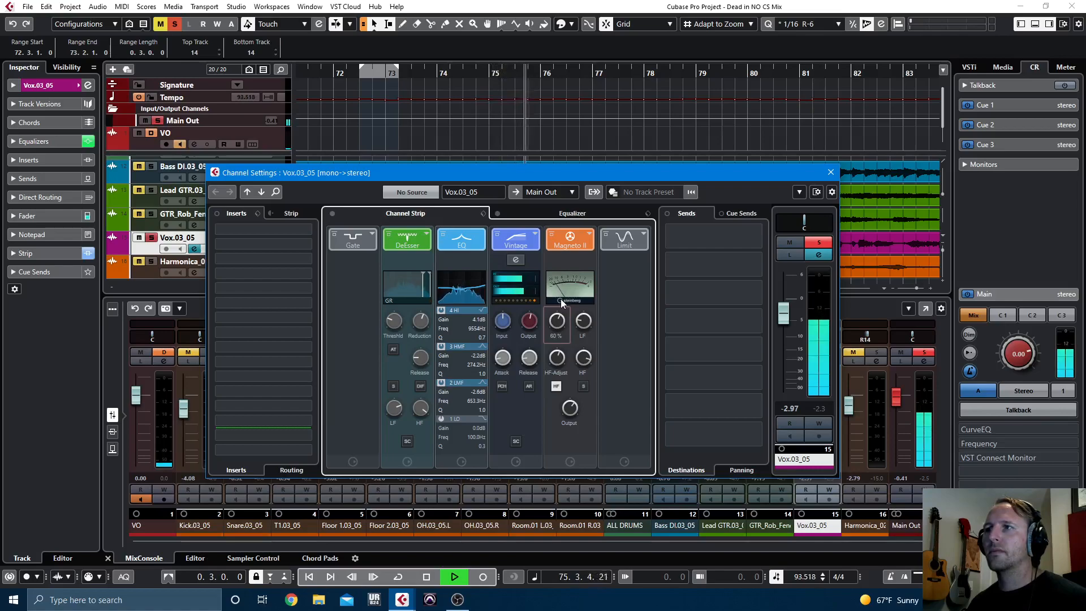
key(space)
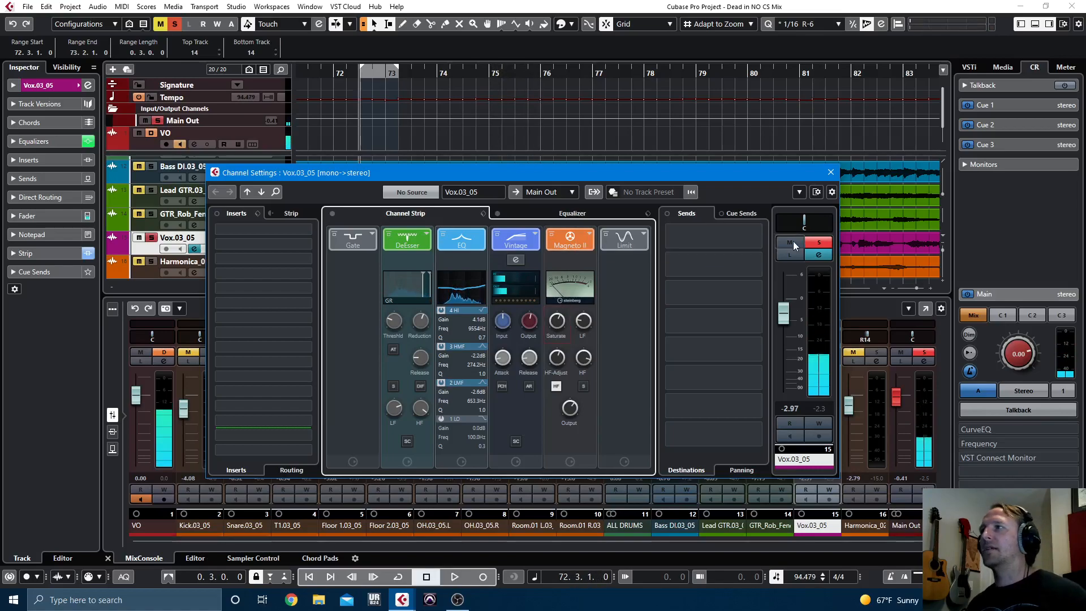
Step: Unsolo Vox, close its channel settings and raise its fader to -0.46 dB while the full mix plays
click(818, 242)
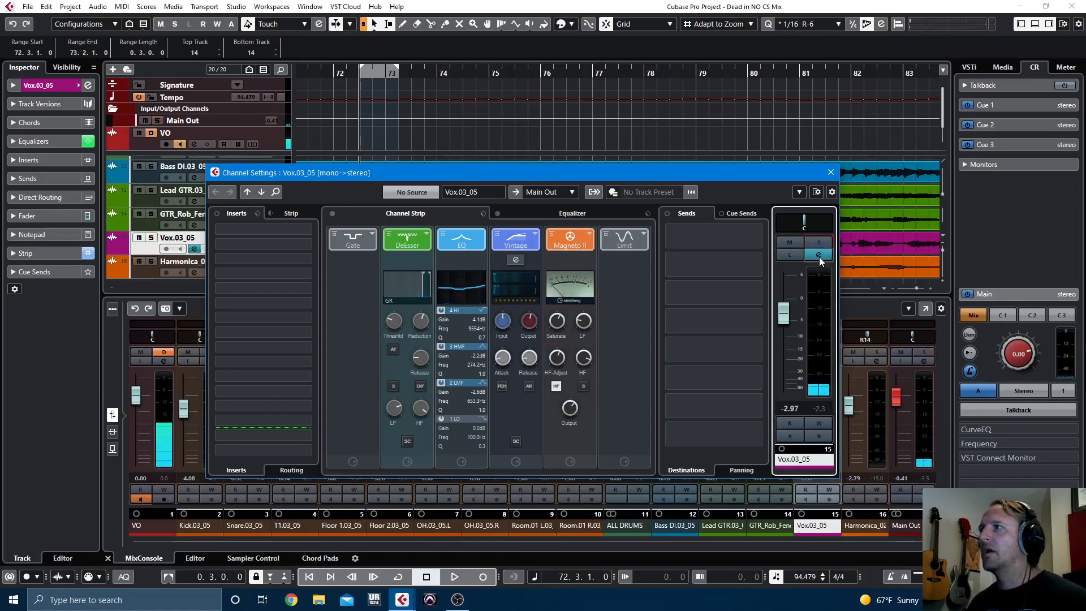
click(819, 257)
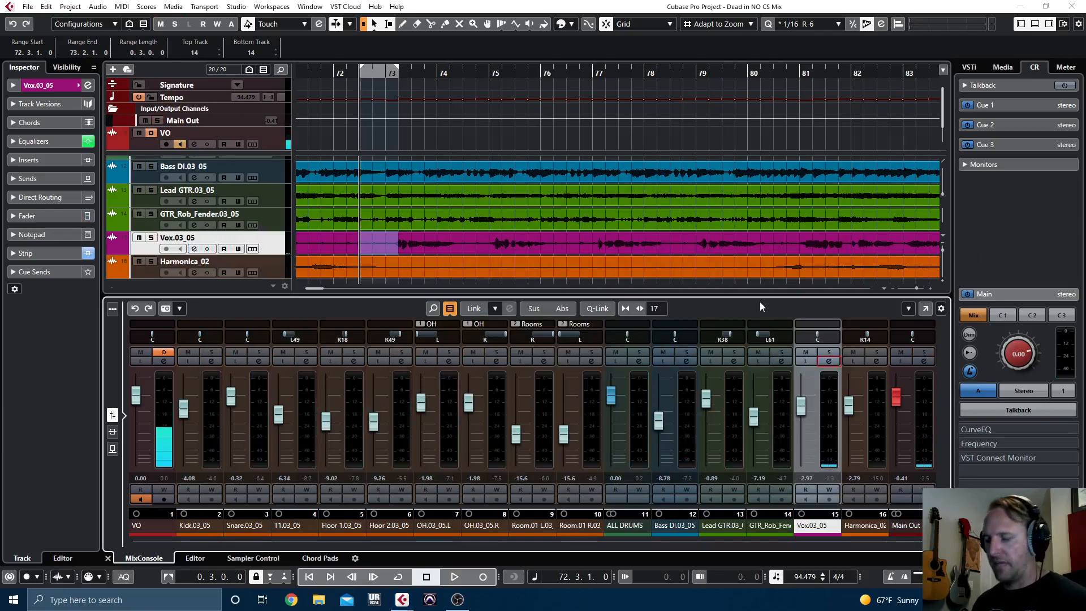
key(space)
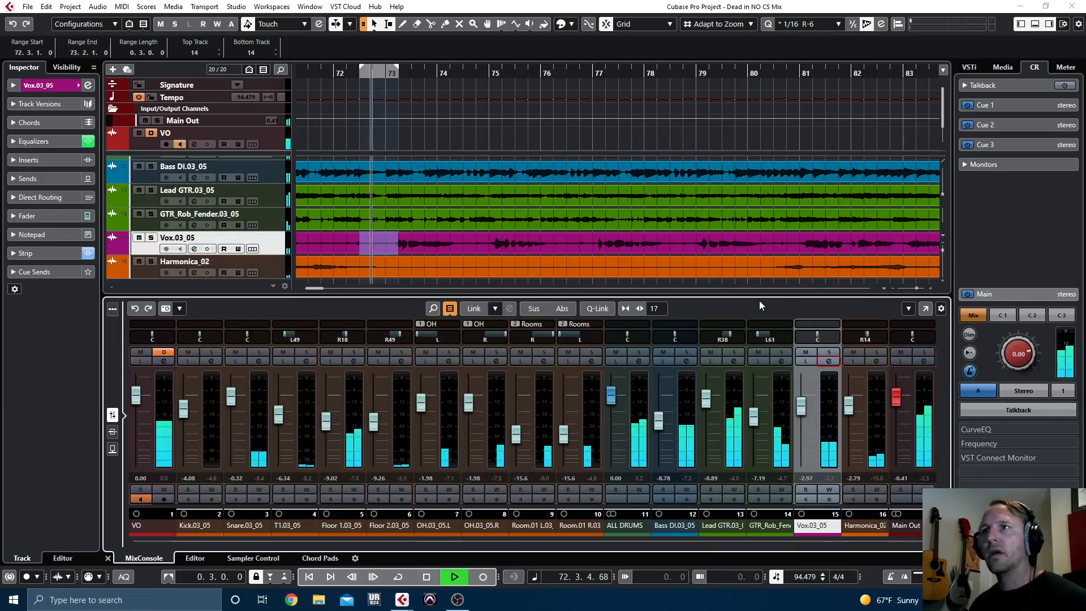
drag(801, 392, 803, 399)
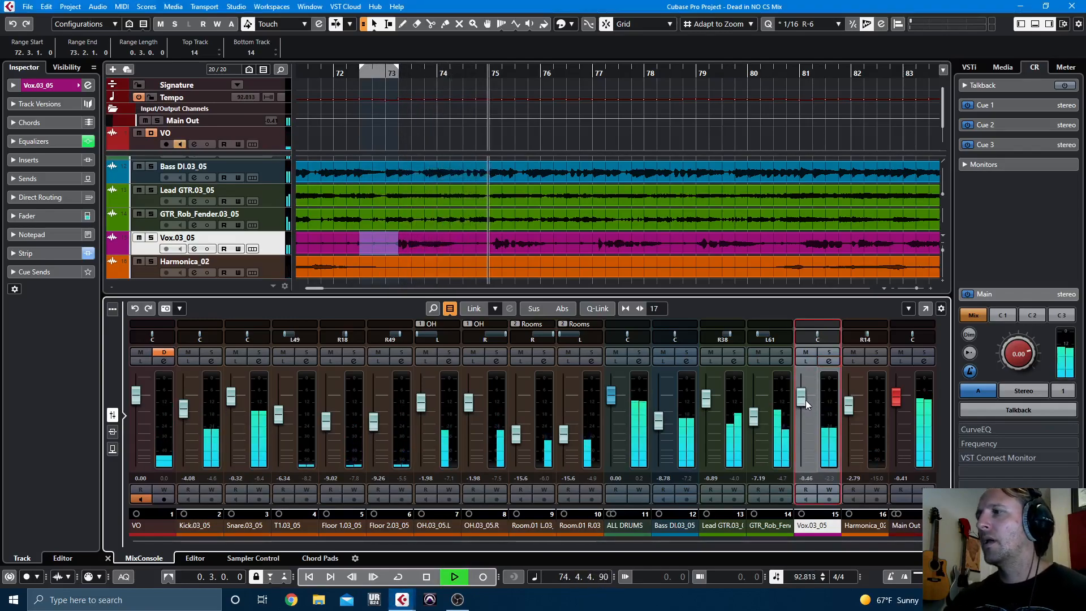
click(47, 253)
click(60, 335)
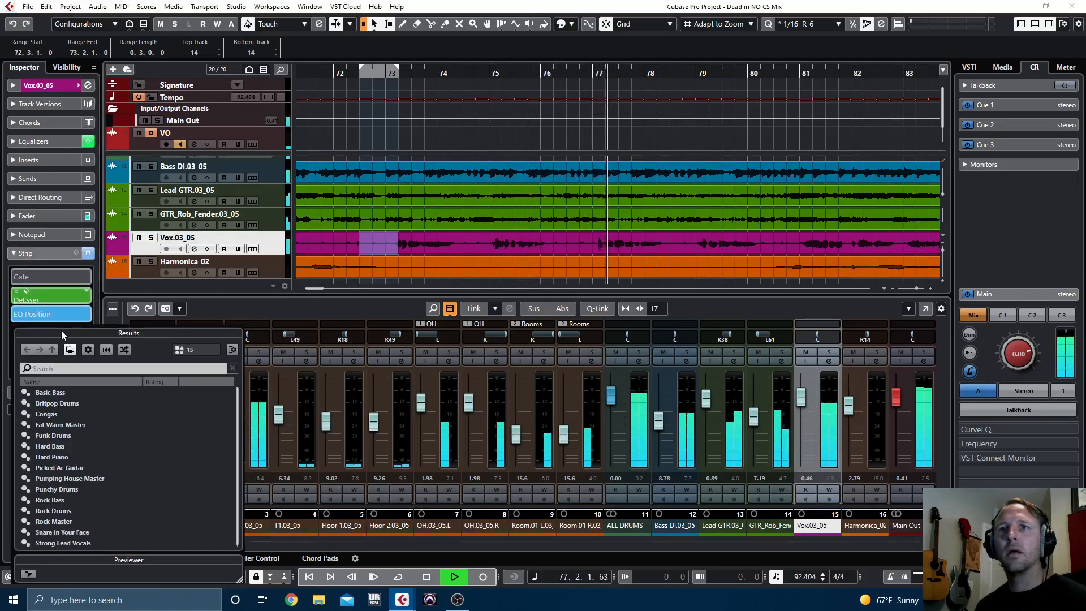
click(46, 311)
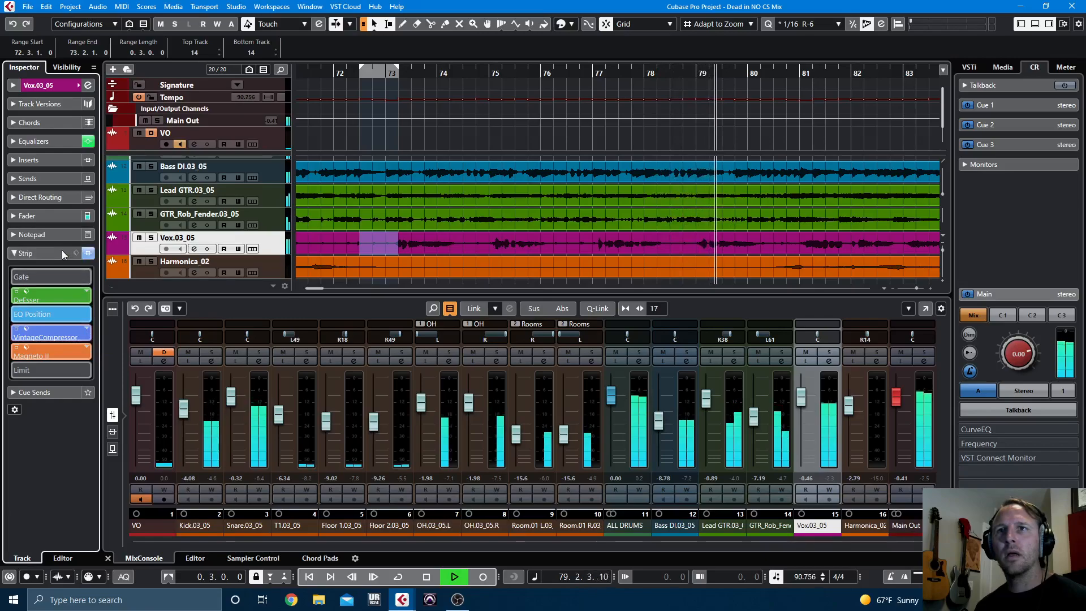
Step: Reopen the Vox channel settings, set the compressor's output to -7.6 dB and close the window
click(88, 85)
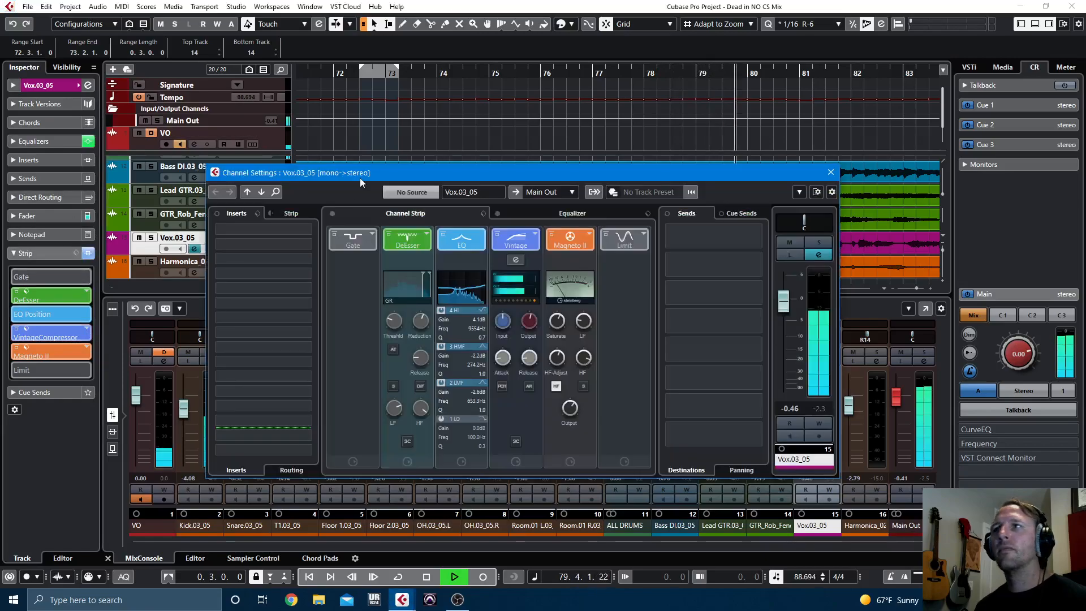
click(530, 326)
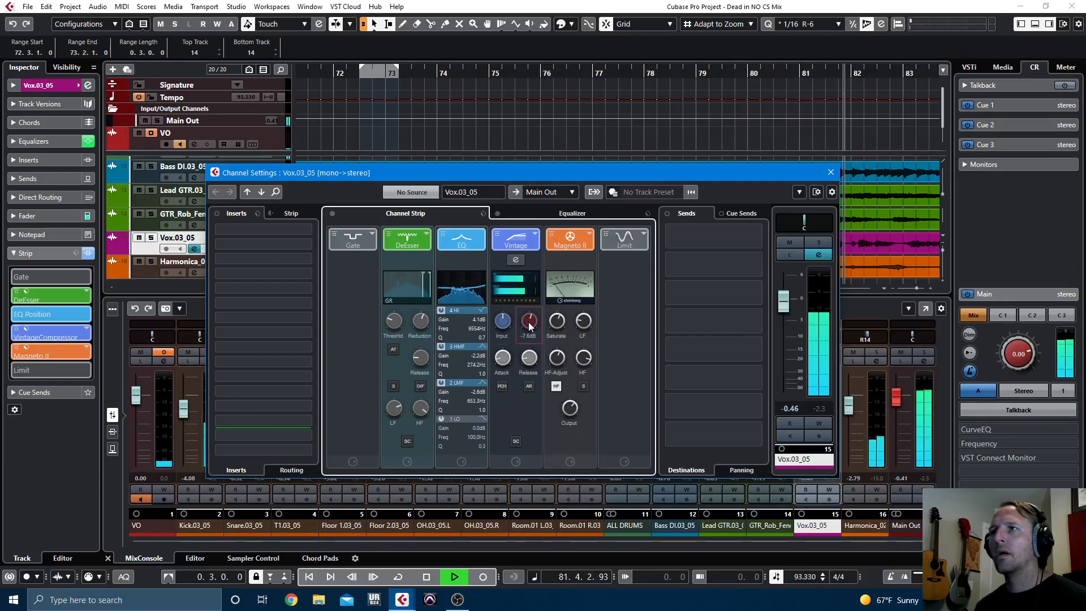
click(831, 172)
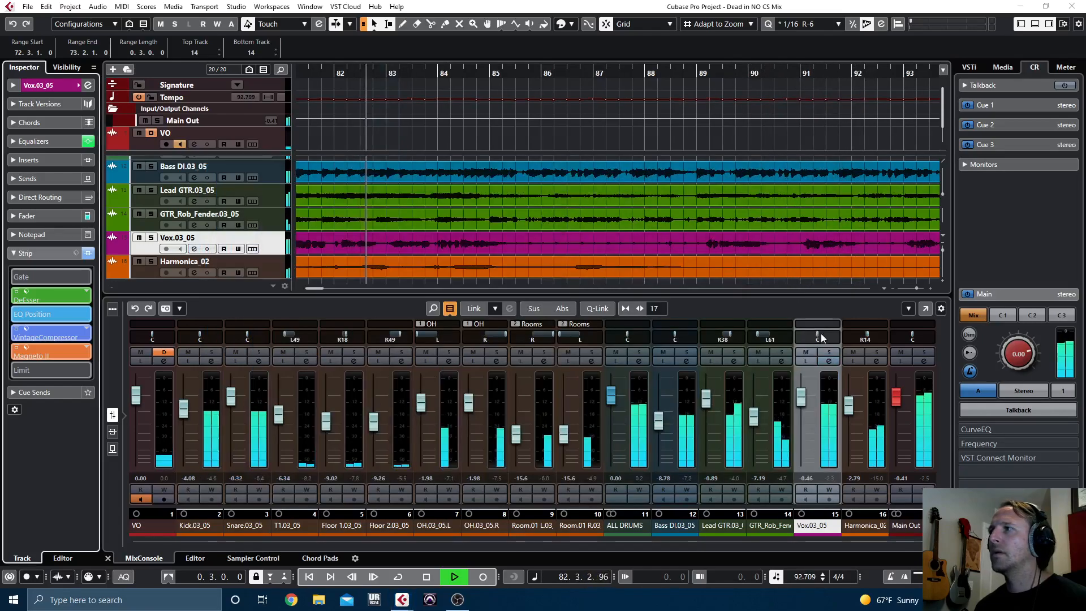
Step: Try the Vox fader at -0.74 dB against the full mix, return it to -0.46 dB and stop playback
click(802, 395)
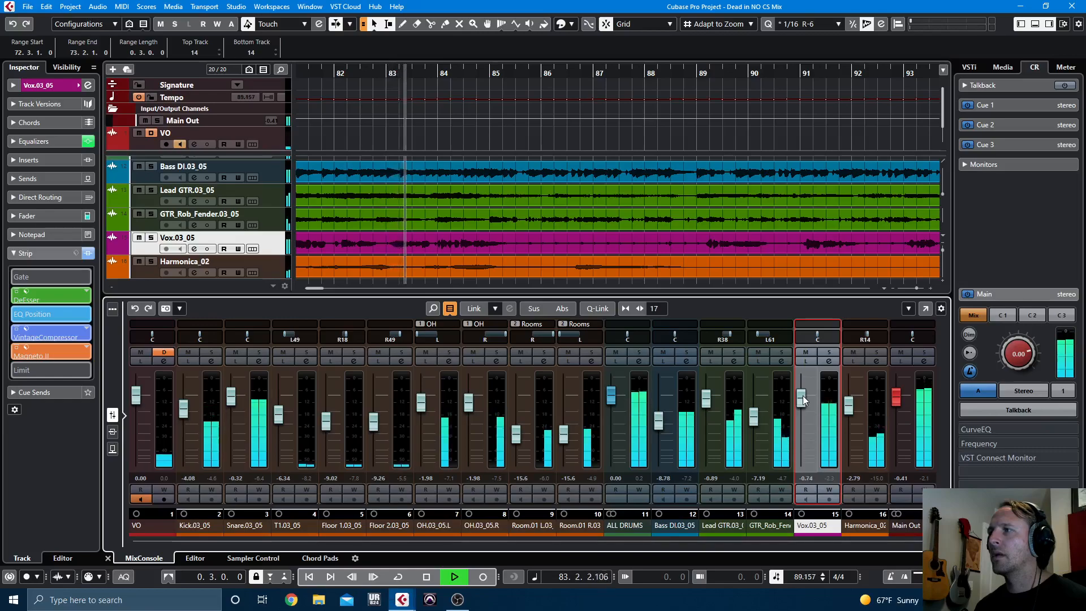
drag(802, 396, 800, 398)
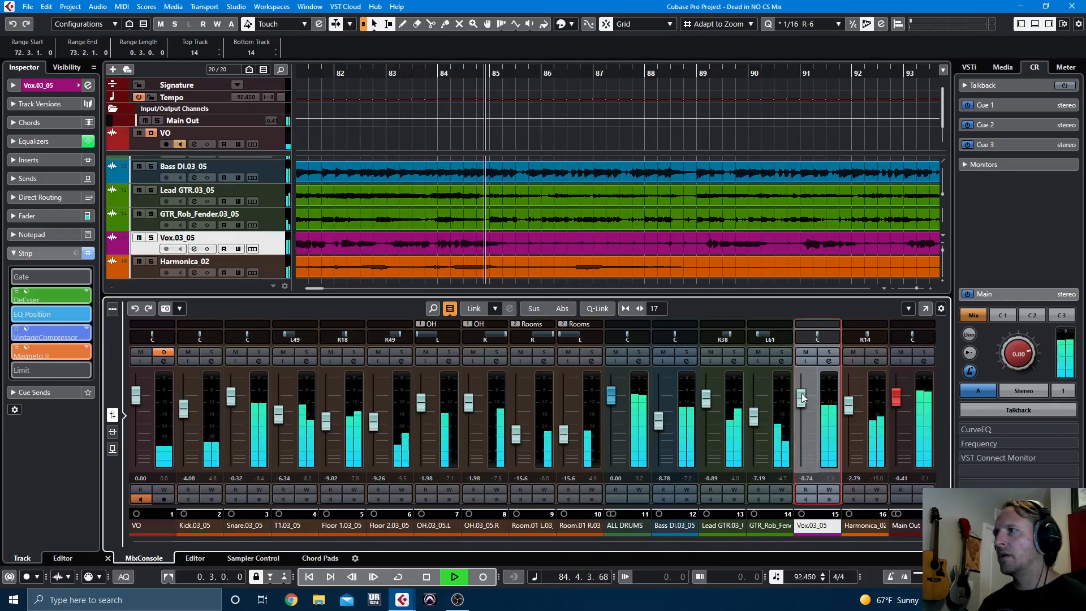
drag(802, 395, 802, 395)
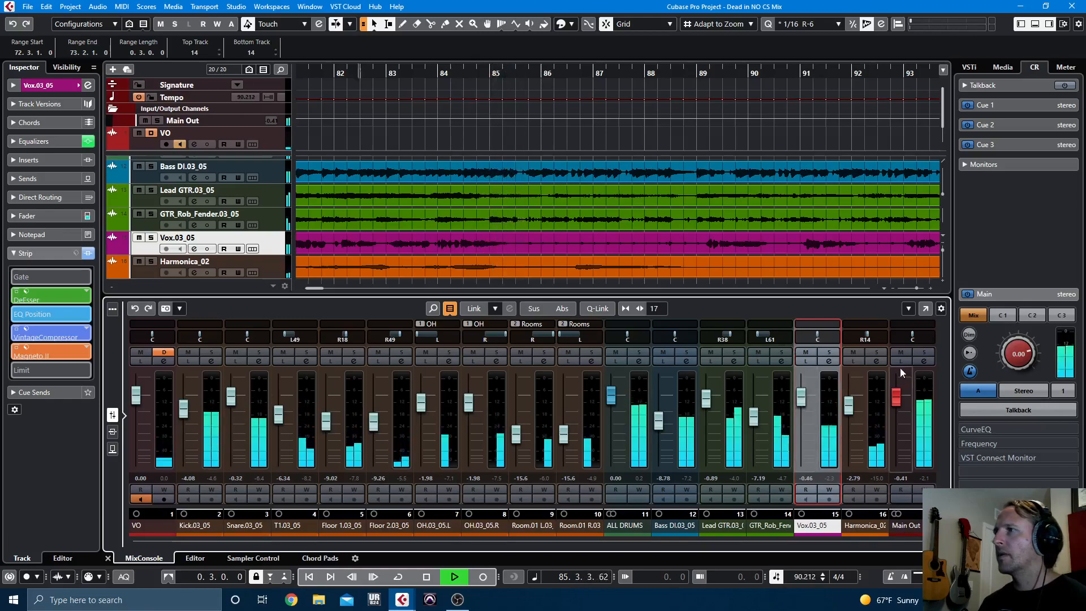
key(space)
Step: Give Harmonica_02 a 12 dB low cut and a 2.0 dB EQ cut at 364.6 Hz, then audition it in the mix
click(876, 361)
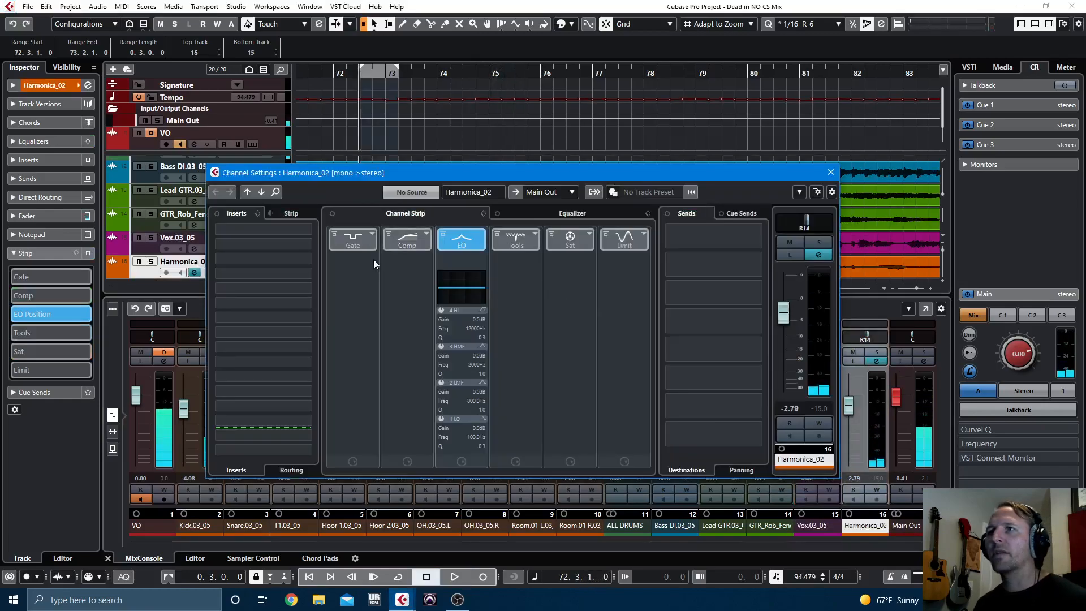
click(547, 213)
drag(346, 430, 371, 429)
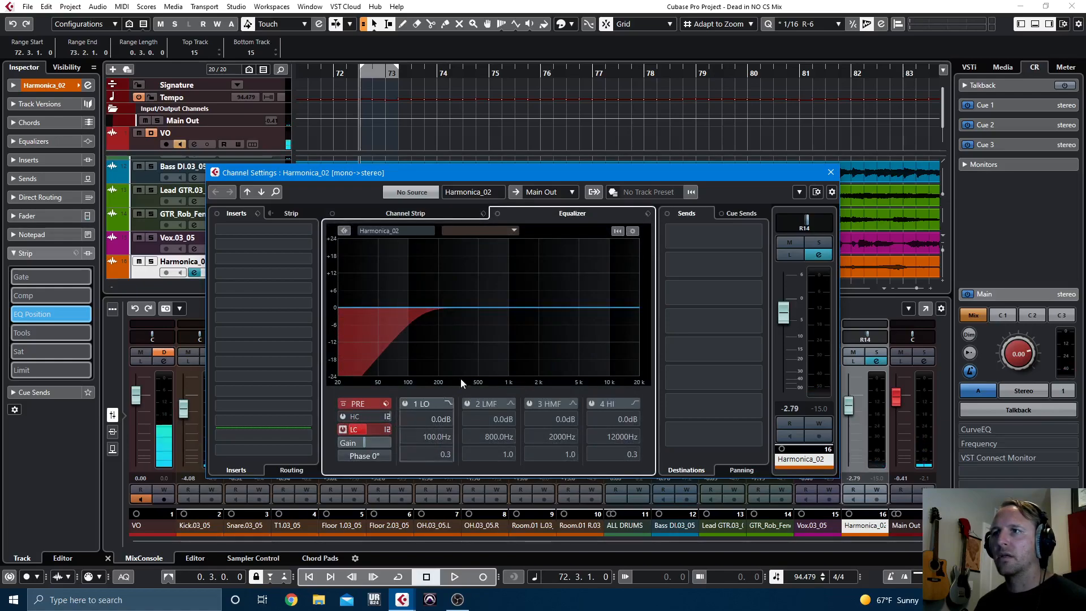
drag(509, 309, 465, 315)
key(space)
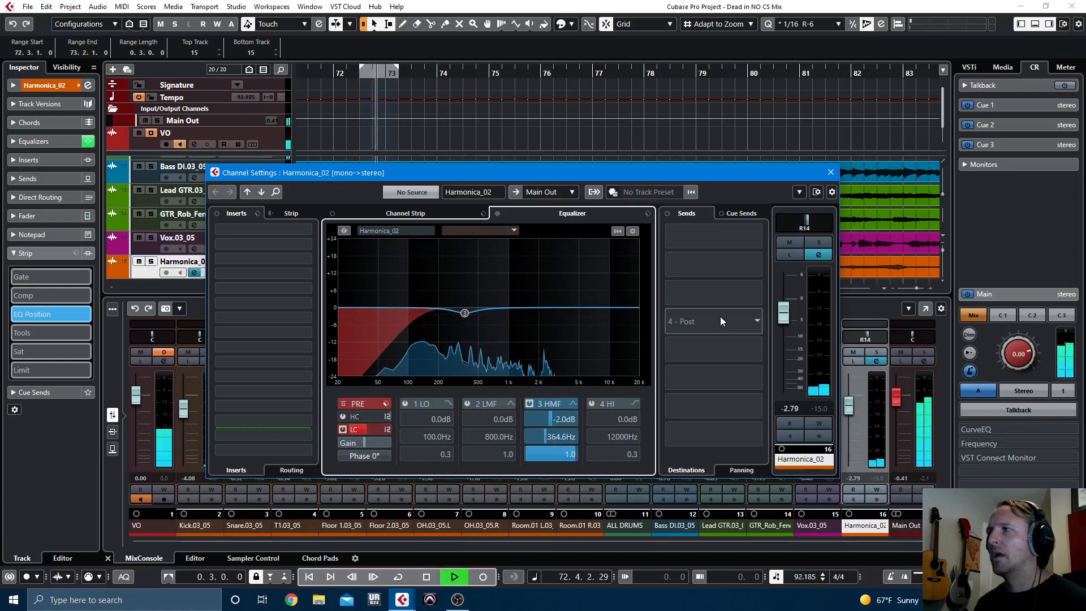
click(830, 172)
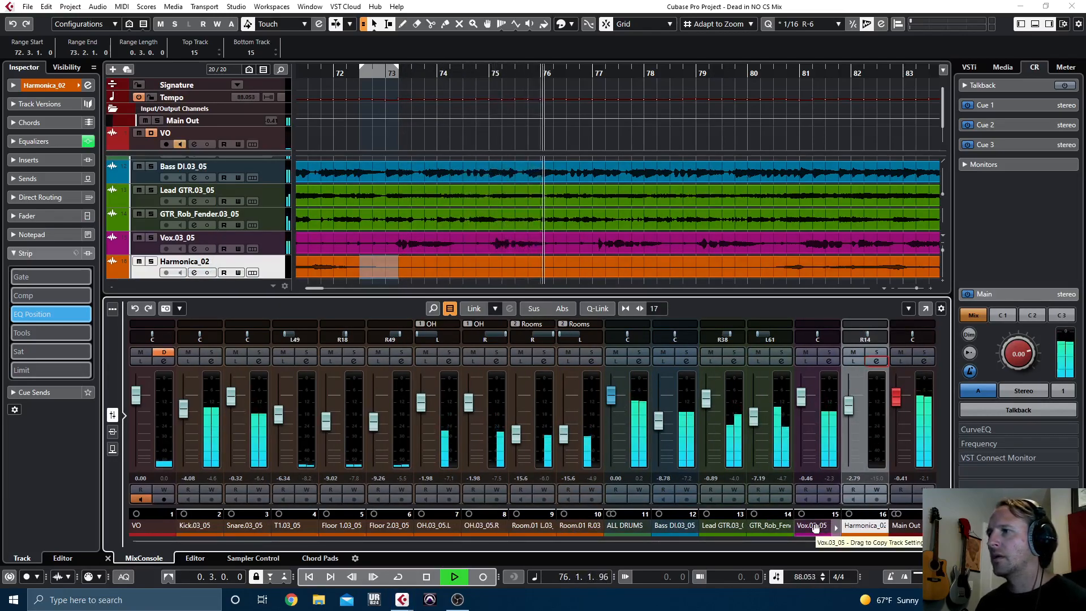
key(space)
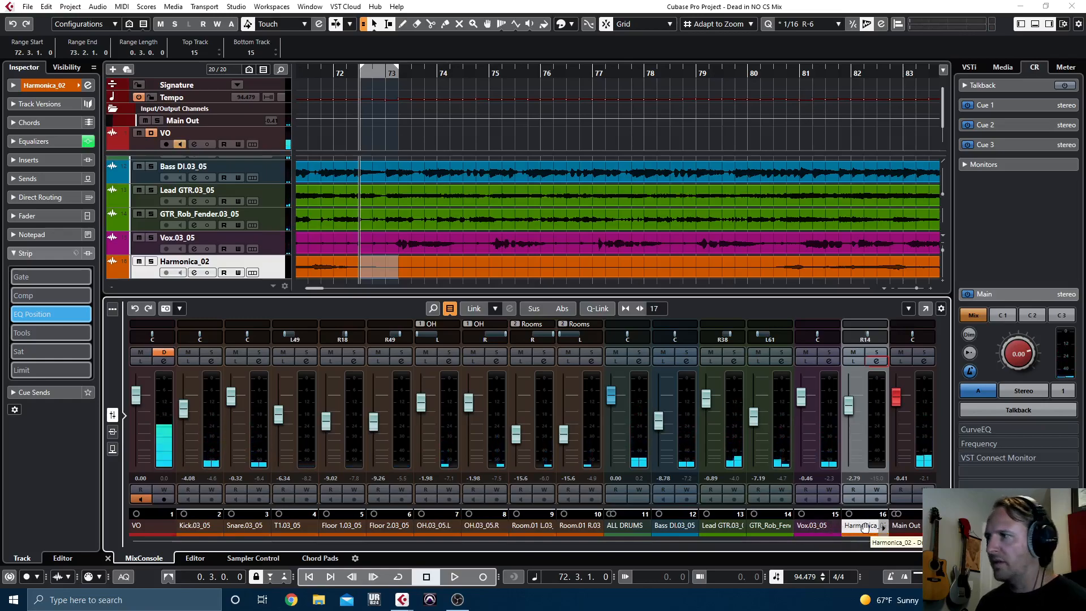
Step: Add four stereo FX channel tracks with no effect loaded, routed to Main Out
right_click(265, 274)
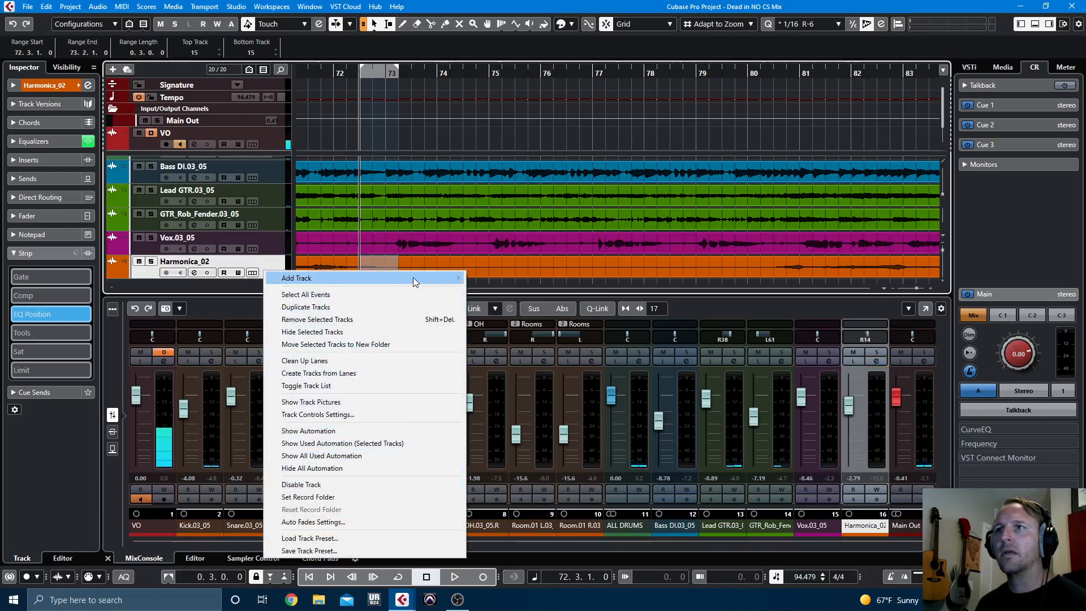
mouse_move(434, 277)
click(541, 336)
triple_click(540, 326)
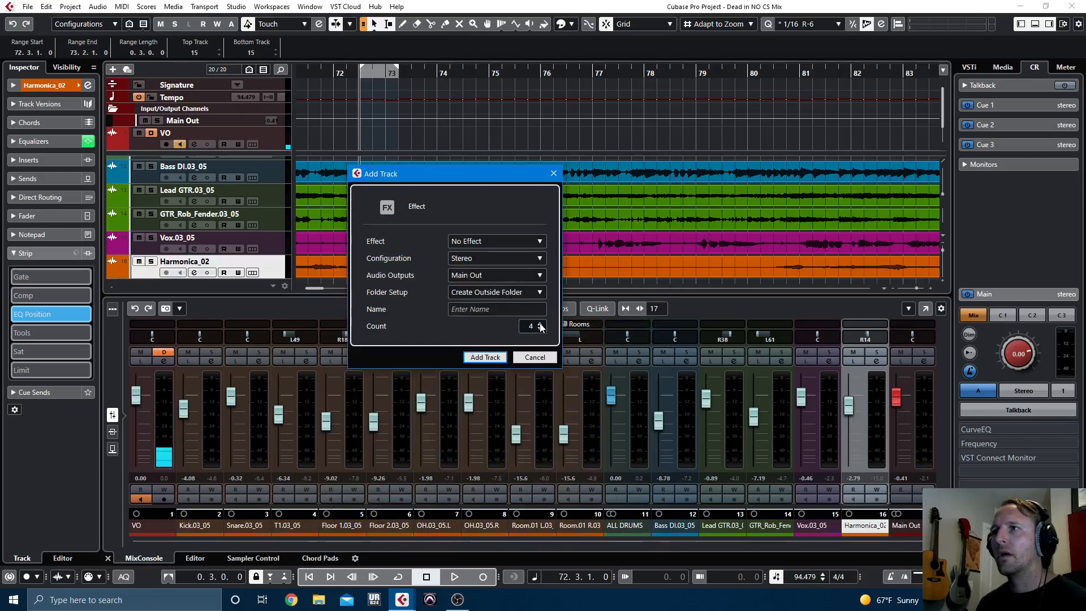
click(480, 358)
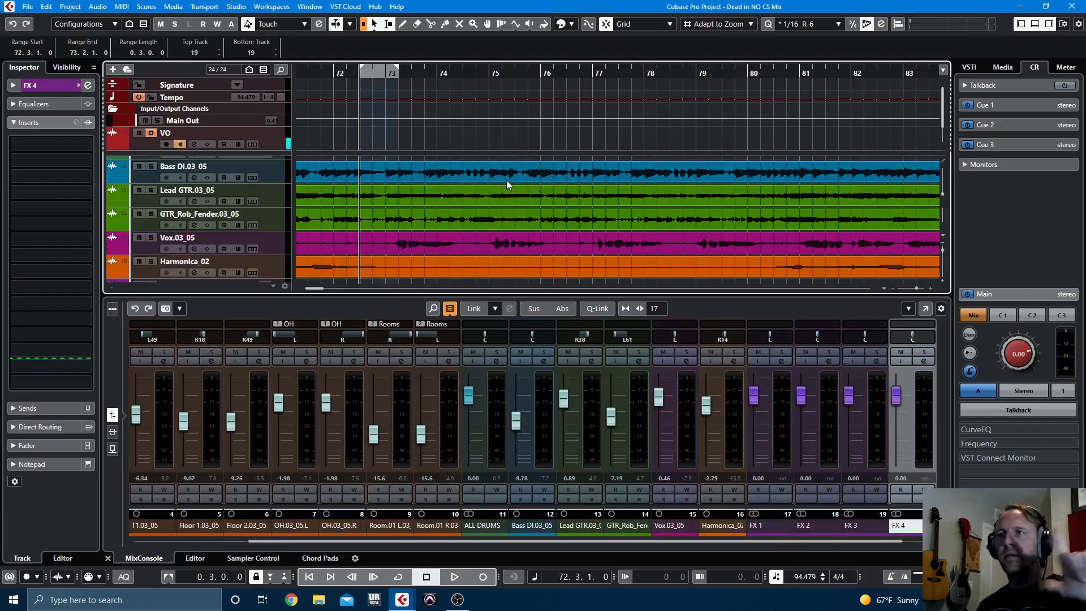
Step: Rename the four new FX tracks, in order, as Big Room, Small Room, Plate and Slap DLY
scroll(491, 201, down, 4)
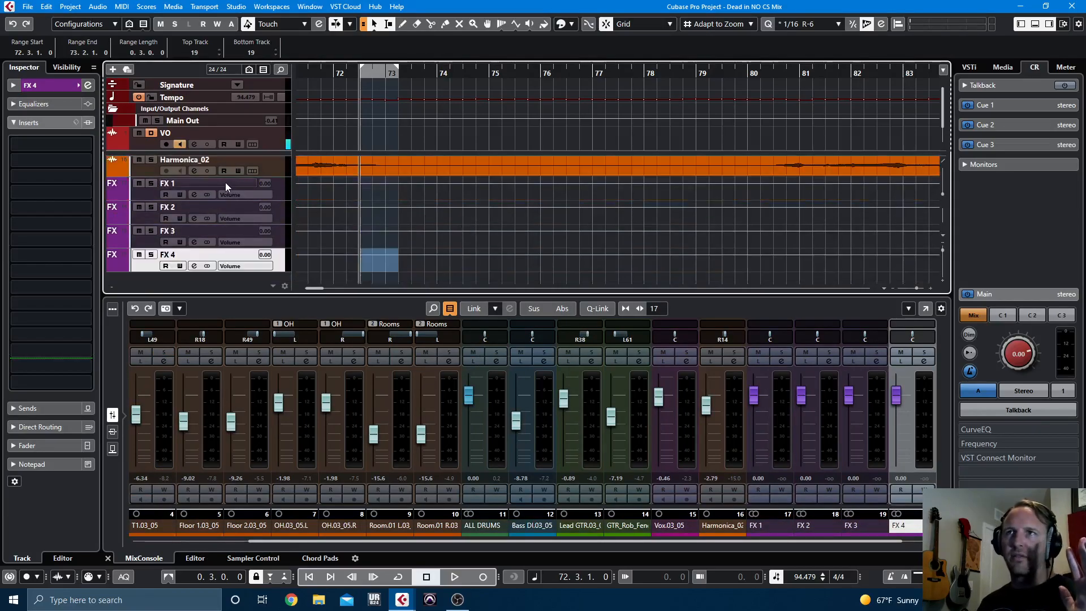
double_click(225, 183)
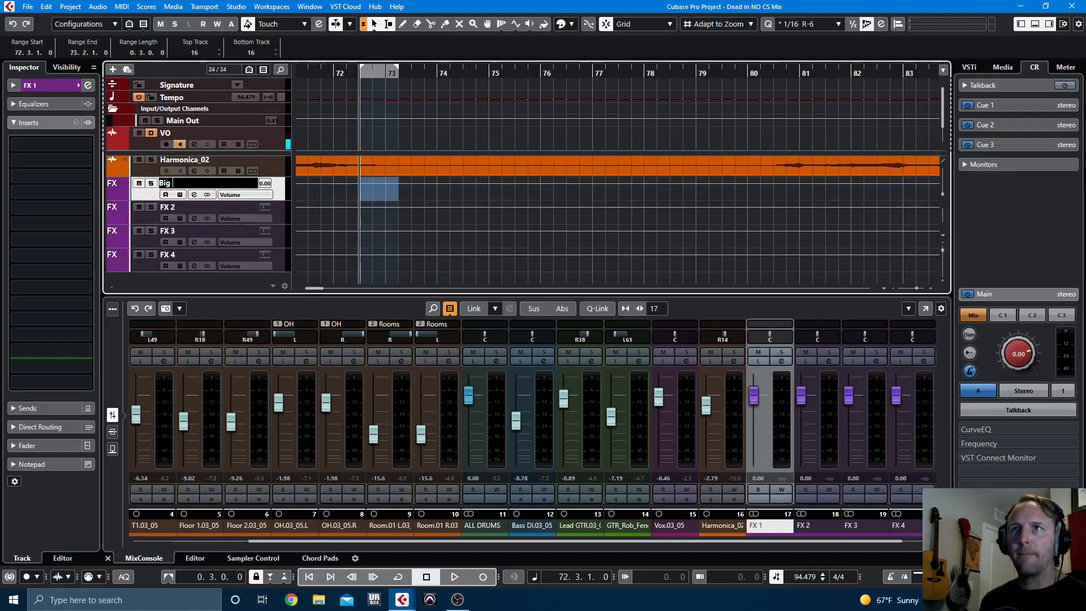
text(Big Room)
key(Tab)
text(Sm)
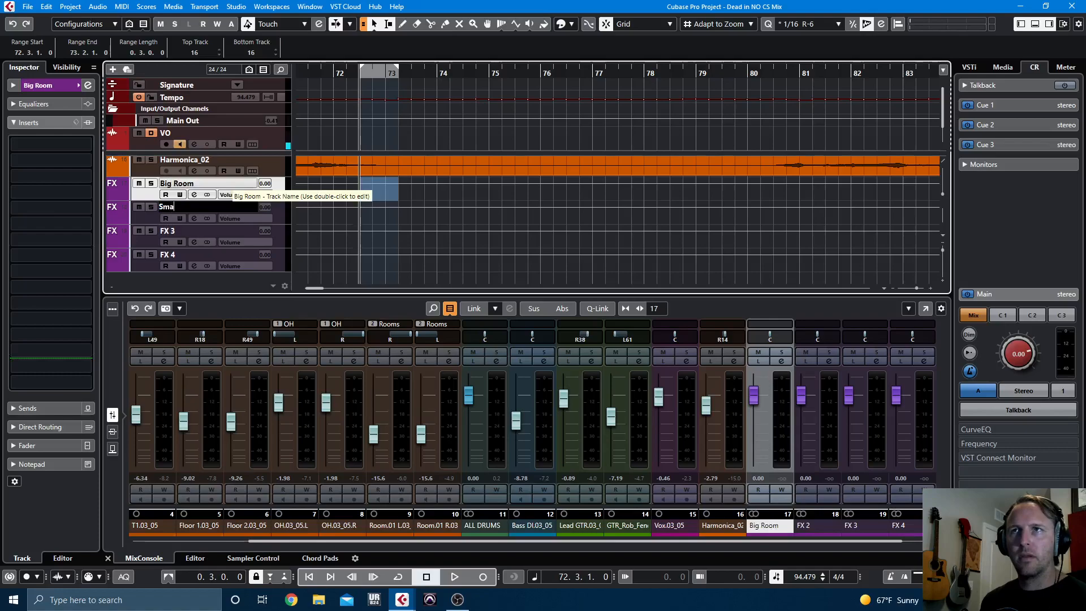
text(all Room)
key(Tab)
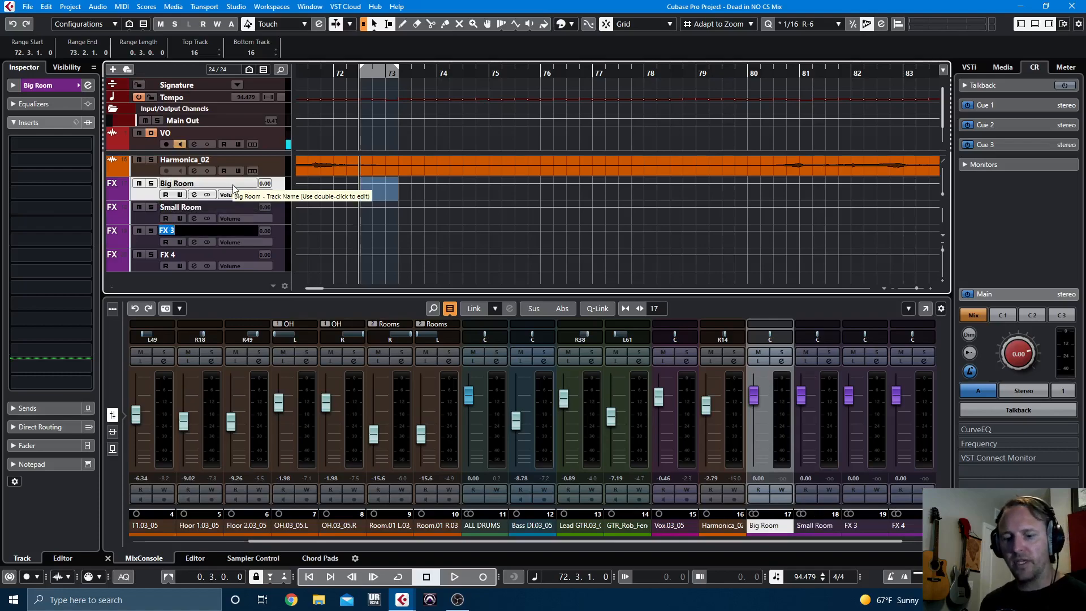
text(Plate)
key(Tab)
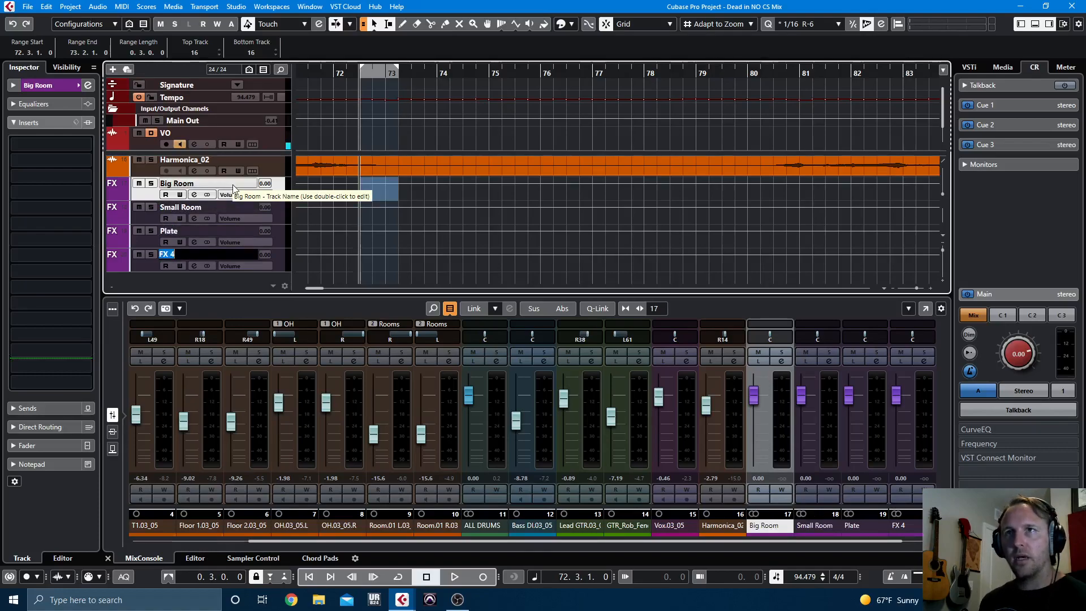
text(Slap DL)
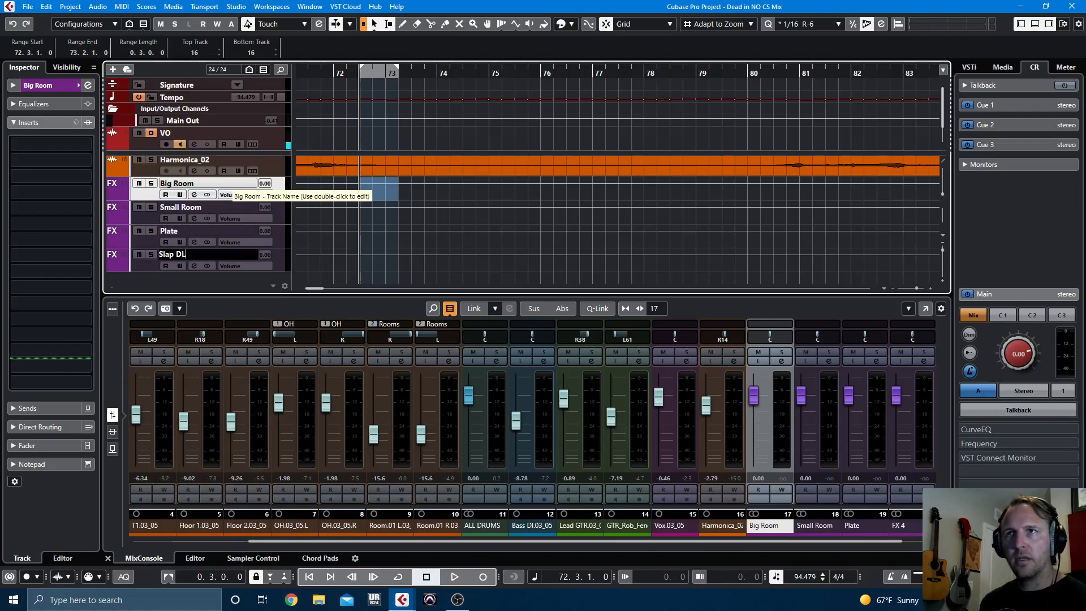
text(Y)
key(Return)
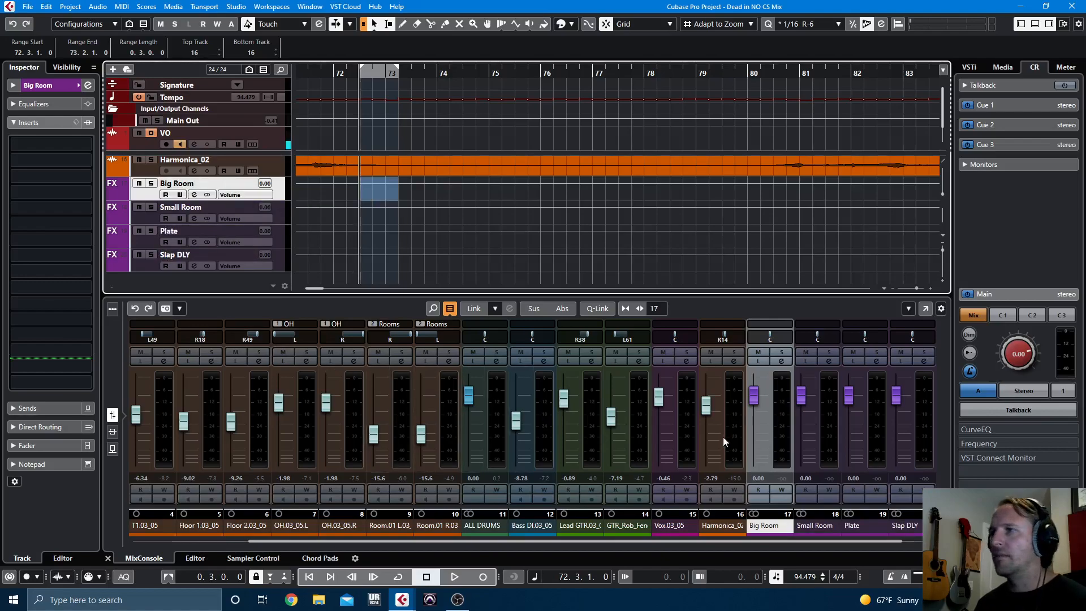
Step: Show the mixer channels' inserts and load ValhallaRoom_x64 in the first insert slot of Big Room
click(113, 432)
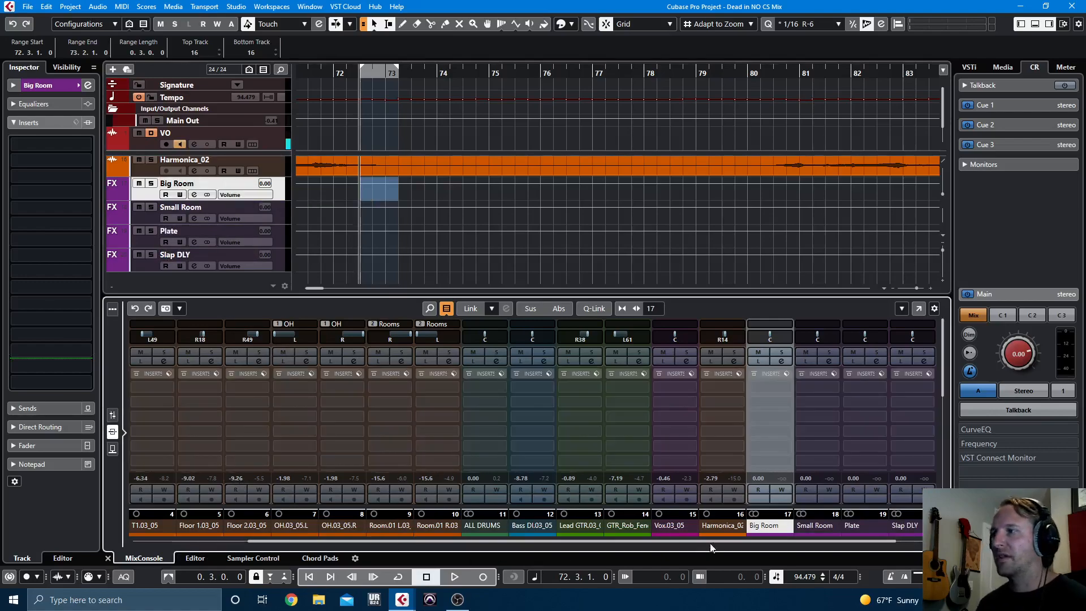
drag(718, 545, 881, 543)
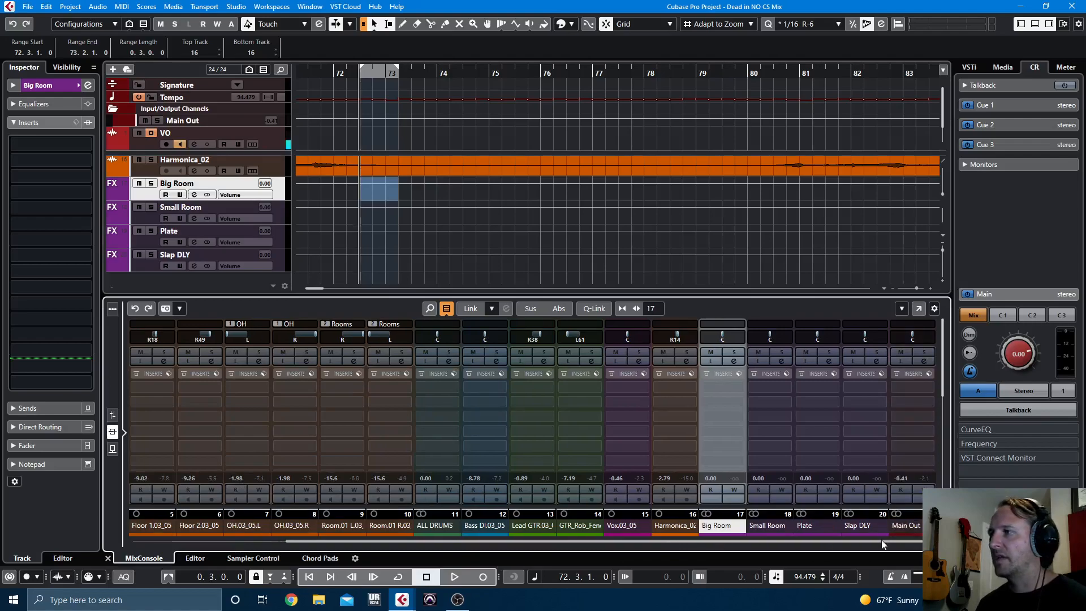
click(739, 388)
text(room)
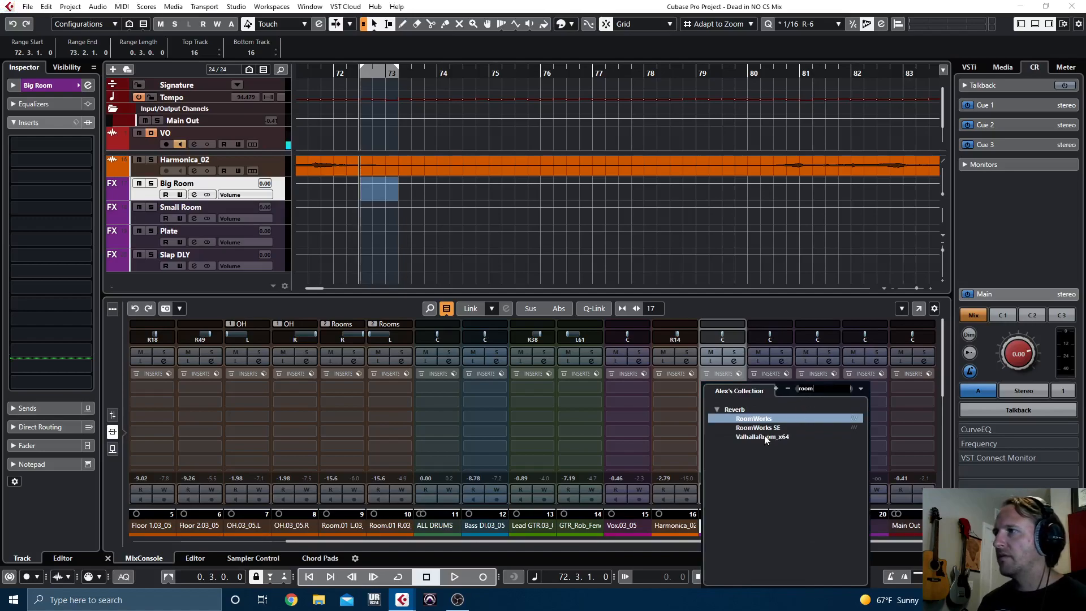
click(765, 437)
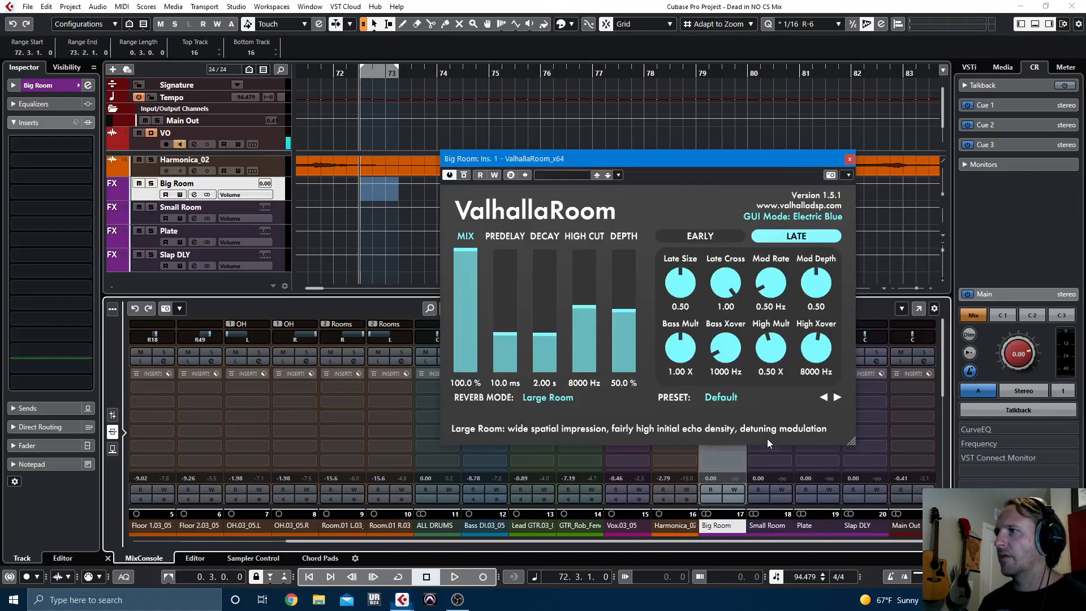
Step: Set Big Room's reverb to 4.00 s decay, 19.5 ms predelay, 8410 Hz high cut and 52.1% depth, and close the plug-in
drag(554, 338, 553, 325)
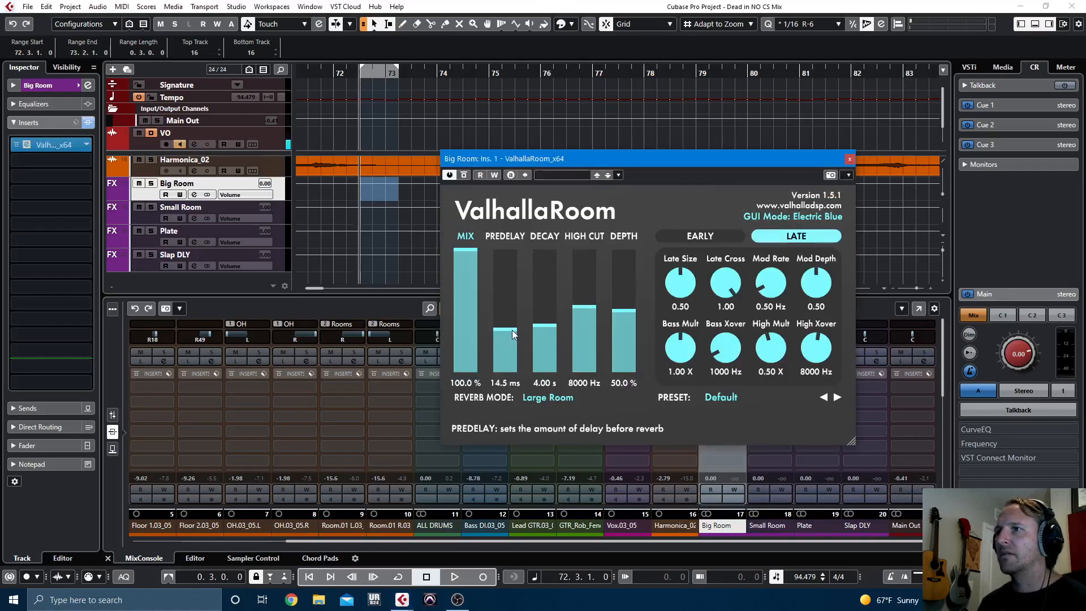
drag(514, 327, 514, 327)
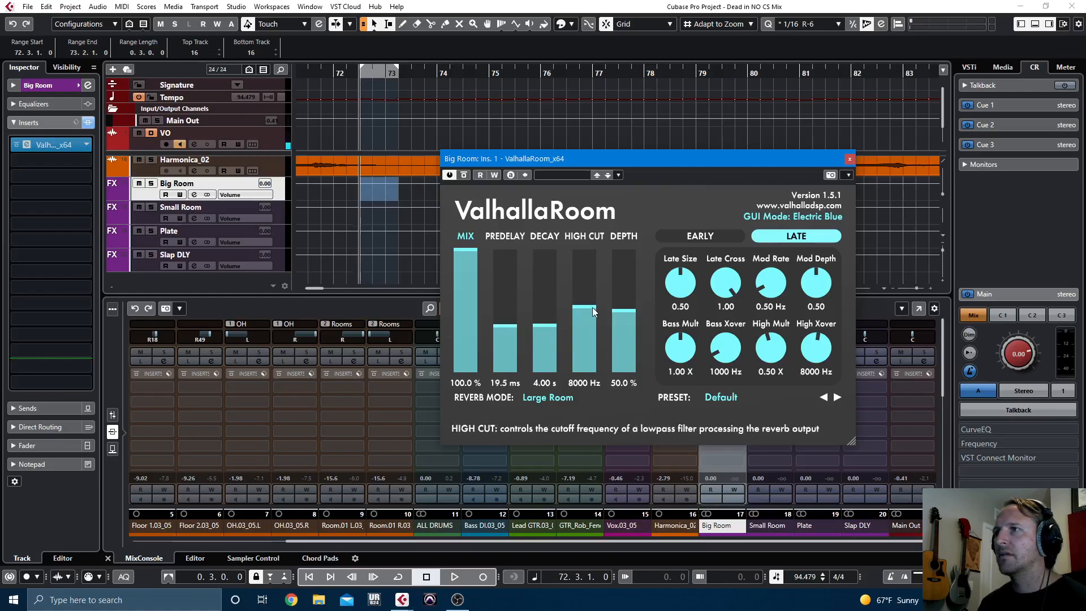
drag(624, 311, 624, 307)
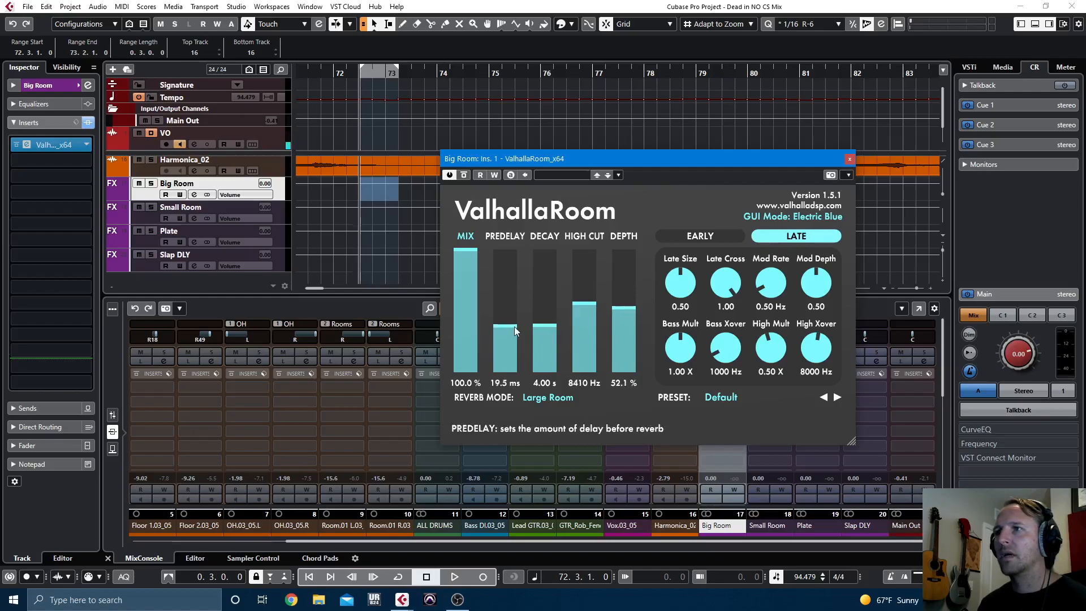
click(850, 159)
Step: Copy Big Room's ValhallaRoom to Small Room, set its decay to 1.01 s, lower the predelay and depth, and close it
drag(721, 387, 772, 387)
drag(444, 321, 447, 345)
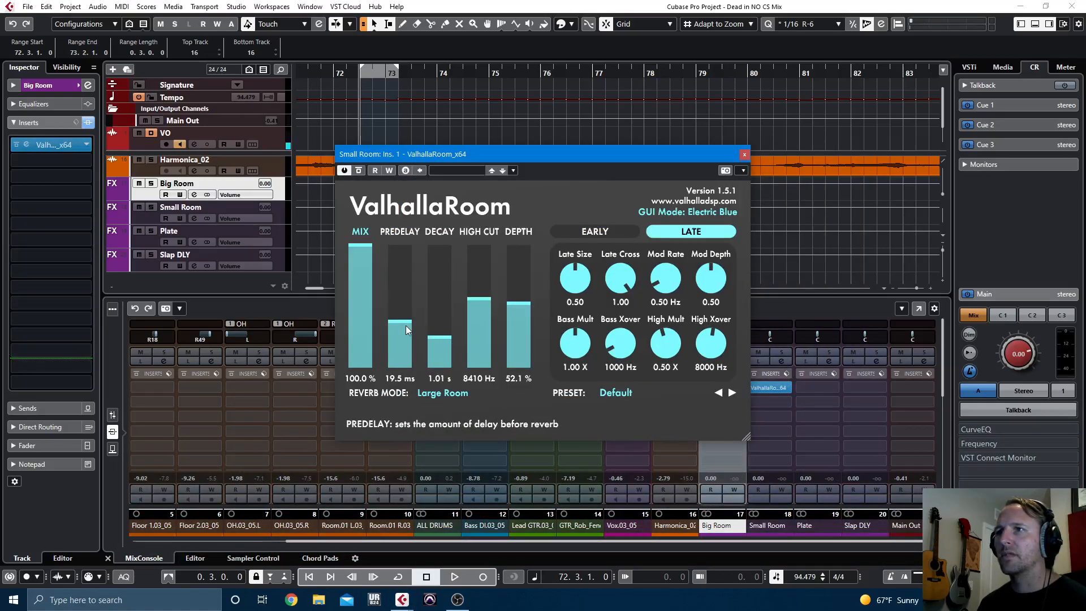
drag(405, 333, 404, 339)
drag(520, 306, 523, 318)
click(745, 155)
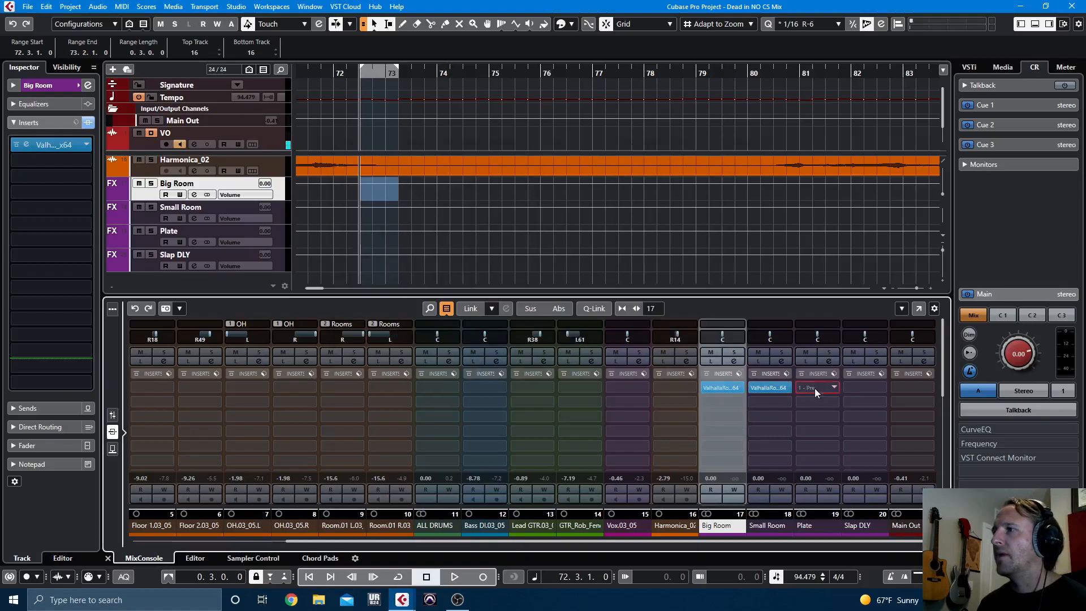
Step: Insert Seventh Heaven on the Plate channel, select the Sun Plate C preset with 2.15 sec, and close the plug-in
click(815, 389)
text(plate)
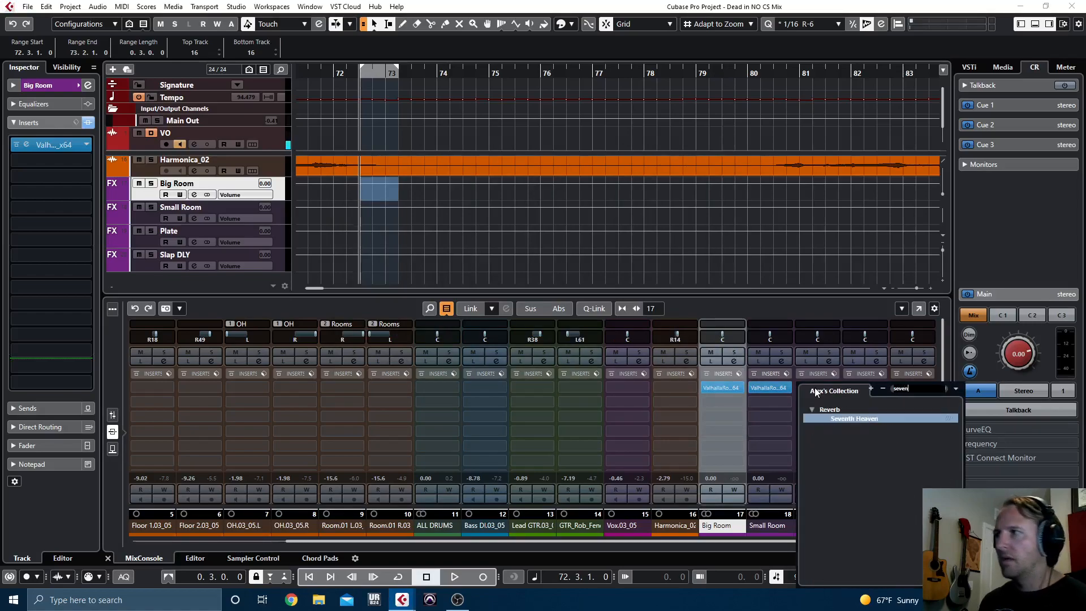
key(Return)
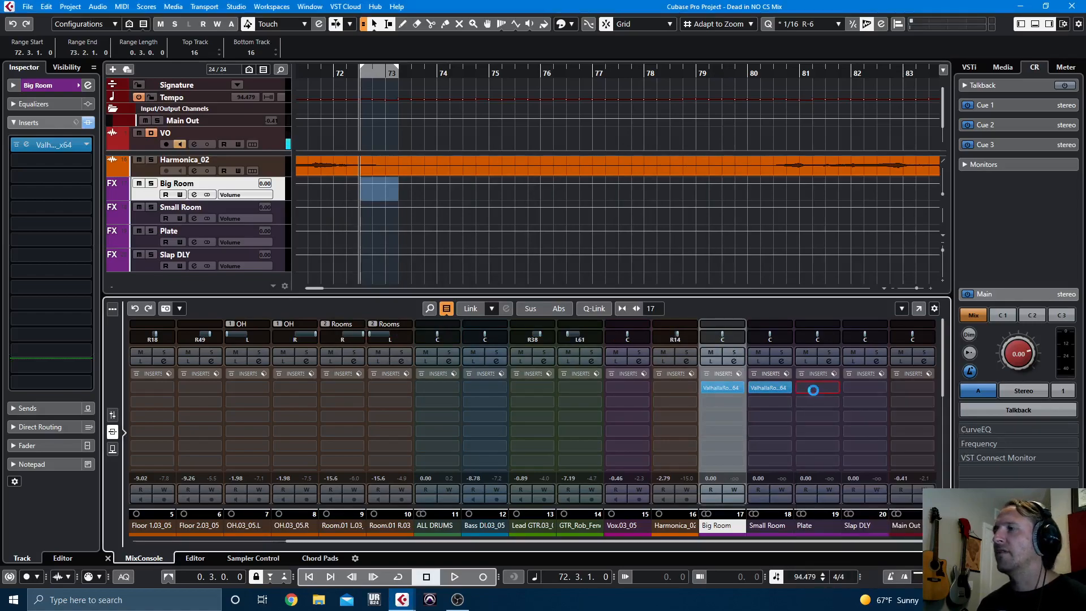
scroll(419, 226, down, 1)
scroll(418, 229, down, 1)
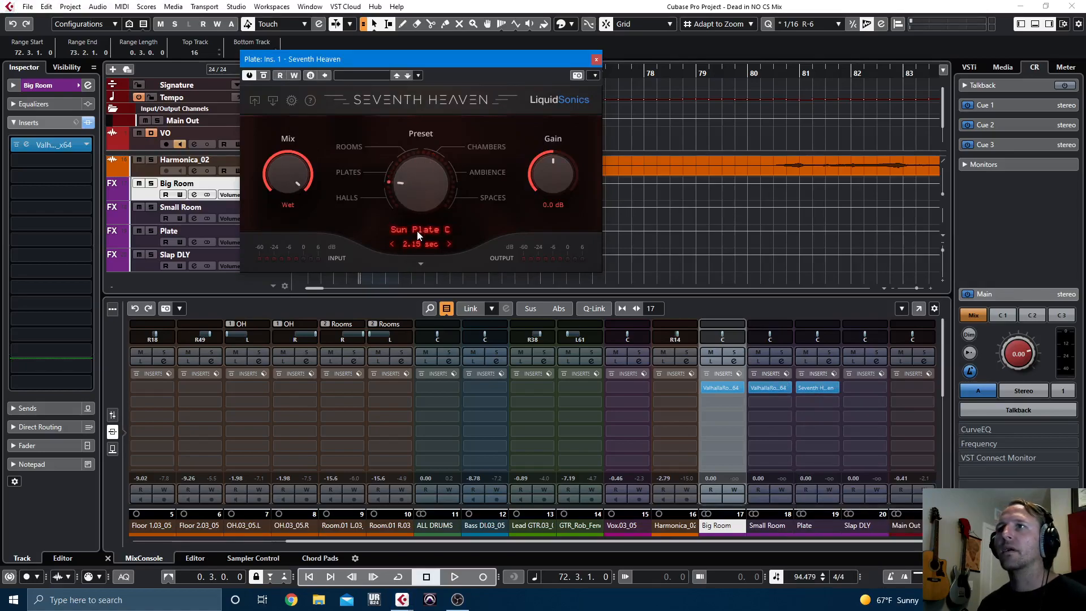
click(596, 59)
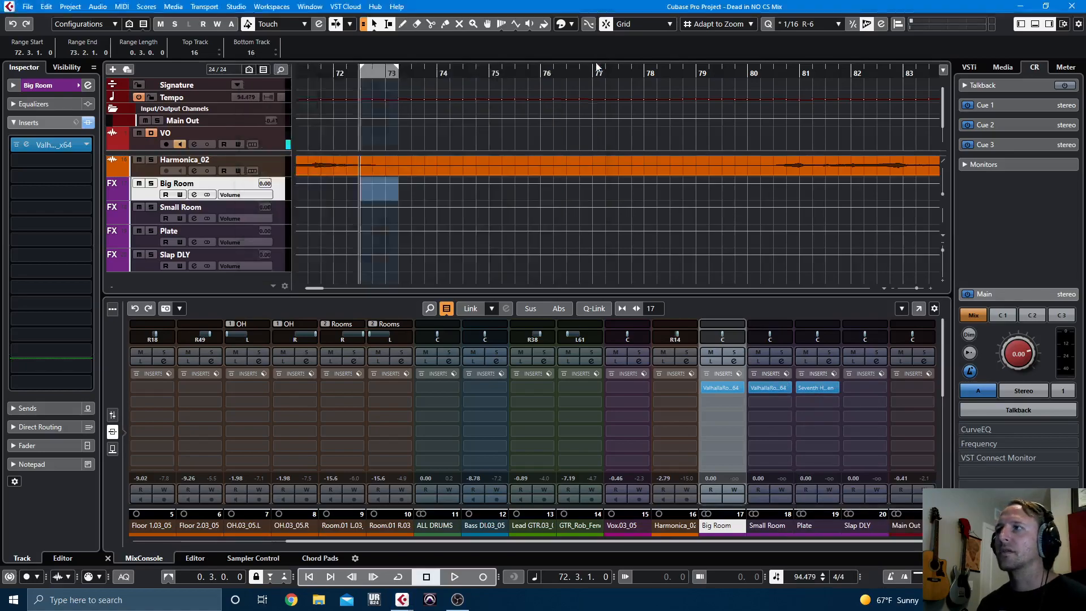
Step: Load StereoDelay in the first insert slot of the Slap DLY channel
click(864, 388)
text(ster)
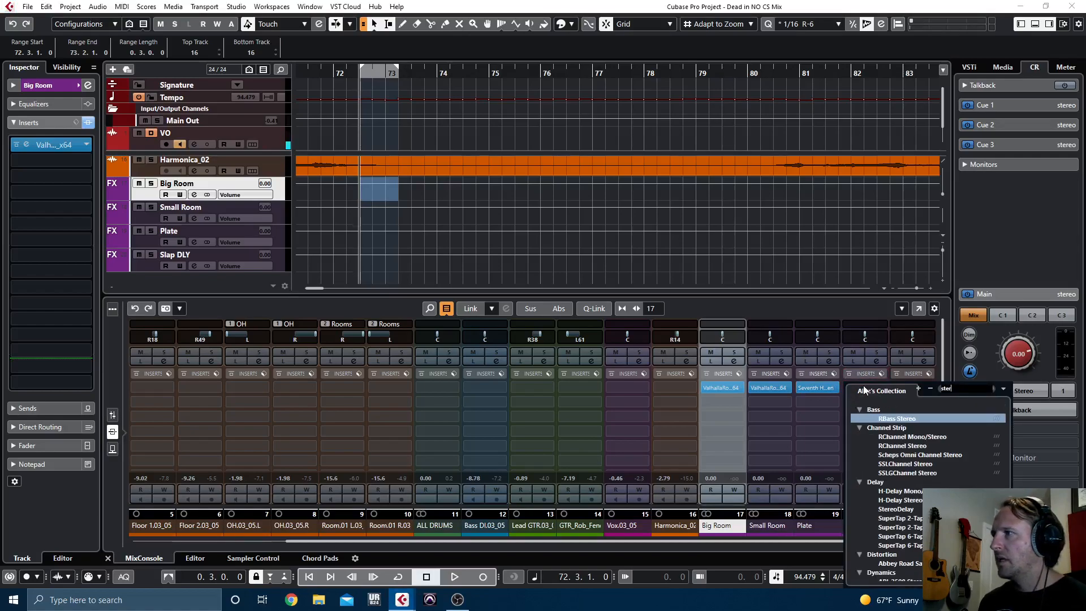
text(eod)
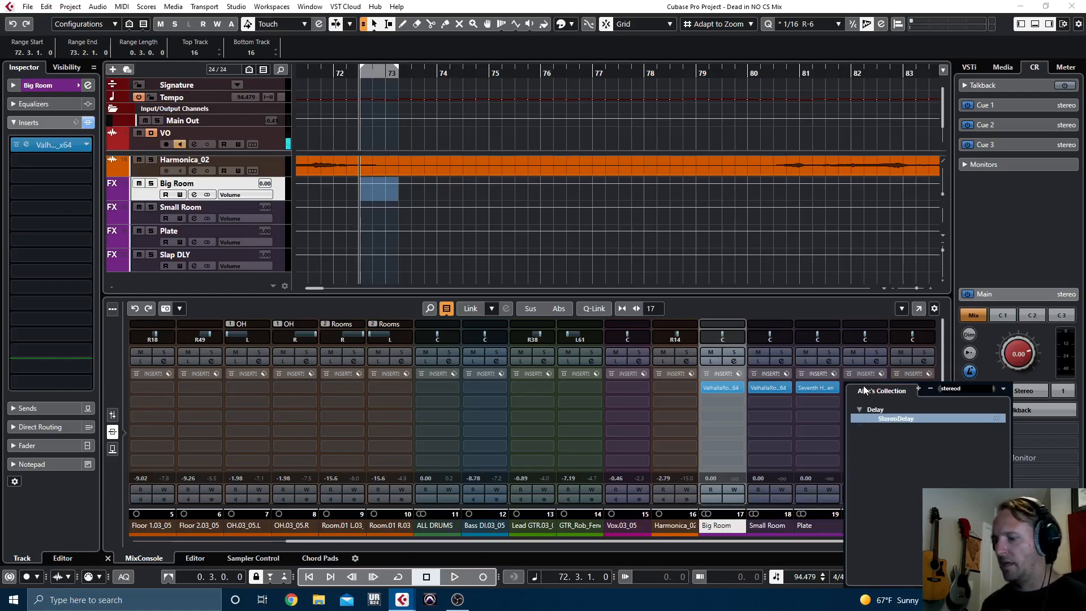
key(Return)
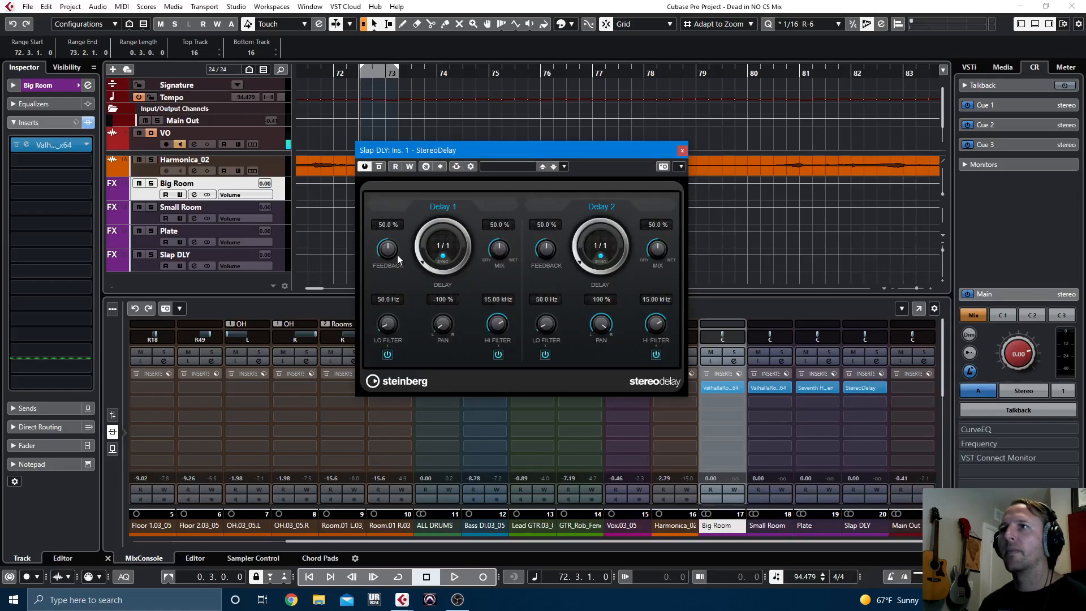
Step: Set StereoDelay's mixes to 100%, feedback to 14.5% and 13.5%, and unsynced delays to 55 ms and 65 ms, then close it
drag(502, 250, 580, 178)
drag(547, 250, 543, 246)
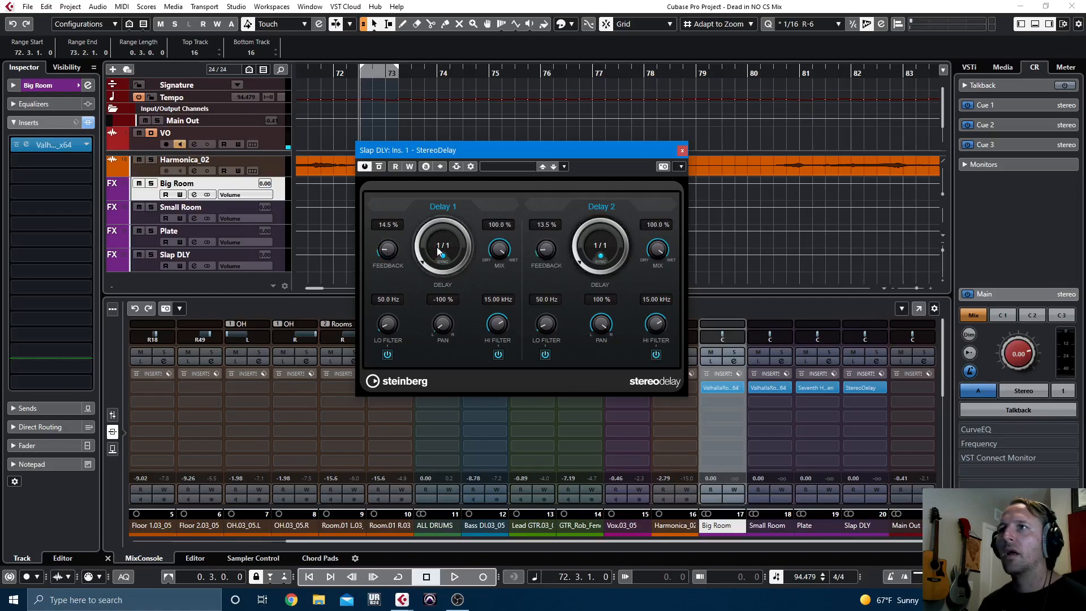
click(600, 257)
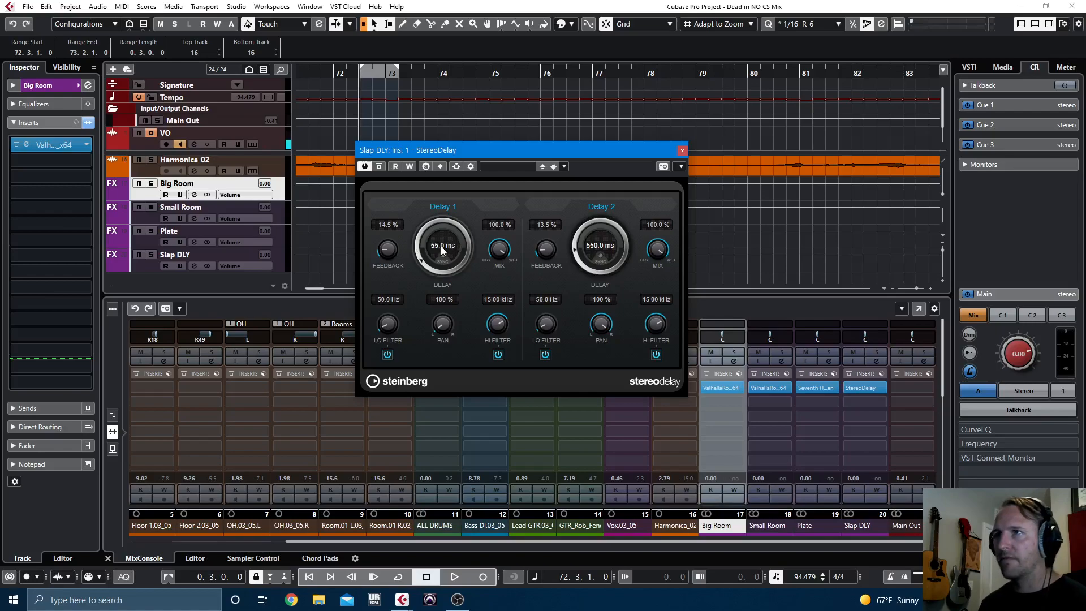
text(65)
key(Return)
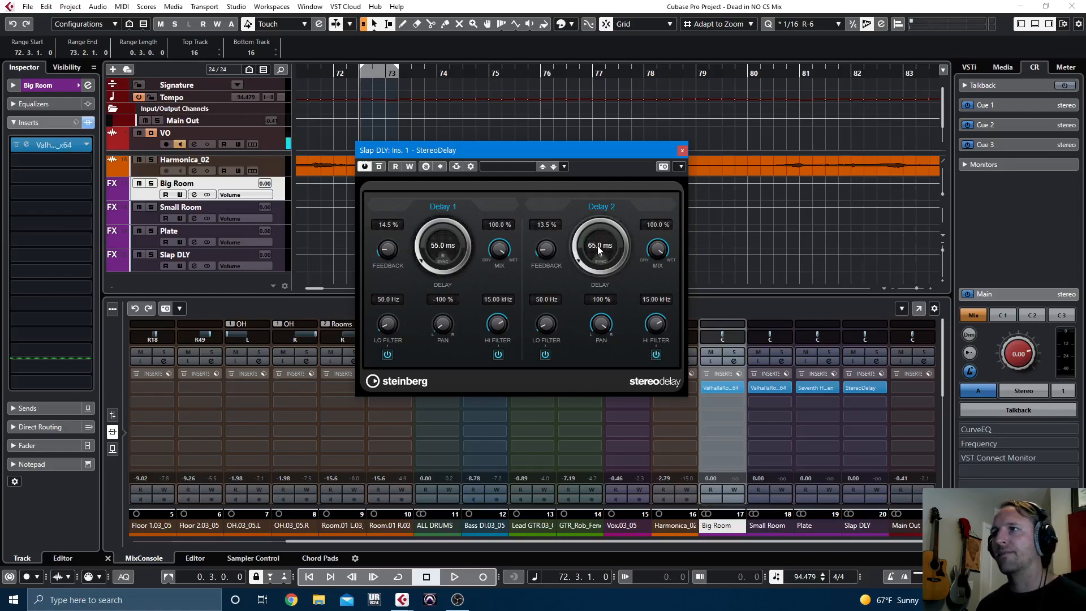
click(681, 150)
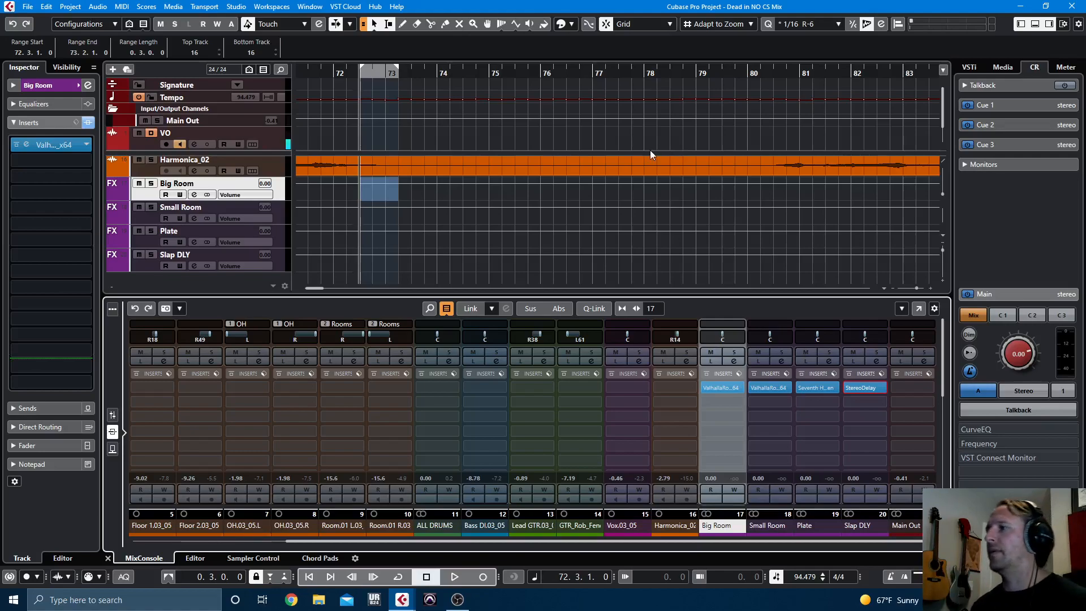
Step: Insert RoomWorks SE after the delay on Slap DLY, set mix to 40% and reverb time to 1.11 s, and close it
click(861, 402)
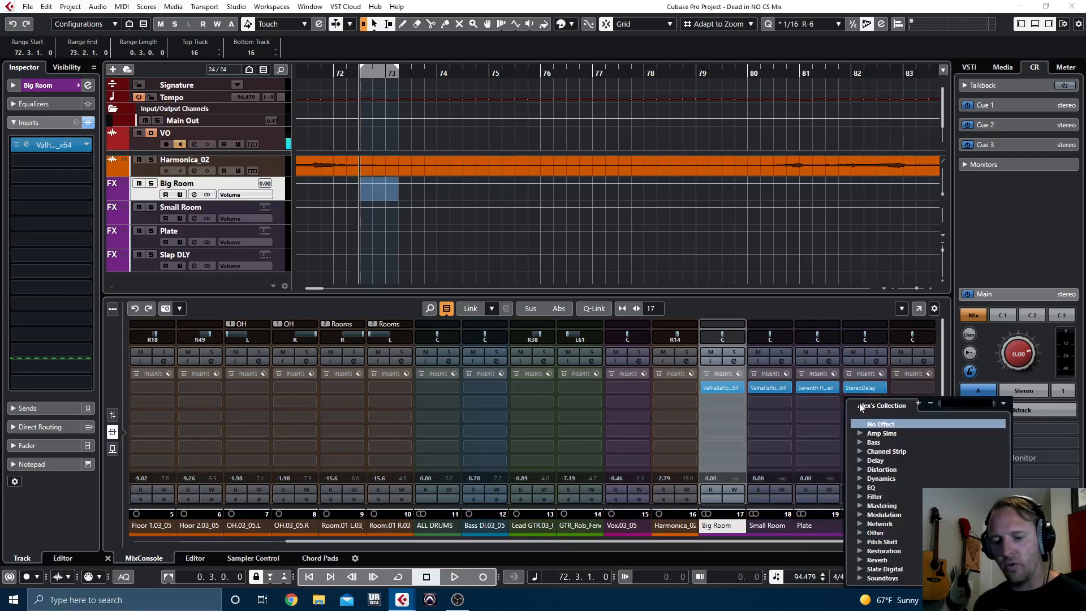
text(room)
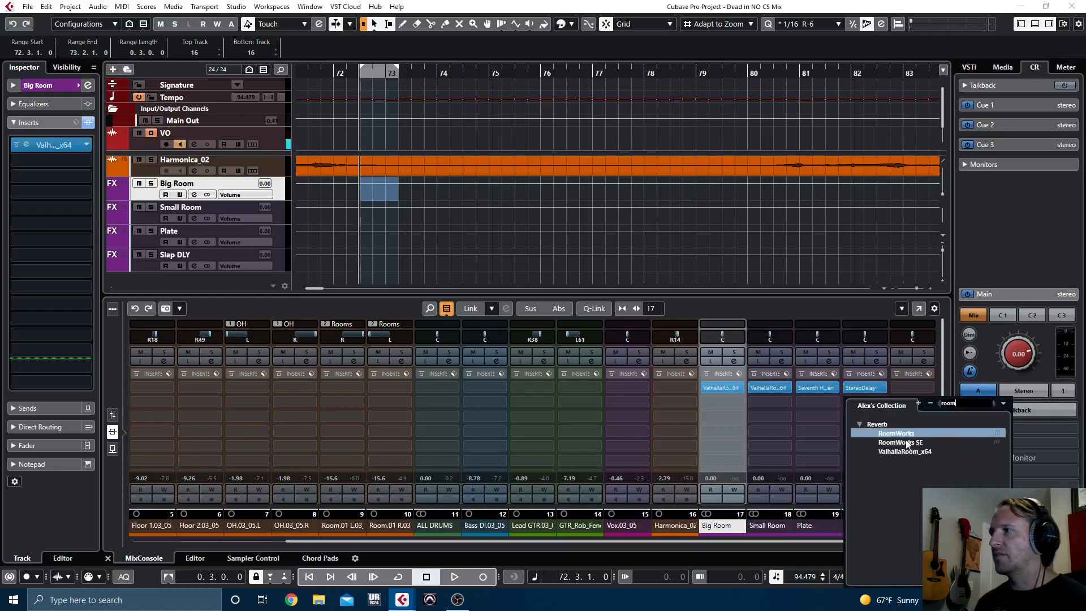
double_click(897, 441)
drag(530, 345, 530, 342)
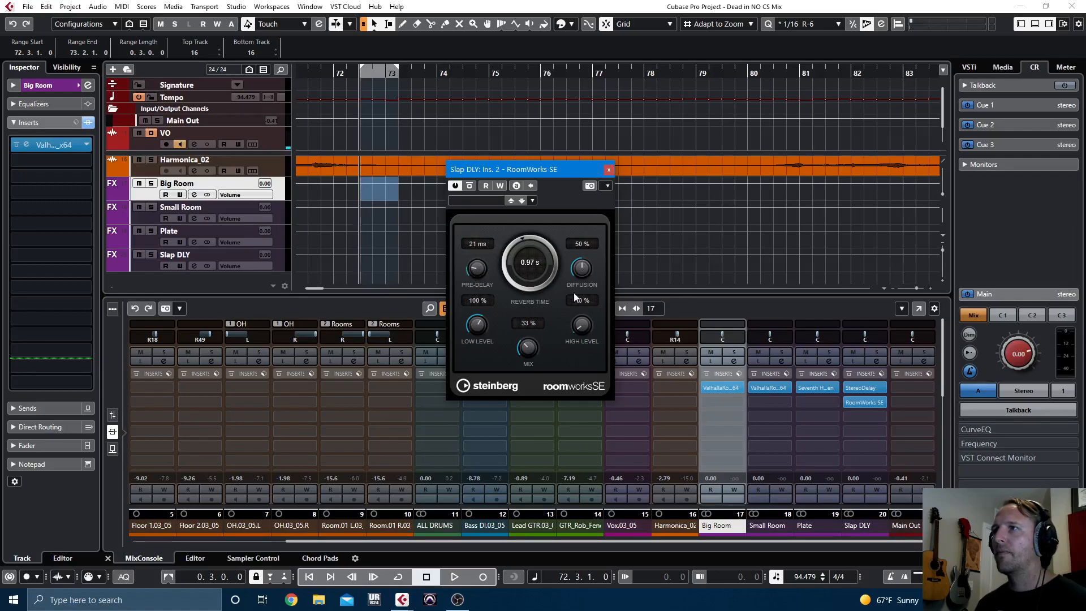
drag(515, 287, 512, 274)
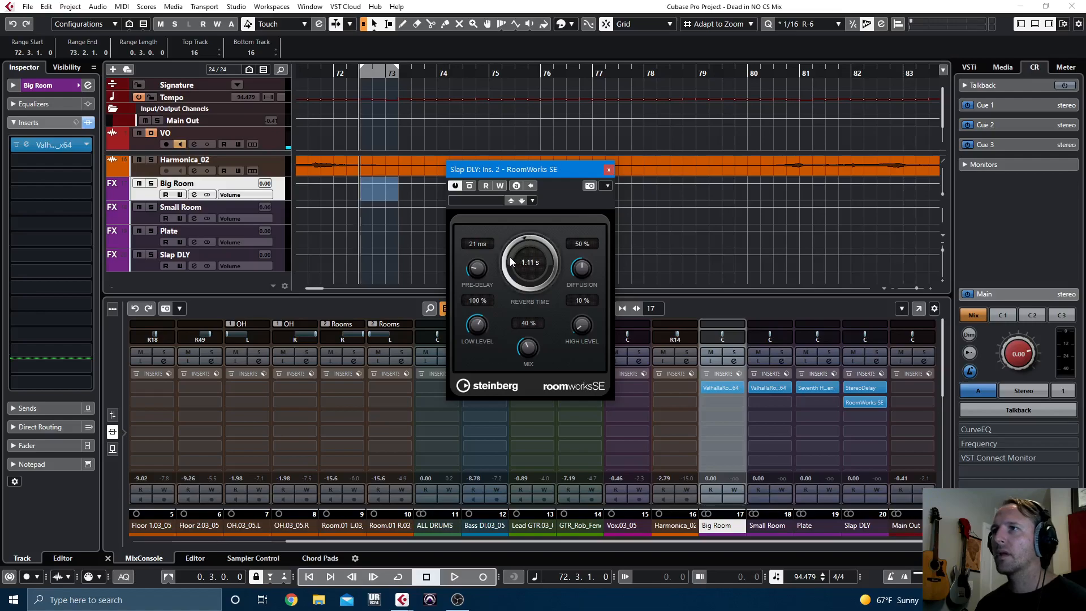
click(609, 169)
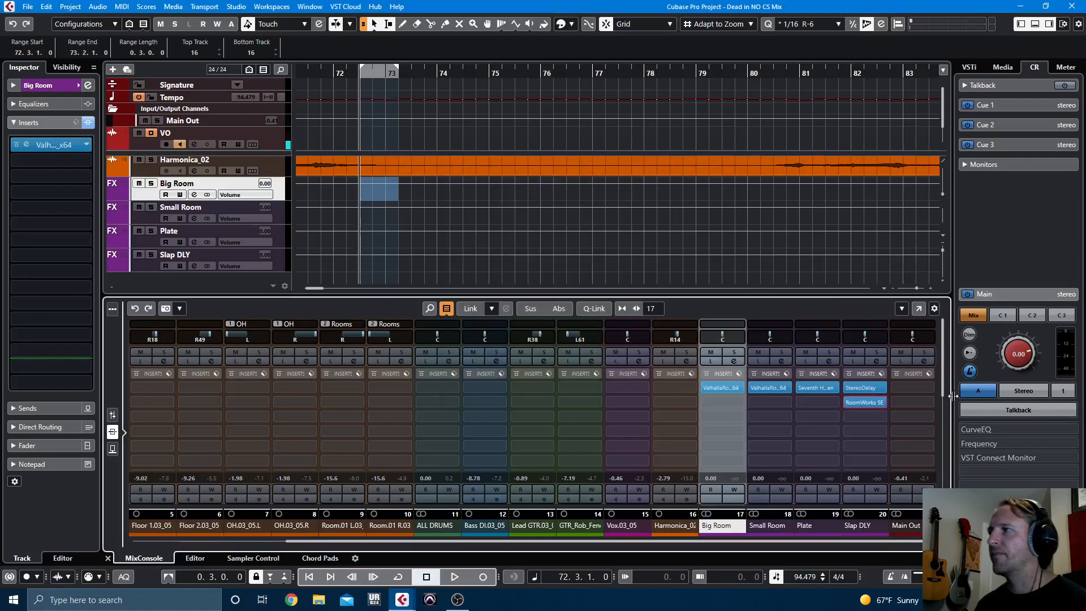
Step: Enable Big Room's pre filters with high-cut at 7537 Hz and low-cut at 391.3 Hz, and copy them to Small Room, Plate and Slap DLY
click(718, 416)
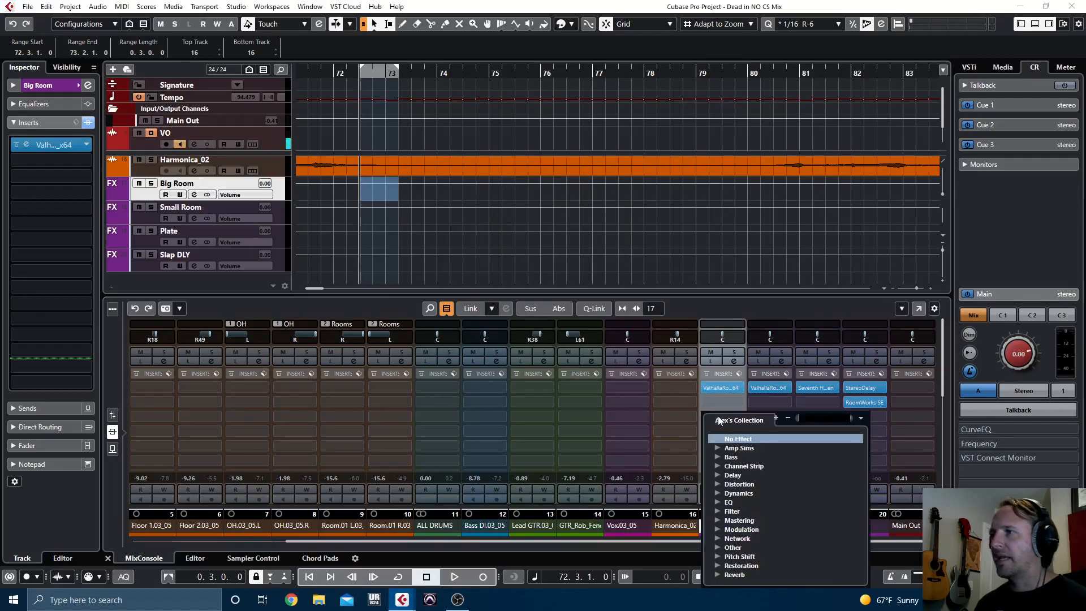
click(882, 545)
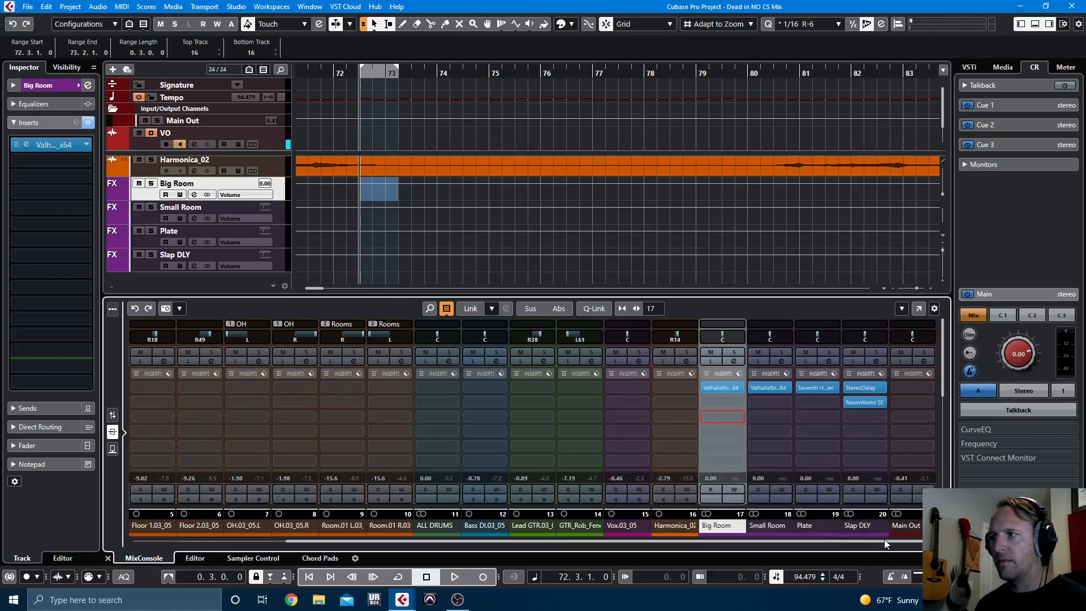
click(734, 361)
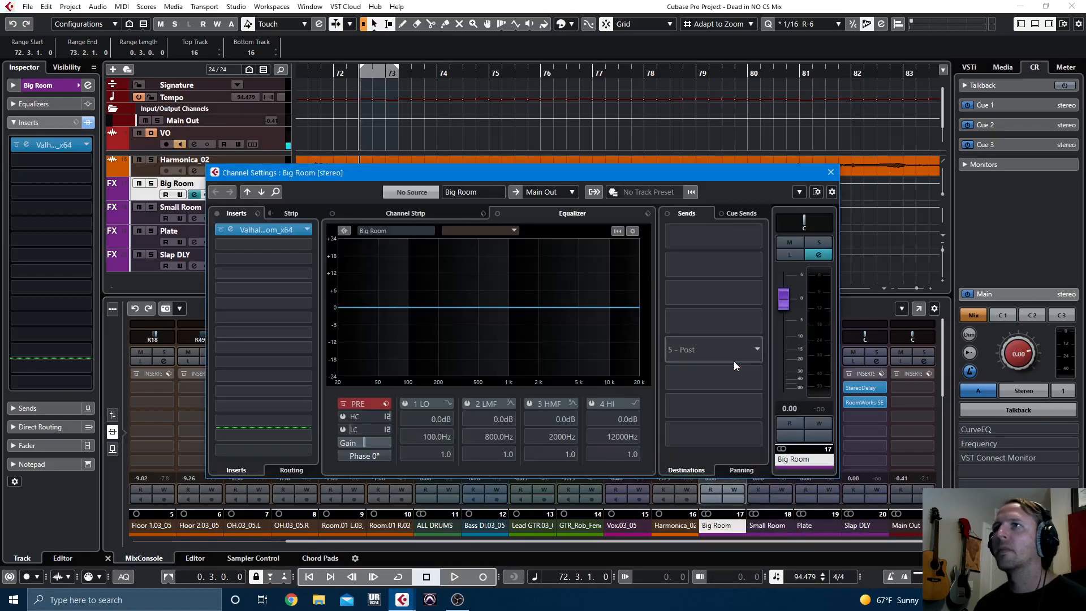
click(342, 416)
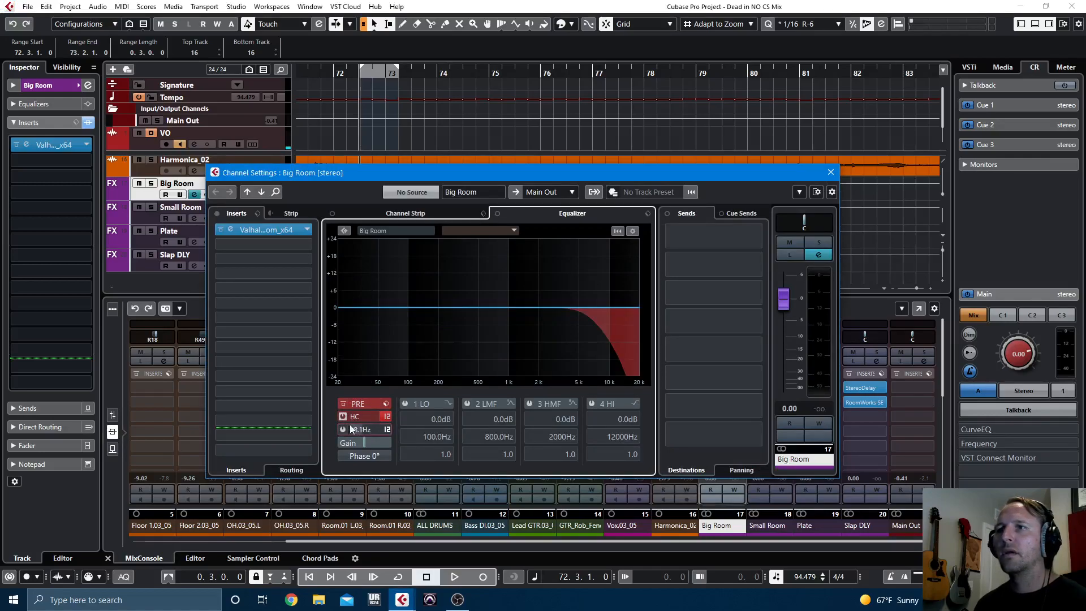
click(343, 417)
drag(351, 430, 354, 430)
click(344, 429)
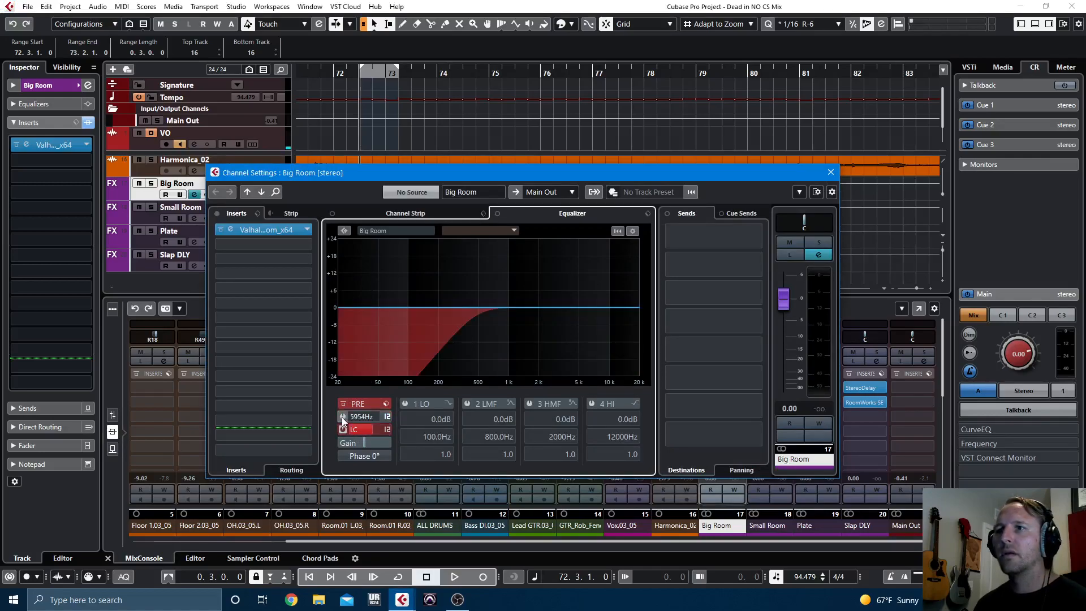
click(342, 416)
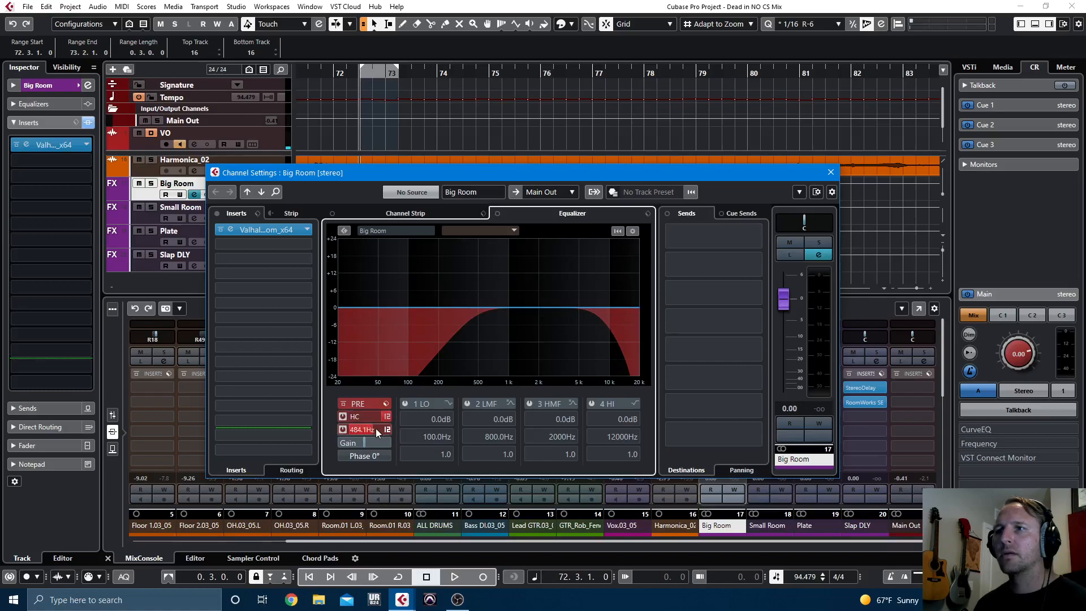
drag(361, 430, 358, 429)
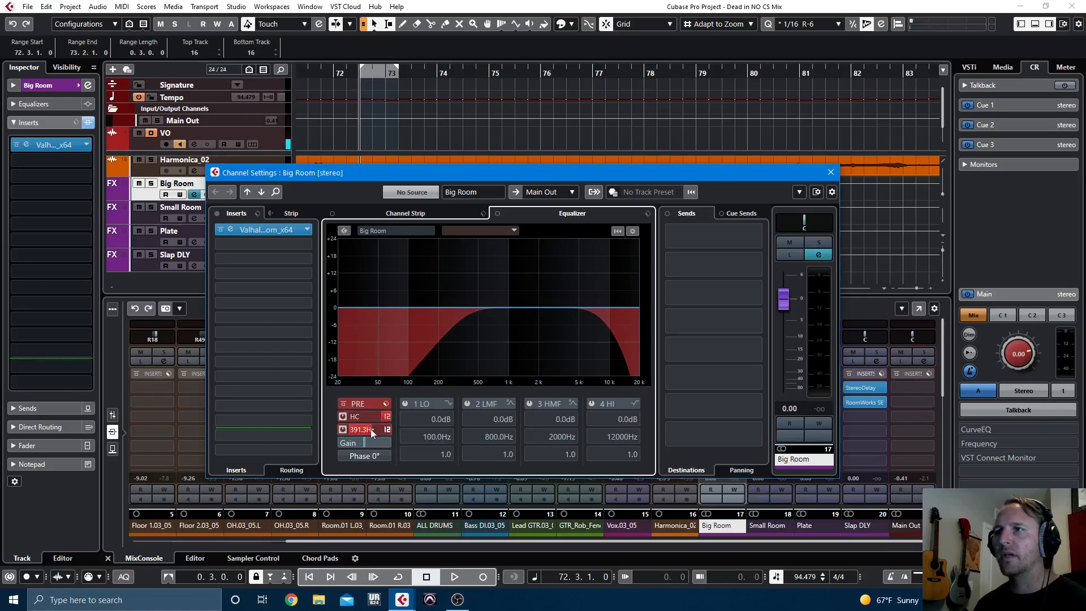
click(831, 172)
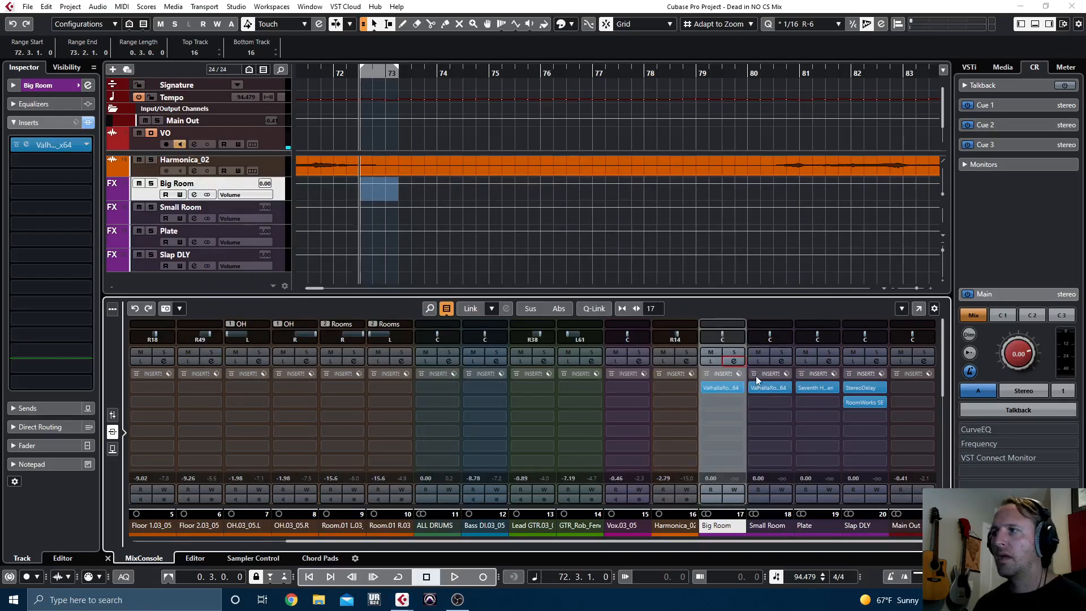
key(F3)
drag(730, 87, 860, 91)
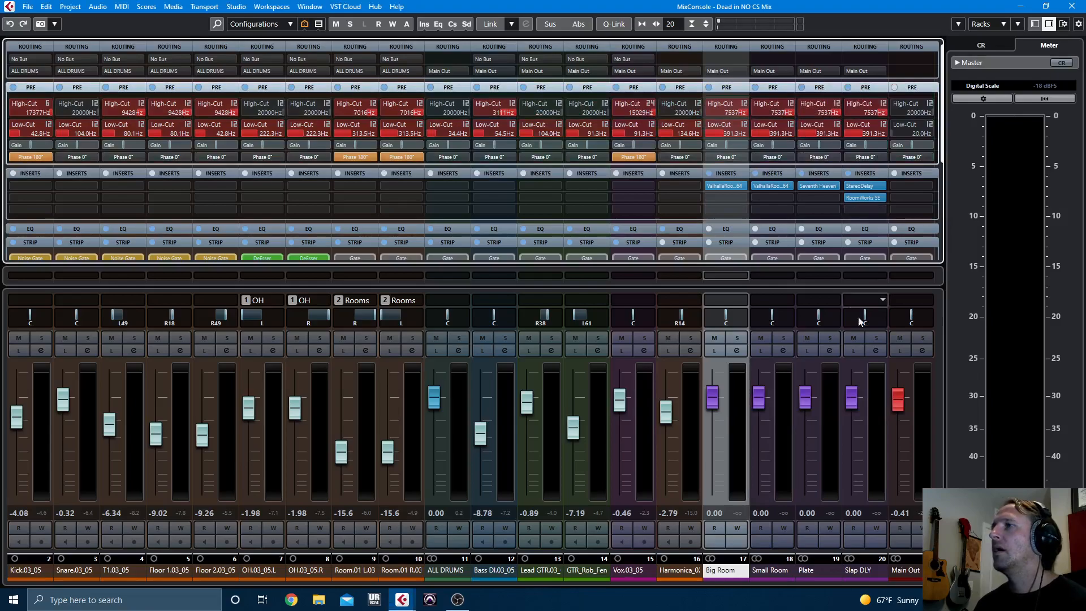
Step: Show the sends in the full MixConsole and route the Vox channel's first two sends to Big Room and Small Room
click(628, 572)
click(624, 175)
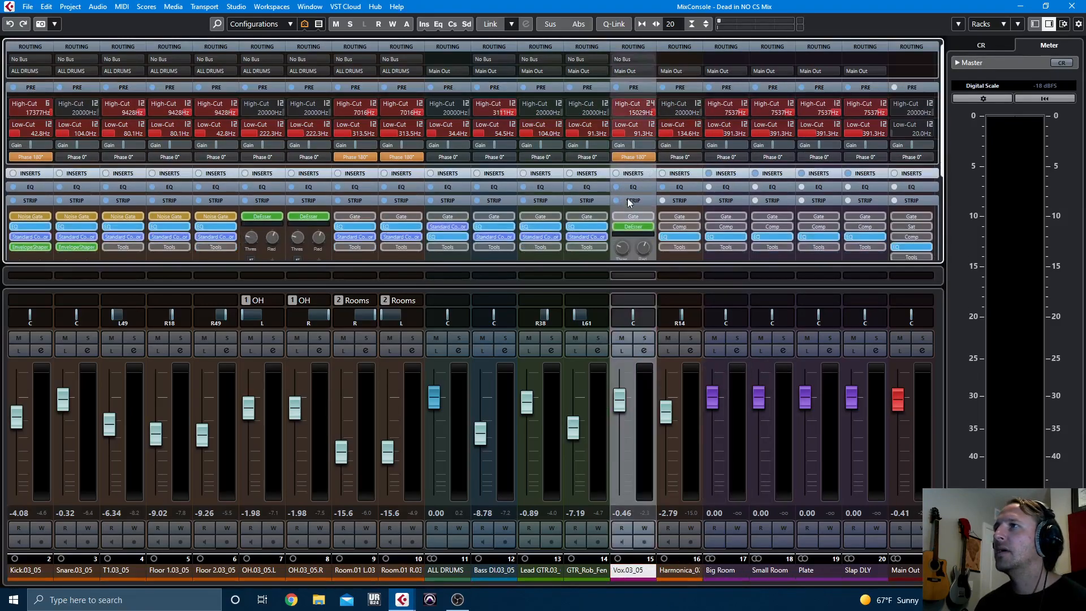
click(633, 202)
click(631, 229)
click(650, 276)
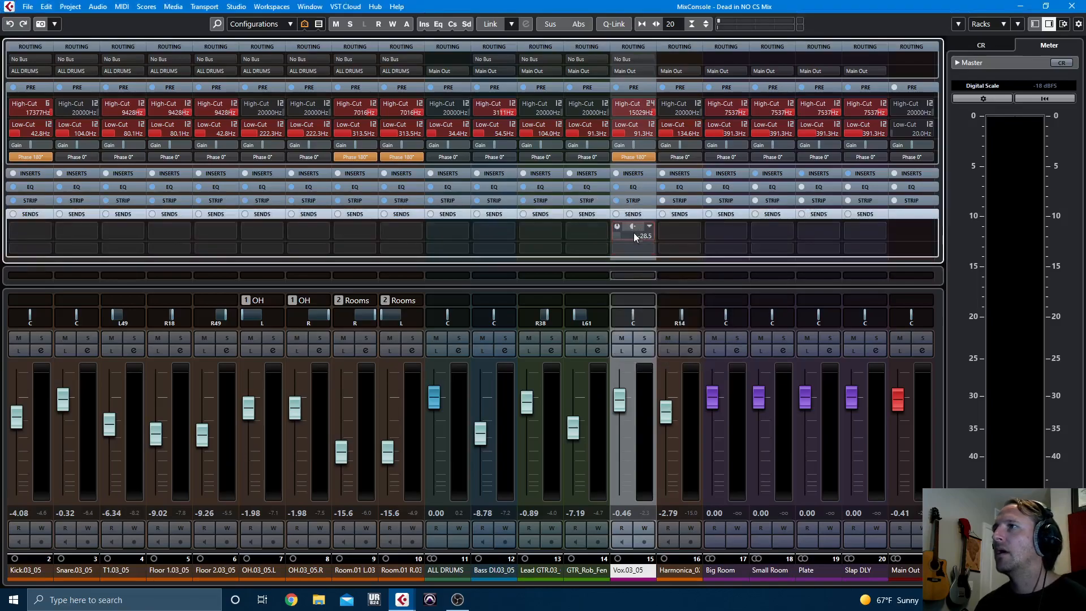
click(638, 250)
click(646, 305)
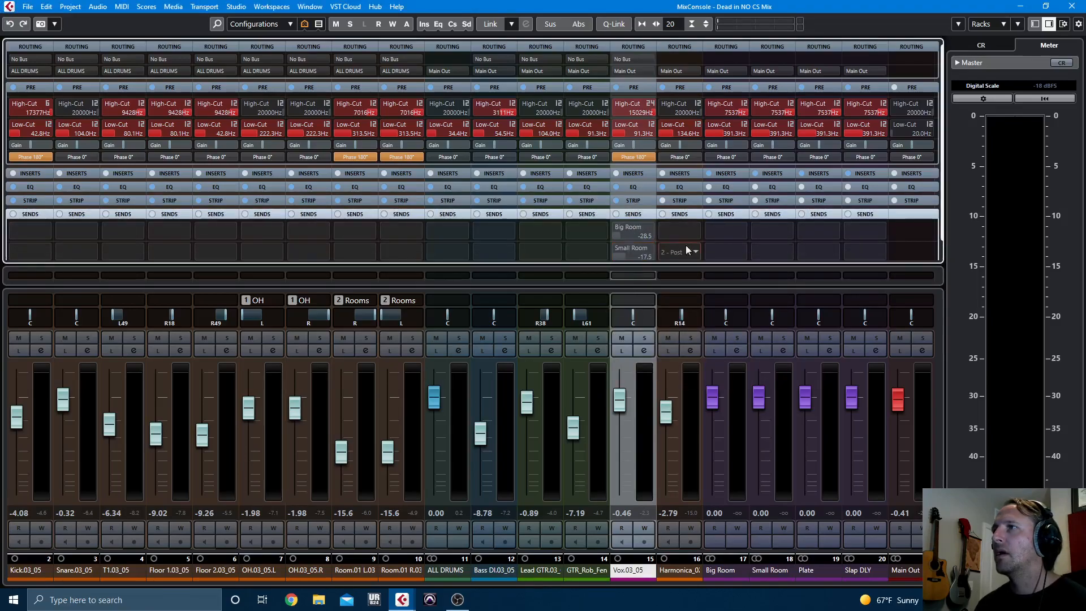
Step: Route the Vox channel's third send to Plate and its fourth send to Slap DLY
scroll(722, 242, down, 1)
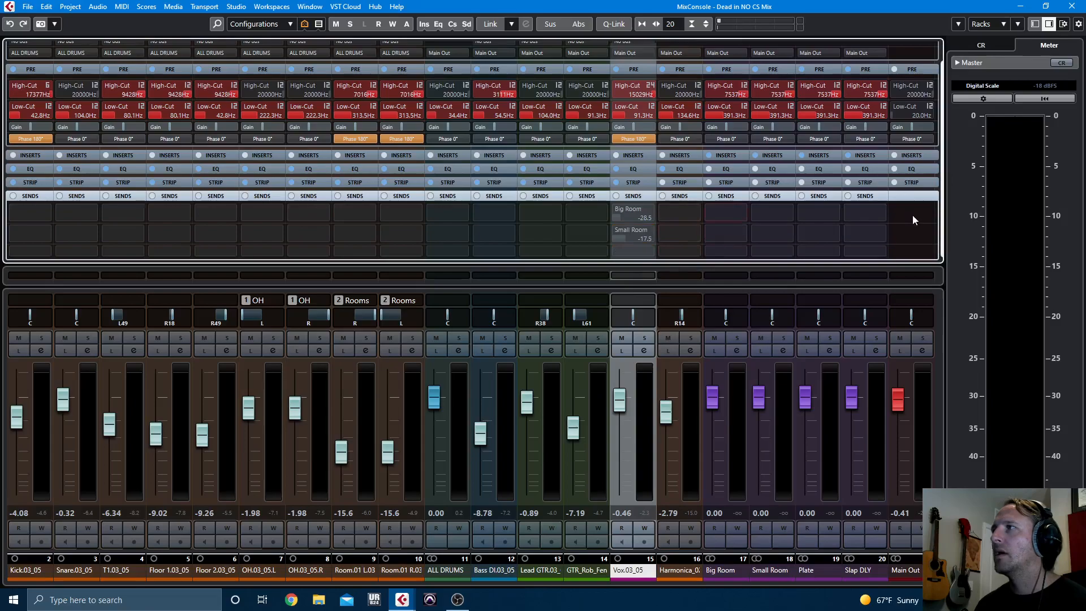
click(627, 250)
click(655, 308)
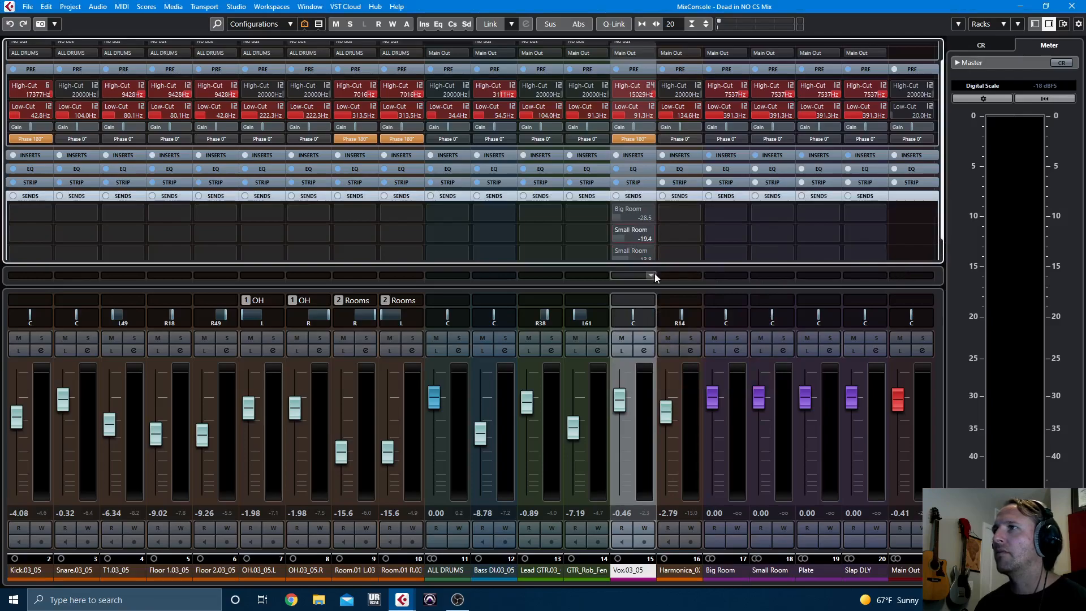
click(649, 252)
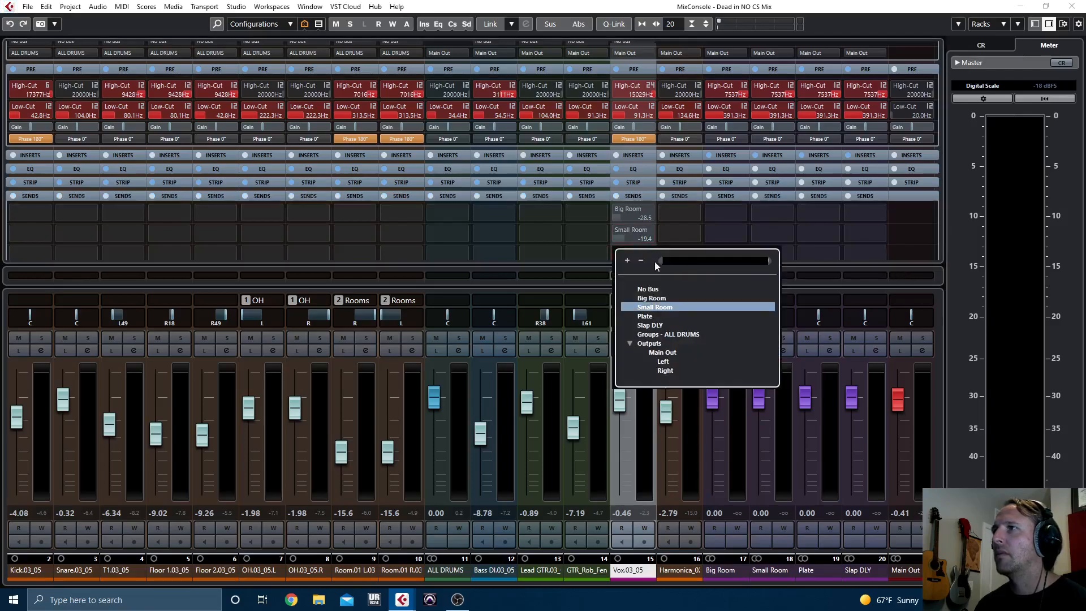
click(653, 317)
scroll(634, 243, down, 1)
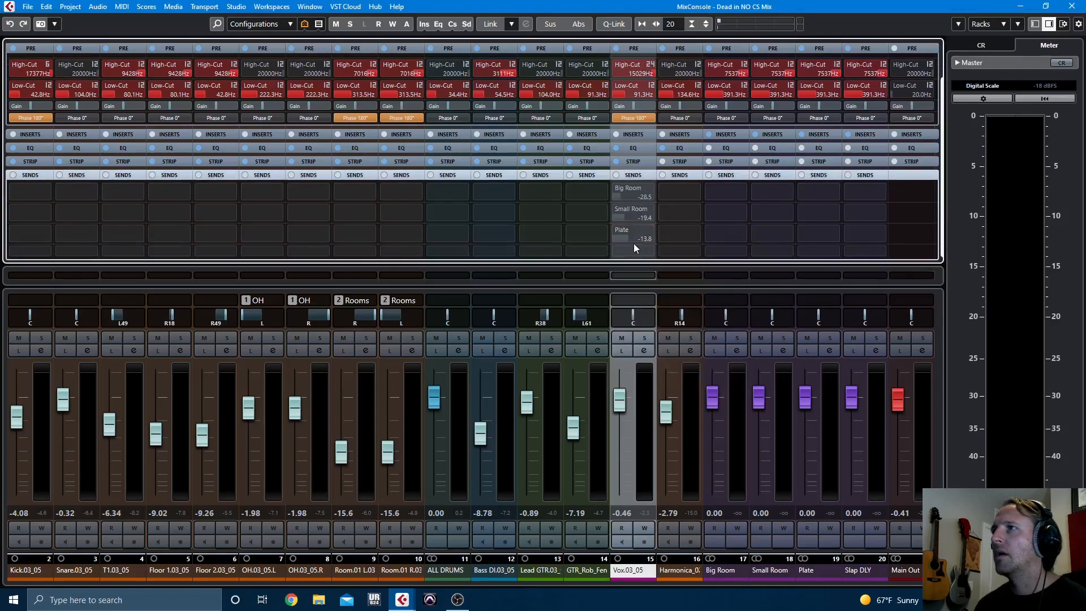
click(631, 253)
click(649, 326)
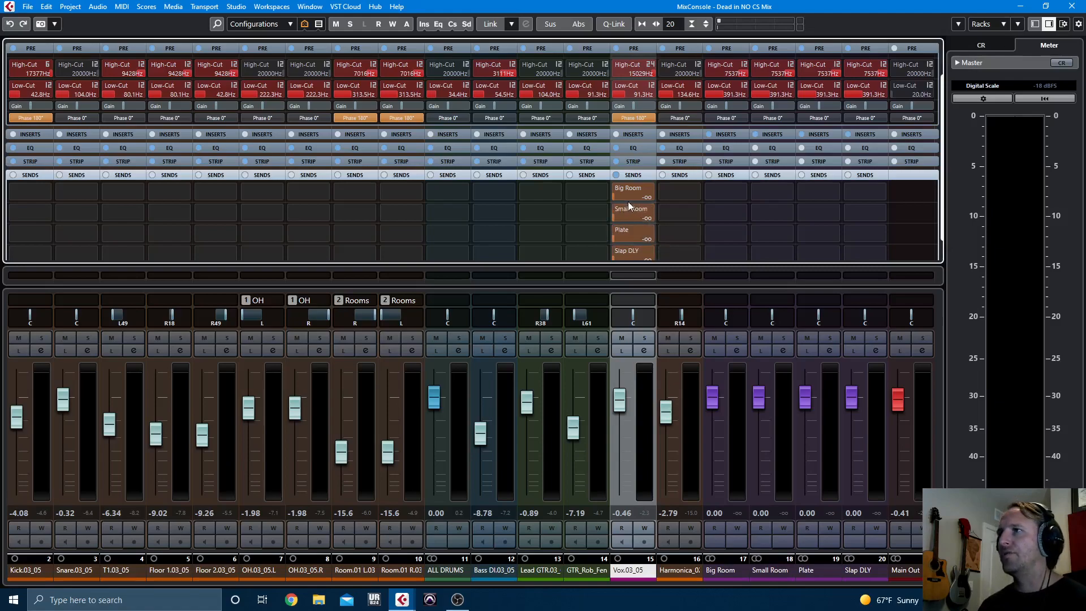
Step: Solo Vox and set its send levels to -26.7 for Big Room, -16.8 for Small Room, and -15.4 for both Plate and Slap DLY
click(648, 337)
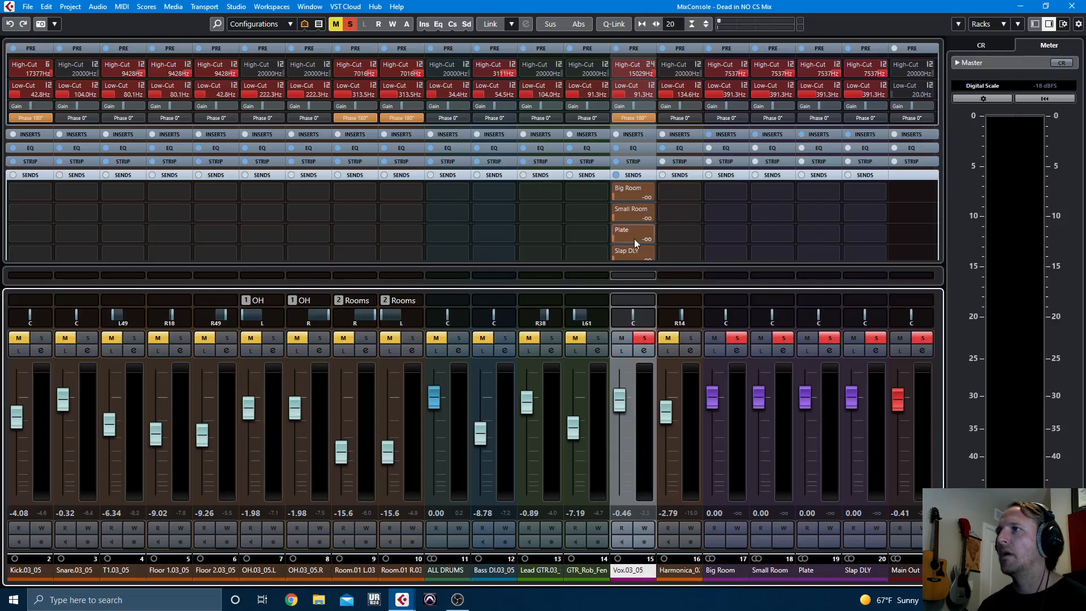
mouse_move(624, 198)
mouse_down()
mouse_move(652, 195)
mouse_move(643, 196)
mouse_up()
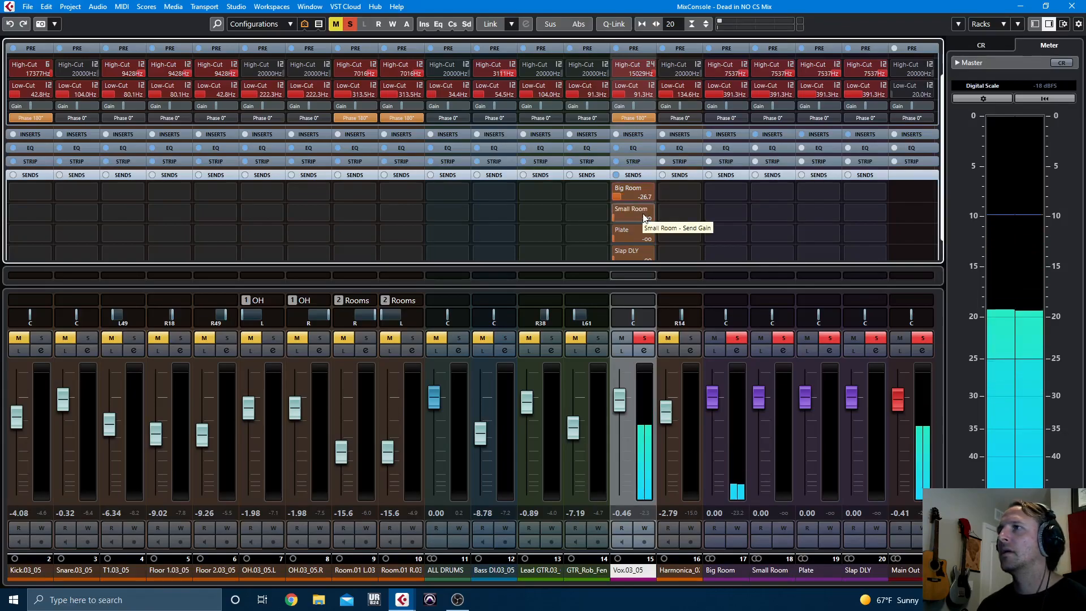
mouse_move(644, 219)
mouse_down()
mouse_move(661, 216)
mouse_move(651, 212)
mouse_up()
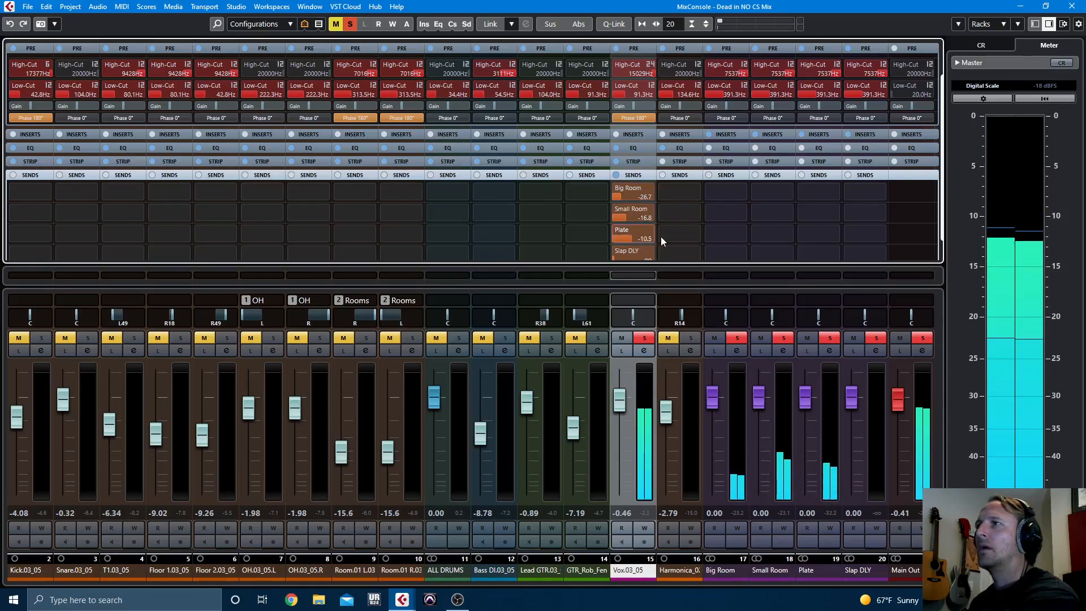
mouse_move(660, 236)
mouse_down()
mouse_move(670, 235)
mouse_move(656, 236)
mouse_up()
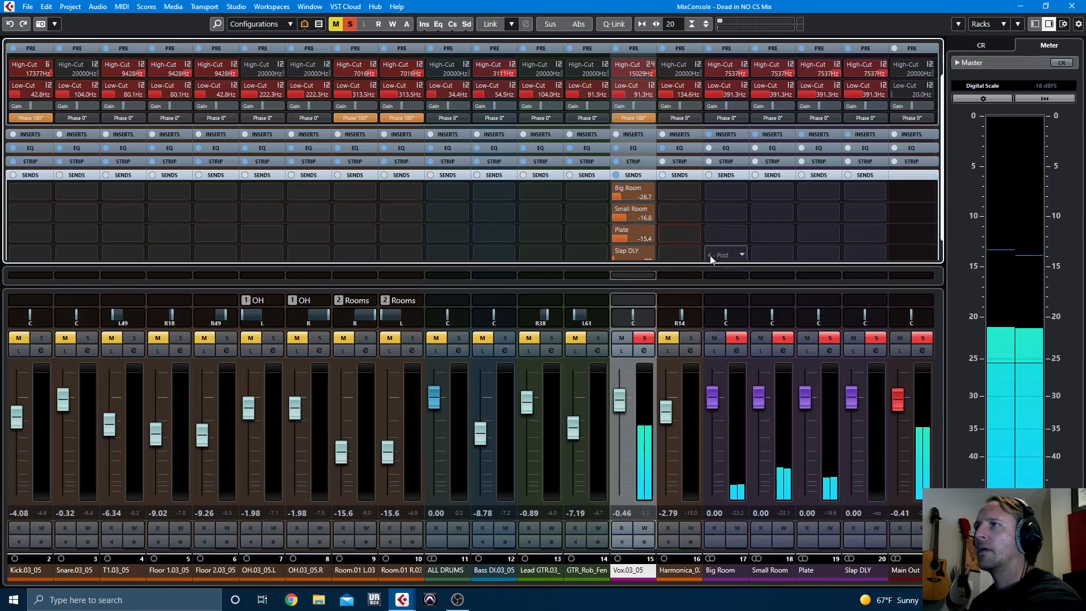
mouse_move(638, 257)
mouse_down()
mouse_move(657, 255)
mouse_move(647, 255)
mouse_up()
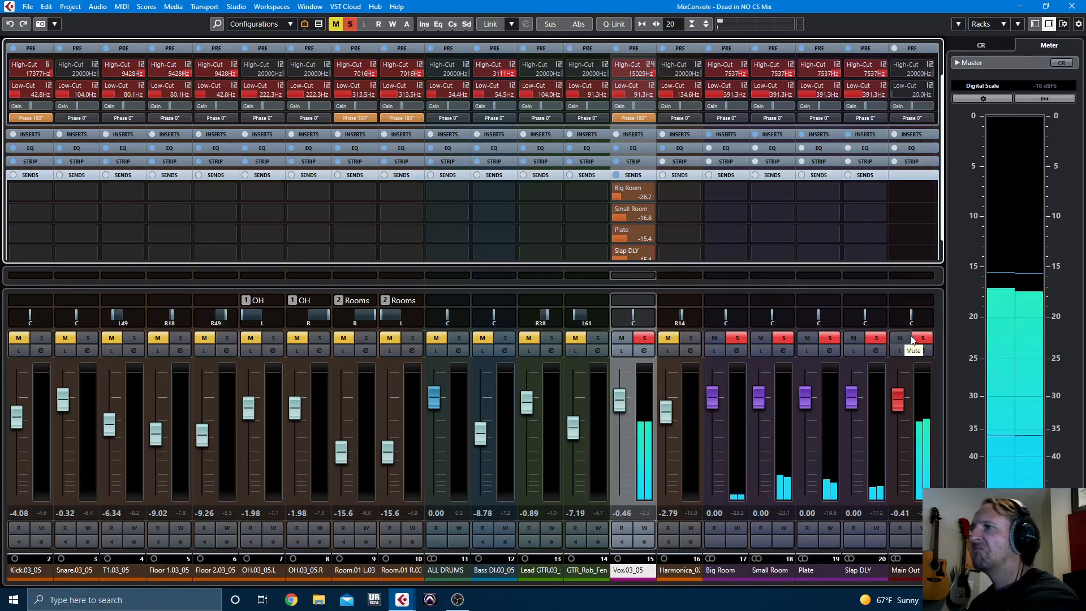
Step: Solo the Snare channel and add sends from it to Big Room and Small Room
click(65, 338)
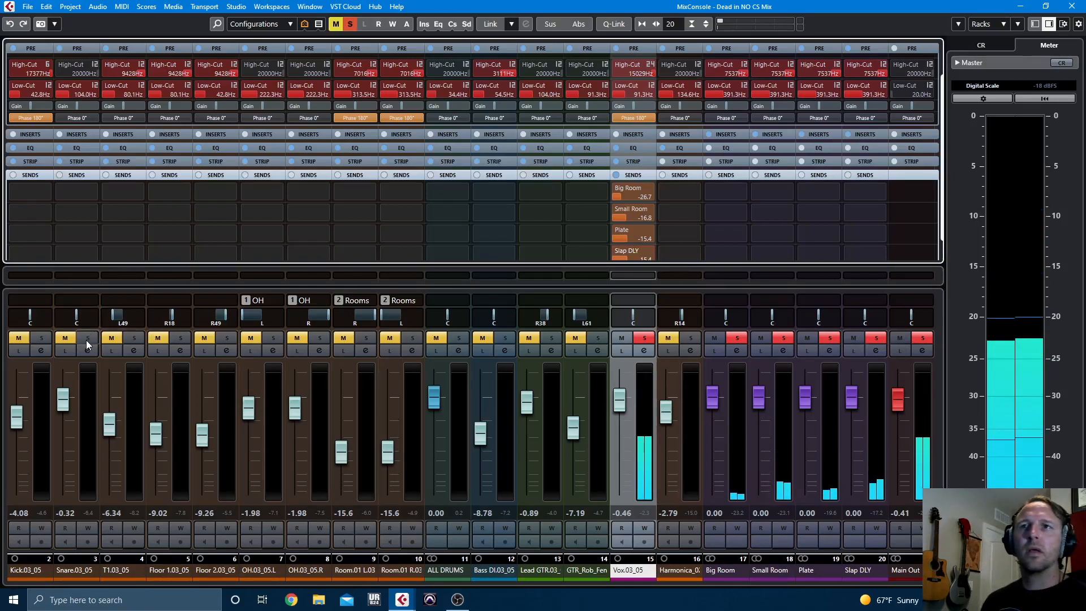
click(88, 338)
click(75, 192)
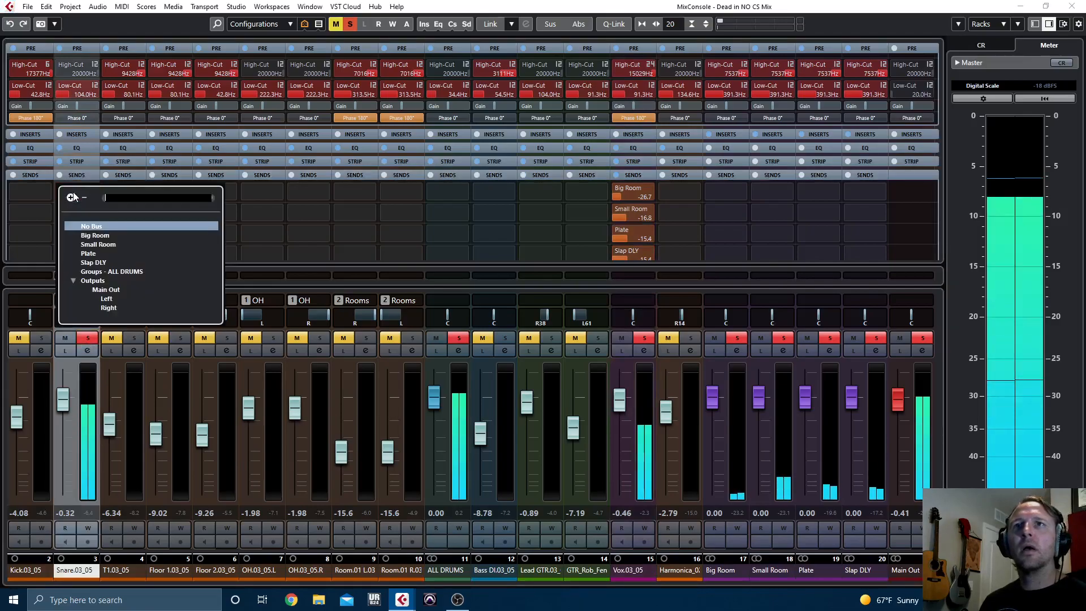
click(96, 236)
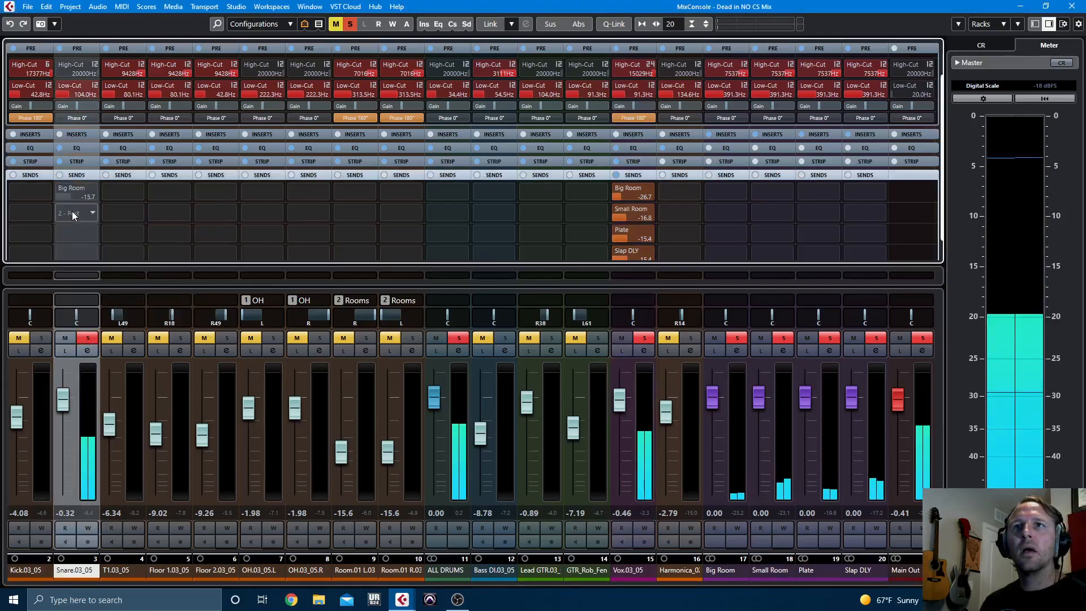
click(75, 213)
click(95, 266)
Step: Enable the Snare's sends with Big Room at -11.3 and Small Room at -11.0, and take Vox out of solo
click(75, 196)
mouse_move(61, 198)
mouse_down()
mouse_move(44, 196)
mouse_move(74, 202)
mouse_up()
click(643, 339)
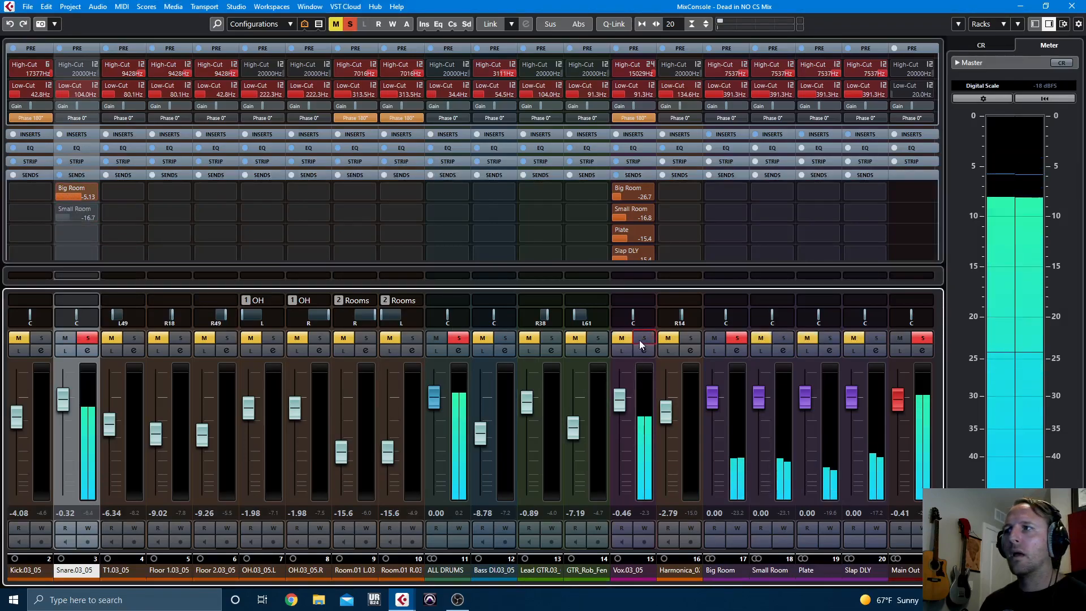
drag(82, 198, 66, 196)
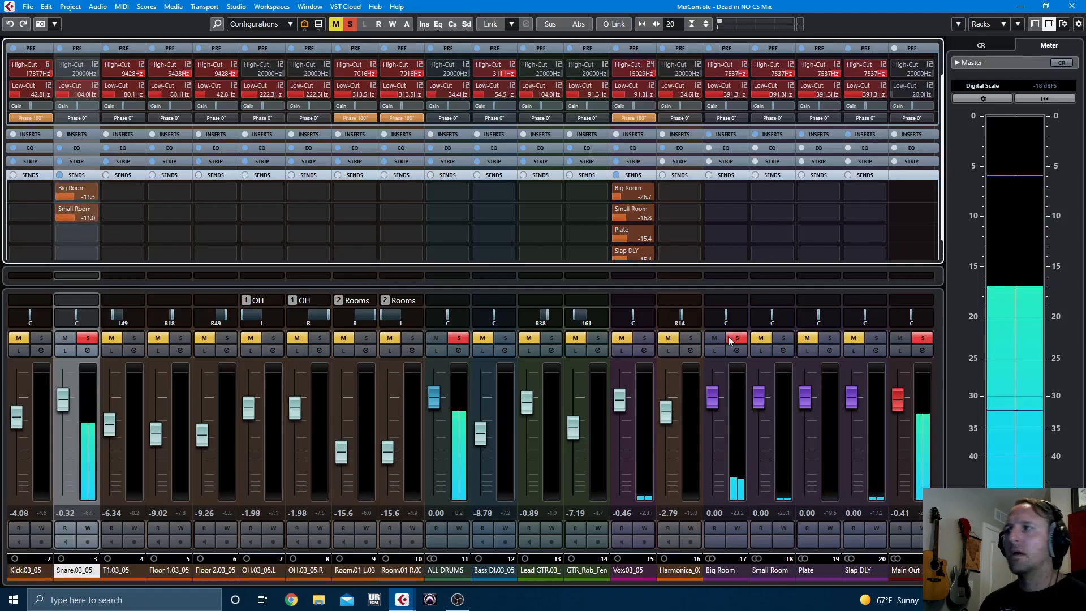
Step: Leave Small Room as the only soloed FX channel and set the Snare's Small Room send to -8.94
click(784, 340)
click(738, 340)
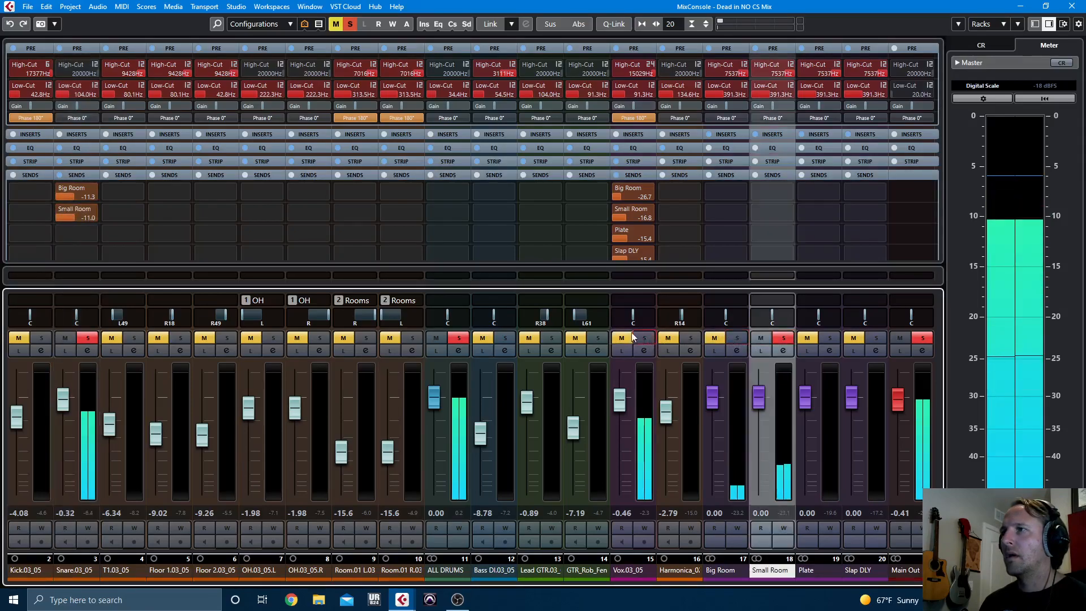
drag(73, 216, 88, 216)
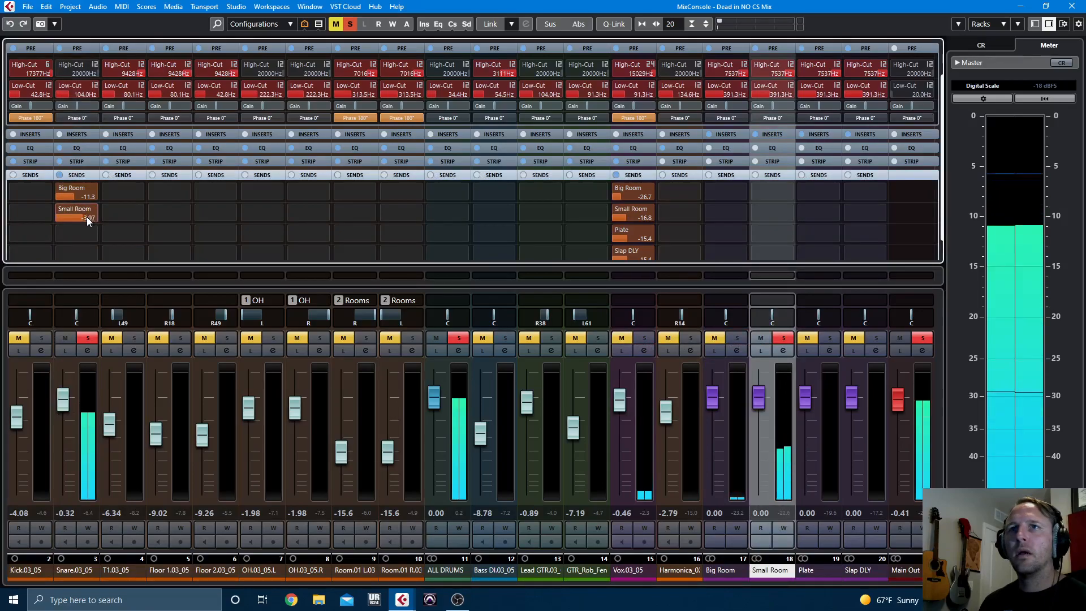
click(60, 207)
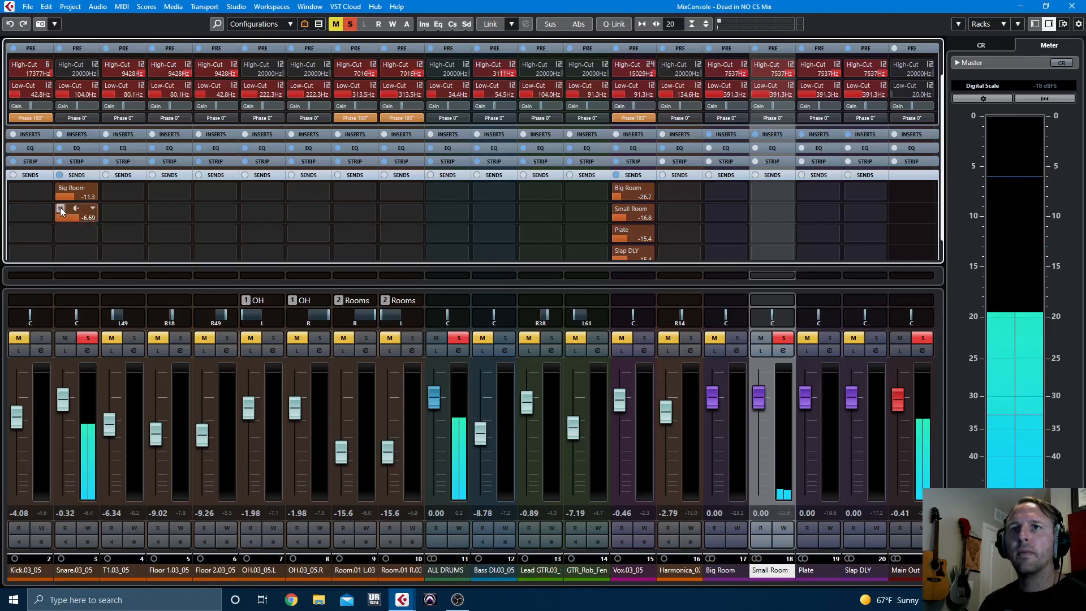
drag(69, 220, 65, 221)
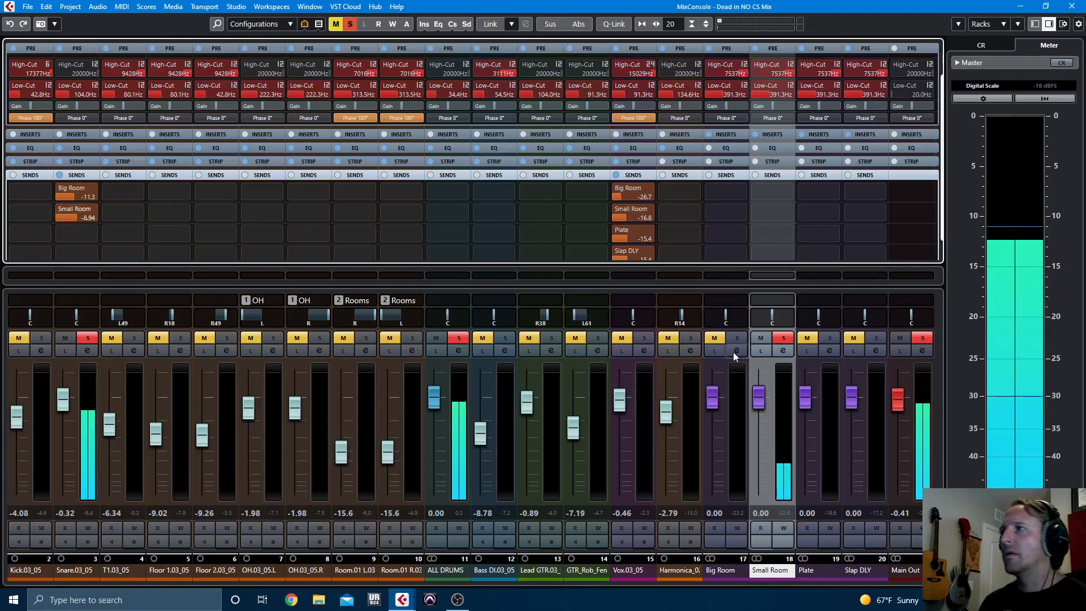
Step: Solo Big Room and Vox again, lower the Snare's Big Room send to -16.4, and clear all solos
click(735, 338)
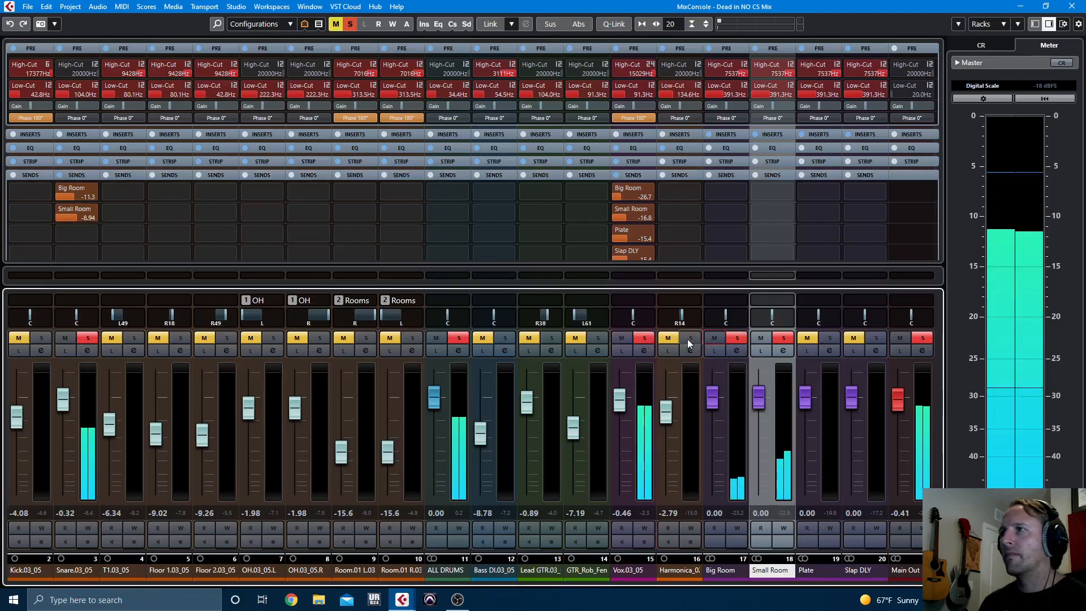
click(83, 196)
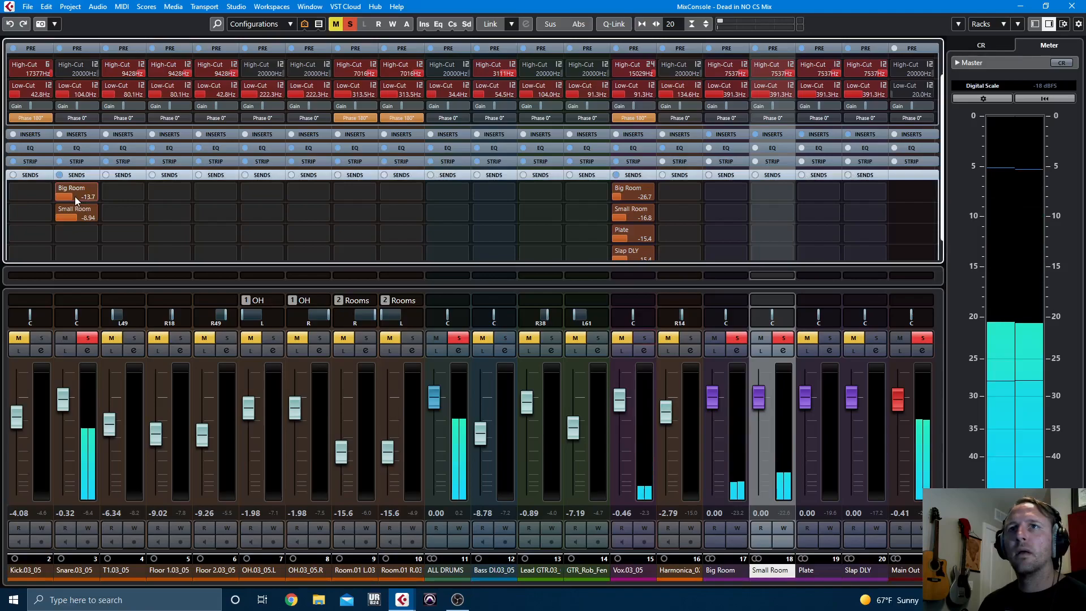
drag(74, 195, 73, 196)
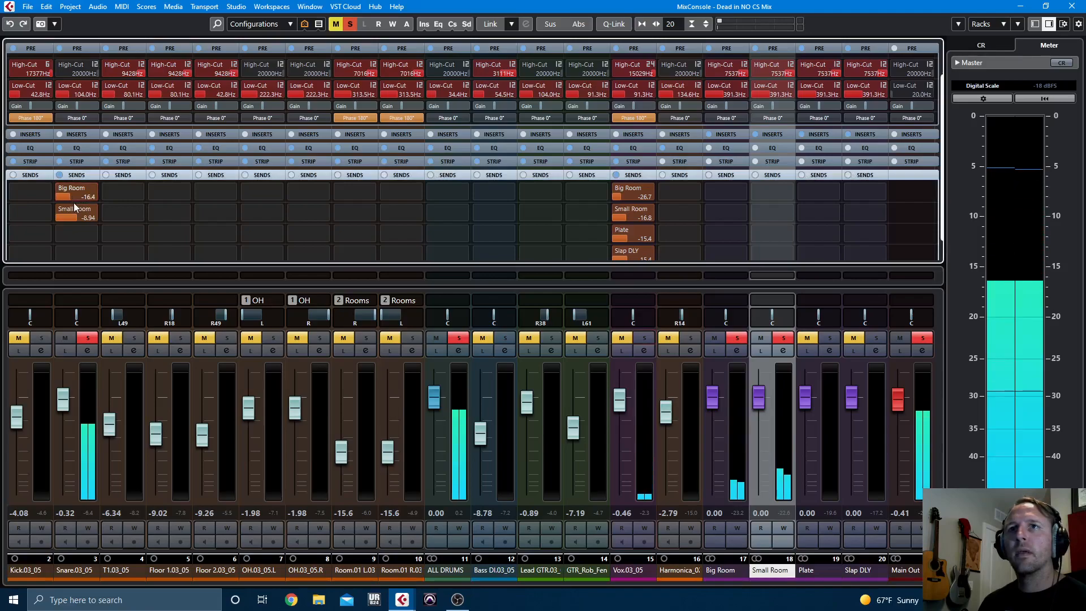
click(90, 338)
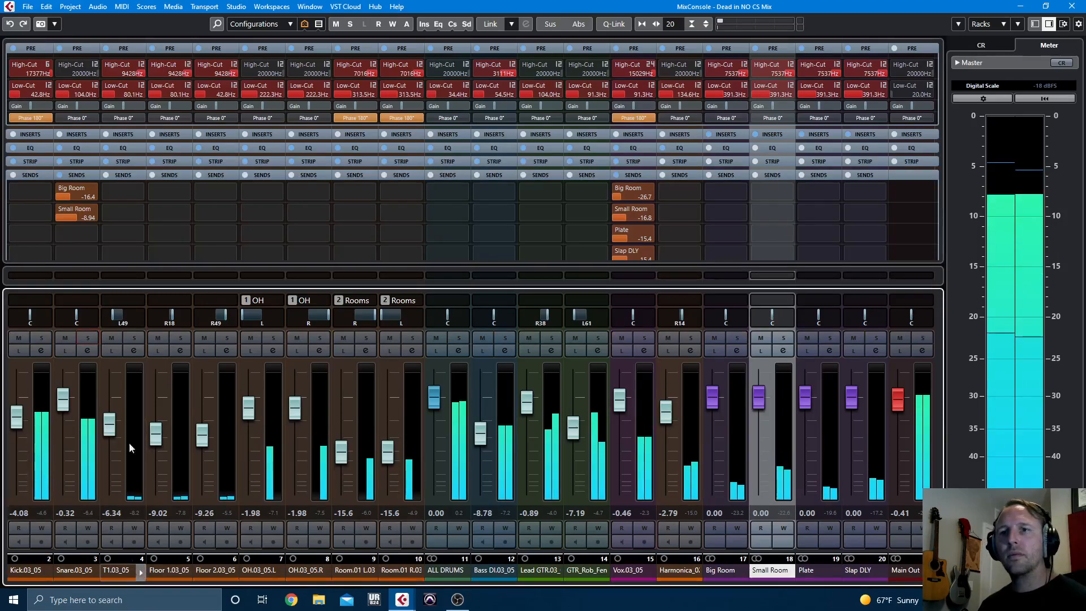
Step: Copy the Snare's sends to the three tom channels, with Big Room at -25.5 and Small Room at -13.9
drag(79, 186, 189, 217)
click(215, 570)
shift+click(116, 570)
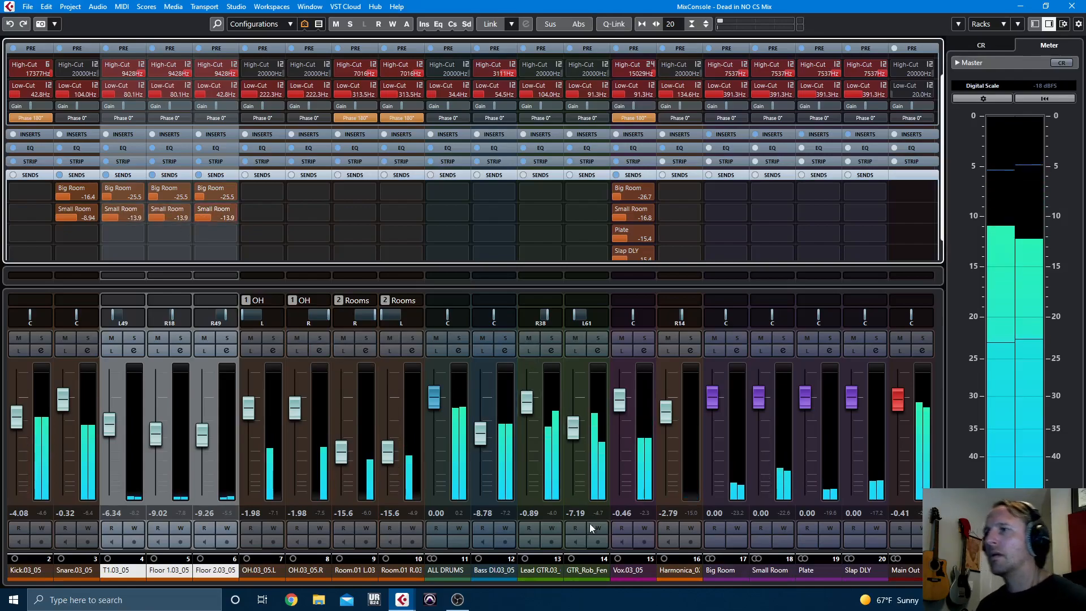
Step: Add linked Small Room sends at -13.5 to the Lead GTR and GTR_Rob channels
click(583, 570)
ctrl+click(548, 570)
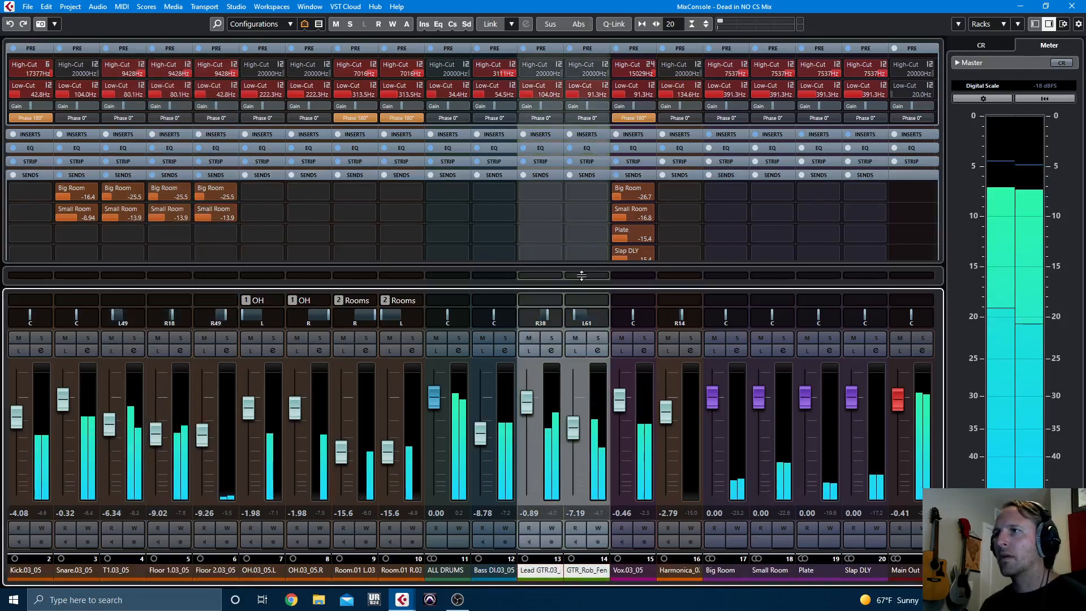
alt+shift+click(594, 209)
click(615, 265)
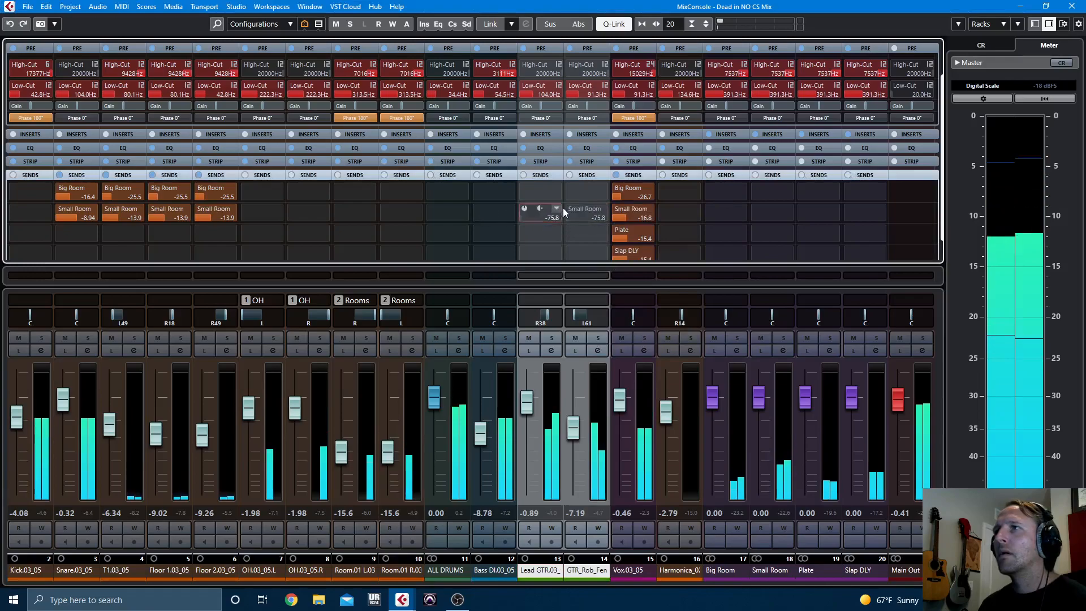
click(573, 211)
drag(577, 217, 677, 210)
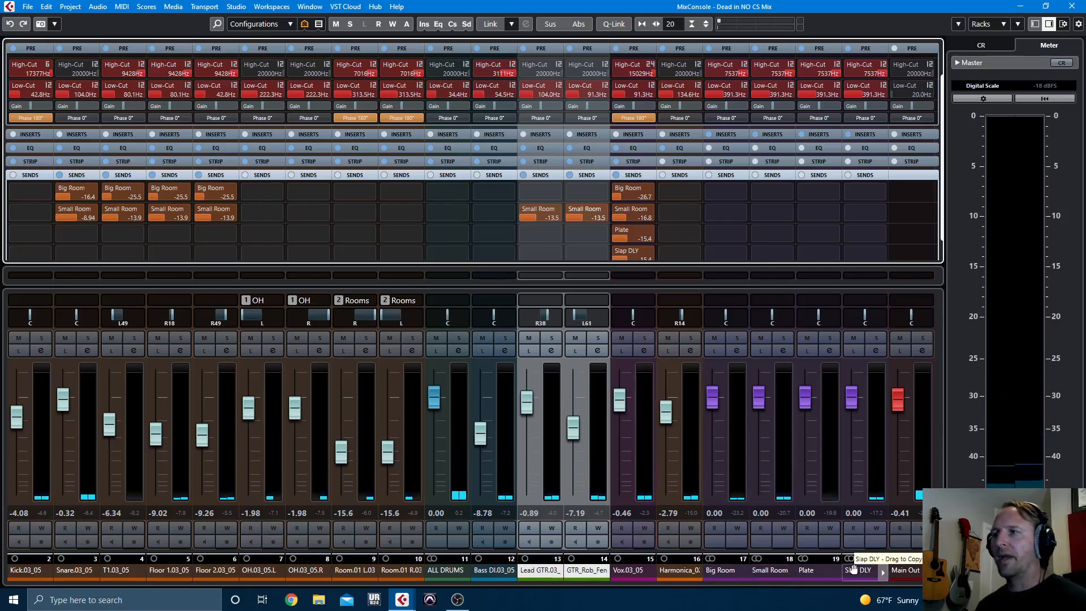
Step: Copy the Vox sends to the Harmonica and set Big Room to -40.1, Small Room to -16.1 and Plate to -18.4
drag(632, 176, 687, 178)
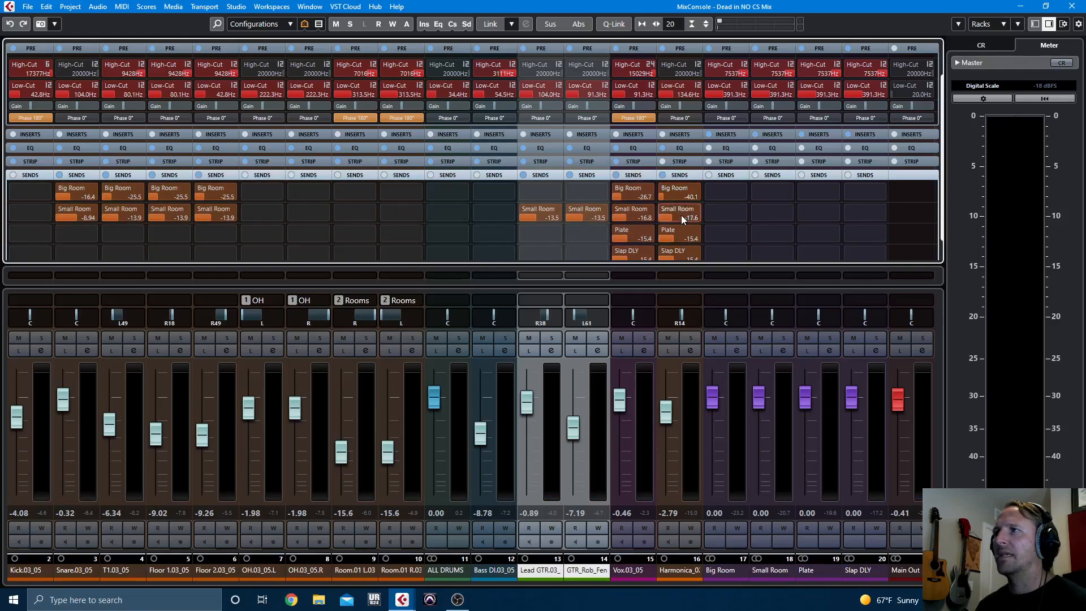
scroll(681, 215, up, 4)
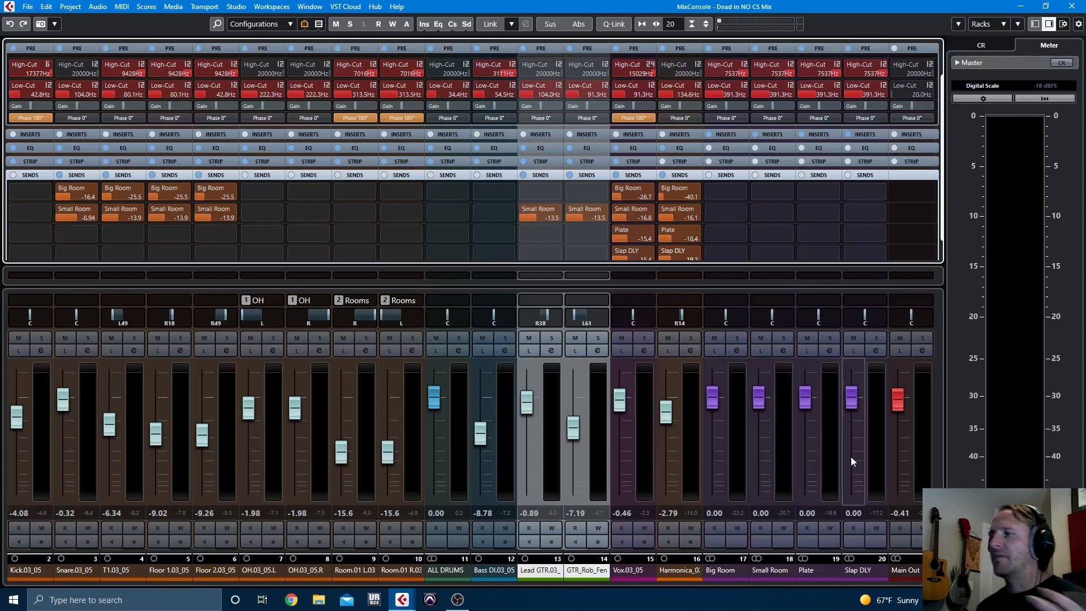
Step: Lower the Big Room, Small Room, Plate and Slap DLY faders together to -0.76 during playback
click(860, 570)
shift+click(733, 573)
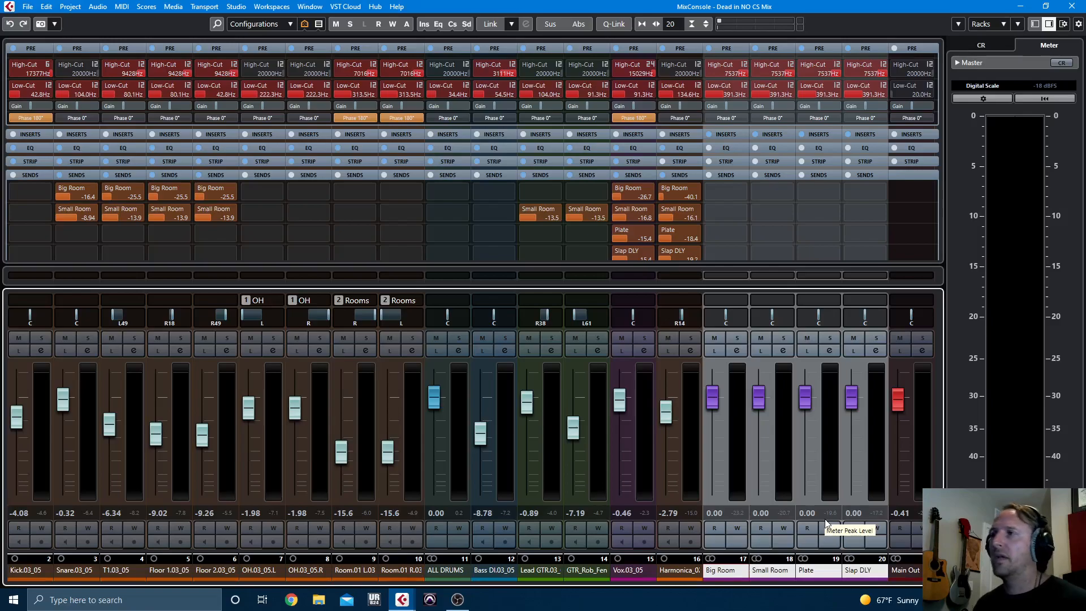
key(space)
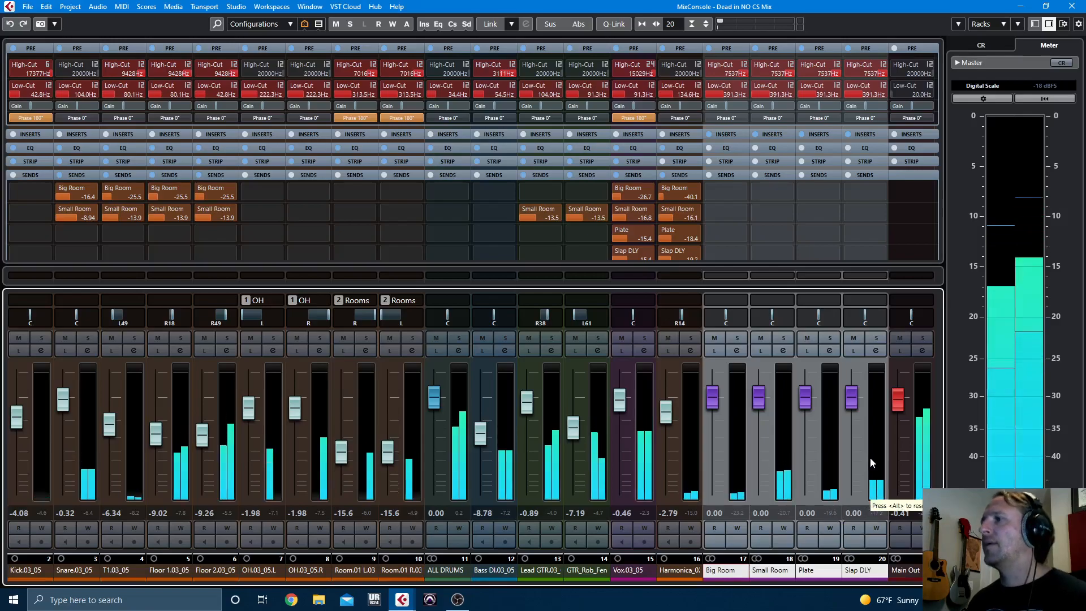
drag(851, 400, 851, 405)
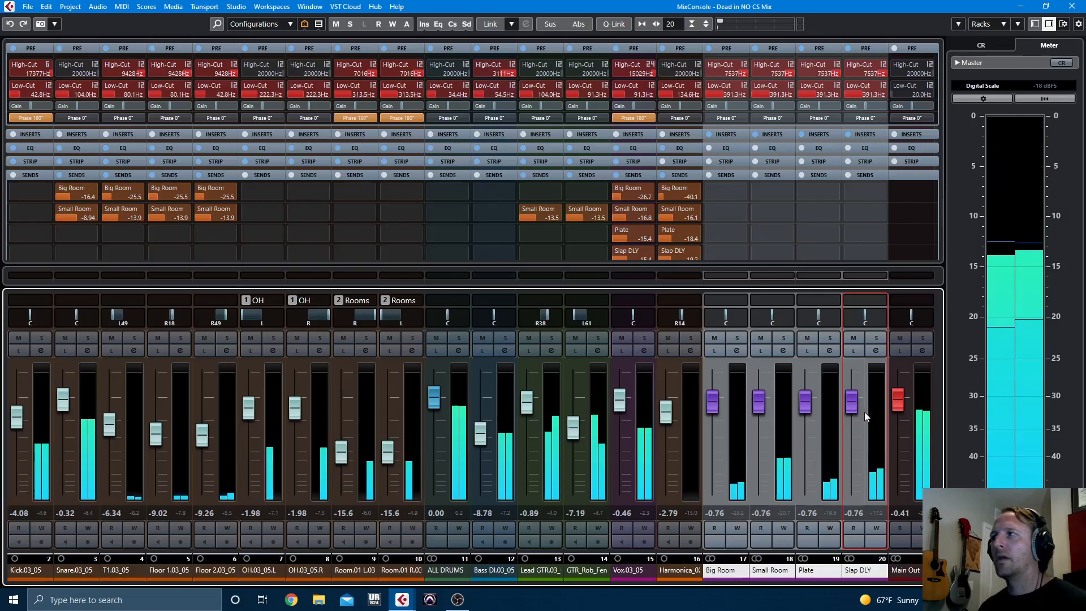
Step: Bring up the project window's mixer, select Main Out and open its channel settings
key(F3)
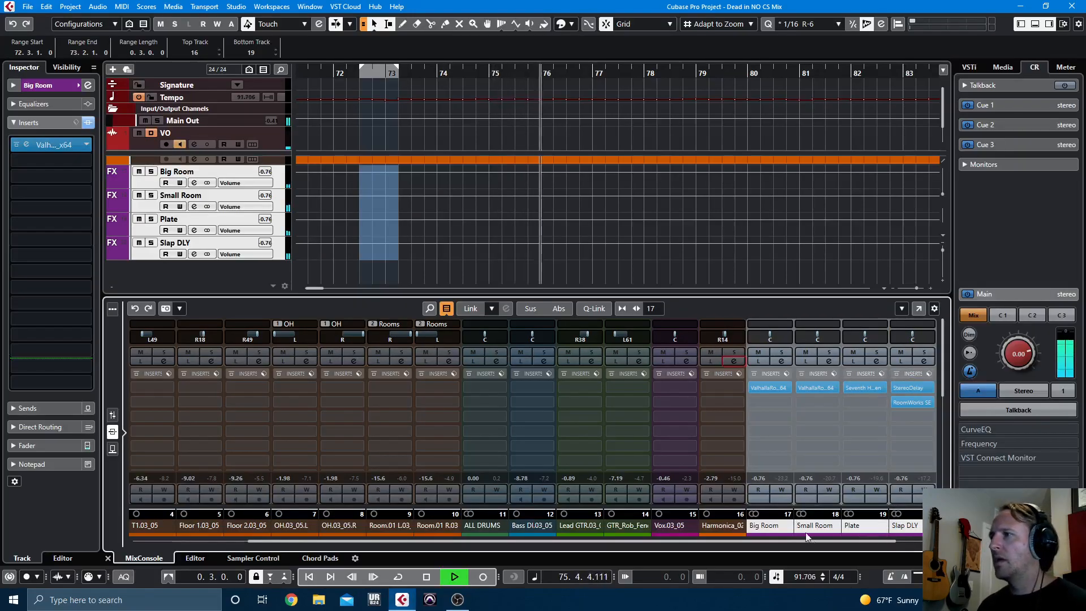
drag(853, 547, 888, 545)
click(908, 525)
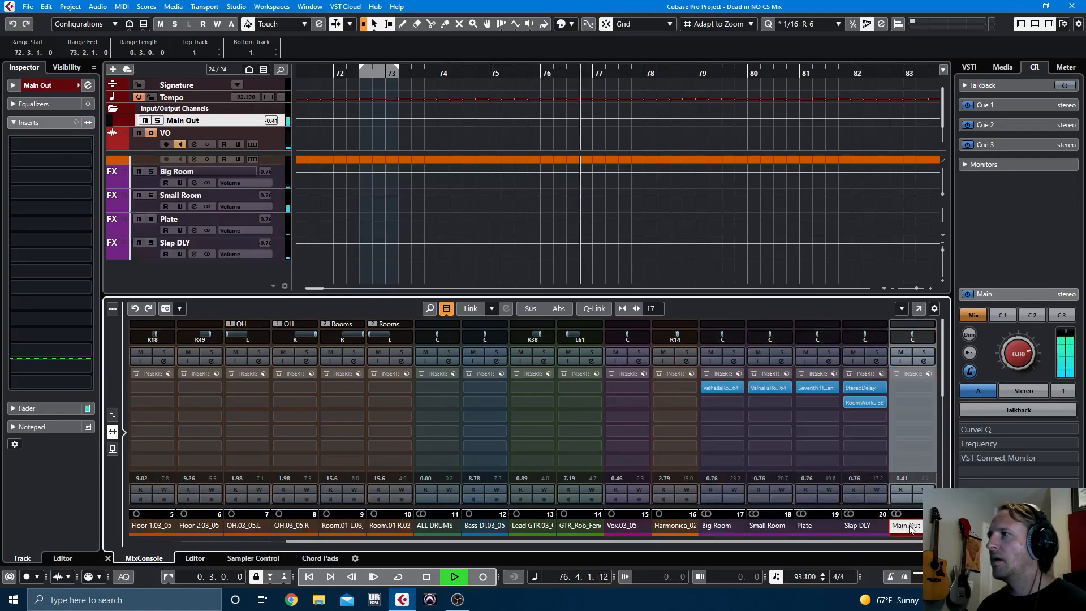
click(923, 360)
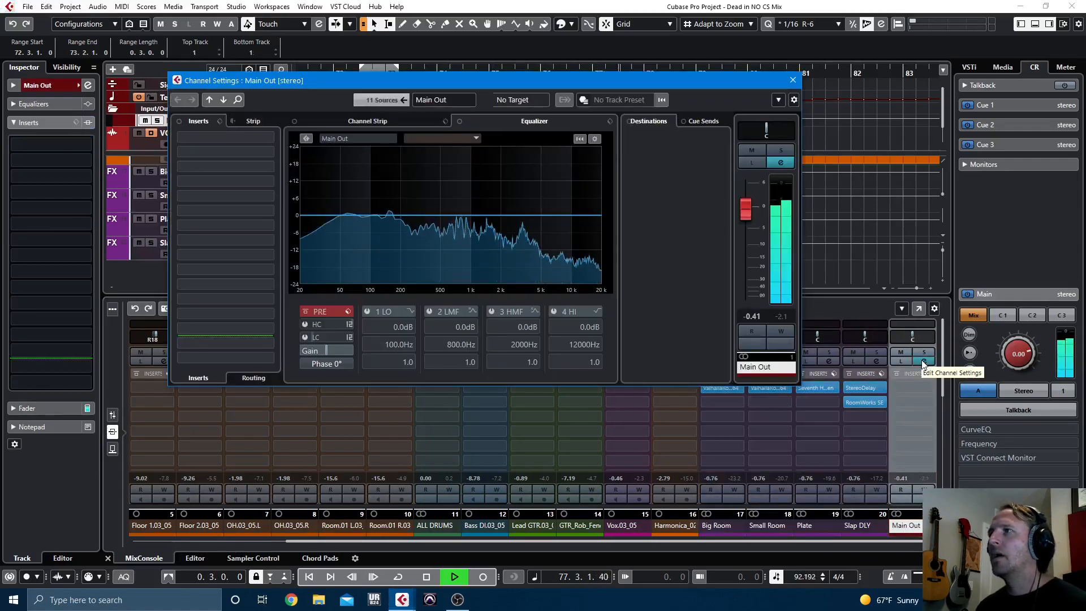
Step: Examine the full mix's frequency spectrum in the control room's CurveEQ during playback
key(space)
click(964, 429)
click(975, 429)
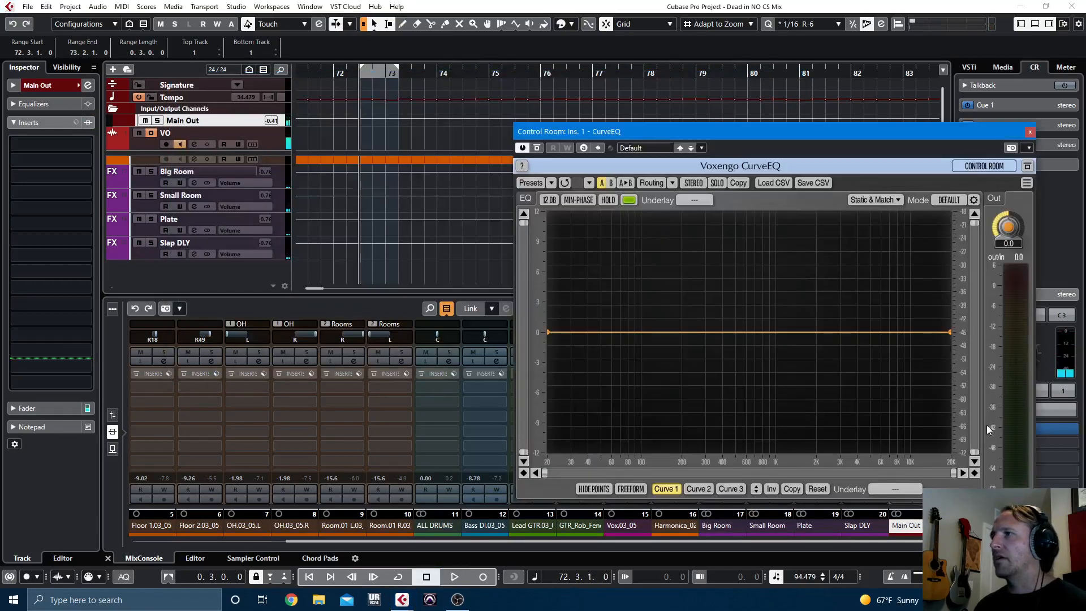
key(space)
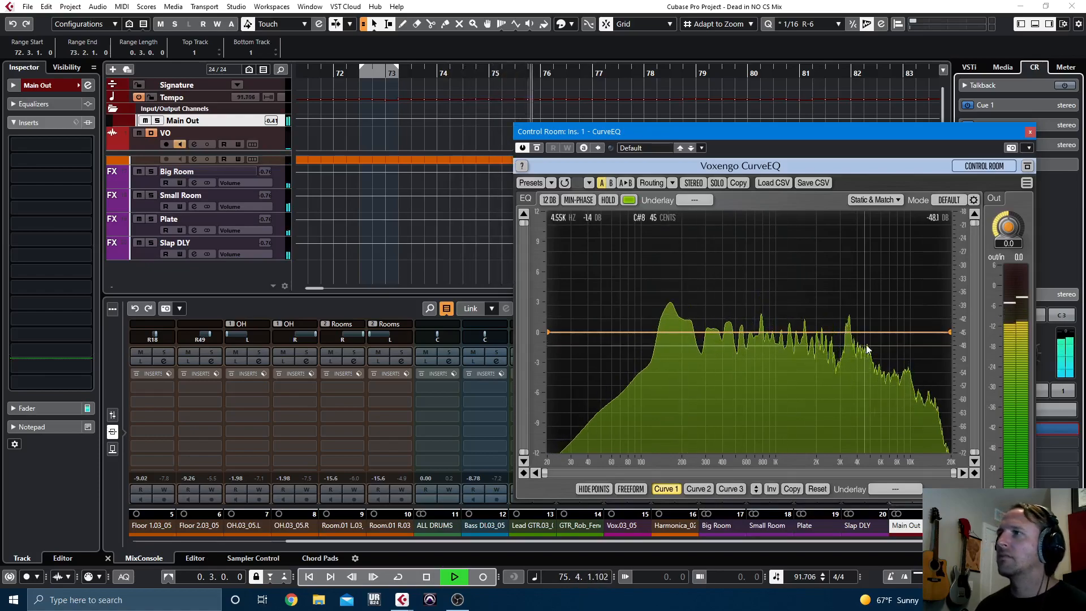
click(1030, 131)
key(space)
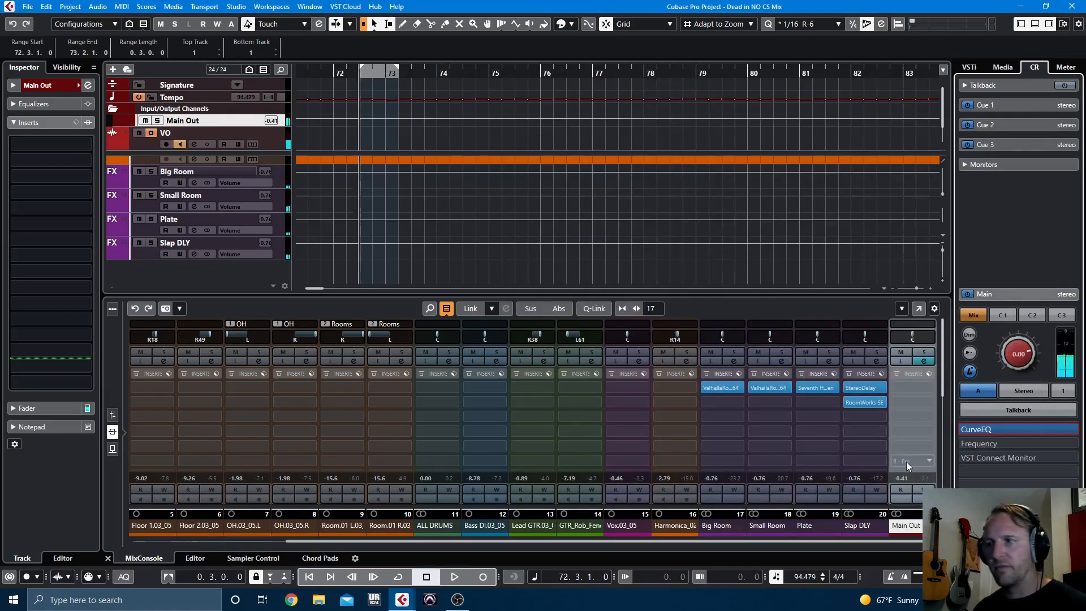
Step: Enable the low-cut filter on Main Out and set it just under 30 Hz
click(924, 360)
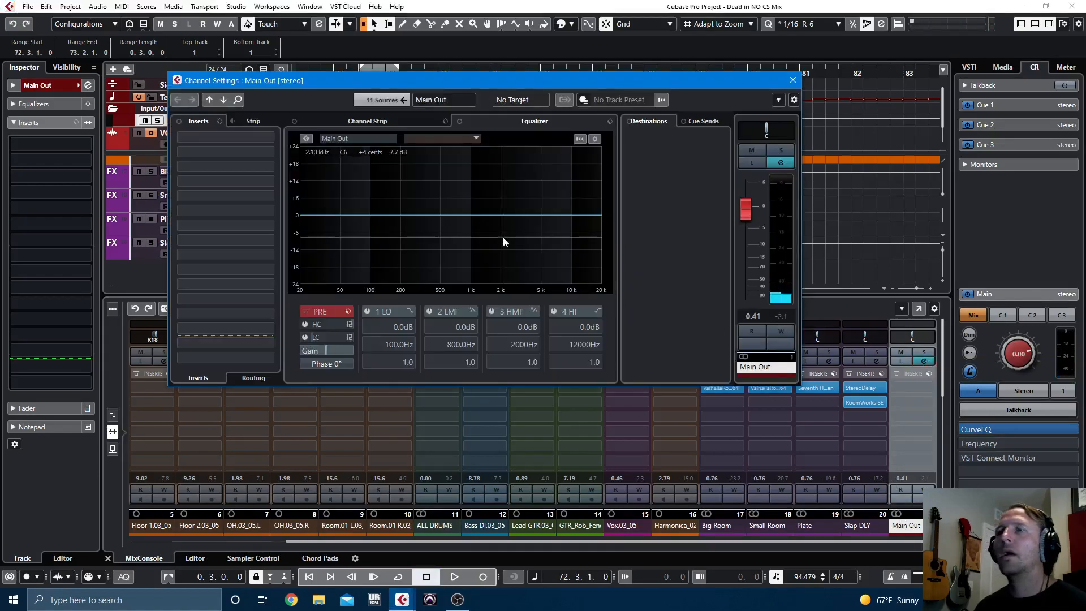
click(305, 338)
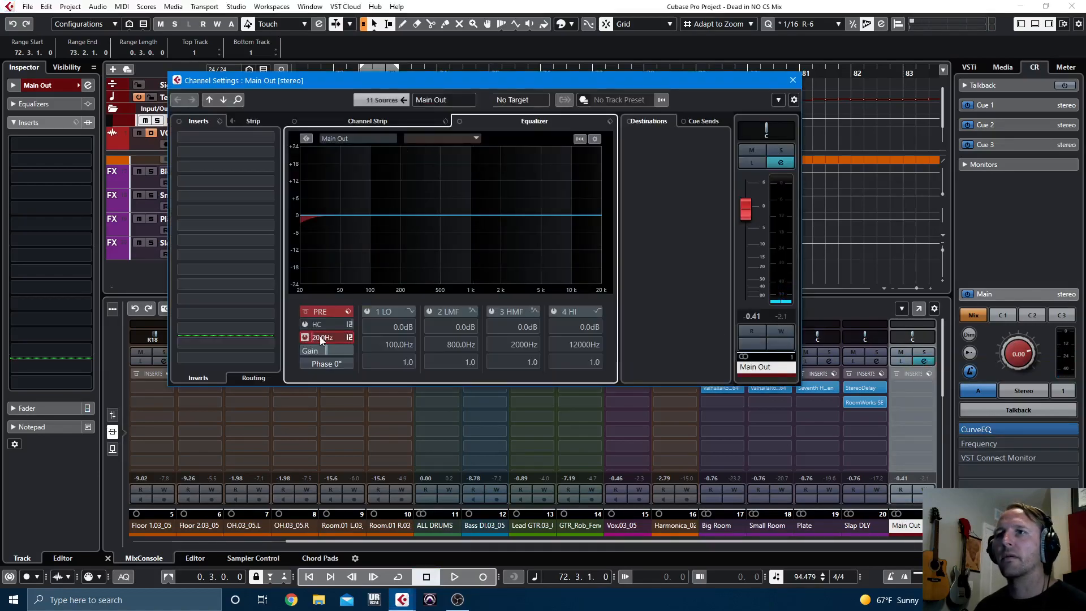
drag(323, 336, 334, 340)
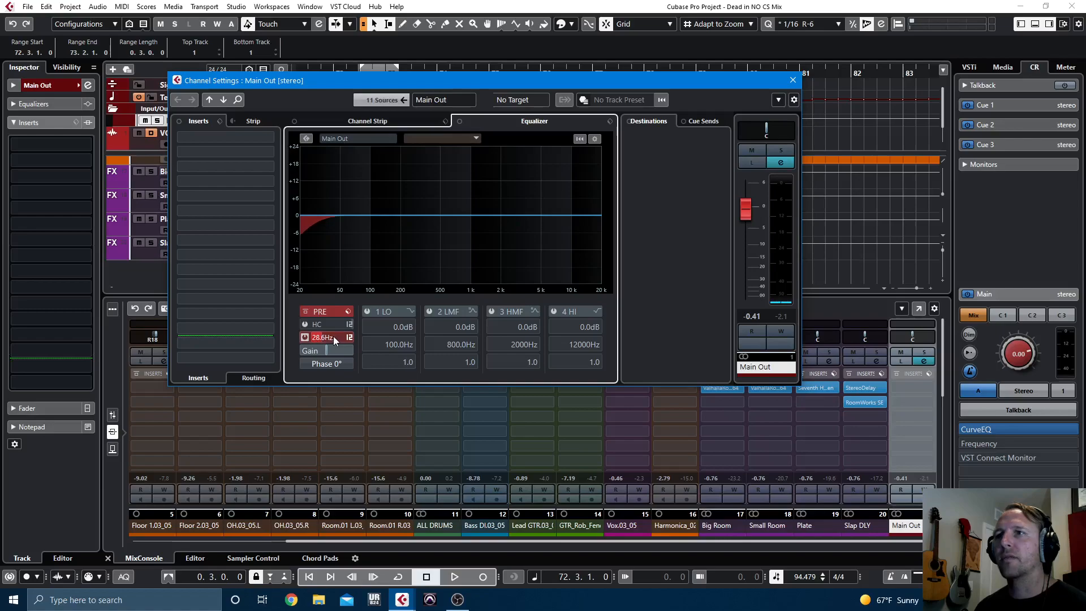
Step: Shape the Main Out EQ with -1.0 dB at 161.1 Hz, -1.2 dB at 3958 Hz and a 1.8 dB high boost at 6311 Hz, comparing against bypass
key(space)
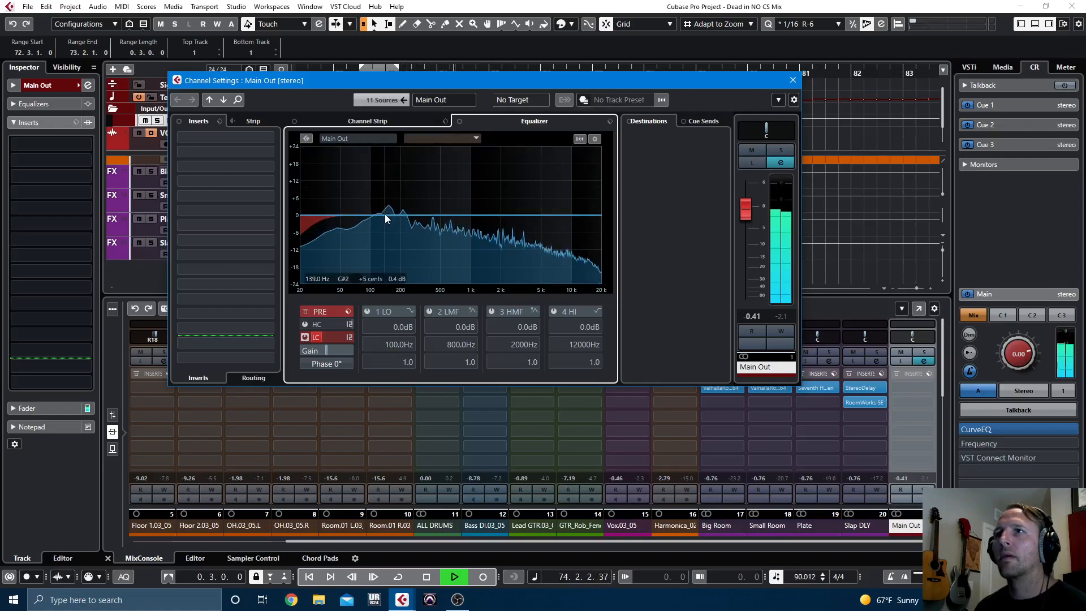
drag(422, 219, 392, 221)
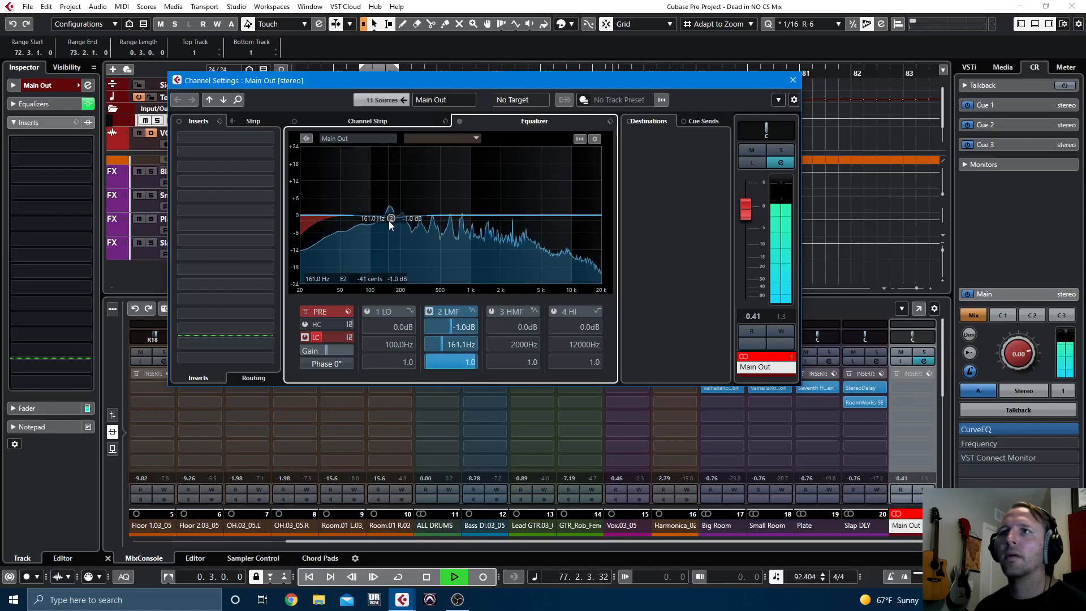
click(548, 215)
drag(548, 216, 520, 210)
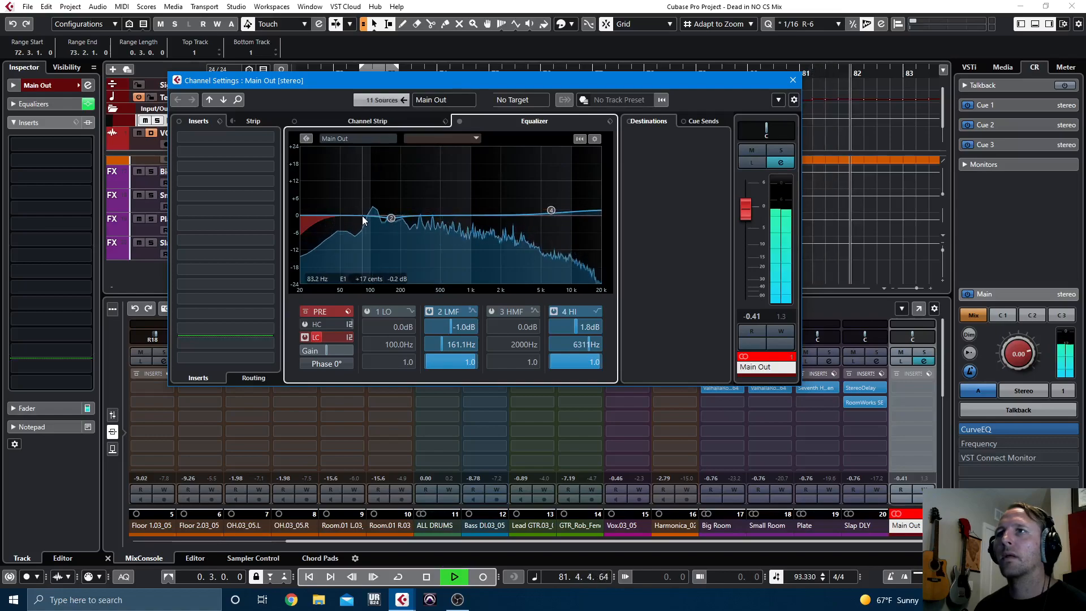
drag(497, 215, 495, 195)
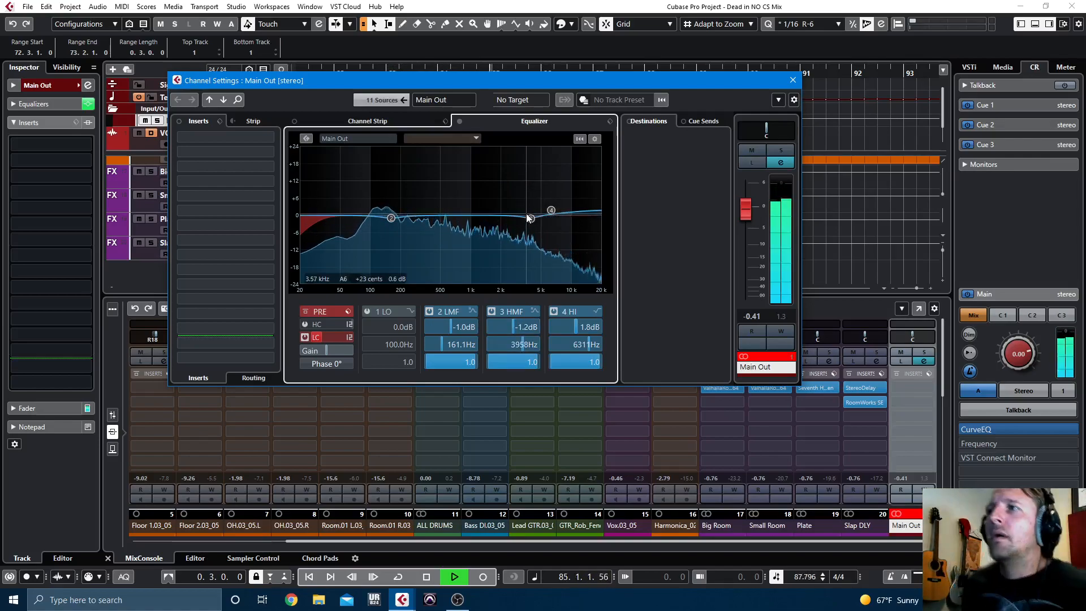
click(460, 122)
click(461, 122)
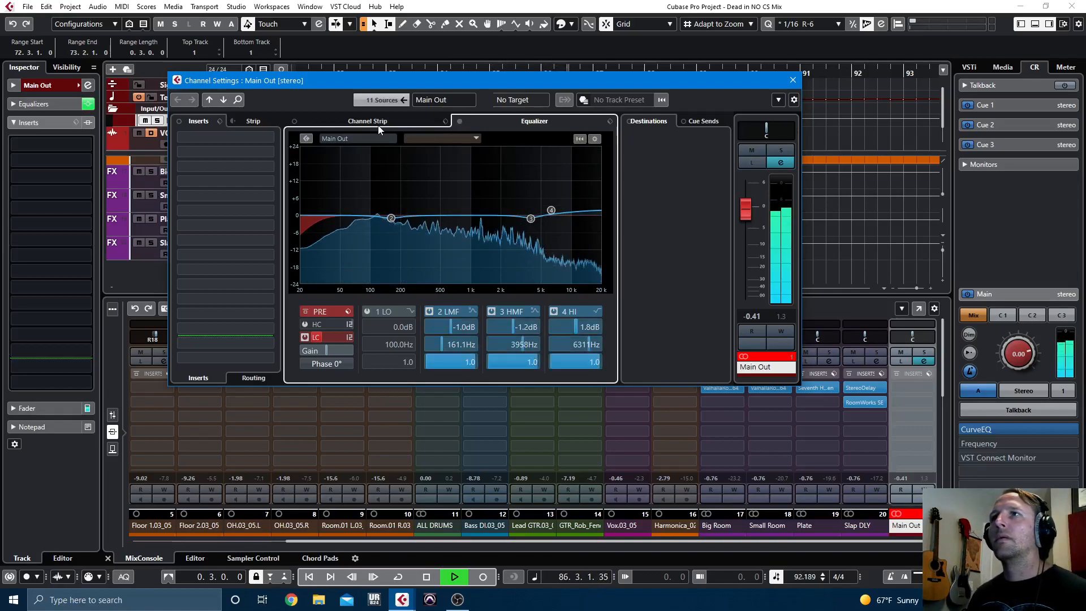
click(378, 122)
click(532, 149)
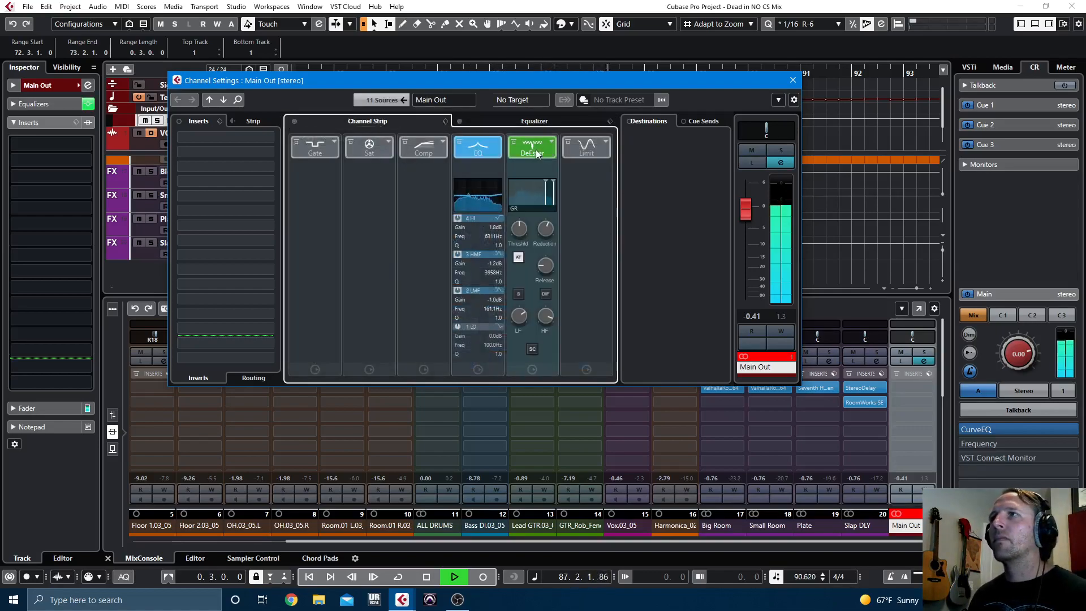
click(552, 146)
click(592, 147)
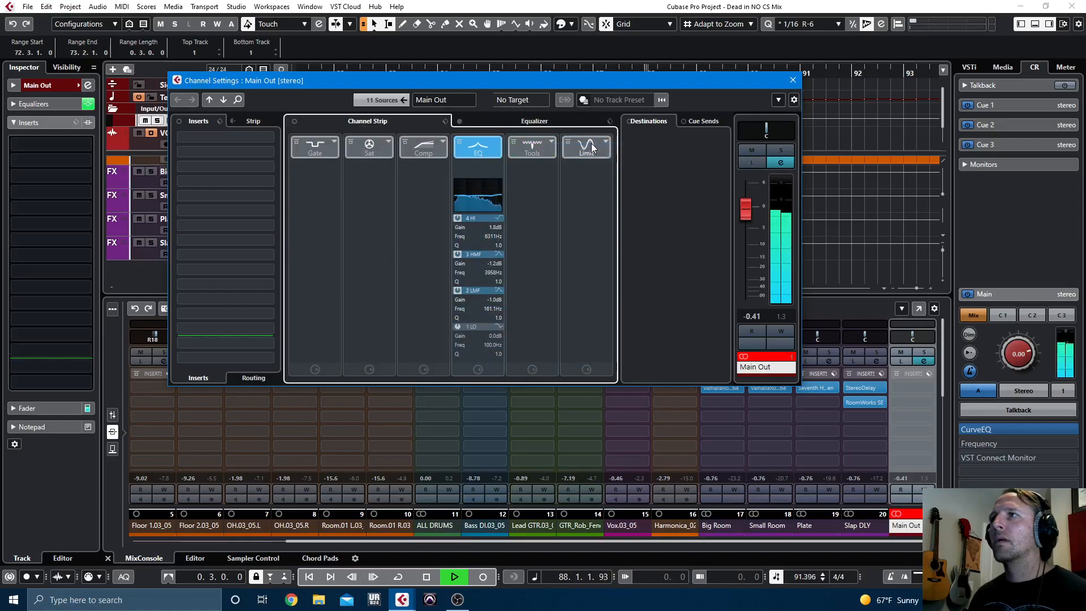
click(381, 148)
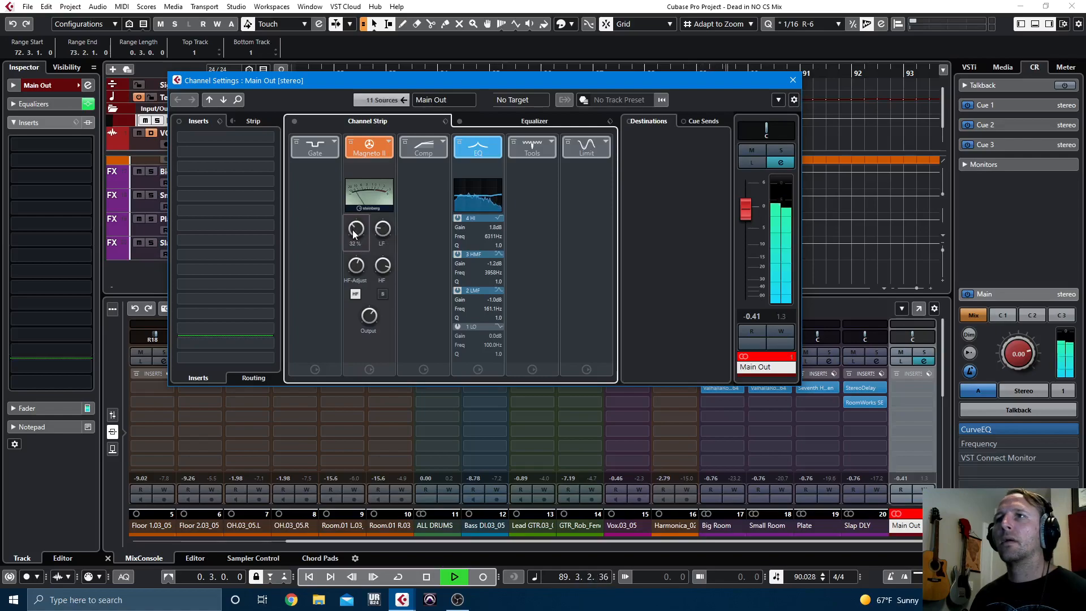
Step: Try the Vintage compressor on Main Out and check its full settings view
click(431, 153)
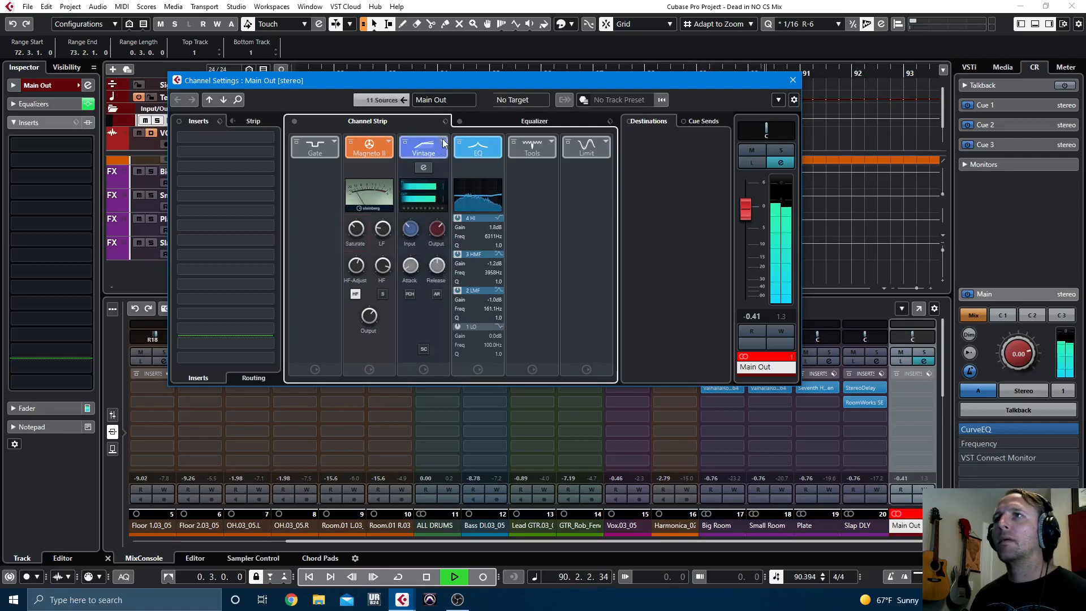
click(423, 168)
key(space)
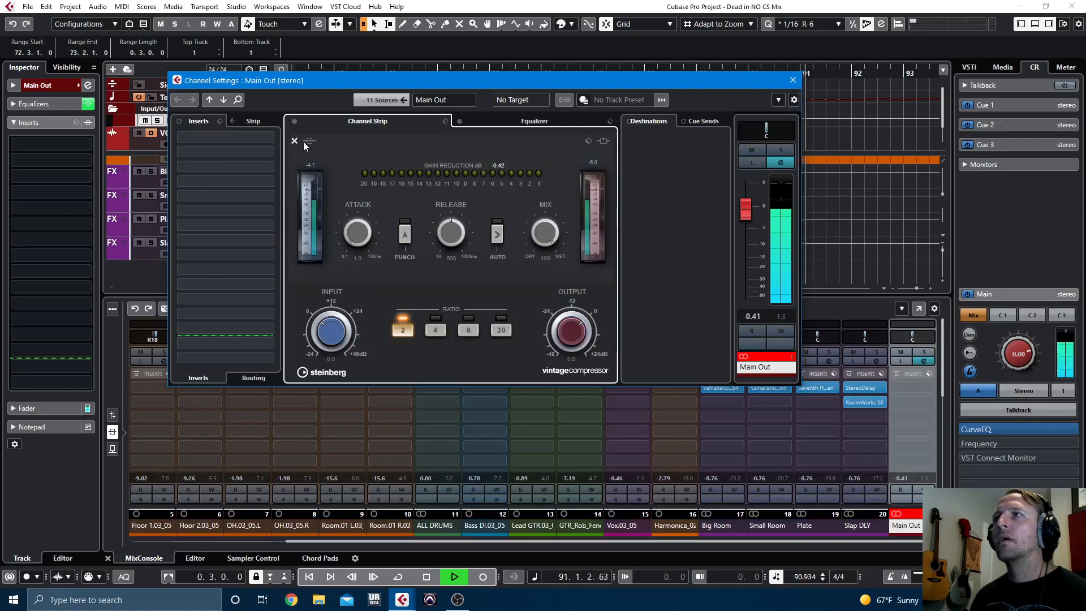
click(294, 141)
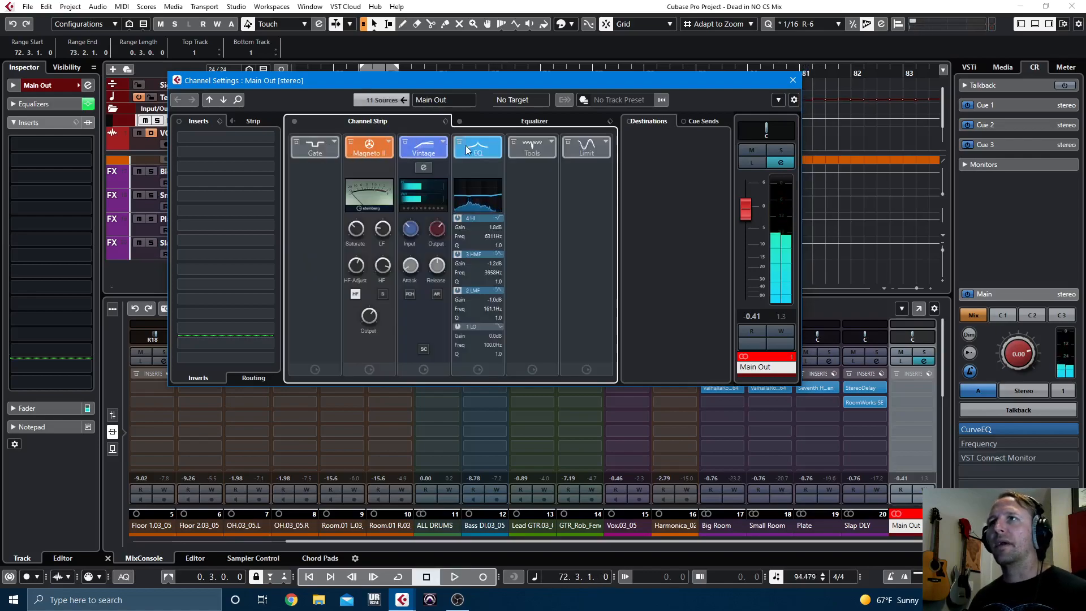
Step: Load the standard Compressor on Main Out, with auto make-up off and the threshold at -16.2 dB
click(443, 145)
click(464, 164)
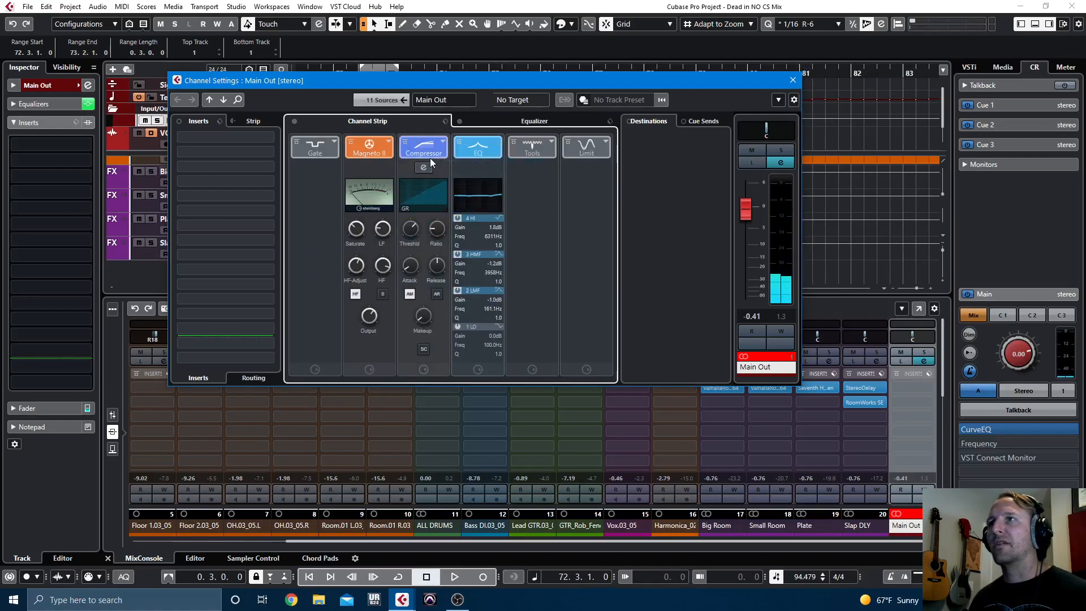
click(424, 167)
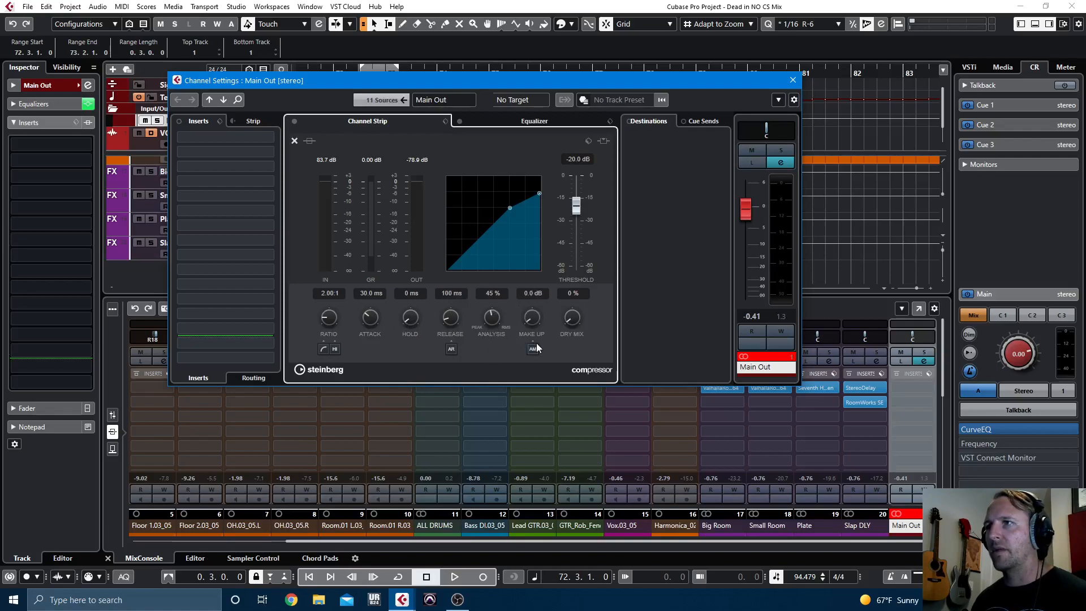
key(space)
mouse_move(576, 210)
mouse_down()
mouse_move(570, 154)
mouse_move(578, 194)
mouse_up()
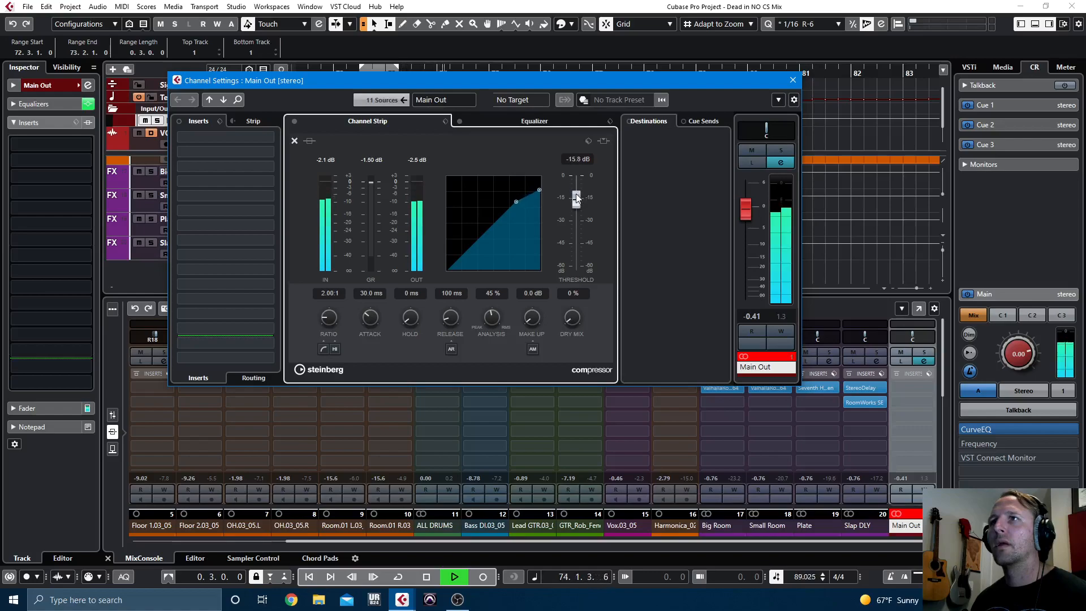
drag(577, 196, 577, 197)
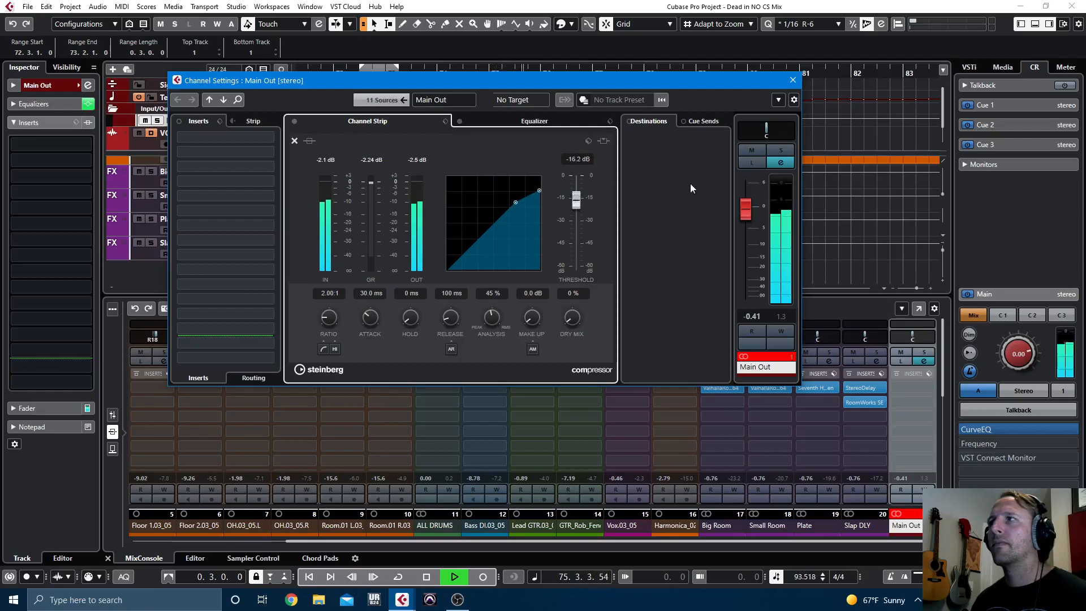
click(792, 80)
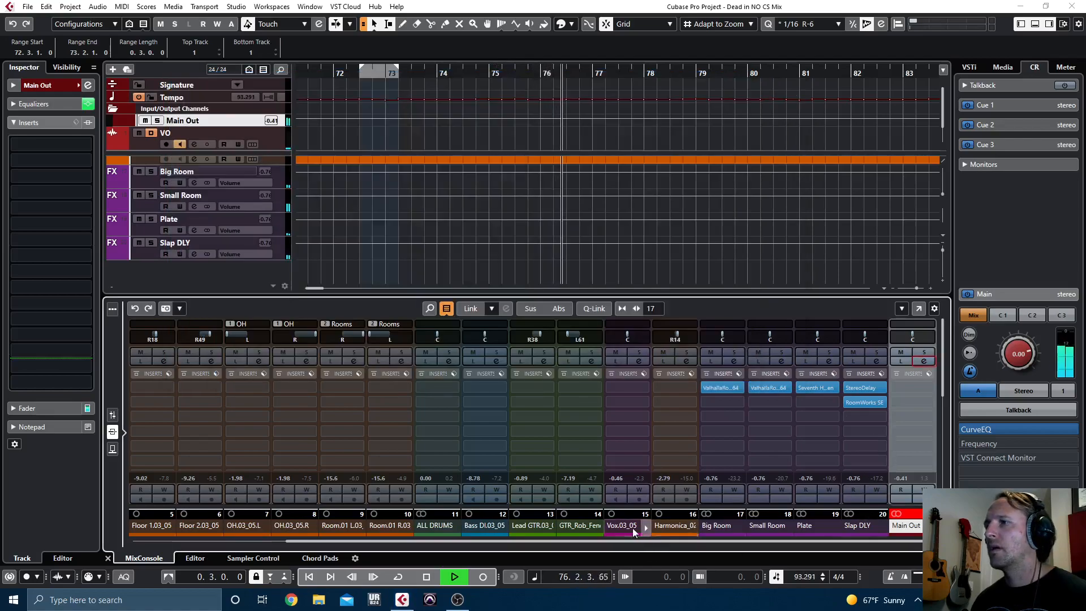
Step: Show the mixer faders and lower the Vox channel to -1.49
click(609, 525)
click(112, 415)
drag(611, 399, 612, 401)
click(924, 361)
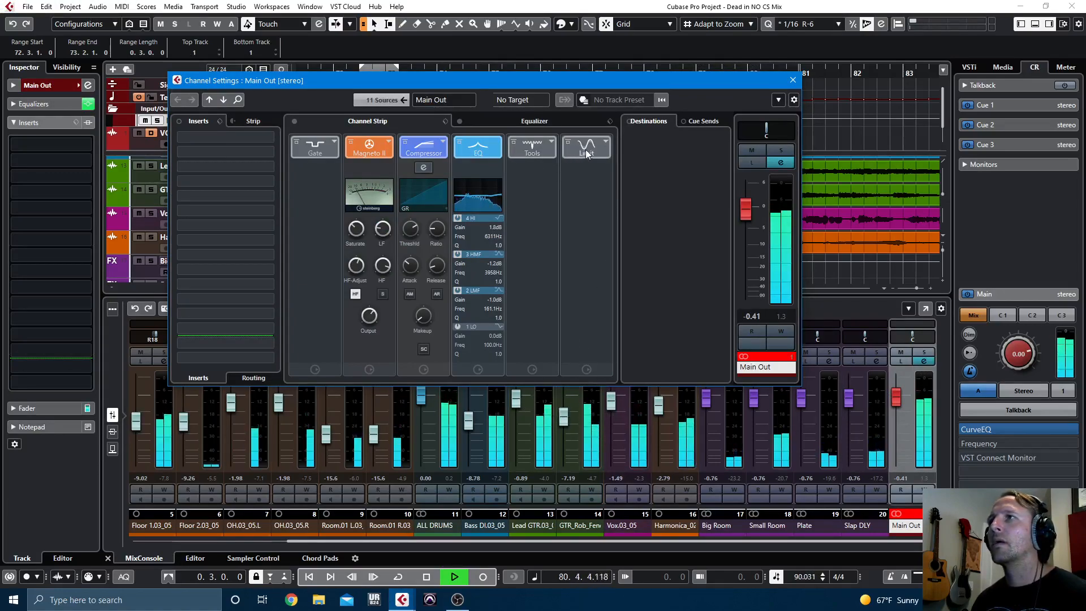
click(774, 357)
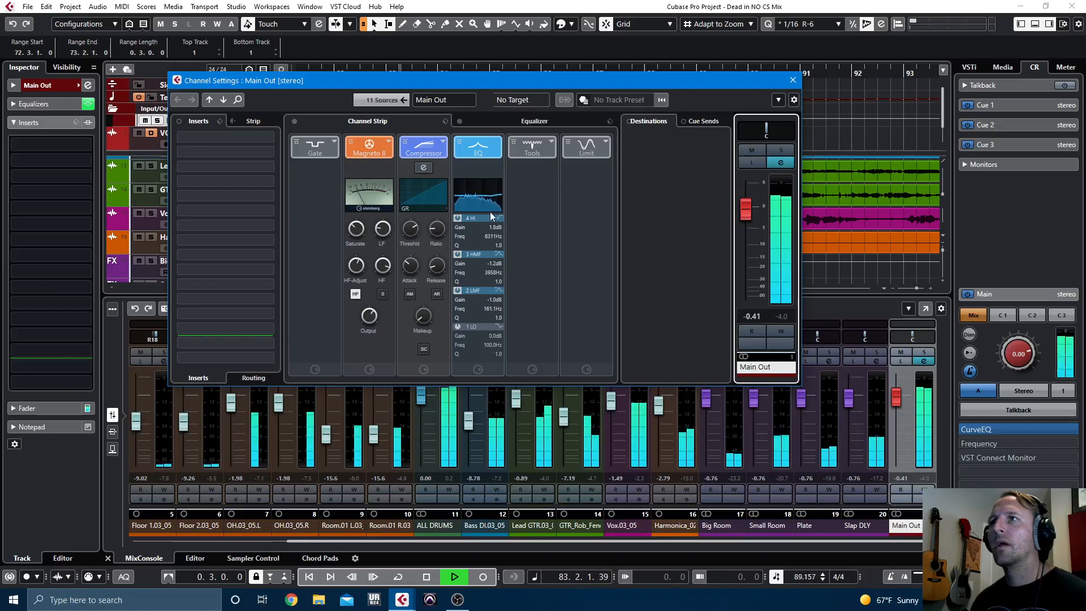
key(space)
click(586, 148)
click(606, 142)
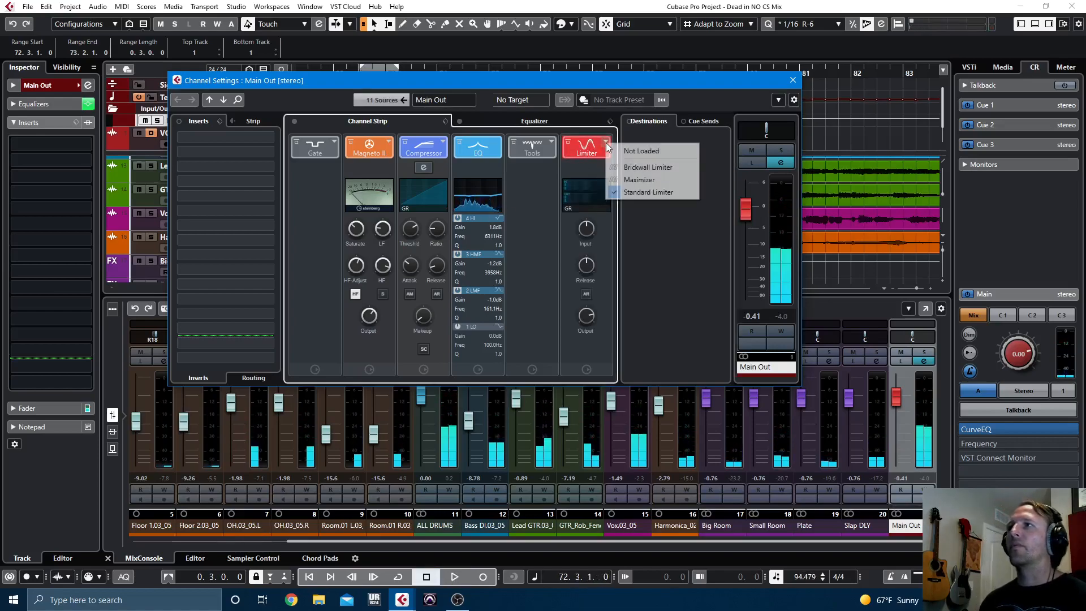
click(637, 180)
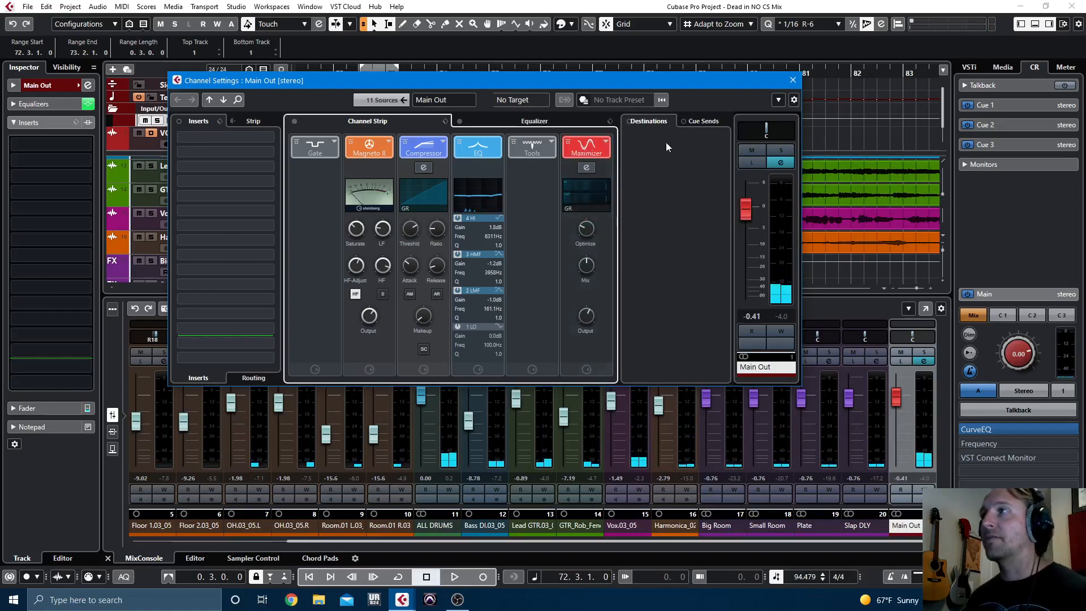
key(F3)
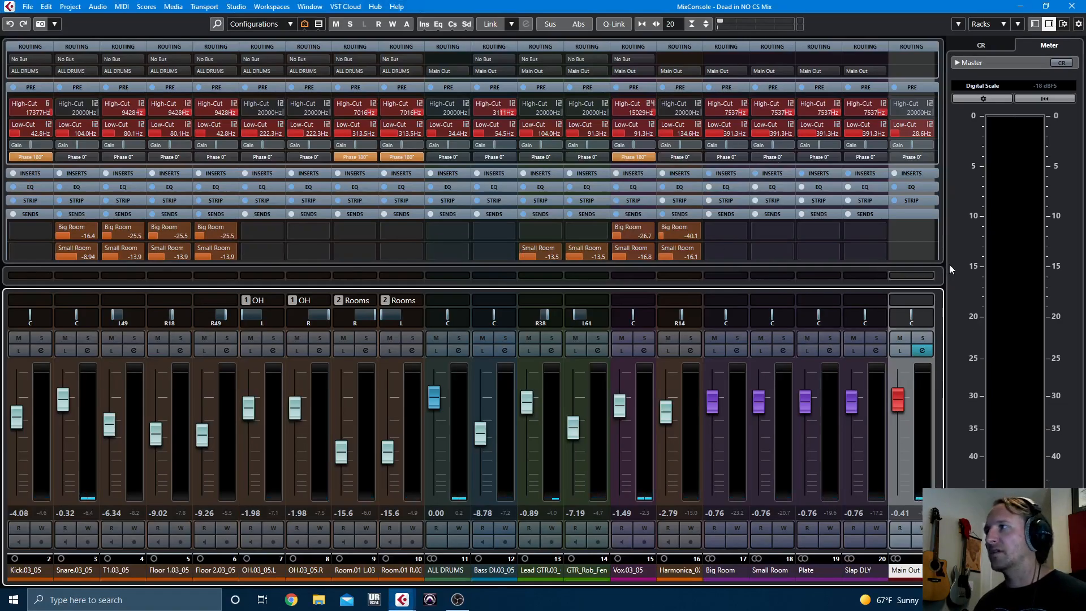
click(924, 351)
click(569, 143)
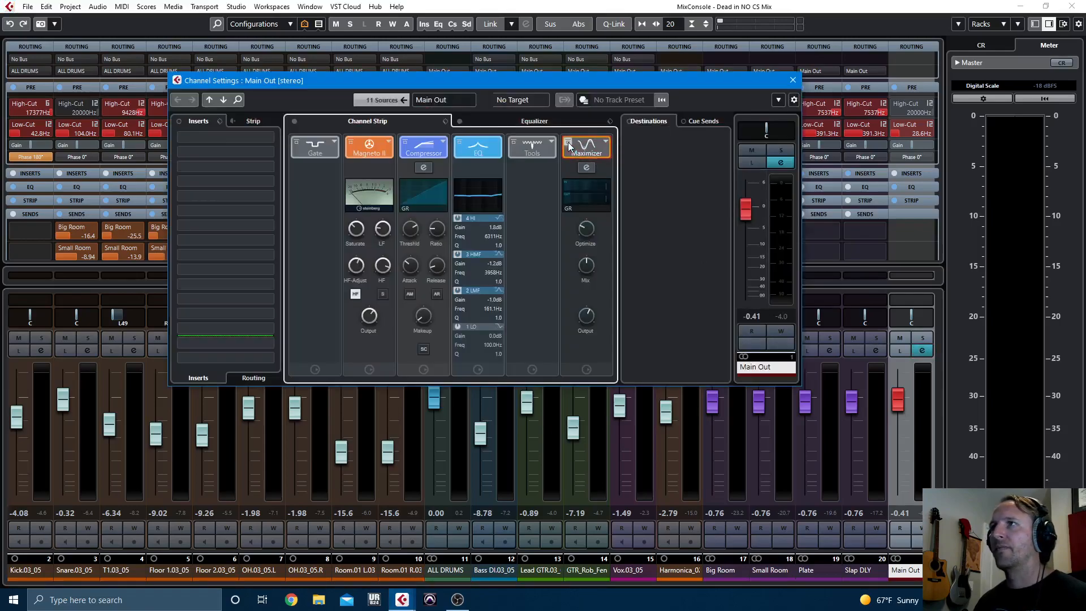
click(791, 81)
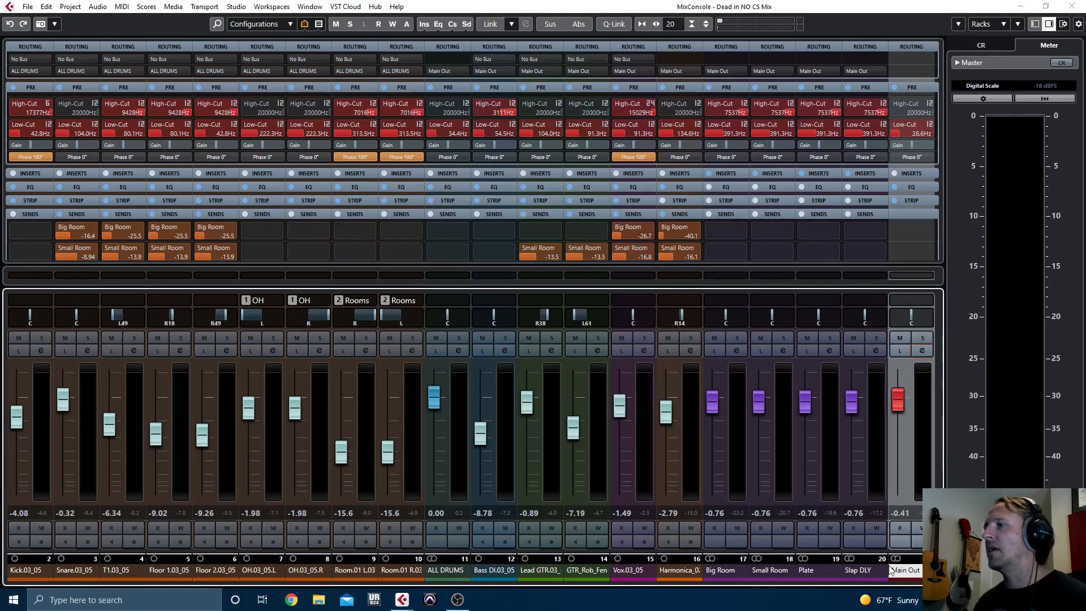
Step: Select the channels from Kick through Harmonica plus Main Out, and collapse the Pre and Sends racks
click(685, 577)
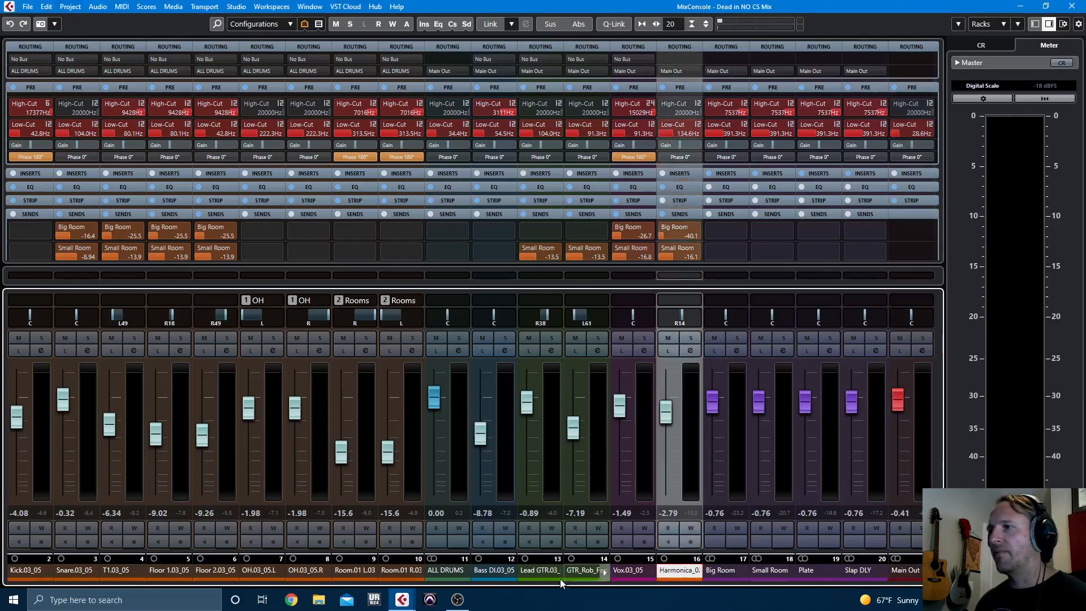
shift+click(22, 571)
ctrl+click(903, 576)
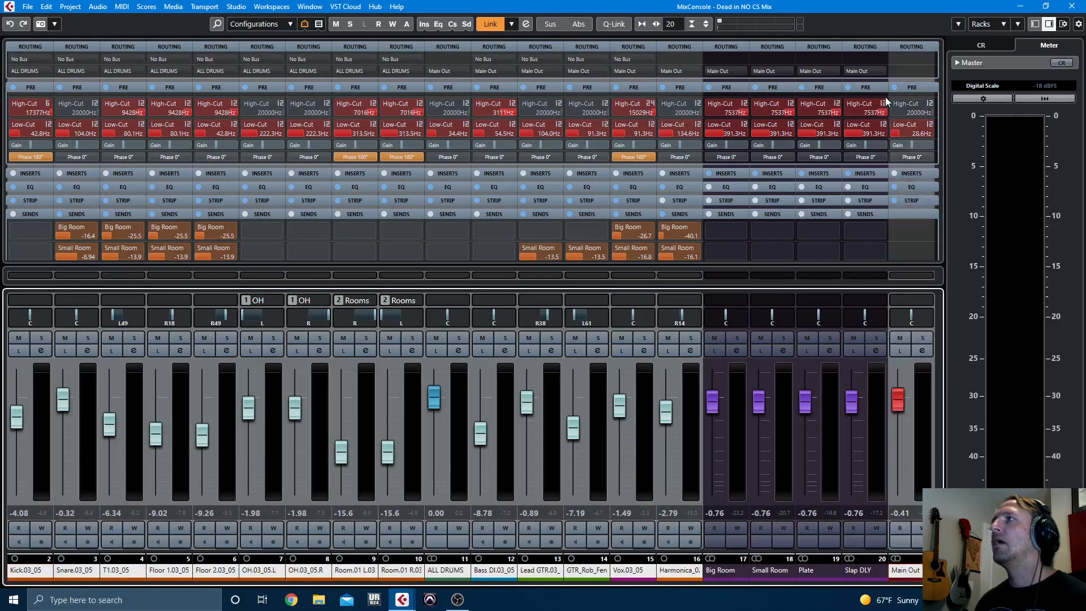
click(801, 89)
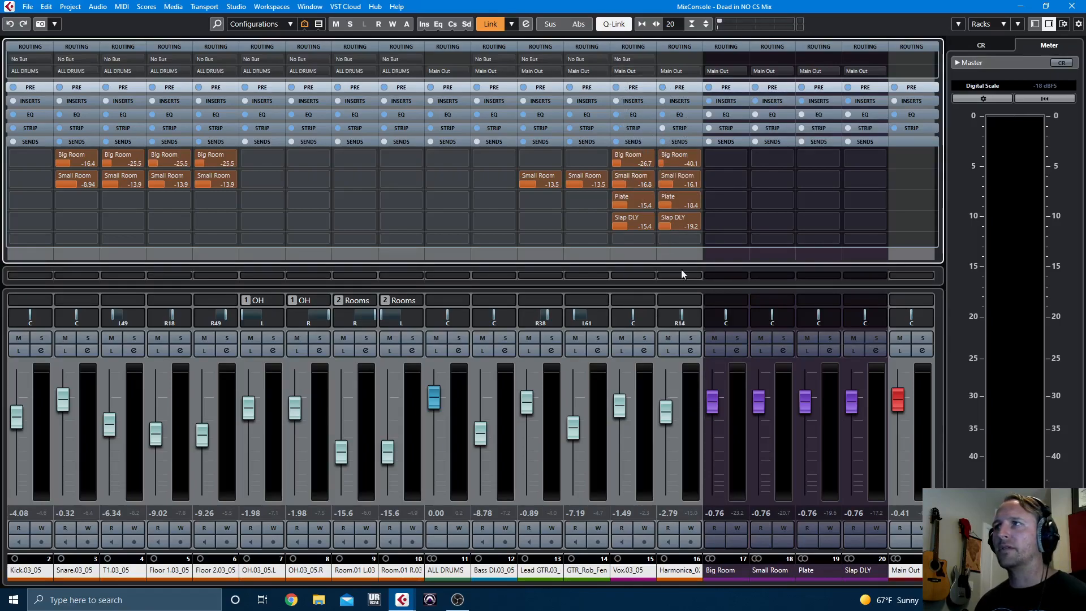
click(639, 142)
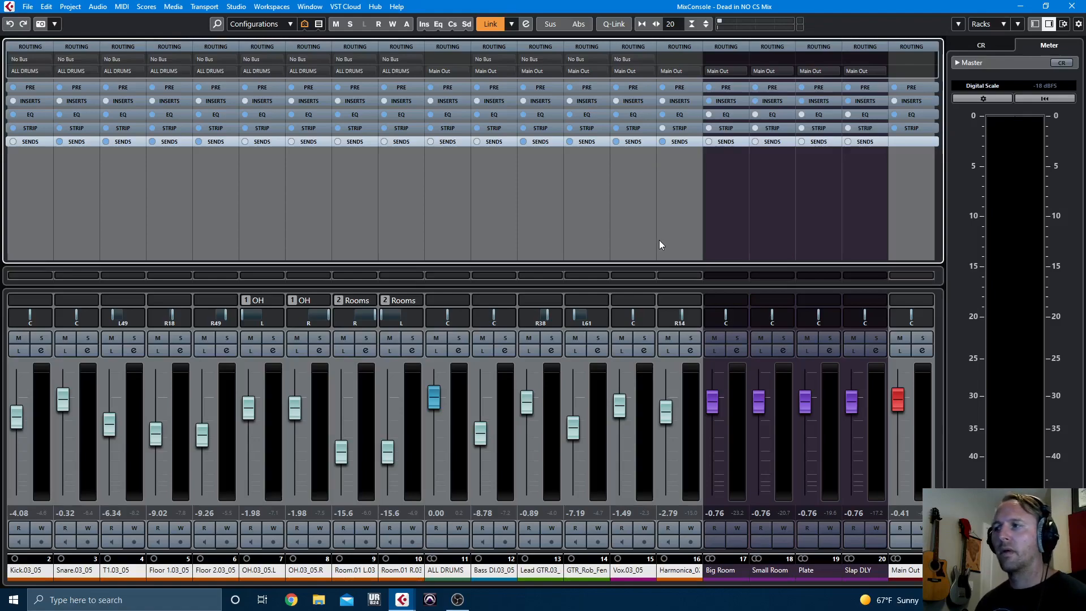
Step: Play the mix and compare it with the Pre, EQ, Strip and Sends sections bypassed and re-enabled on the selected channels
key(space)
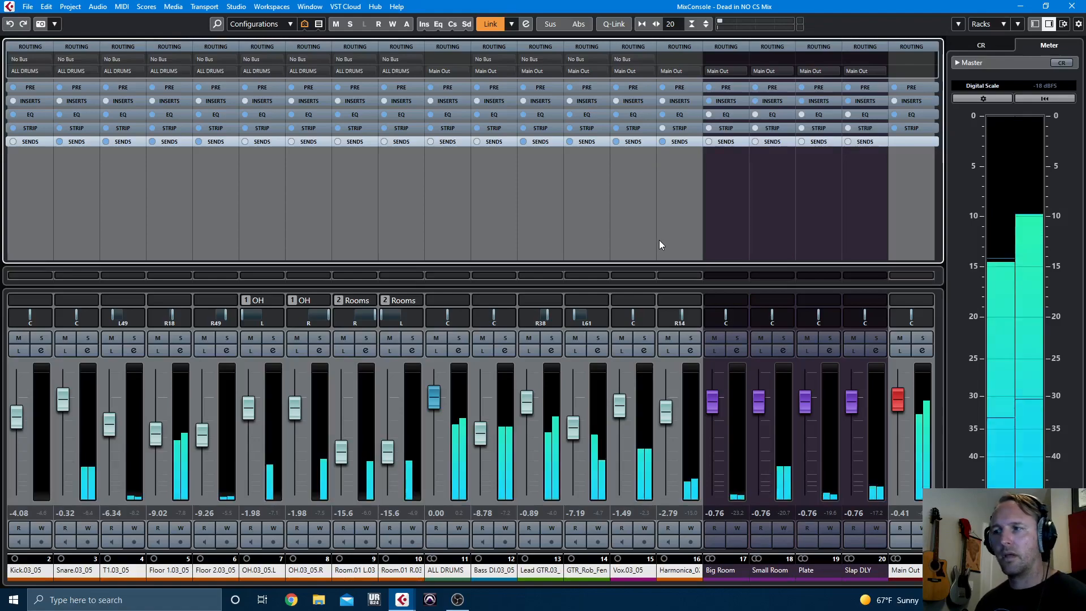
click(579, 88)
click(573, 116)
click(570, 128)
click(571, 143)
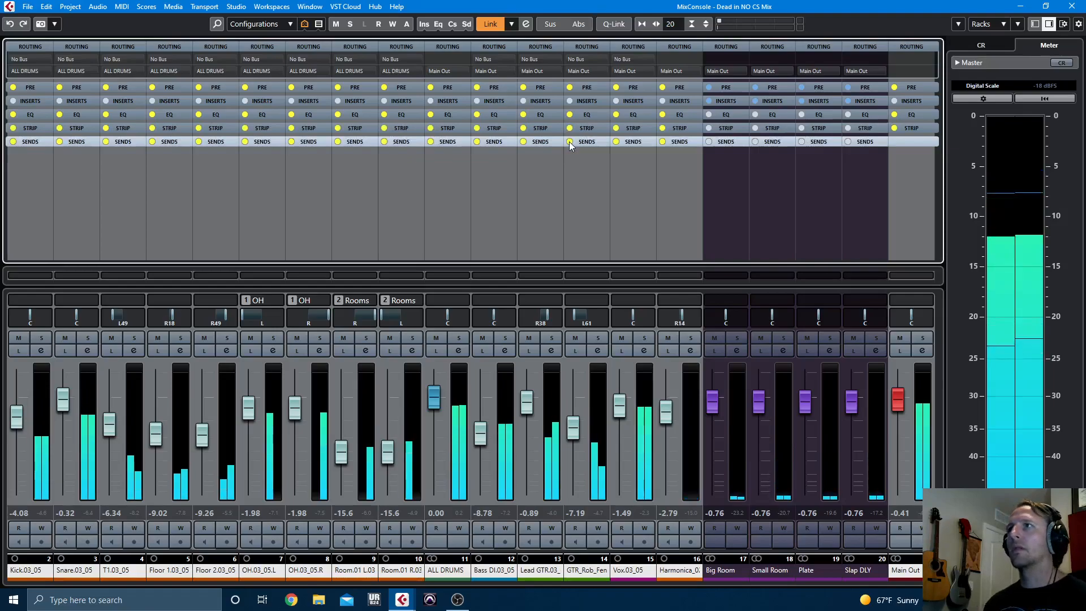
alt+shift+click(569, 142)
alt+shift+click(570, 128)
alt+shift+click(570, 115)
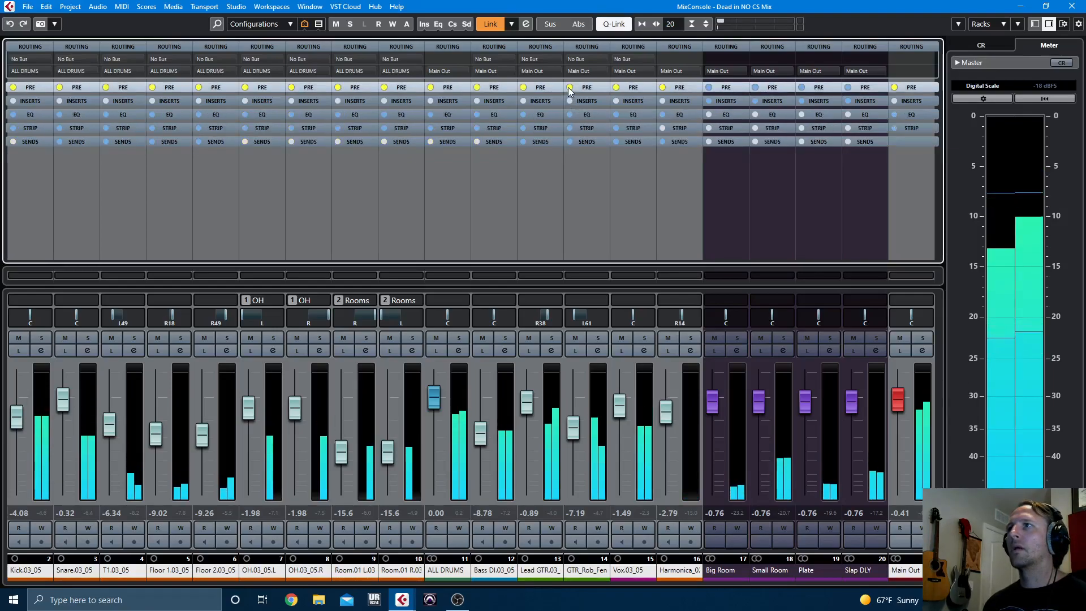
alt+shift+click(572, 88)
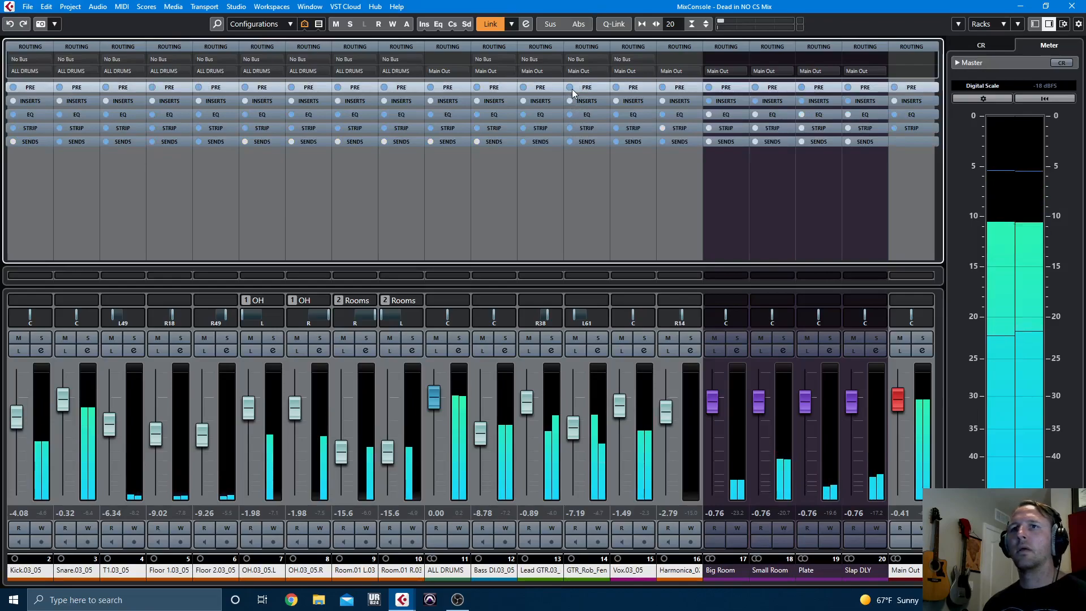
Step: Repeat the comparison by bypassing Pre, EQ, Strip and Sends on the selected channels and restoring them one by one
alt+shift+click(571, 87)
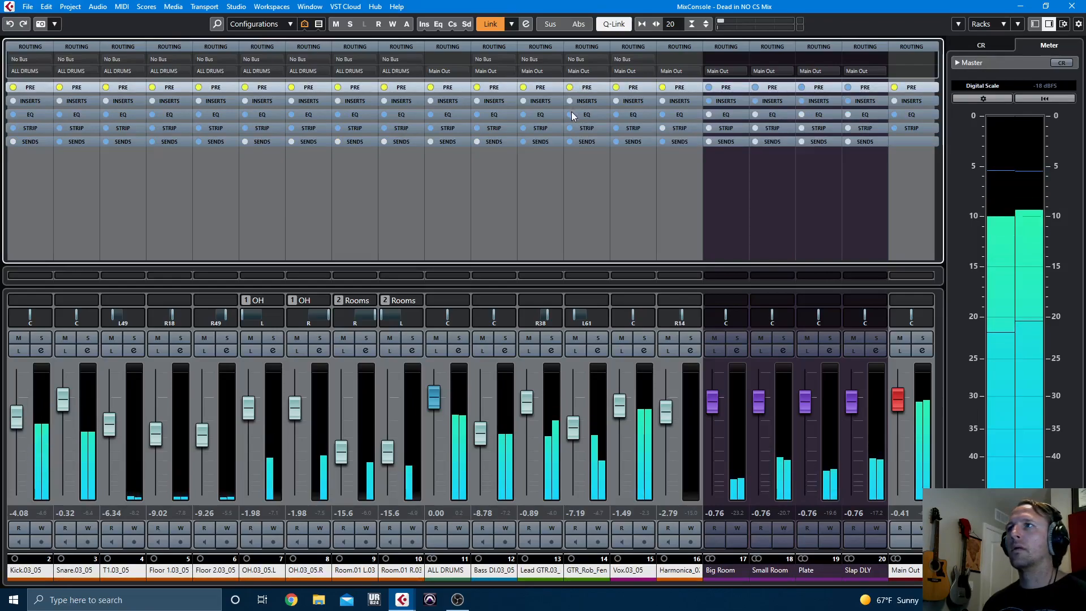
alt+shift+click(570, 115)
alt+shift+click(572, 129)
alt+shift+click(571, 142)
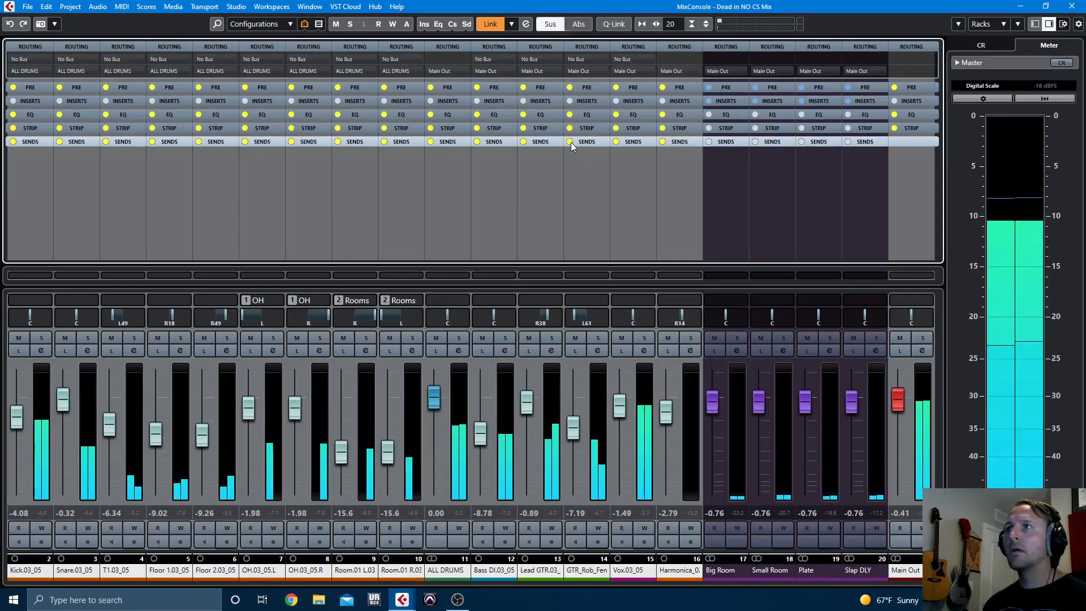
alt+shift+click(570, 142)
alt+shift+click(571, 129)
alt+shift+click(570, 115)
alt+shift+click(571, 87)
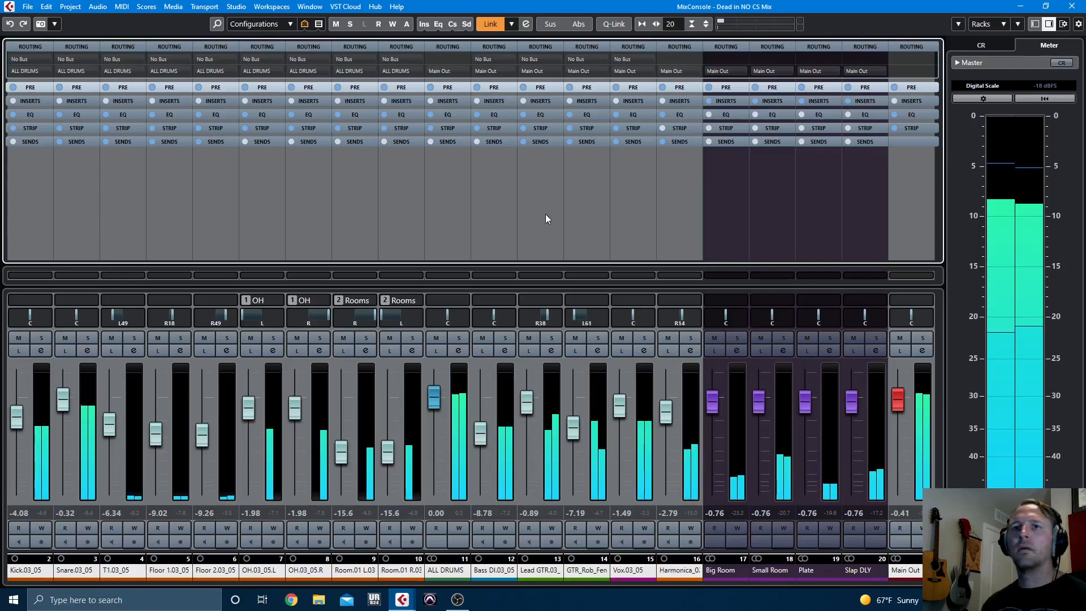
Step: Adjust the Snare EQ to 4.9 dB at 139.7 Hz in the low-mid band and 4.3 dB at 2753 Hz in the high band
click(87, 339)
click(88, 338)
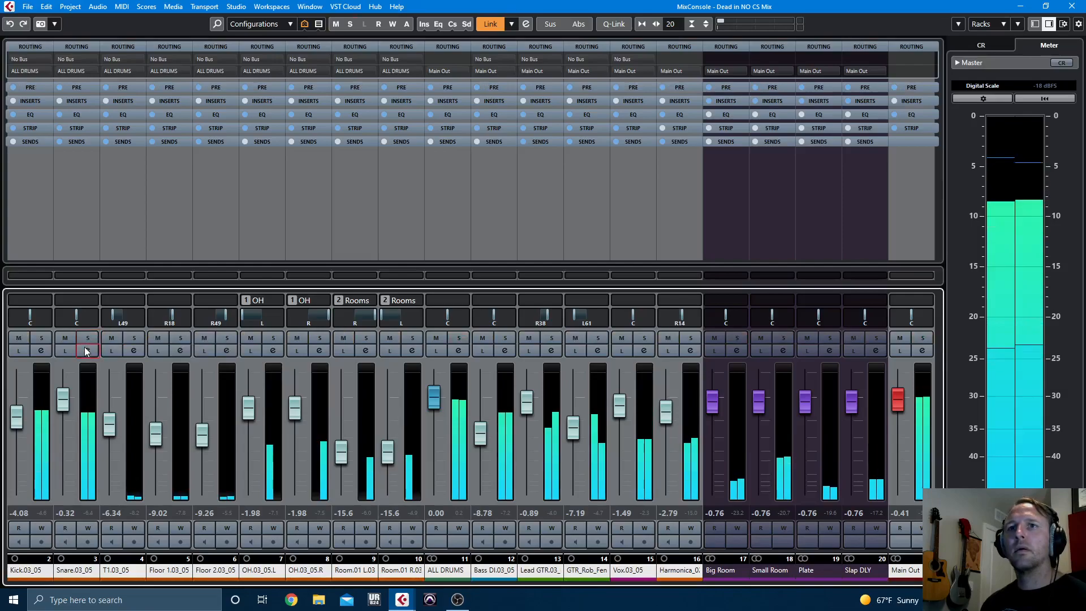
click(88, 350)
click(570, 213)
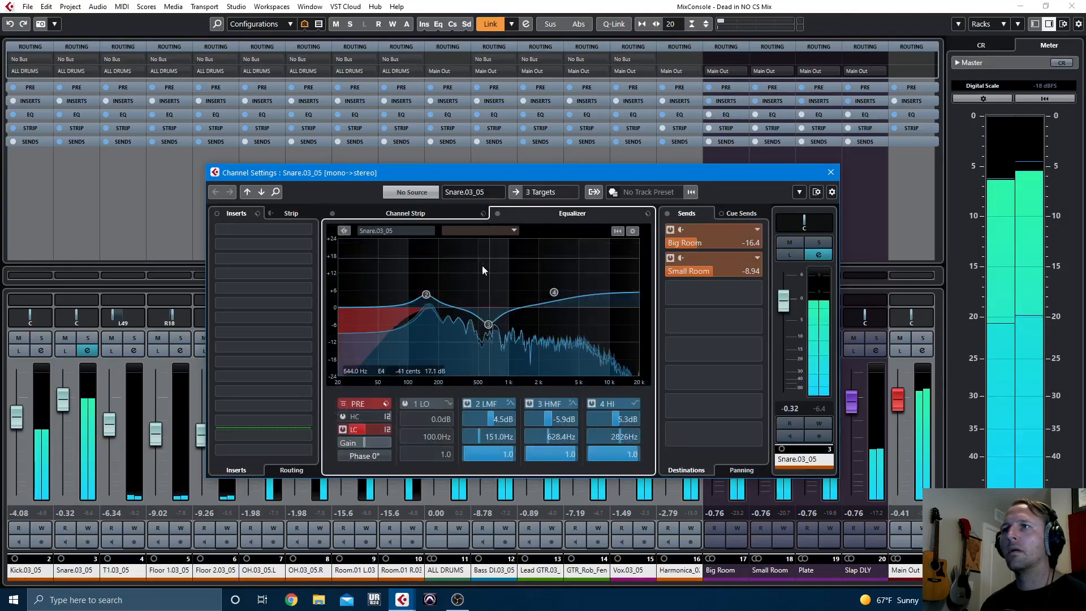
drag(428, 294, 424, 297)
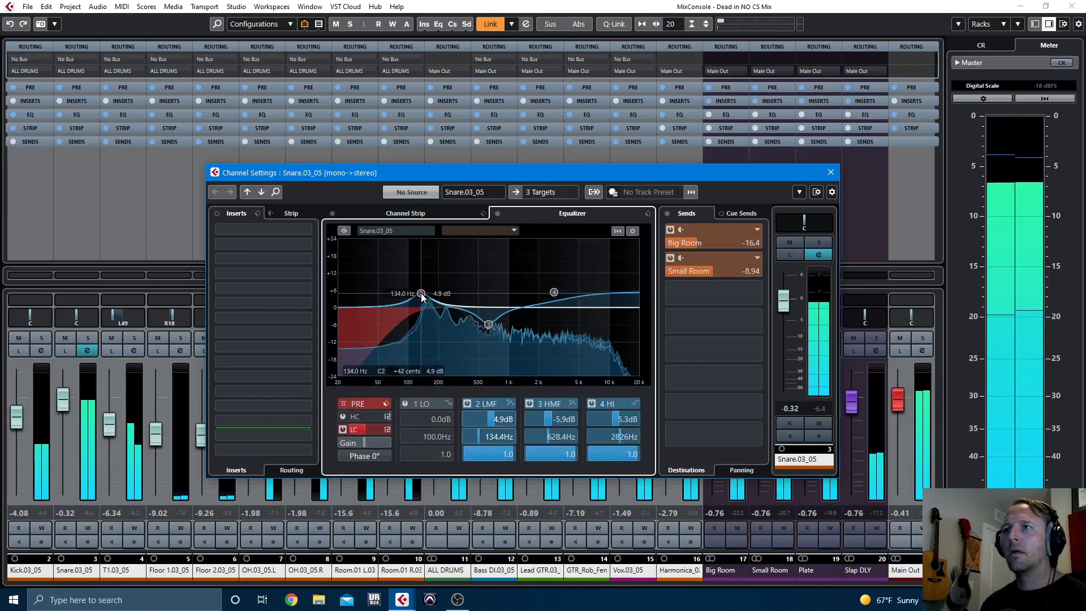
drag(554, 293, 554, 298)
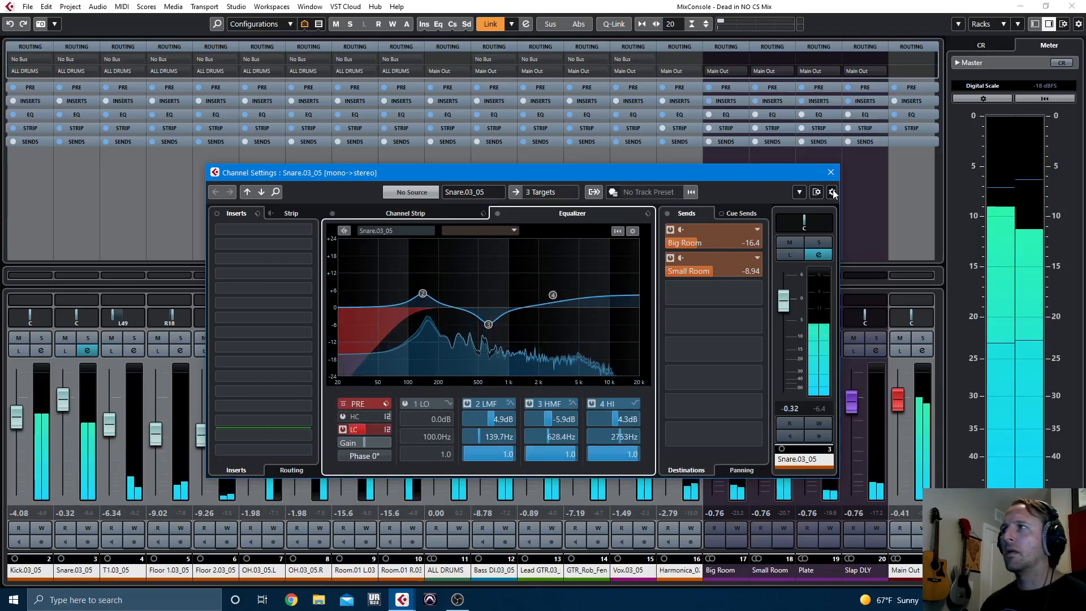
click(830, 172)
Step: Compare the mix again after the Snare EQ change, bypassing and restoring all selected channels' Pre, EQ, Strip and Sends sections
alt+shift+click(291, 88)
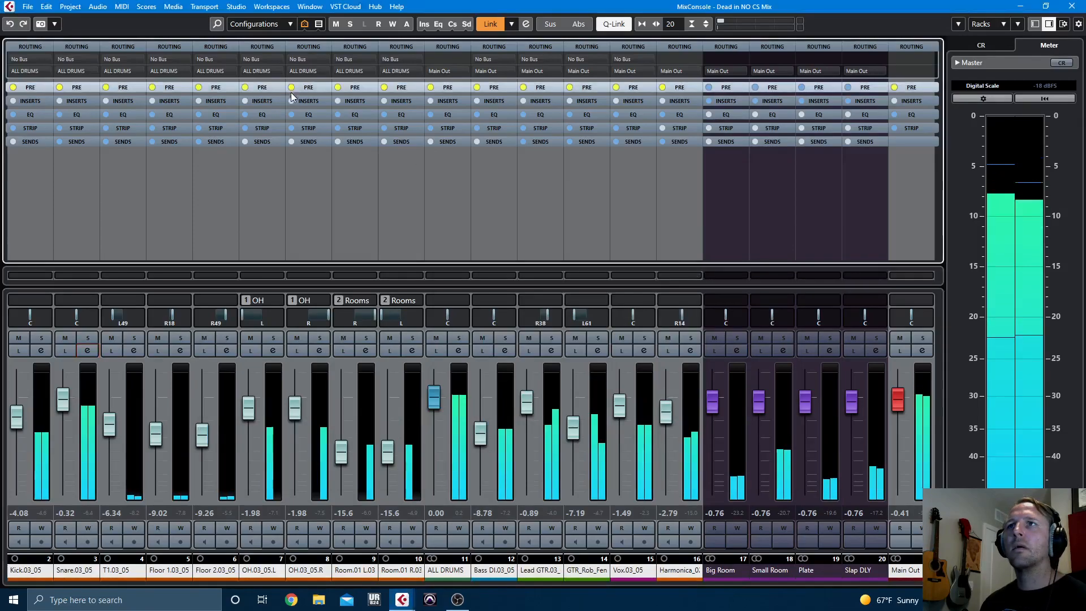
alt+shift+click(292, 115)
alt+shift+click(292, 128)
alt+shift+click(205, 142)
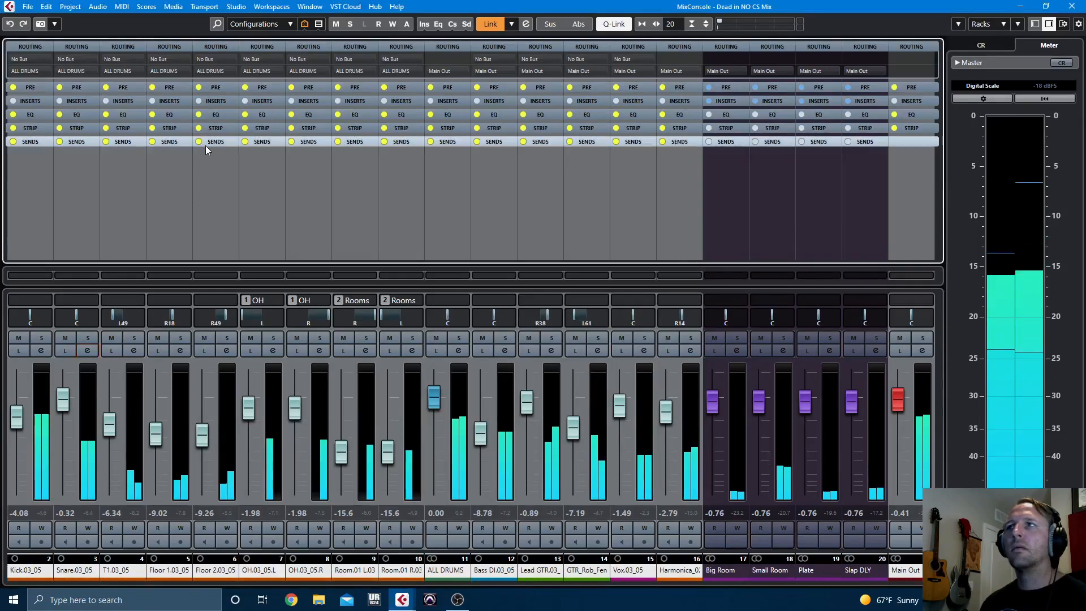
alt+shift+click(199, 142)
alt+shift+click(199, 128)
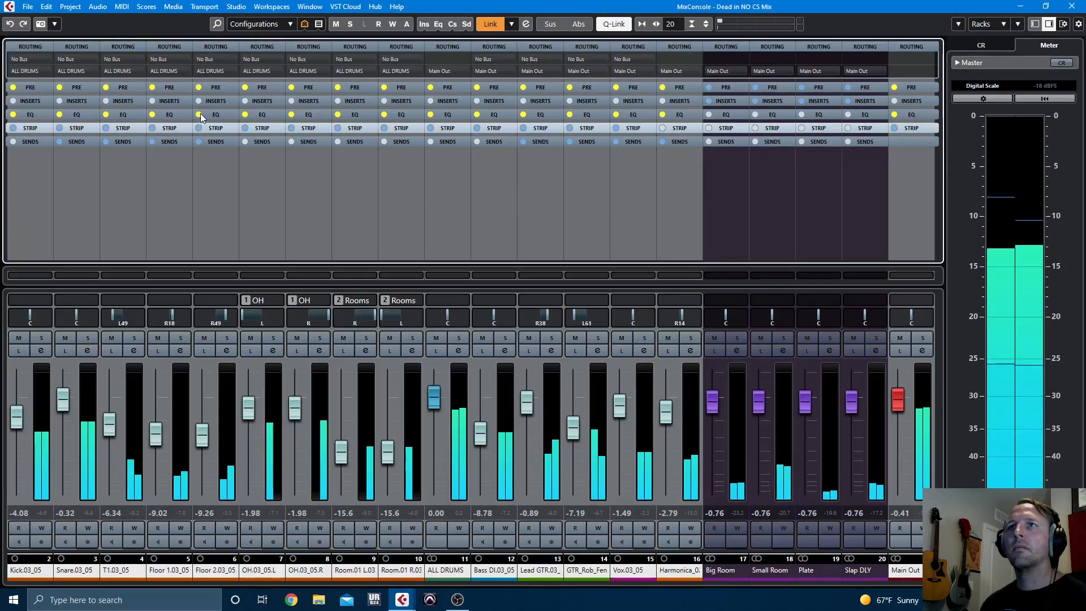
alt+shift+click(199, 114)
alt+shift+click(199, 88)
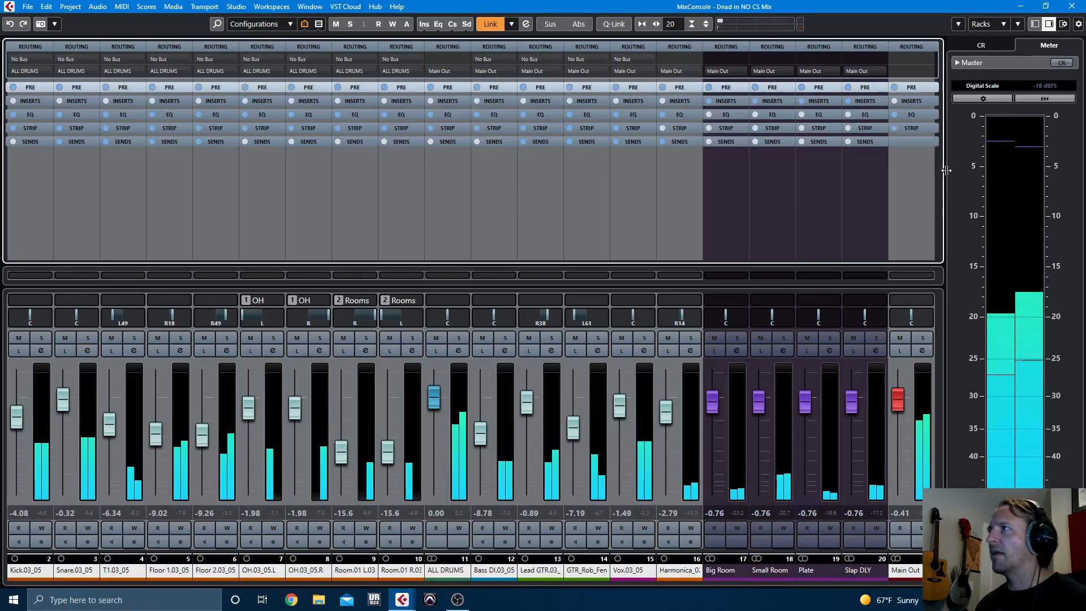
Step: Raise the Maximizer's Output on Main Out, take it out of bypass during playback, and set Optimize to 19.0%
click(922, 350)
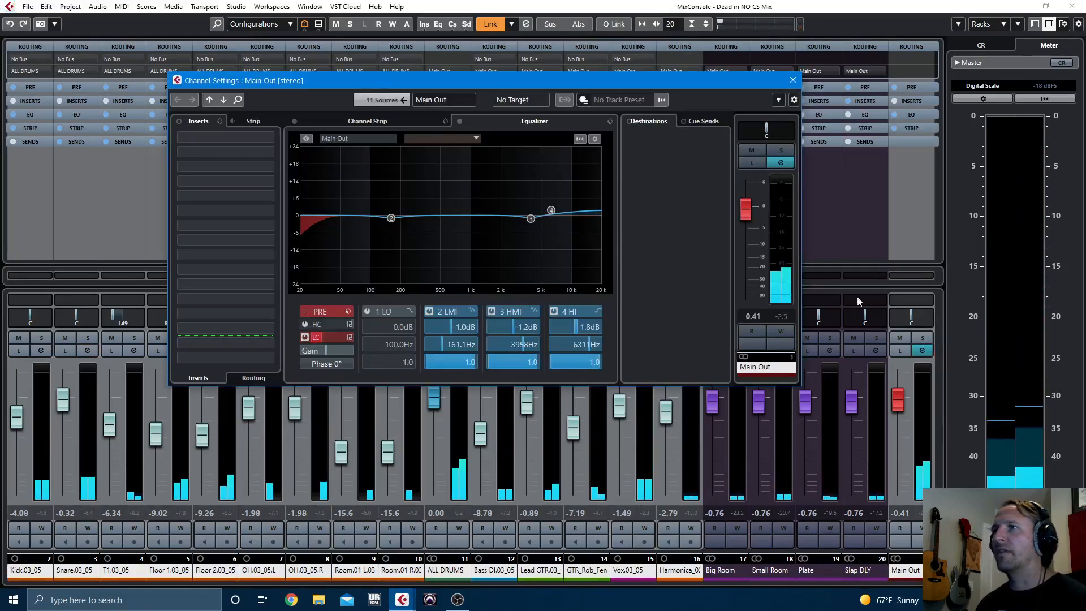
click(354, 123)
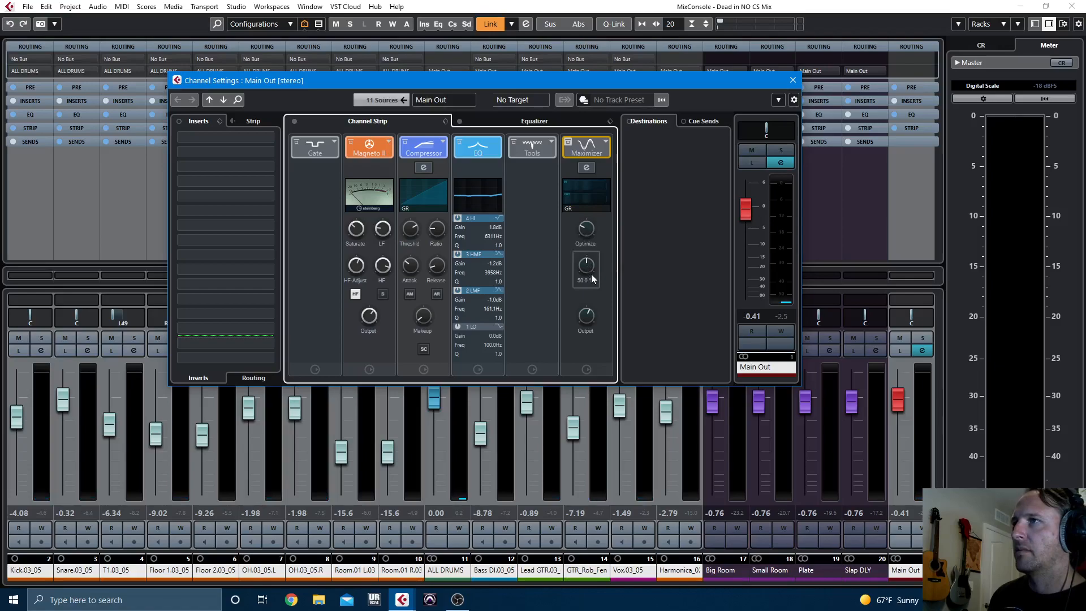
drag(585, 306, 586, 295)
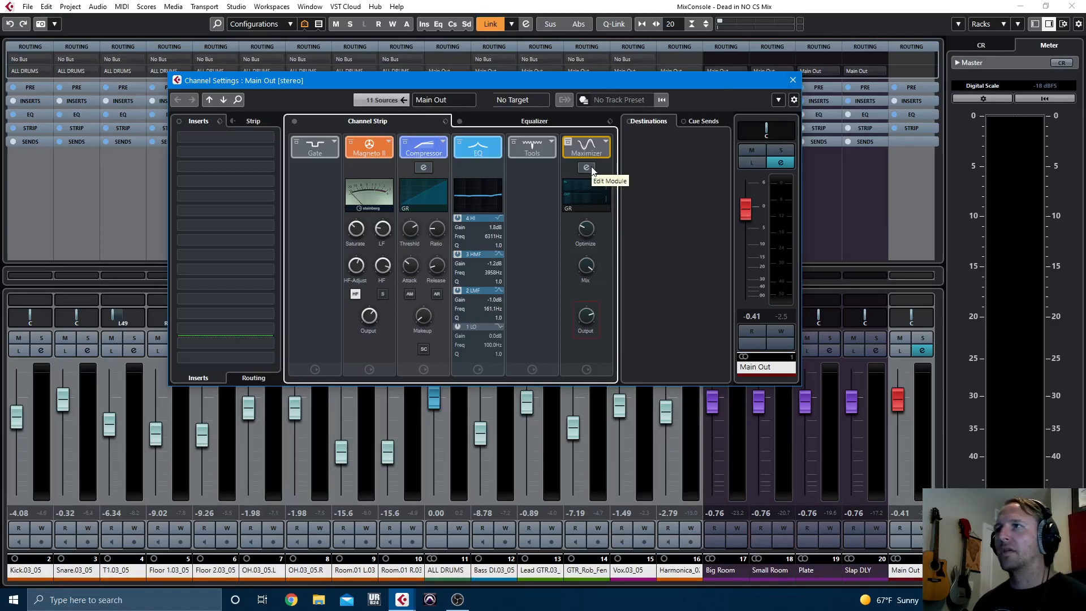
key(space)
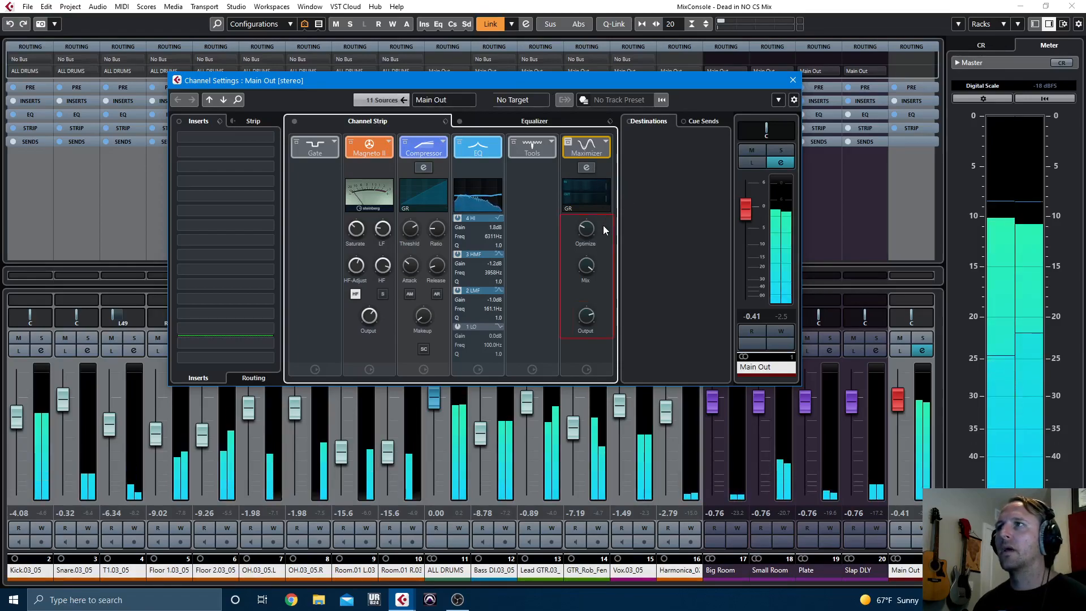
click(586, 146)
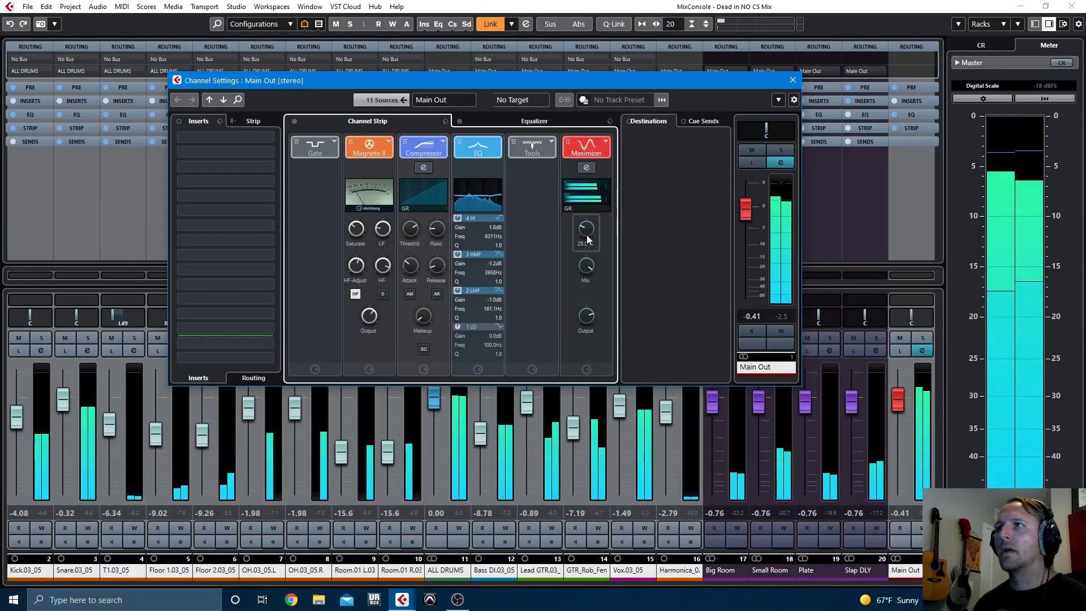
scroll(588, 233, down, 6)
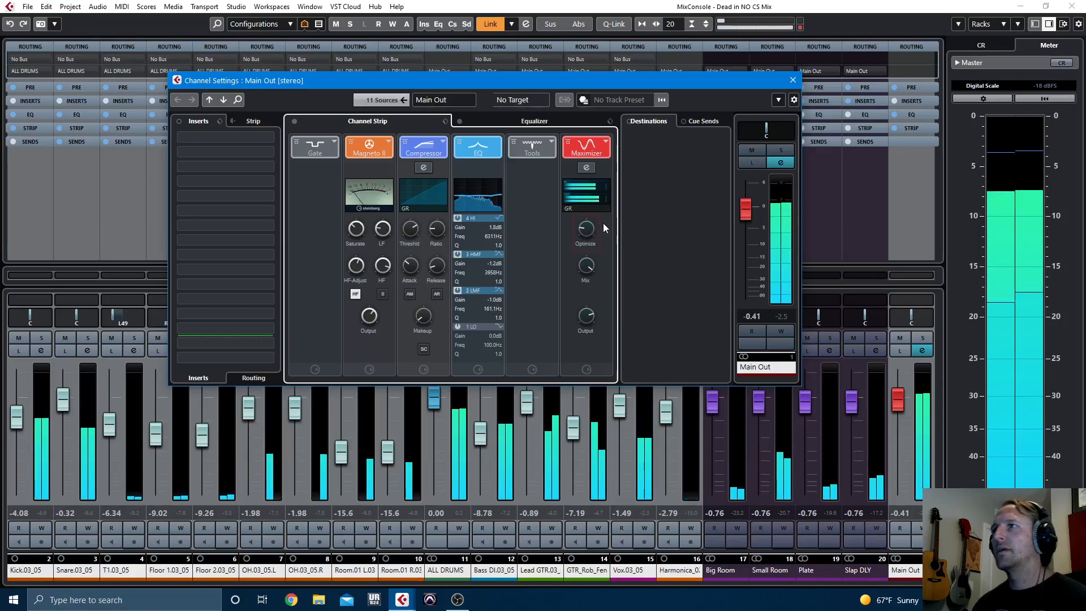
key(space)
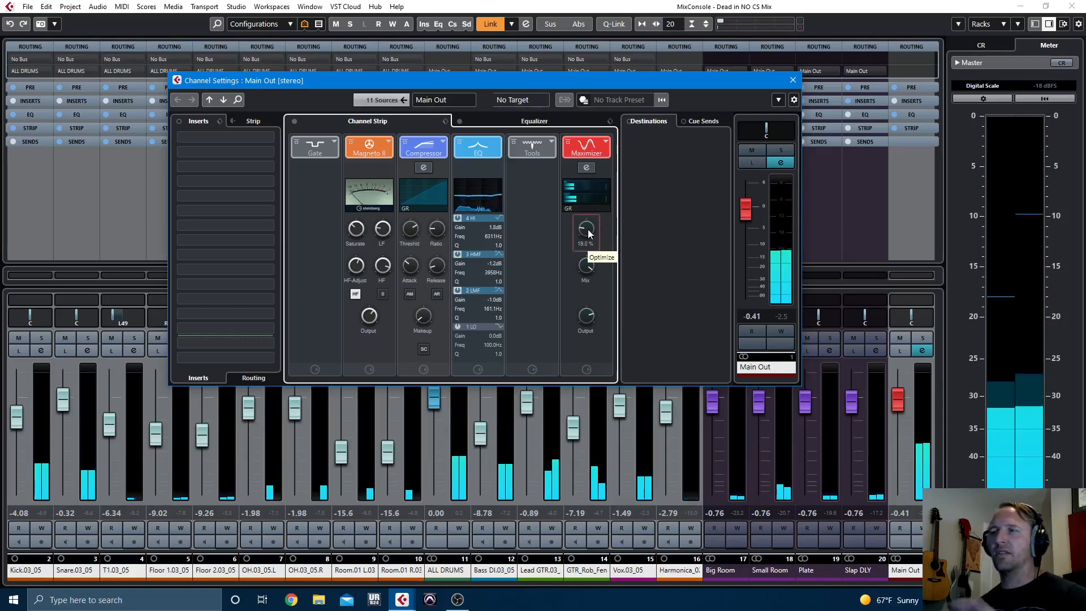
Step: Check the Compressor's full settings view and its make-up gain on Main Out
click(419, 168)
click(295, 141)
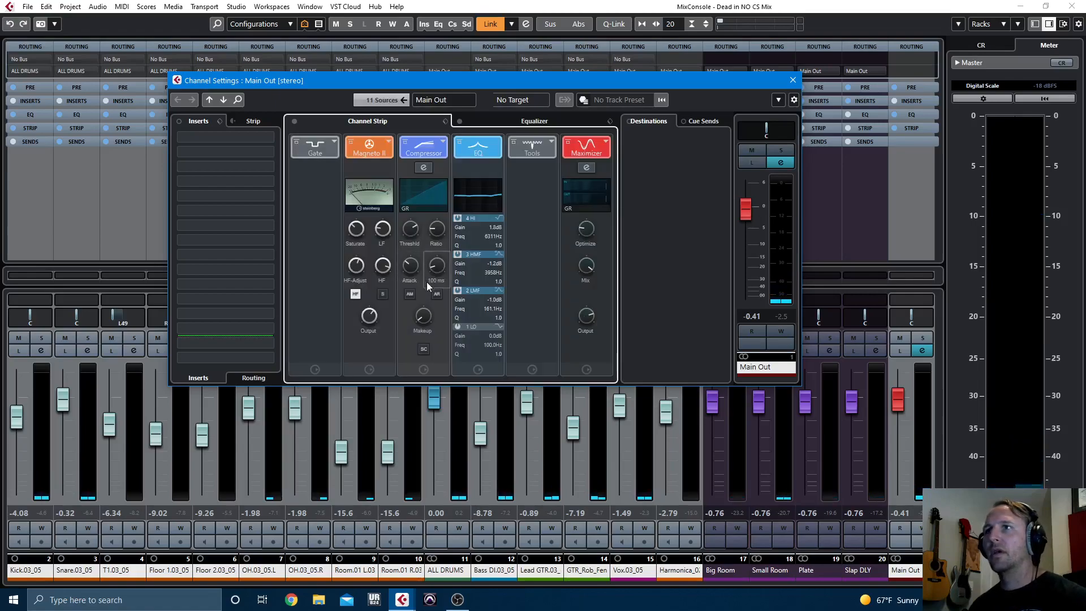
mouse_move(419, 317)
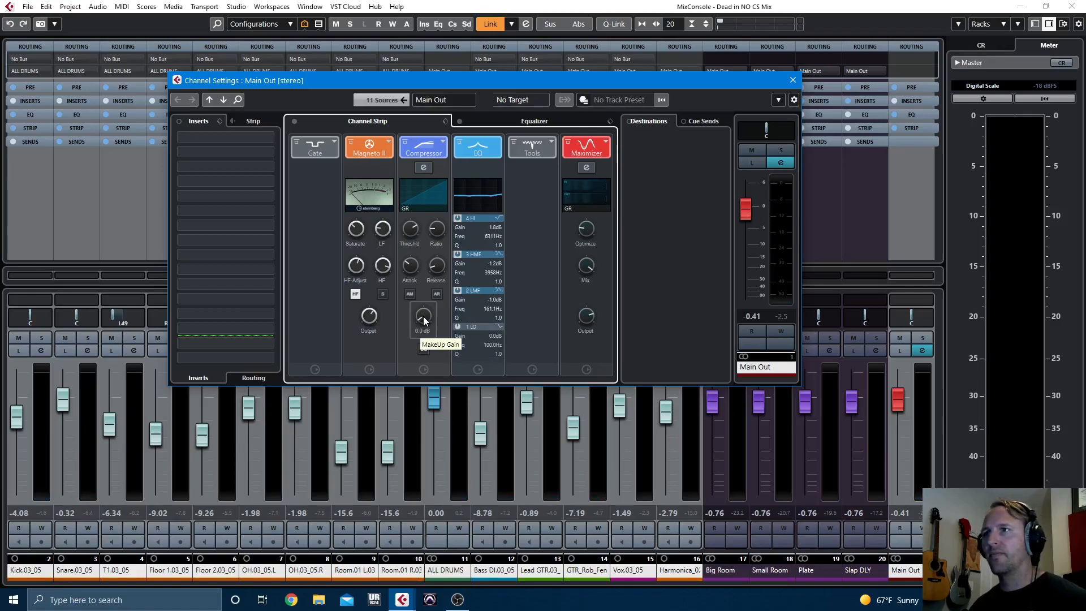
Step: Raise the Compressor's make-up gain on Main Out during playback and close the Main Out channel settings
key(space)
drag(423, 316, 432, 304)
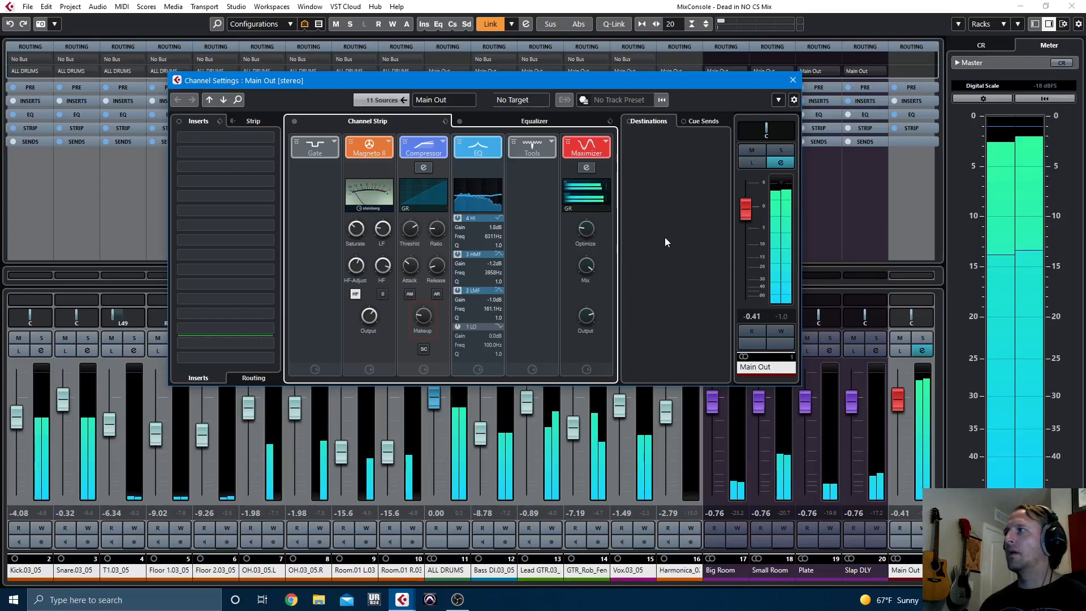
click(793, 80)
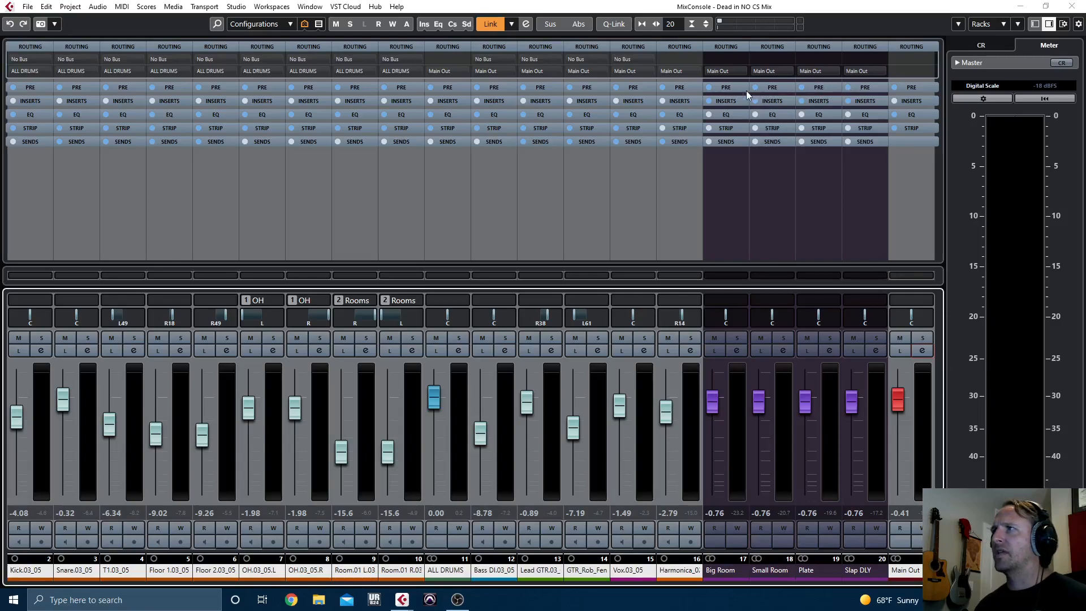
Step: Leave the full-screen MixConsole for the project window and show the master level meter there
click(718, 90)
click(732, 91)
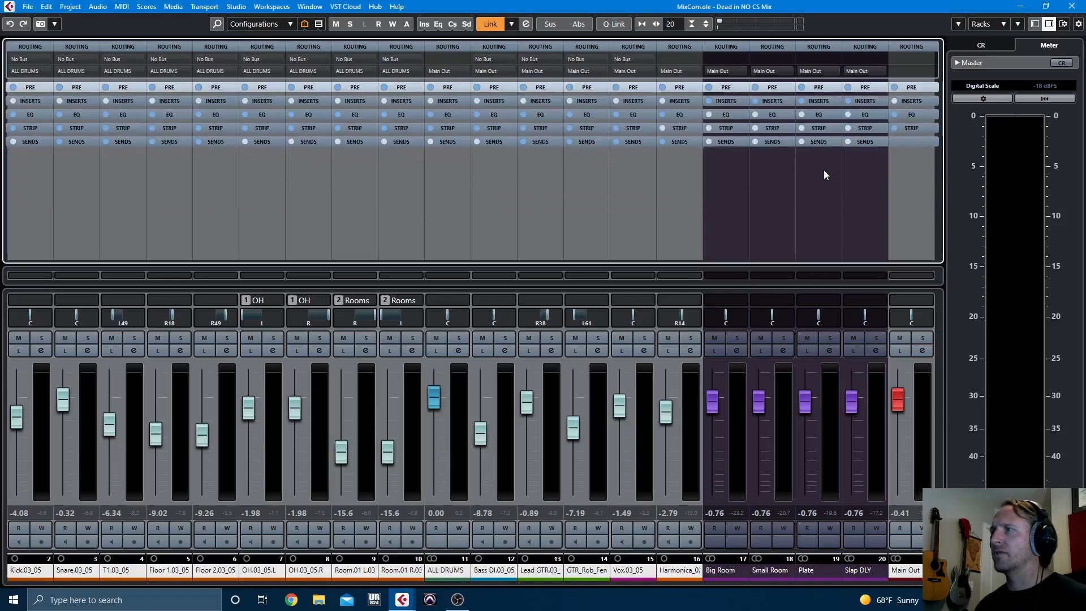
key(F3)
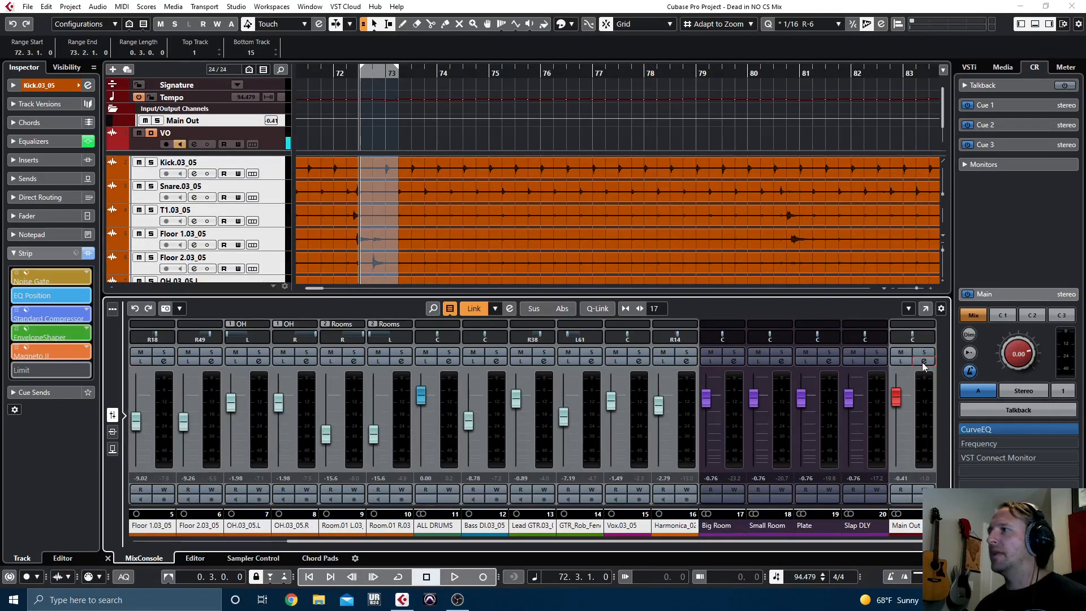
click(1059, 67)
click(1059, 67)
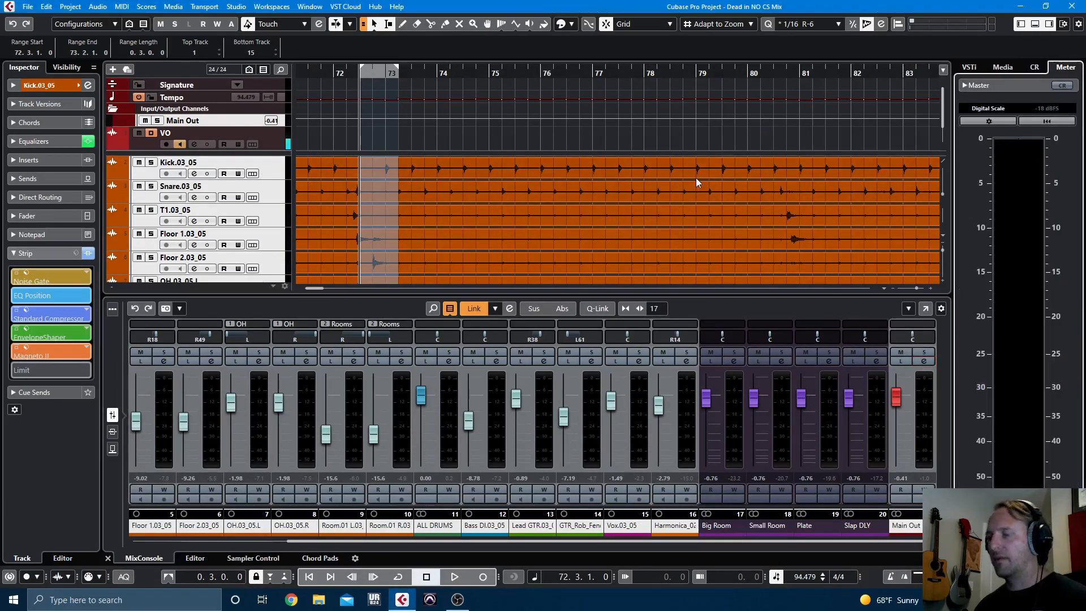
Step: Play the mix briefly from bar 73 and check the Main Out level on the master meter
key(KP_Add)
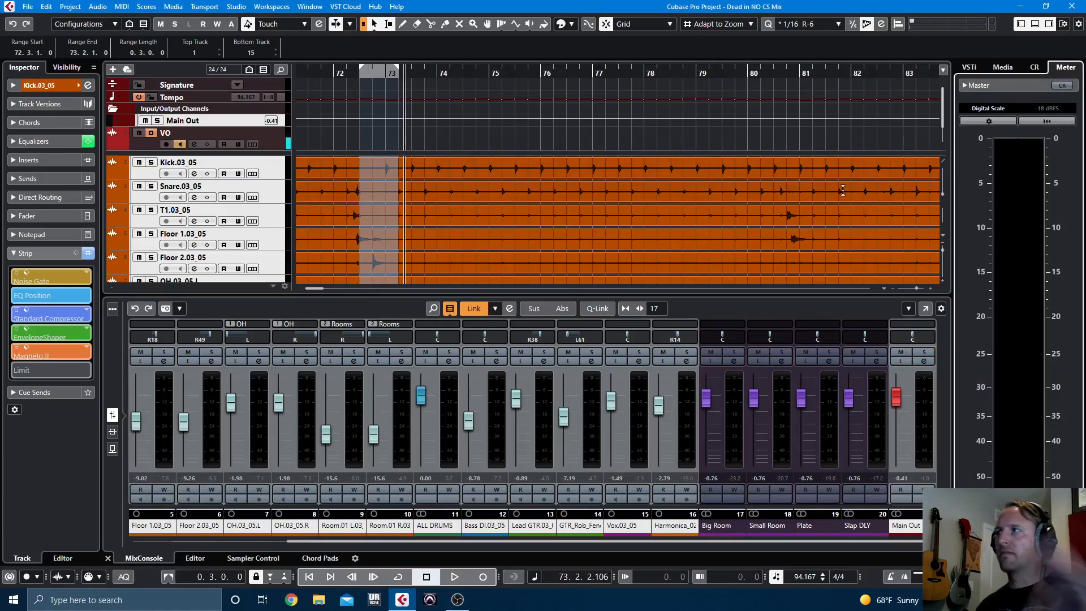
key(space)
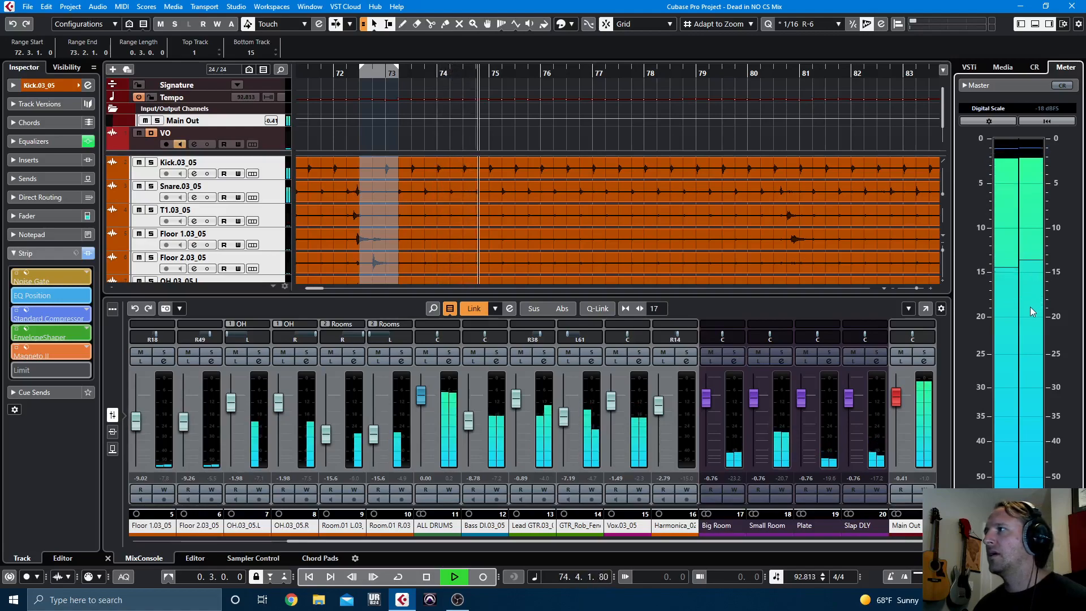
key(space)
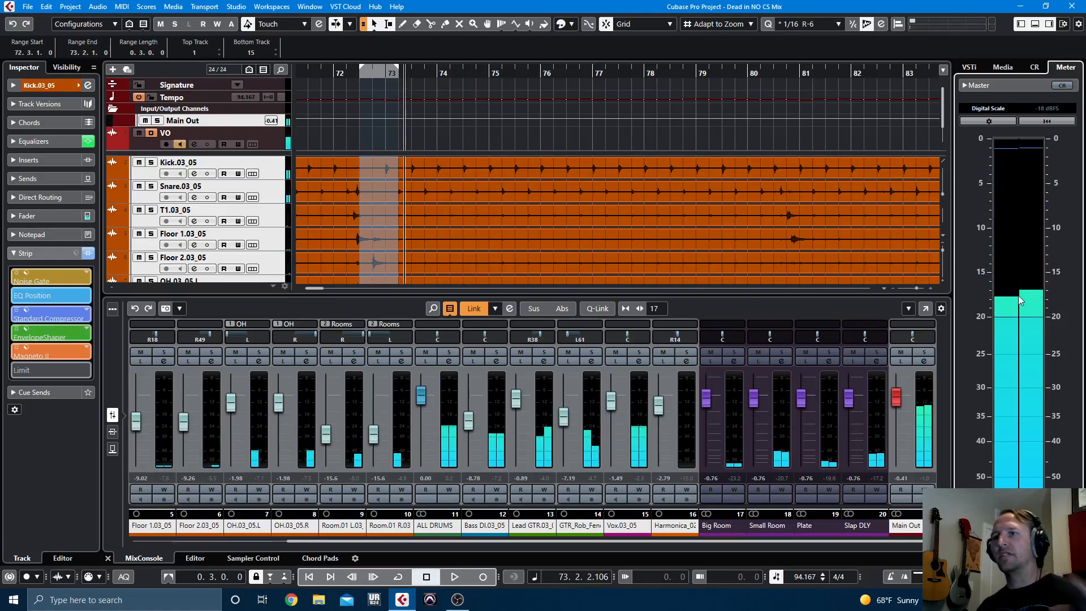
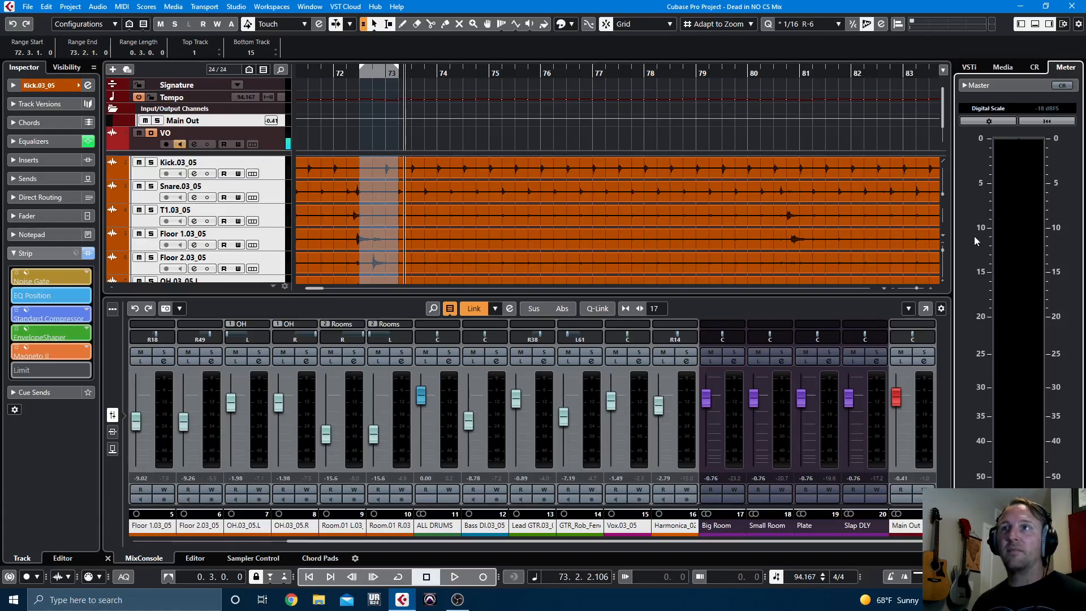
Step: Clear the range selection, hide the lower-zone mixer and fit the whole song's arrangement in the project window
key(ctrl+a)
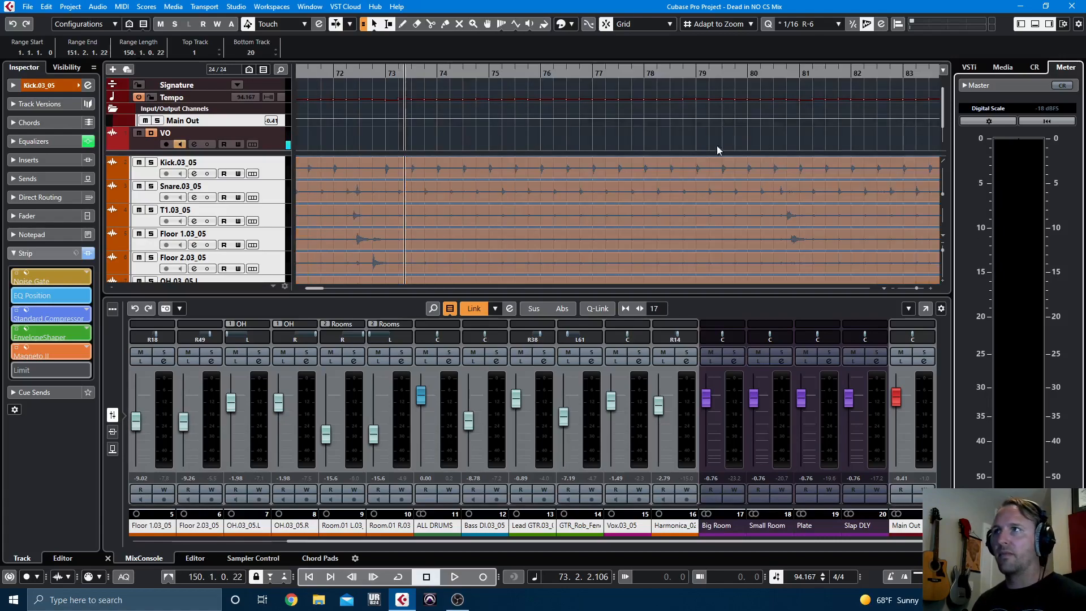
click(638, 146)
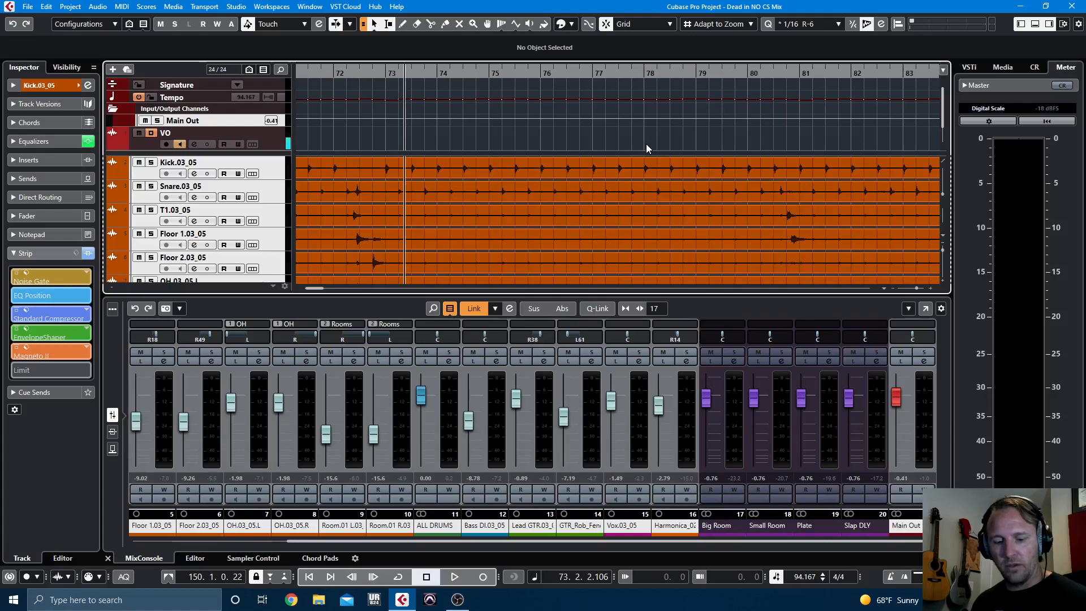
key(ctrl+alt+e)
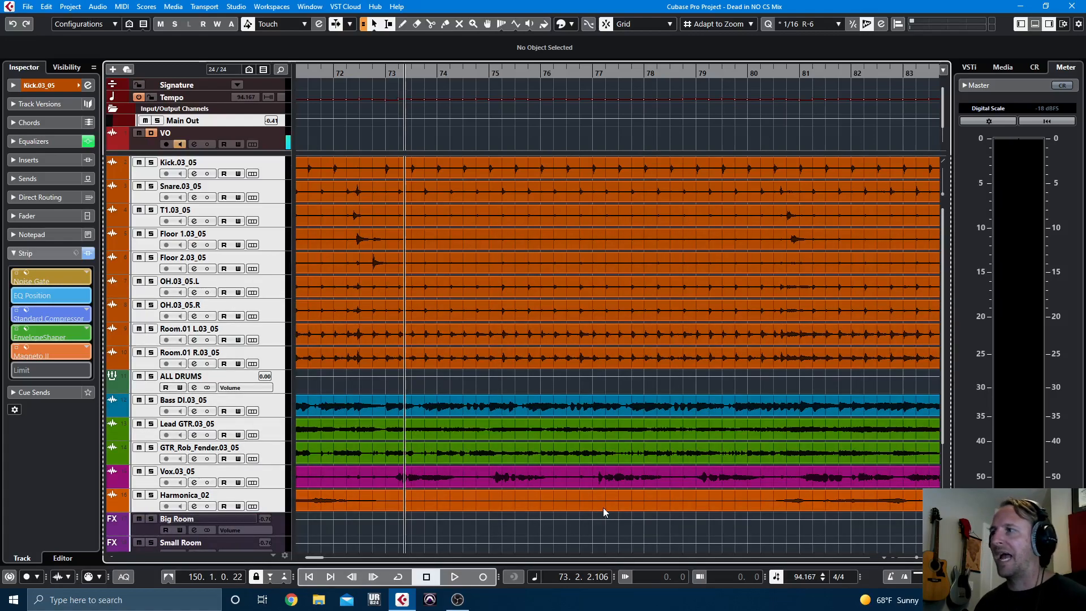
key(g)
key(g)
key(g)
key(g)
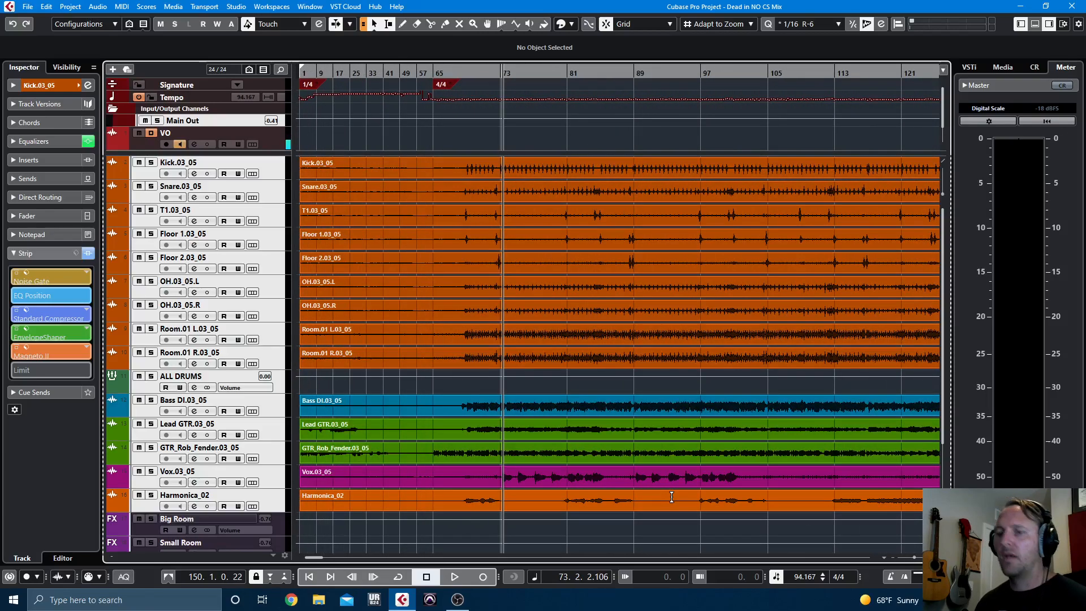
key(g)
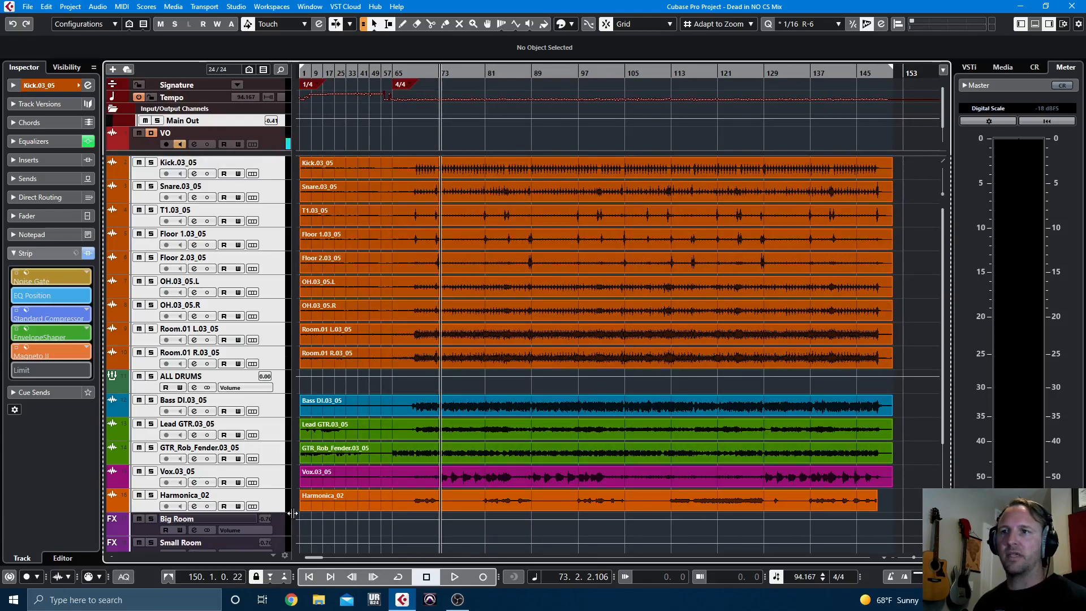
Step: Select the Kick, Snare and T1 tracks one at a time, ending with only T1.03_05 selected
click(273, 173)
click(277, 195)
click(276, 220)
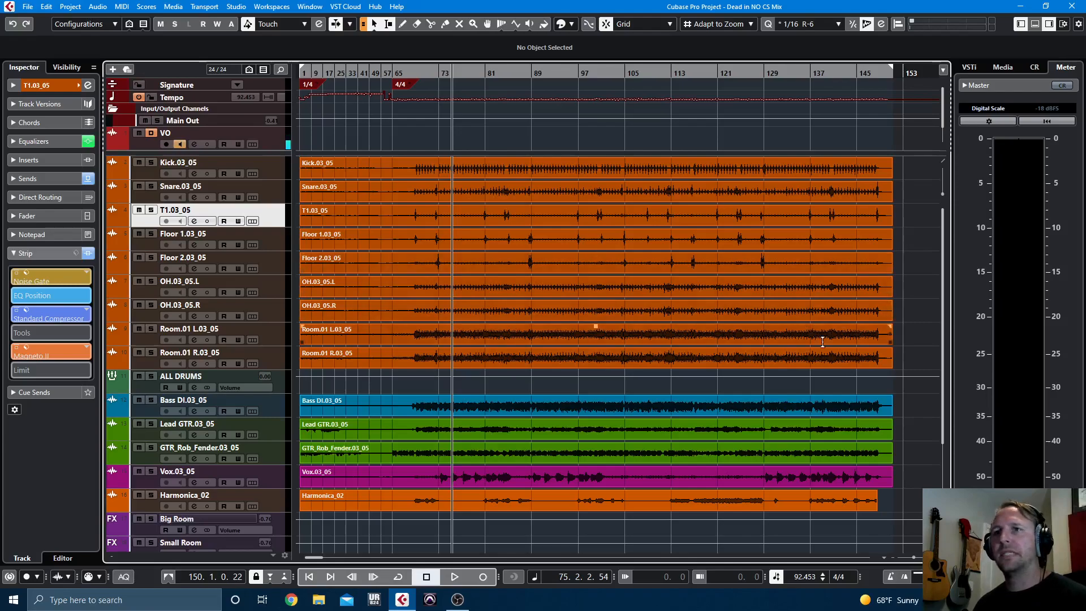
key(alt+Tab)
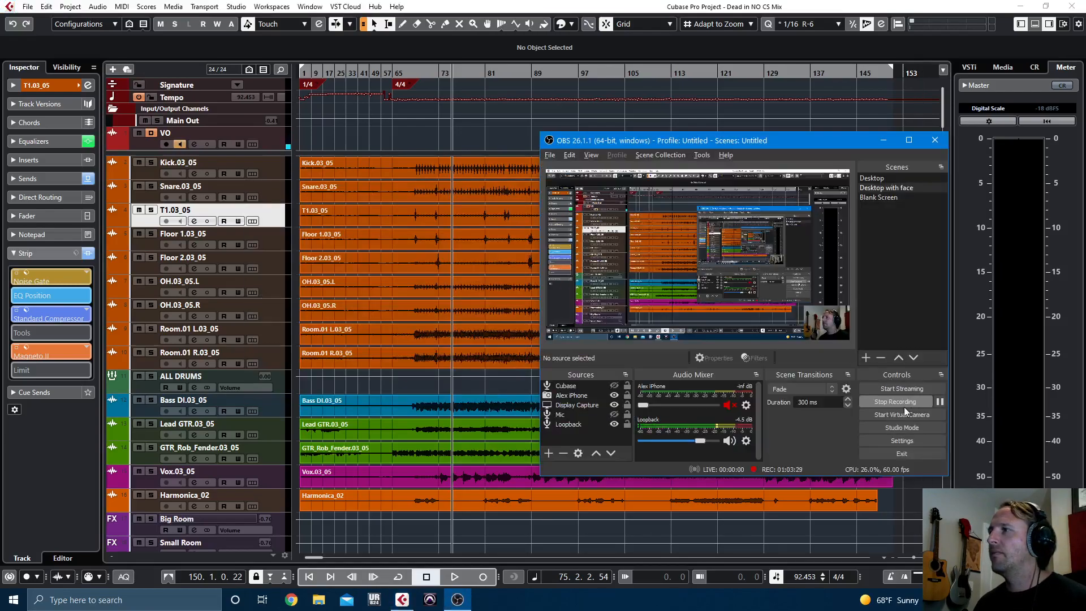